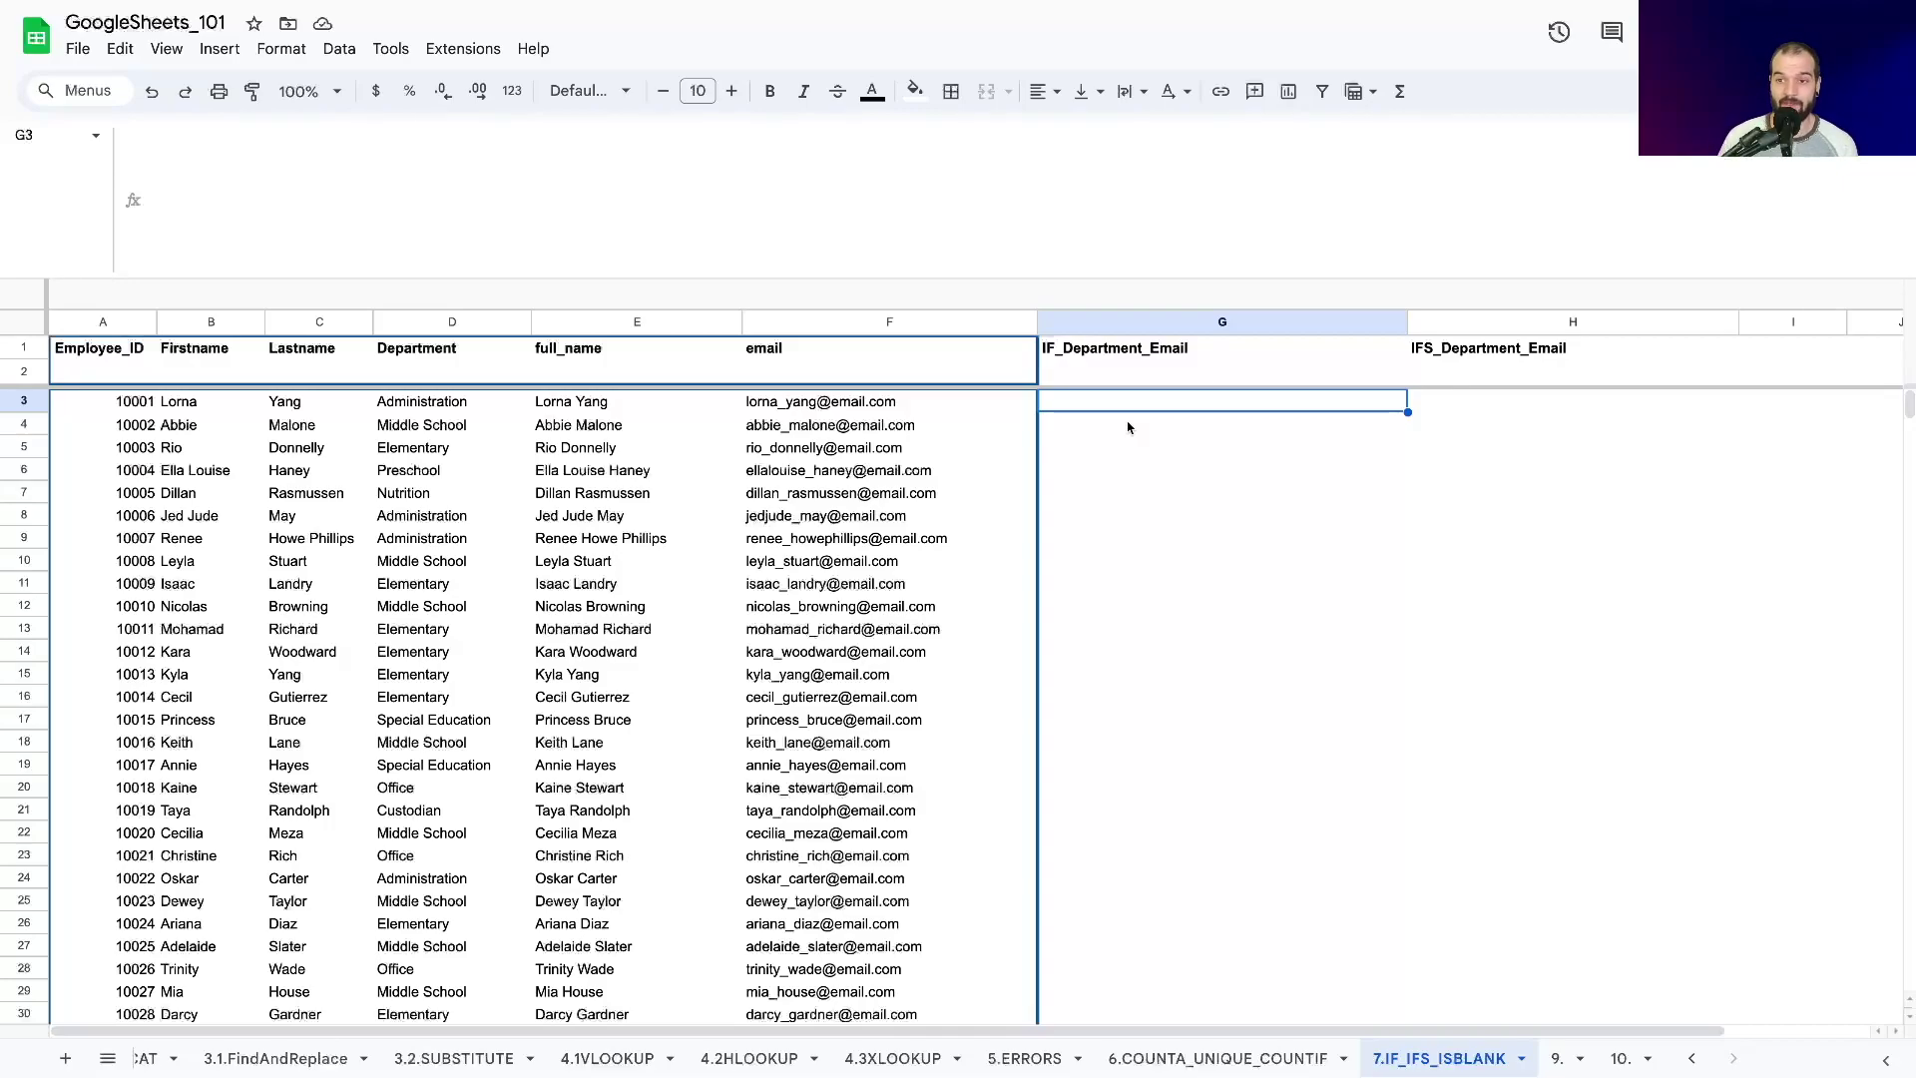
{"action": "key", "text": "Right"}
{"action": "key", "text": "Right"}
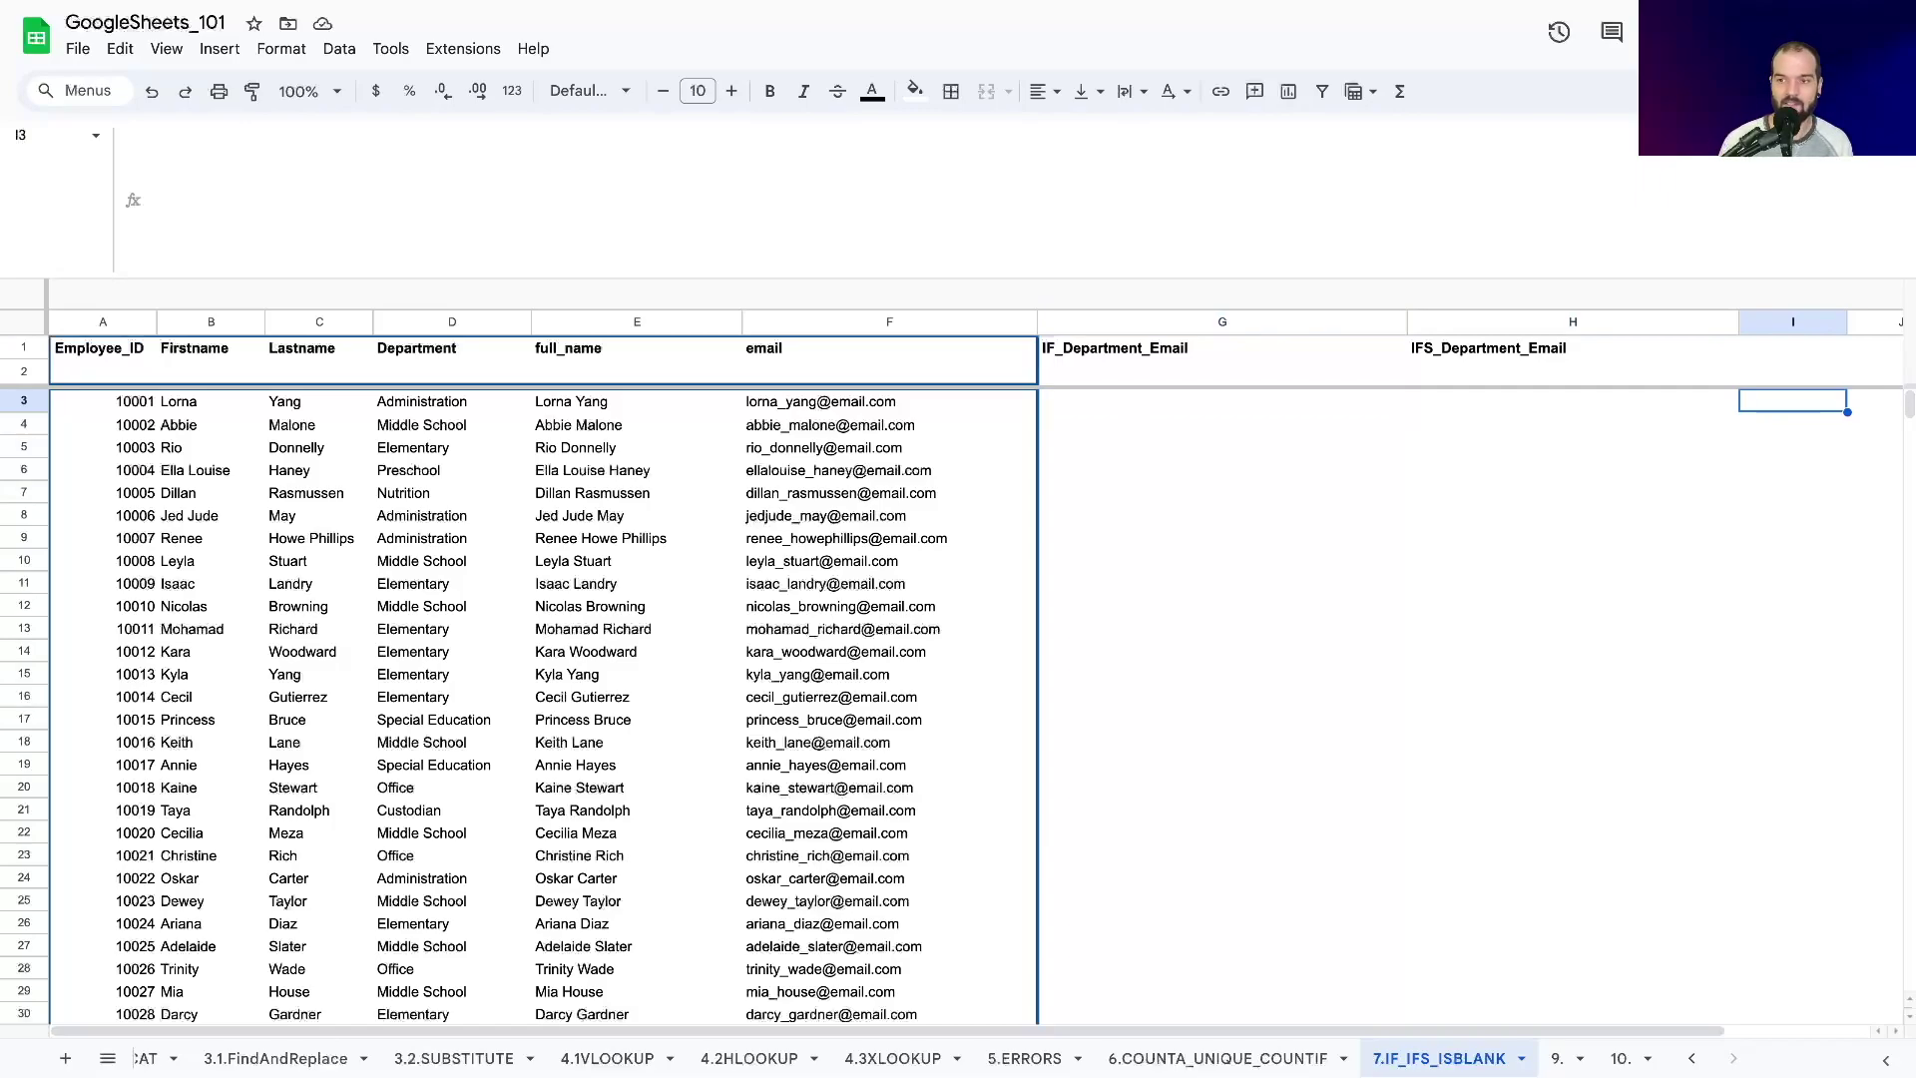
{"action": "type", "text": "admin"}
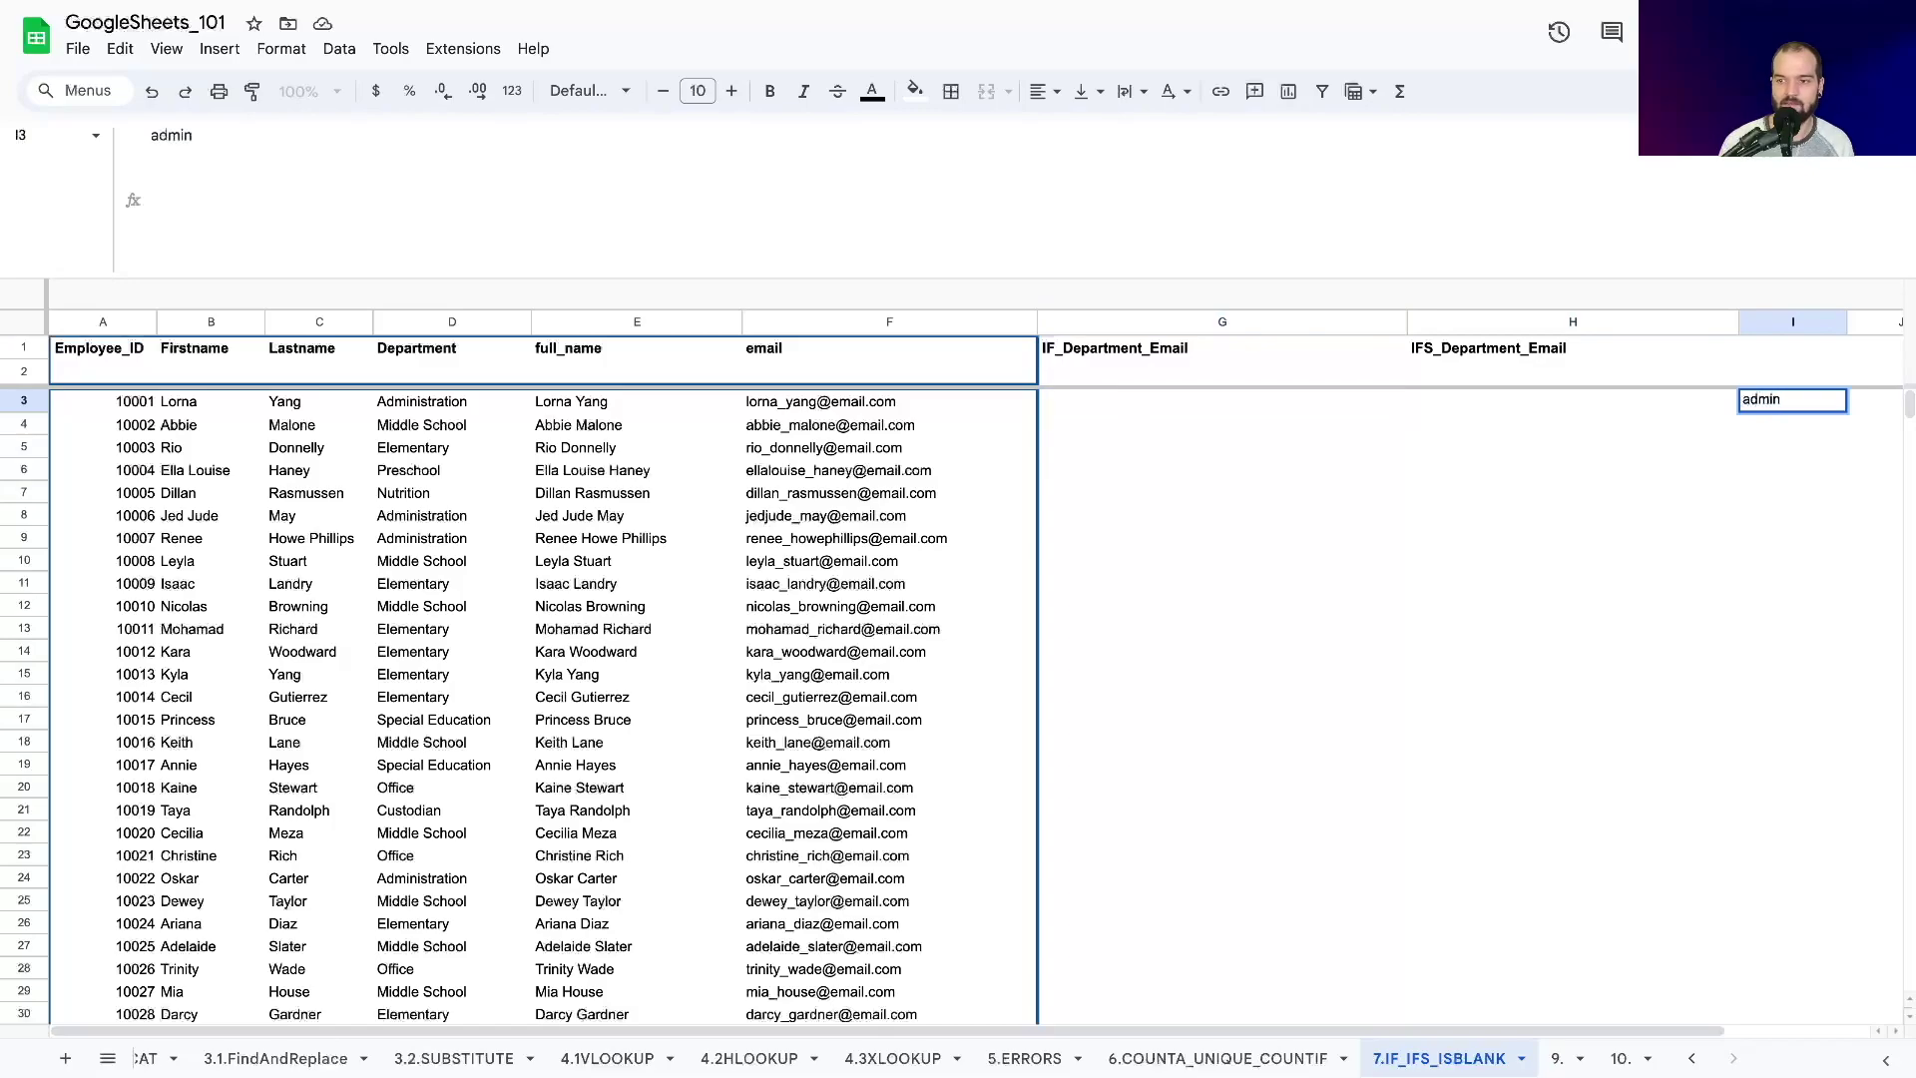
{"action": "key", "text": "Tab"}
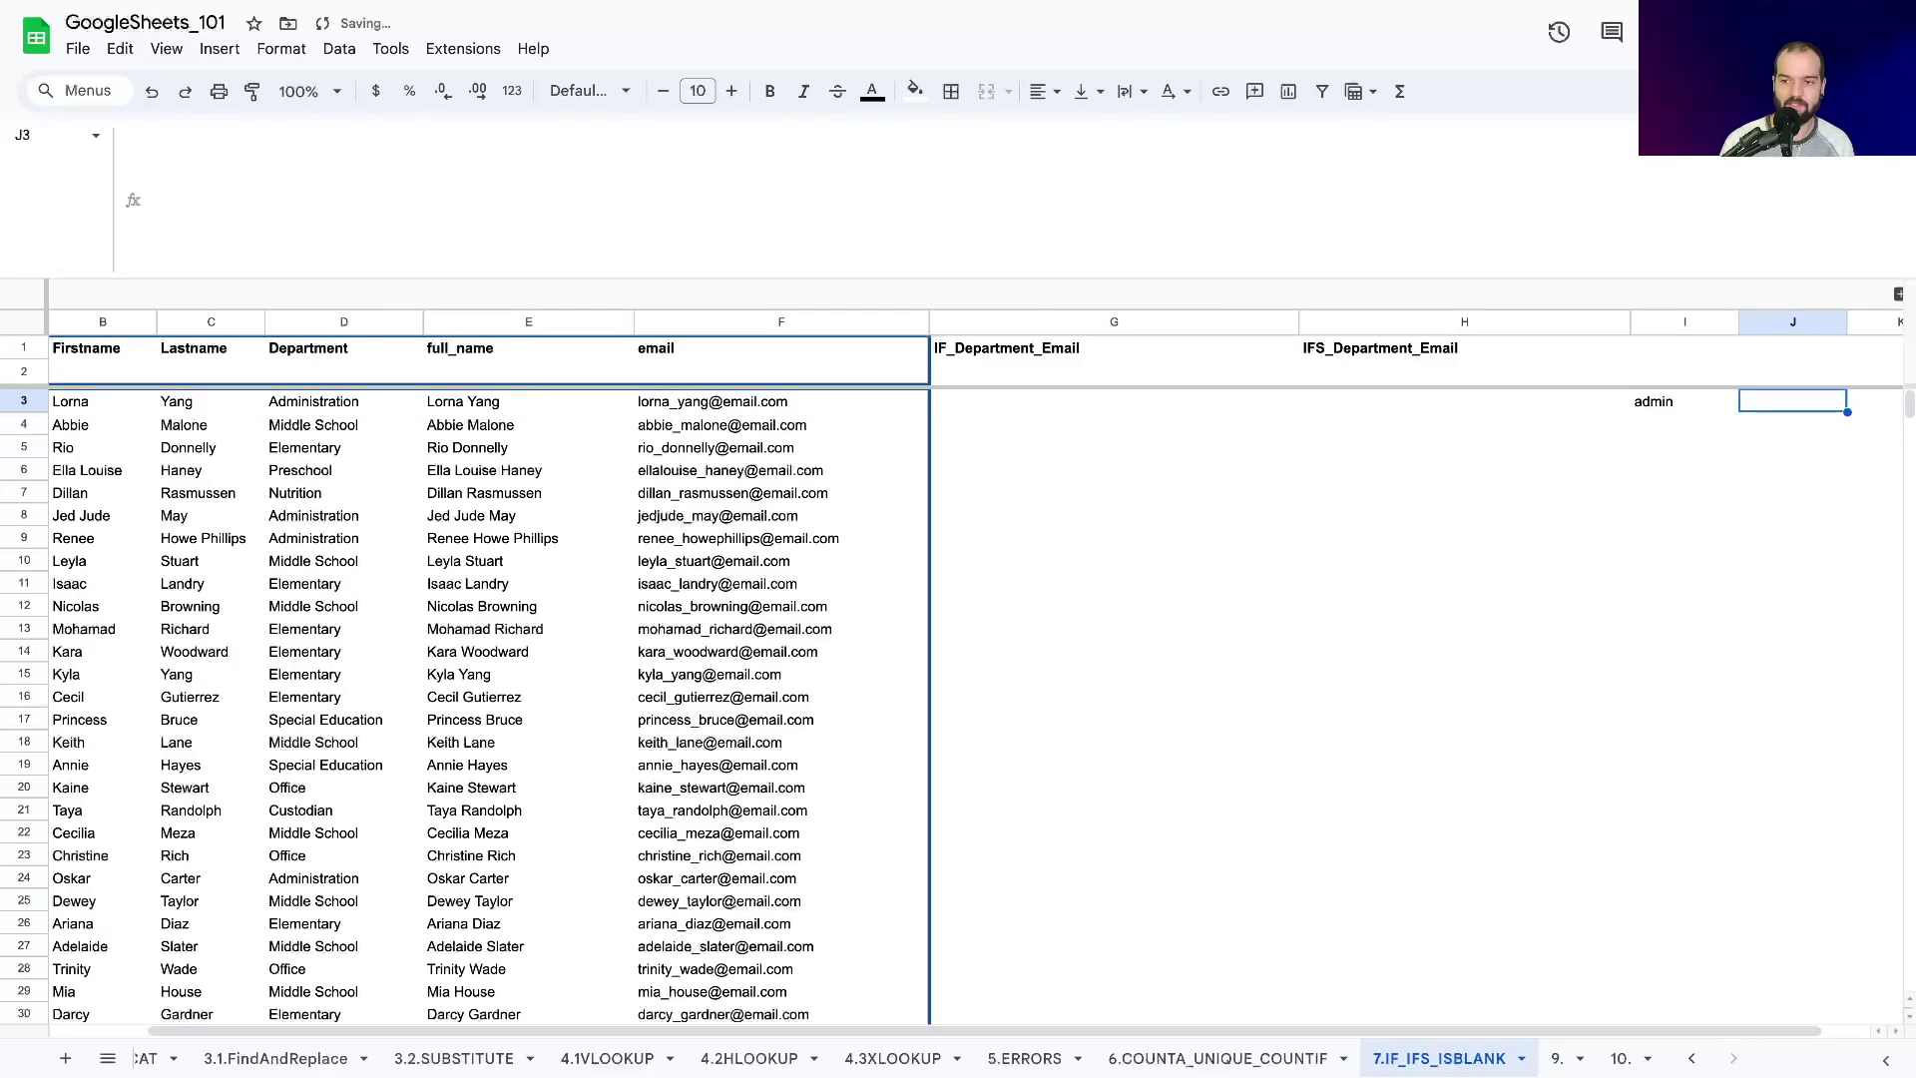
{"action": "type", "text": "@"}
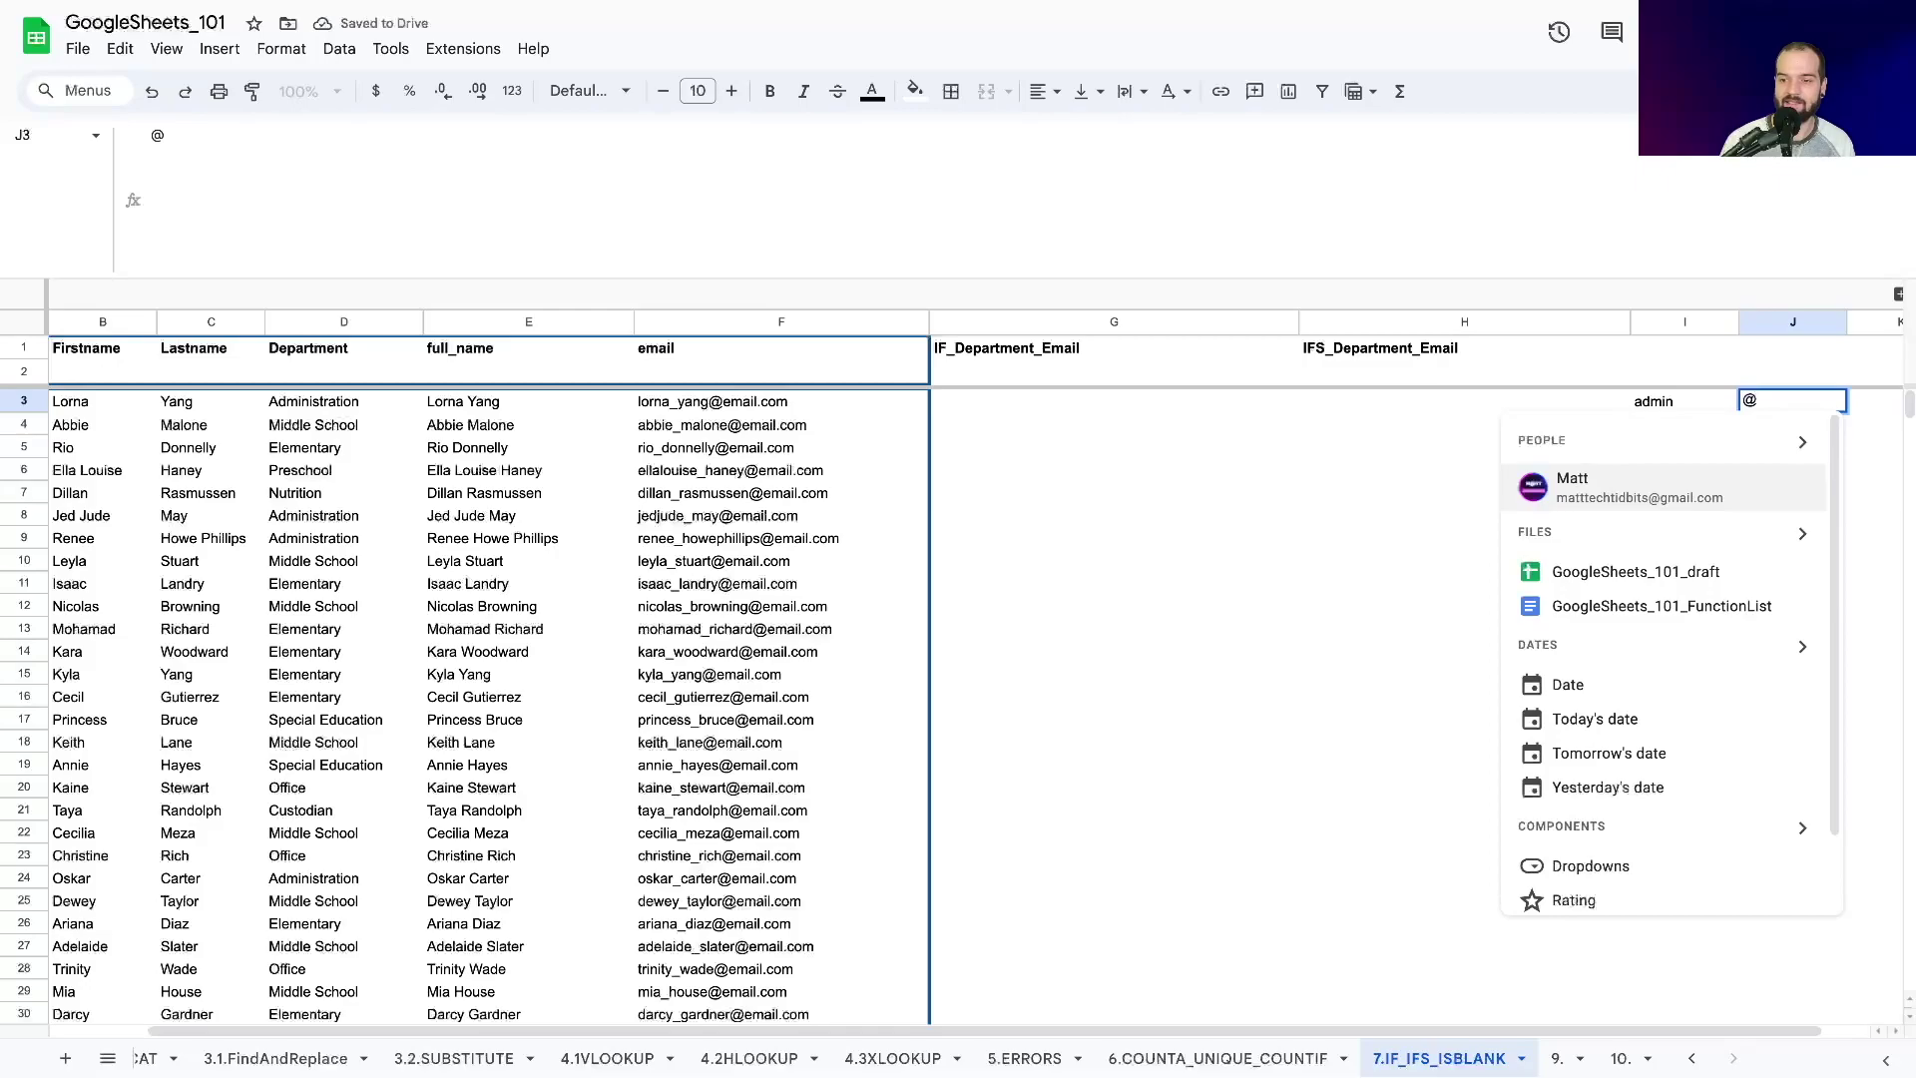
{"action": "type", "text": "admin."}
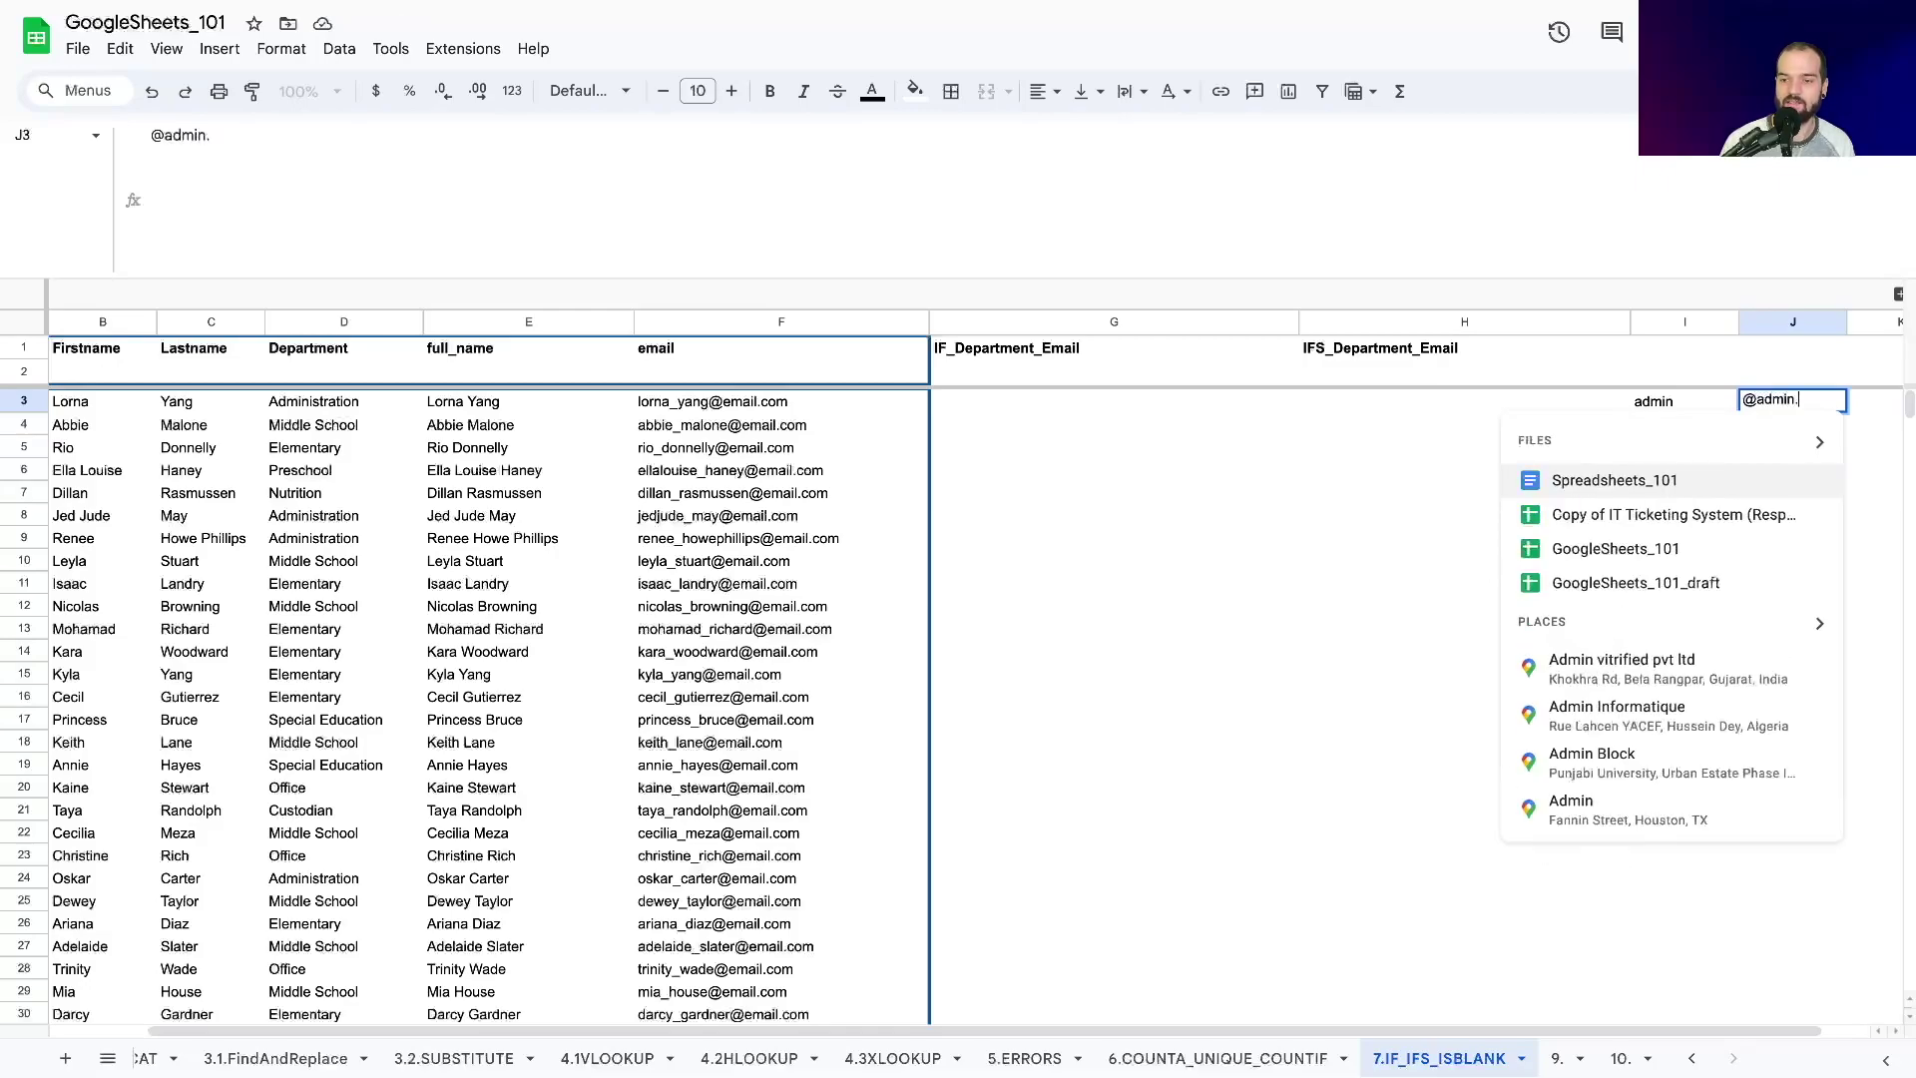
{"action": "type", "text": "email.com"}
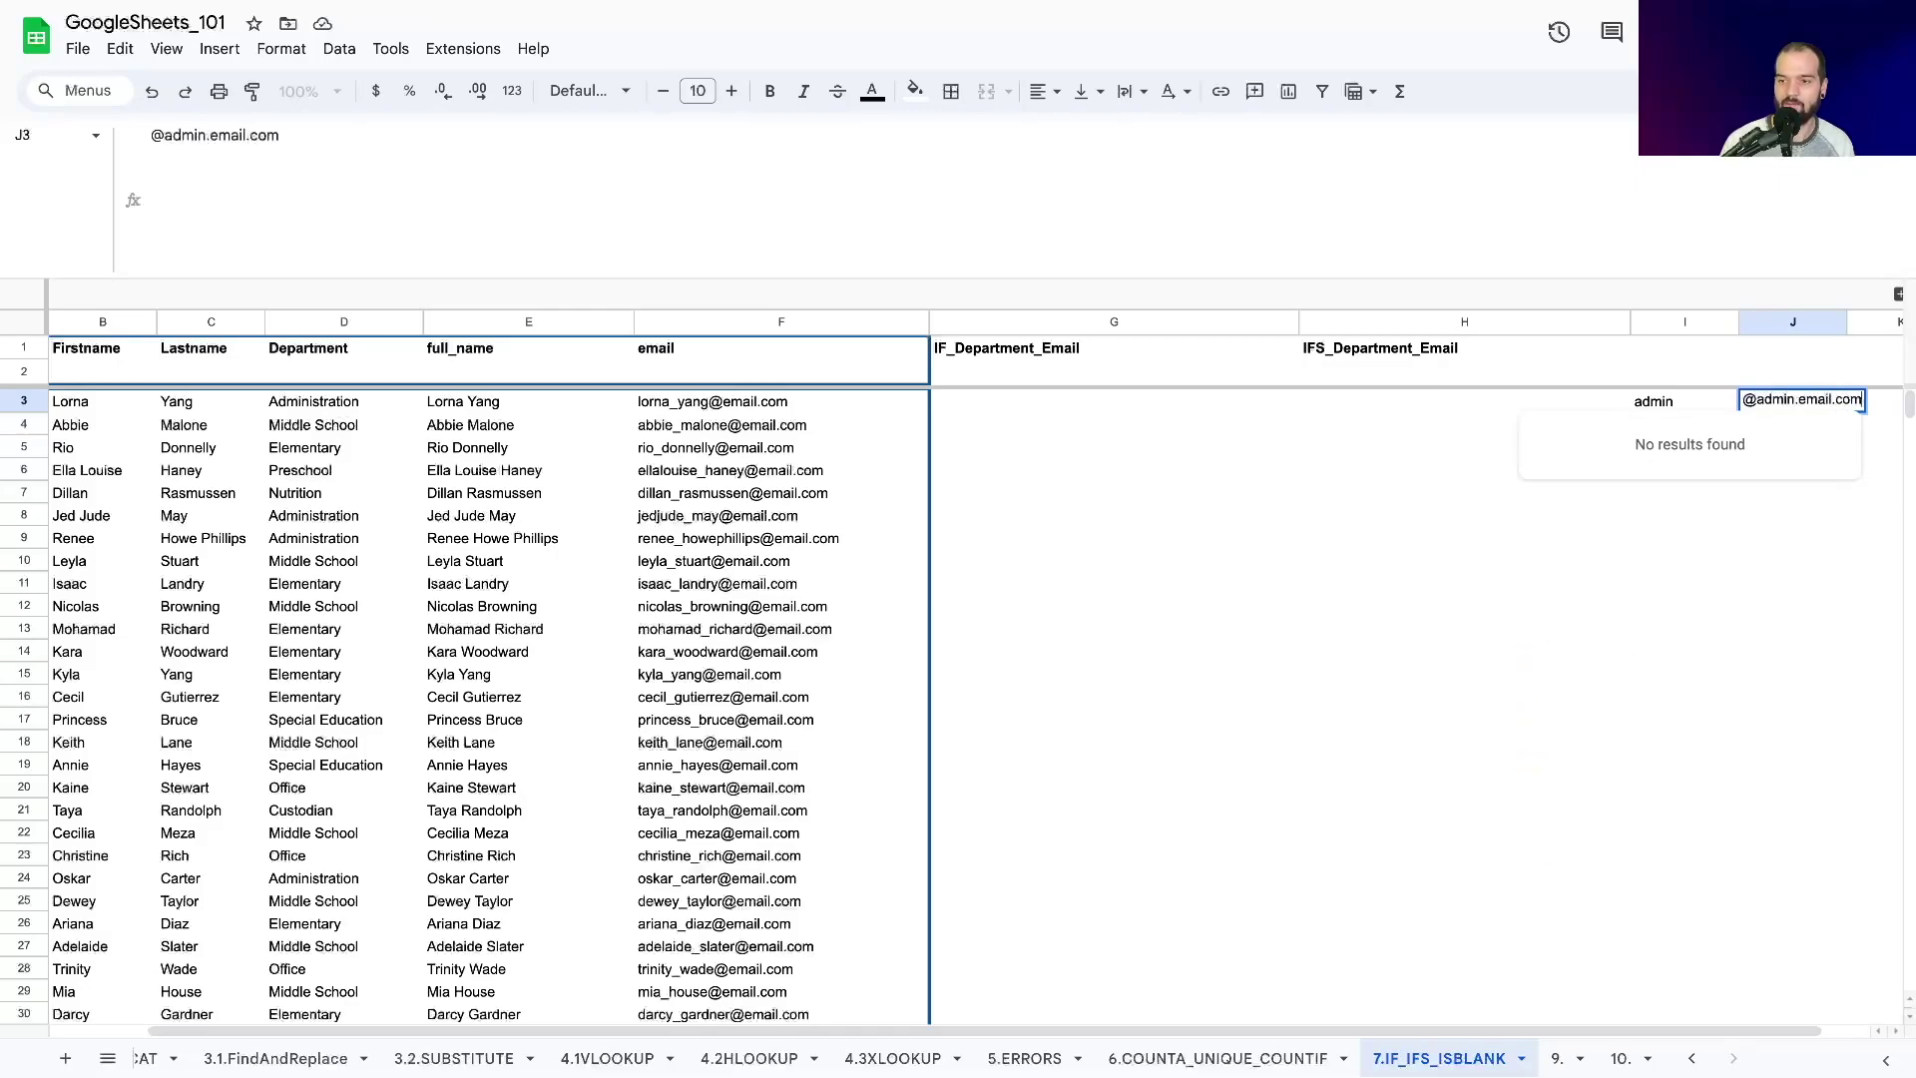
{"action": "key", "text": "Return"}
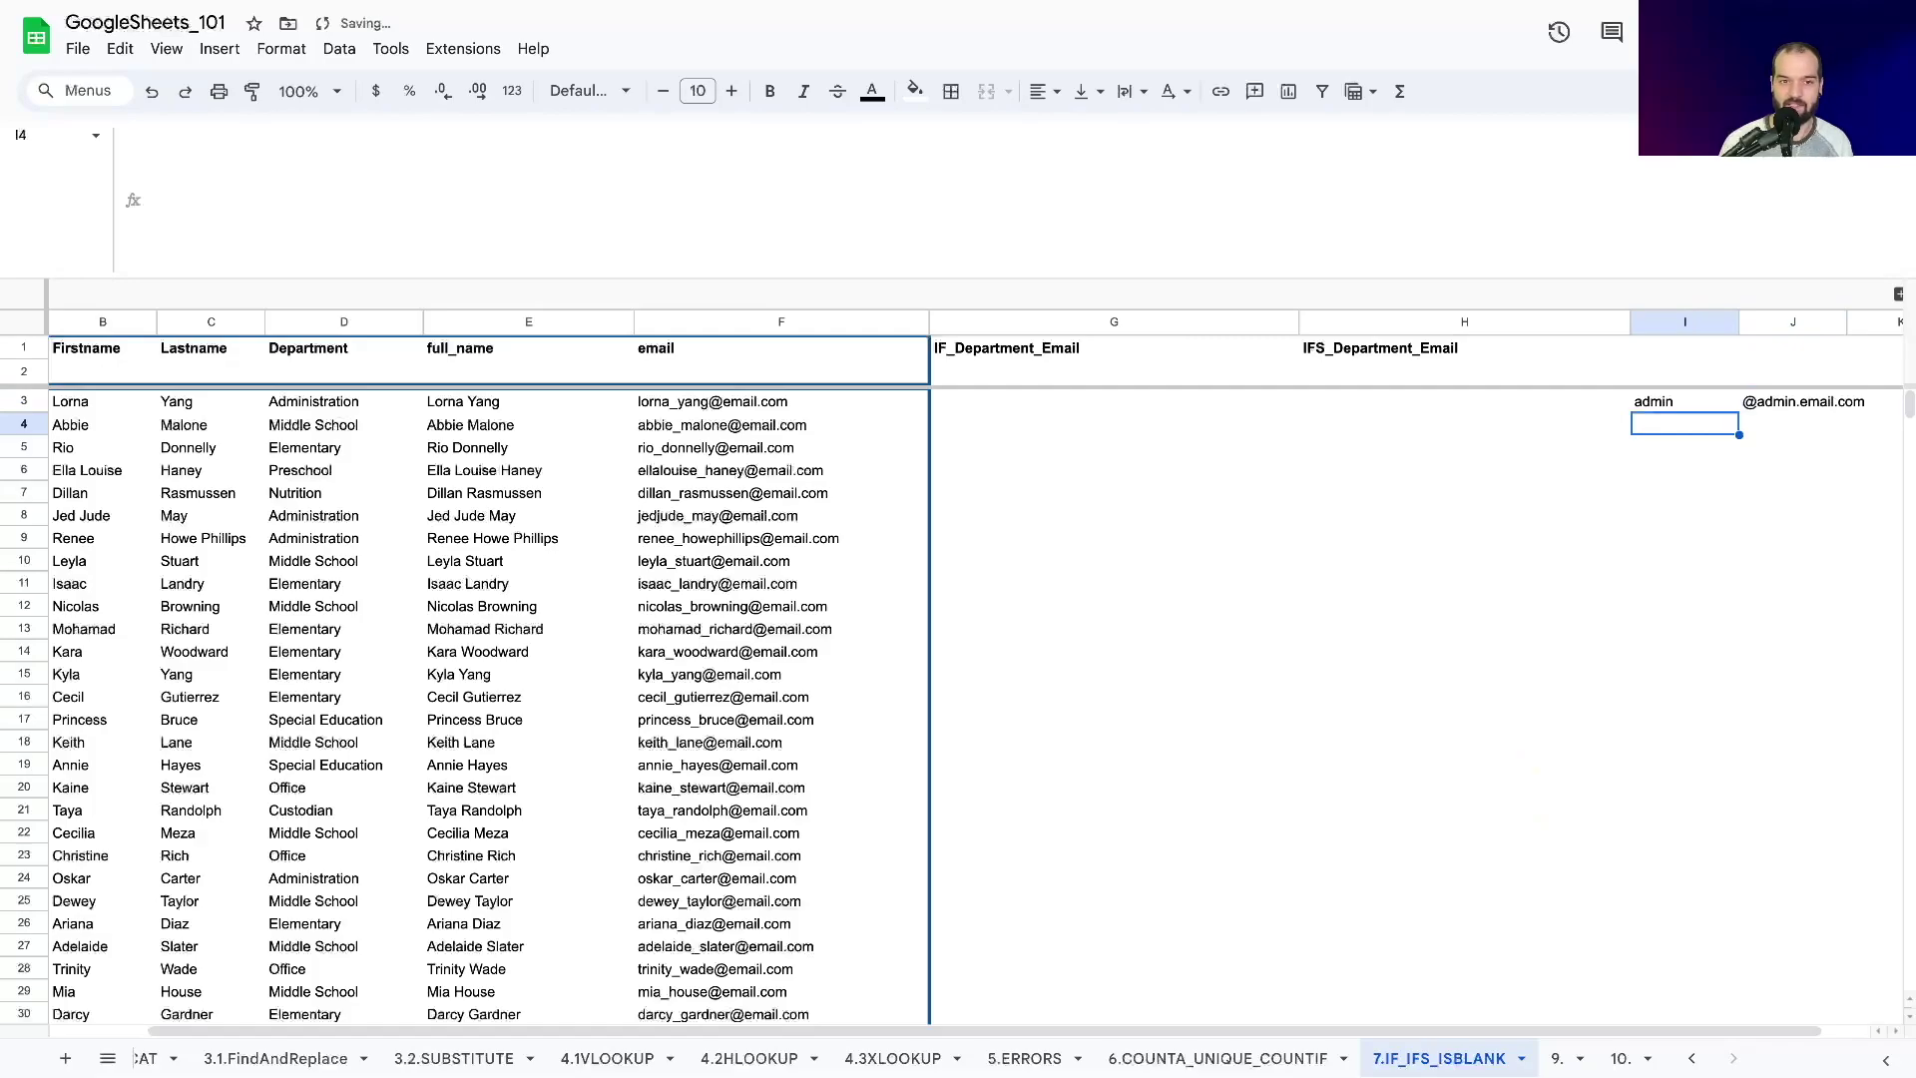
{"action": "type", "text": "student"}
{"action": "key", "text": "Tab"}
{"action": "type", "text": "@"}
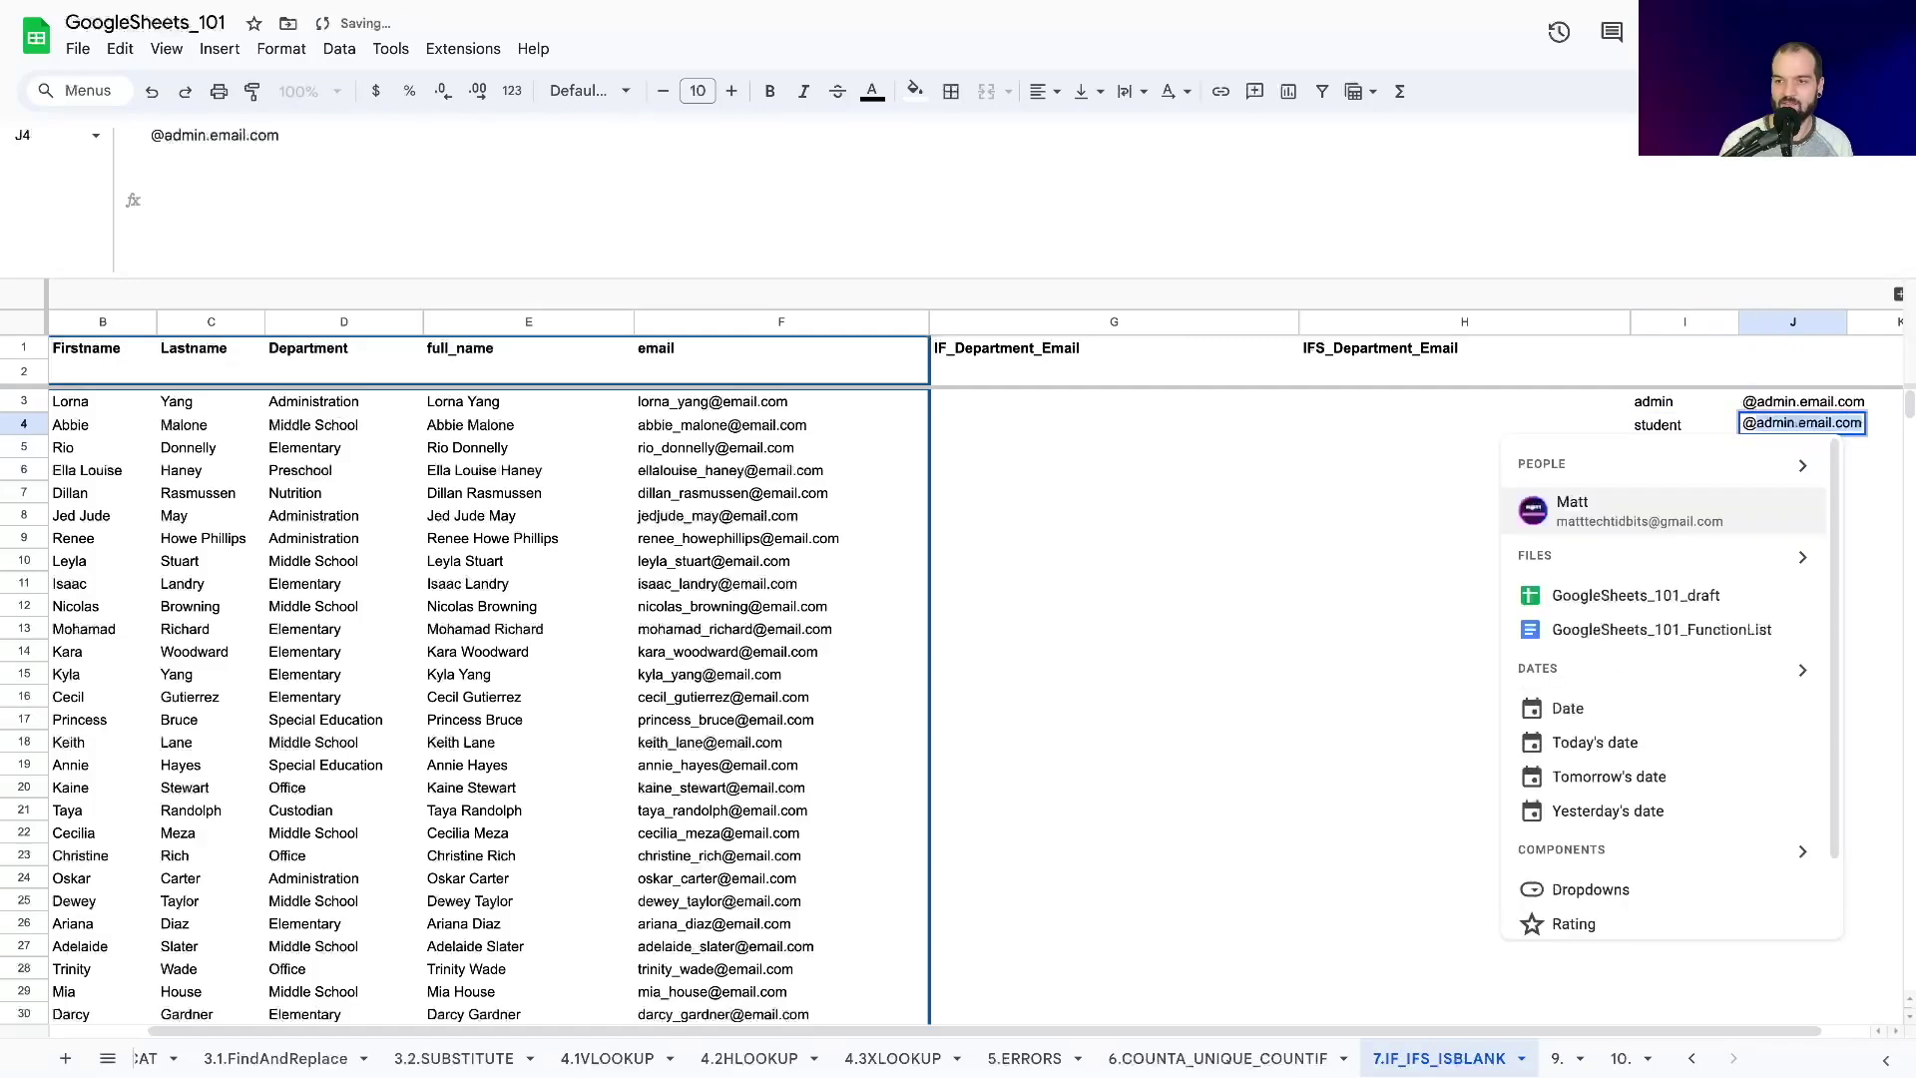
{"action": "type", "text": "student.email."}
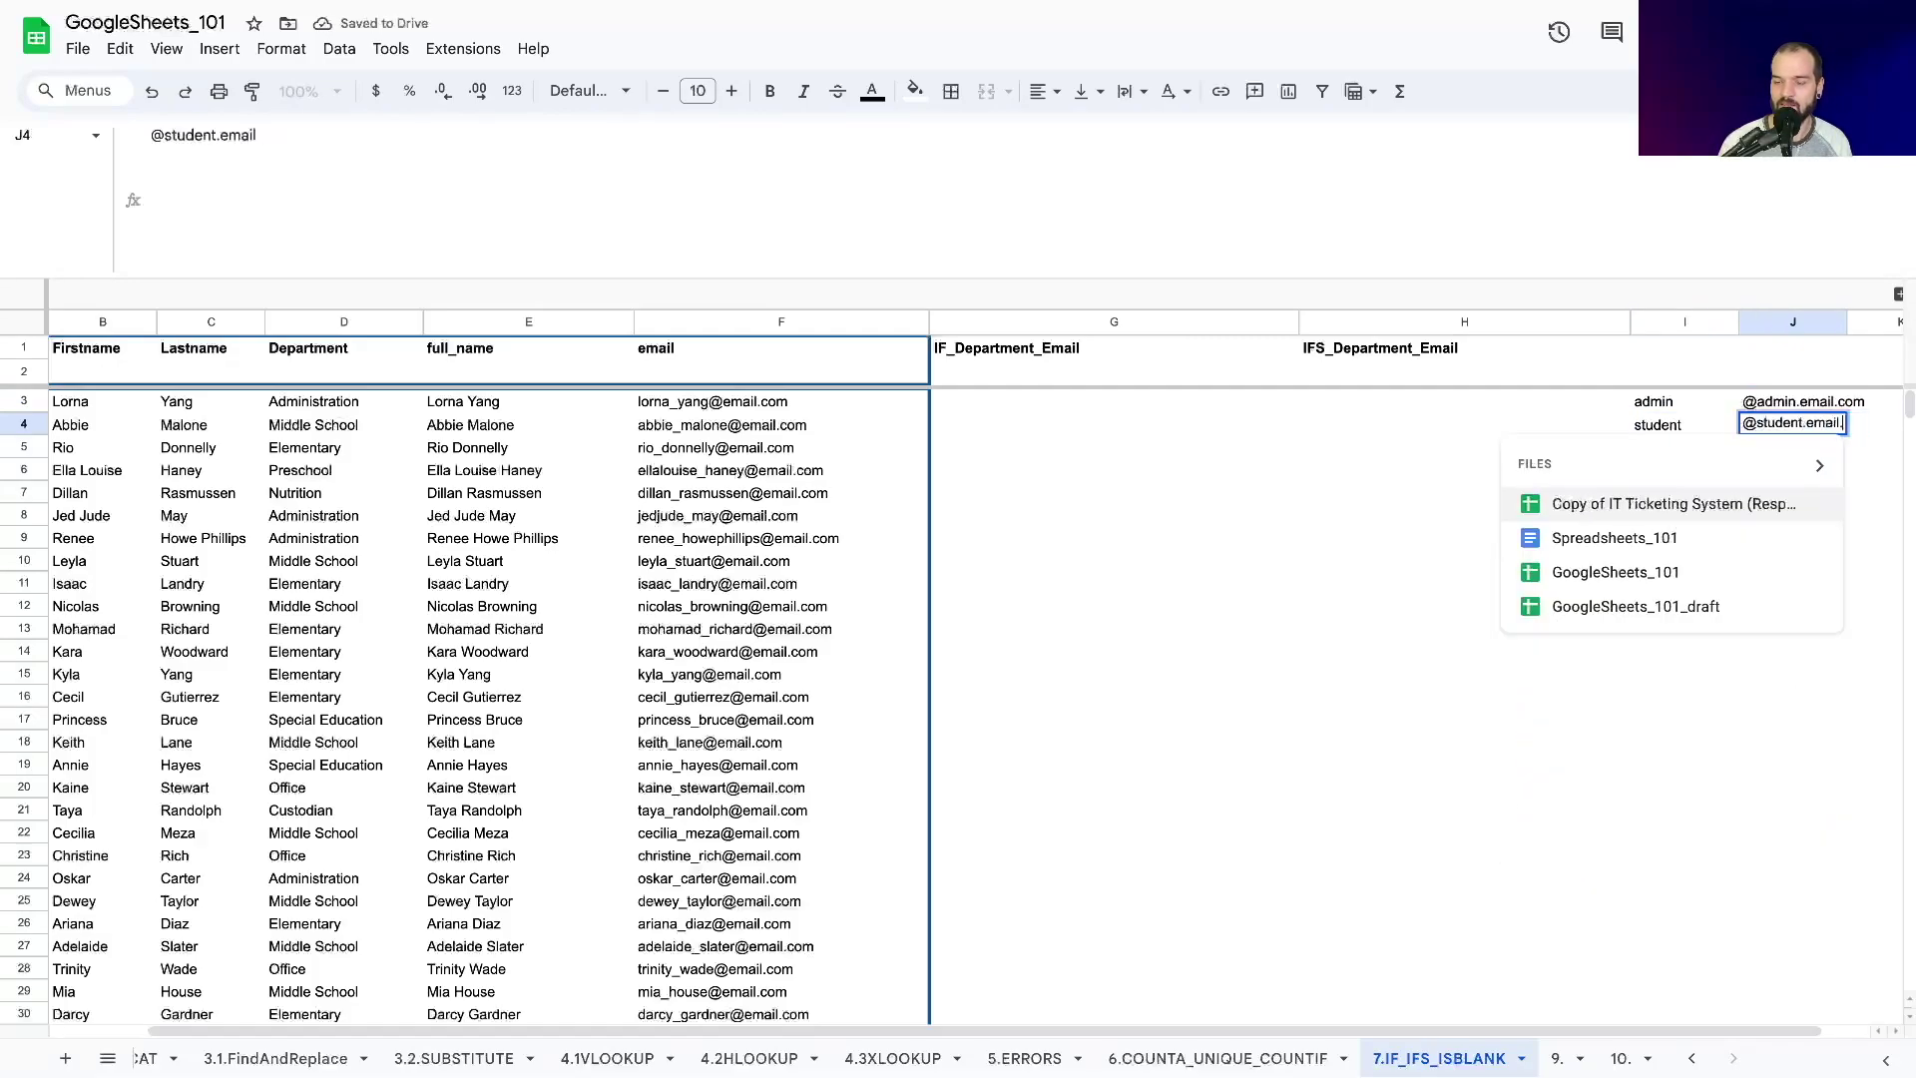
{"action": "key", "text": "Return"}
{"action": "key", "text": "Return"}
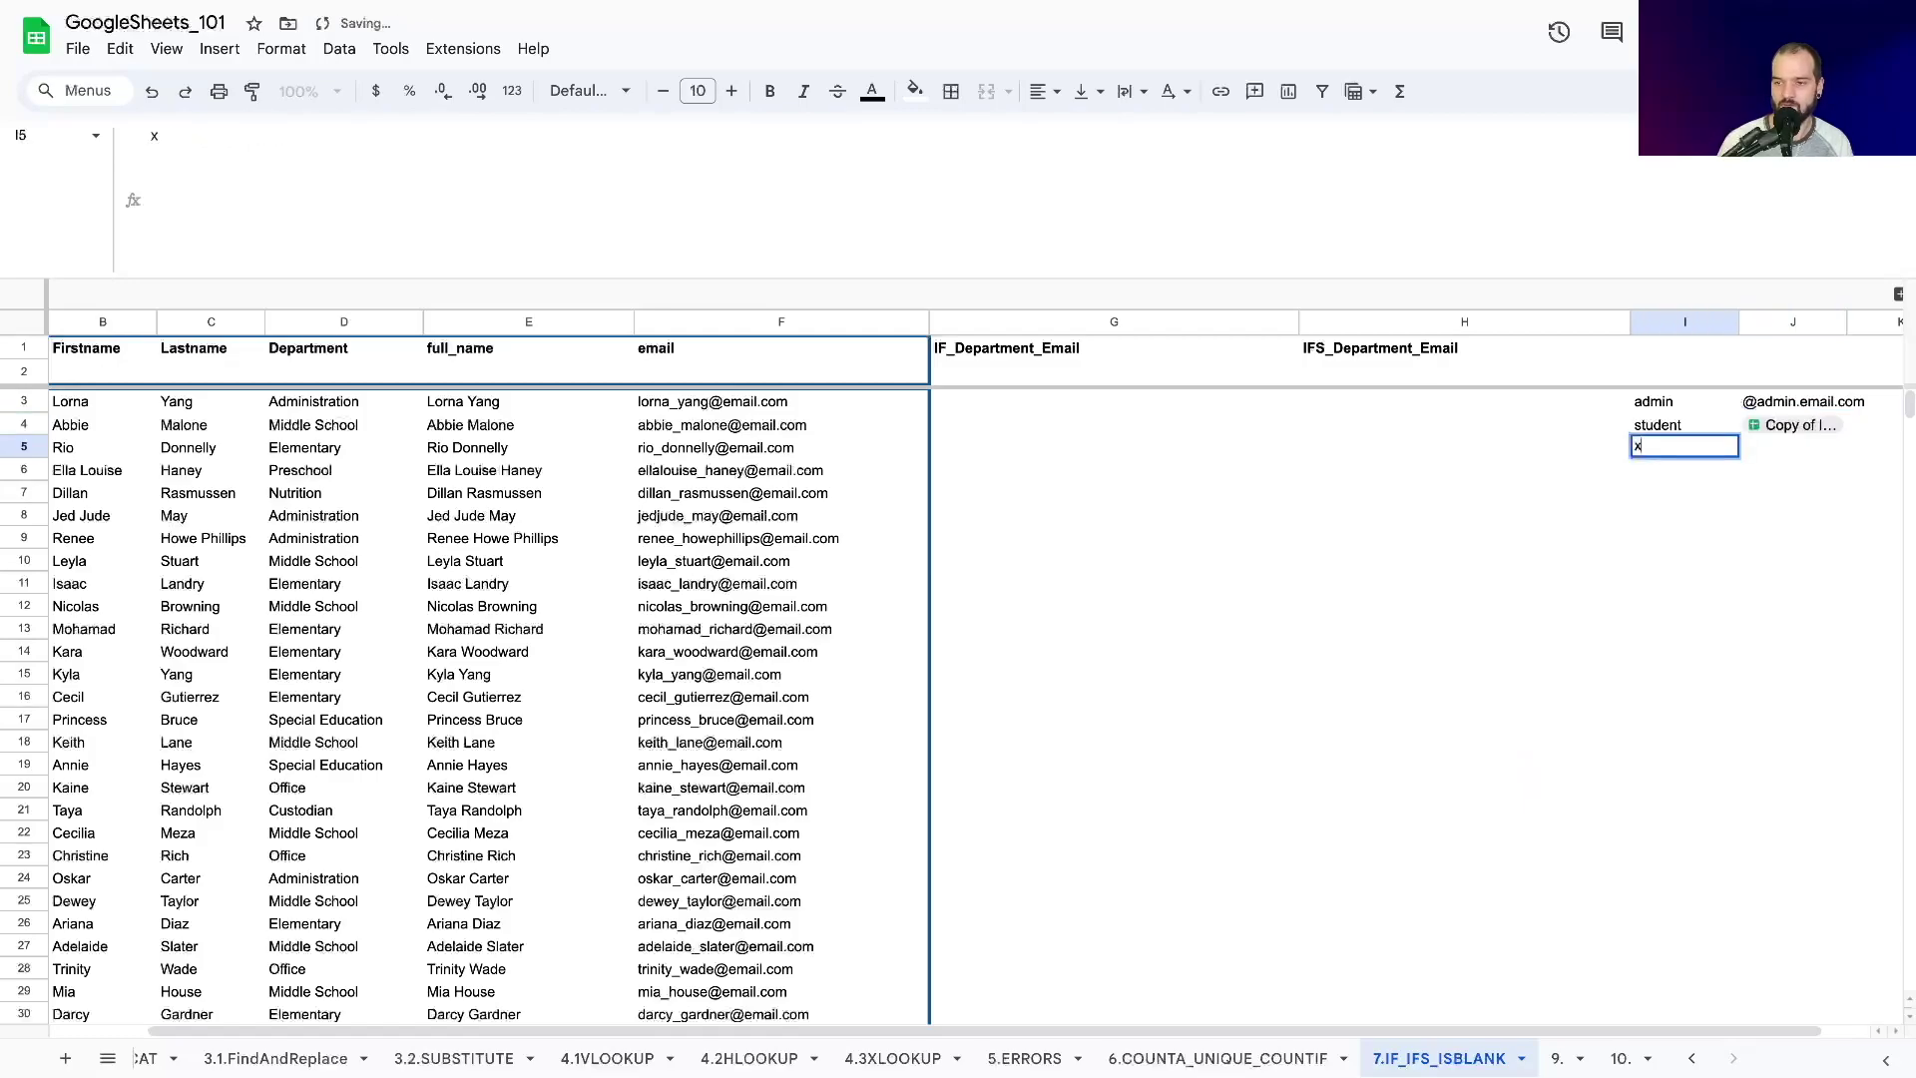
{"action": "key", "text": "Escape"}
{"action": "left_click", "coordinate": [1792, 424]}
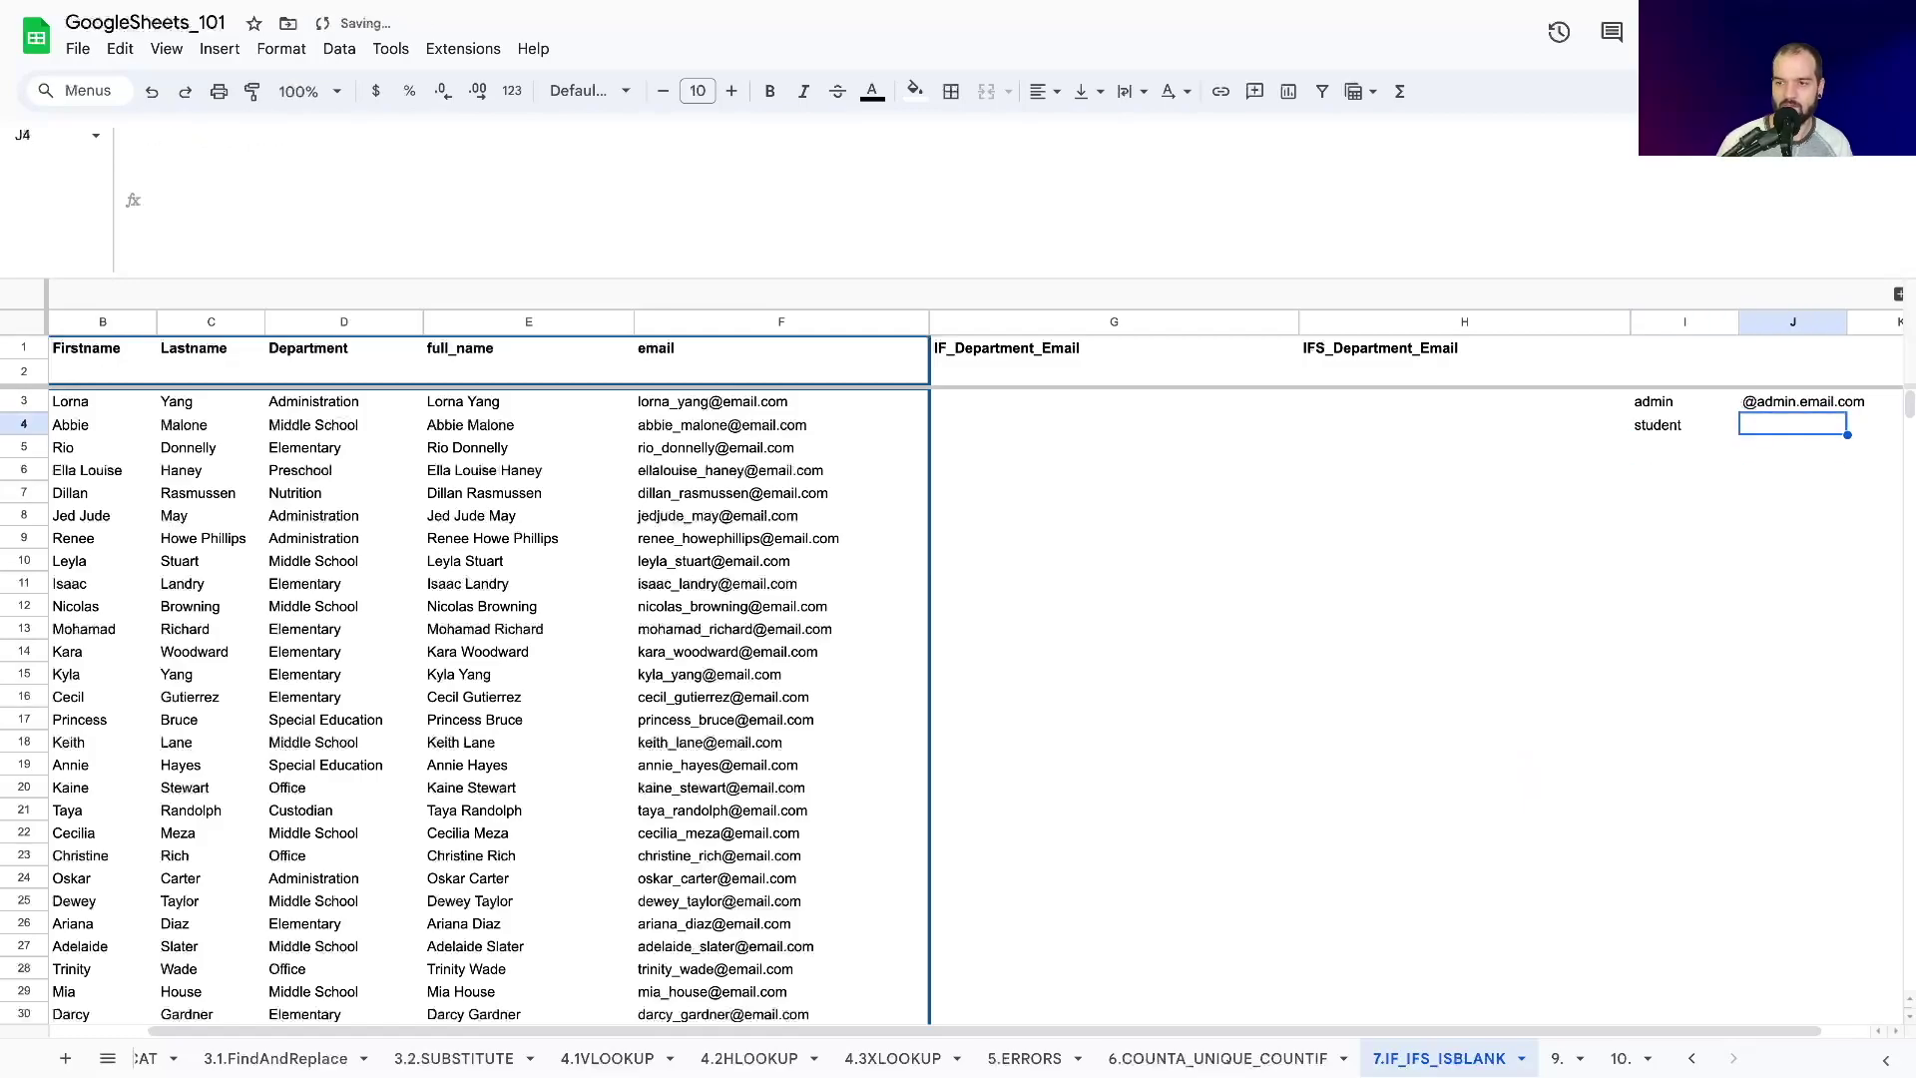
{"action": "key", "text": "Delete"}
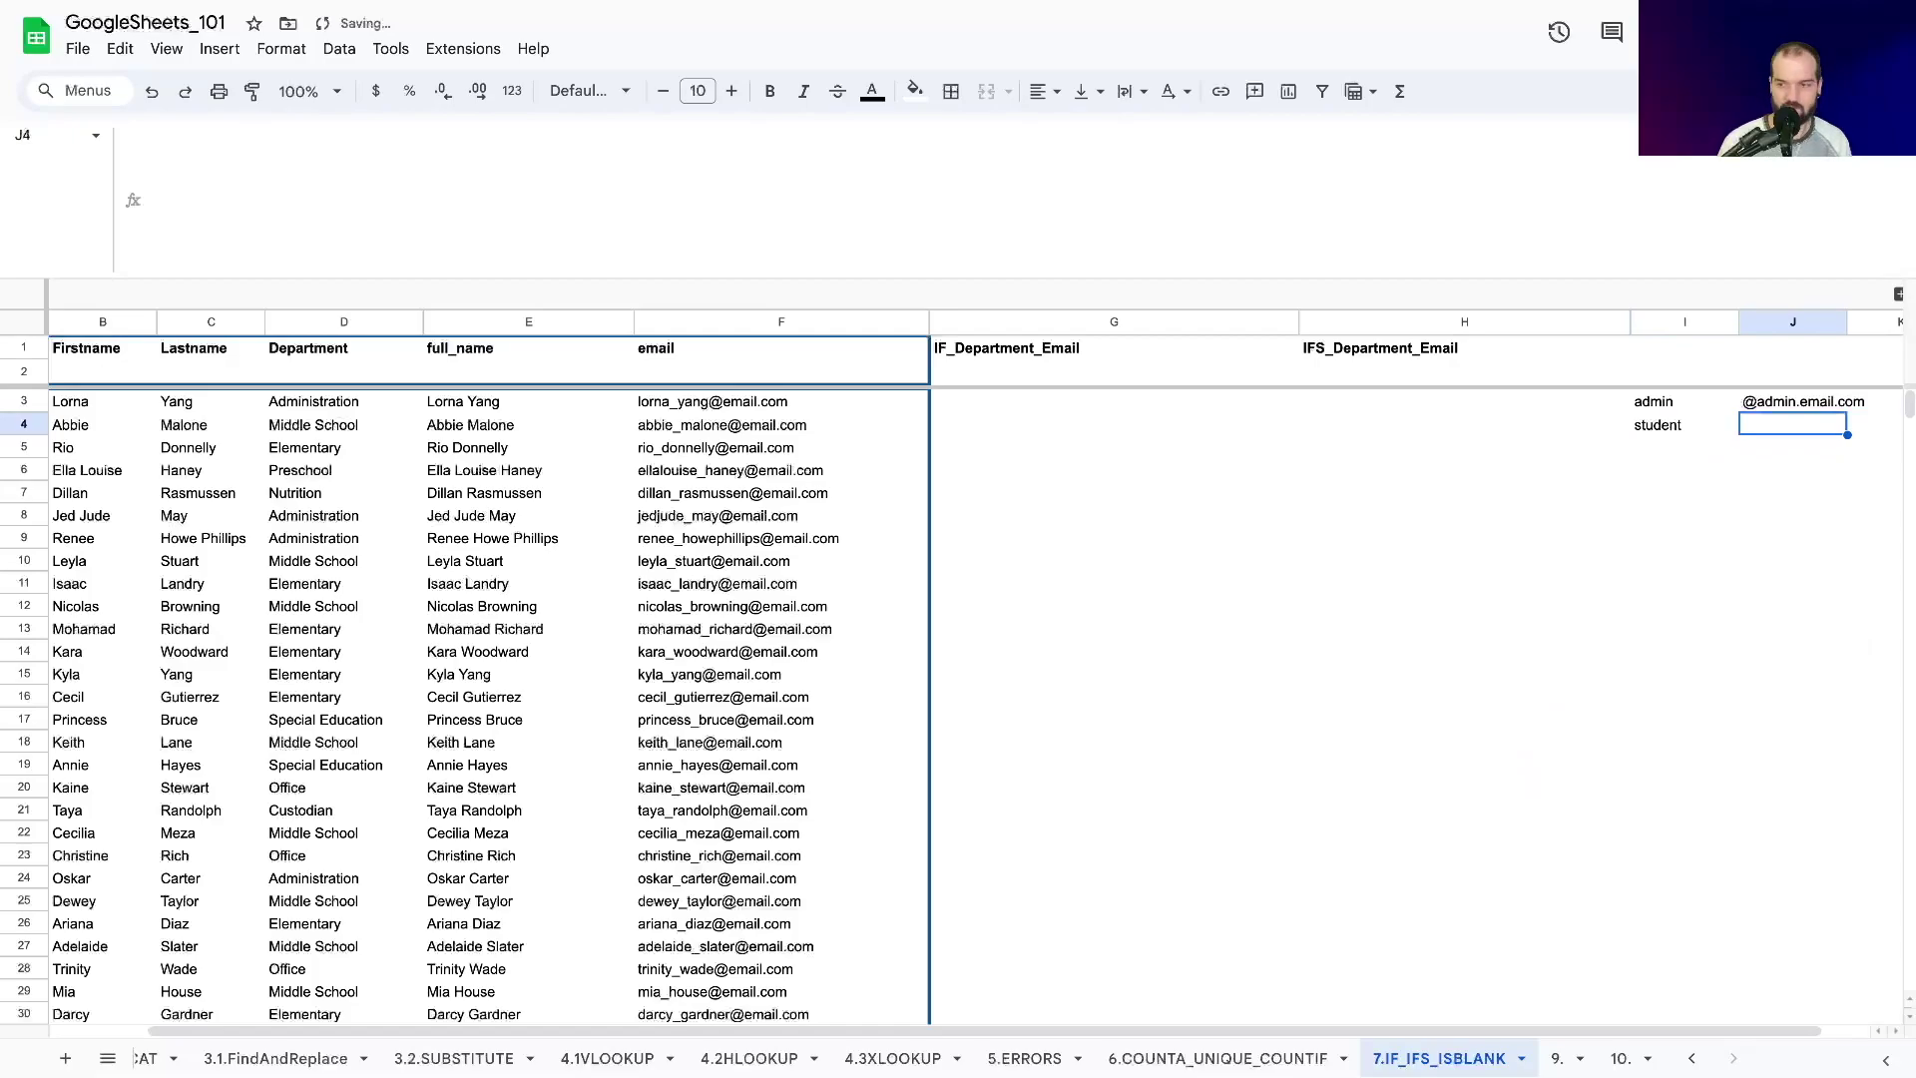
{"action": "type", "text": "'@student"}
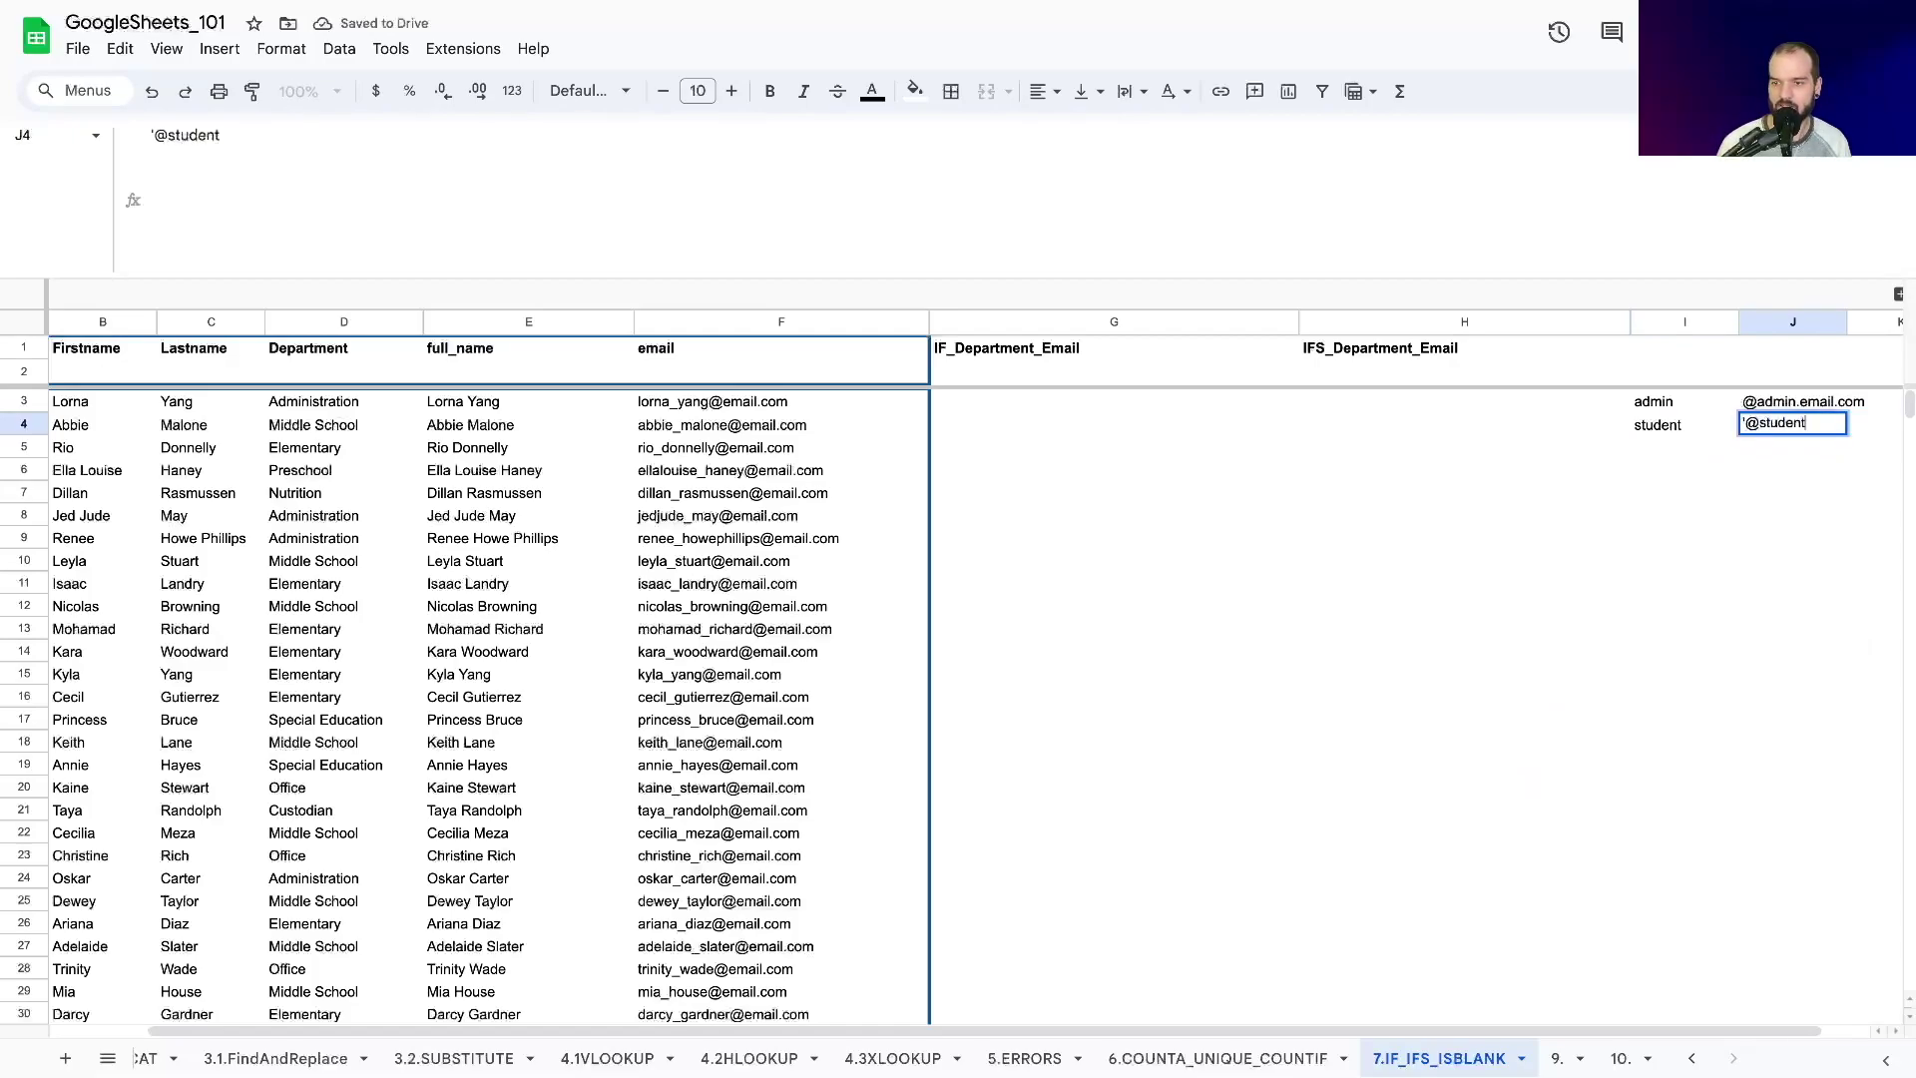
{"action": "type", "text": ".email.com"}
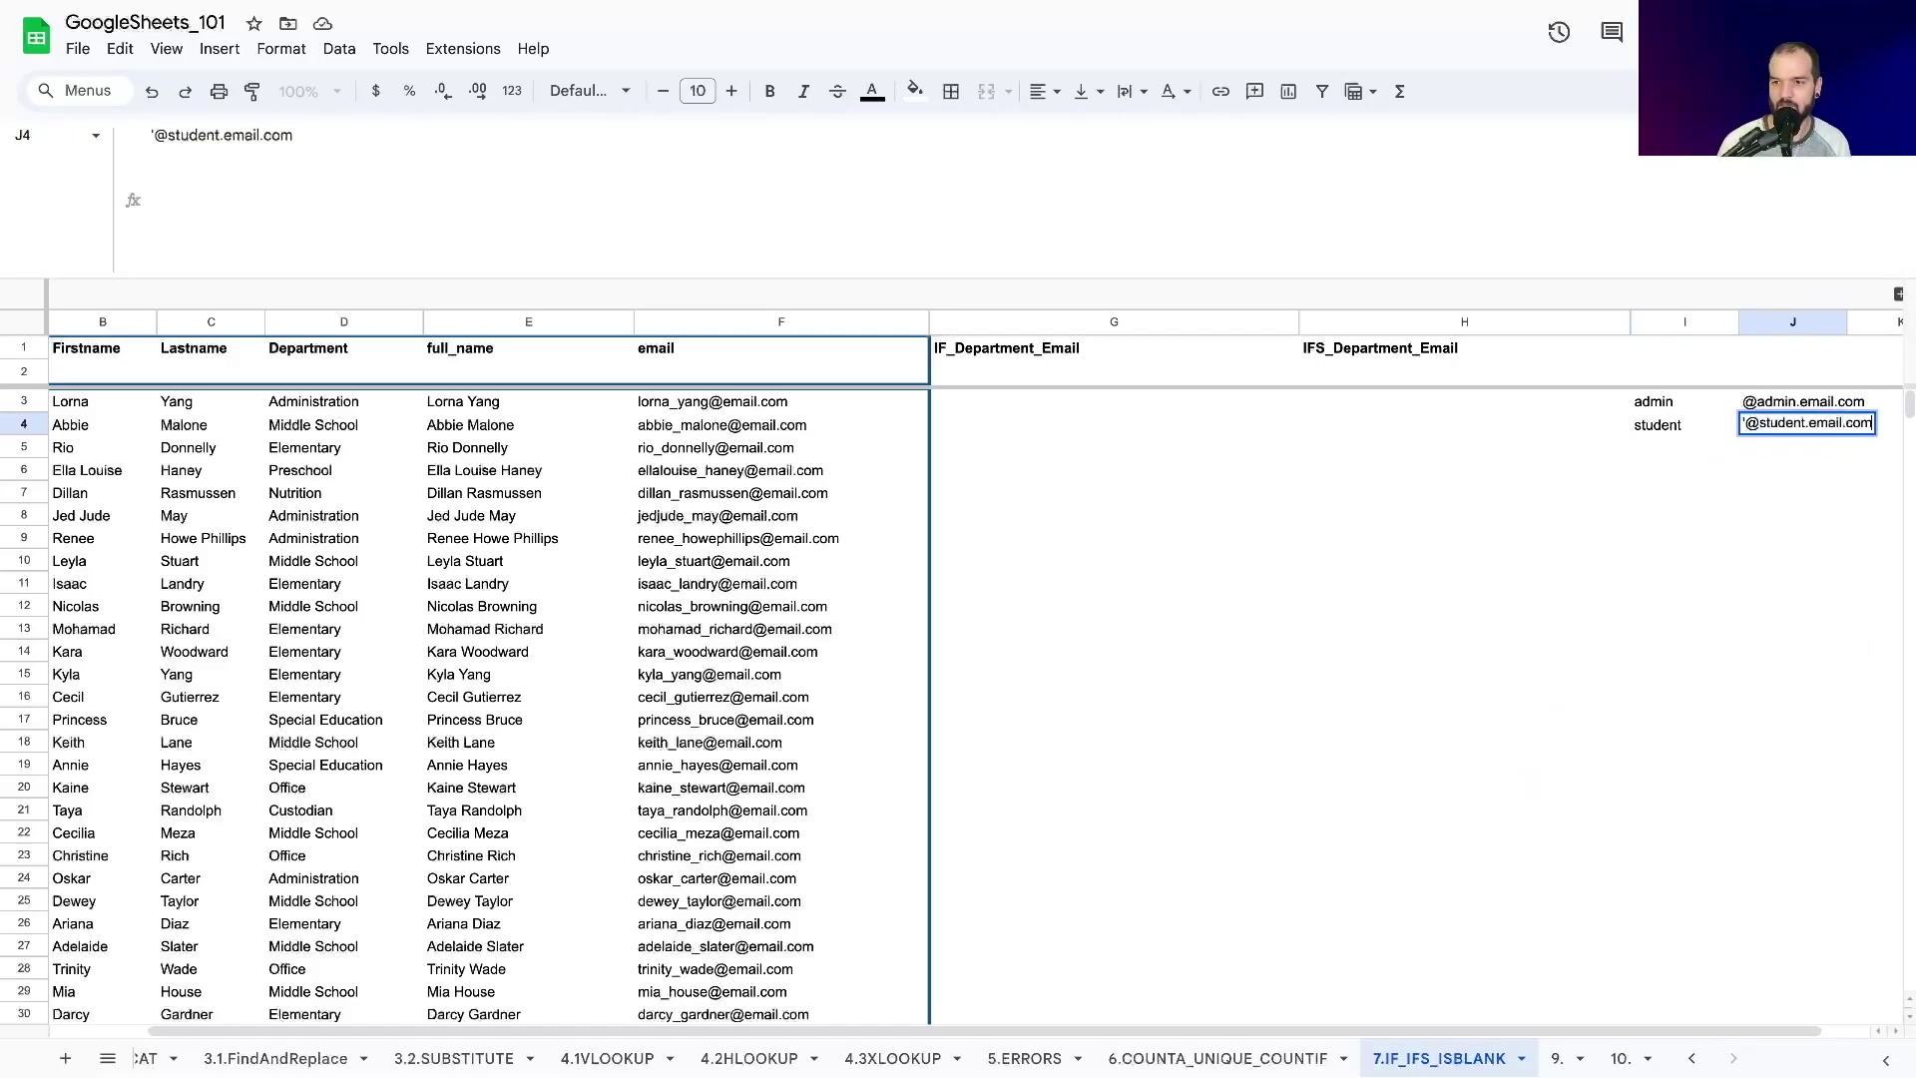
{"action": "key", "text": "Up"}
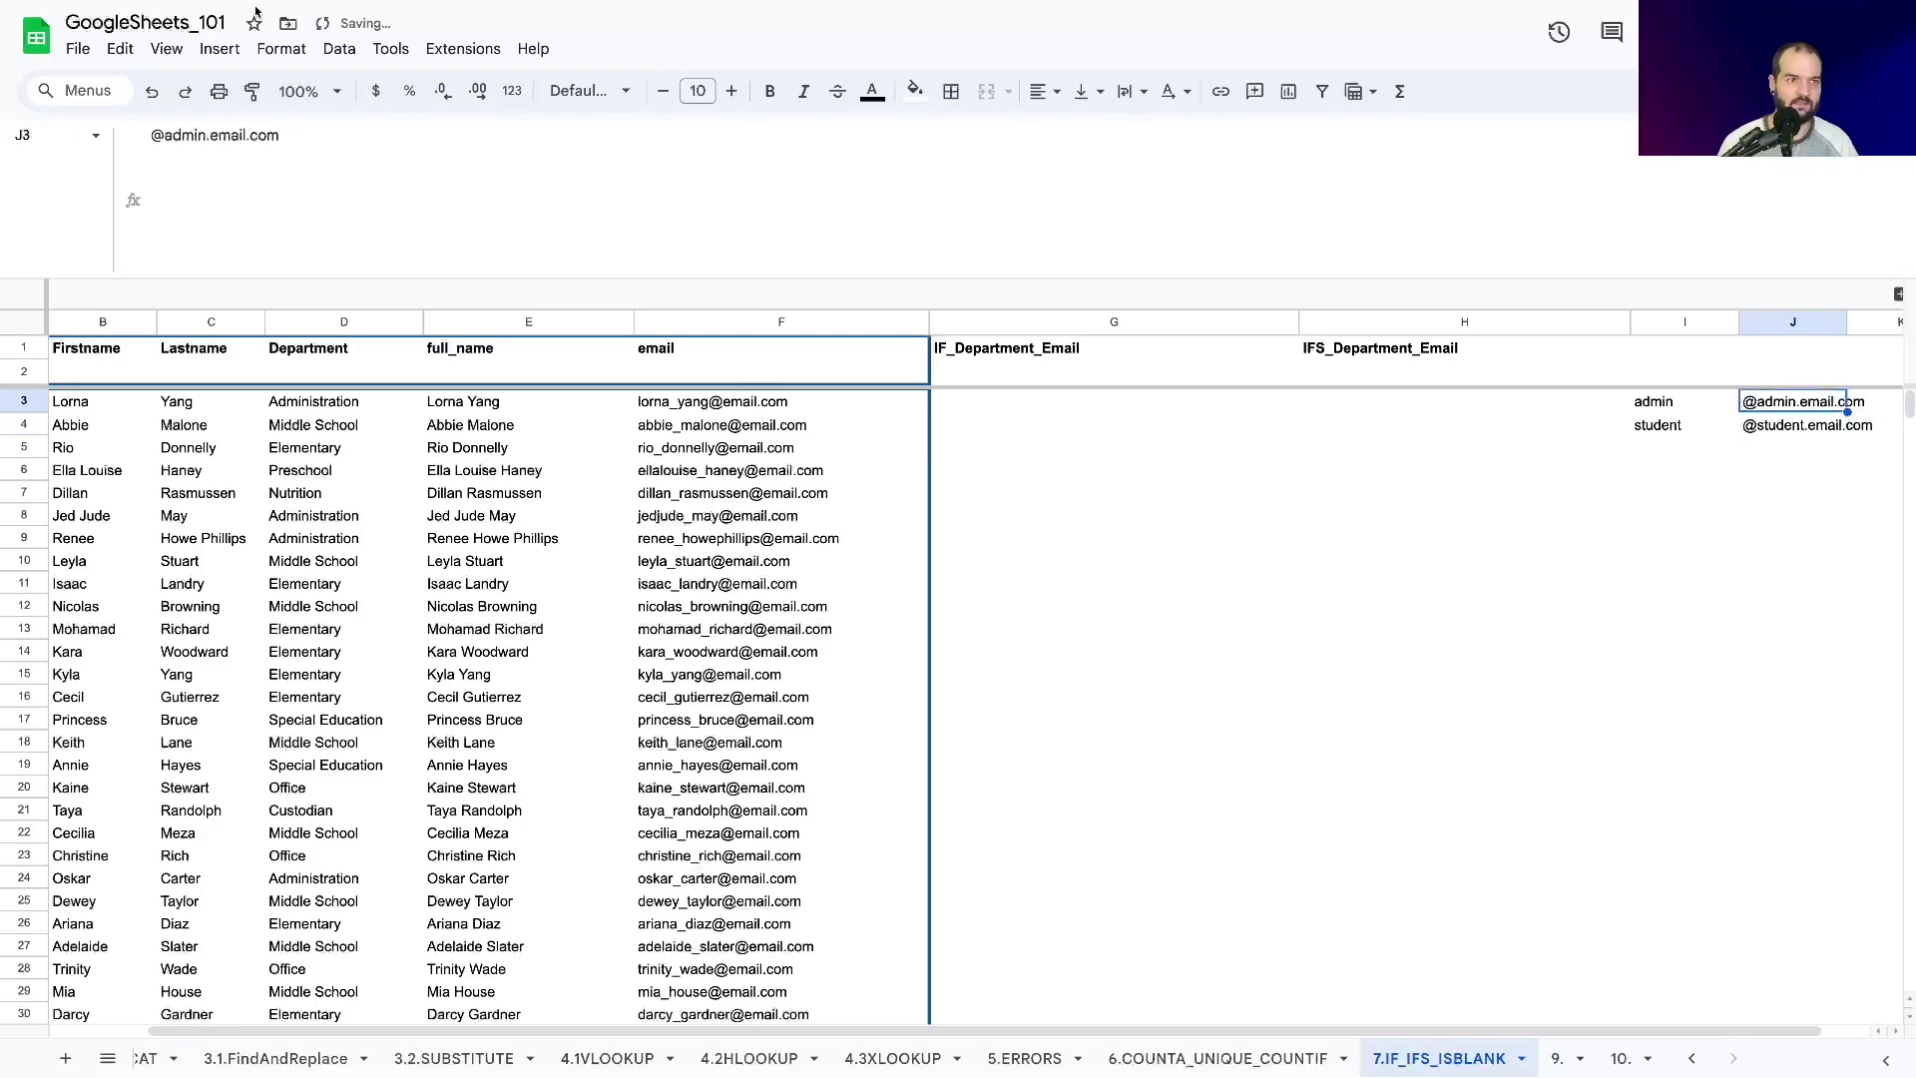
{"action": "key", "text": "Down"}
{"action": "key", "text": "Down"}
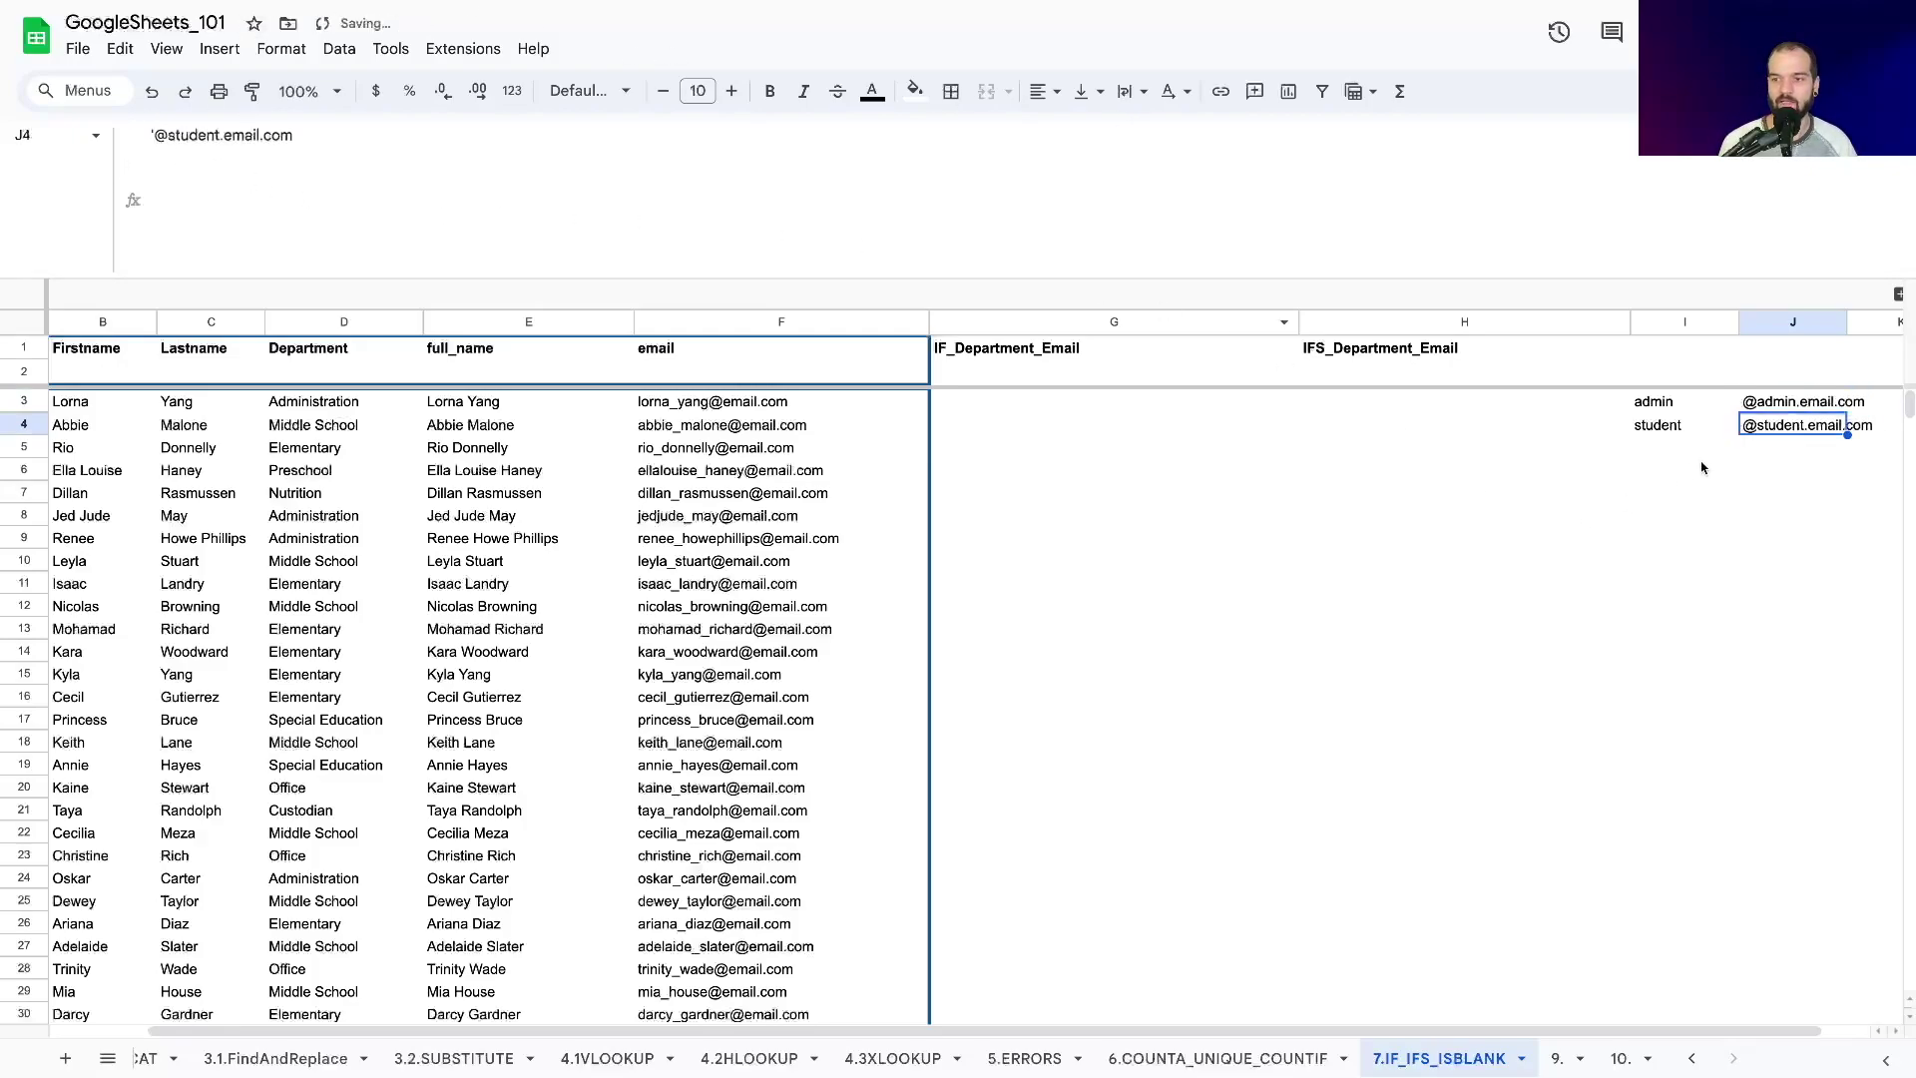
{"action": "left_click", "coordinate": [1679, 457]}
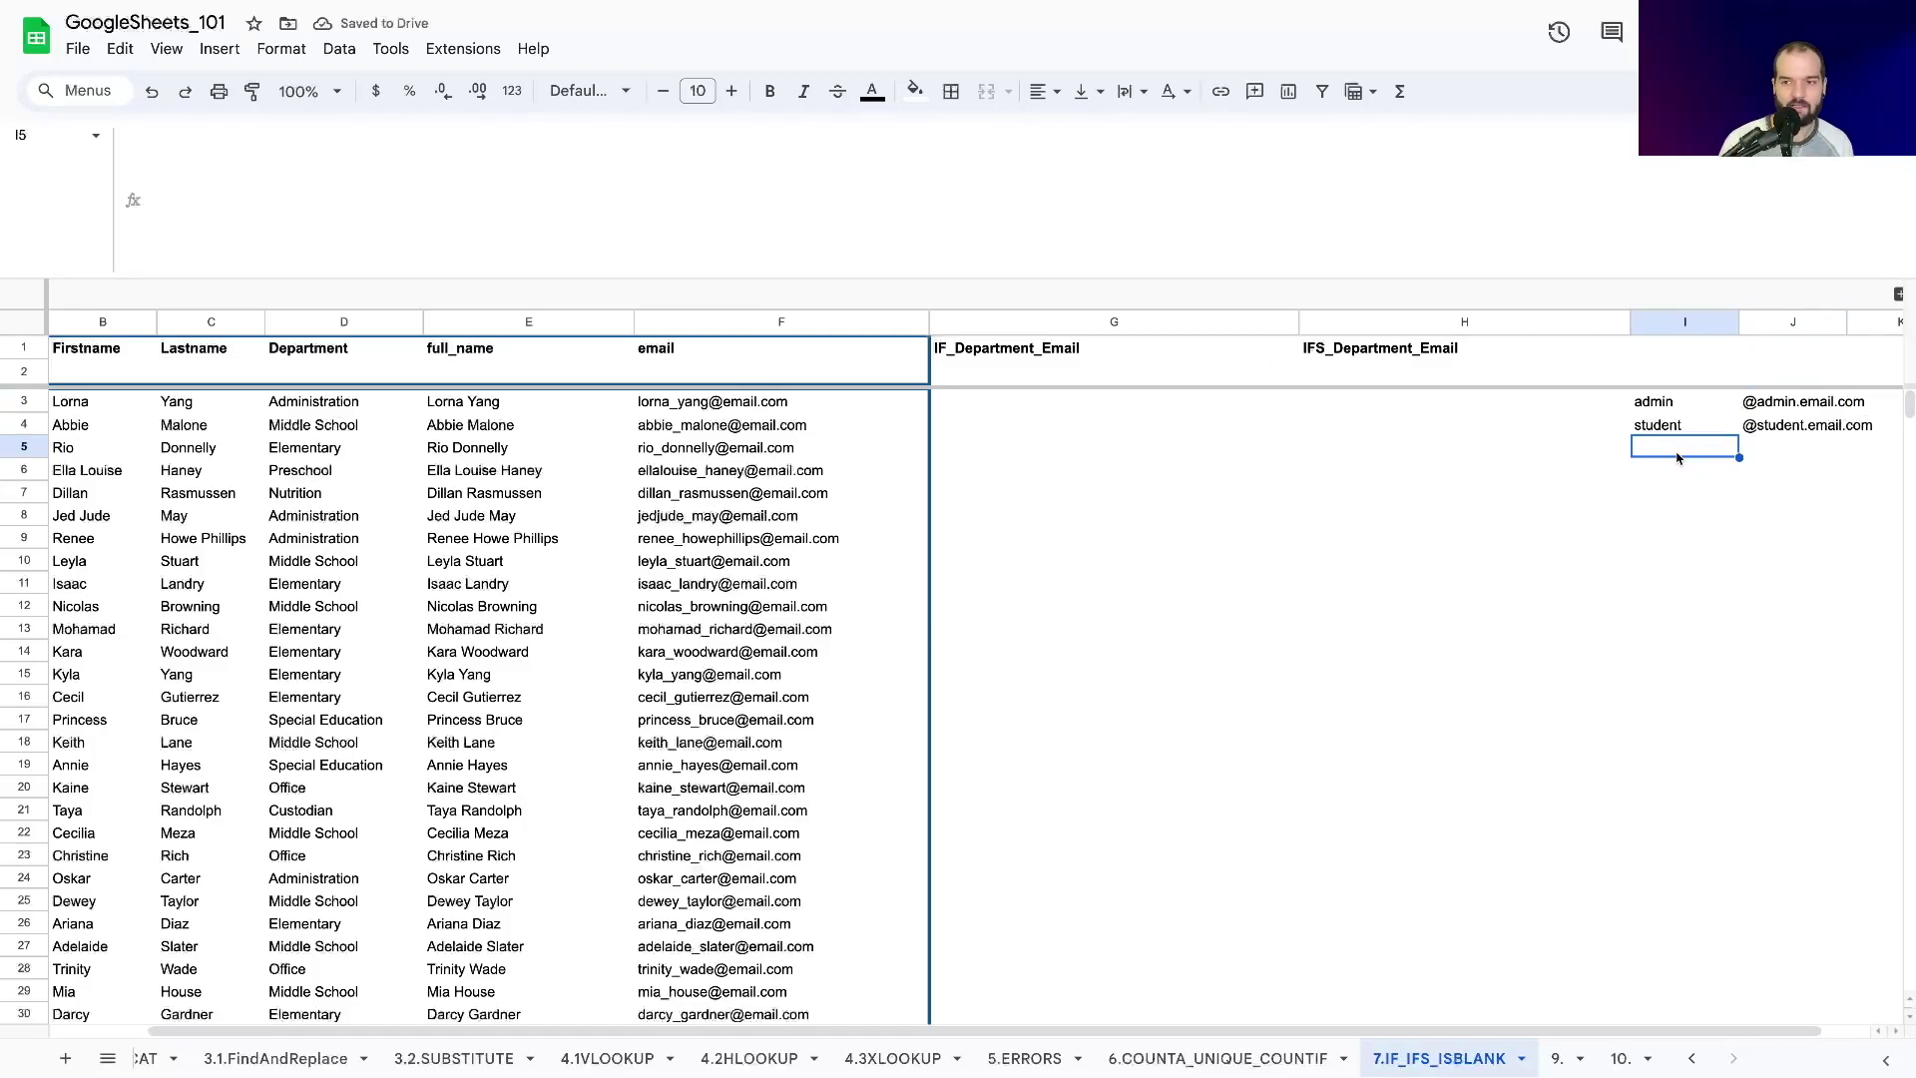
{"action": "type", "text": "staff"}
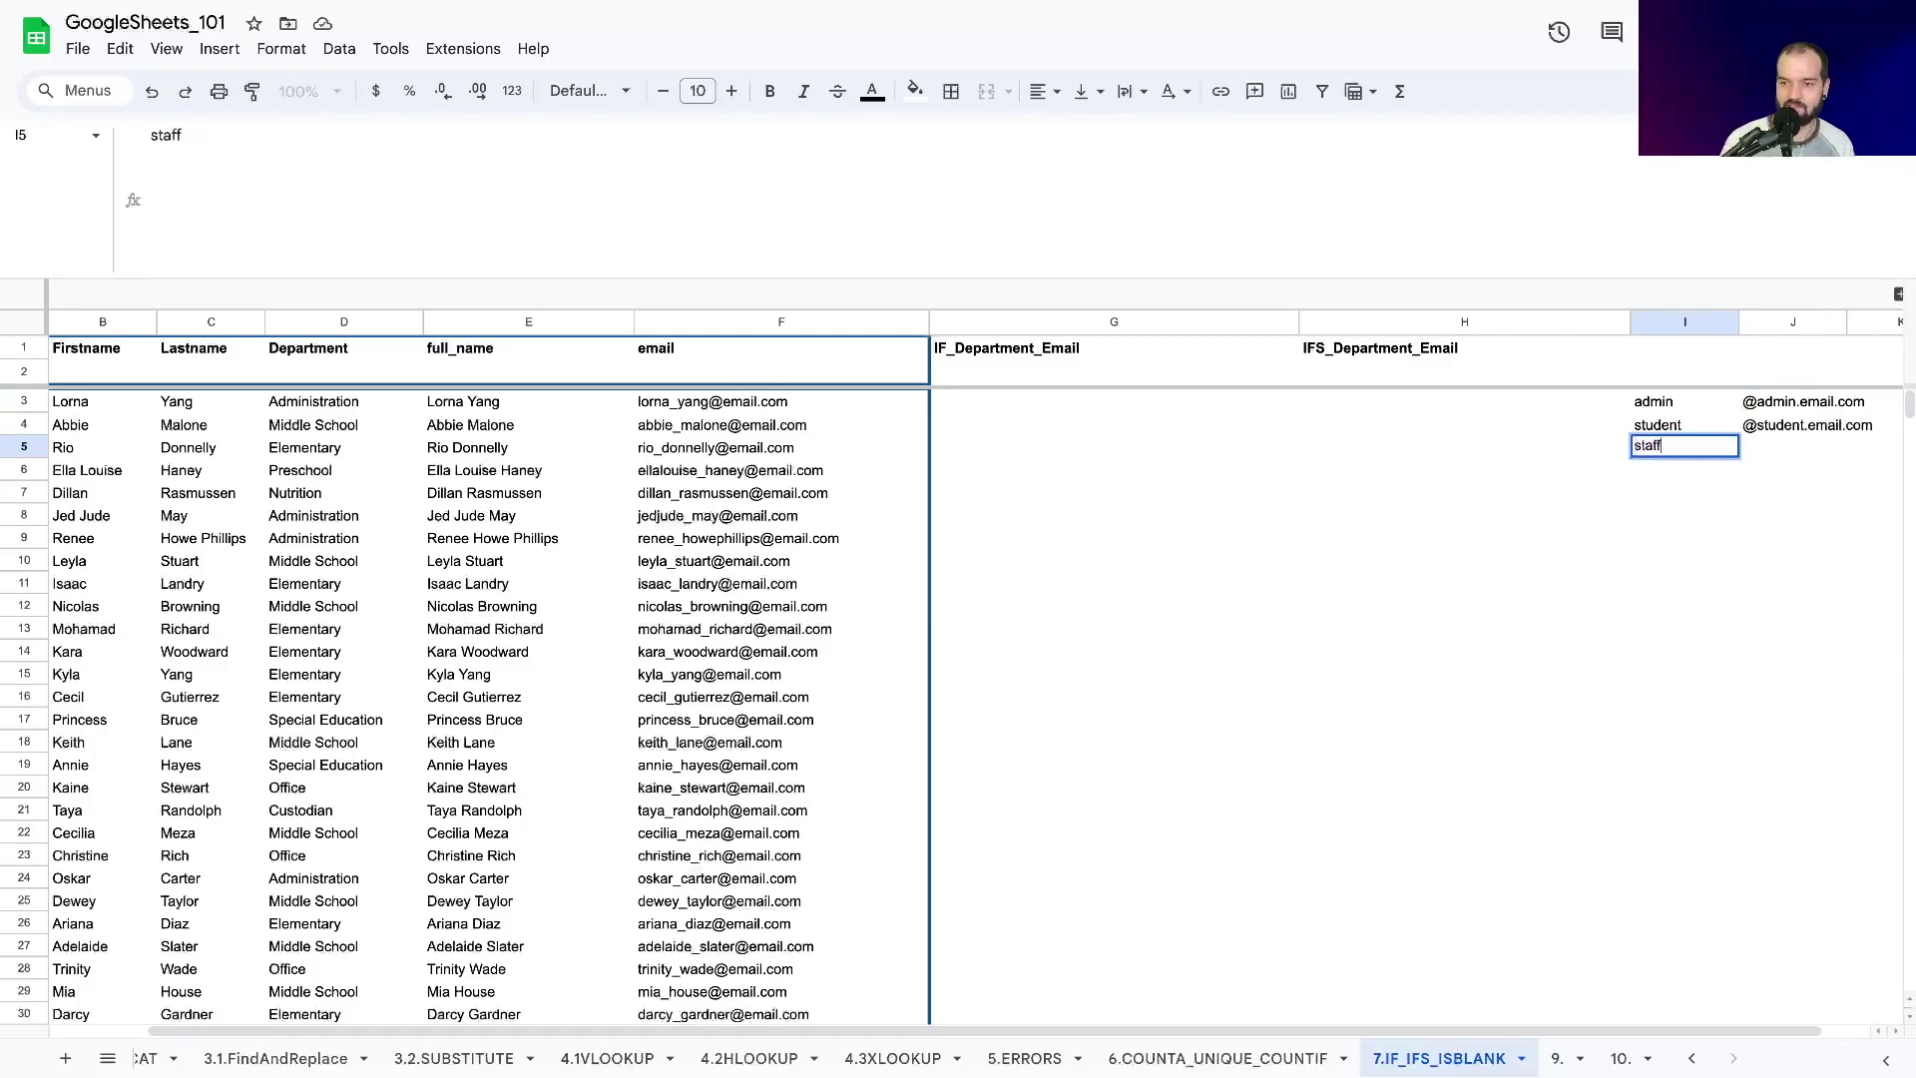
{"action": "key", "text": "Tab"}
{"action": "type", "text": "'"}
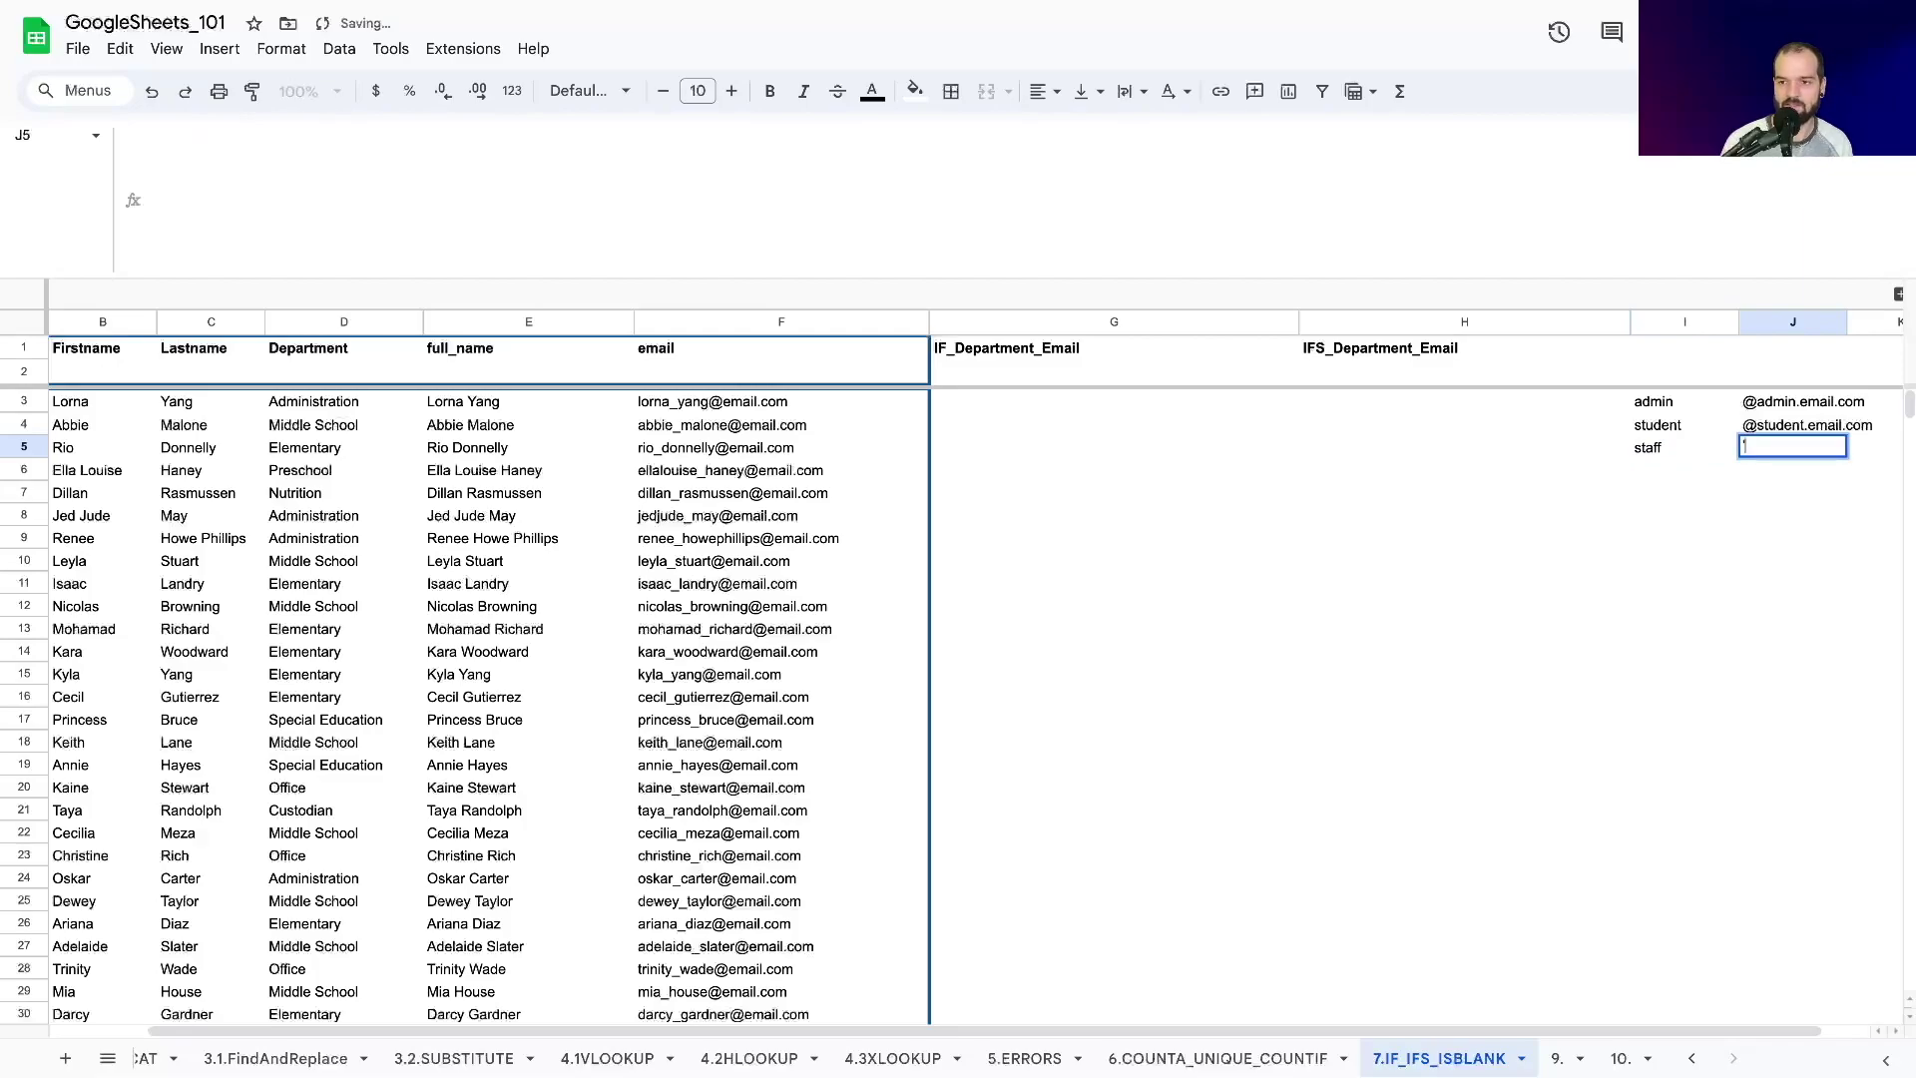
{"action": "type", "text": "@email.com"}
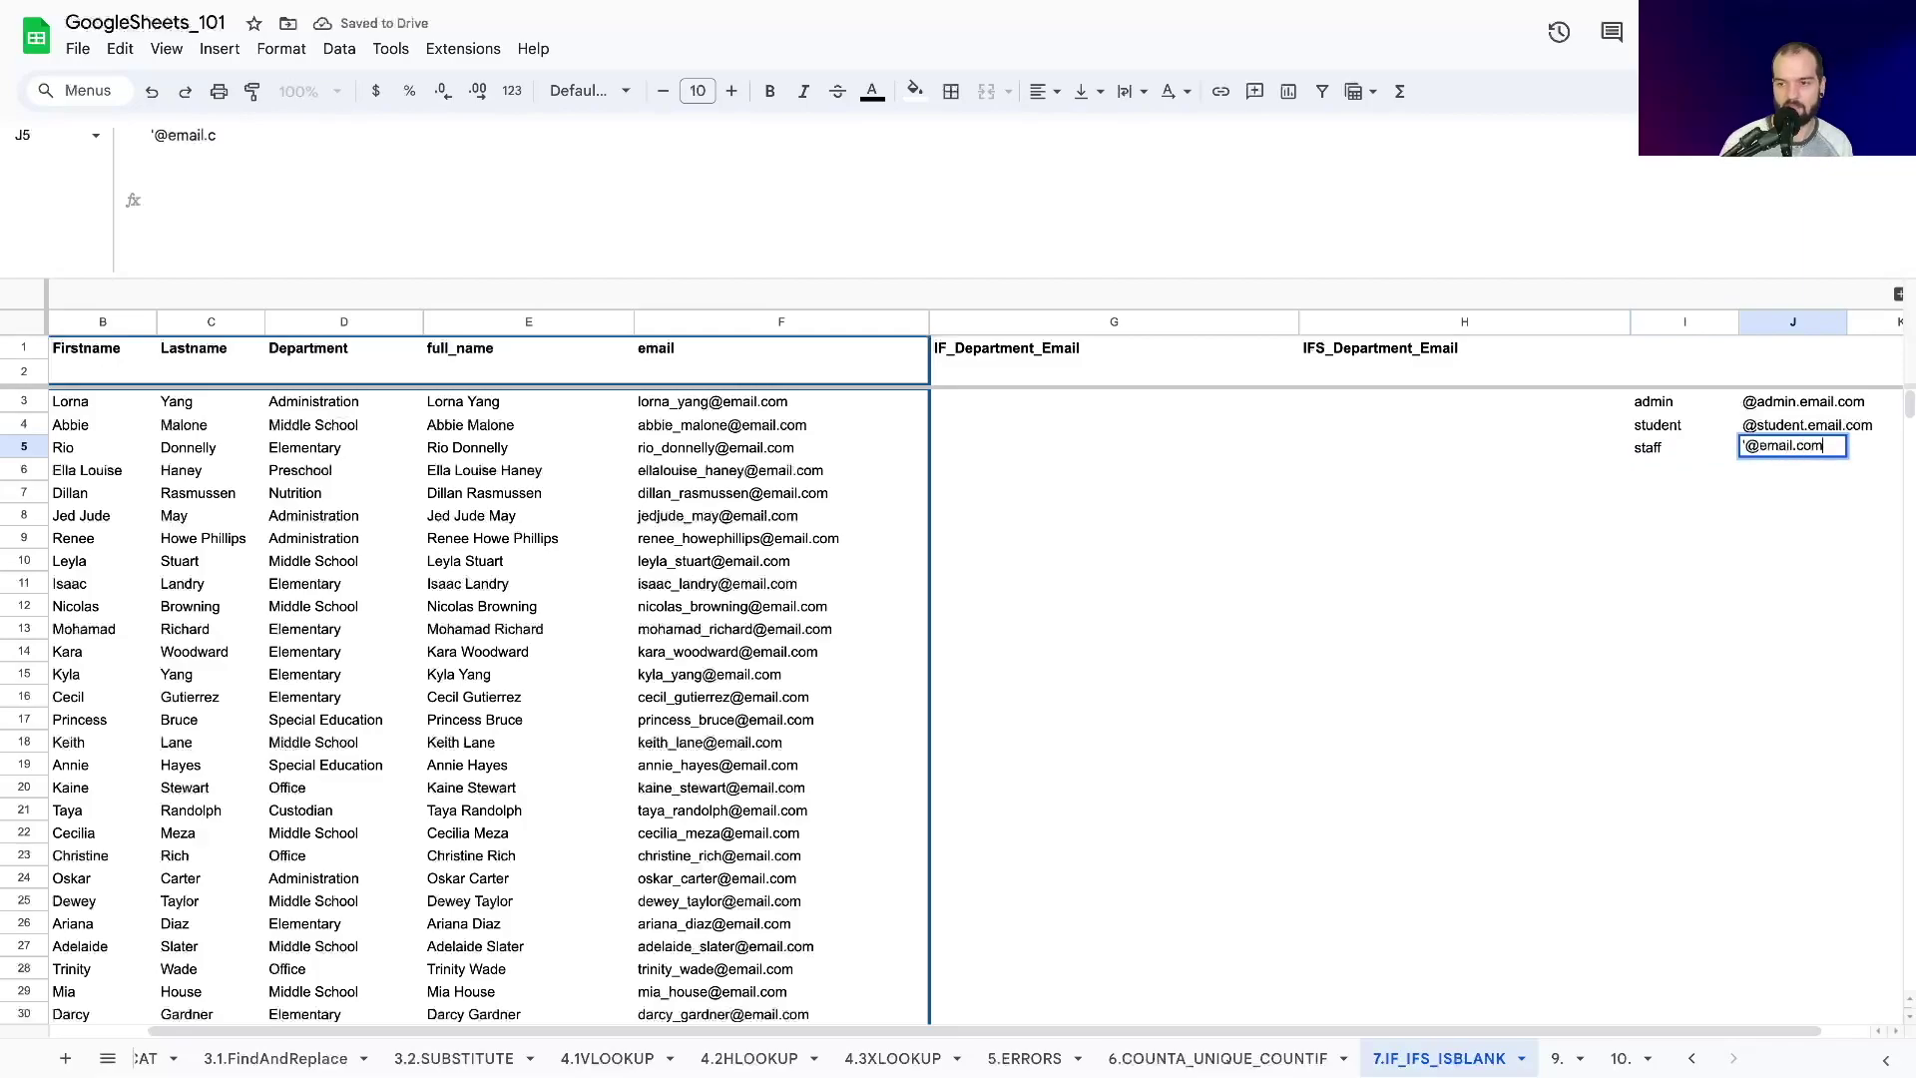
{"action": "key", "text": "Return"}
{"action": "key", "text": "Left"}
{"action": "key", "text": "Left"}
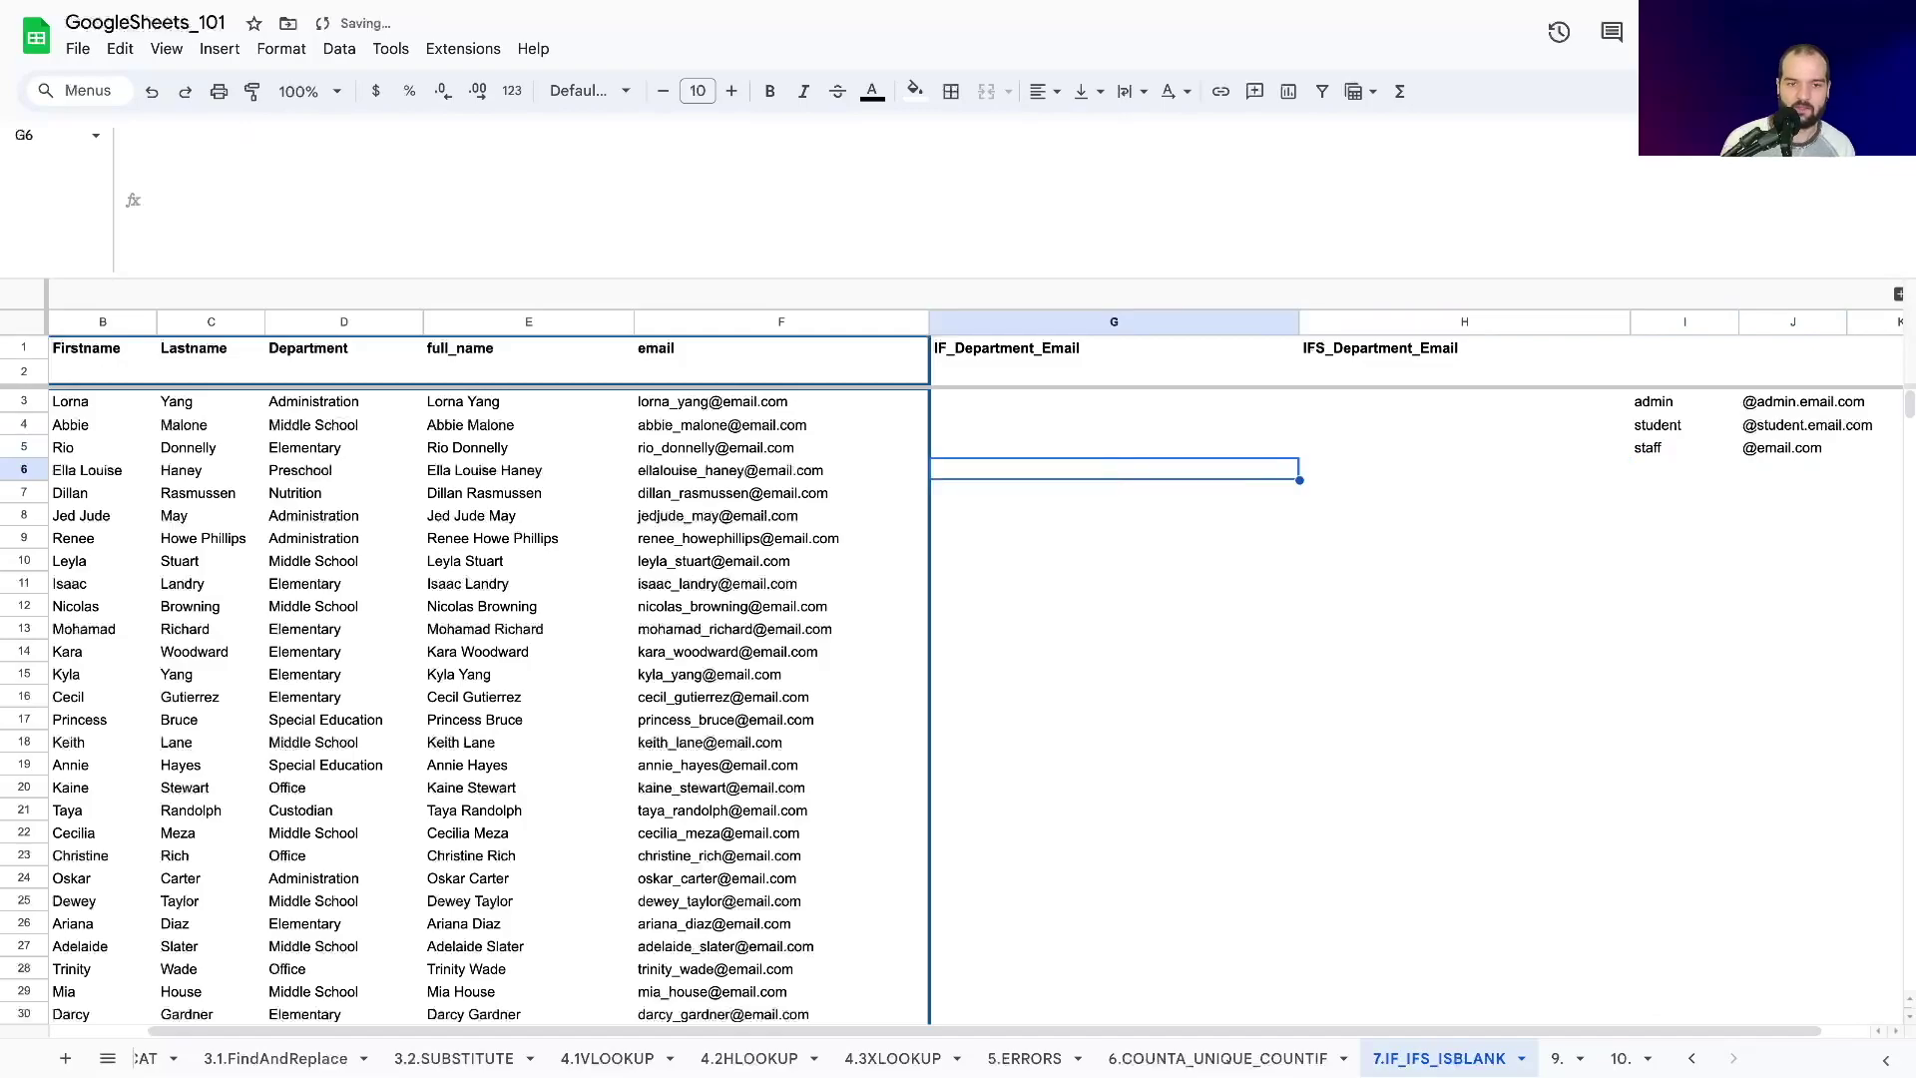
{"action": "key", "text": "Right"}
{"action": "key", "text": "Right"}
{"action": "key", "text": "Right"}
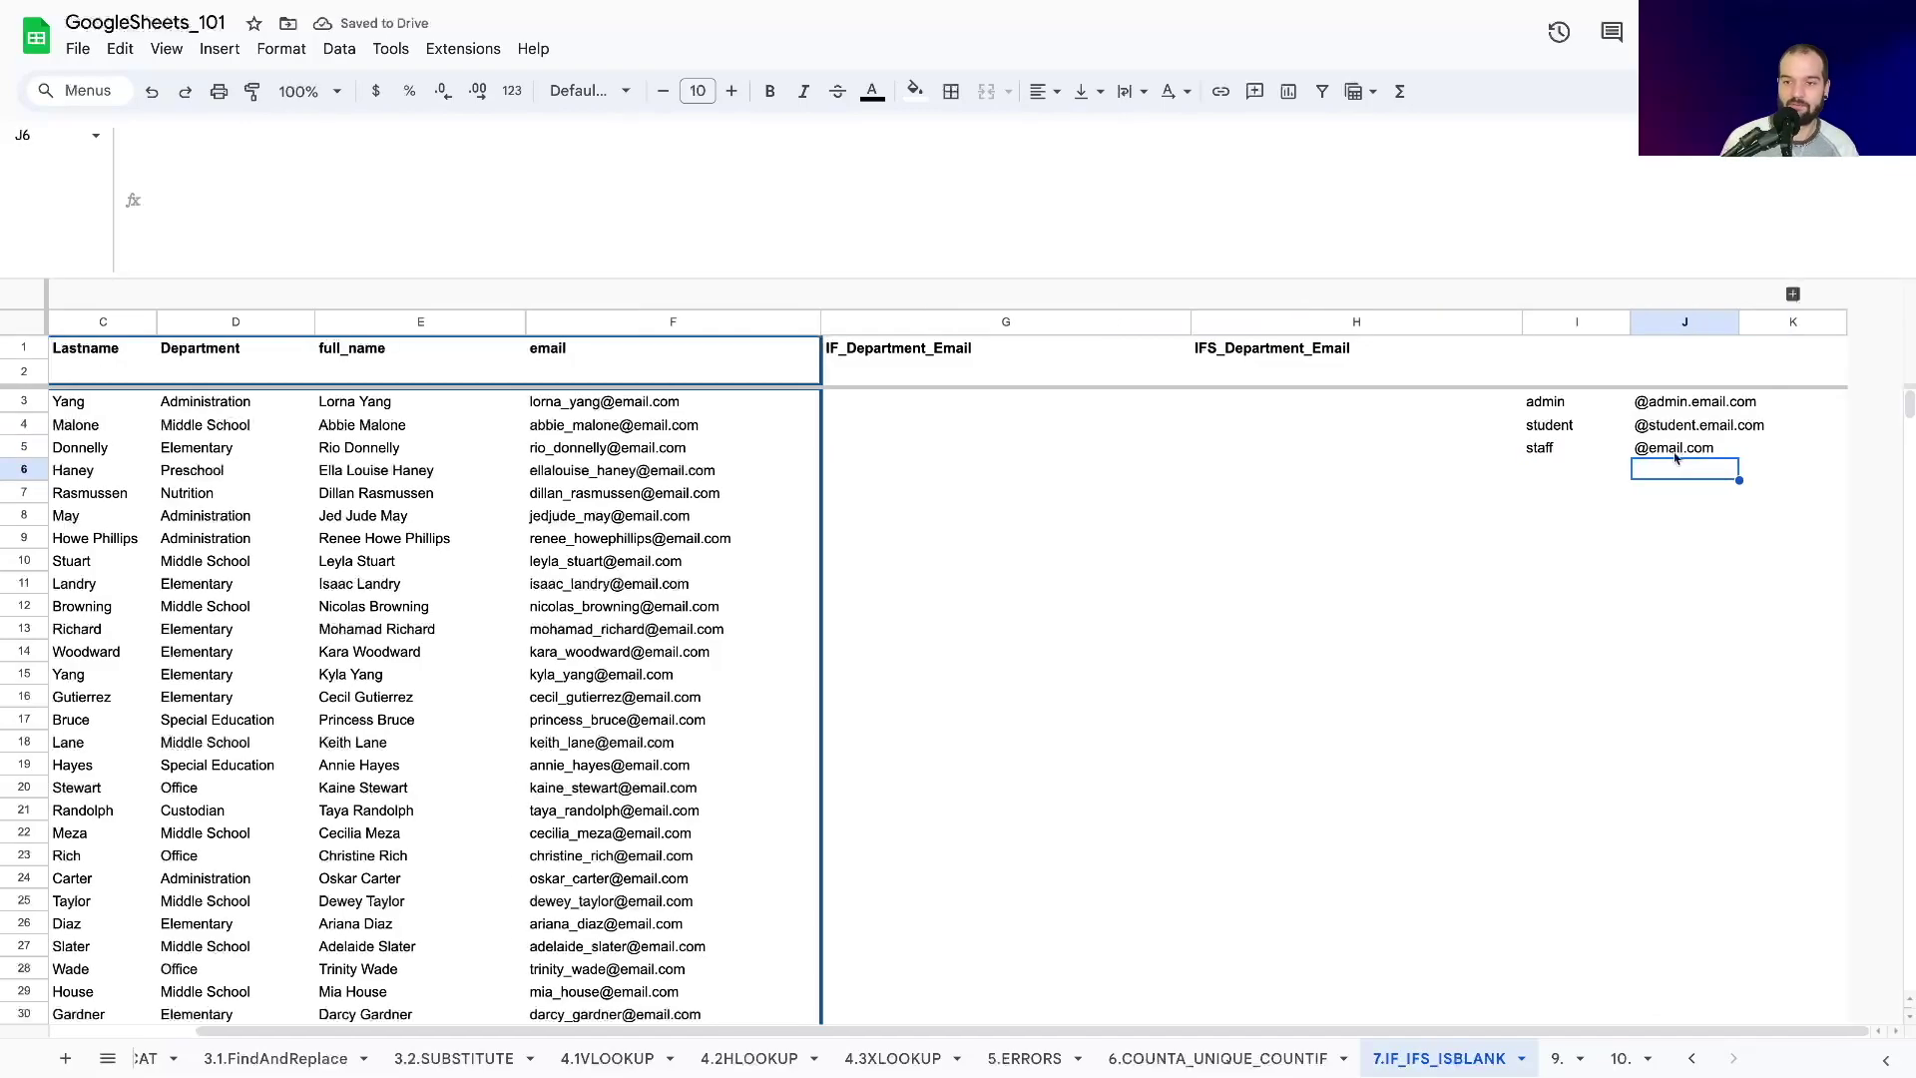
{"action": "key", "text": "Left"}
{"action": "key", "text": "Left"}
{"action": "key", "text": "Up"}
{"action": "key", "text": "Up"}
{"action": "key", "text": "Left"}
{"action": "key", "text": "Home"}
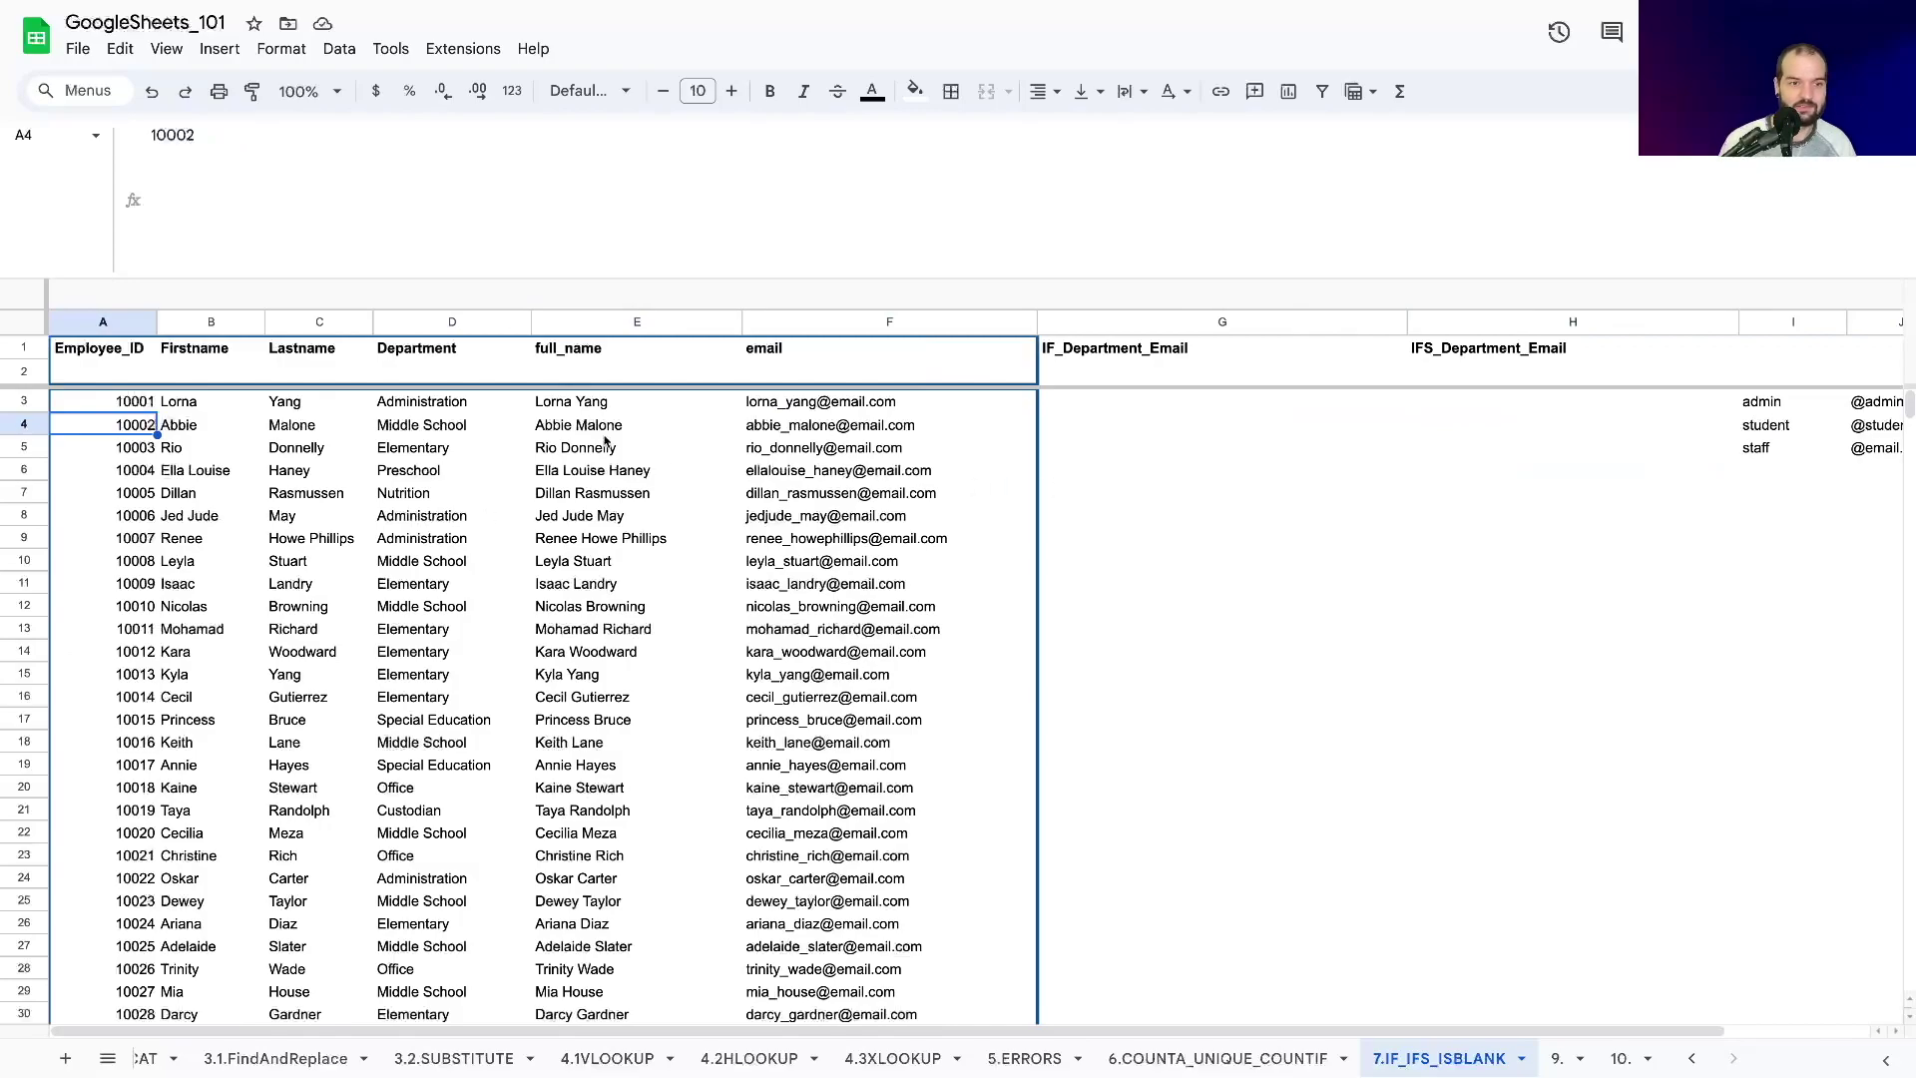
{"action": "left_click", "coordinate": [394, 408]}
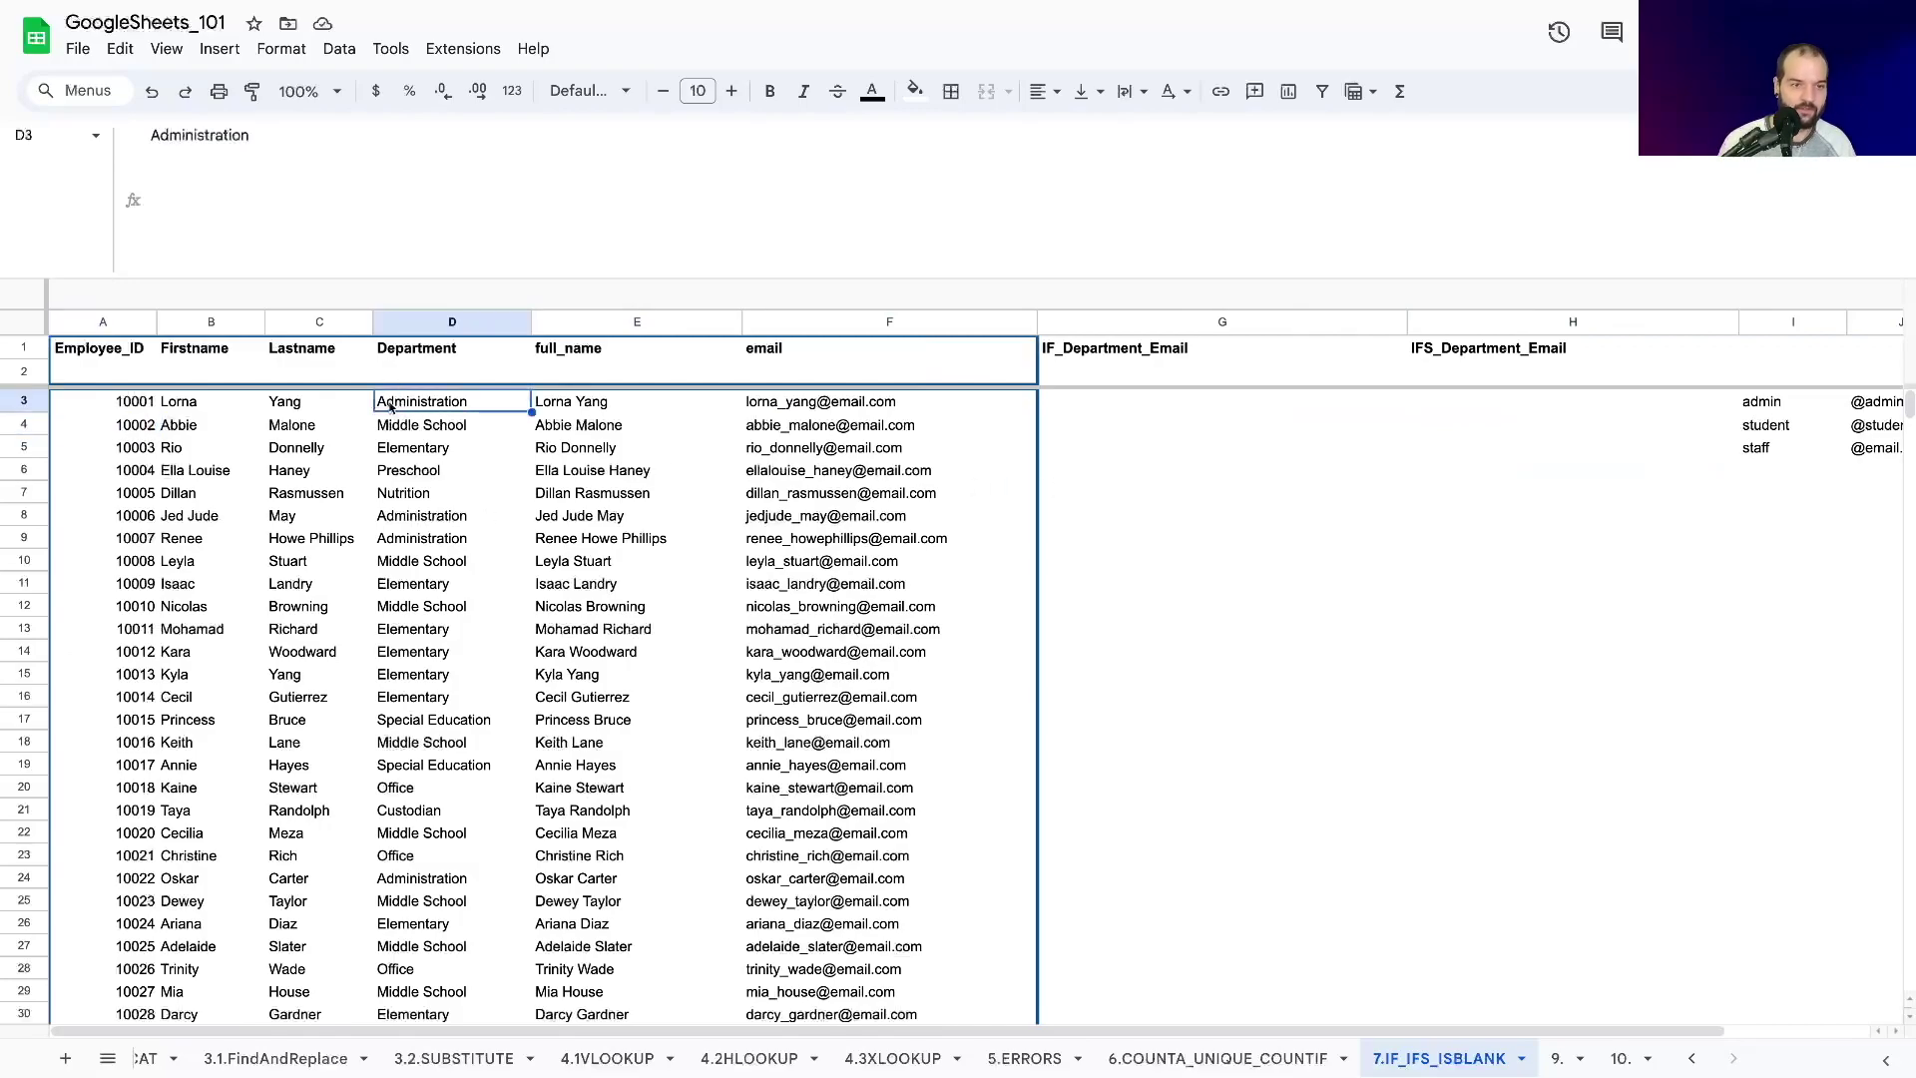
{"action": "left_click", "coordinate": [427, 521]}
{"action": "left_click", "coordinate": [427, 538]}
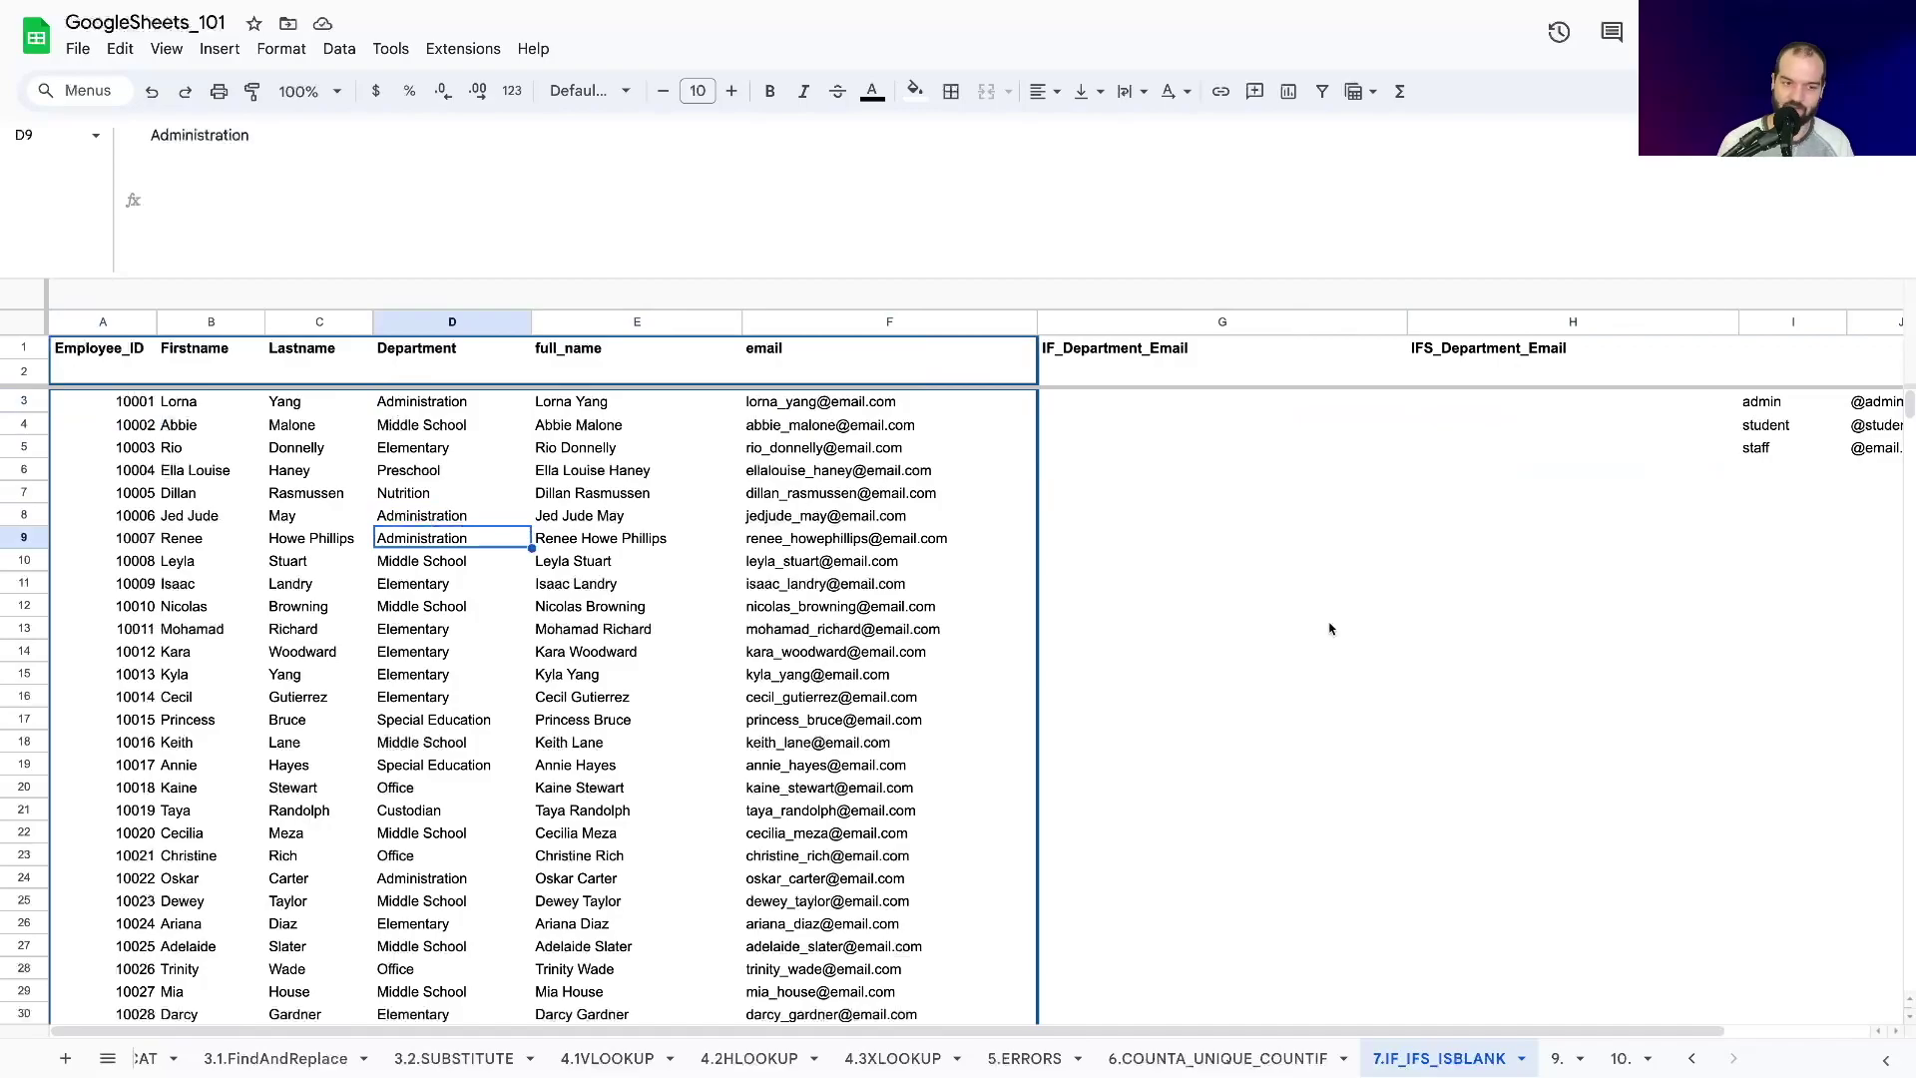
{"action": "key", "text": "Right"}
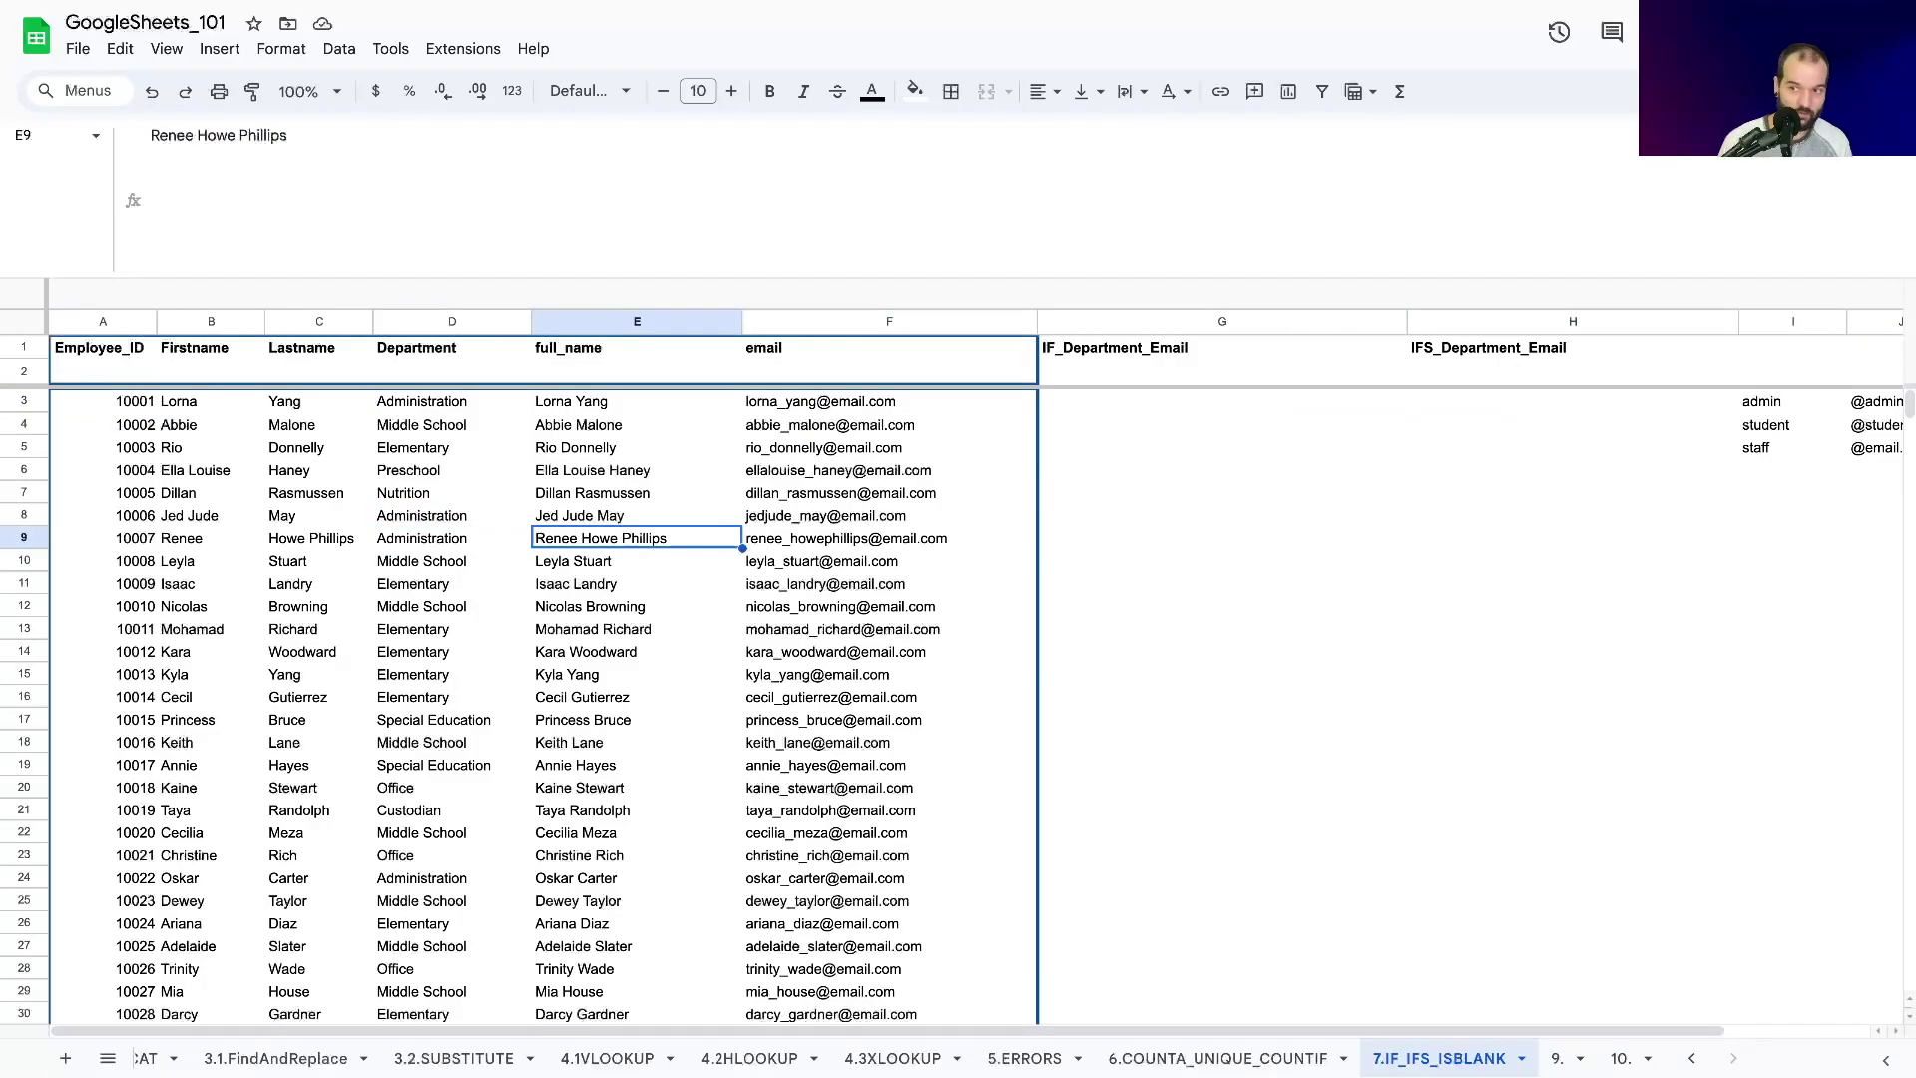
{"action": "key", "text": "Right"}
{"action": "key", "text": "Right"}
{"action": "key", "text": "Right"}
{"action": "key", "text": "Right"}
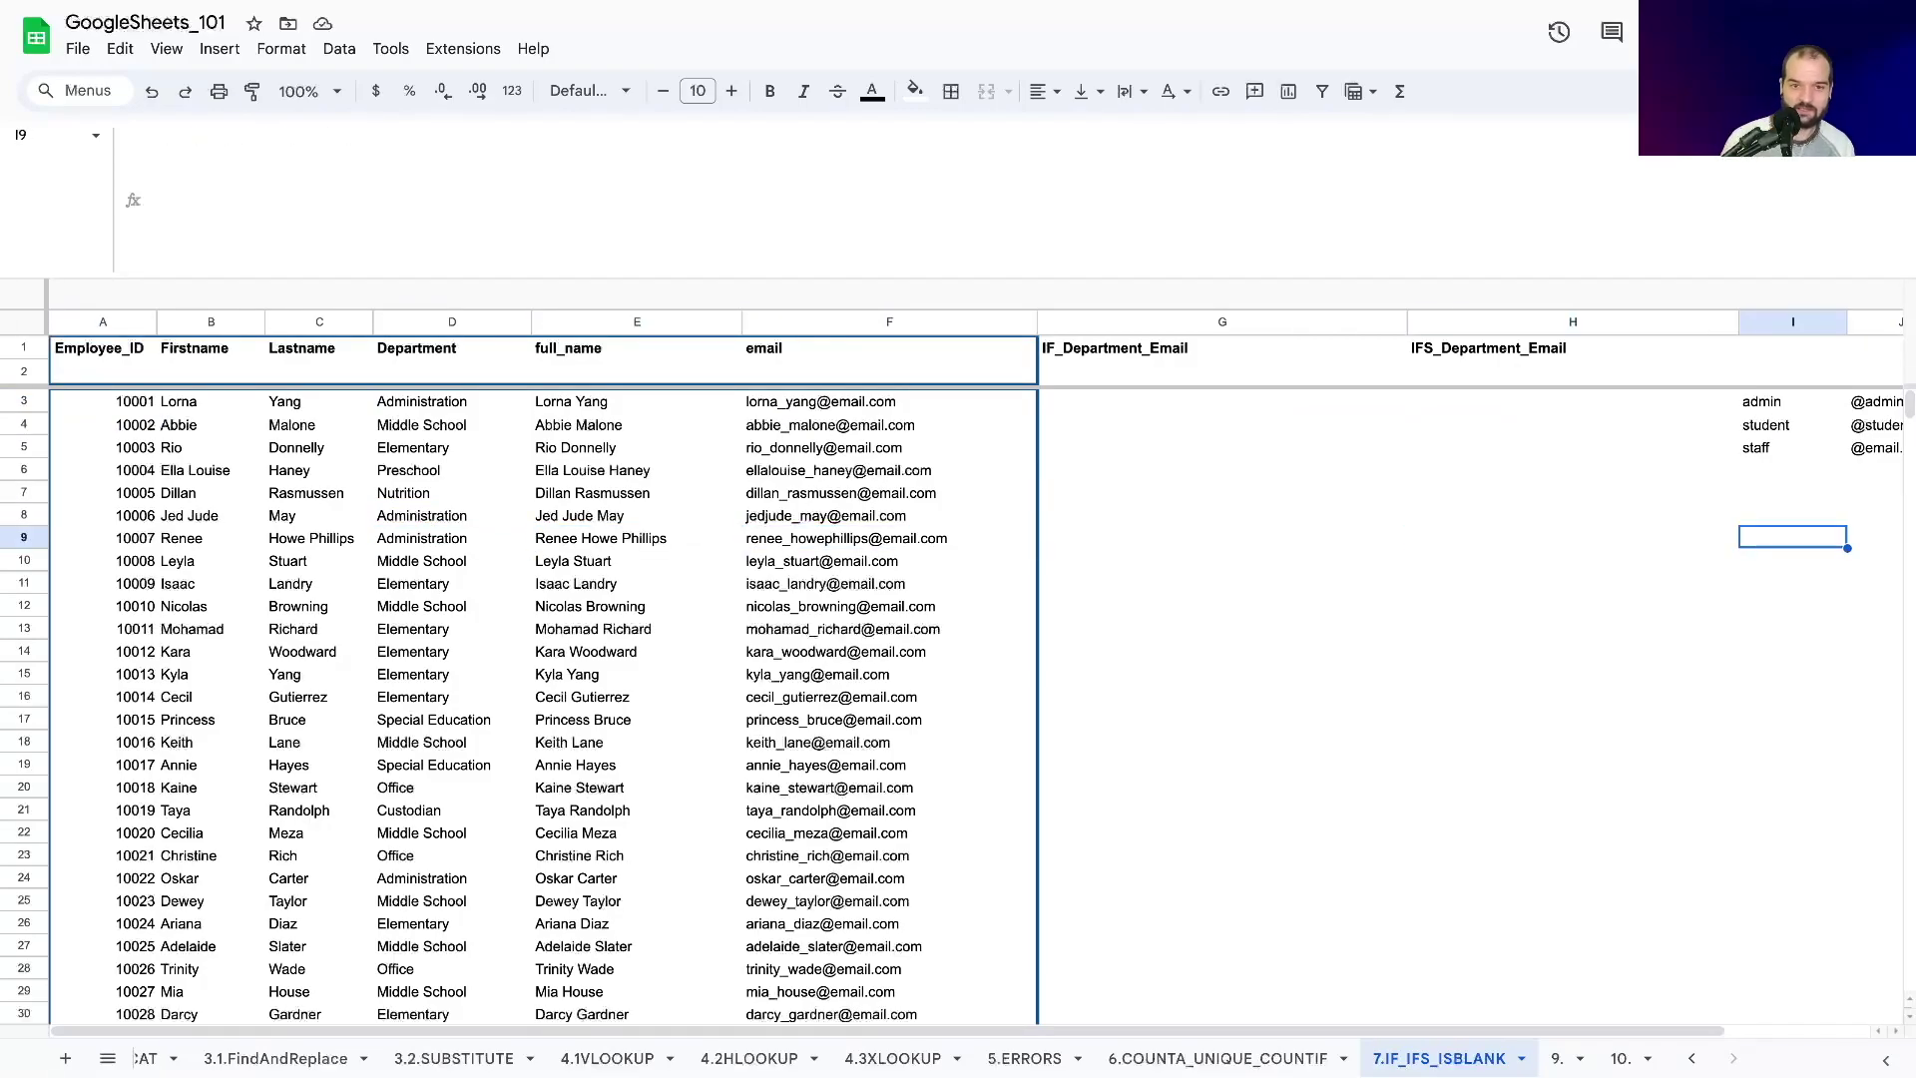
{"action": "key", "text": "Left"}
{"action": "scroll", "coordinate": [487, 492], "scroll_direction": "down", "scroll_amount": 12}
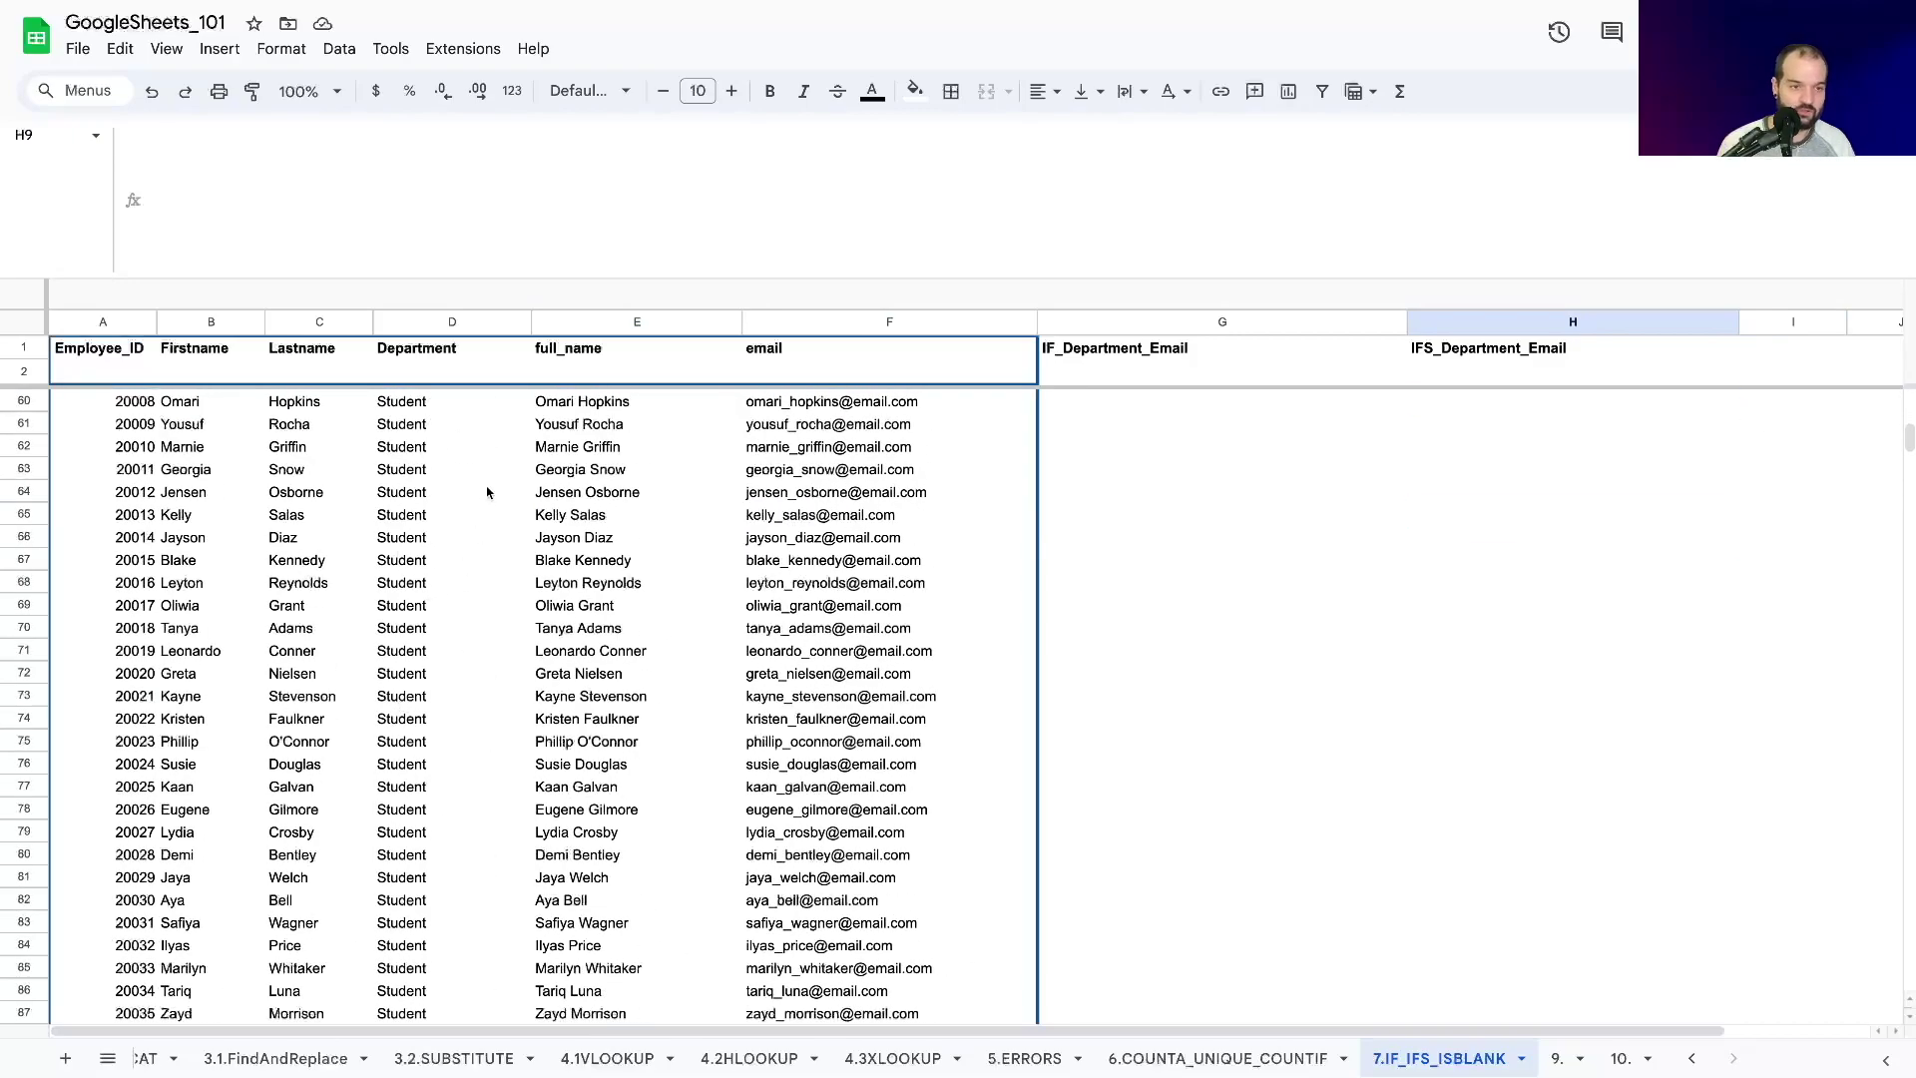
{"action": "scroll", "coordinate": [487, 492], "scroll_direction": "down", "scroll_amount": 3}
{"action": "scroll", "coordinate": [398, 620], "scroll_direction": "down", "scroll_amount": 5}
{"action": "scroll", "coordinate": [404, 618], "scroll_direction": "up", "scroll_amount": 5}
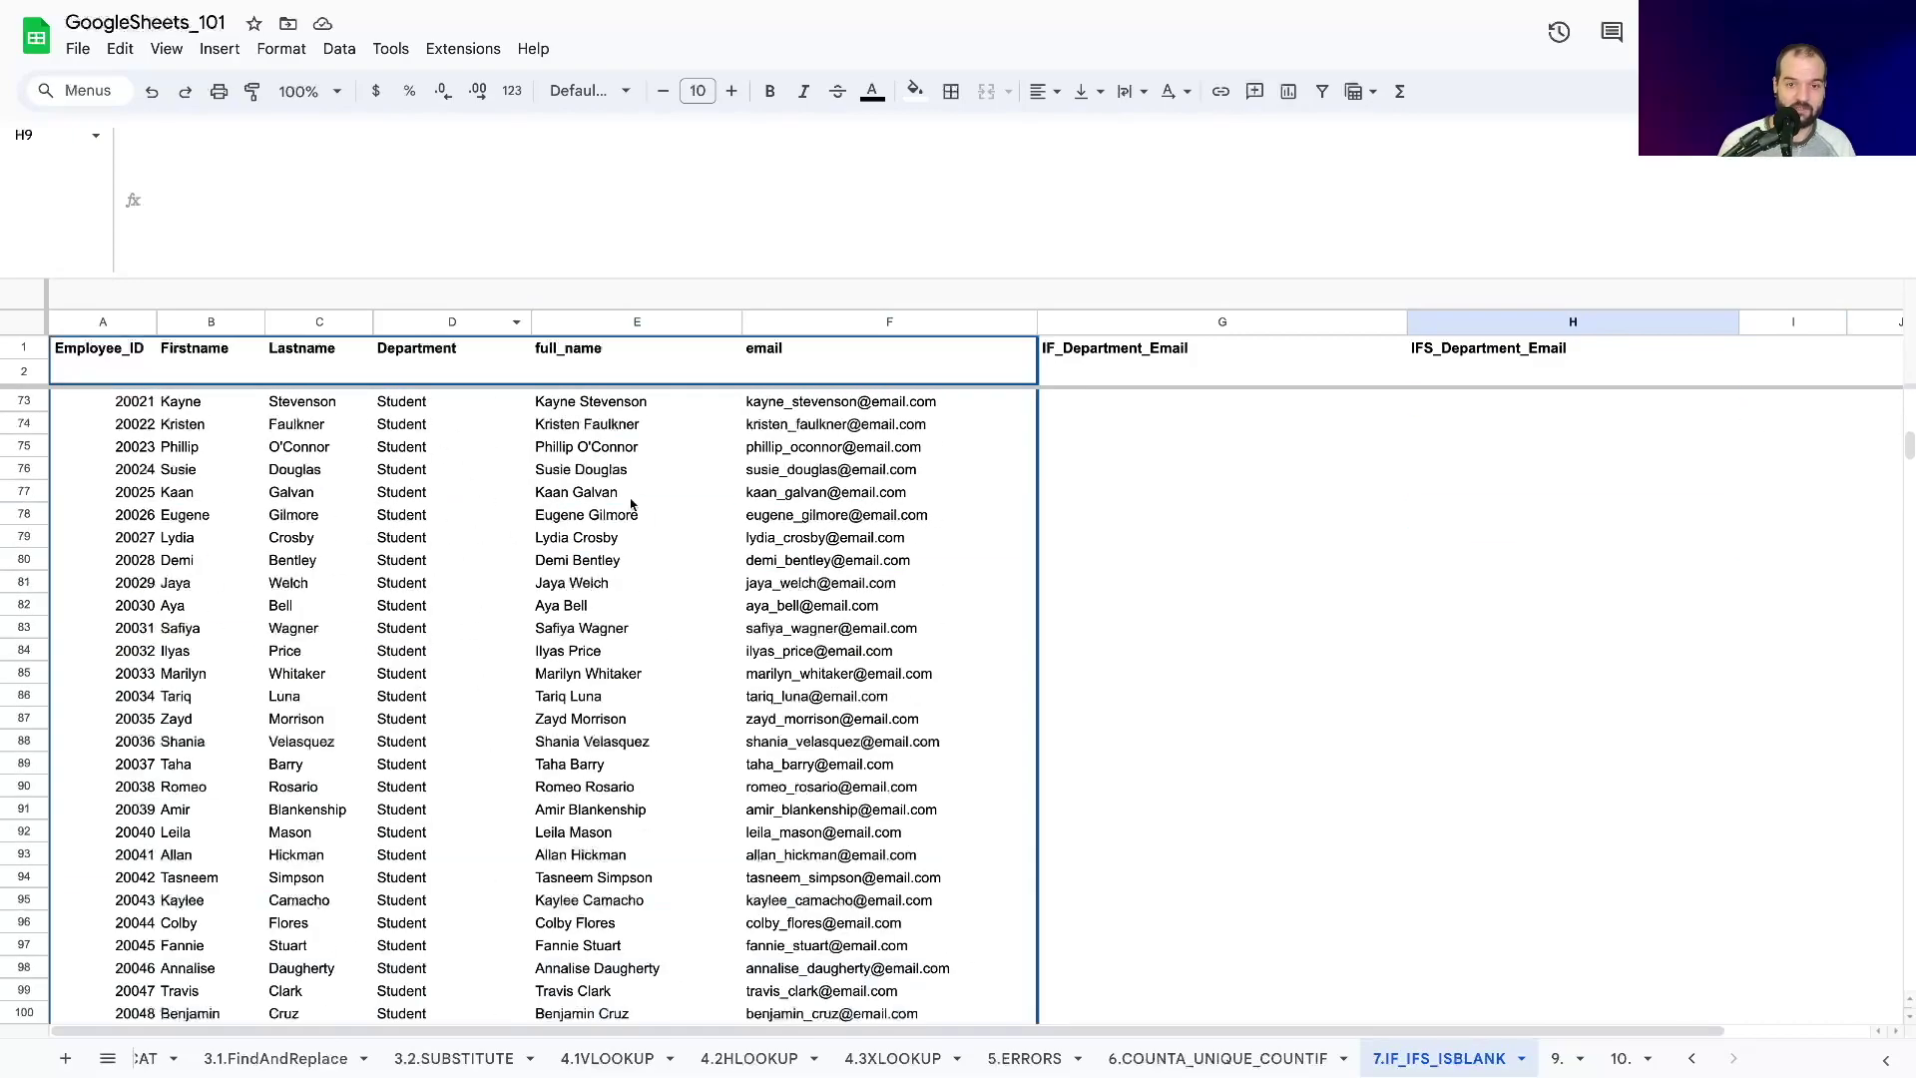
{"action": "scroll", "coordinate": [1129, 566], "scroll_direction": "up", "scroll_amount": 15}
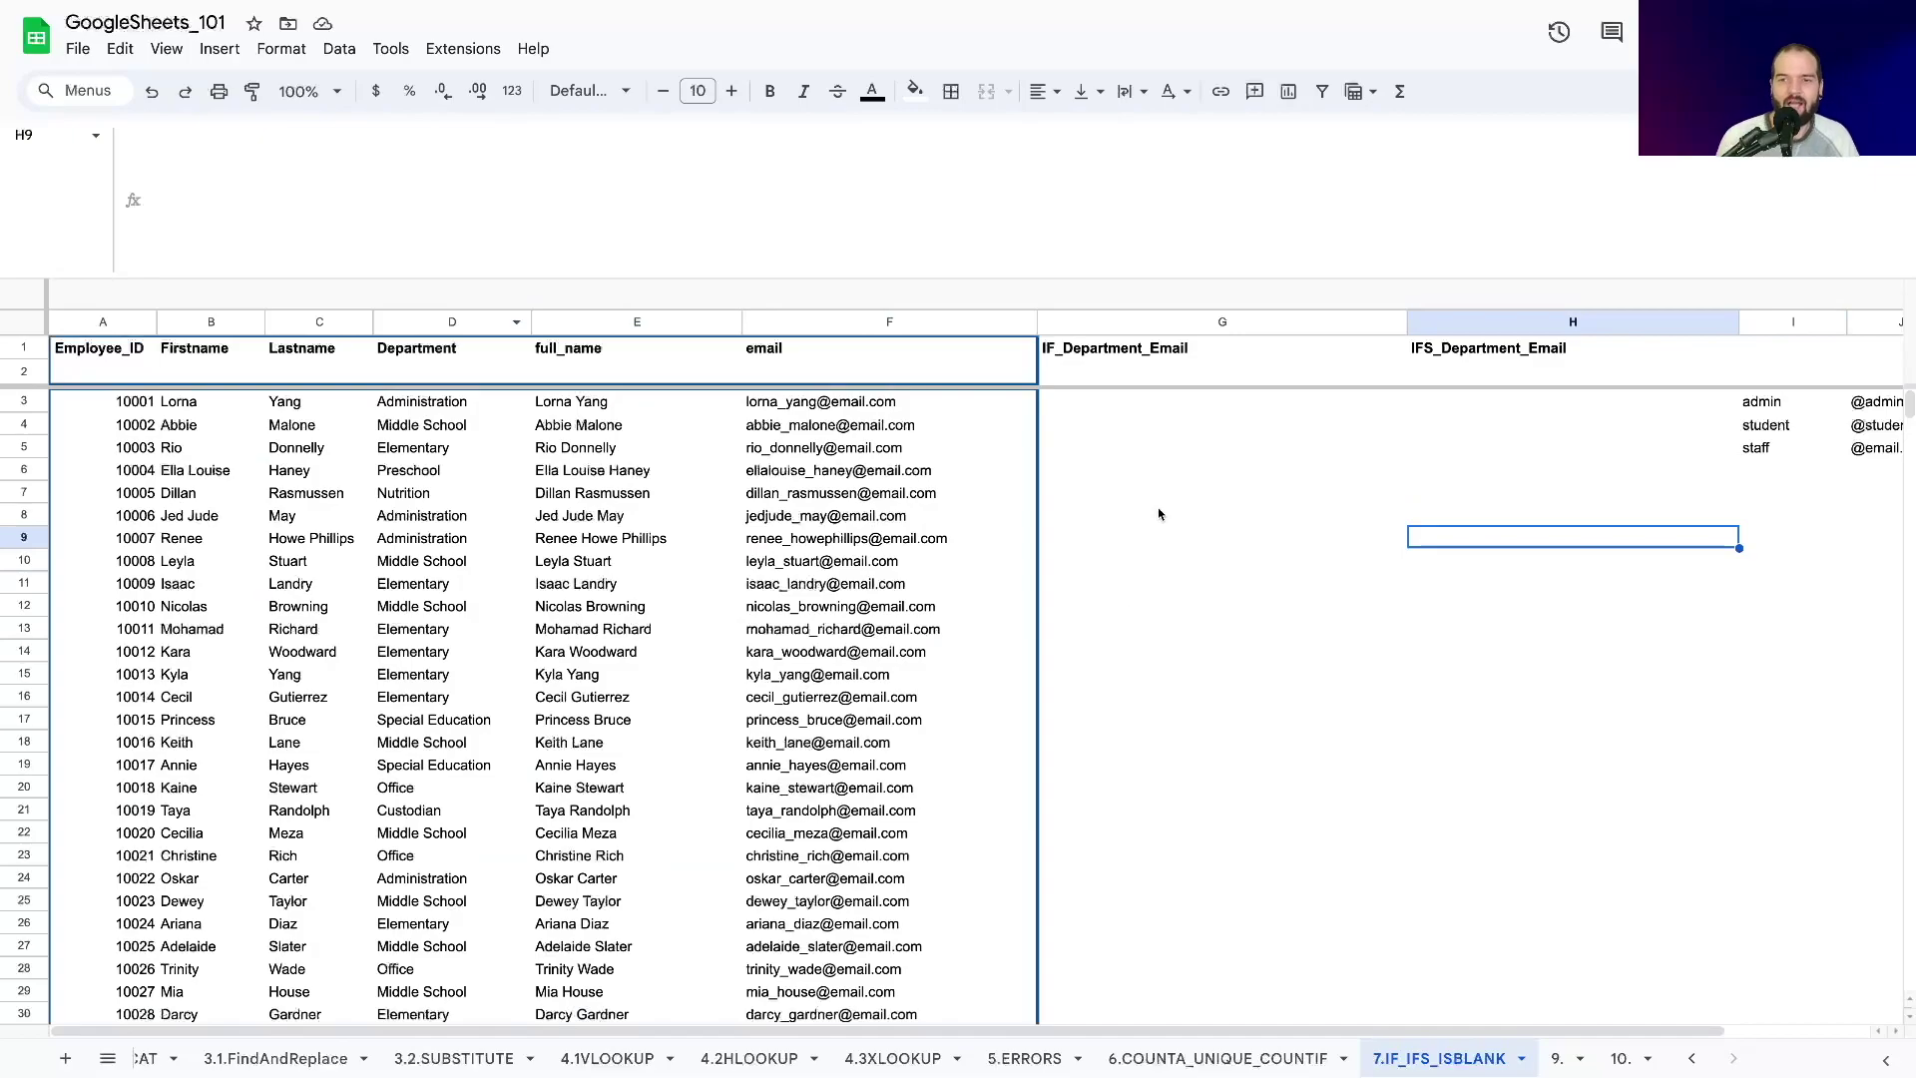
{"action": "key", "text": "Right"}
{"action": "key", "text": "Right"}
{"action": "key", "text": "Left"}
{"action": "key", "text": "Left"}
{"action": "key", "text": "Left"}
{"action": "key", "text": "Left"}
{"action": "key", "text": "Left"}
{"action": "key", "text": "Left"}
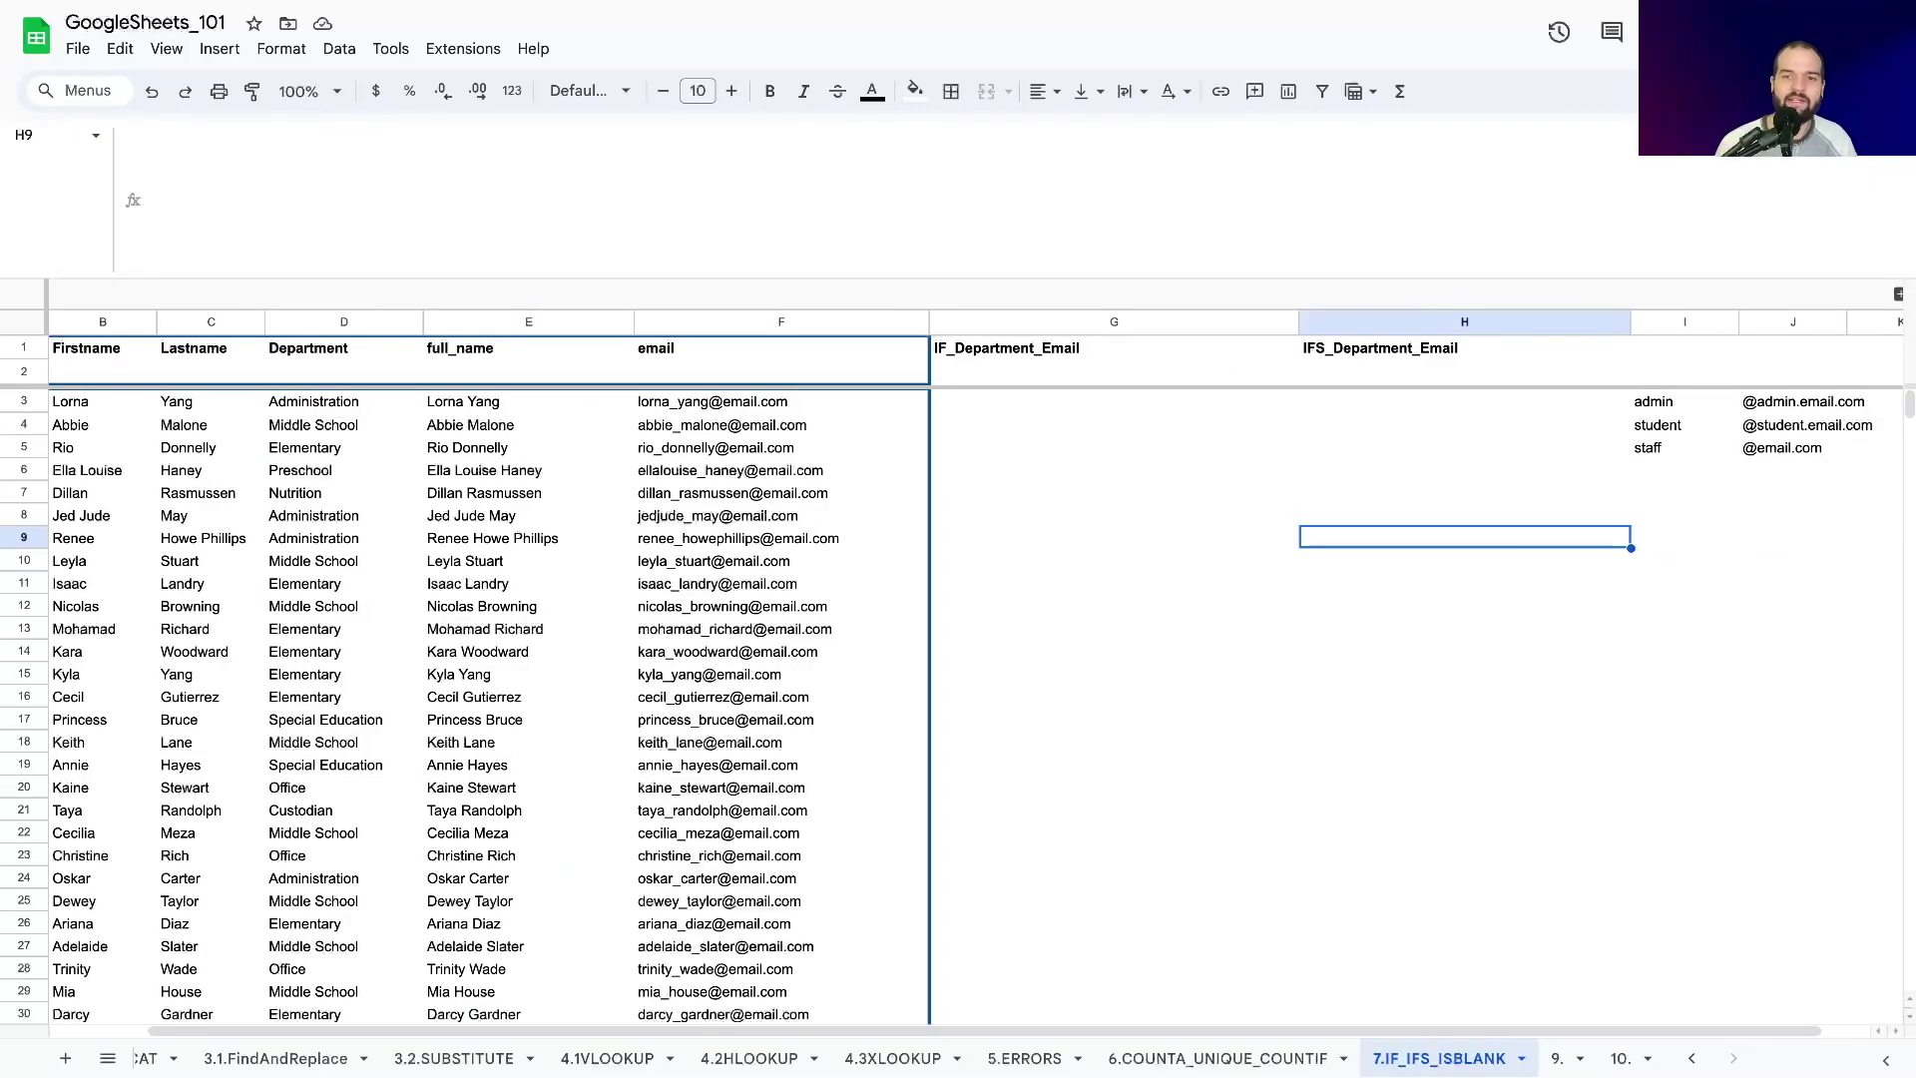
{"action": "key", "text": "Left"}
{"action": "key", "text": "Left"}
{"action": "key", "text": "Left"}
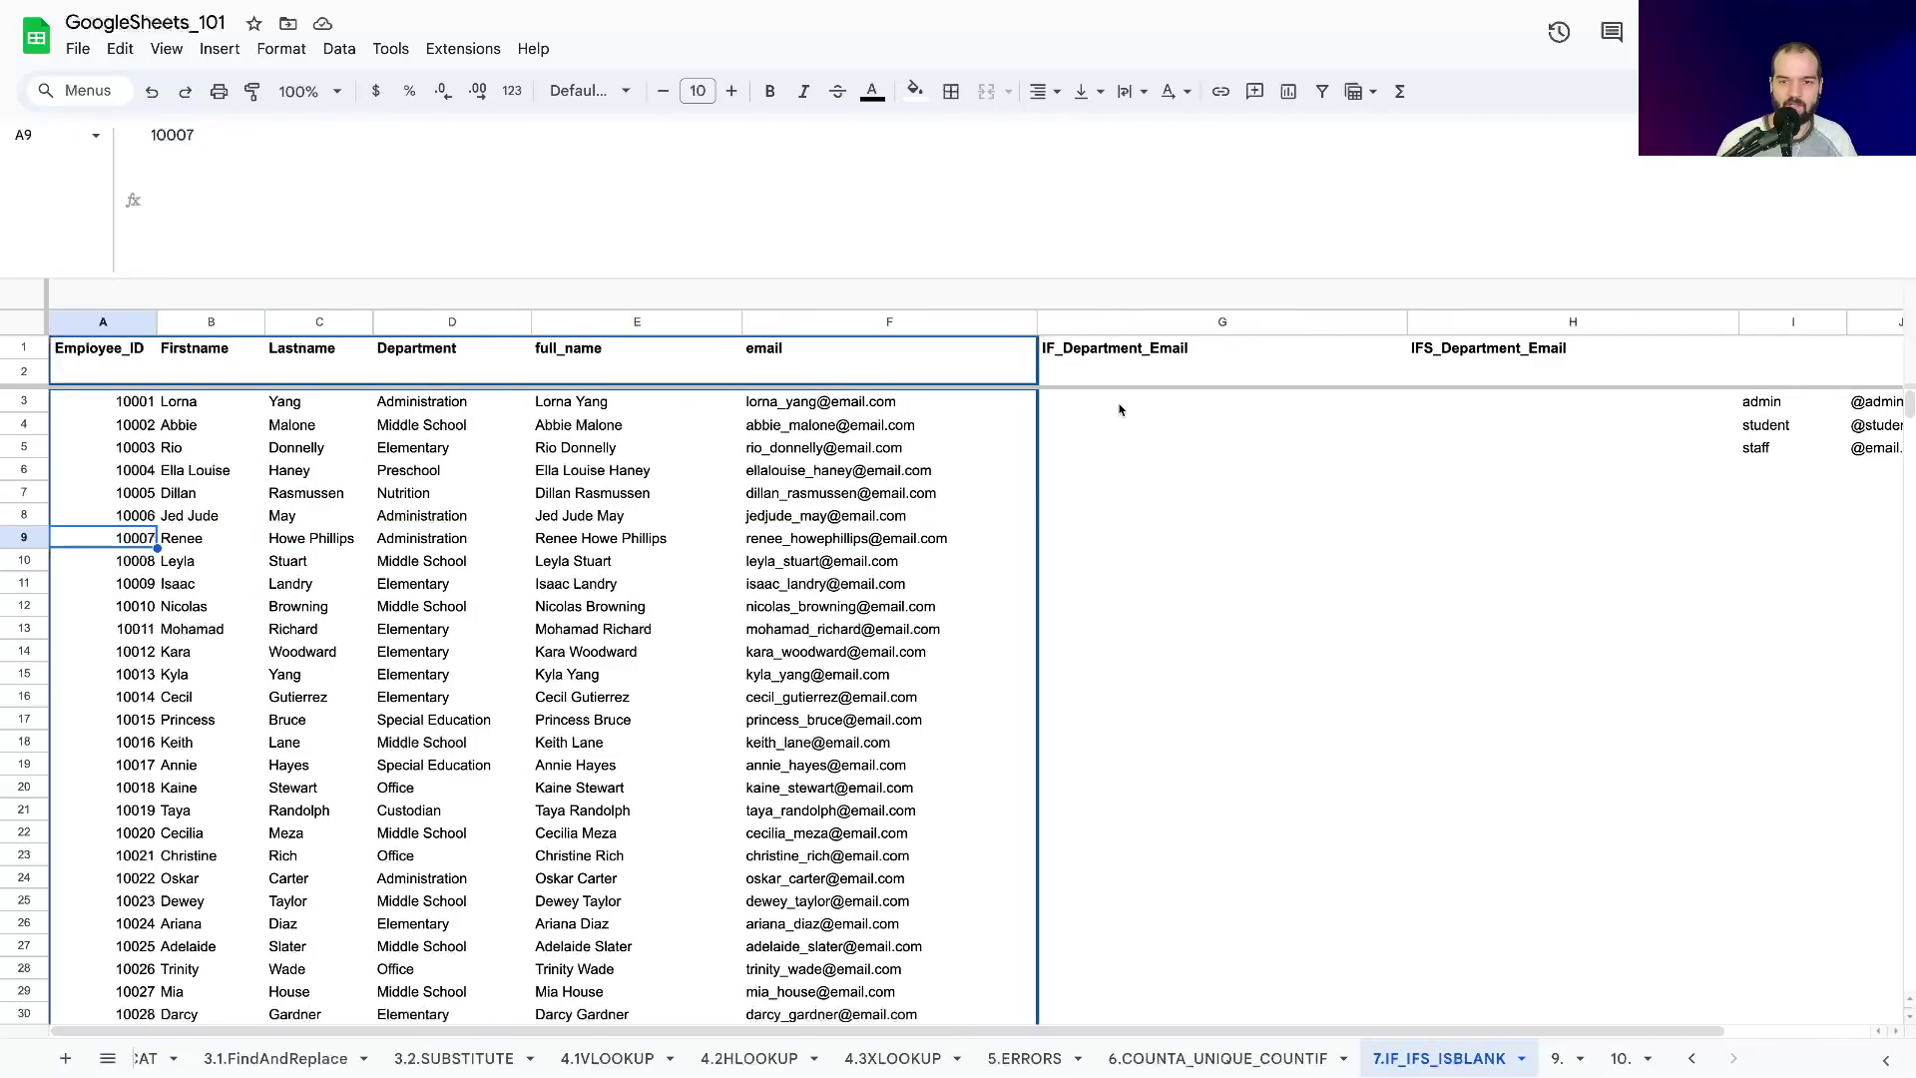
{"action": "left_click", "coordinate": [1098, 409]}
Type =if( in G3 and expand the IF help popup to review its arguments.
{"action": "type", "text": "=if"}
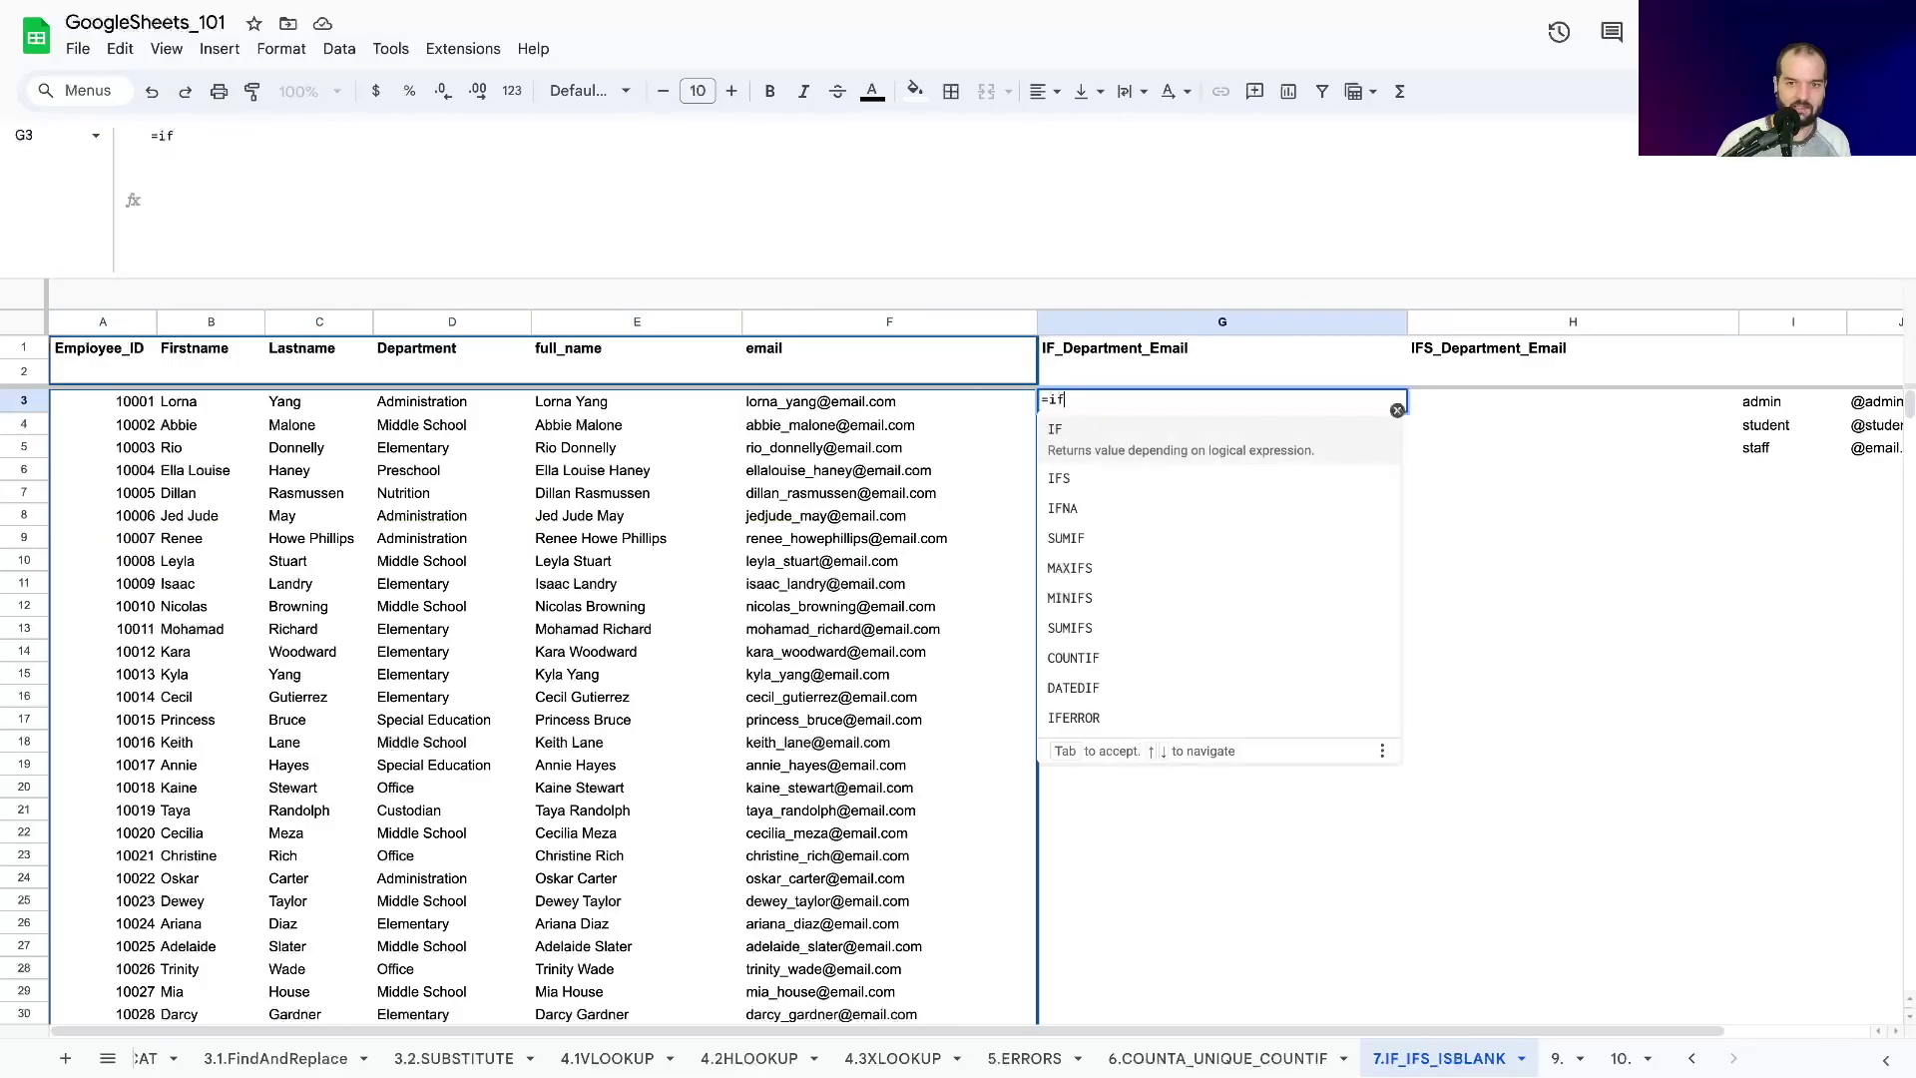
{"action": "type", "text": "("}
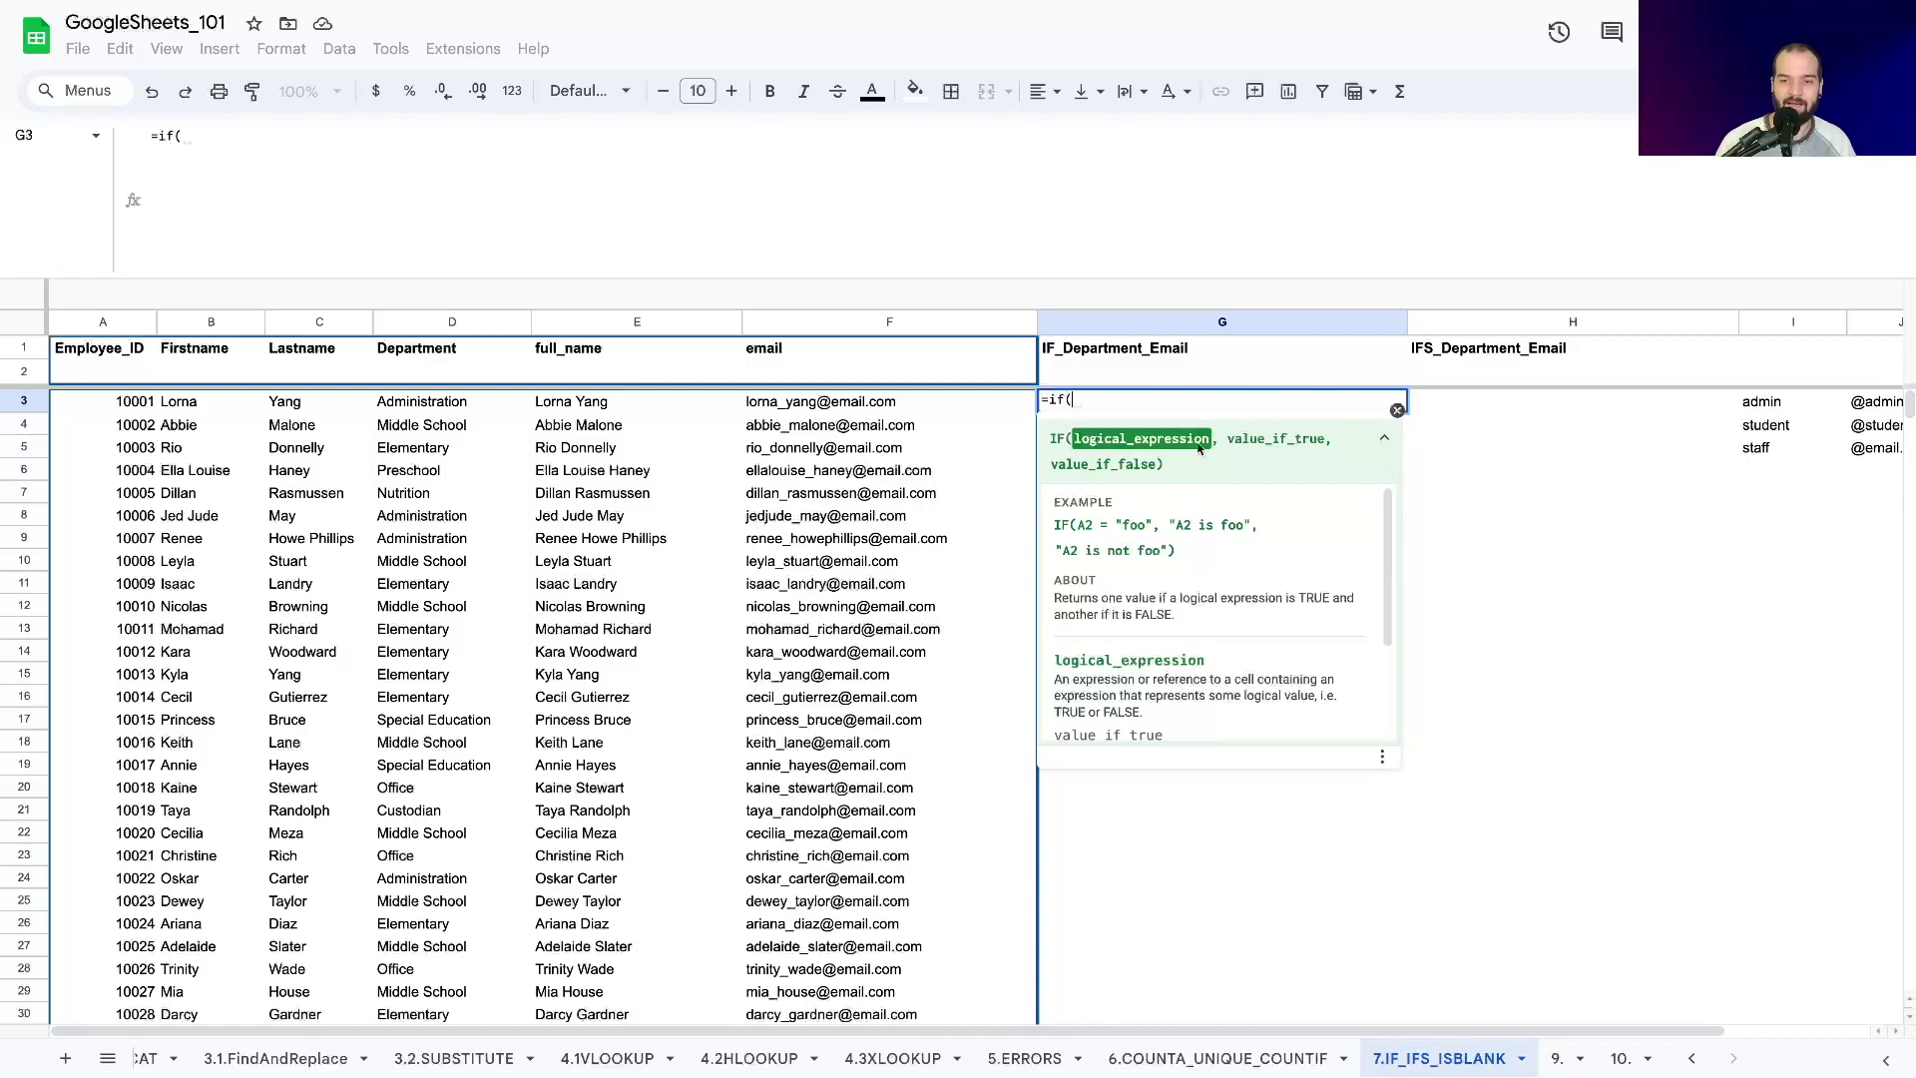
{"action": "left_click_drag", "start_coordinate": [1229, 439], "coordinate": [1330, 437]}
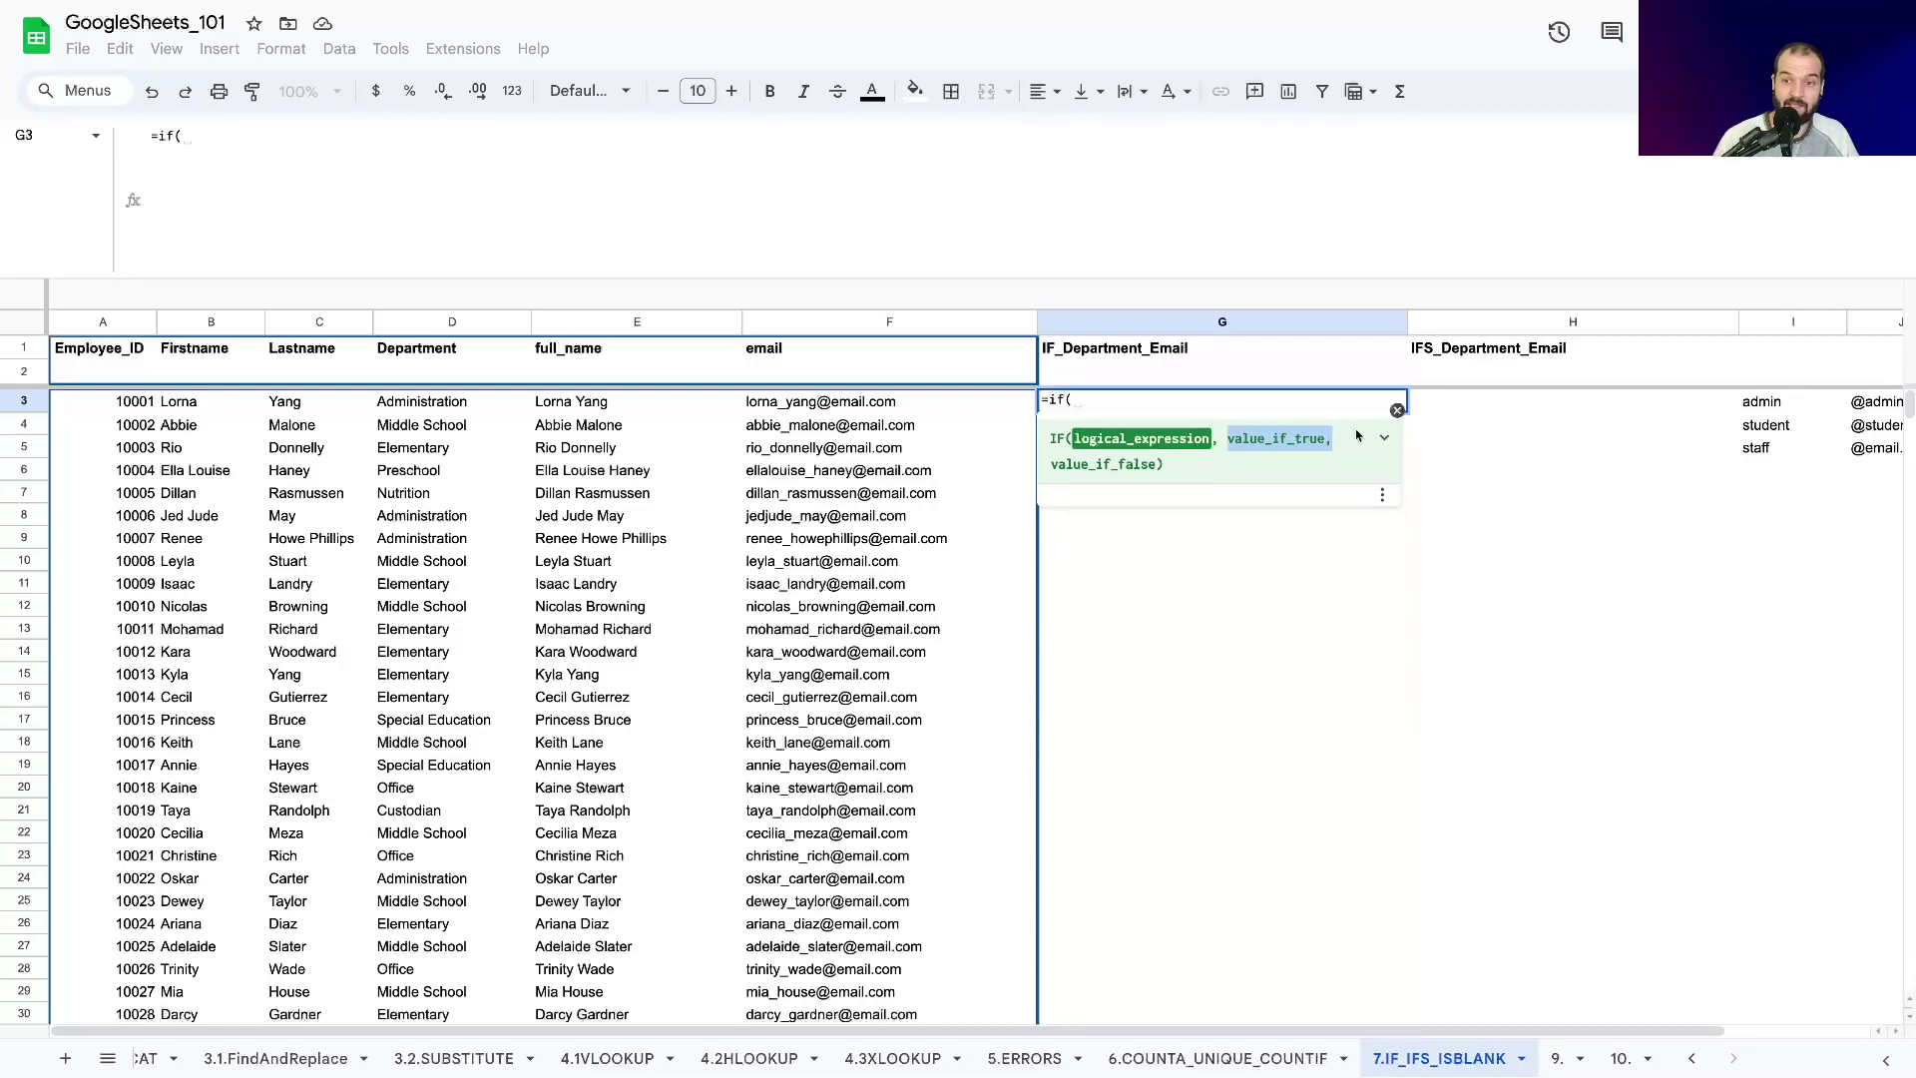
{"action": "left_click", "coordinate": [1384, 437]}
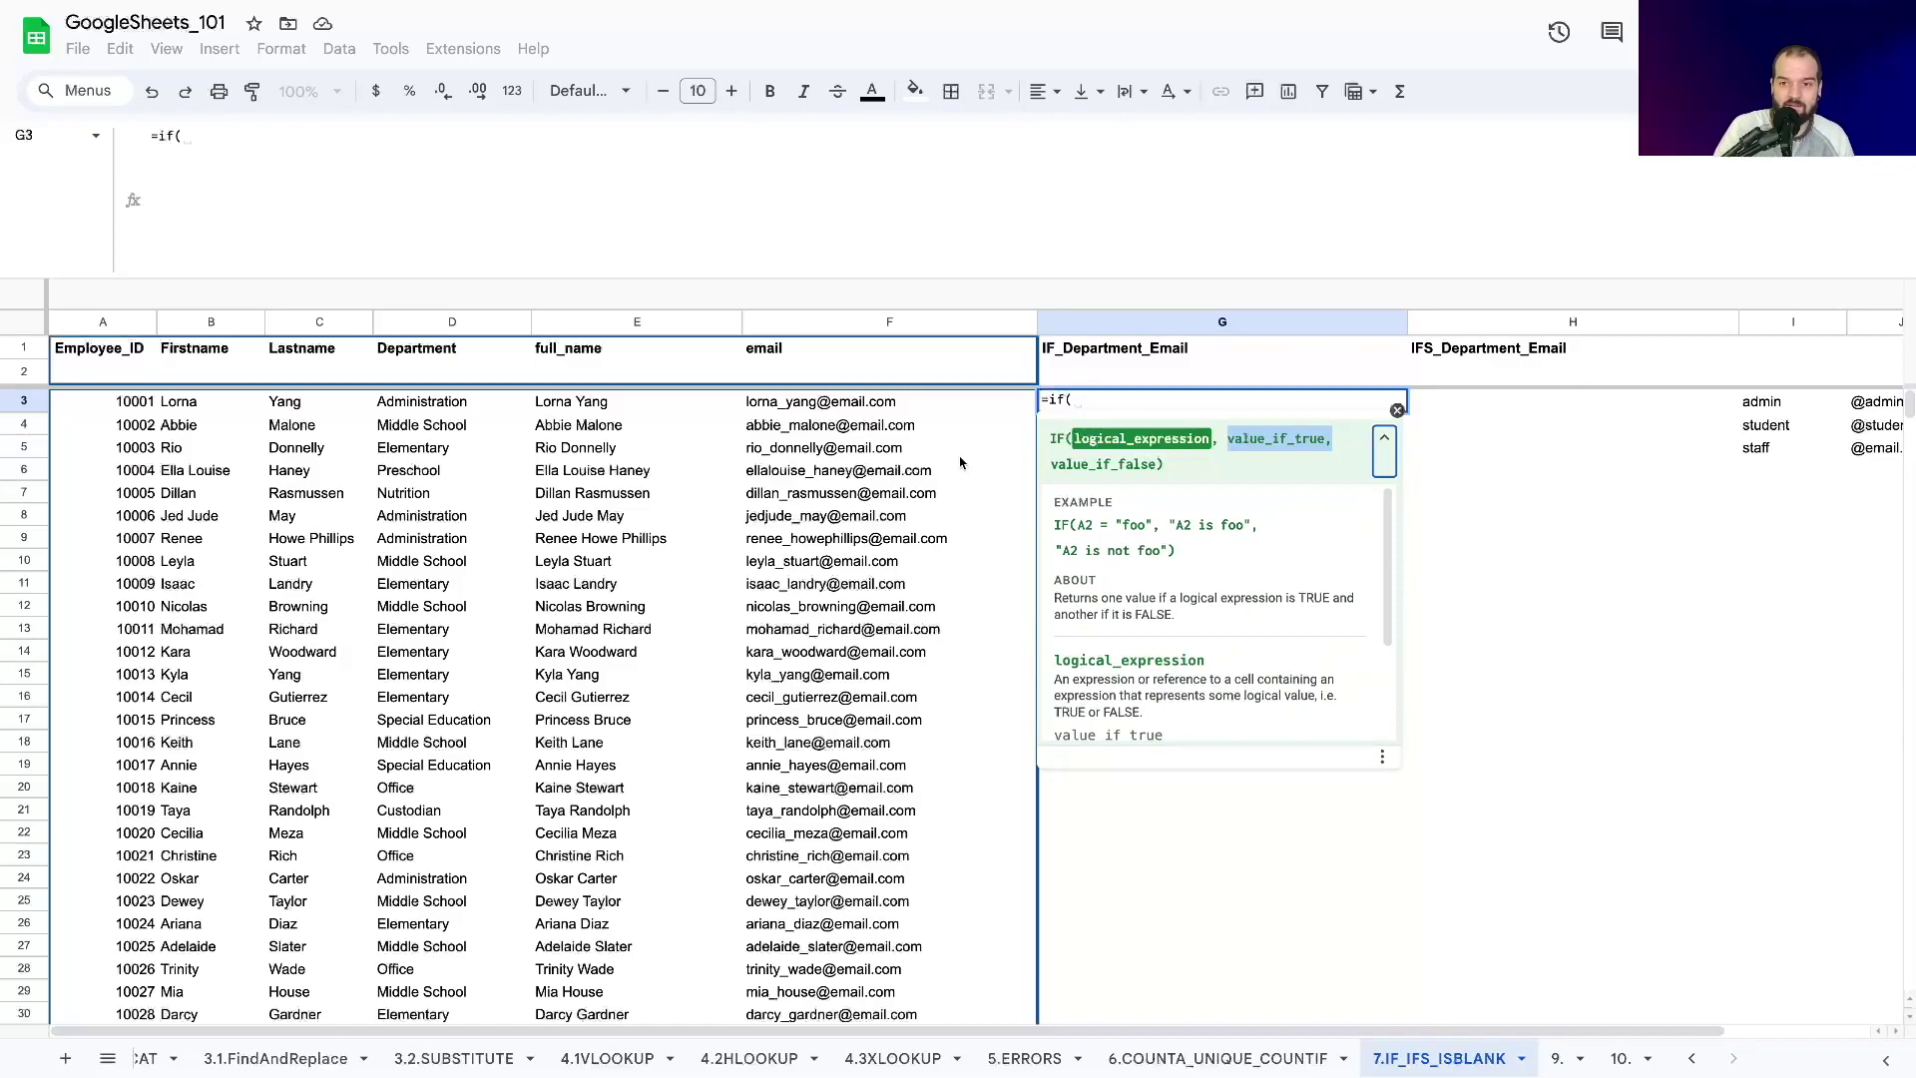
{"action": "key", "text": "BackSpace"}
Start G3's IF formula testing the whole column D against "administration".
{"action": "type", "text": "s"}
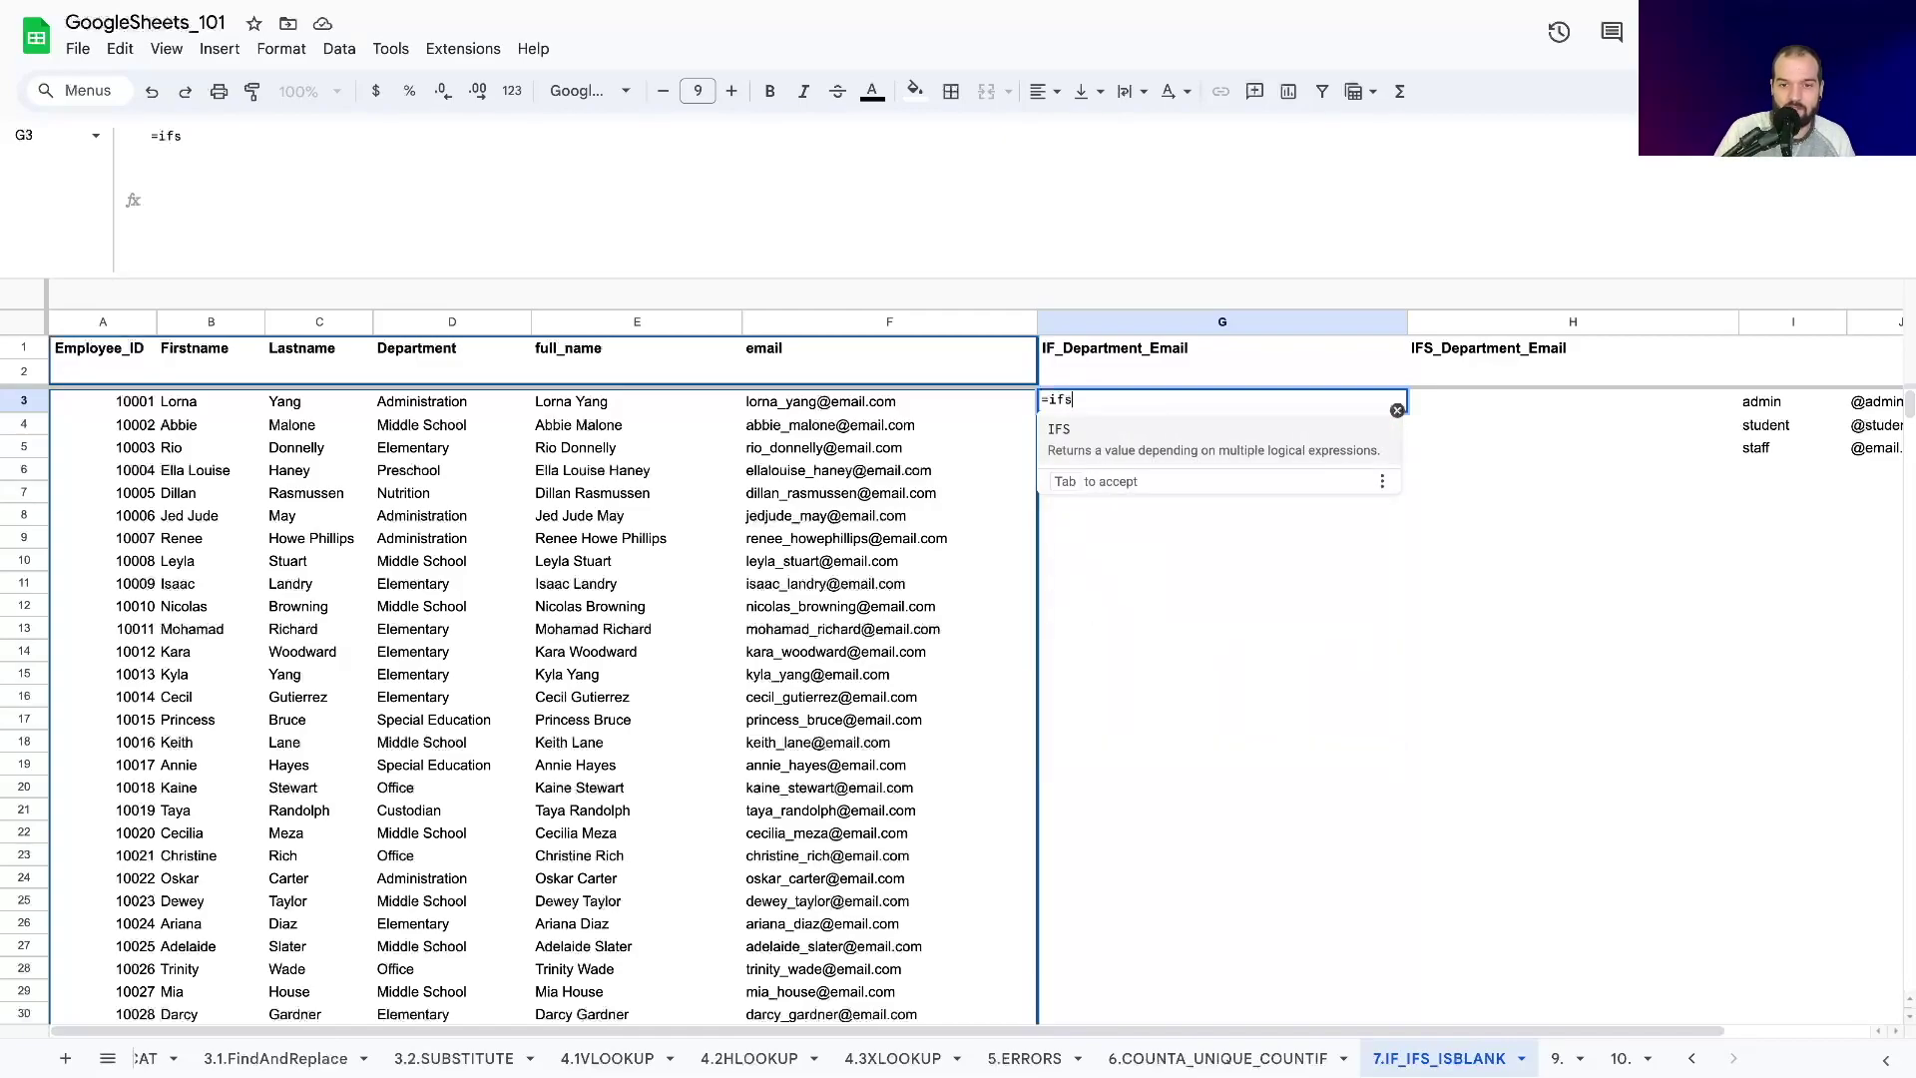
{"action": "type", "text": "("}
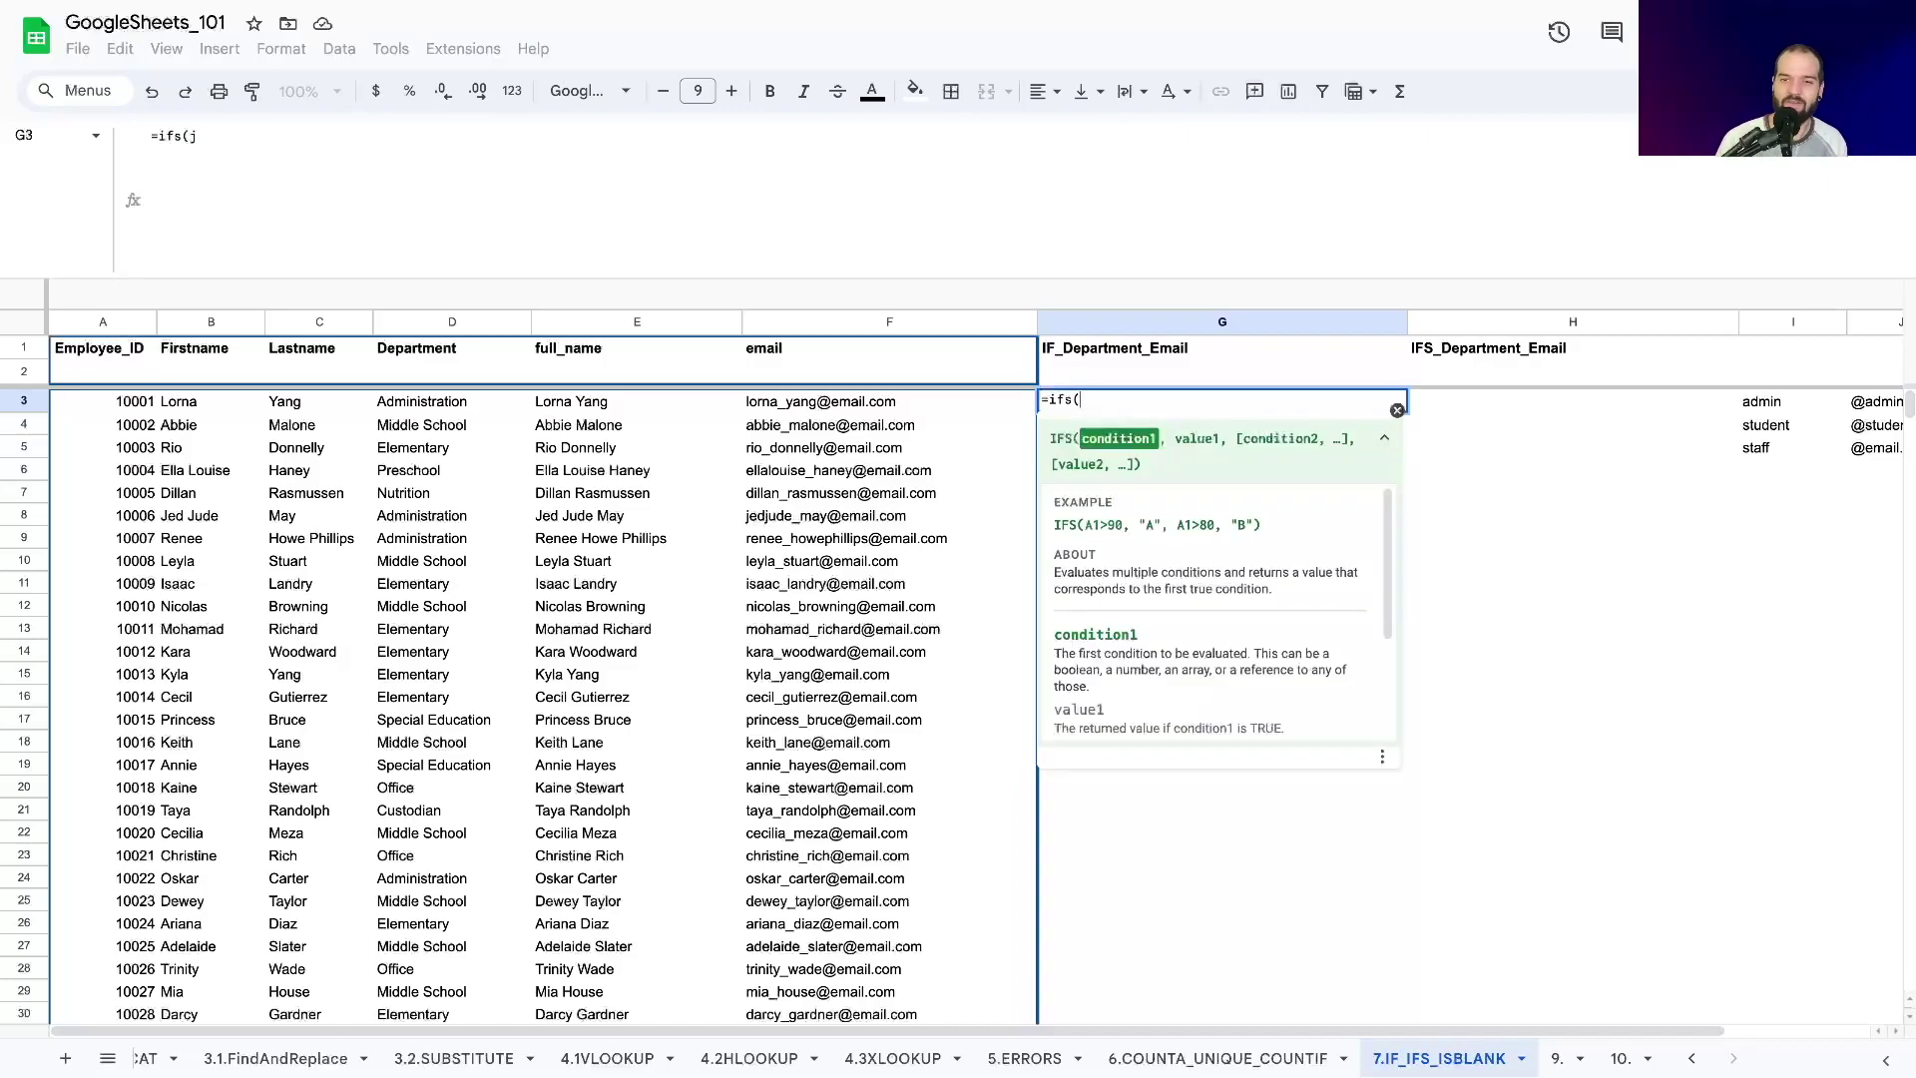
{"action": "key", "text": "BackSpace"}
{"action": "key", "text": "BackSpace"}
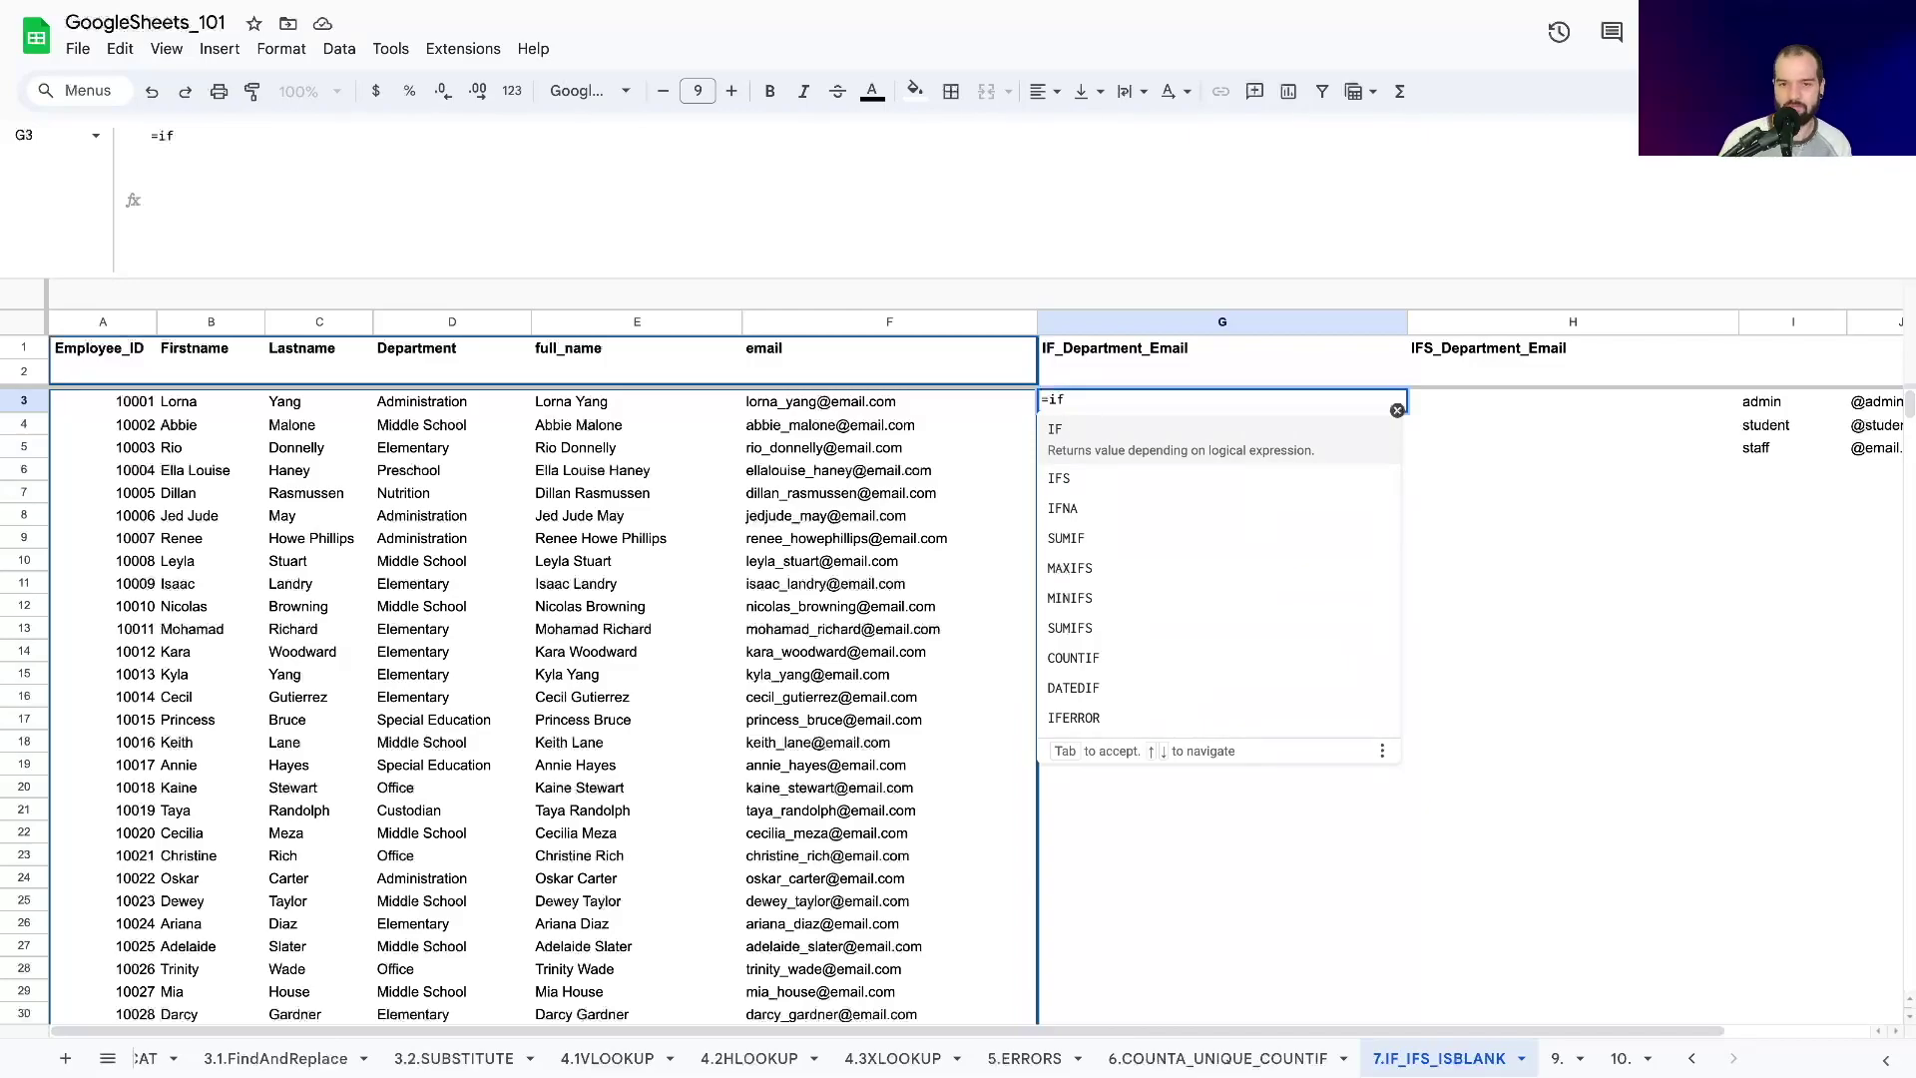
{"action": "type", "text": "("}
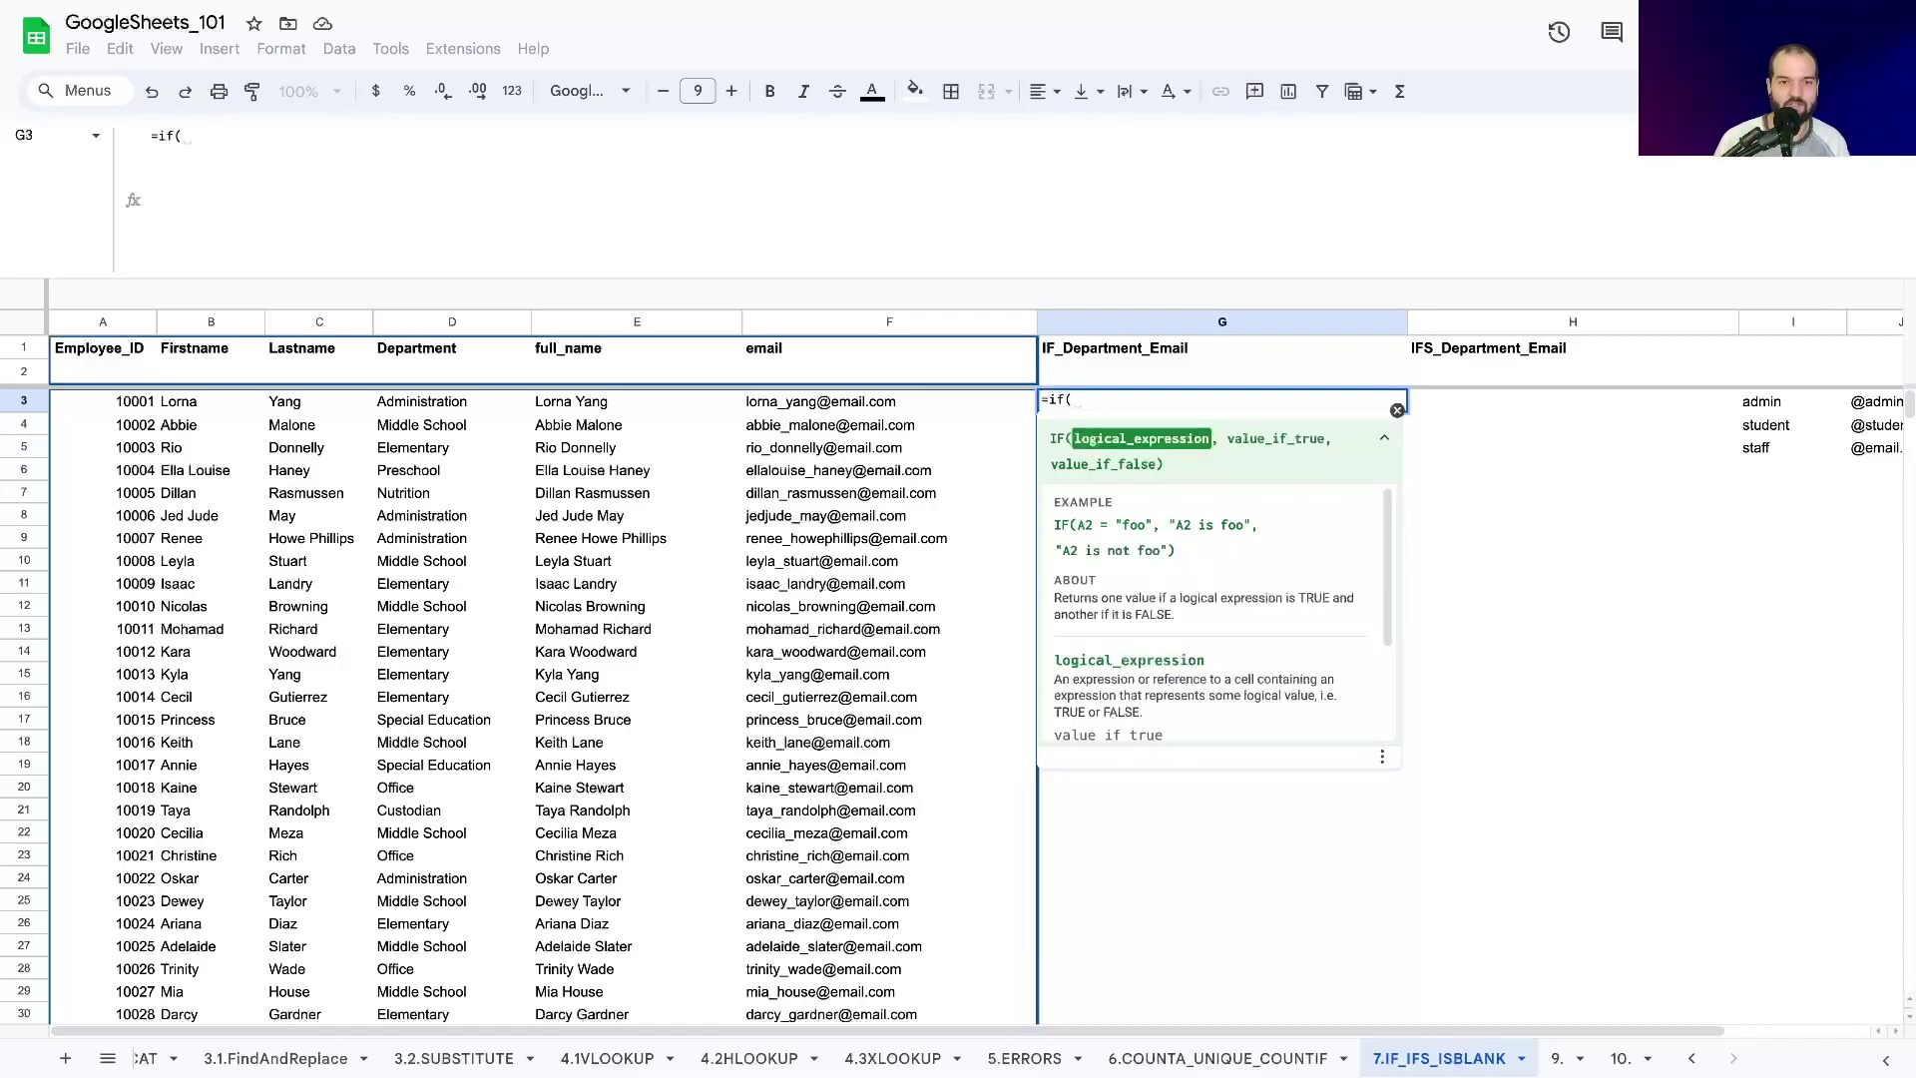
{"action": "left_click", "coordinate": [408, 332]}
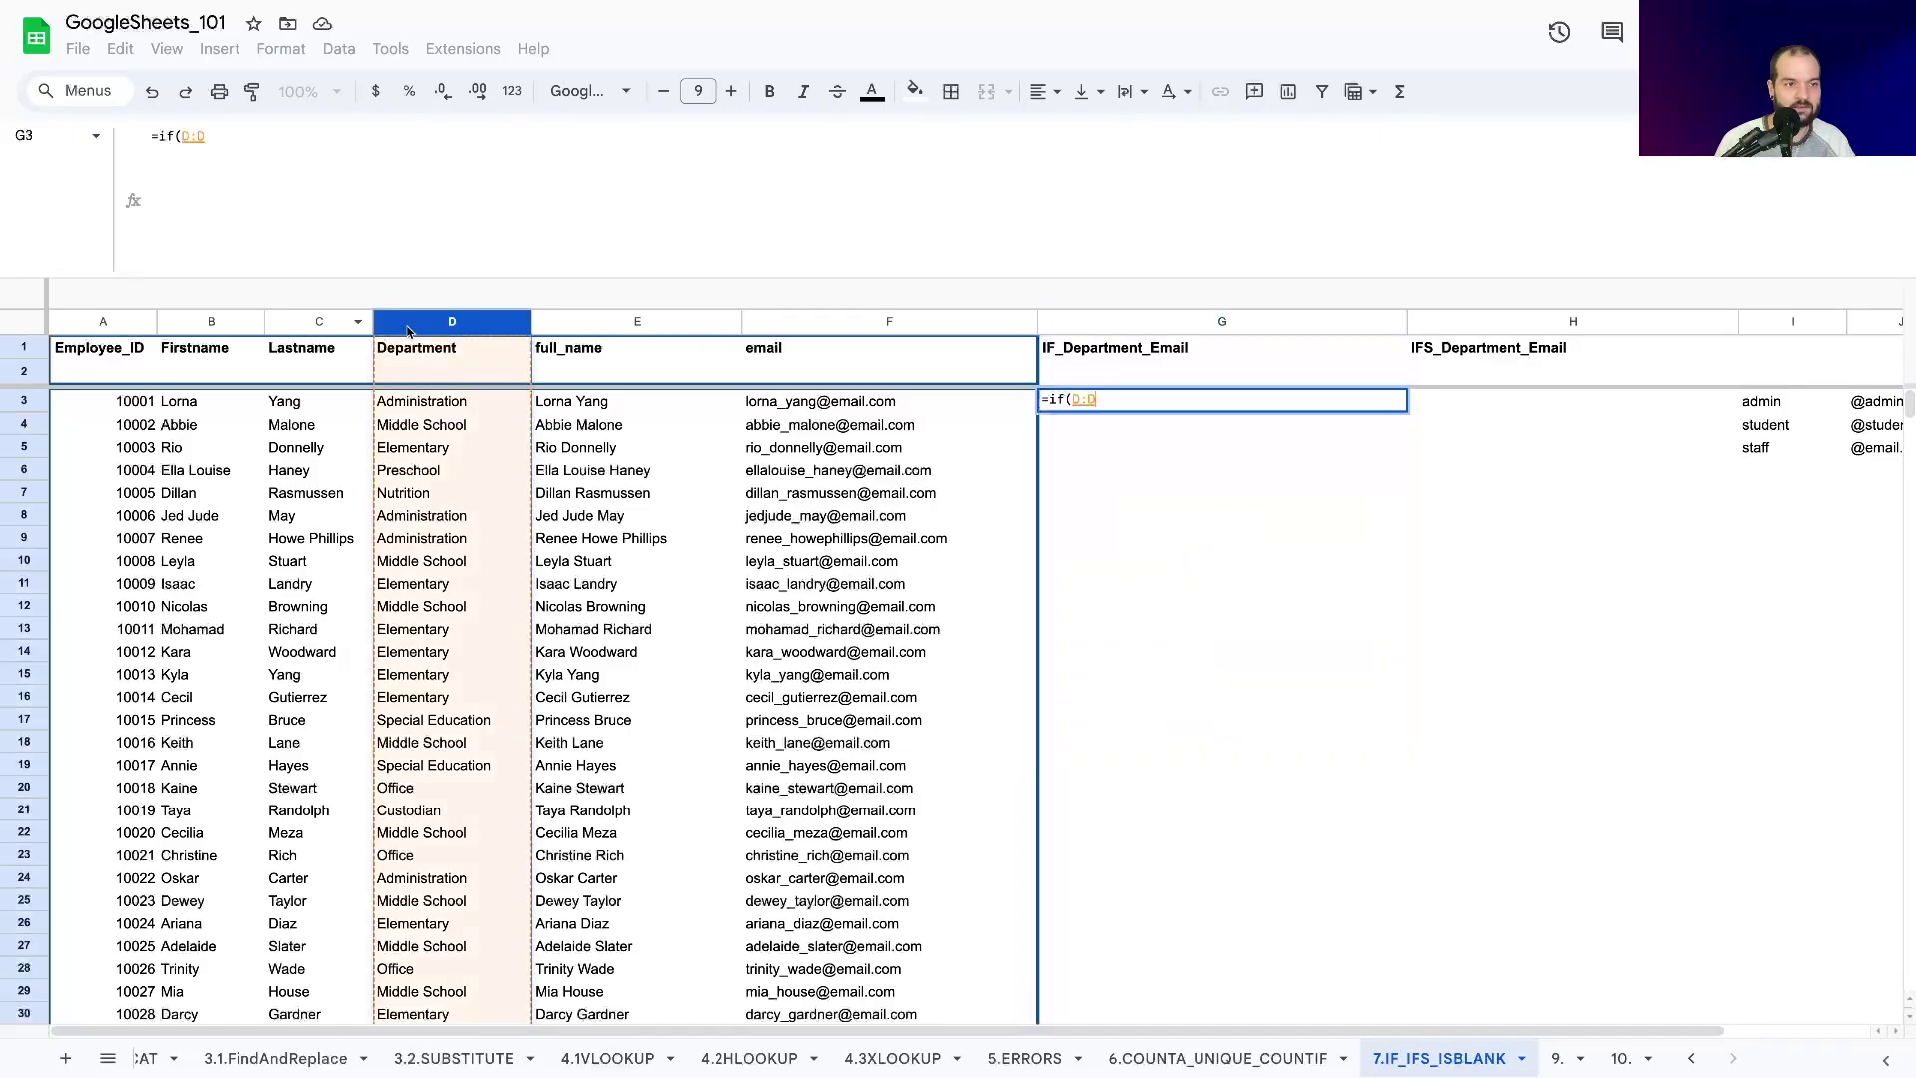
{"action": "type", "text": ","}
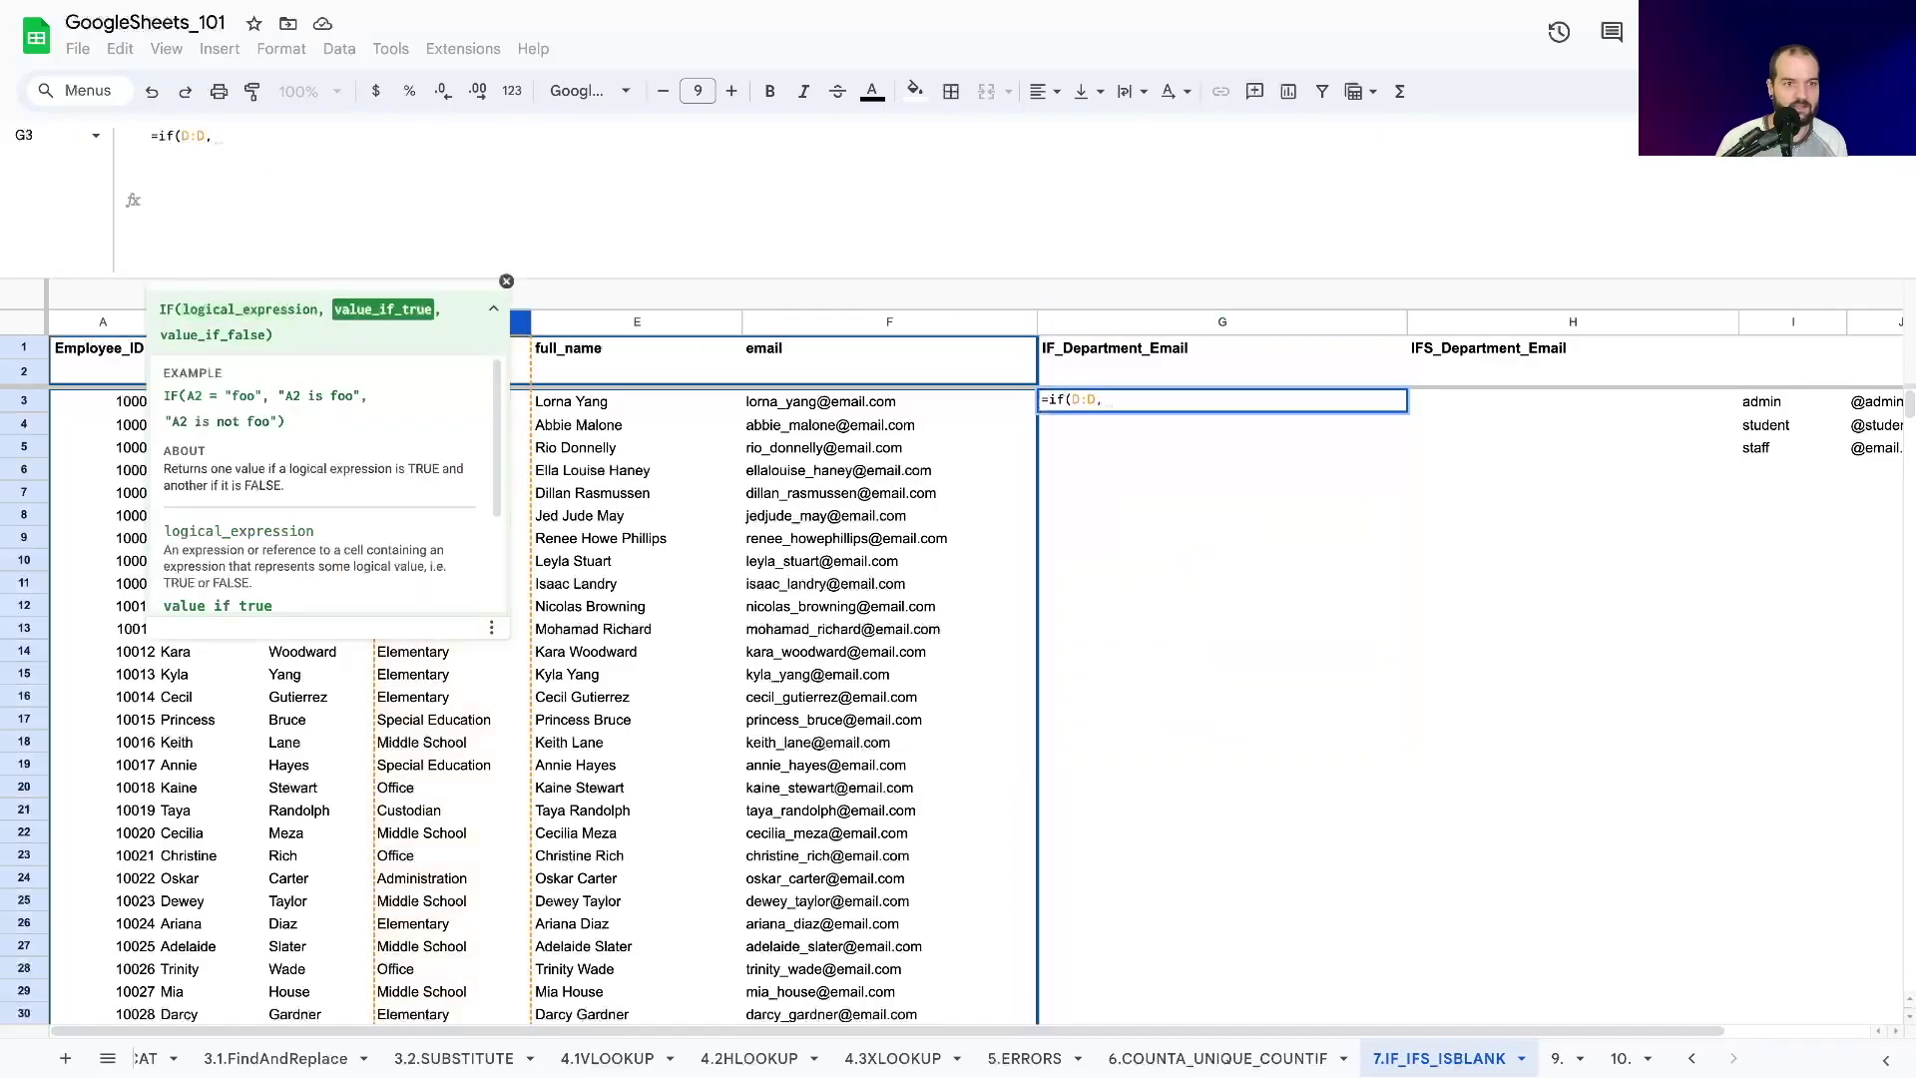
{"action": "type", "text": "\"ad"}
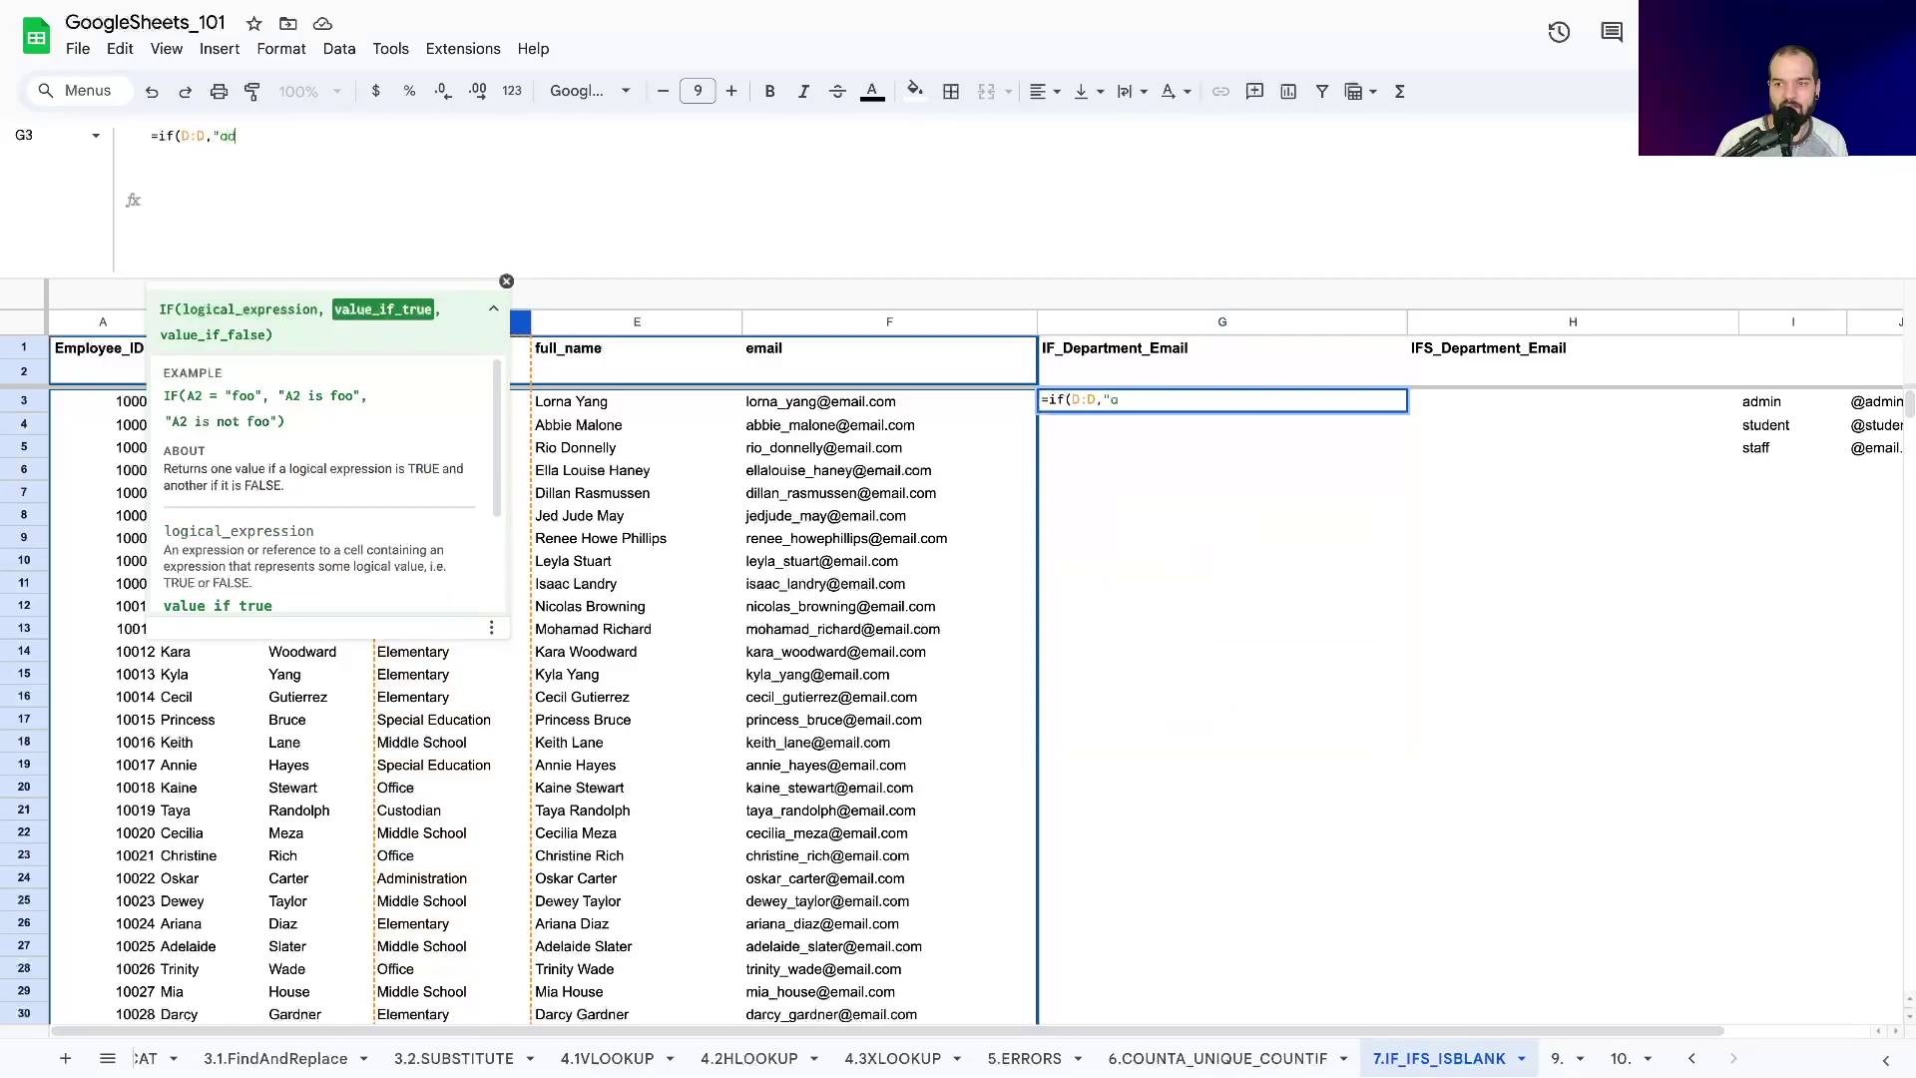
{"action": "type", "text": "ministration\""}
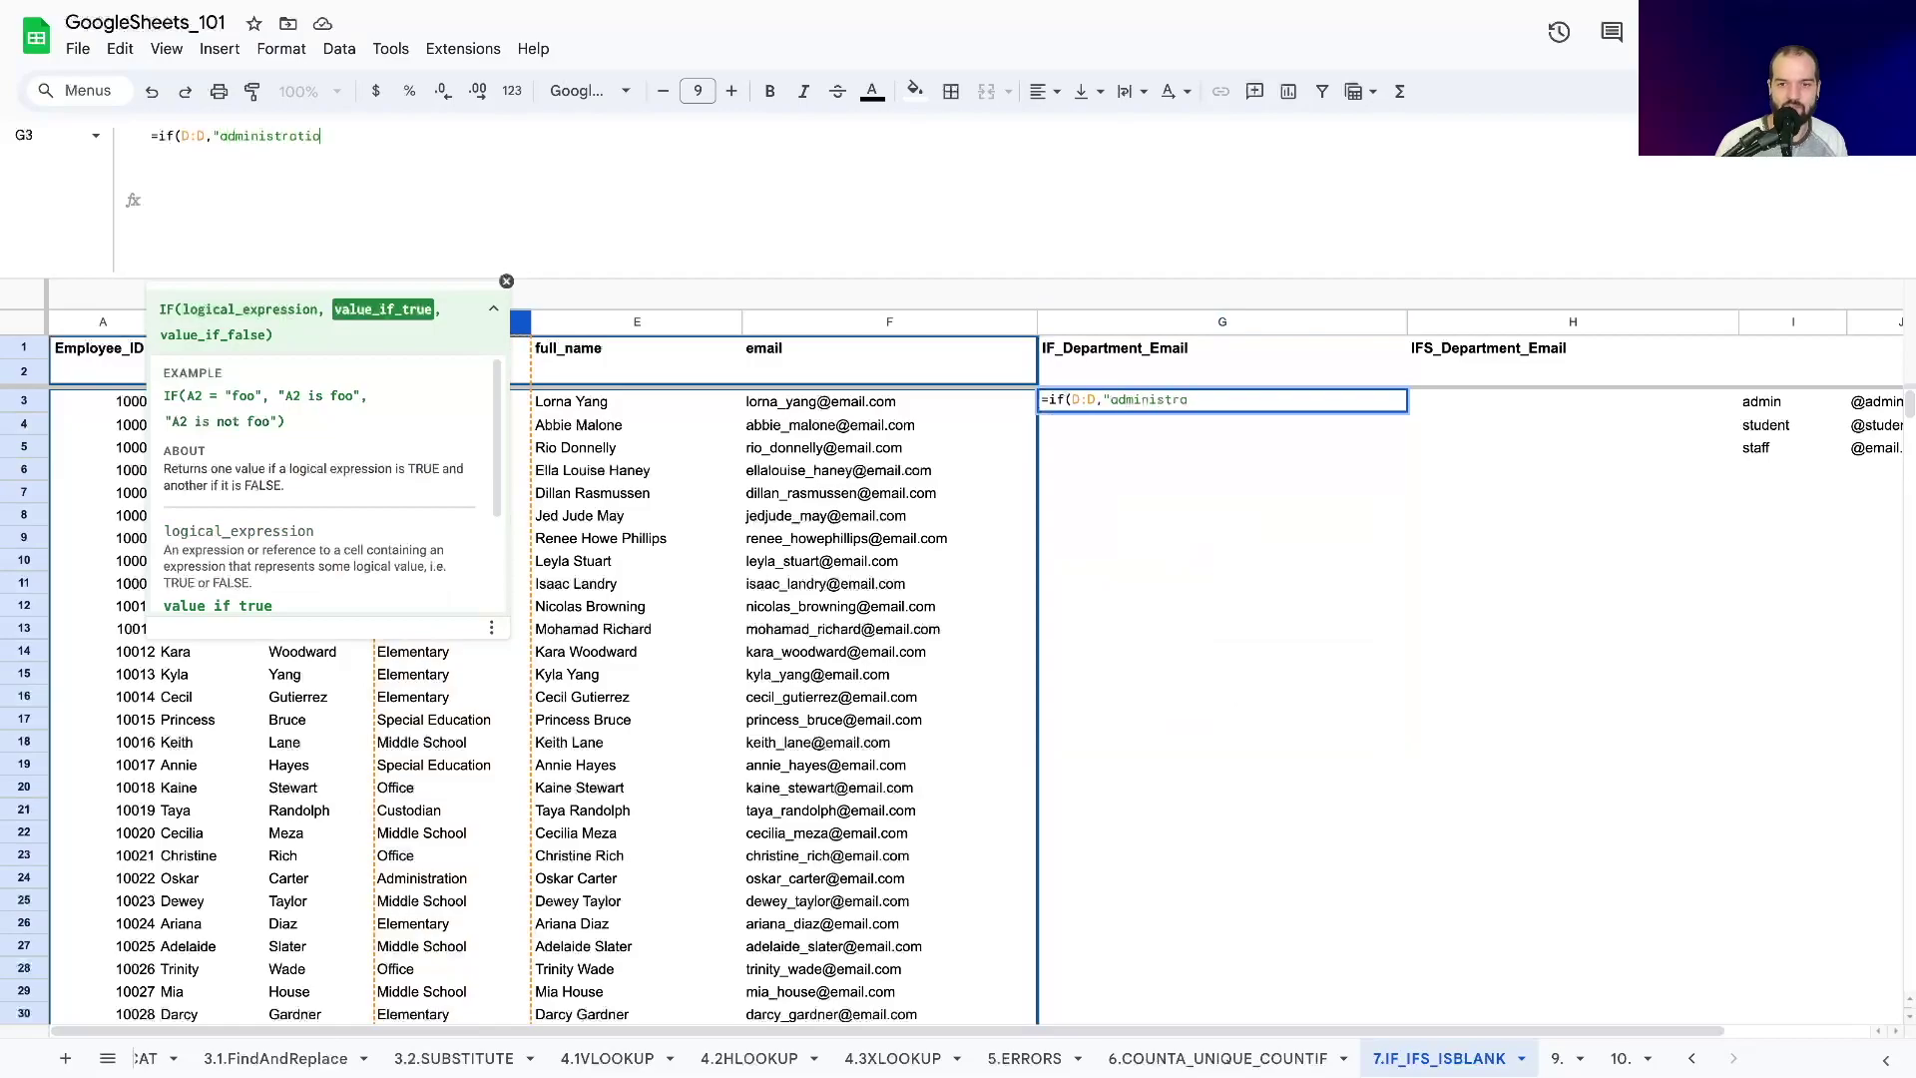
Capitalize Administration and finish with "ADMIN","NOTADMIN" results, committing the formula.
{"action": "left_click", "coordinate": [1110, 400]}
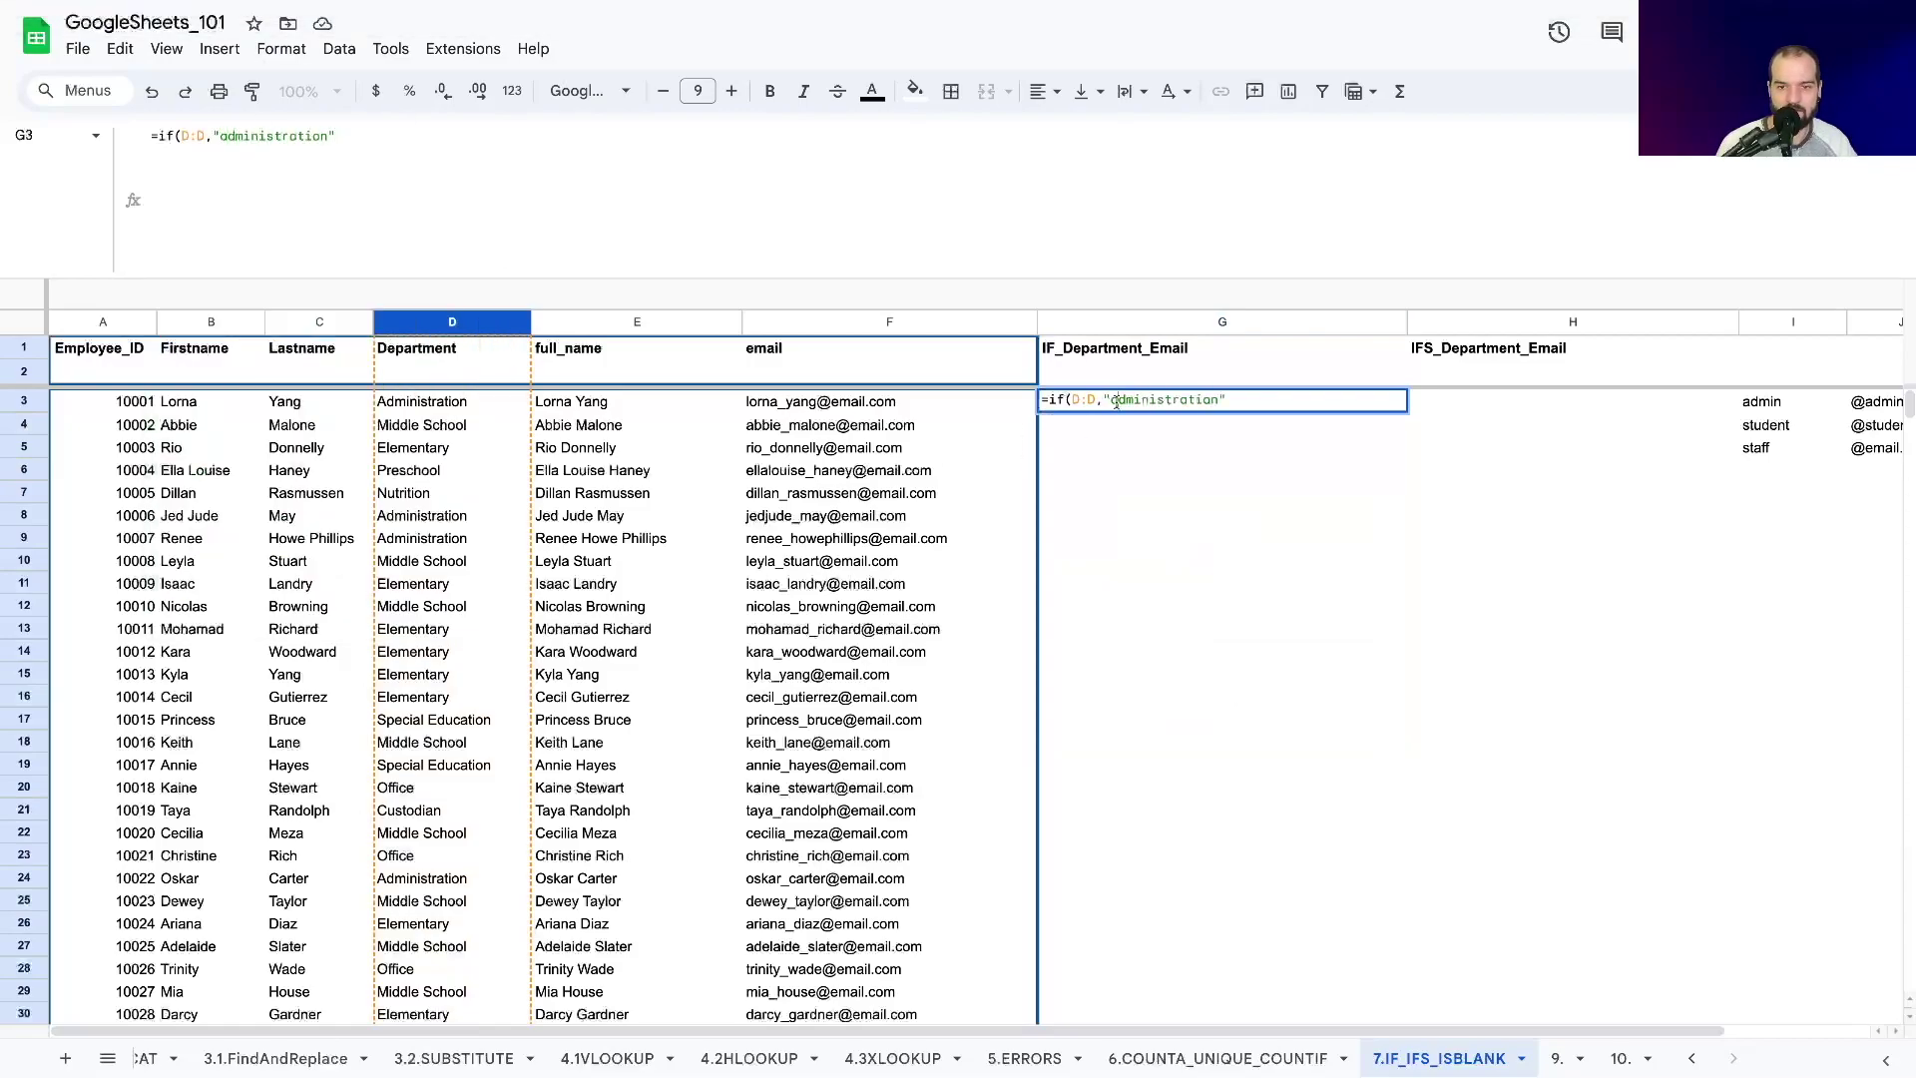
{"action": "key", "text": "Delete"}
{"action": "type", "text": "A"}
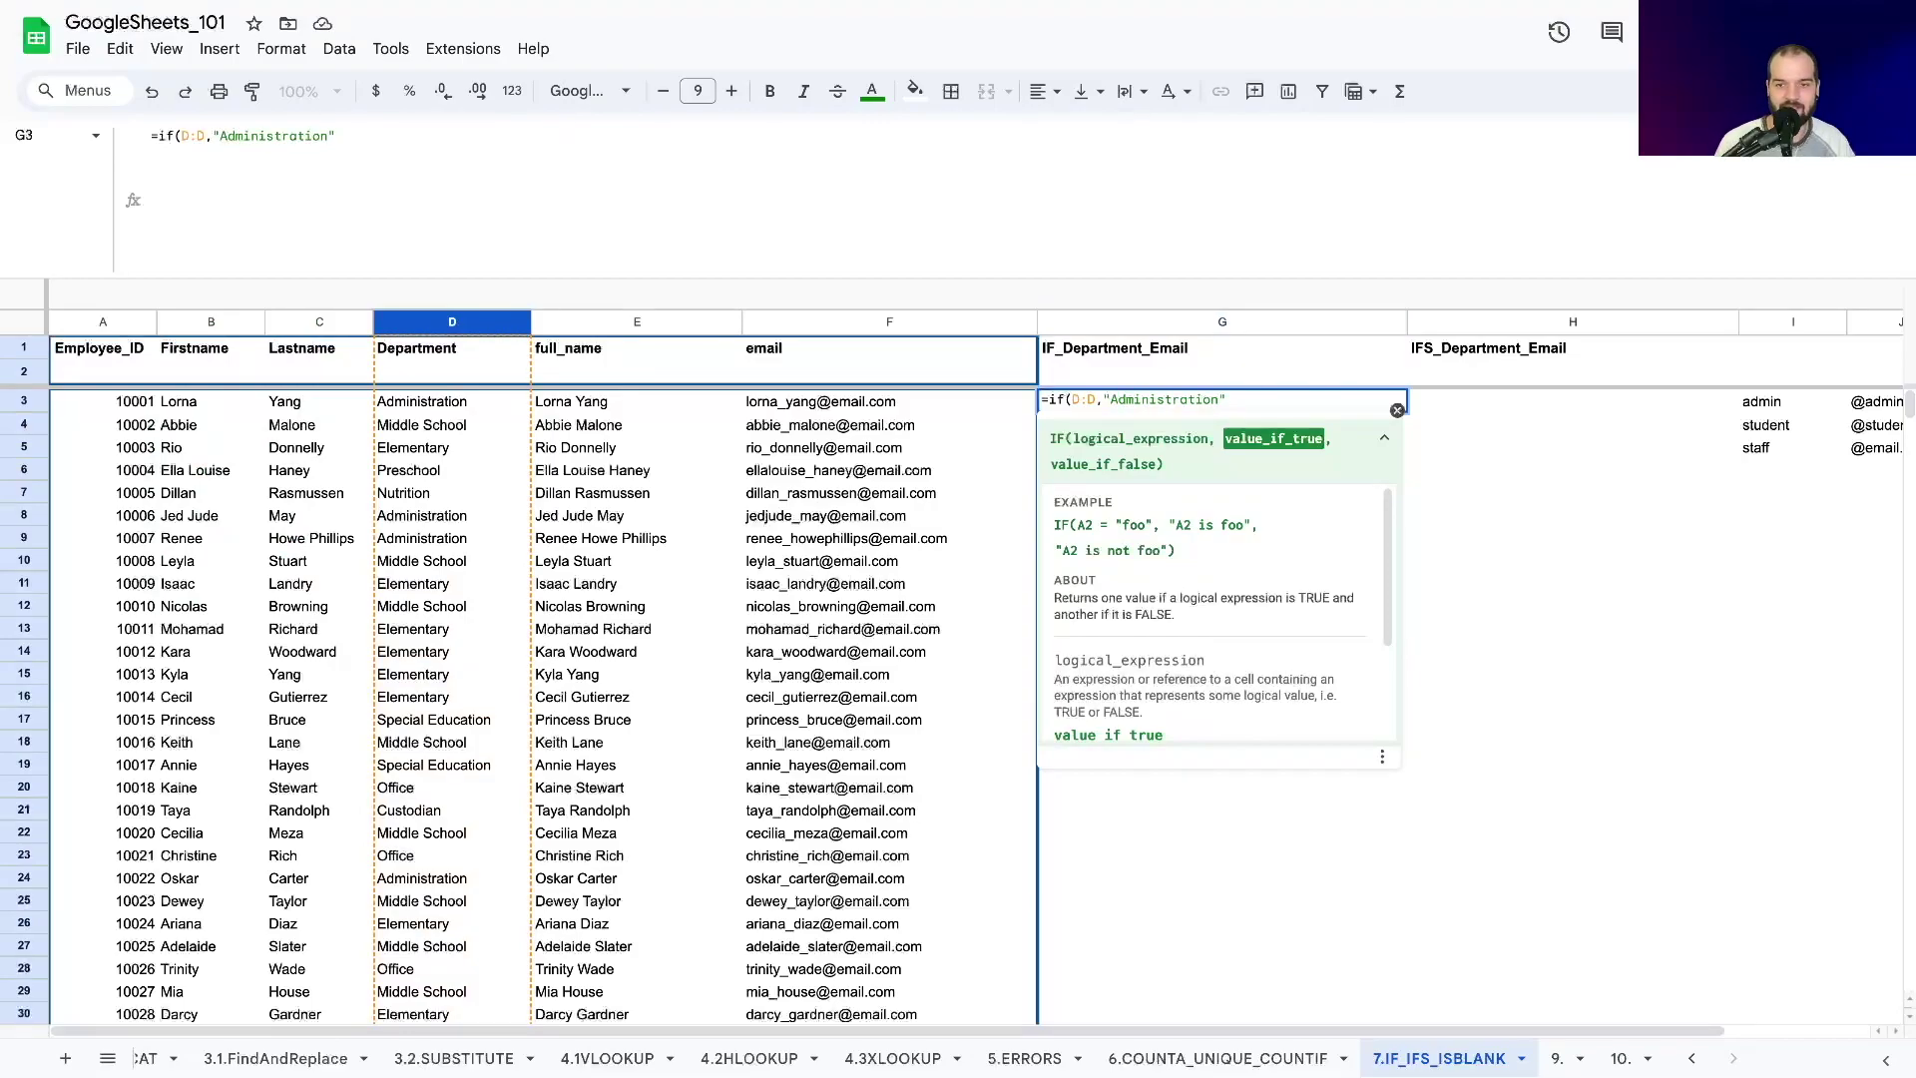
{"action": "left_click", "coordinate": [1242, 397]}
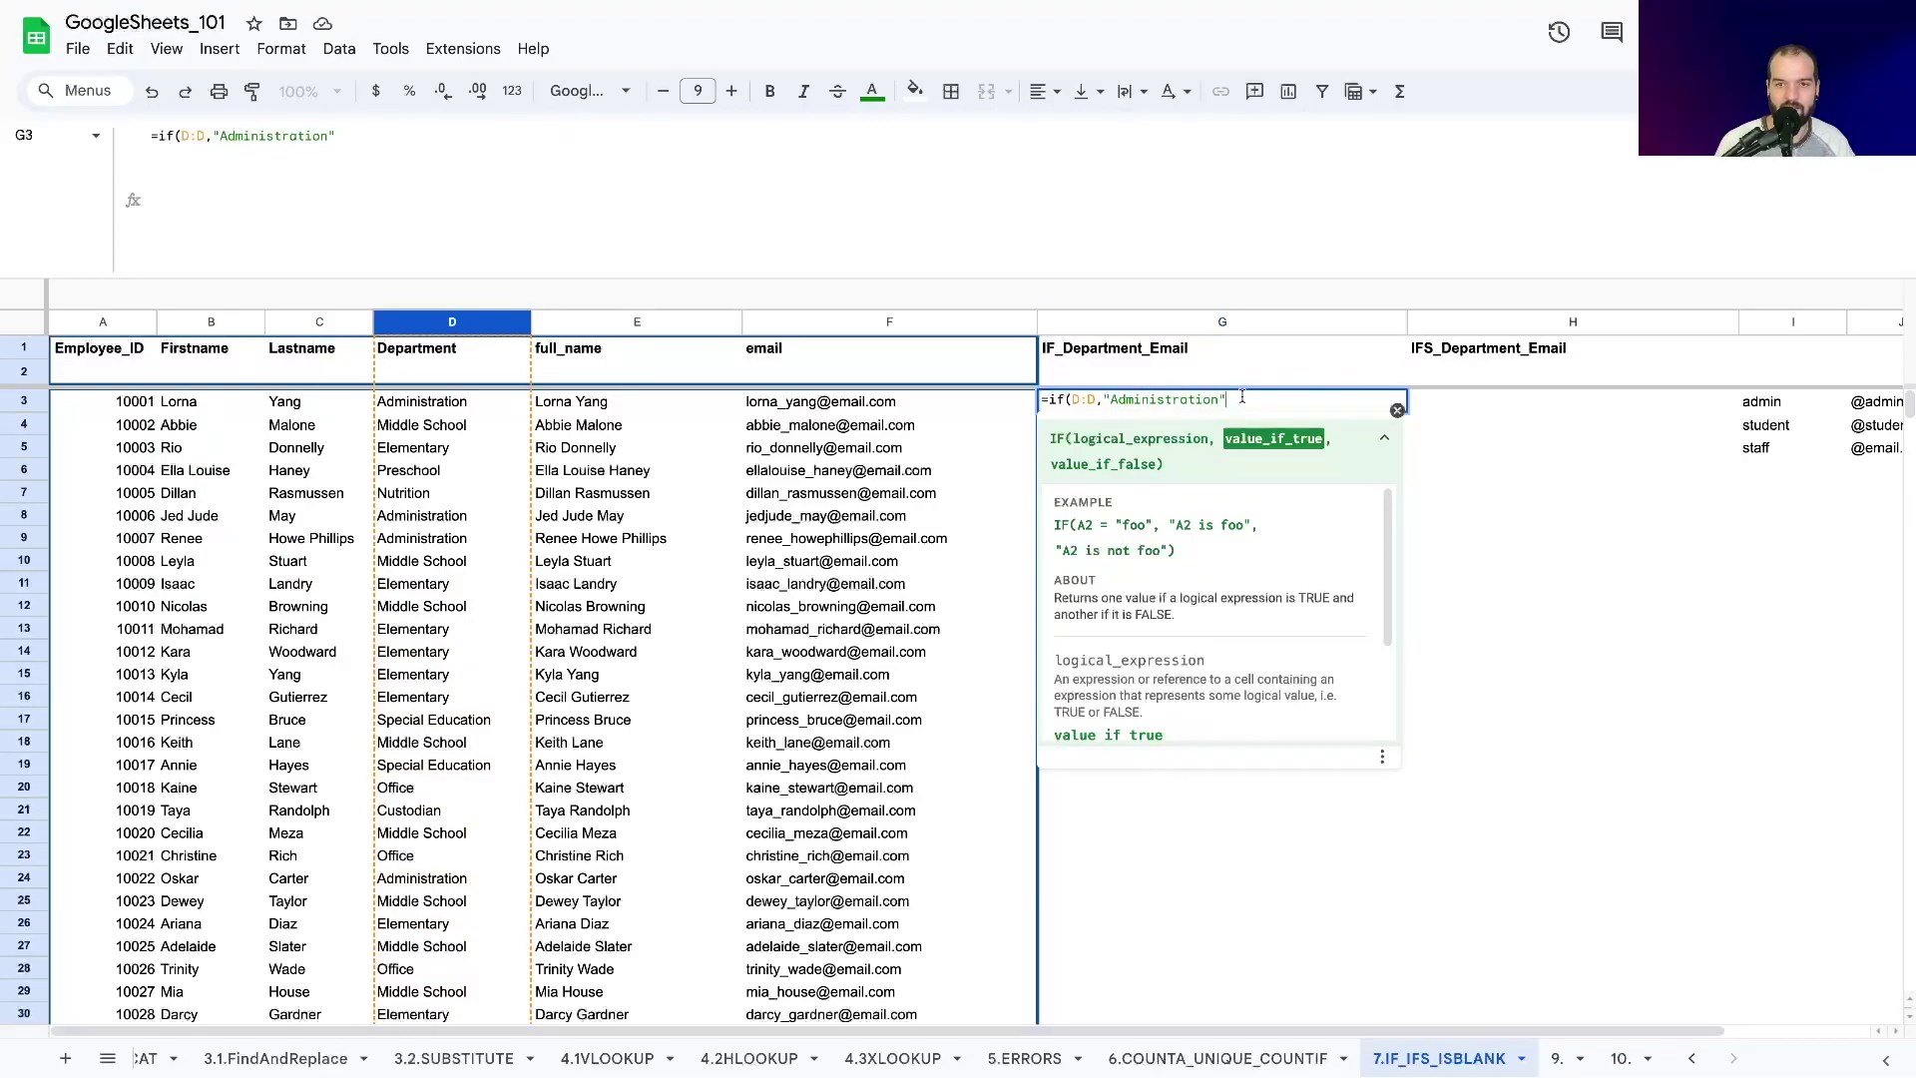
{"action": "left_click", "coordinate": [1102, 399]}
{"action": "key", "text": "BackSpace"}
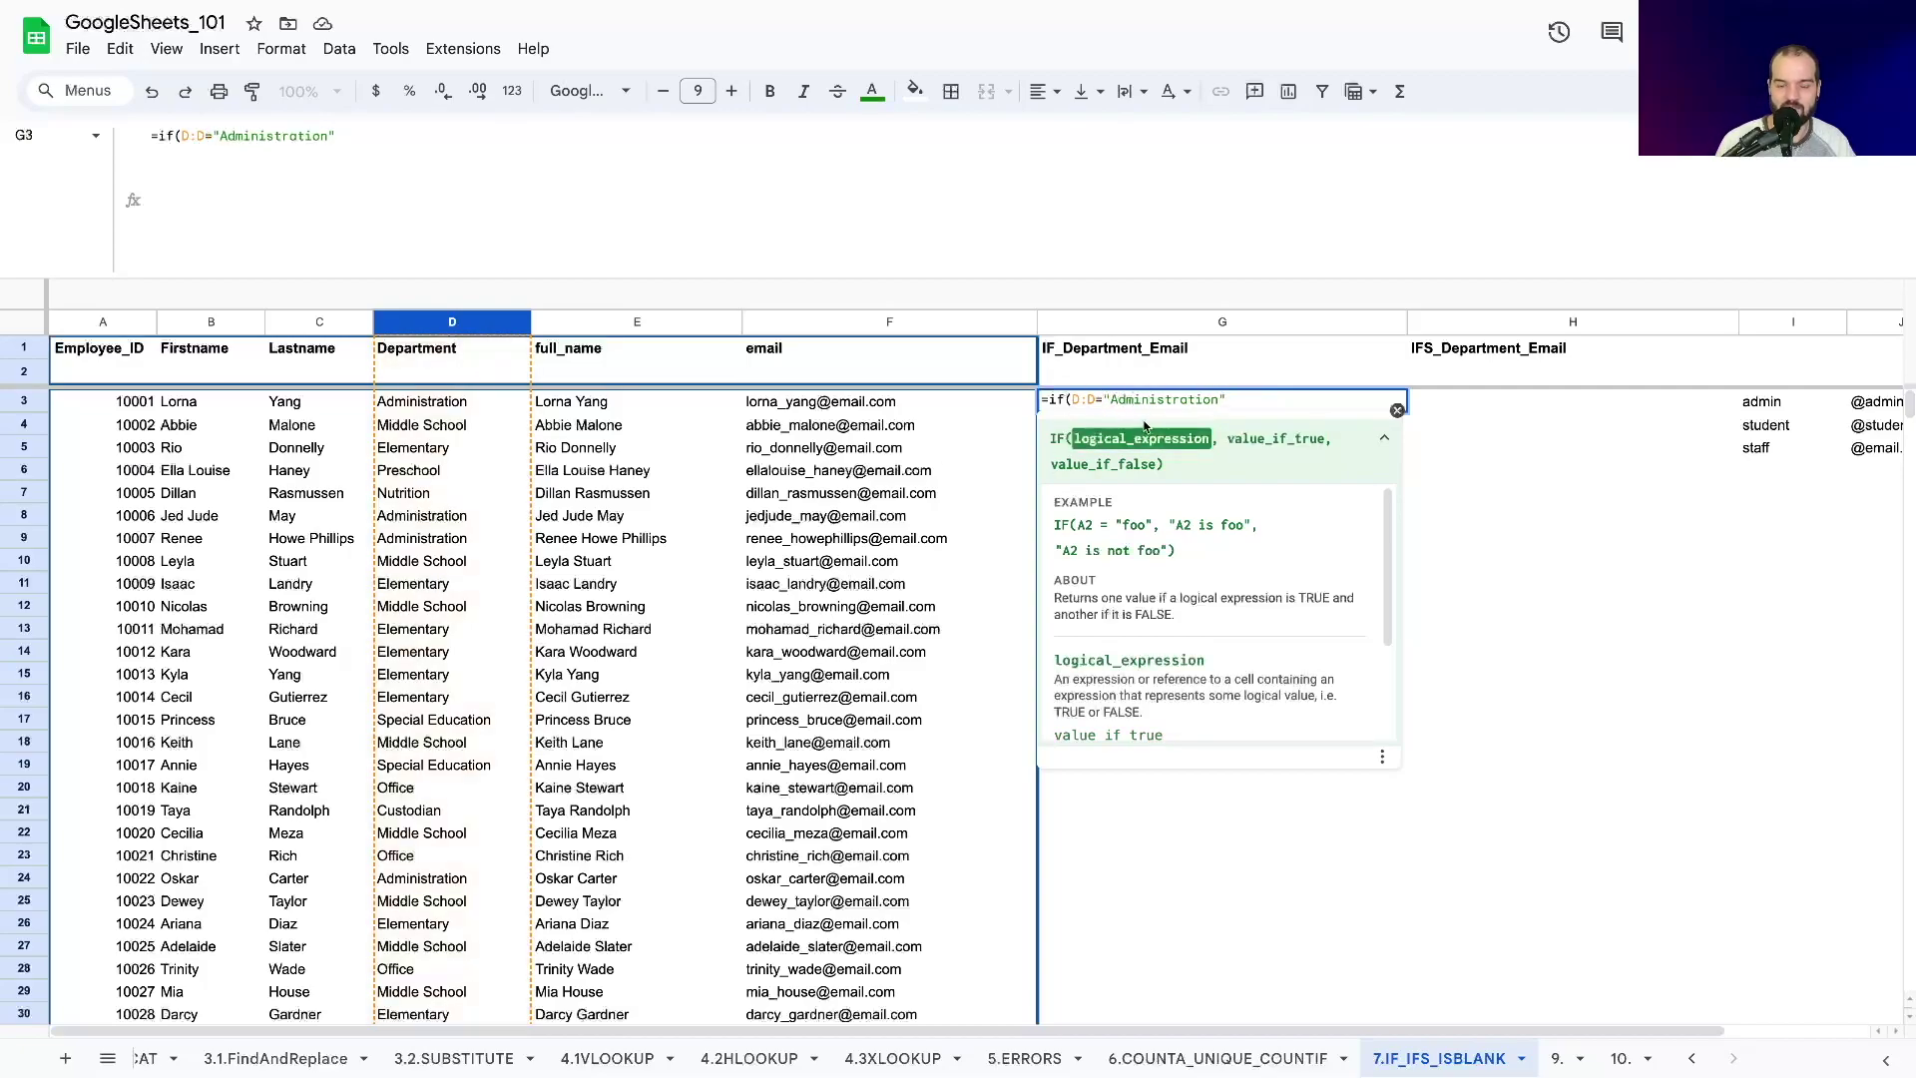
{"action": "type", "text": ","}
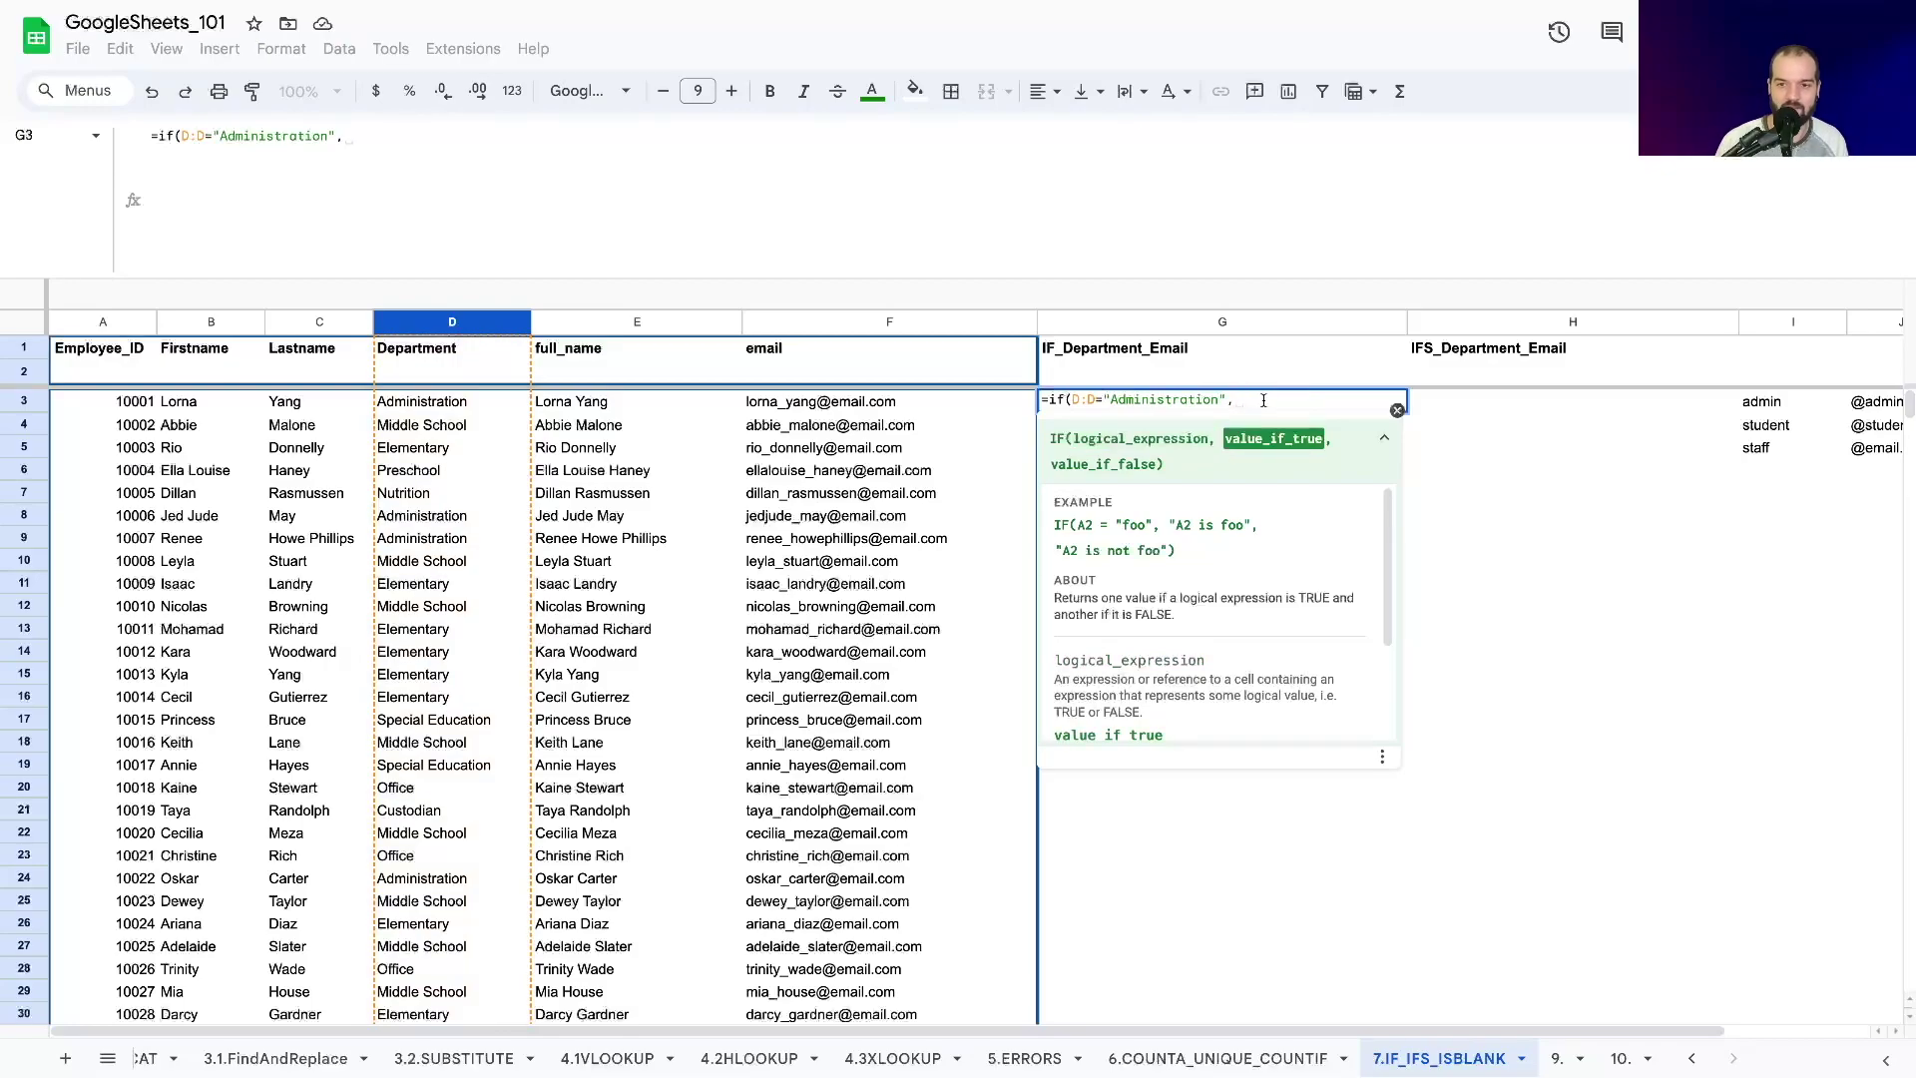
{"action": "type", "text": "\"ADMIN\","}
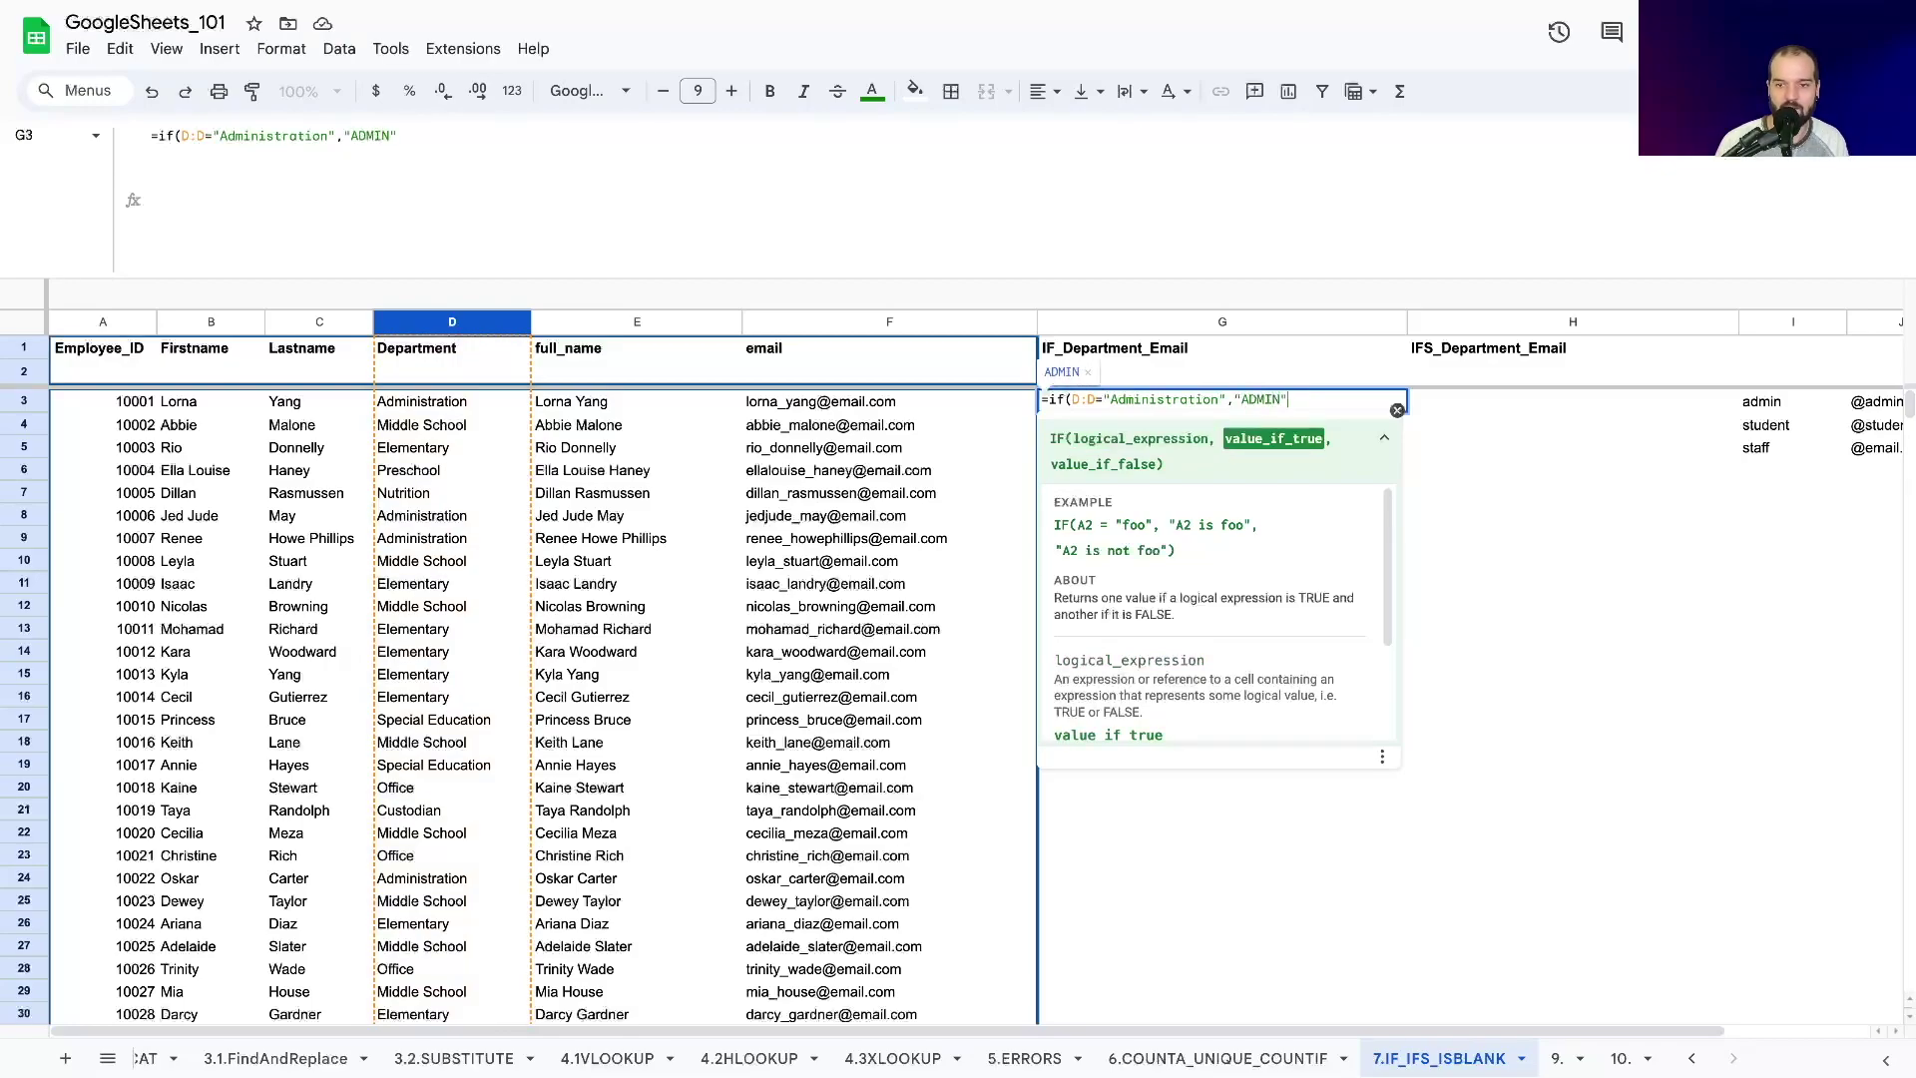
{"action": "type", "text": "\"NOT"}
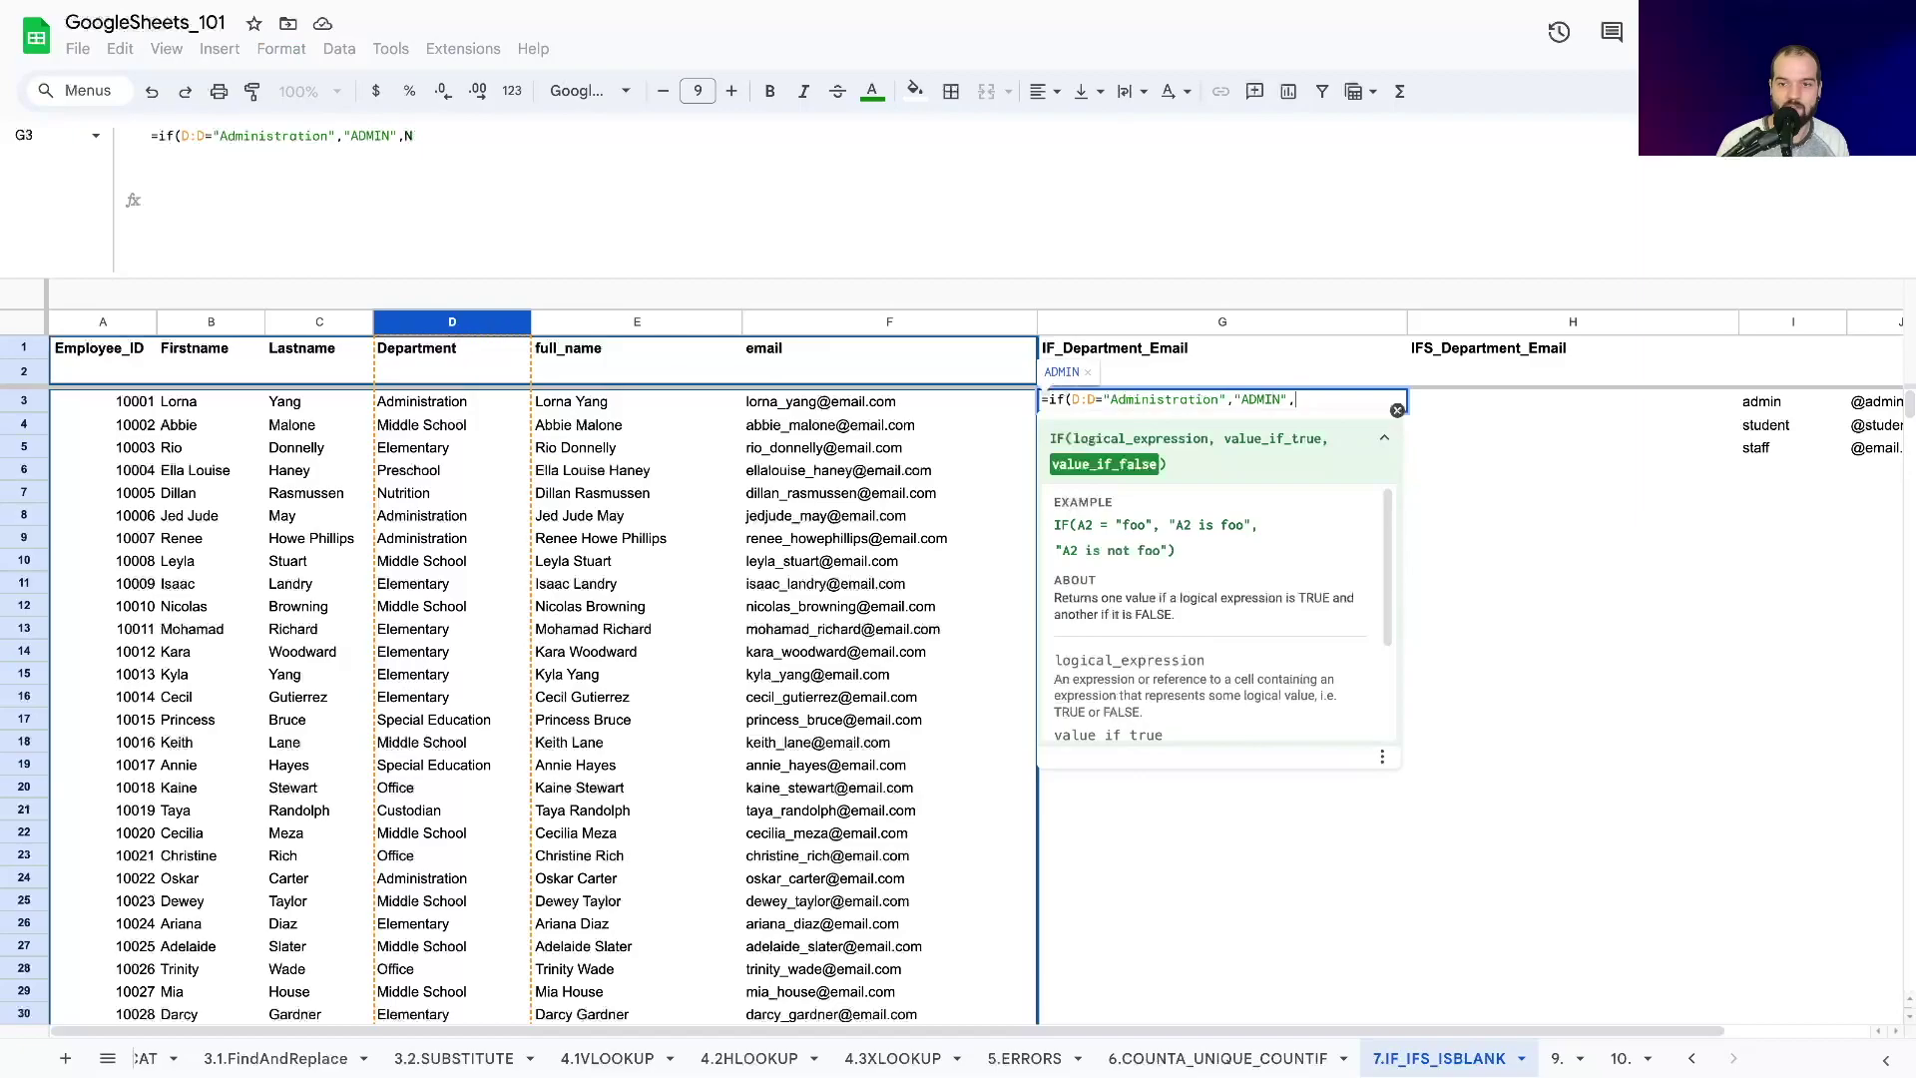
{"action": "type", "text": "ADMIN\""}
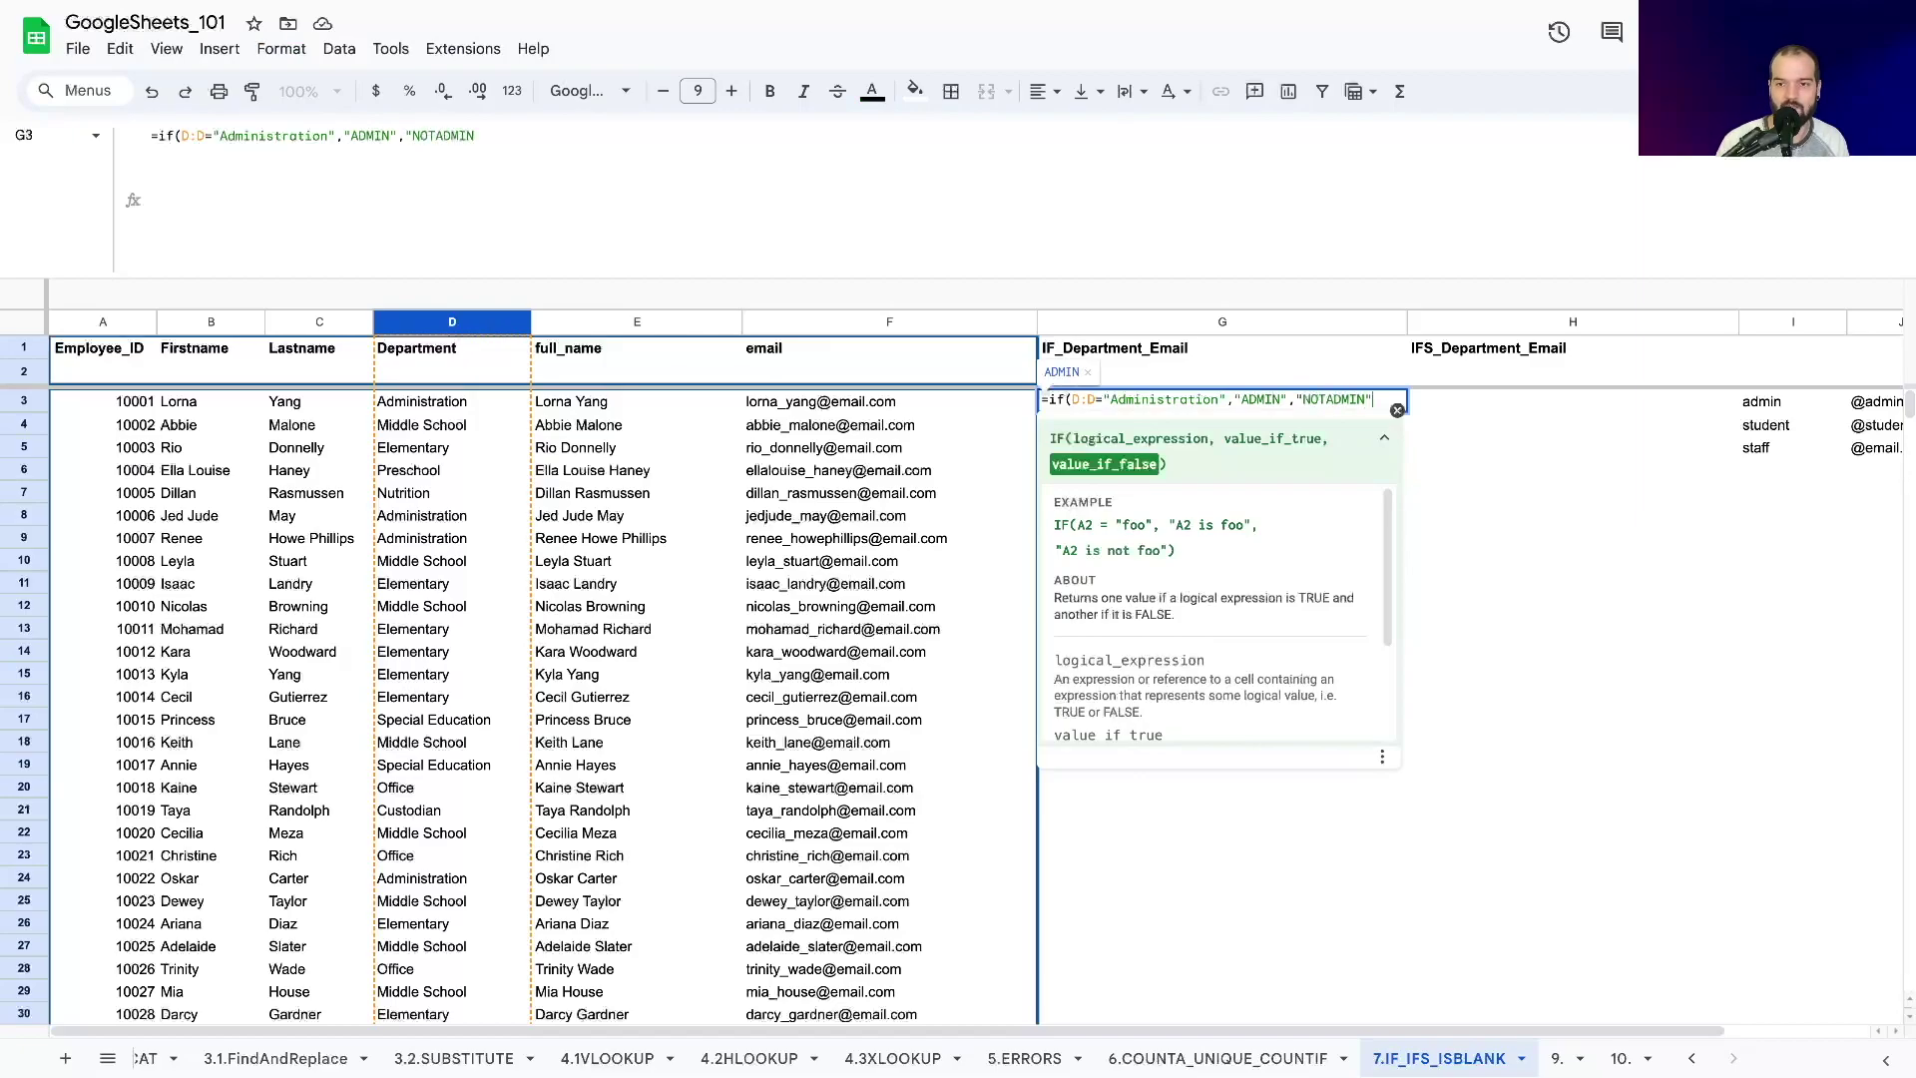
{"action": "key", "text": "Return"}
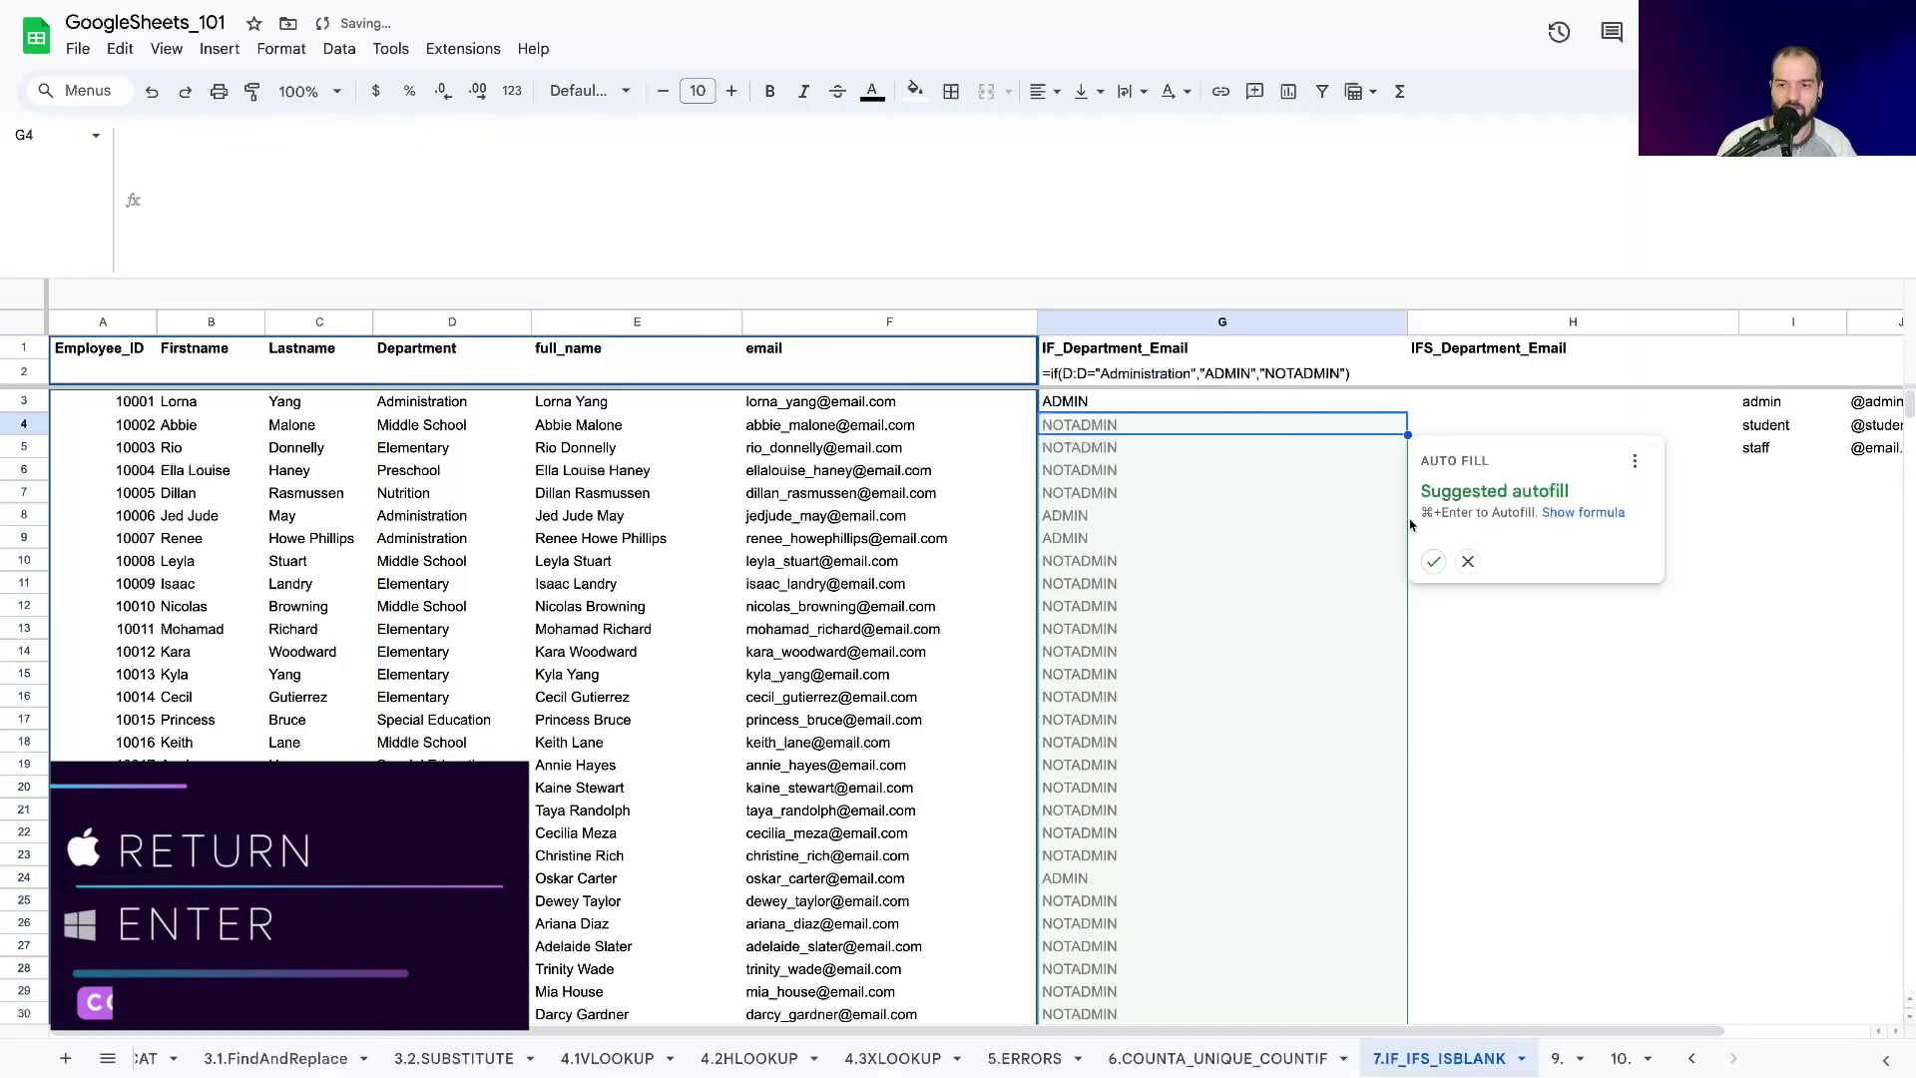
Accept the suggested autofill for column G and check the ADMIN/NOTADMIN results.
{"action": "left_click", "coordinate": [1433, 562]}
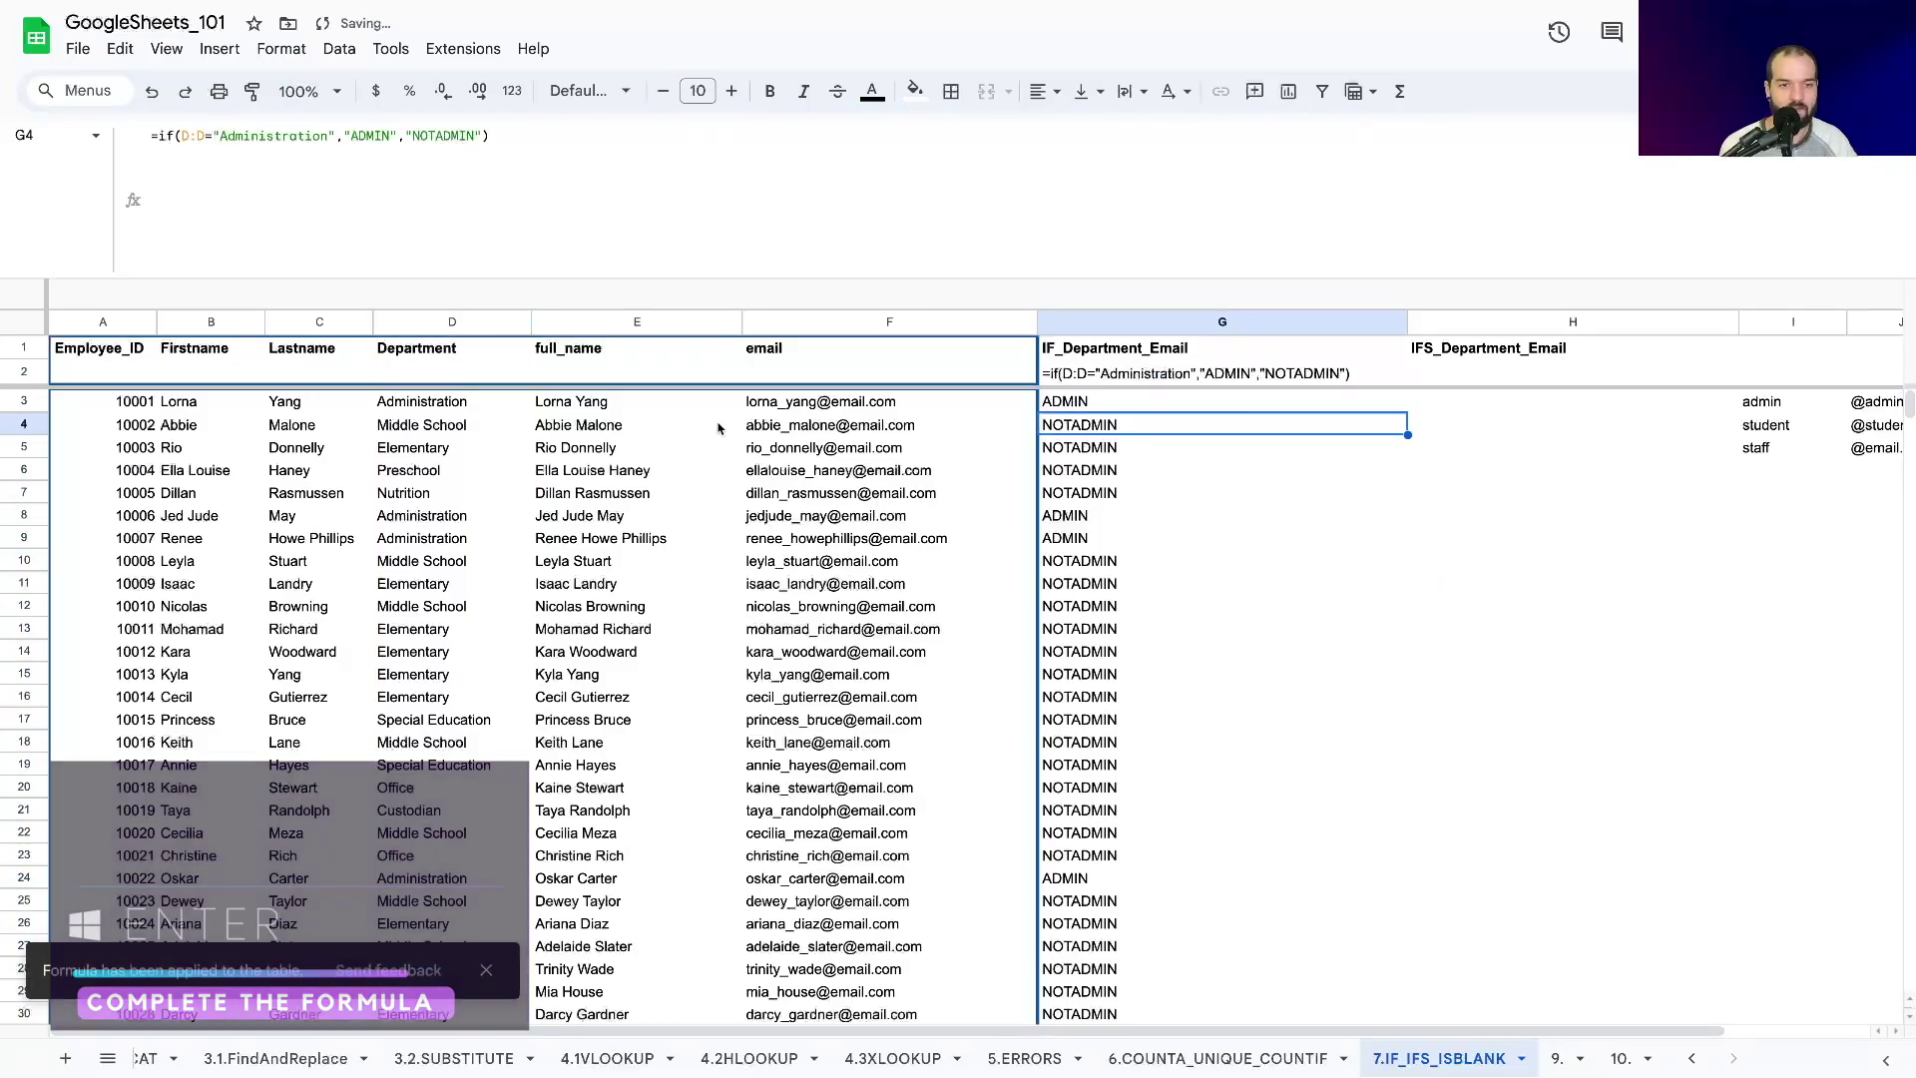
{"action": "left_click", "coordinate": [401, 402]}
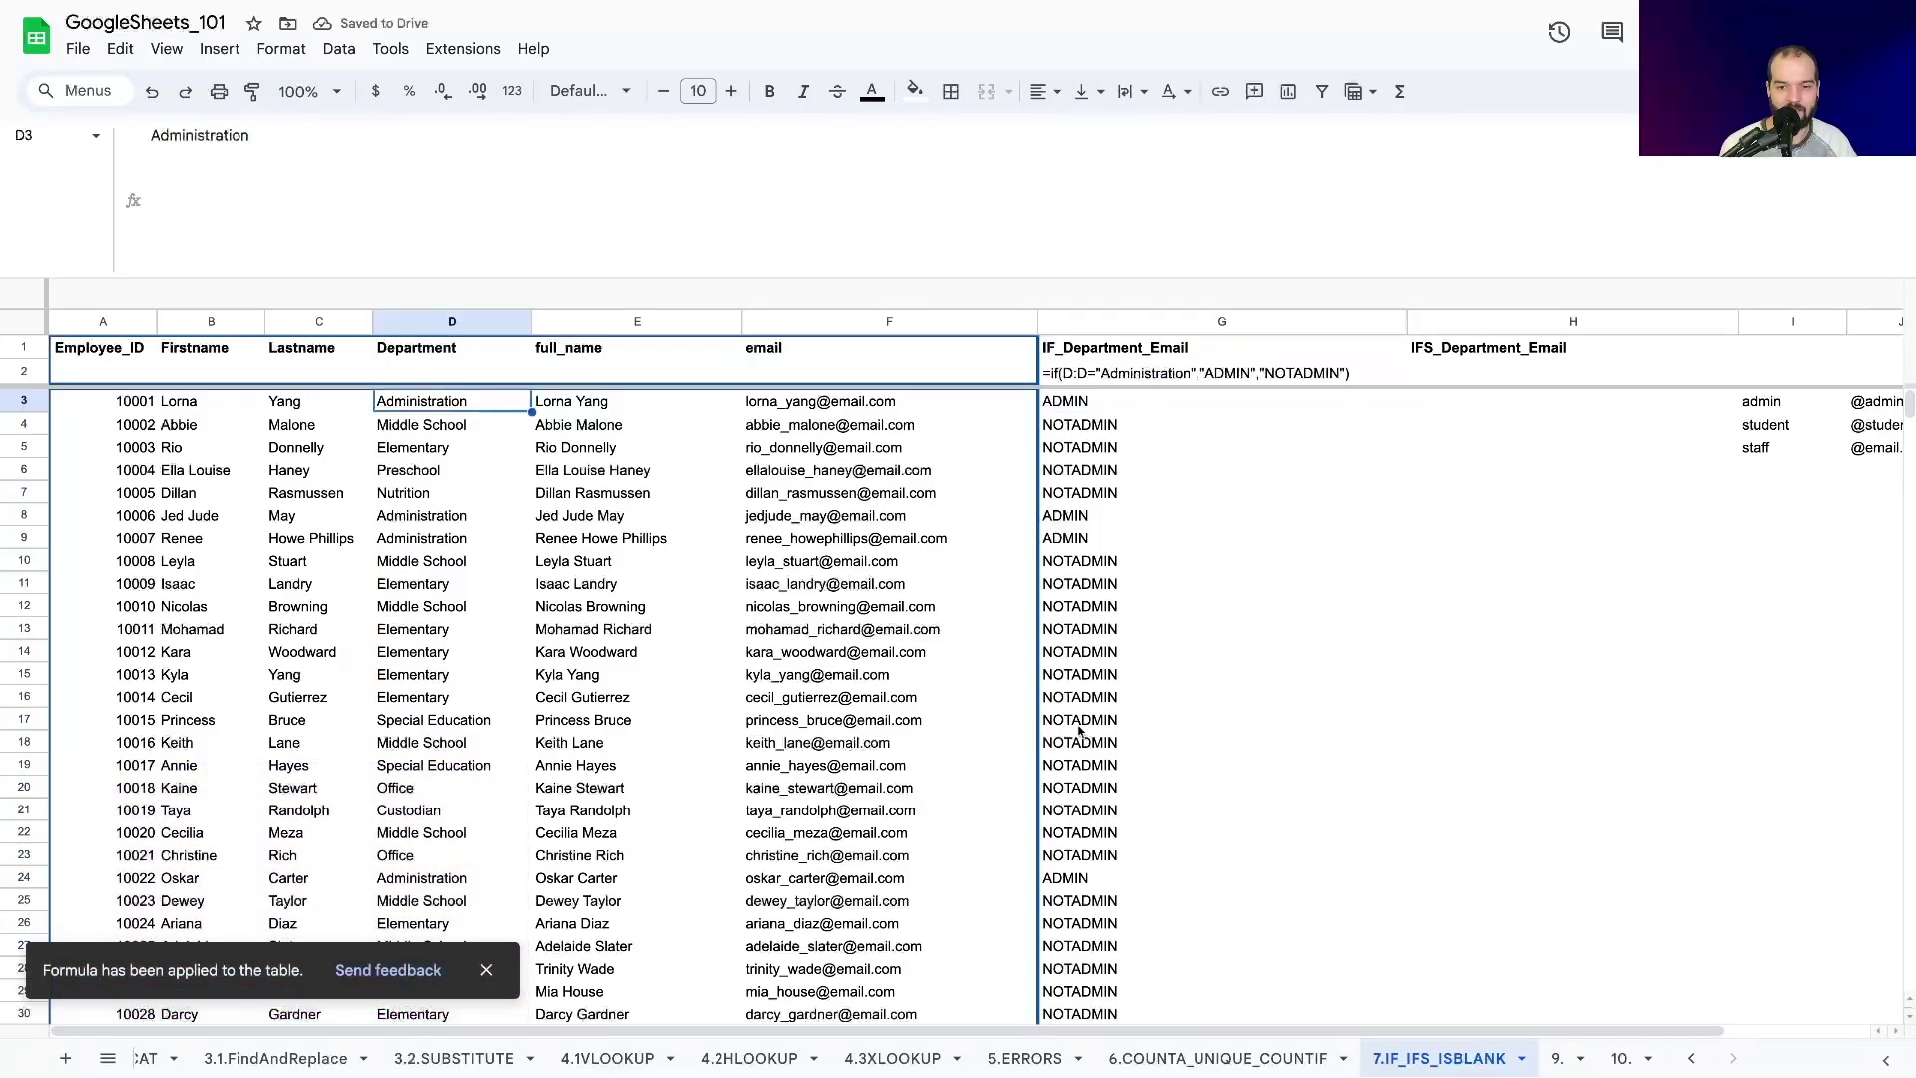
{"action": "scroll", "coordinate": [1138, 699], "scroll_direction": "down", "scroll_amount": 15}
{"action": "scroll", "coordinate": [1138, 716], "scroll_direction": "down", "scroll_amount": 5}
{"action": "scroll", "coordinate": [1137, 699], "scroll_direction": "up", "scroll_amount": 20}
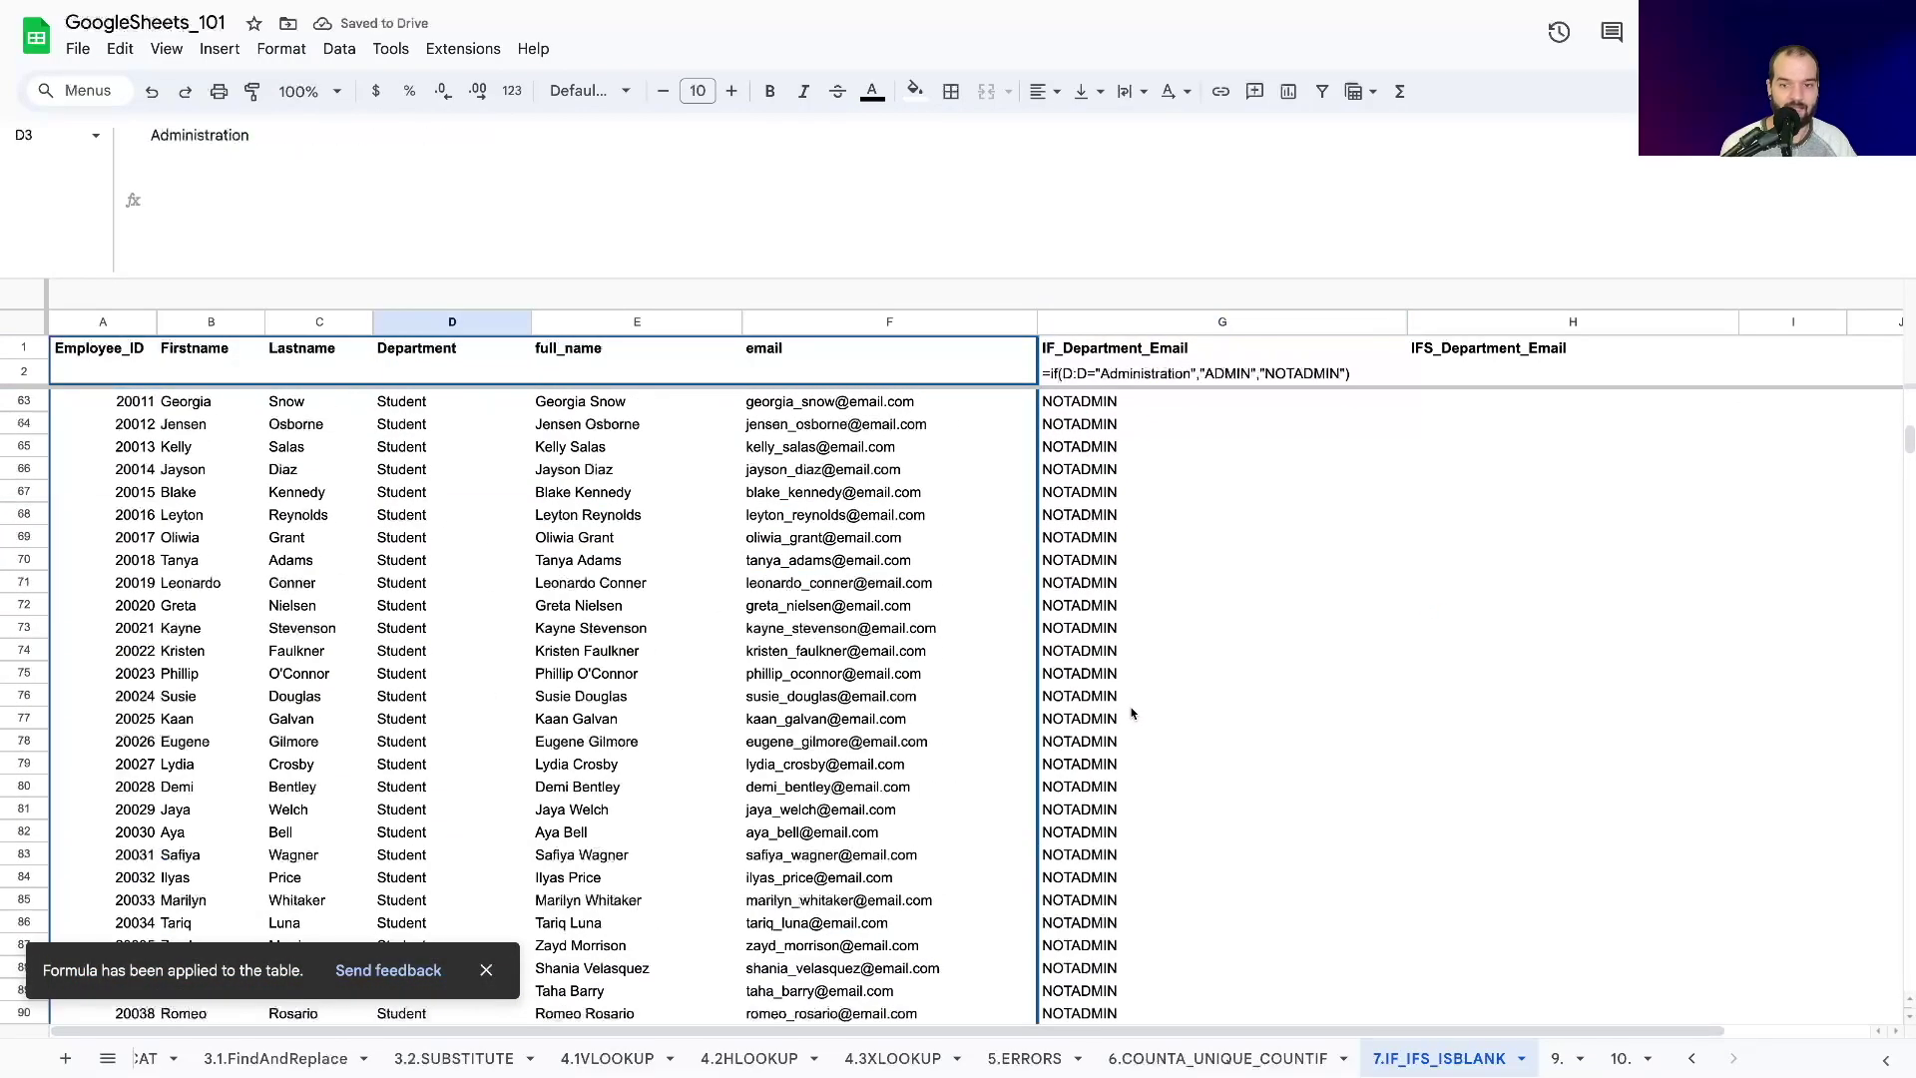
{"action": "left_click", "coordinate": [1091, 400]}
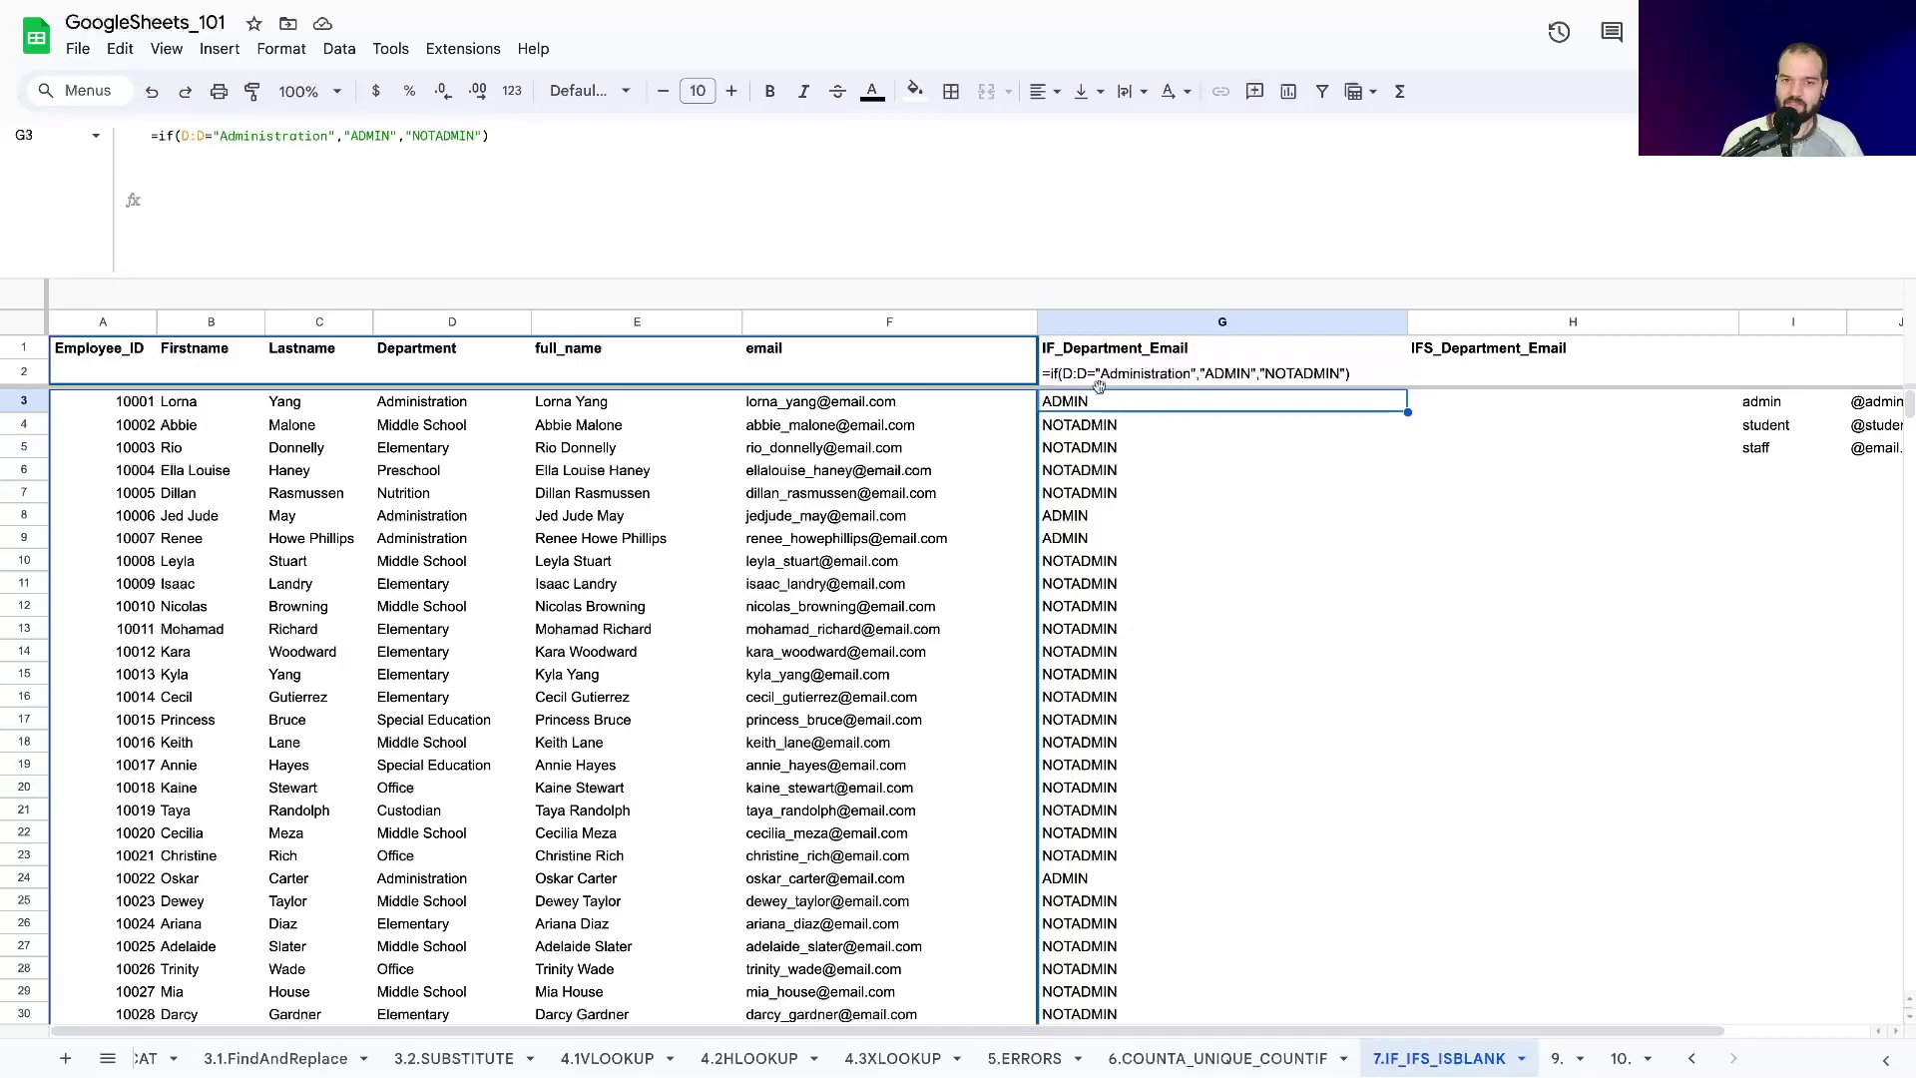
{"action": "double_click", "coordinate": [1053, 370]}
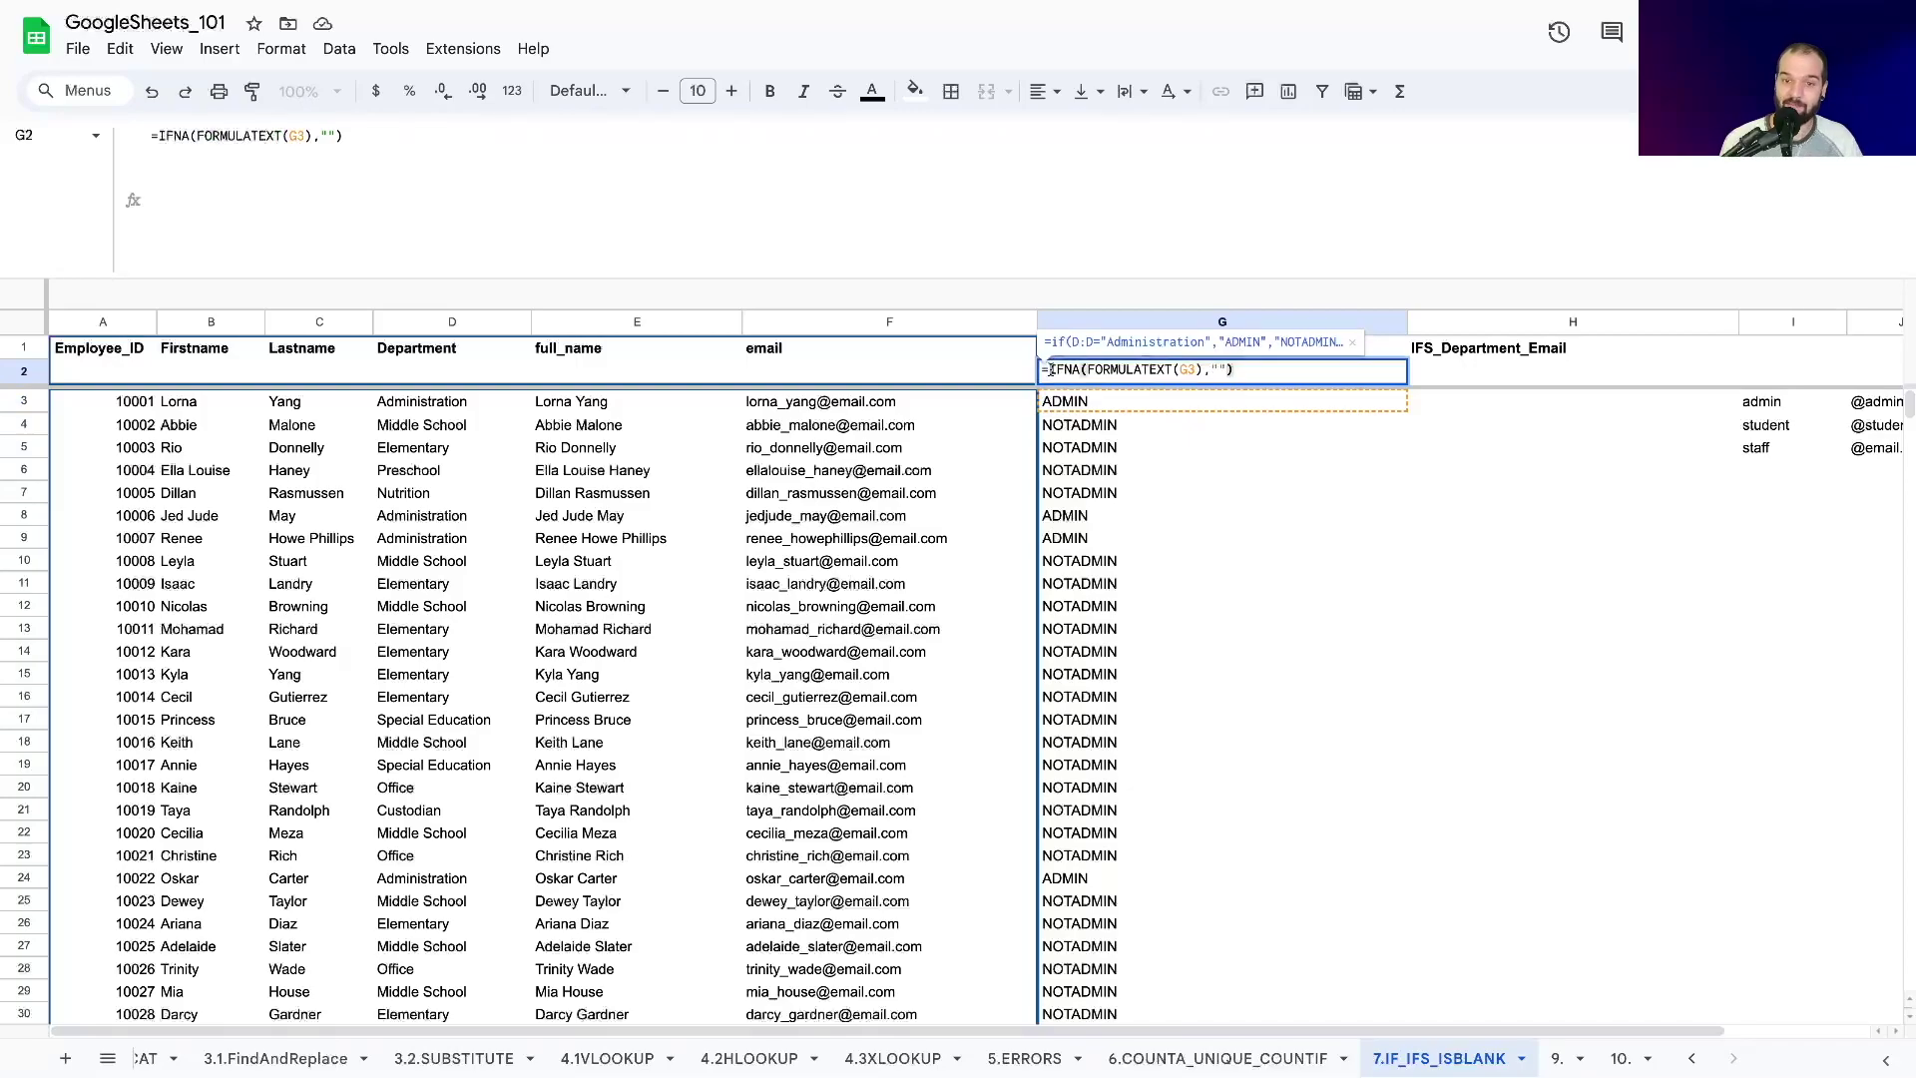
{"action": "left_click", "coordinate": [1073, 403]}
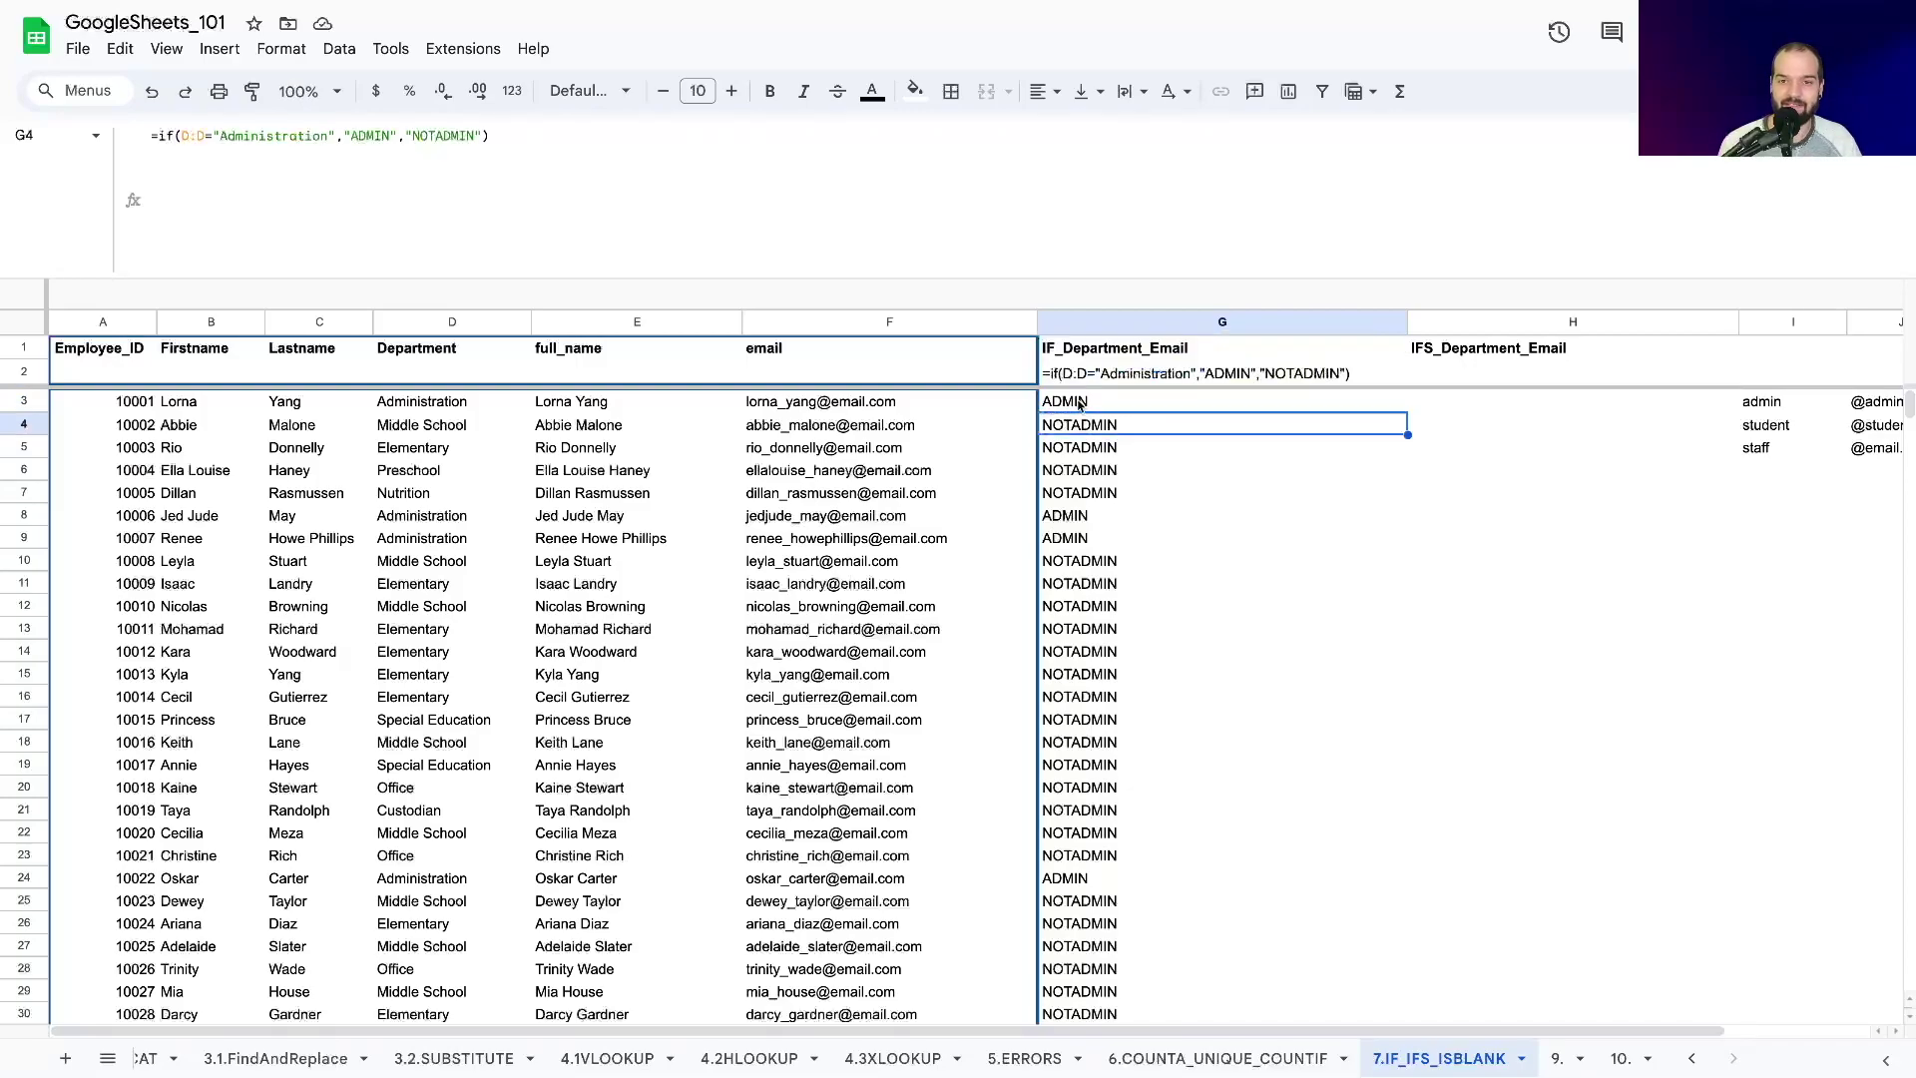
{"action": "left_click", "coordinate": [412, 136]}
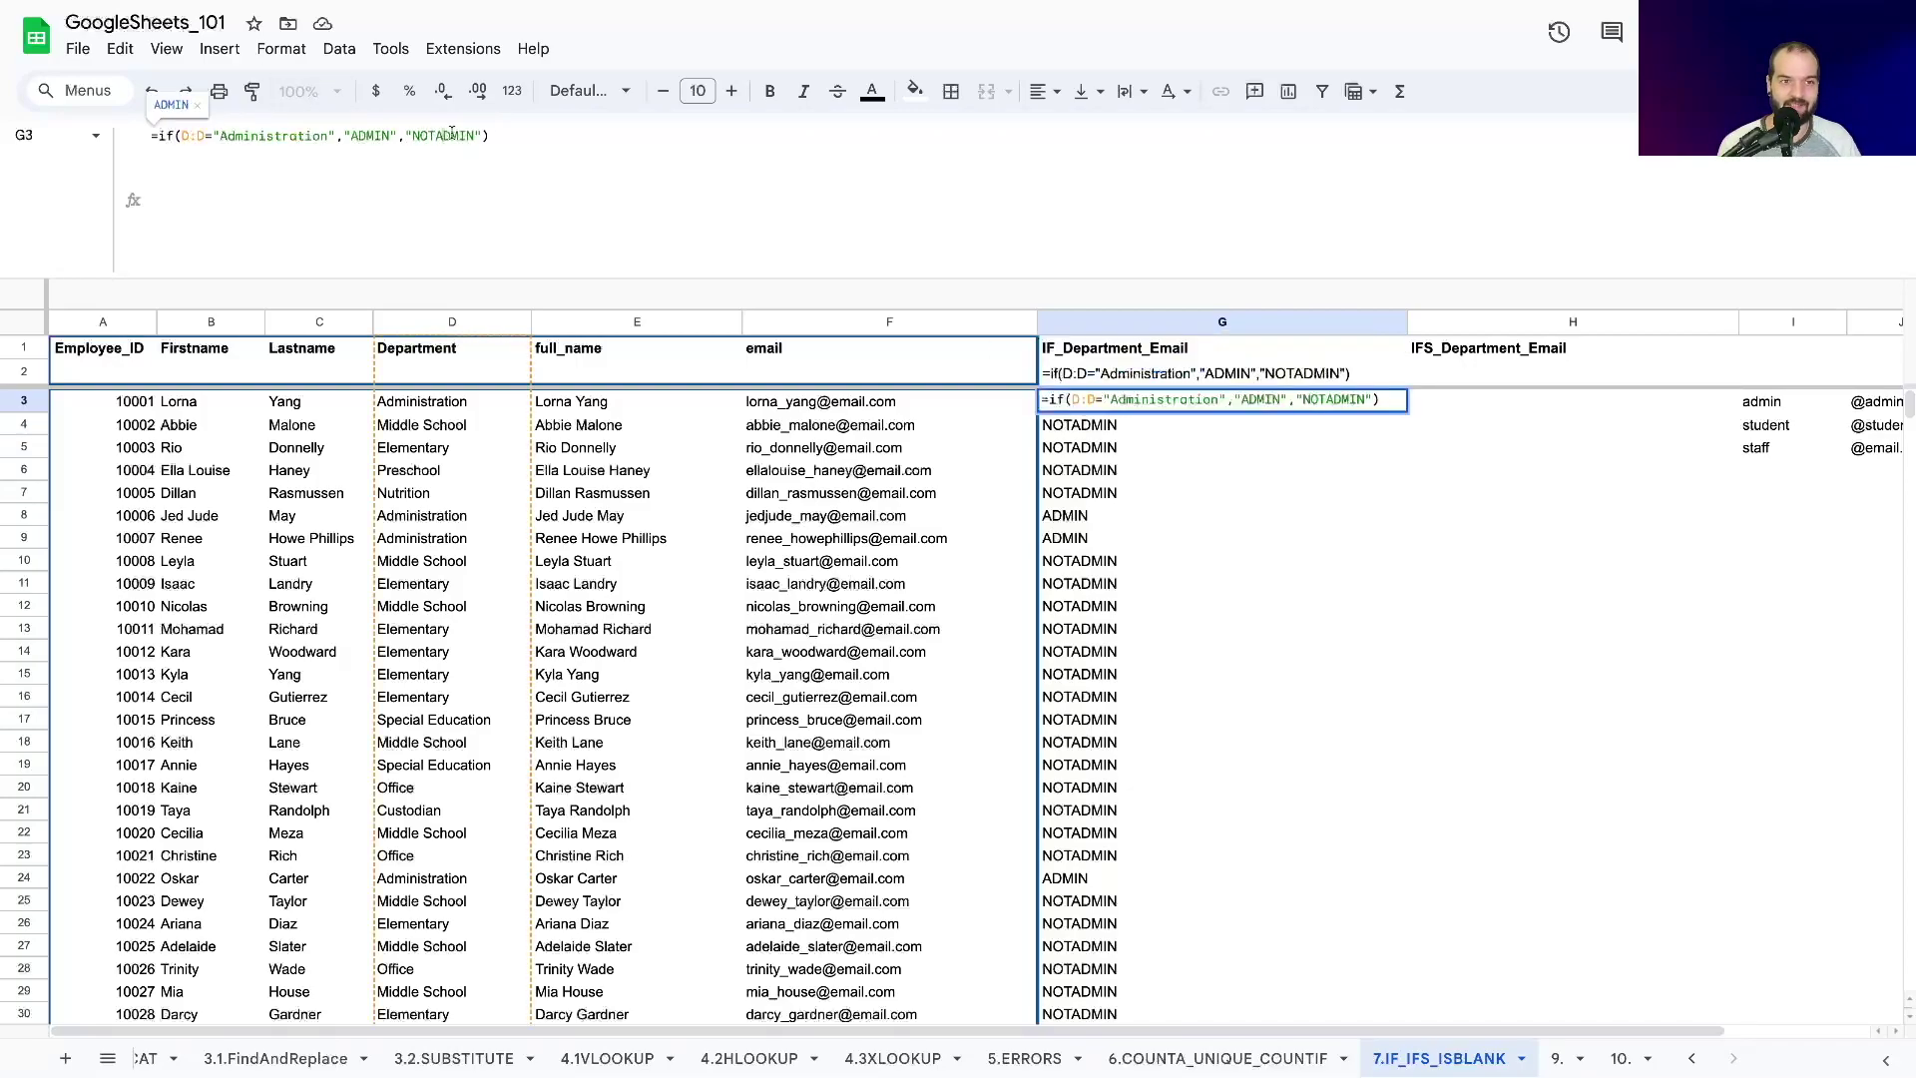
{"action": "left_click_drag", "start_coordinate": [485, 136], "coordinate": [404, 137]}
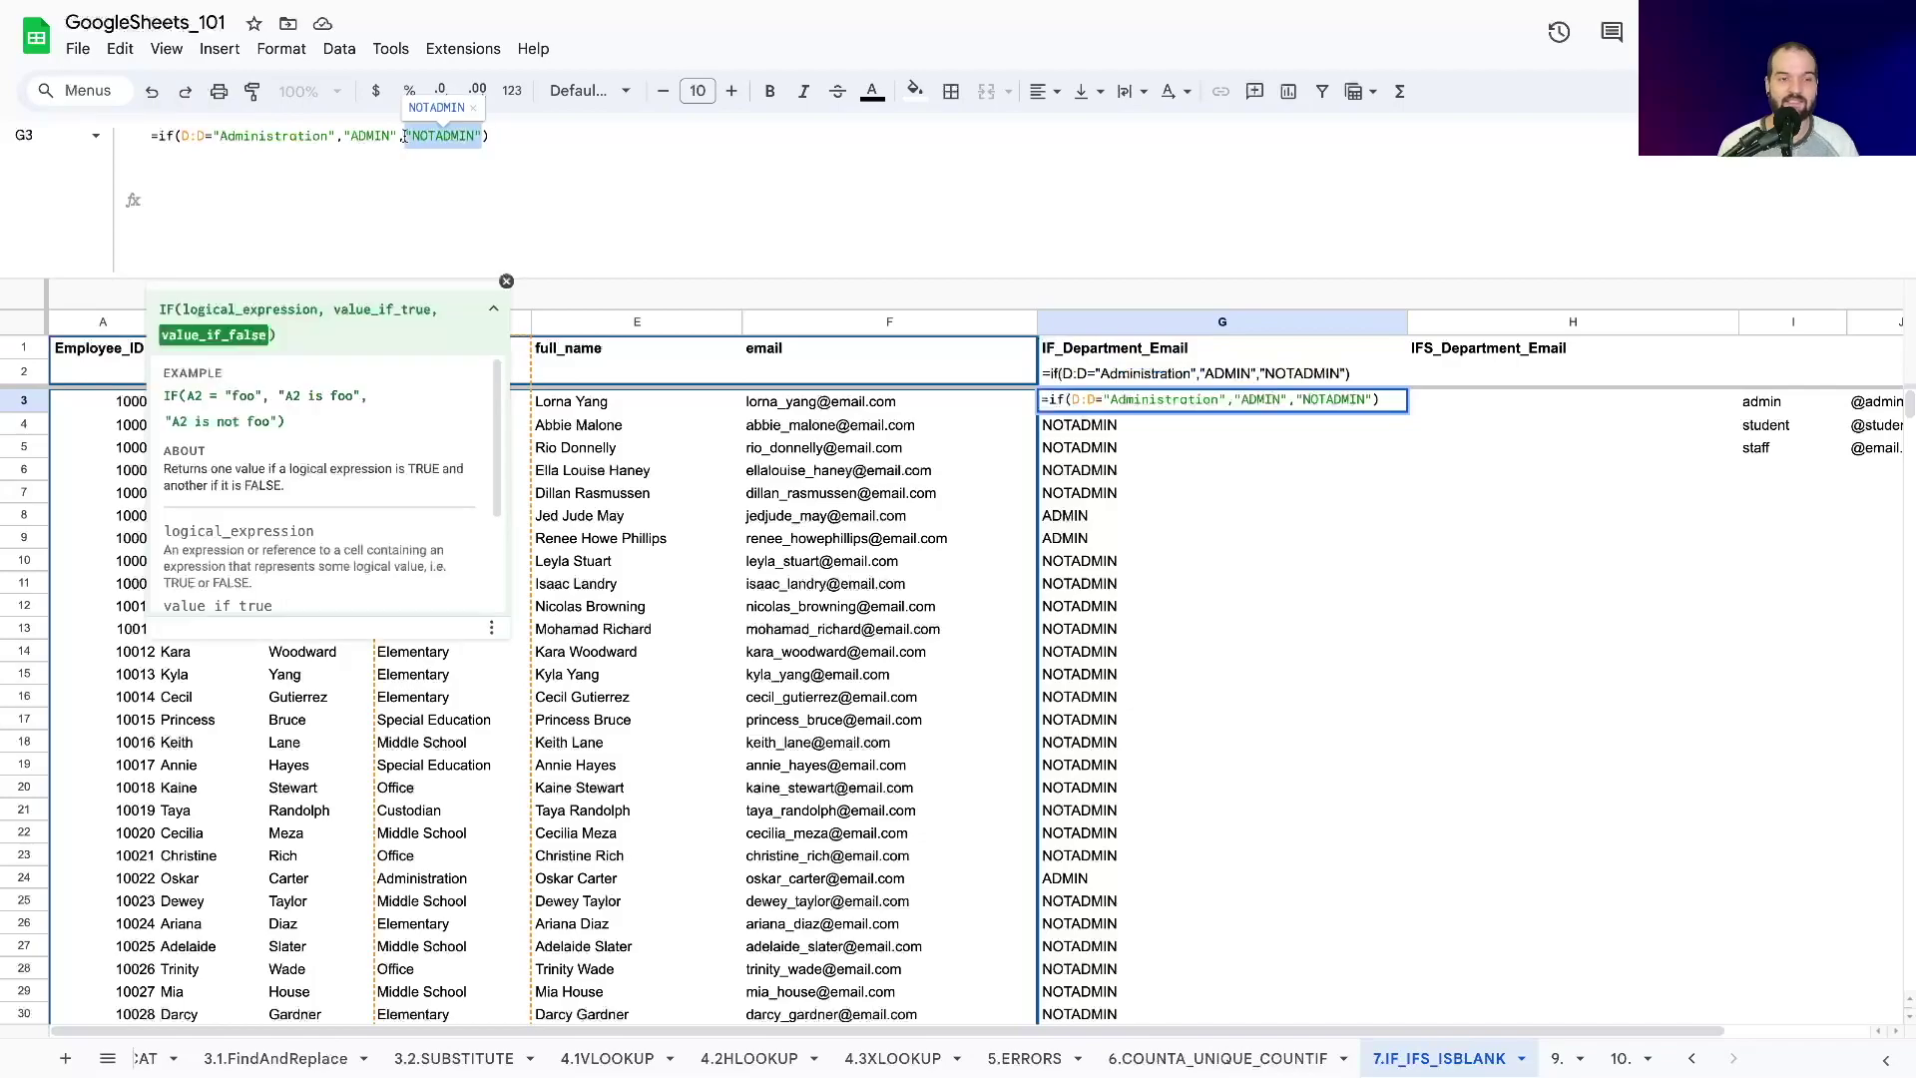
{"action": "type", "text": "IF("}
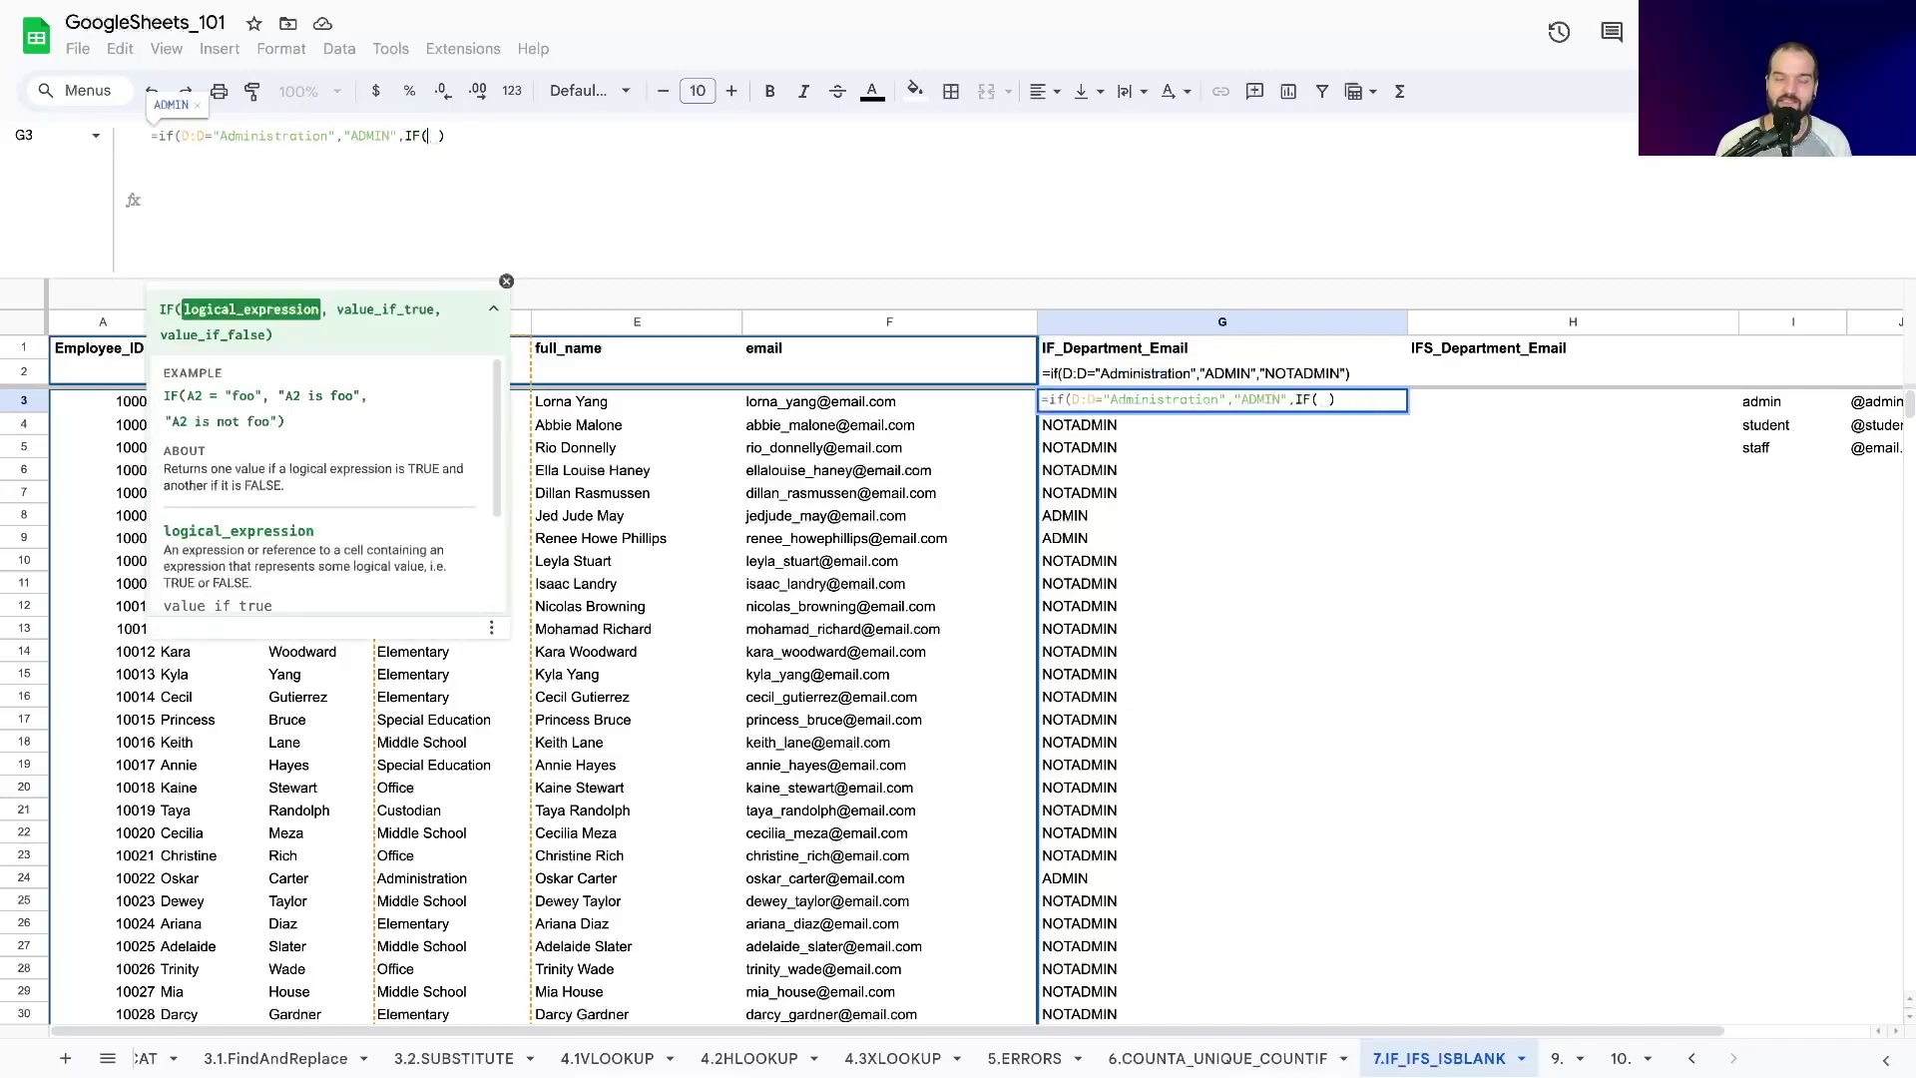
{"action": "key", "text": "BackSpace"}
{"action": "key", "text": "ctrl+a"}
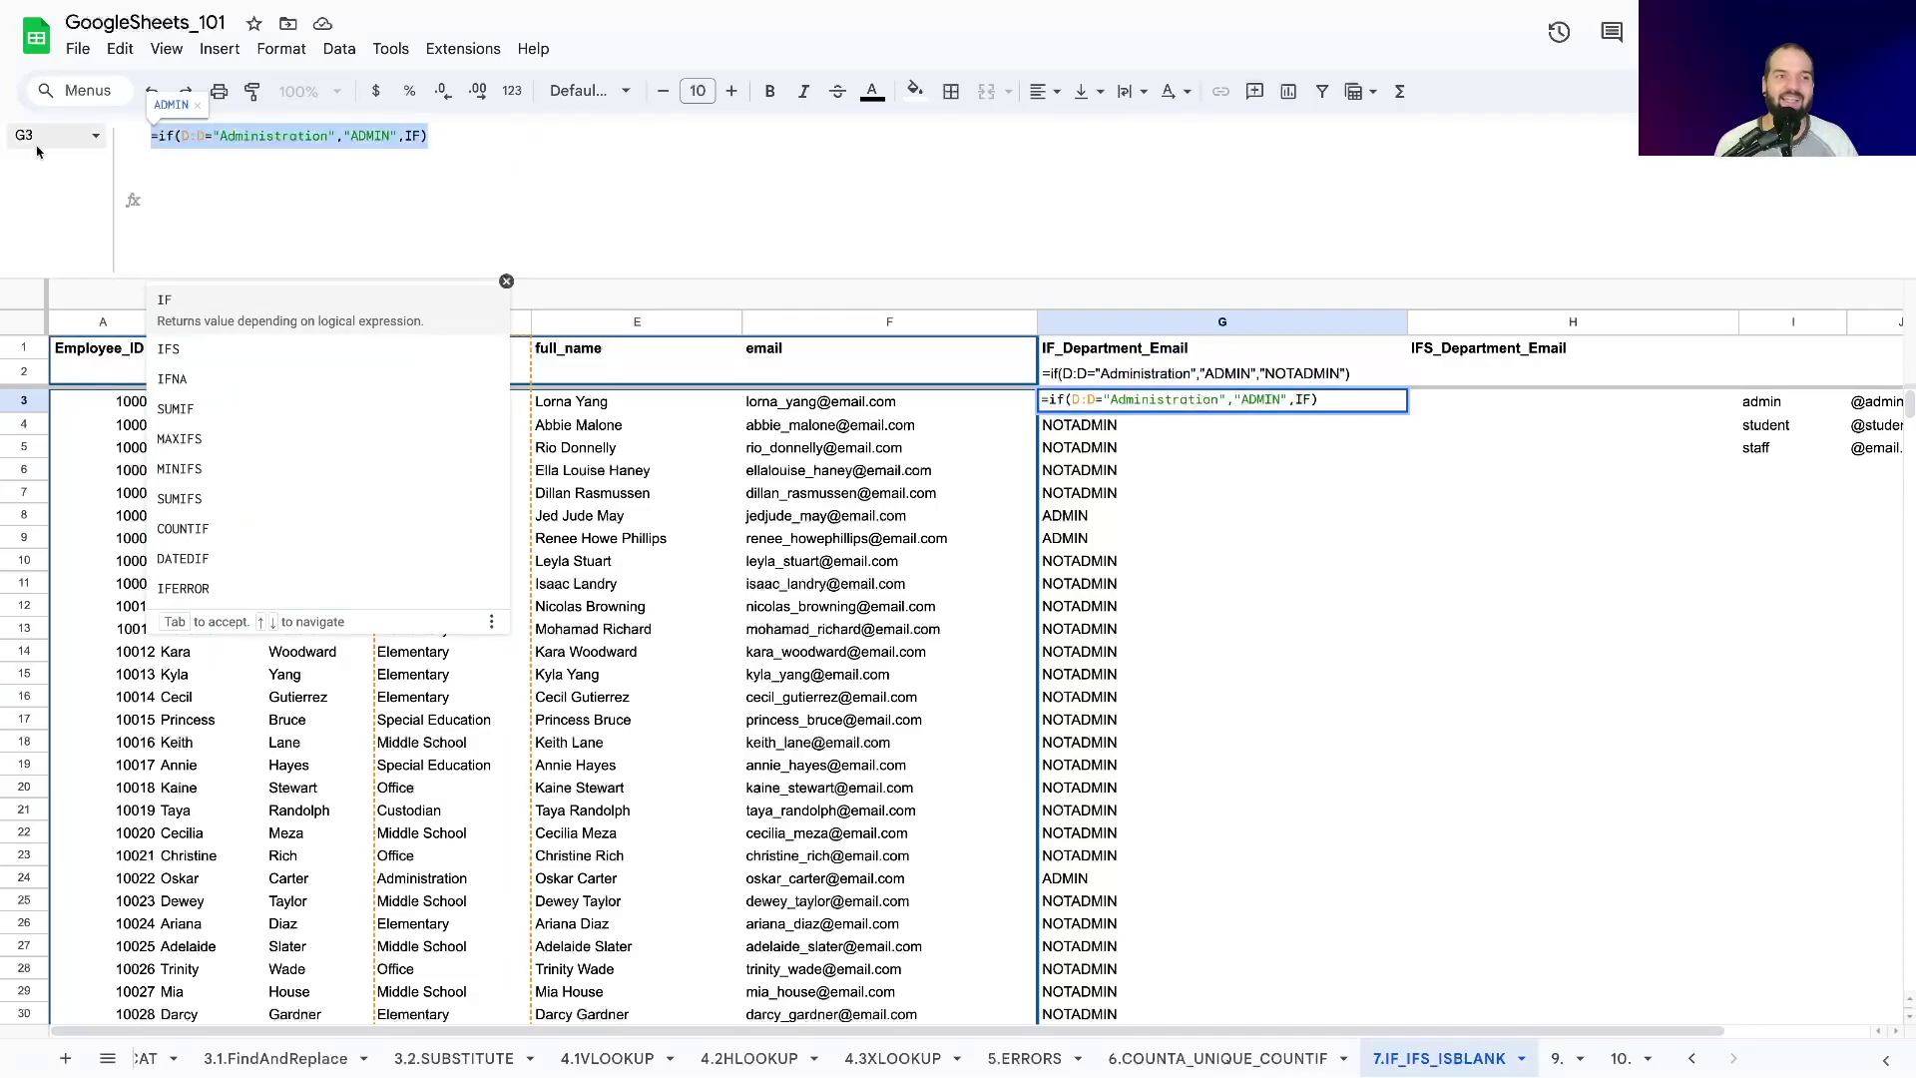
{"action": "key", "text": "BackSpace"}
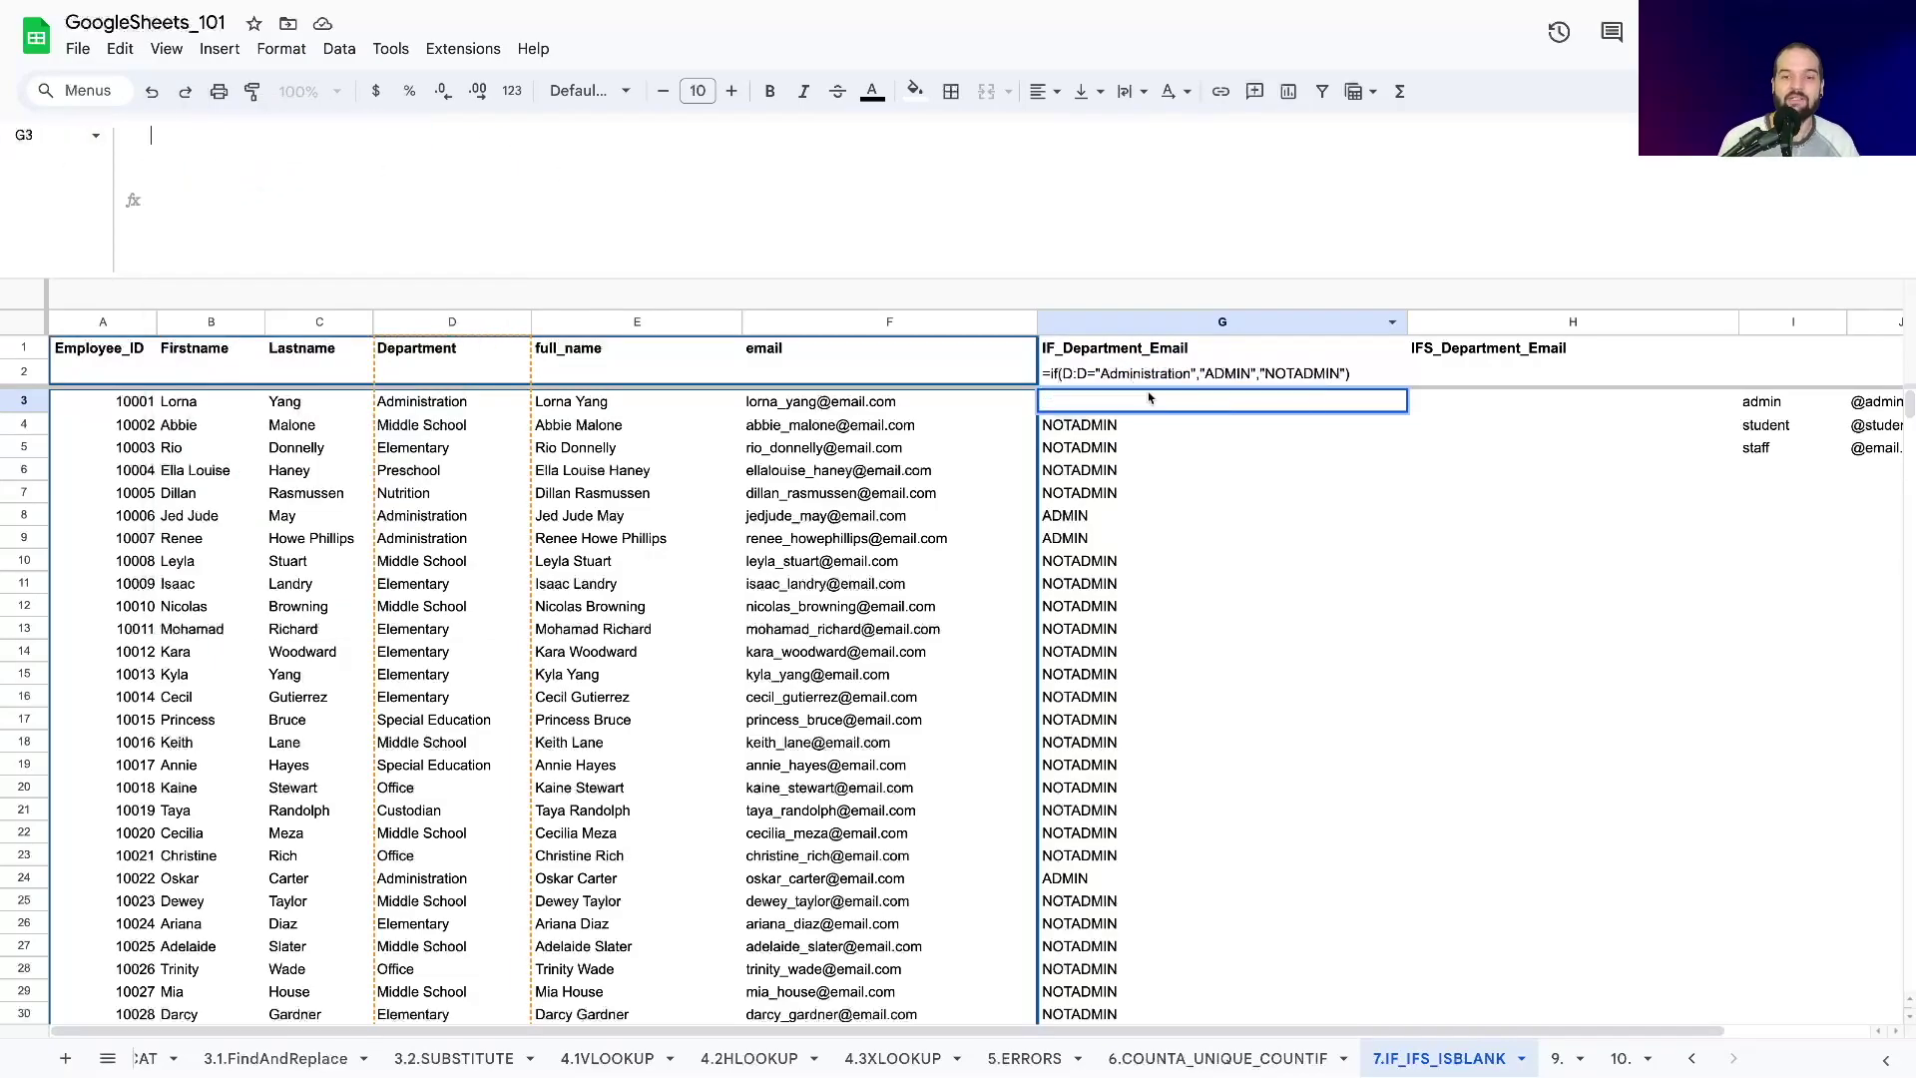
{"action": "key", "text": "Return"}
{"action": "key", "text": "ctrl+z"}
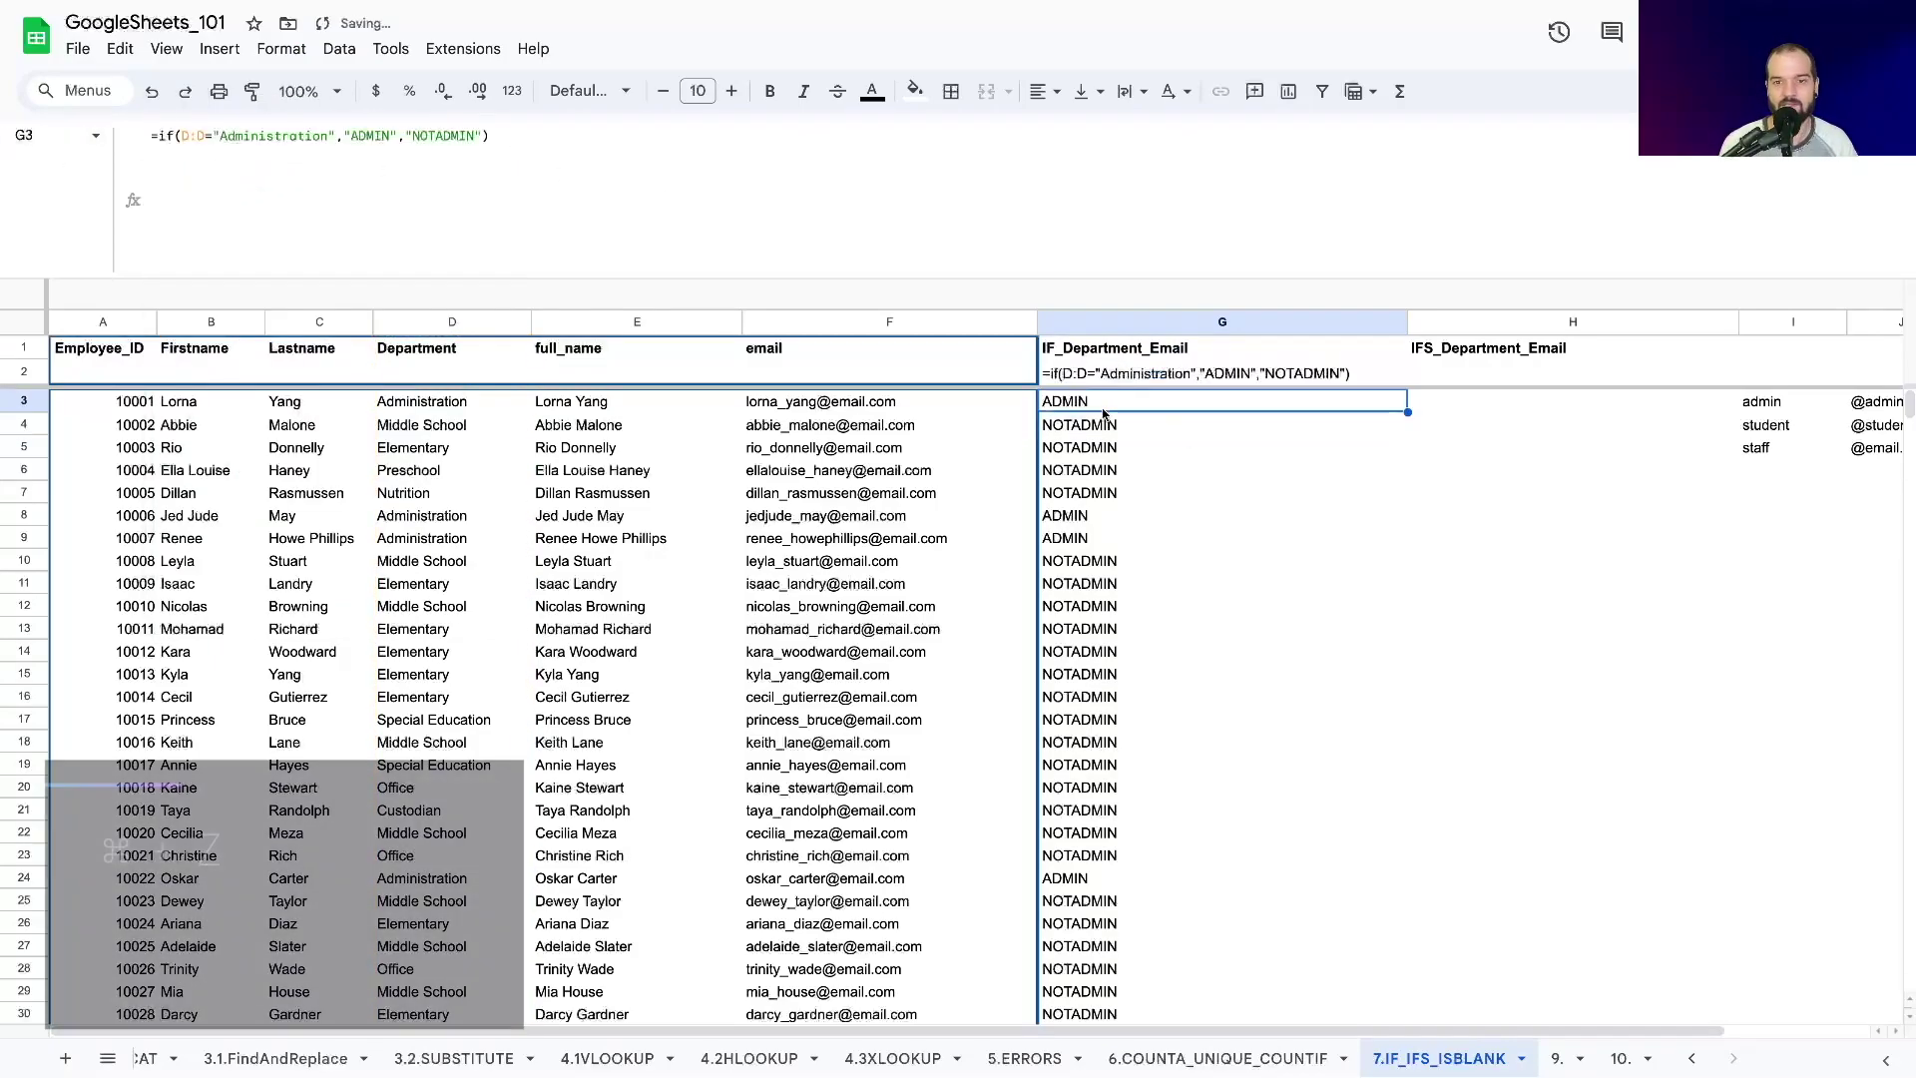
{"action": "key", "text": "Right"}
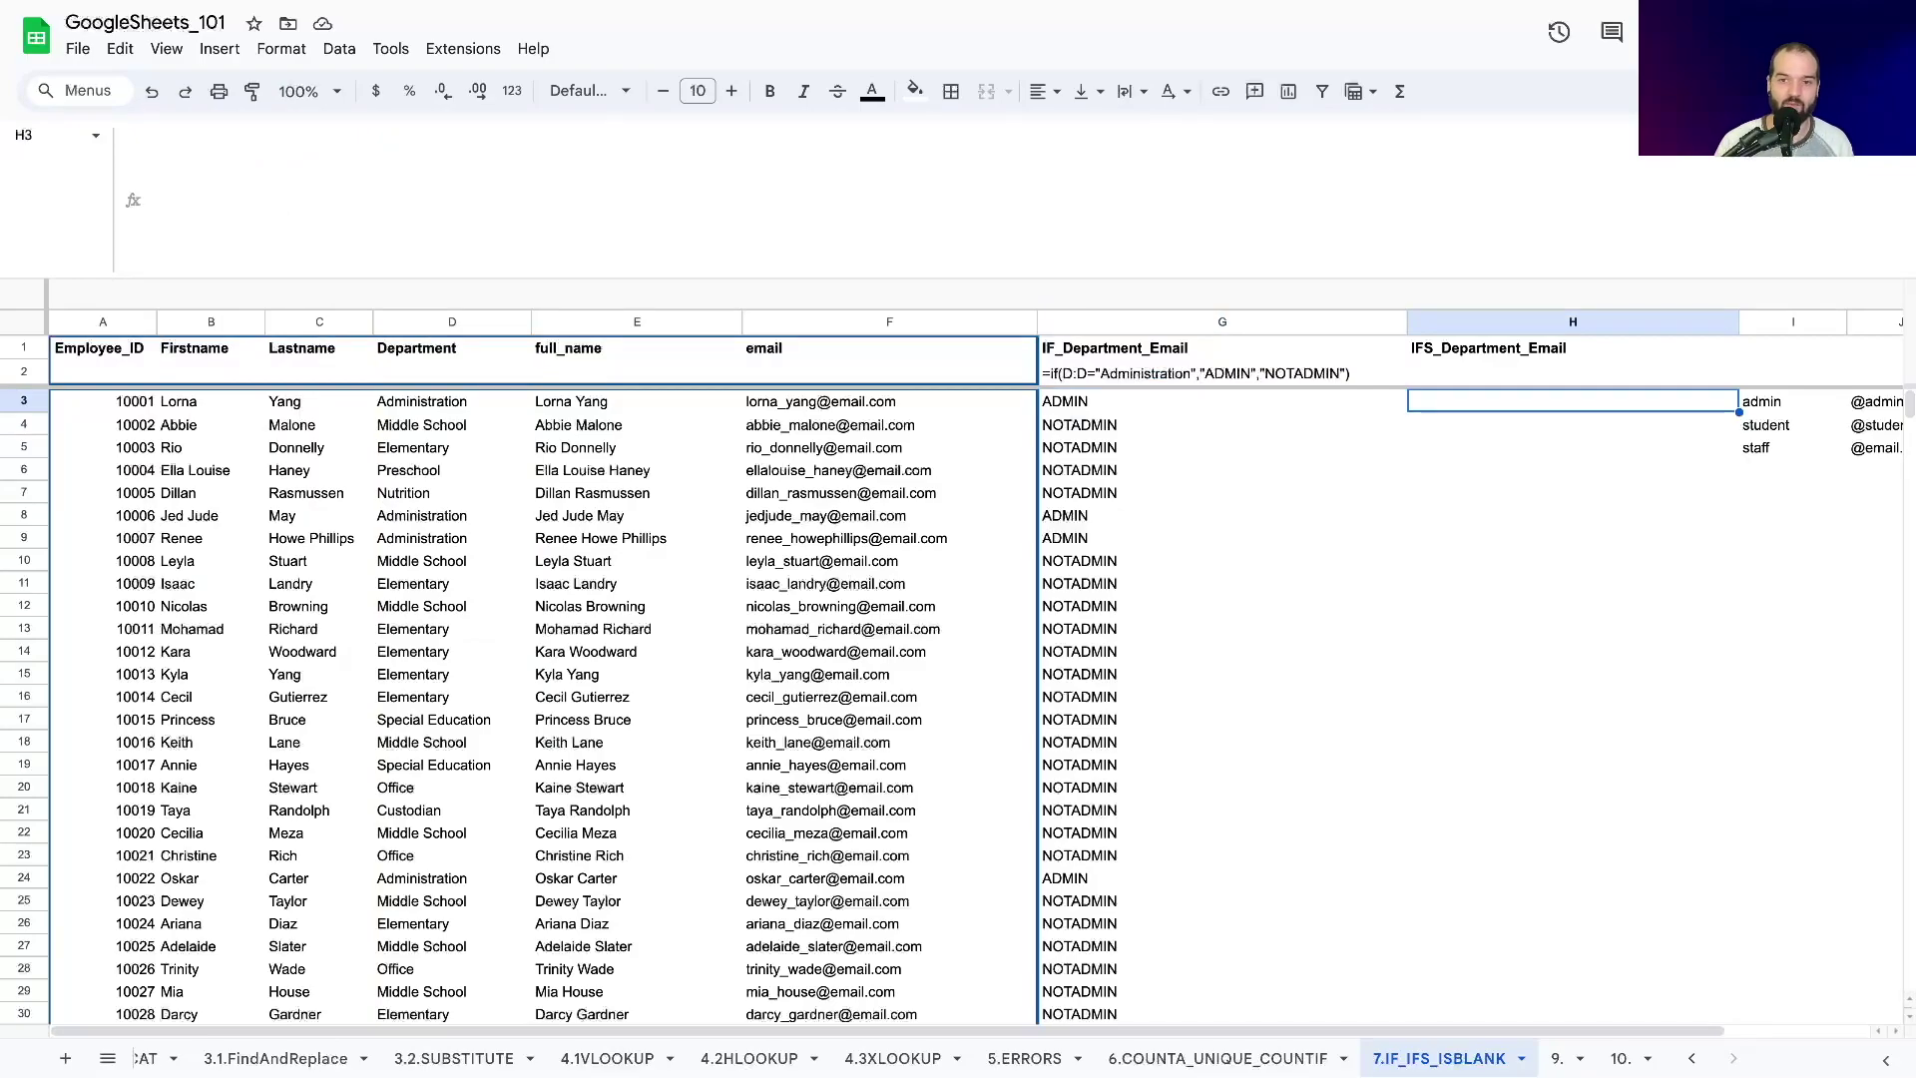
Type =ifs(D:D="administration","ADMINEMAIL", in H3 and select the condition for reuse.
{"action": "type", "text": "i"}
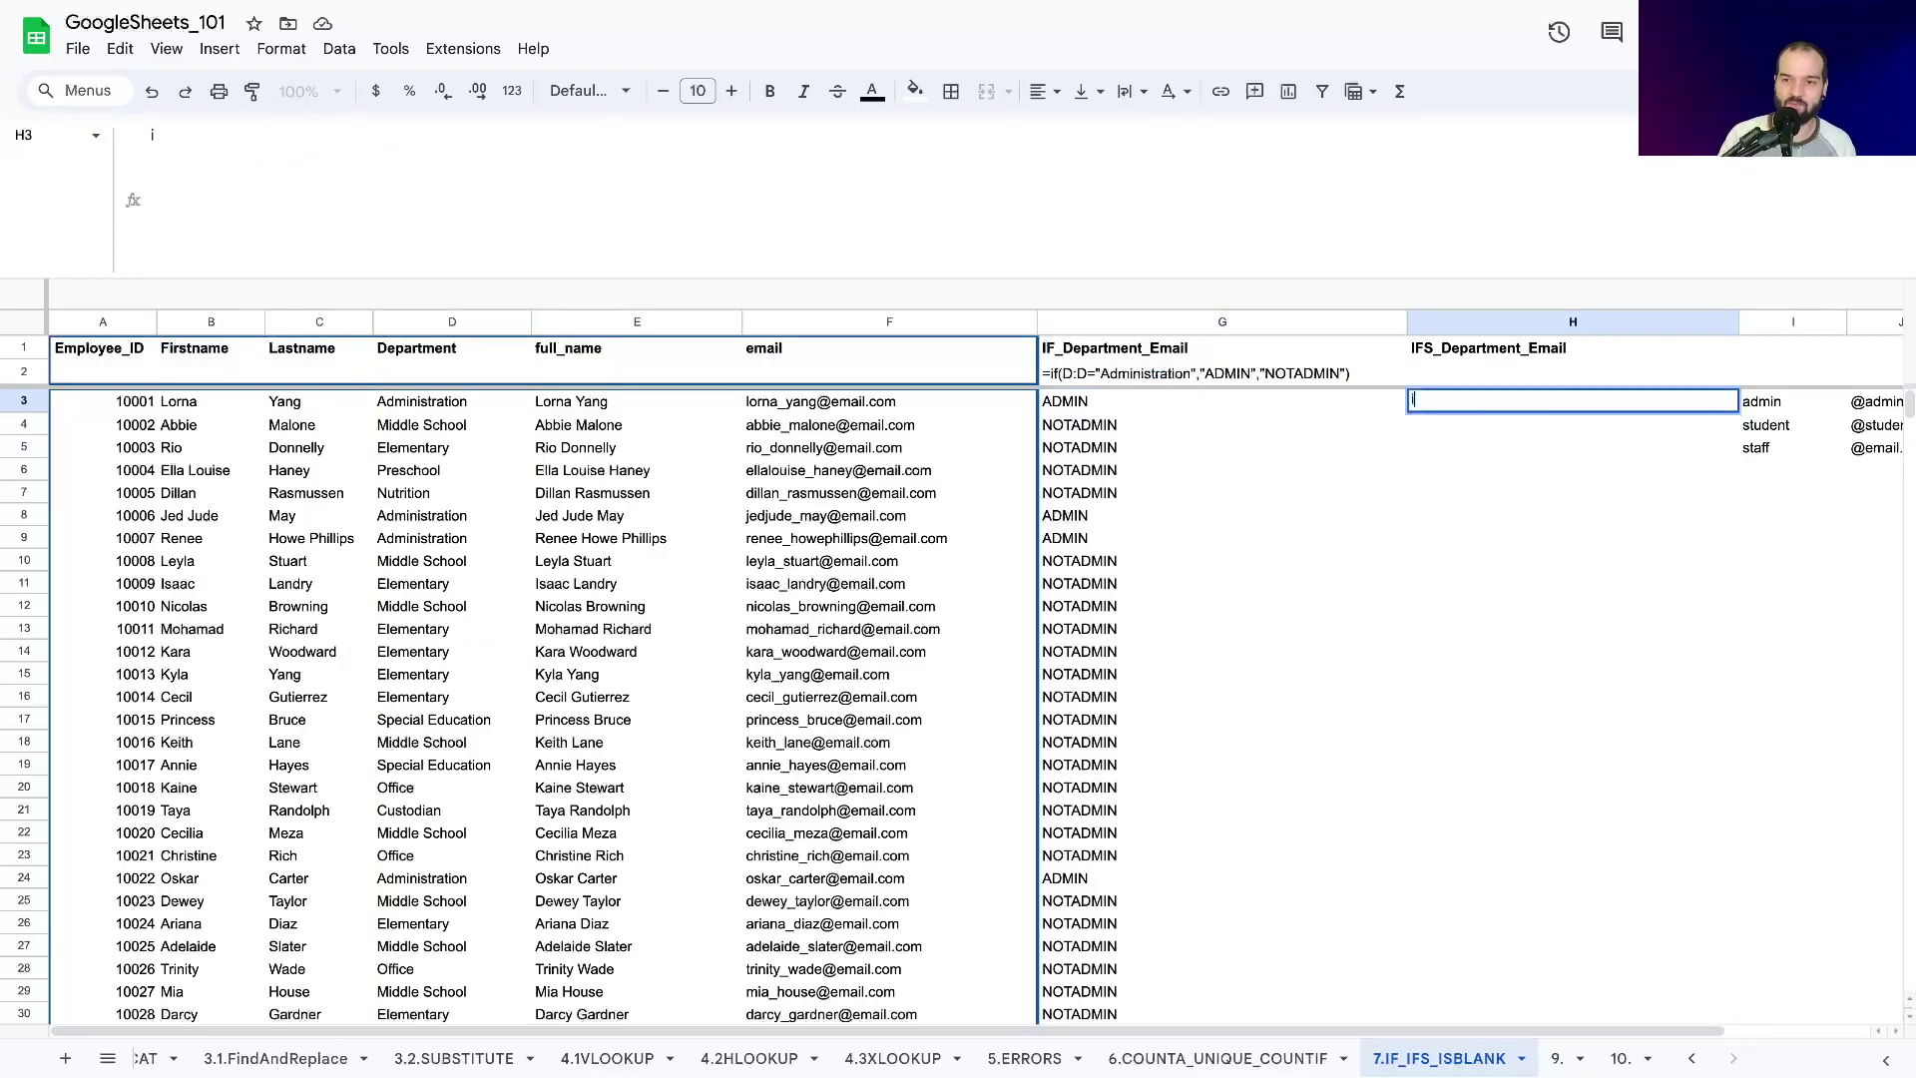
{"action": "type", "text": "=ifs("}
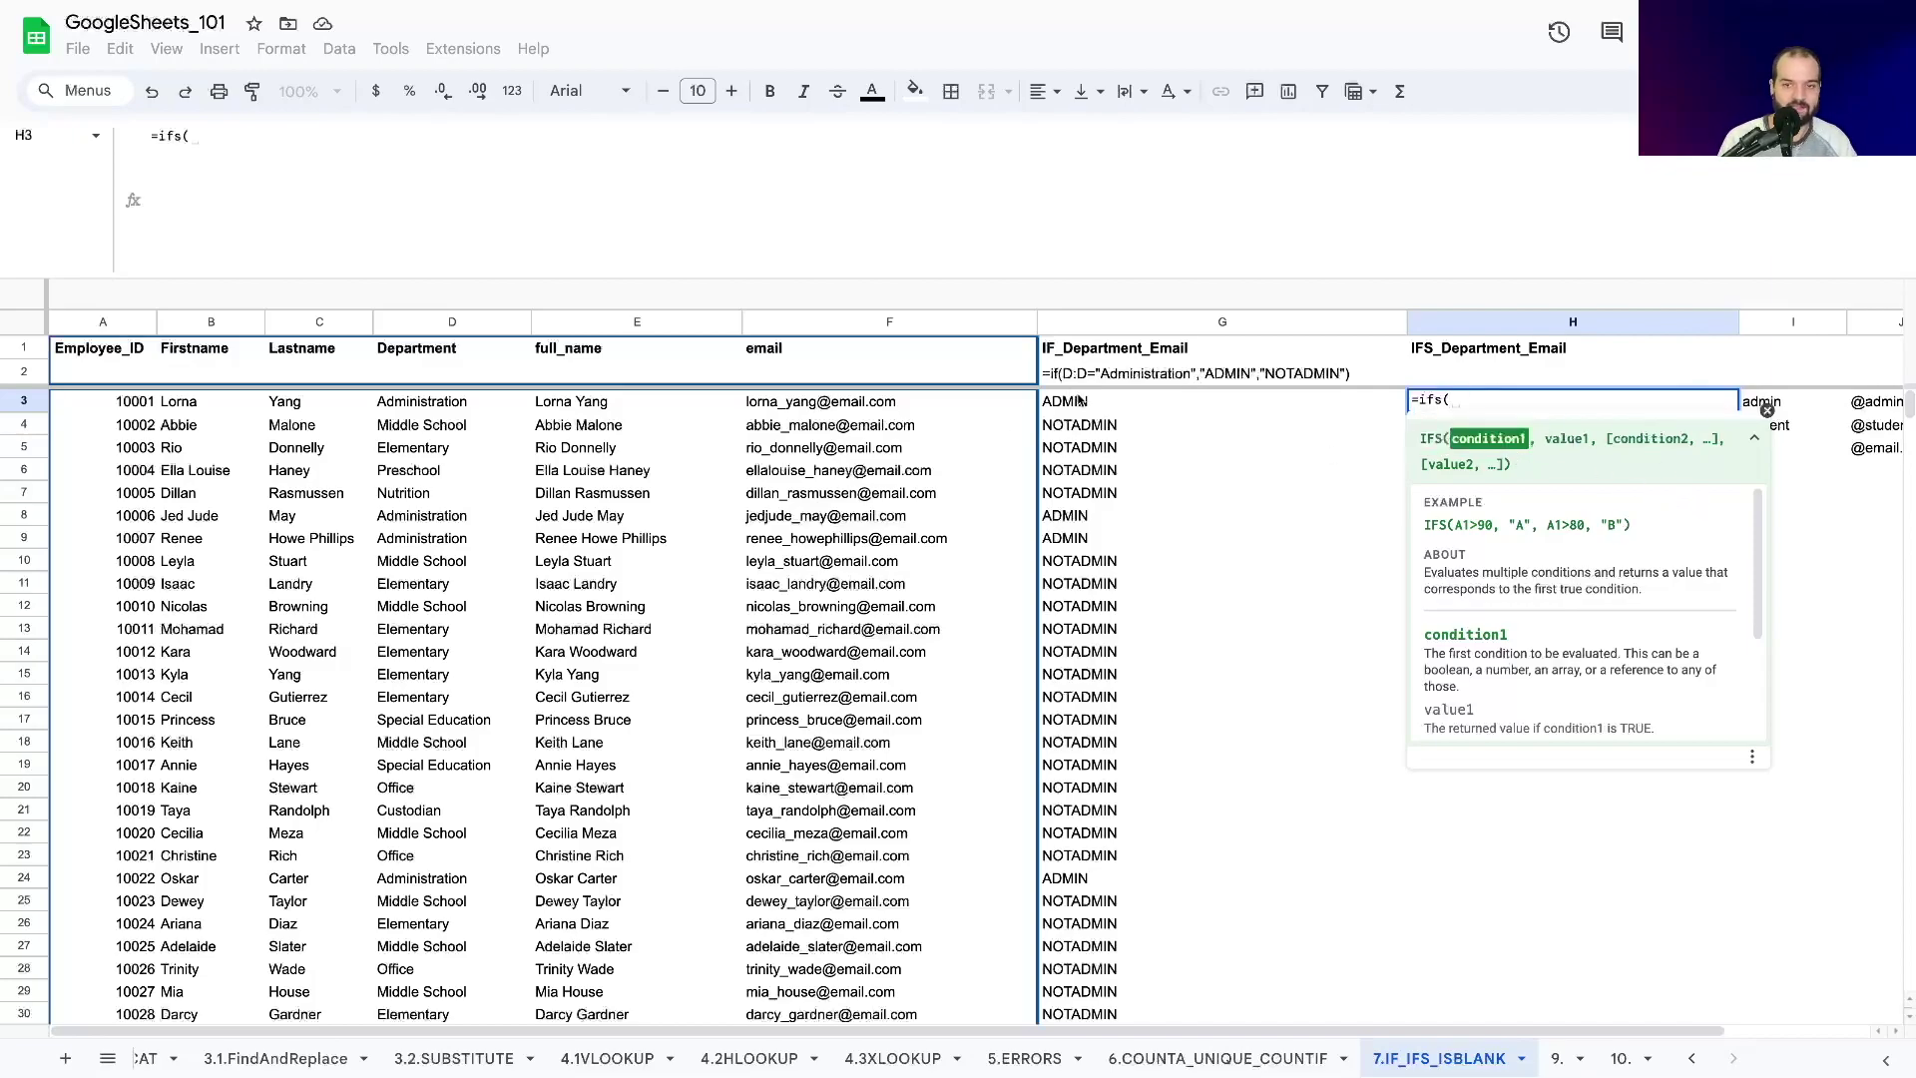
{"action": "left_click", "coordinate": [437, 325]}
{"action": "type", "text": "="}
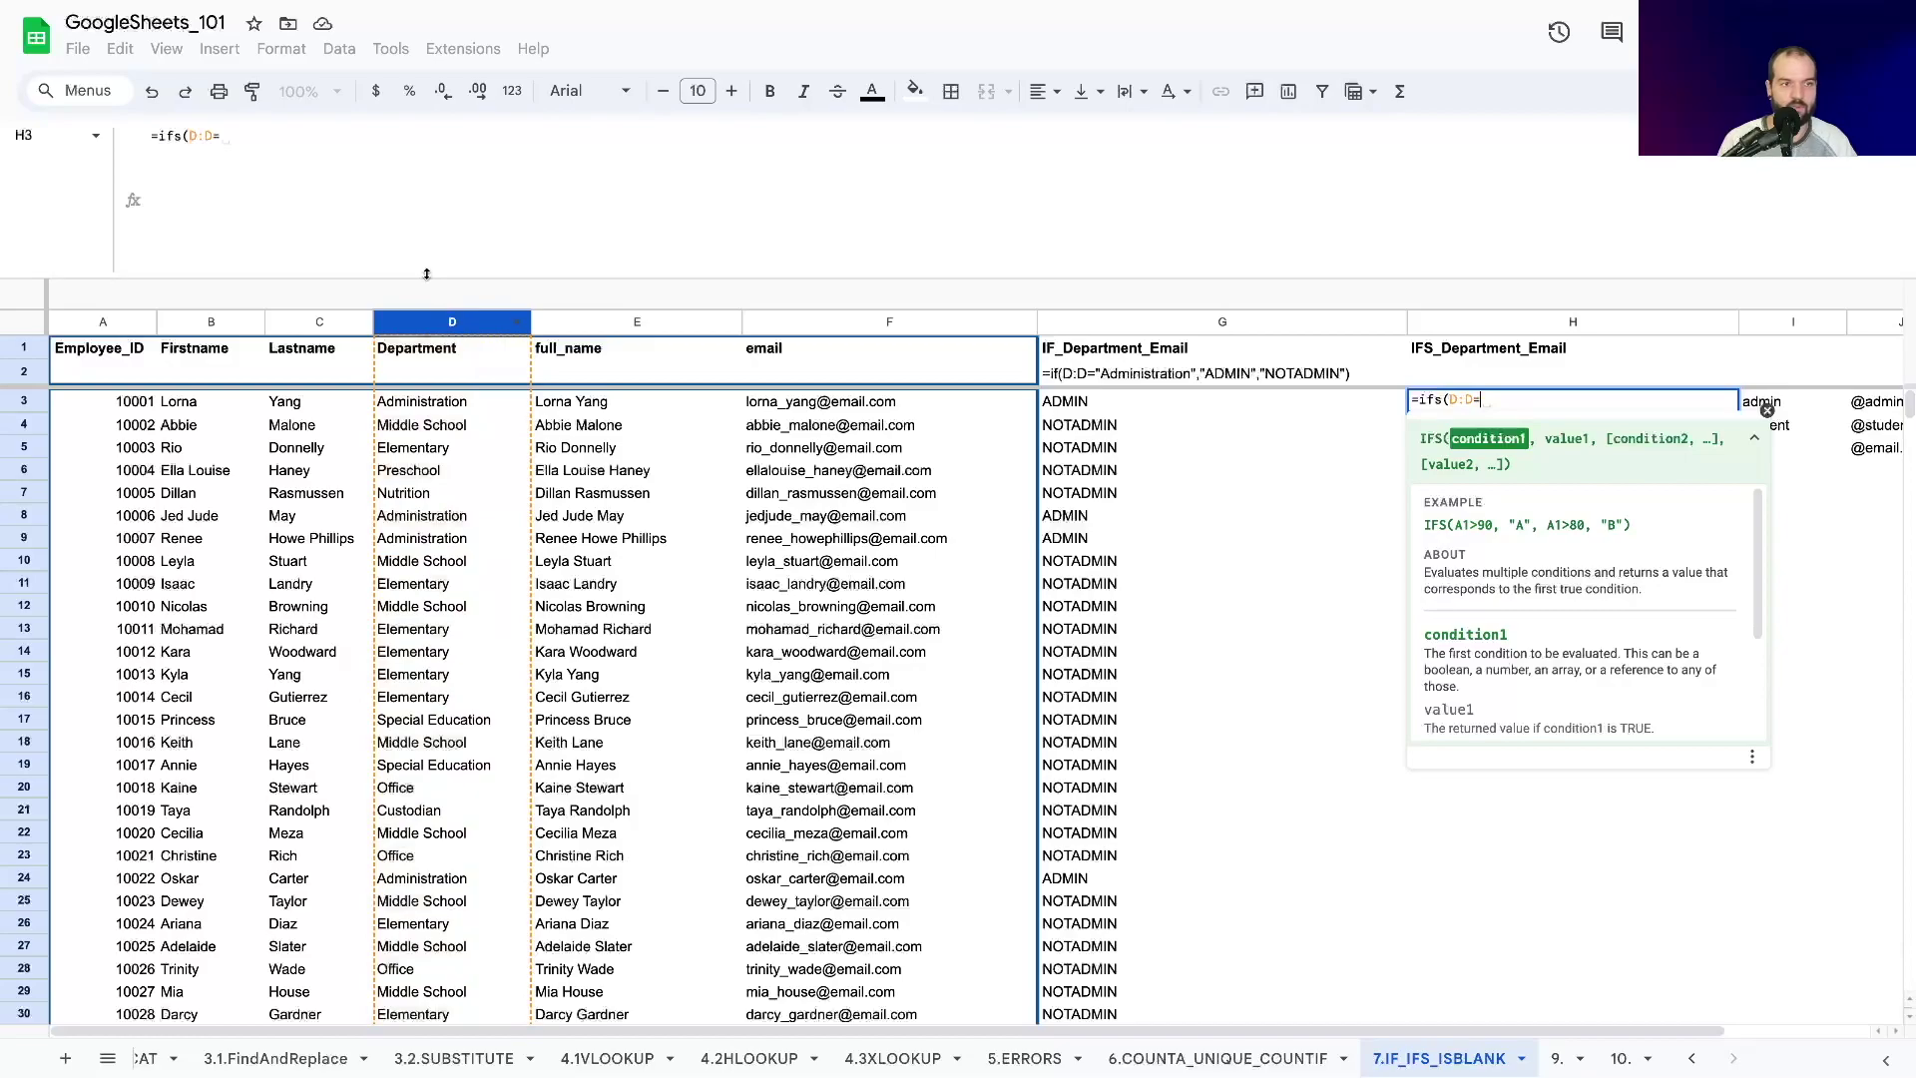
{"action": "type", "text": "\"admin"}
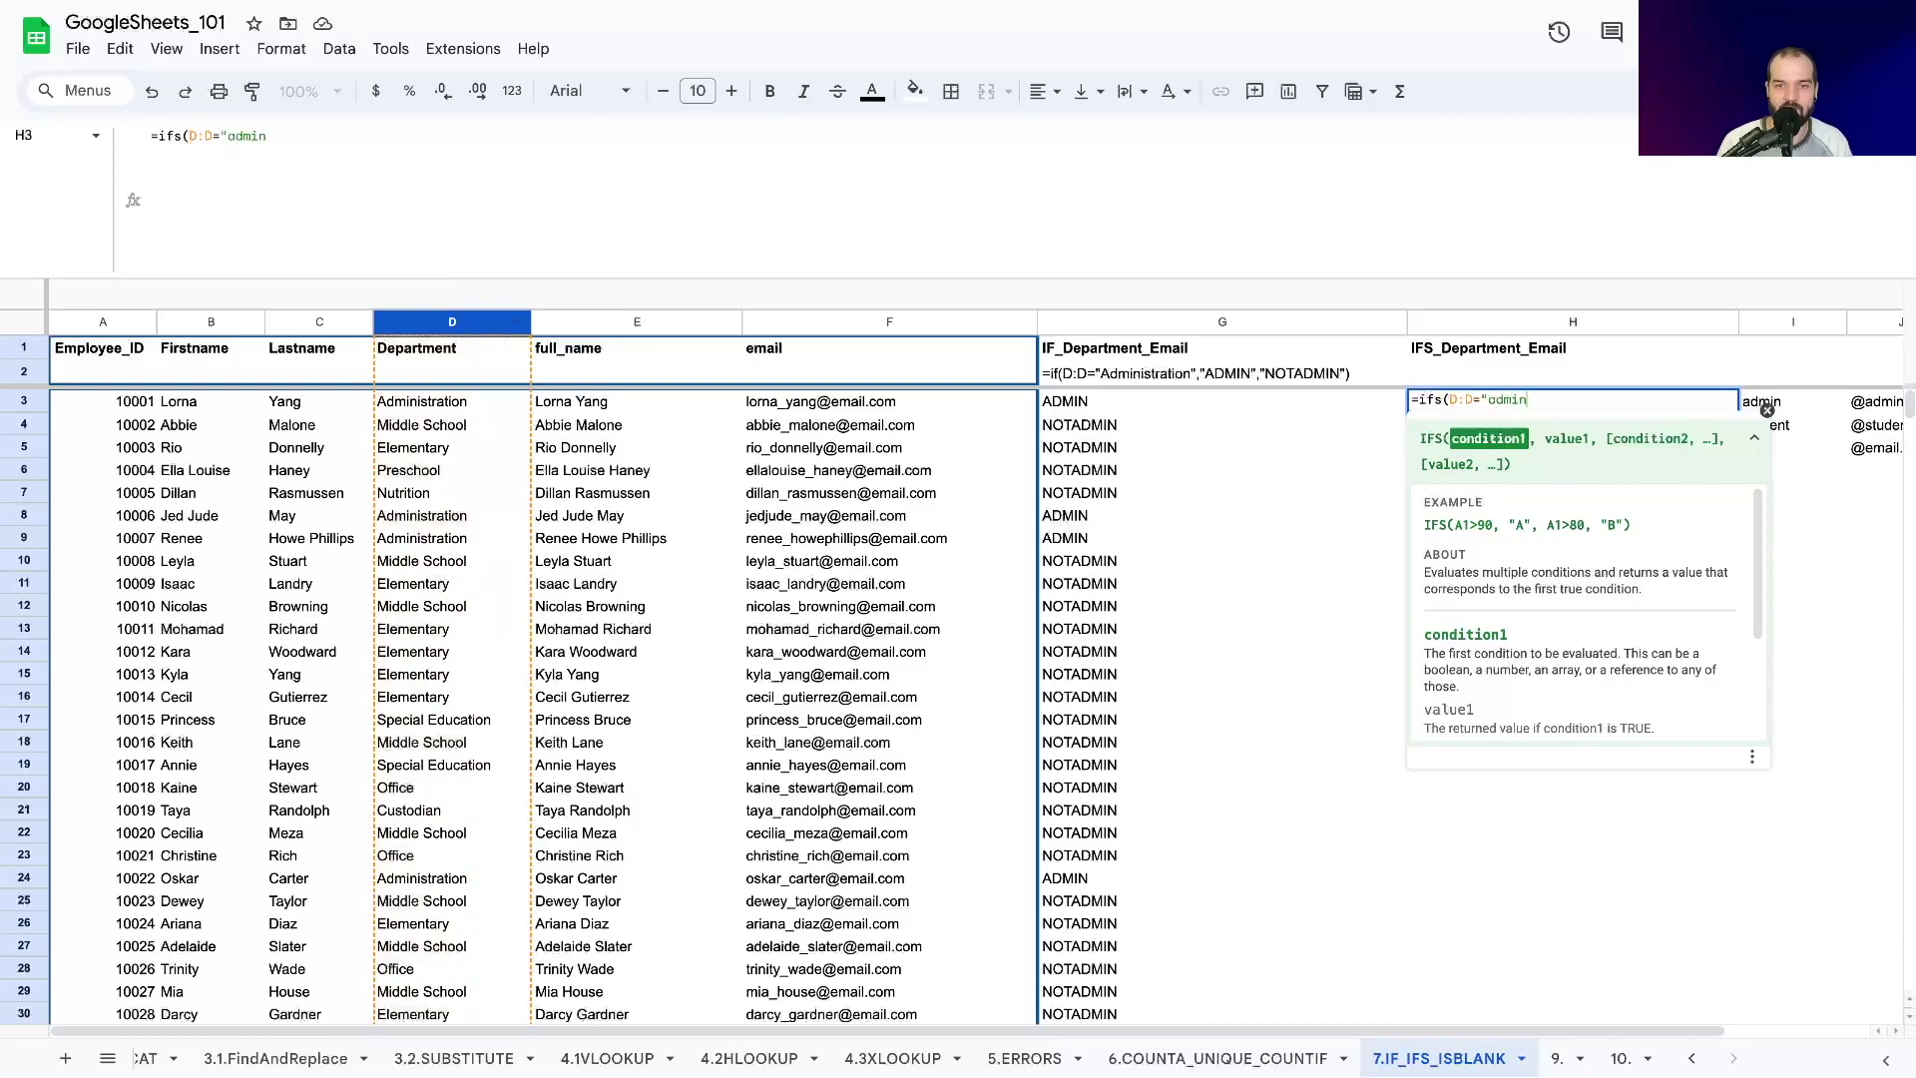
{"action": "type", "text": "istoration\""}
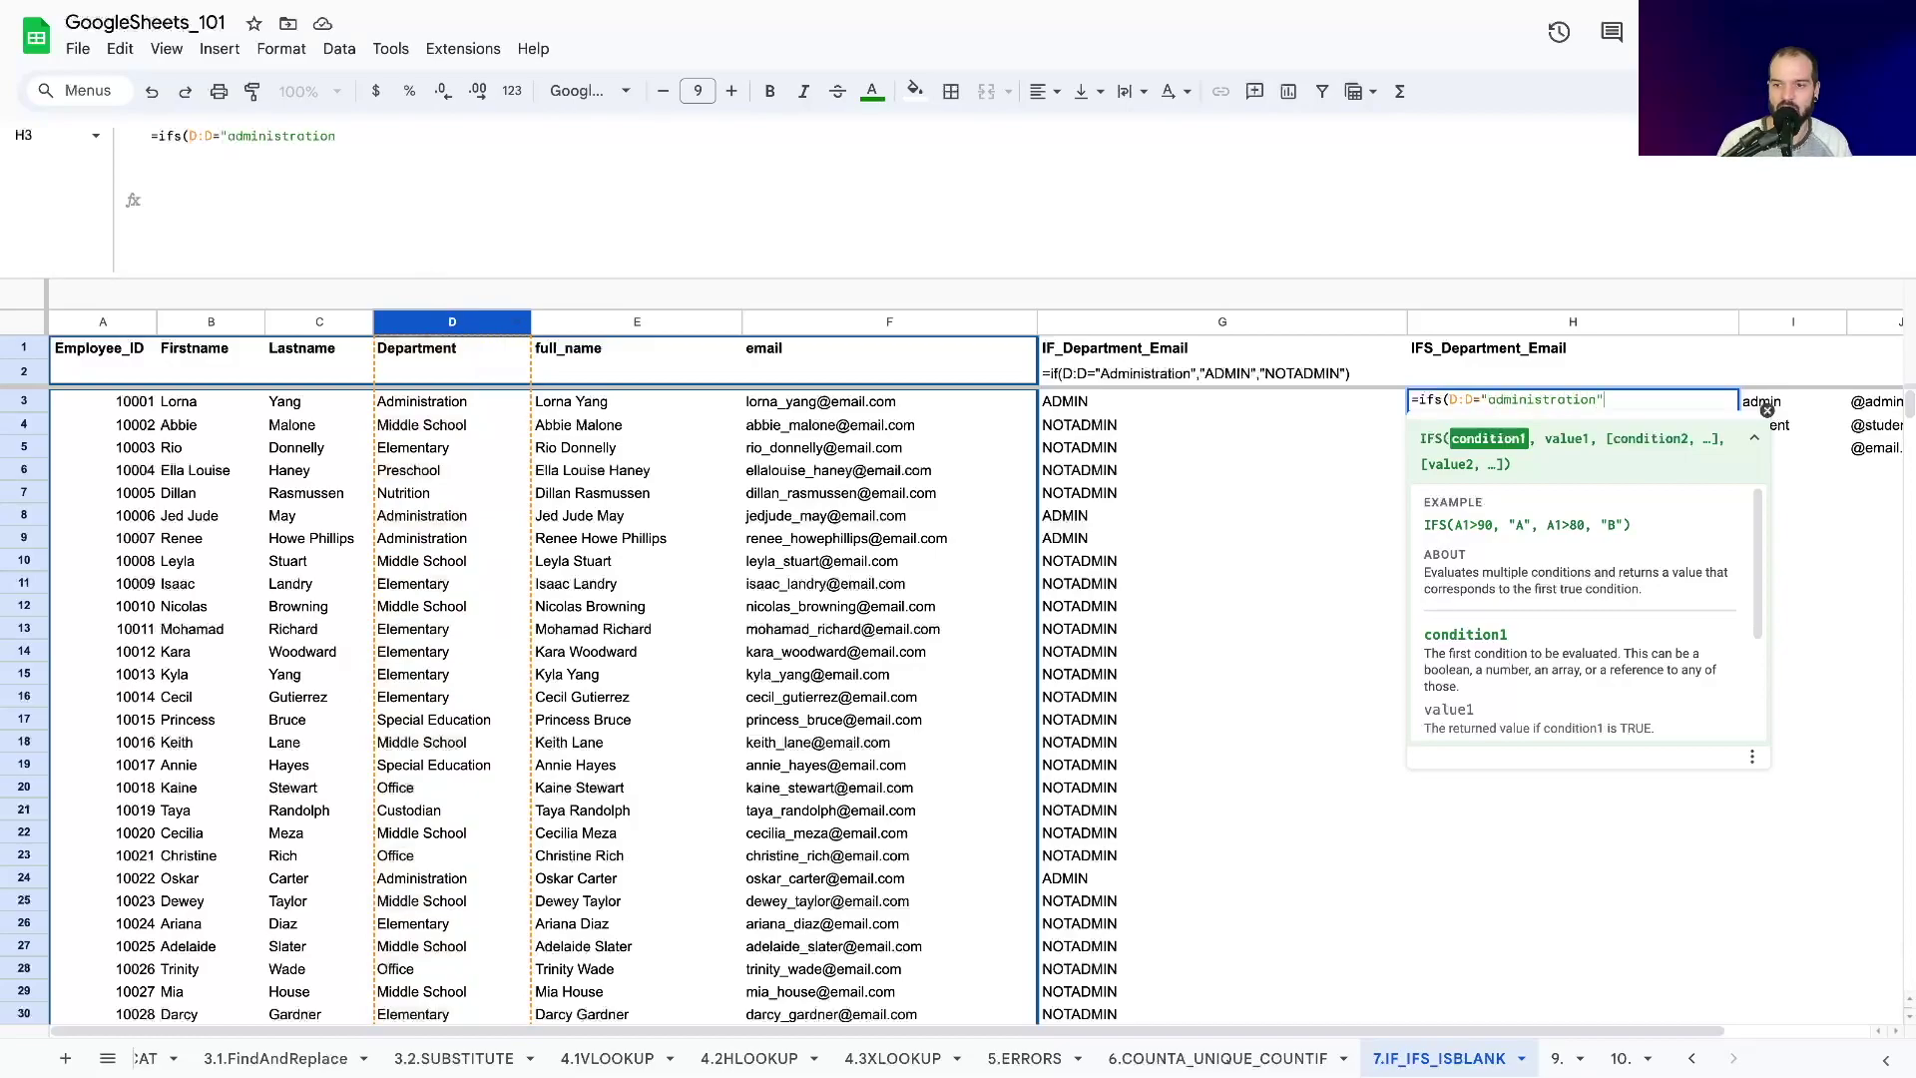
{"action": "type", "text": ",\""}
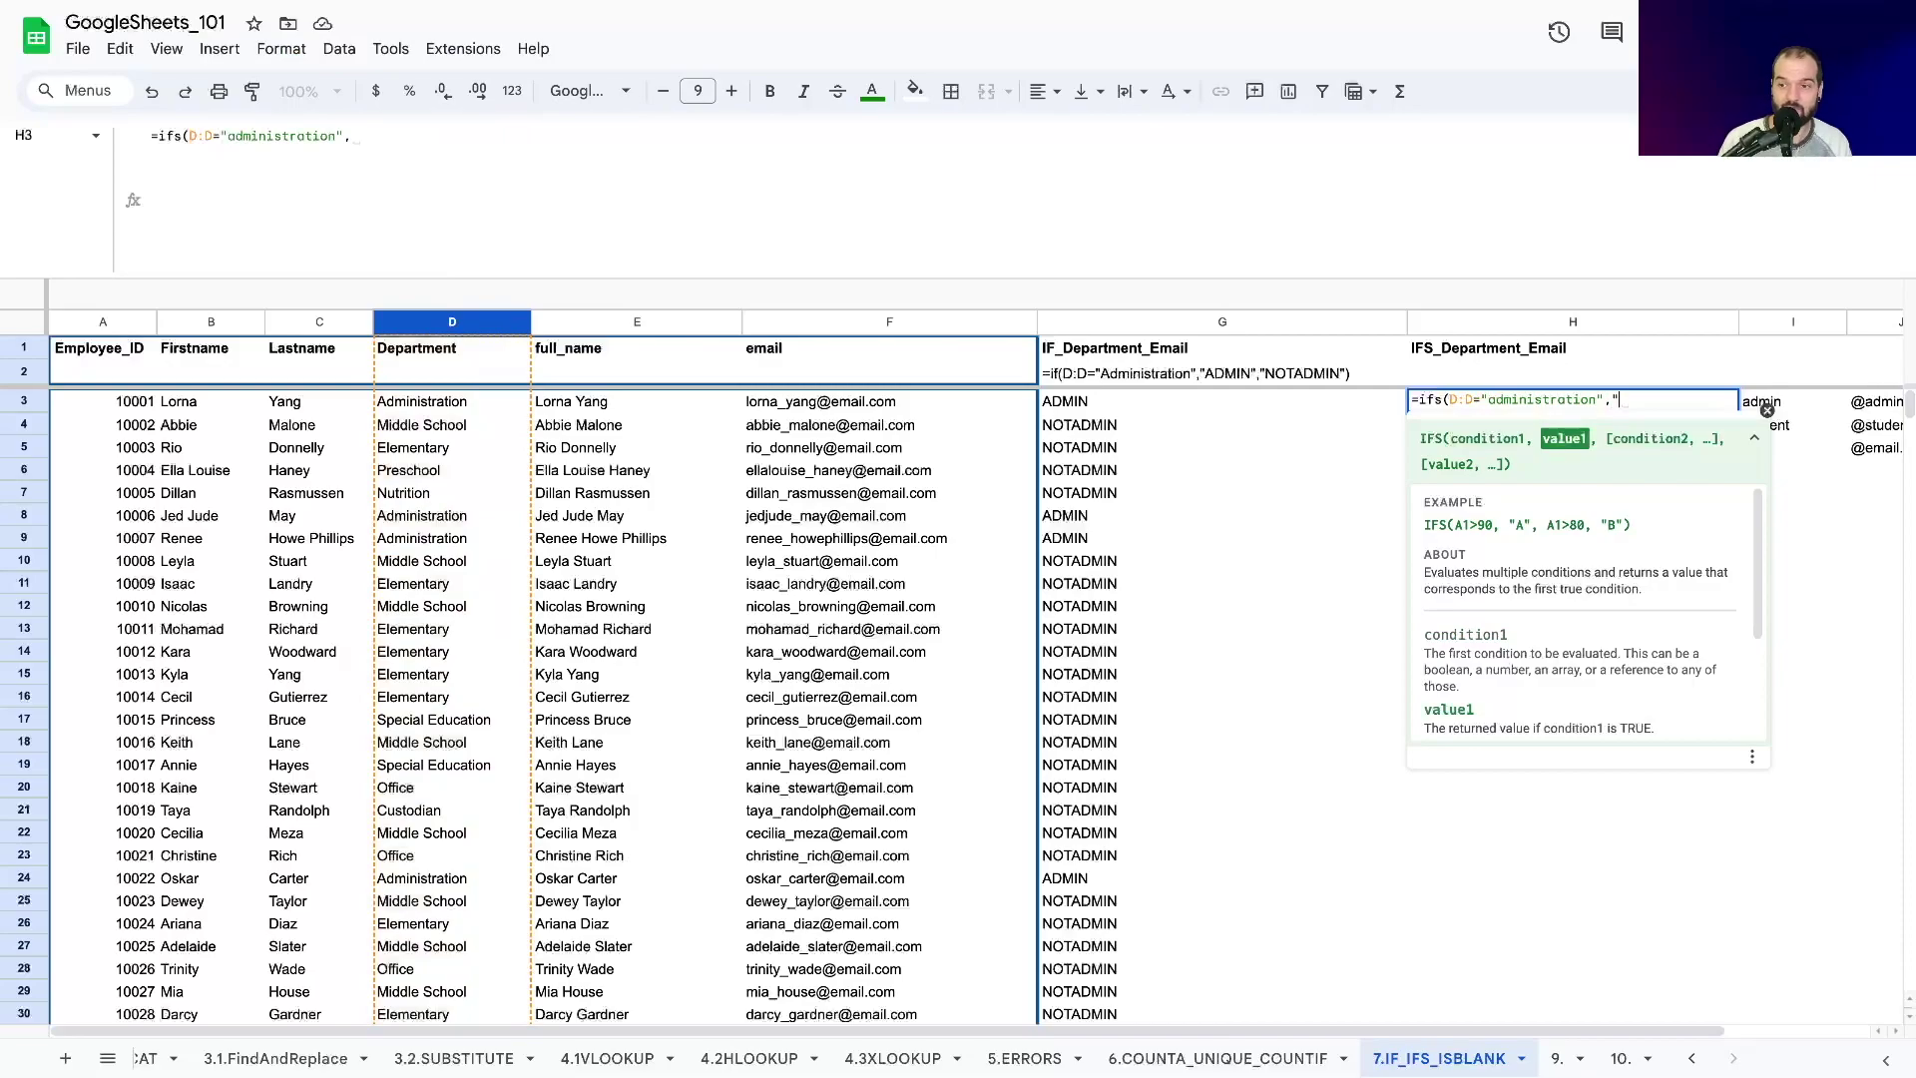
{"action": "type", "text": "ADMINEM"}
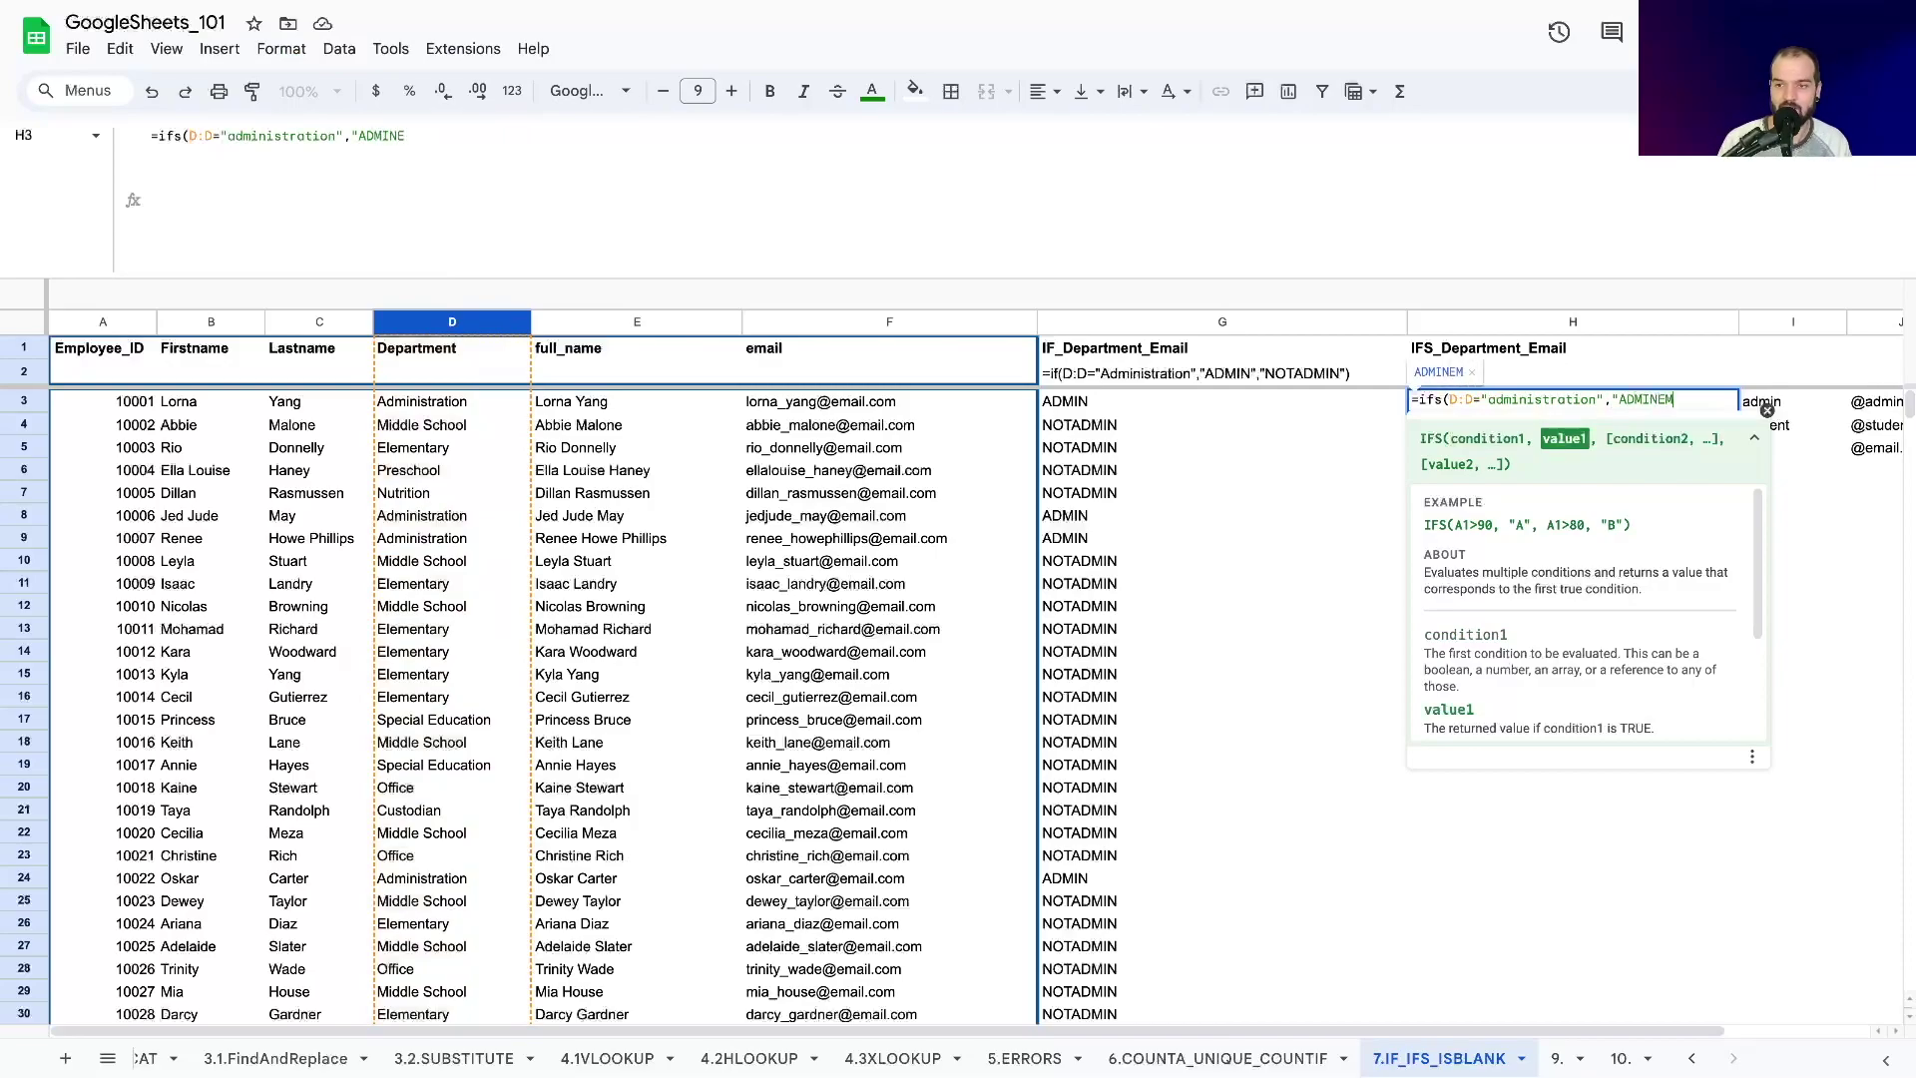
{"action": "type", "text": "AIL\","}
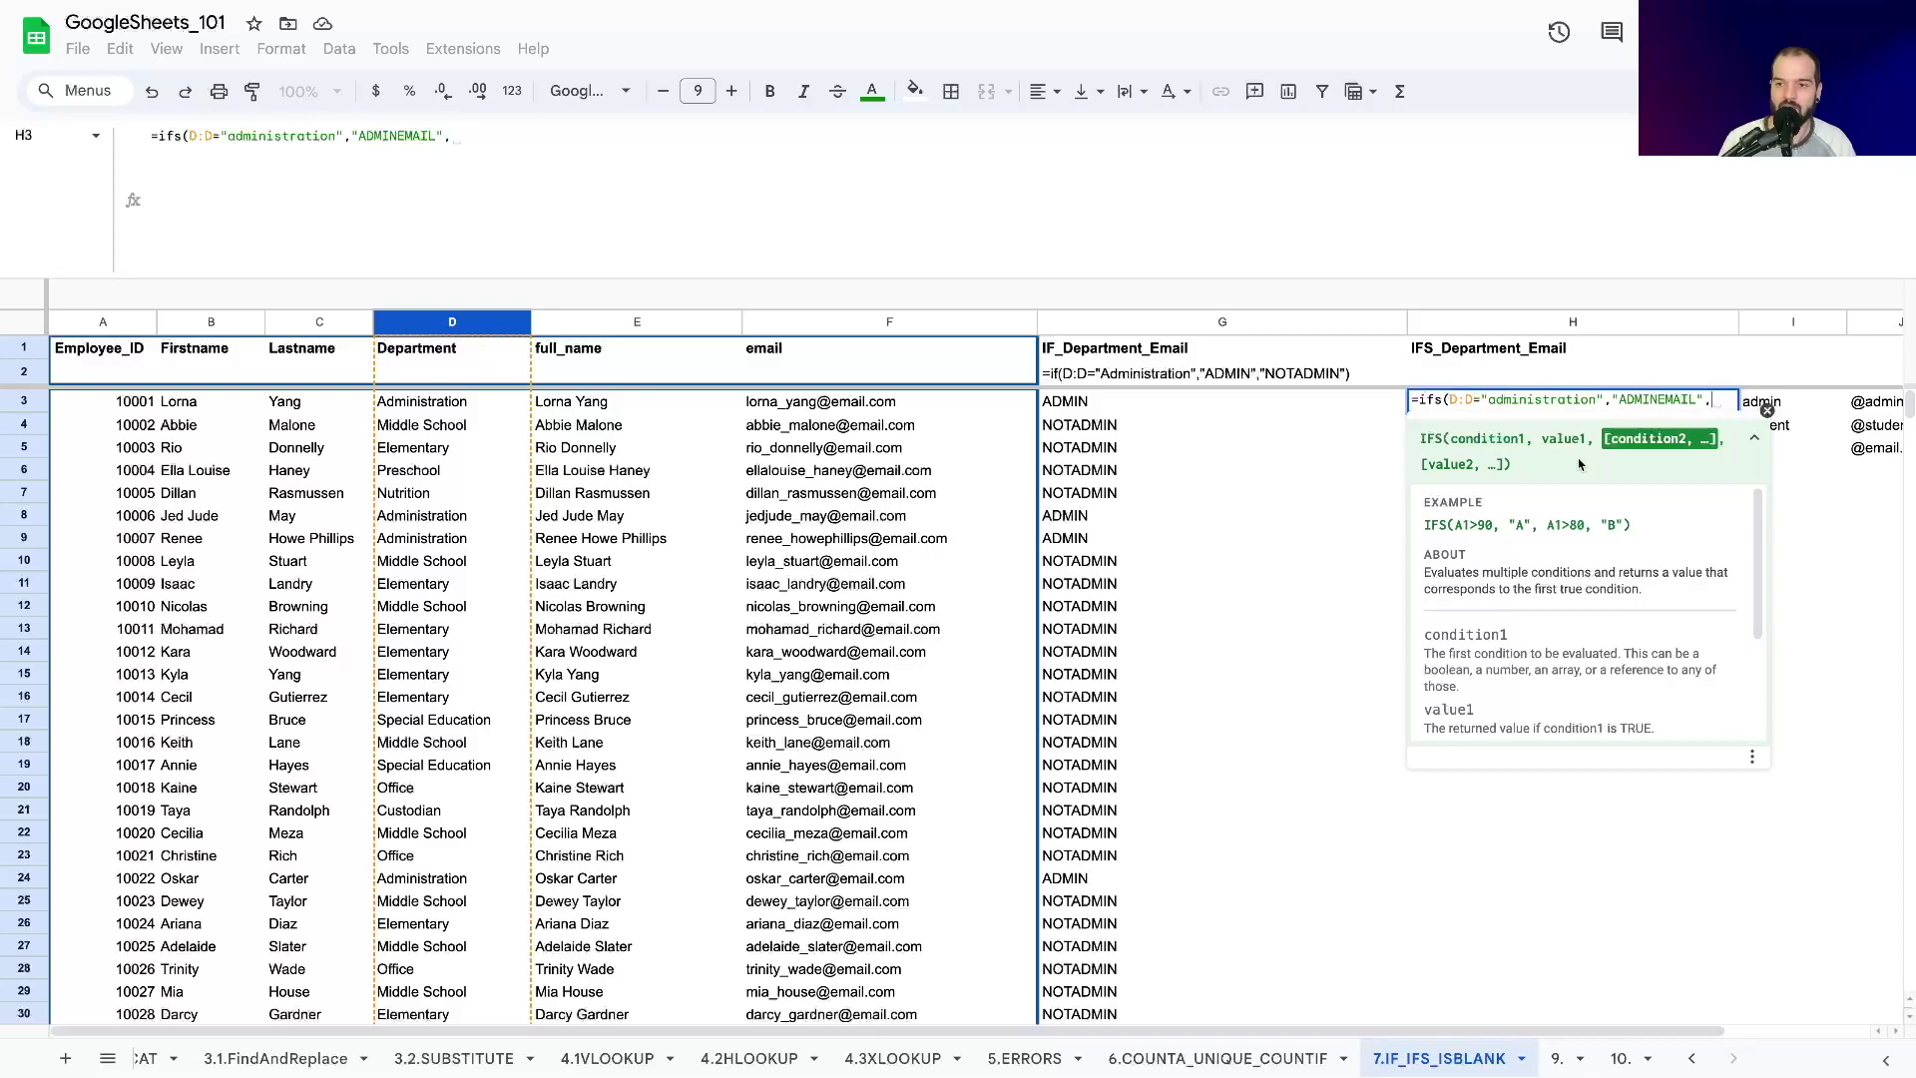
{"action": "left_click_drag", "start_coordinate": [1603, 400], "coordinate": [1450, 399]}
Paste a copy of the condition as D:D="Student" and add D:D<>"","STAFFEMAIL").
{"action": "key", "text": "ctrl+c"}
{"action": "left_click", "coordinate": [1727, 399]}
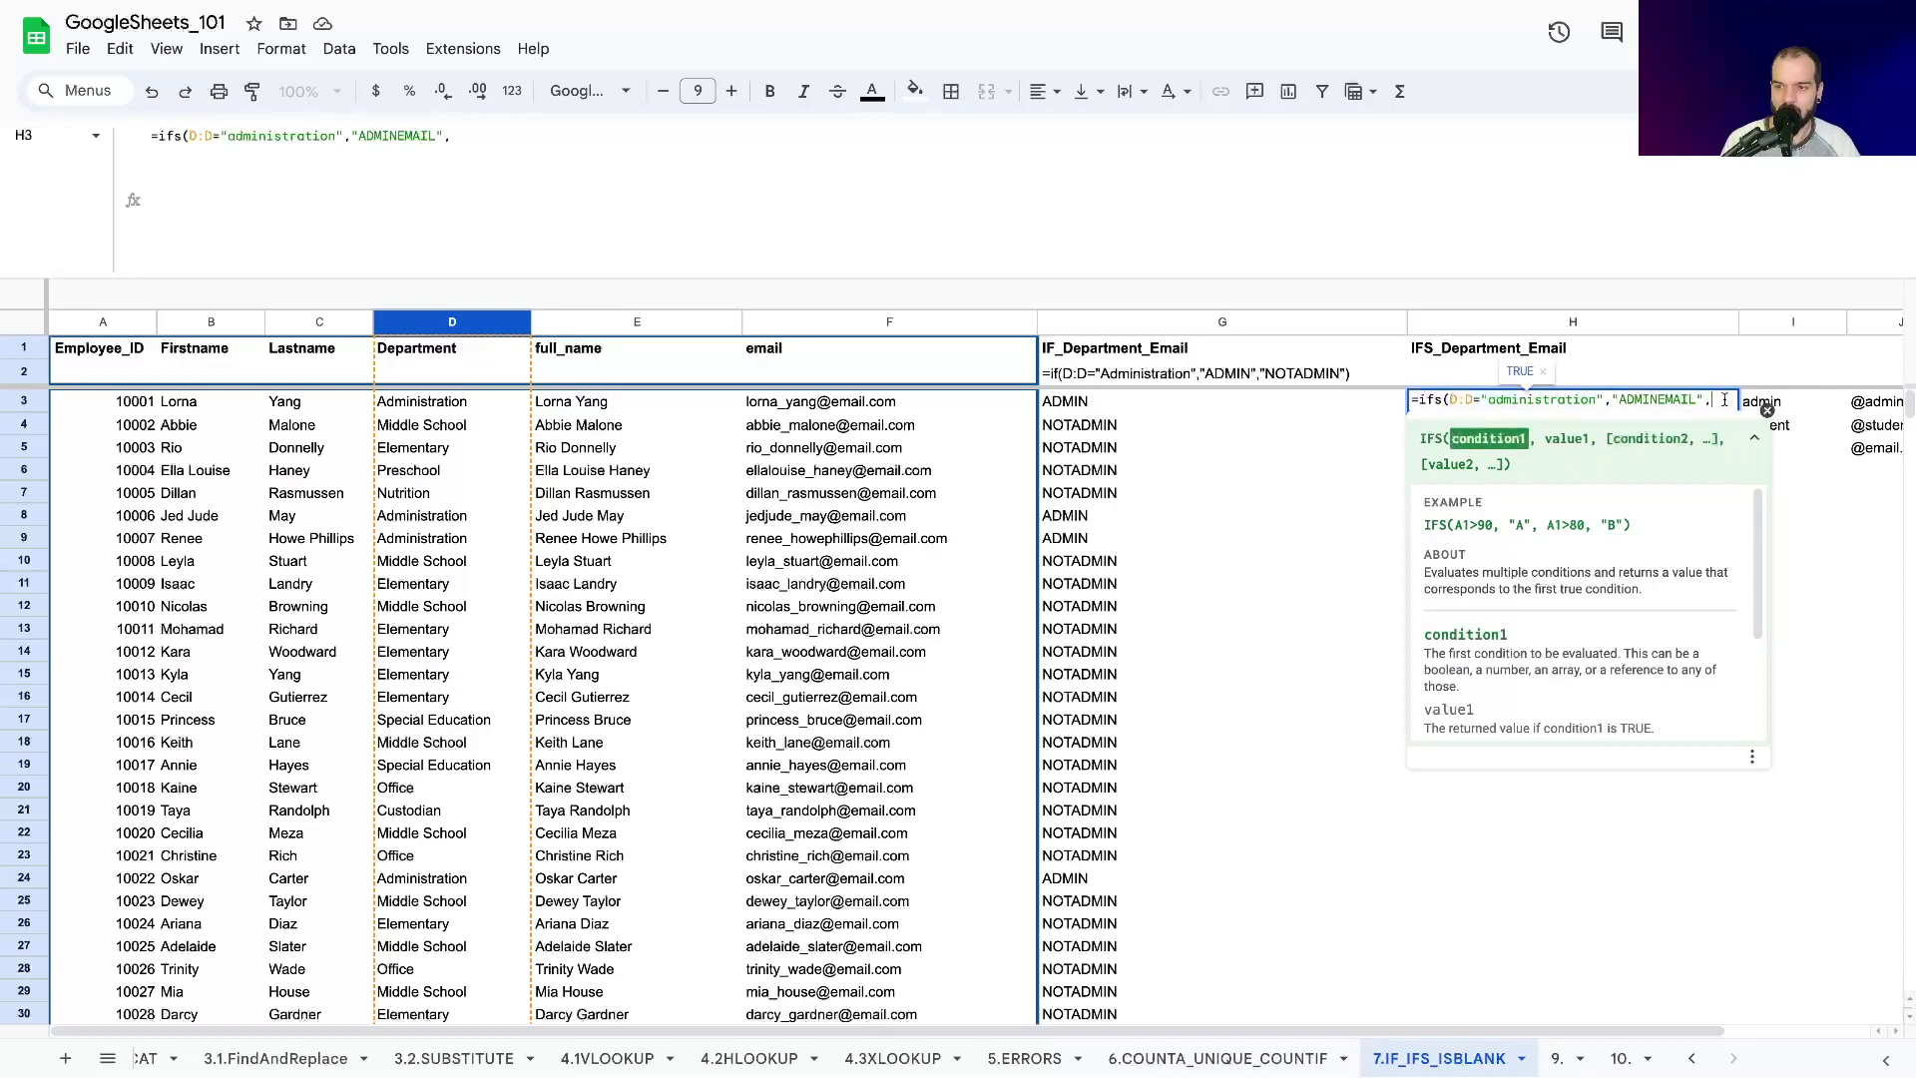
{"action": "key", "text": "ctrl+v"}
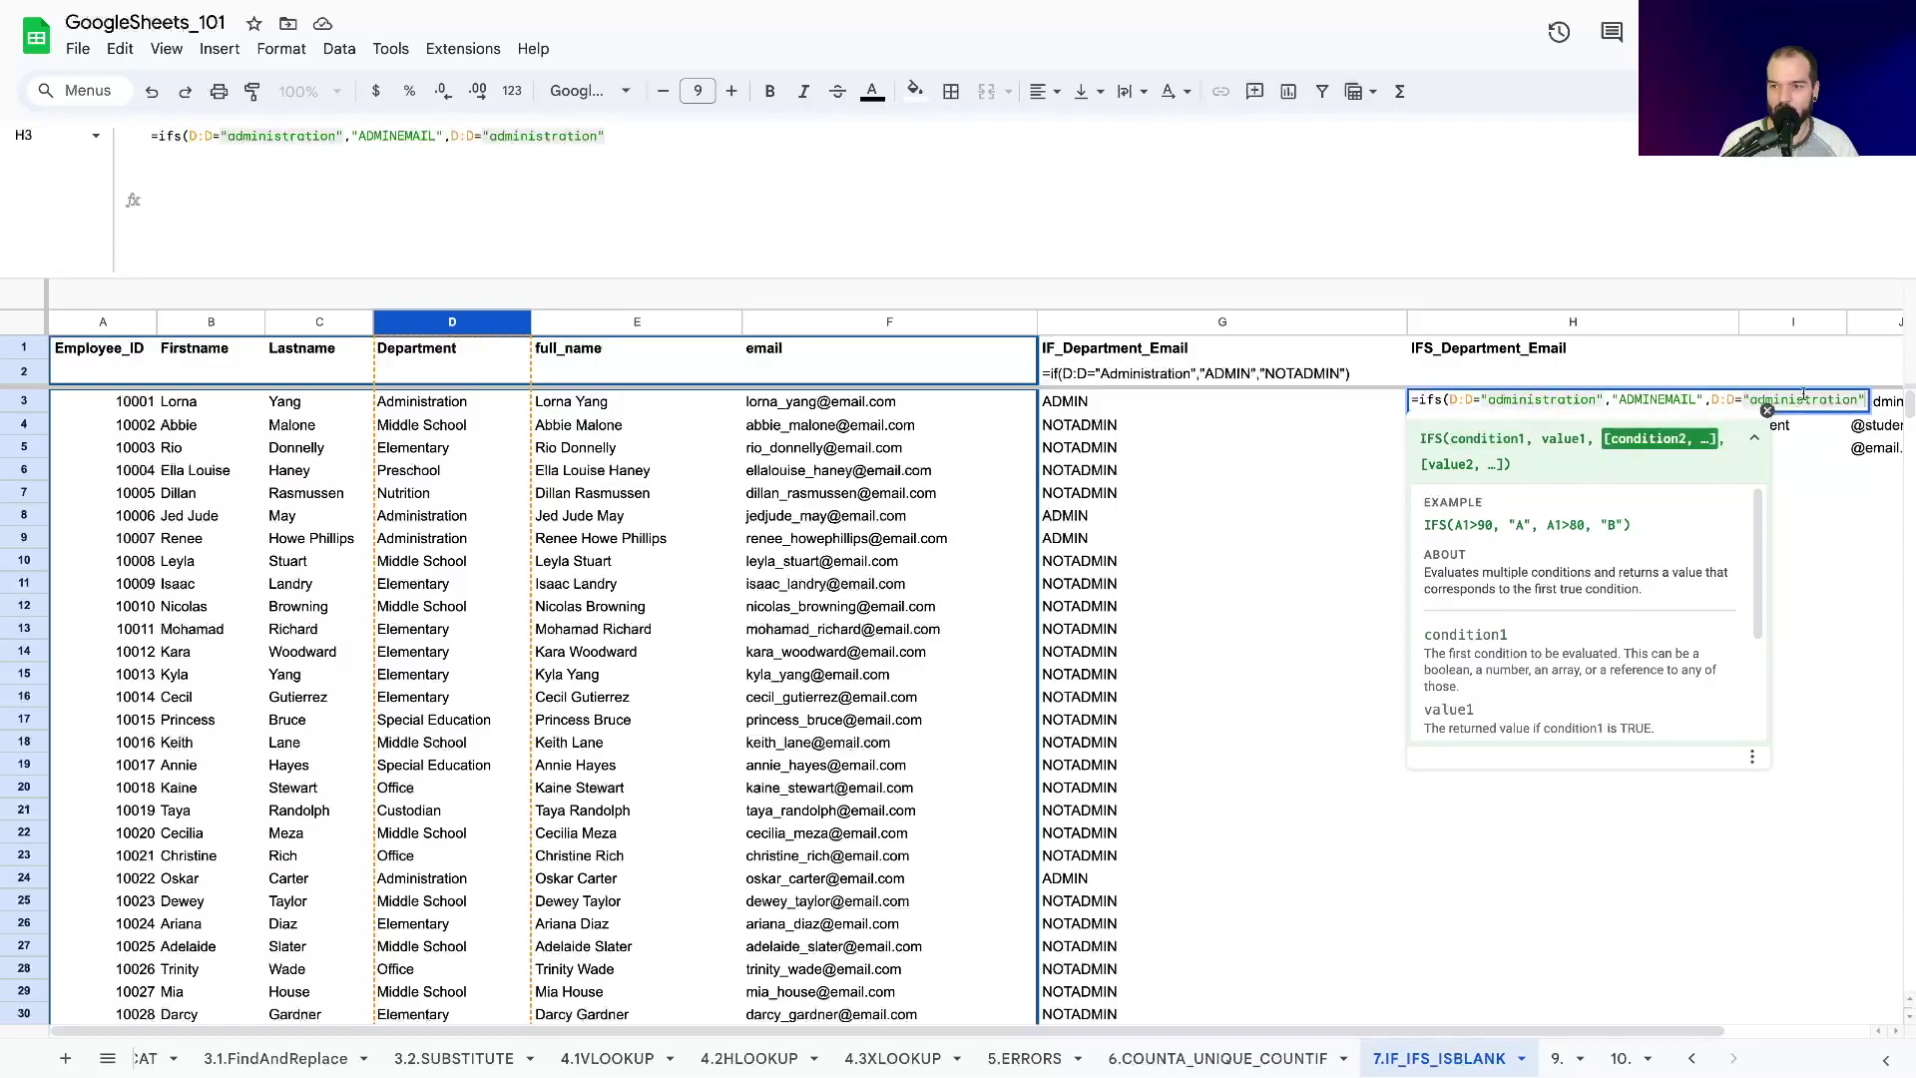
{"action": "double_click", "coordinate": [1802, 398]}
{"action": "key", "text": "BackSpace"}
{"action": "type", "text": "S"}
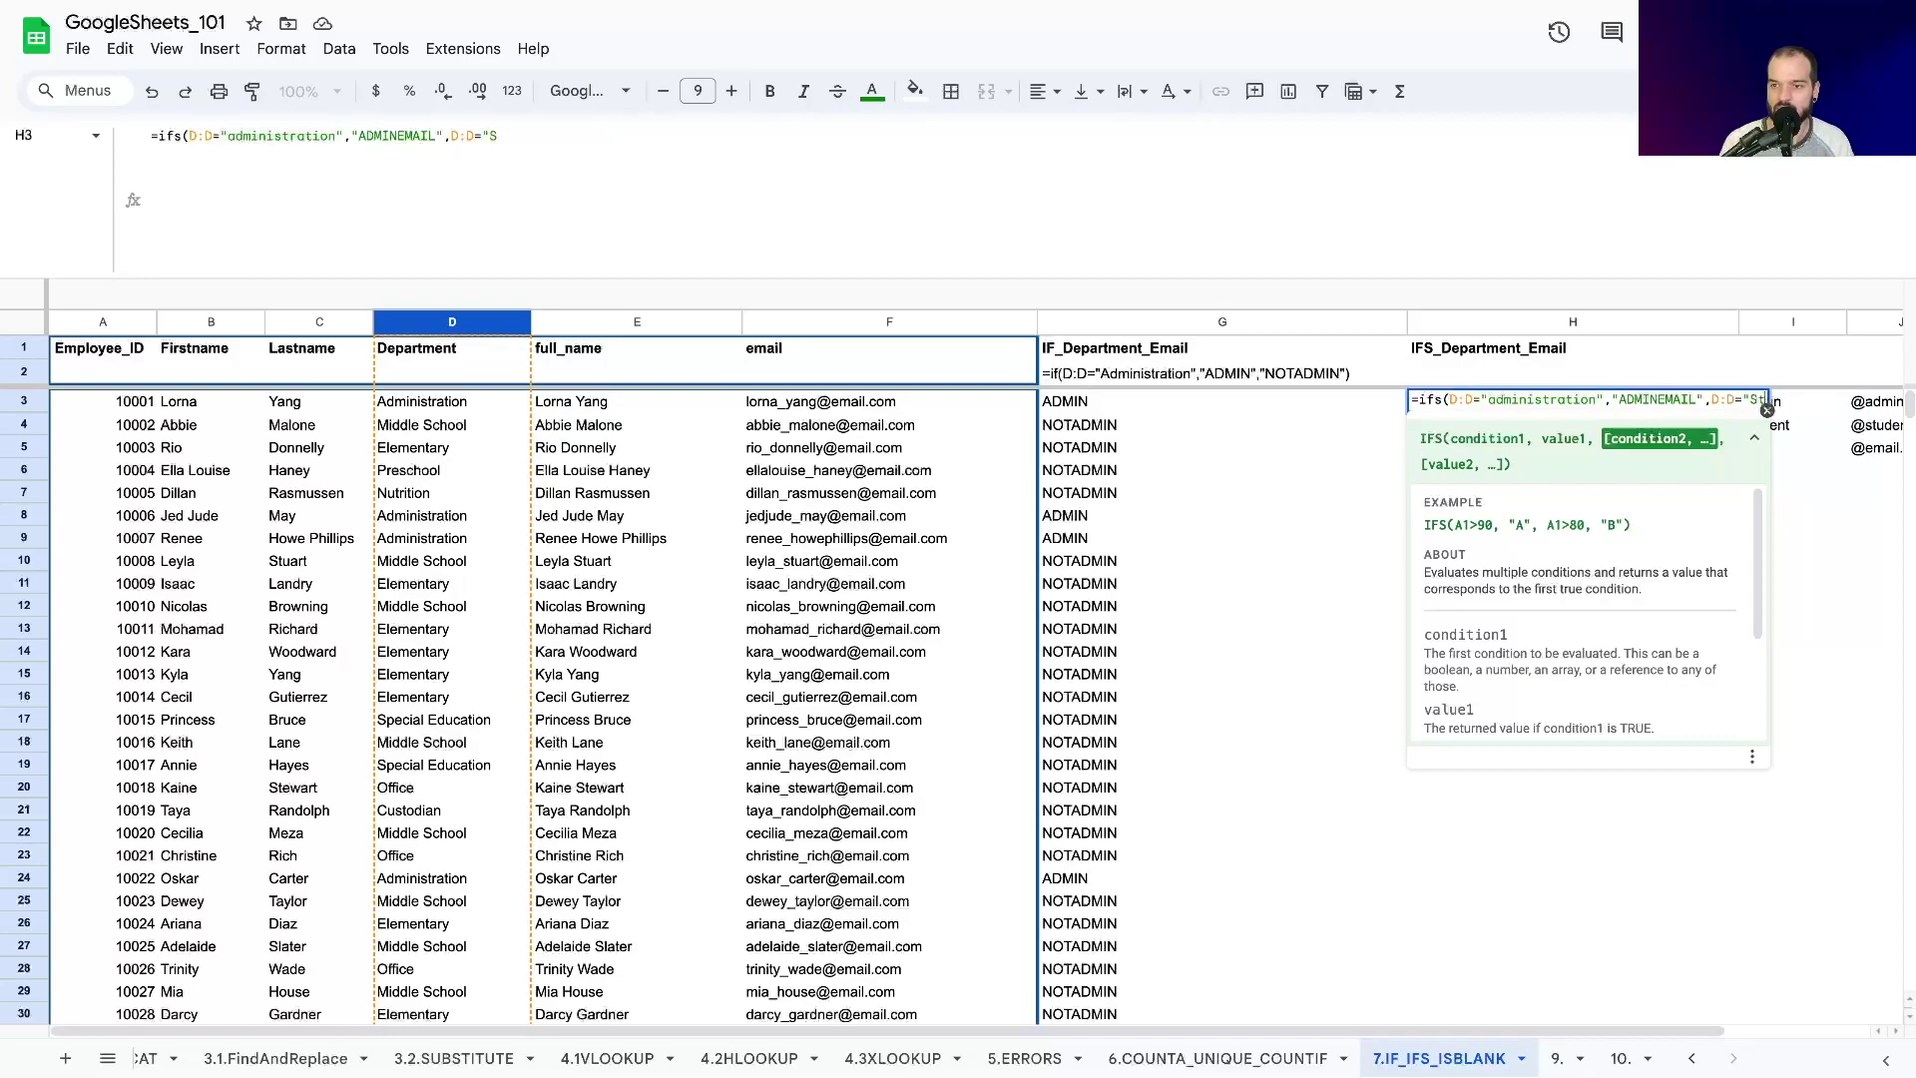
{"action": "type", "text": "tudent\","}
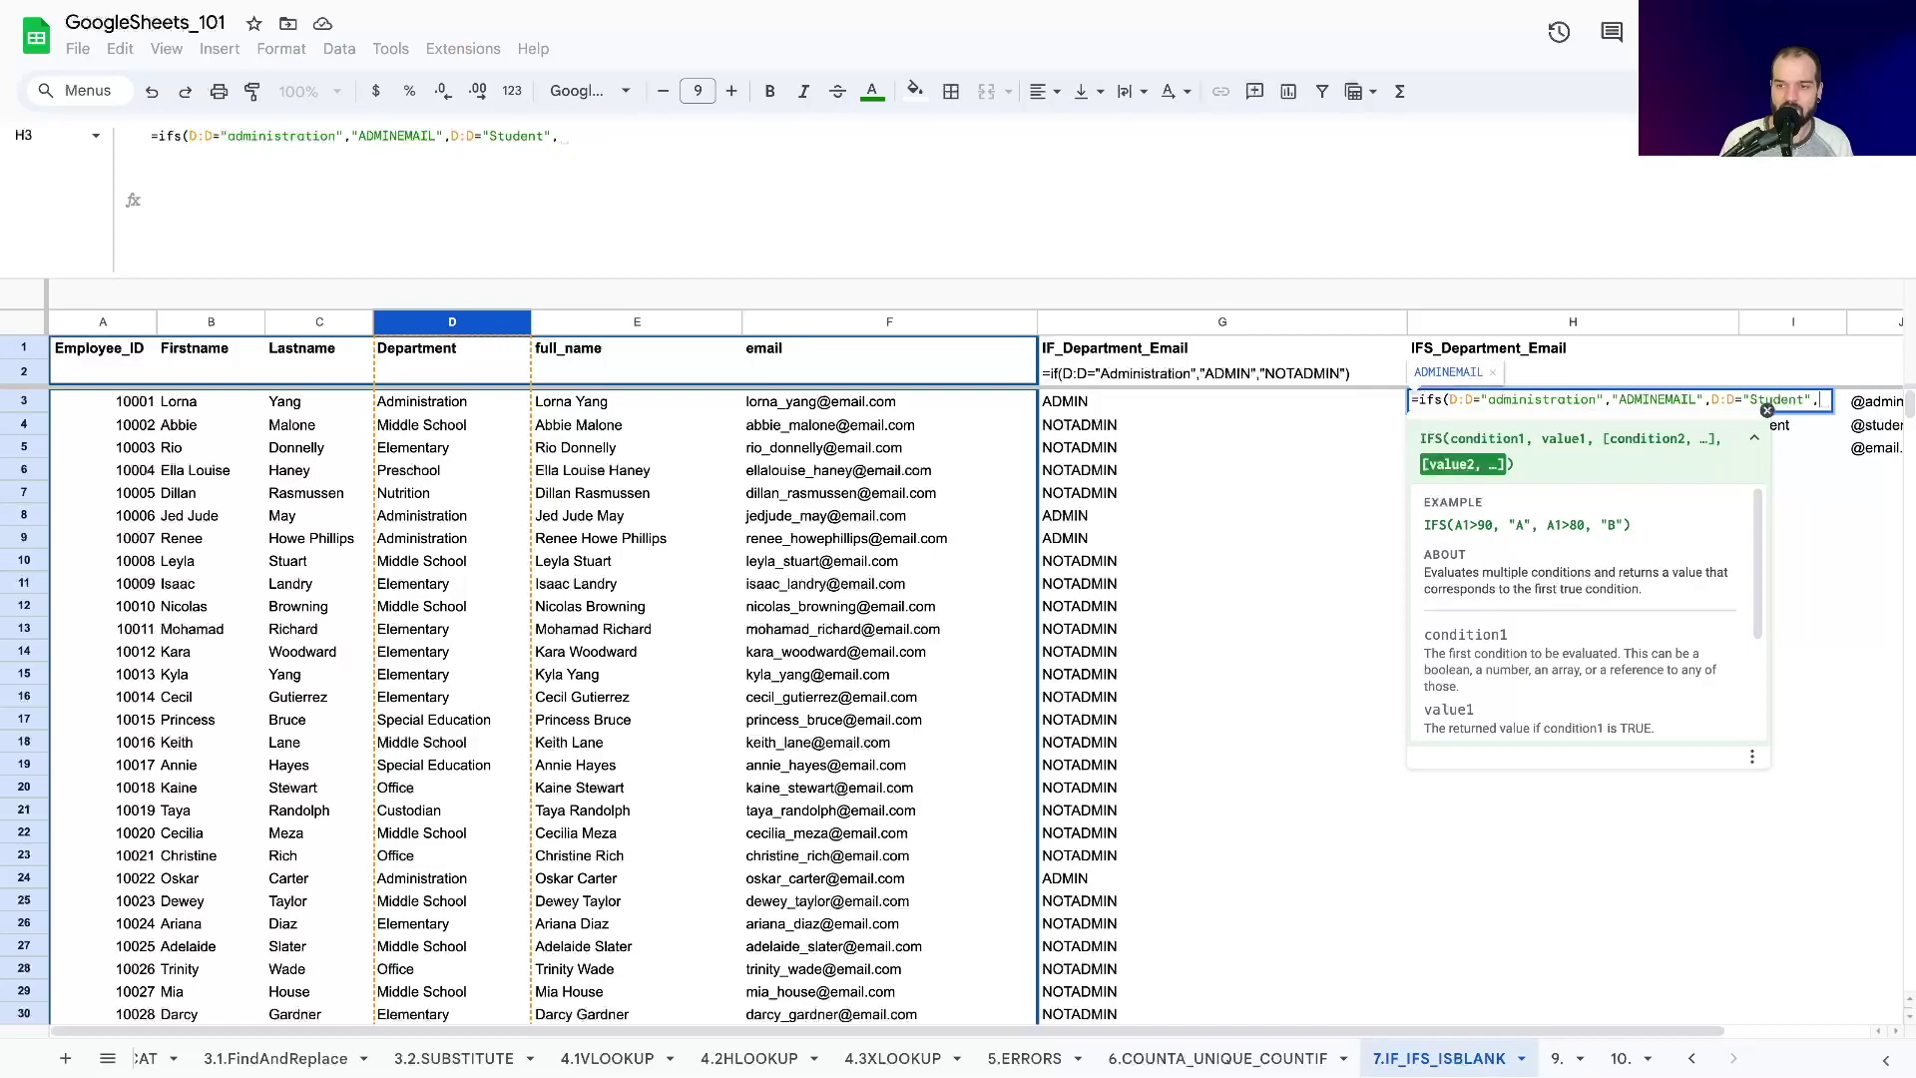
{"action": "type", "text": "D:D"}
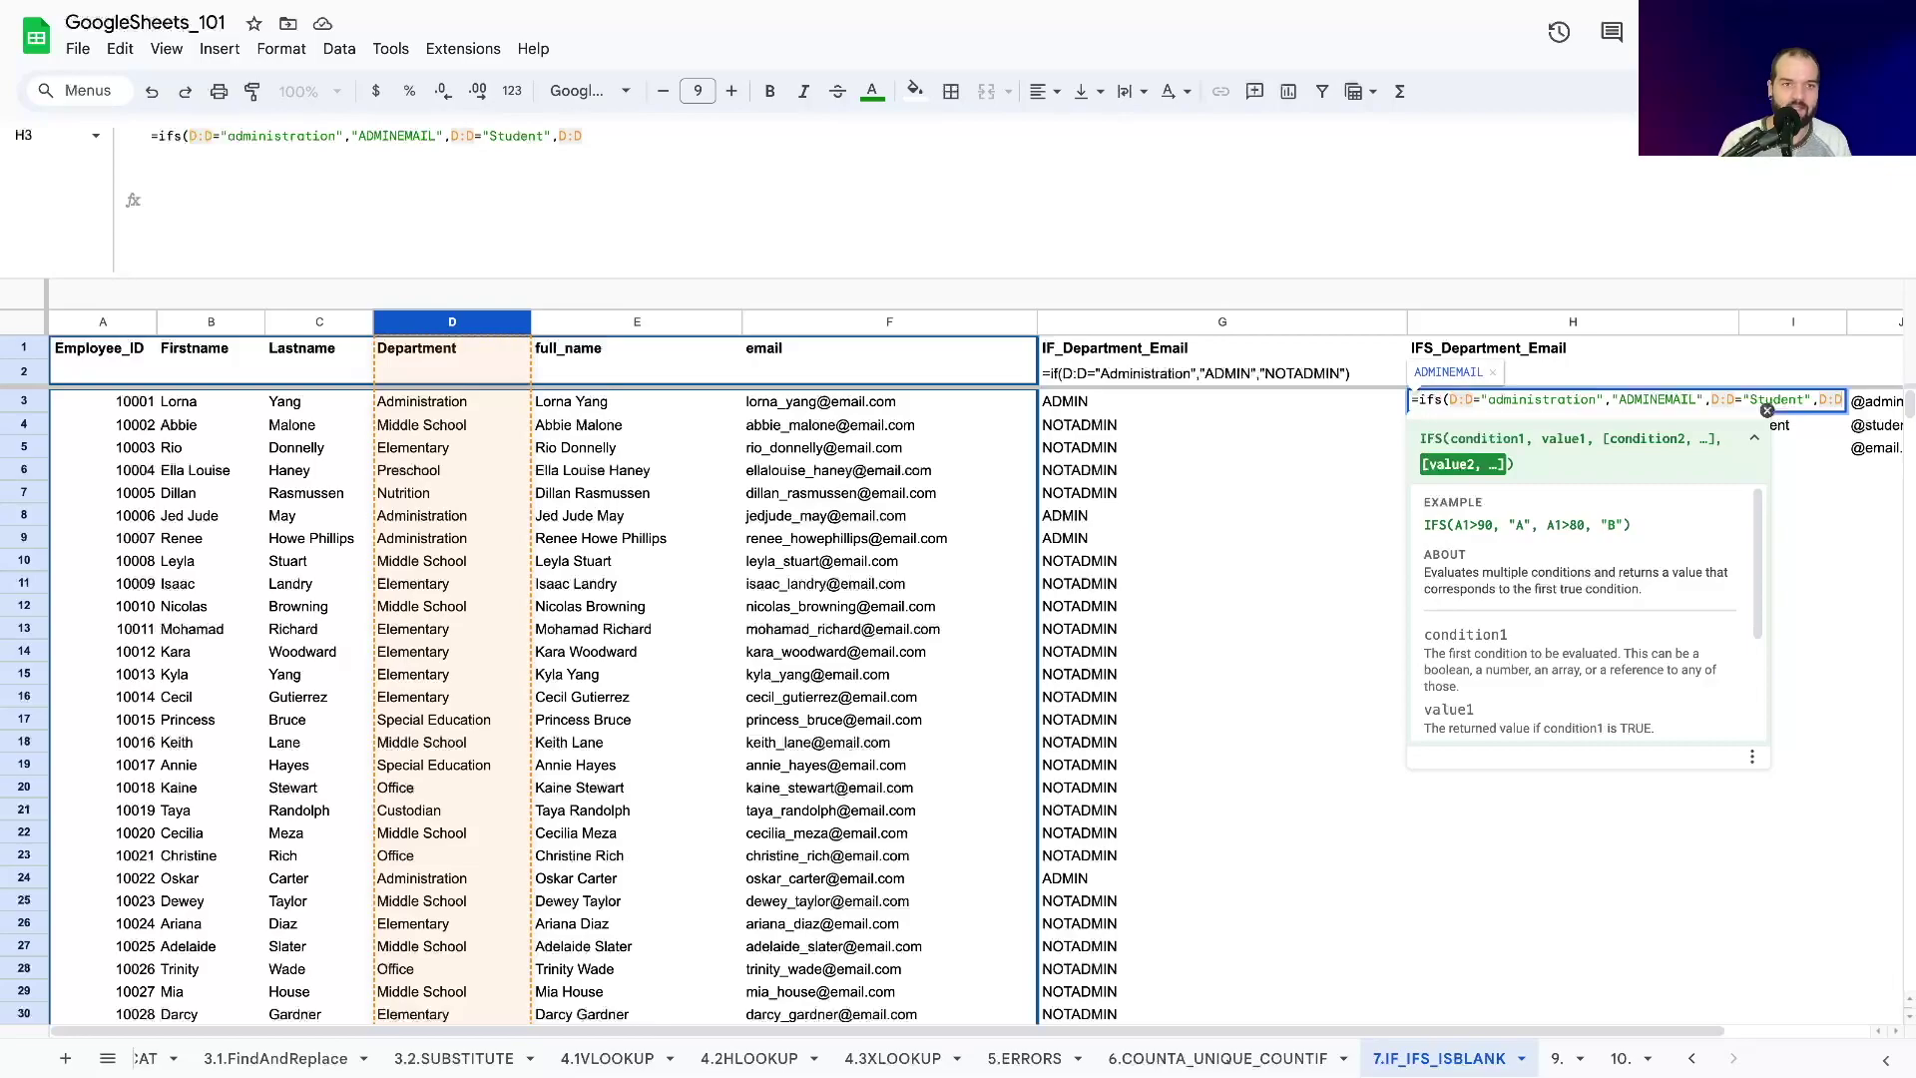
{"action": "type", "text": "<>"}
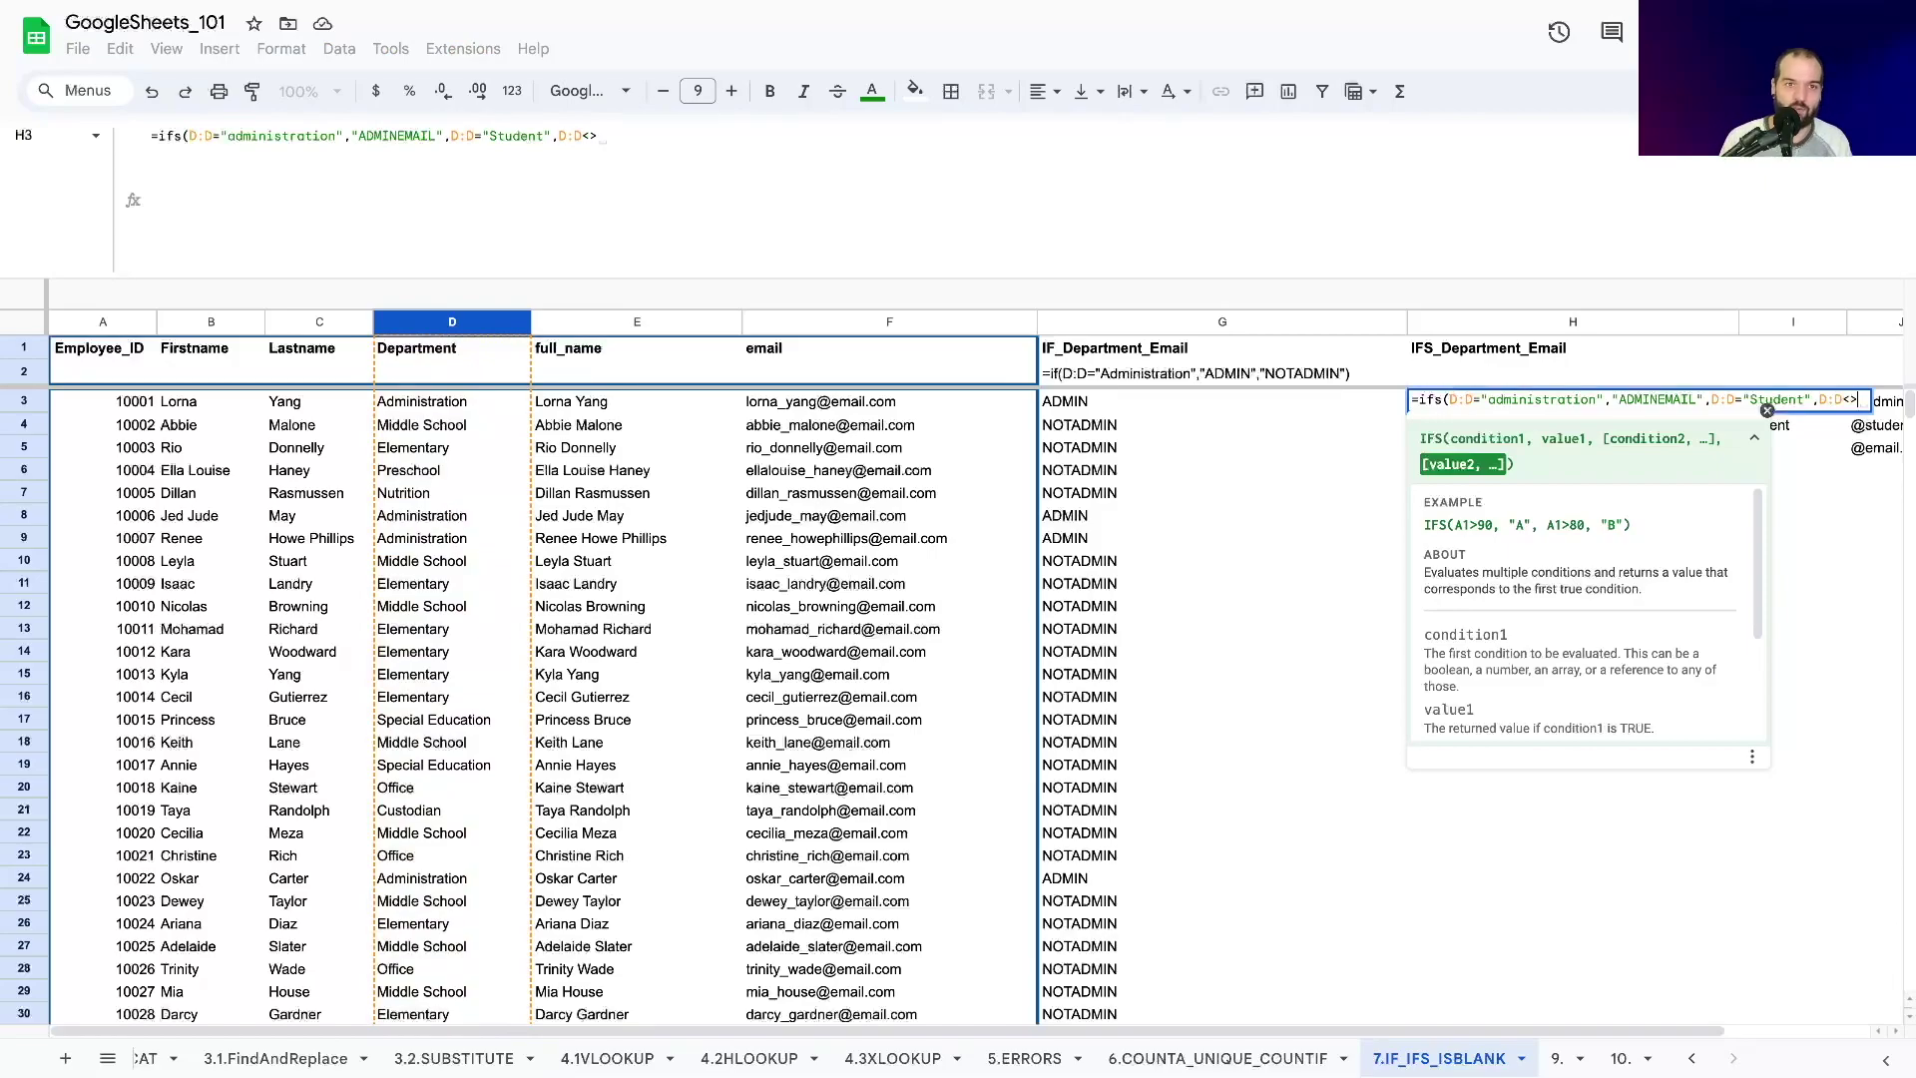
{"action": "type", "text": "\"\""}
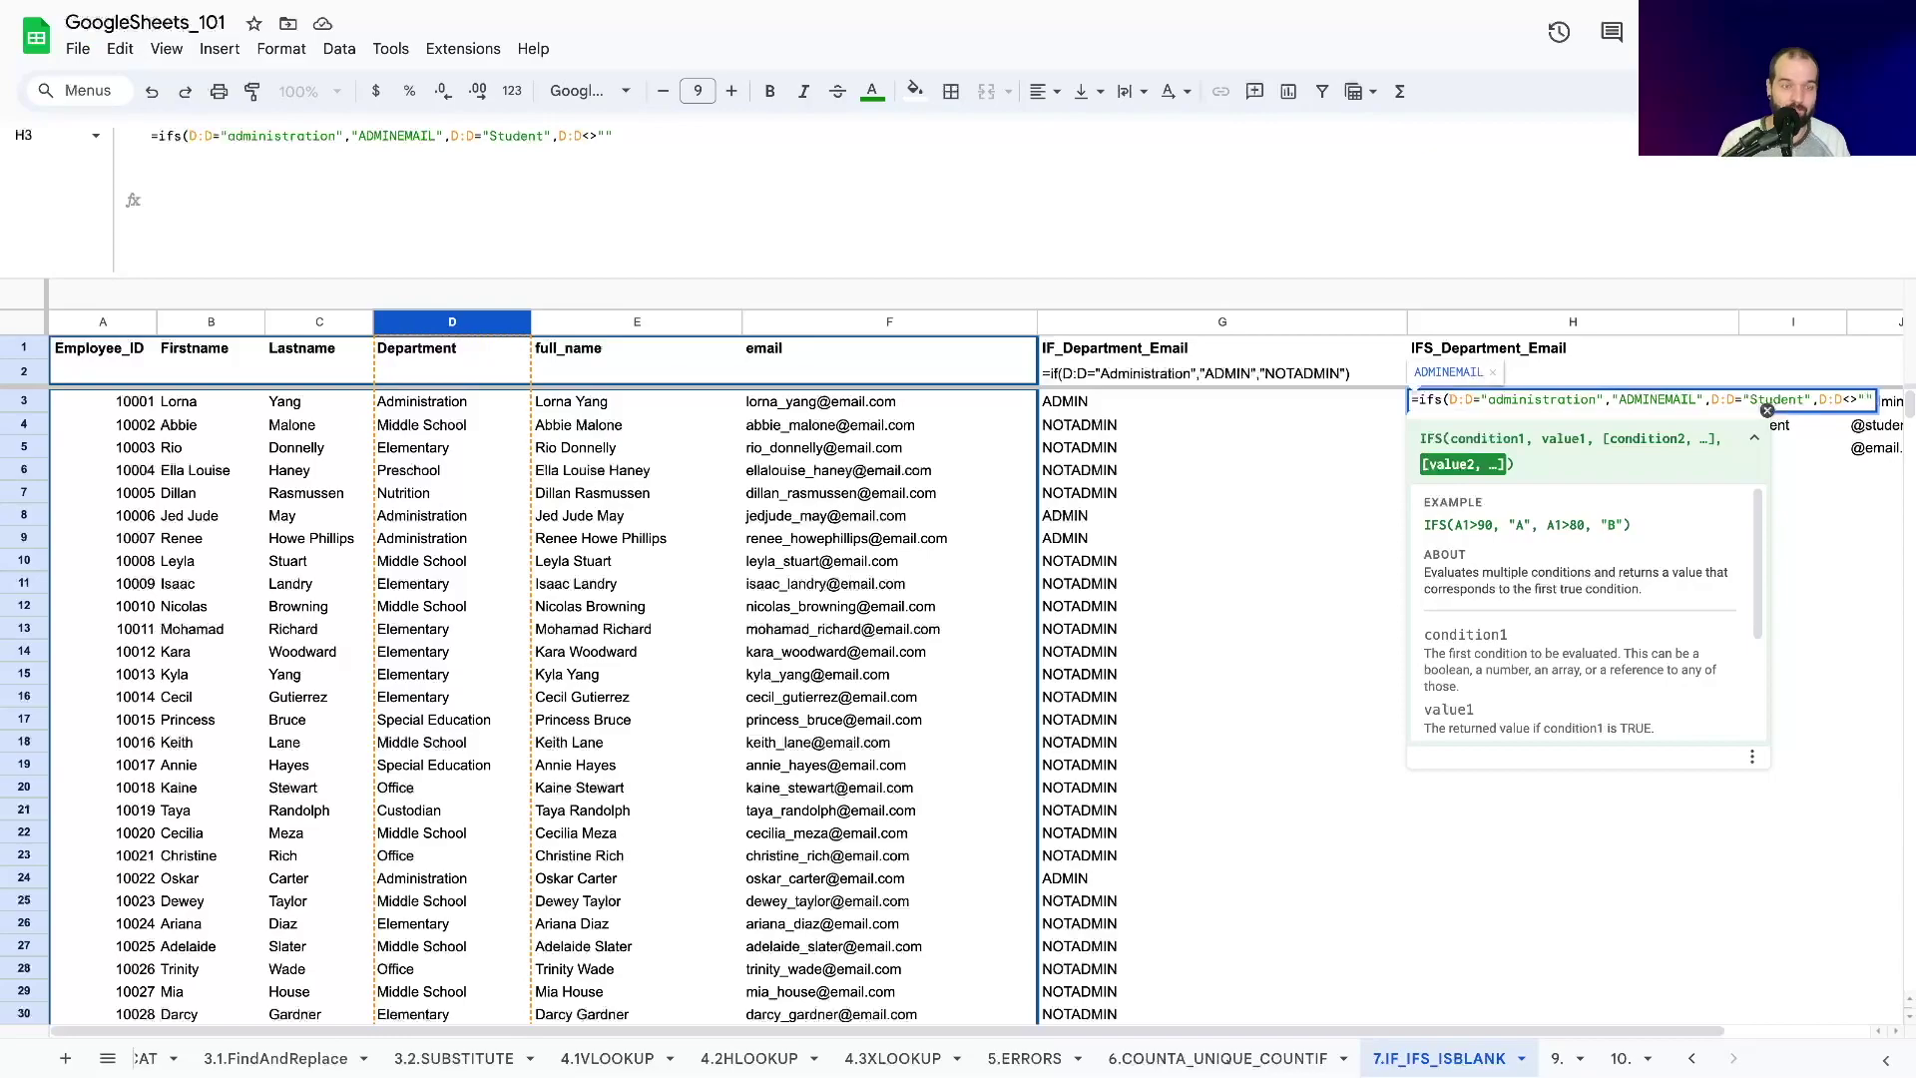
{"action": "type", "text": ","}
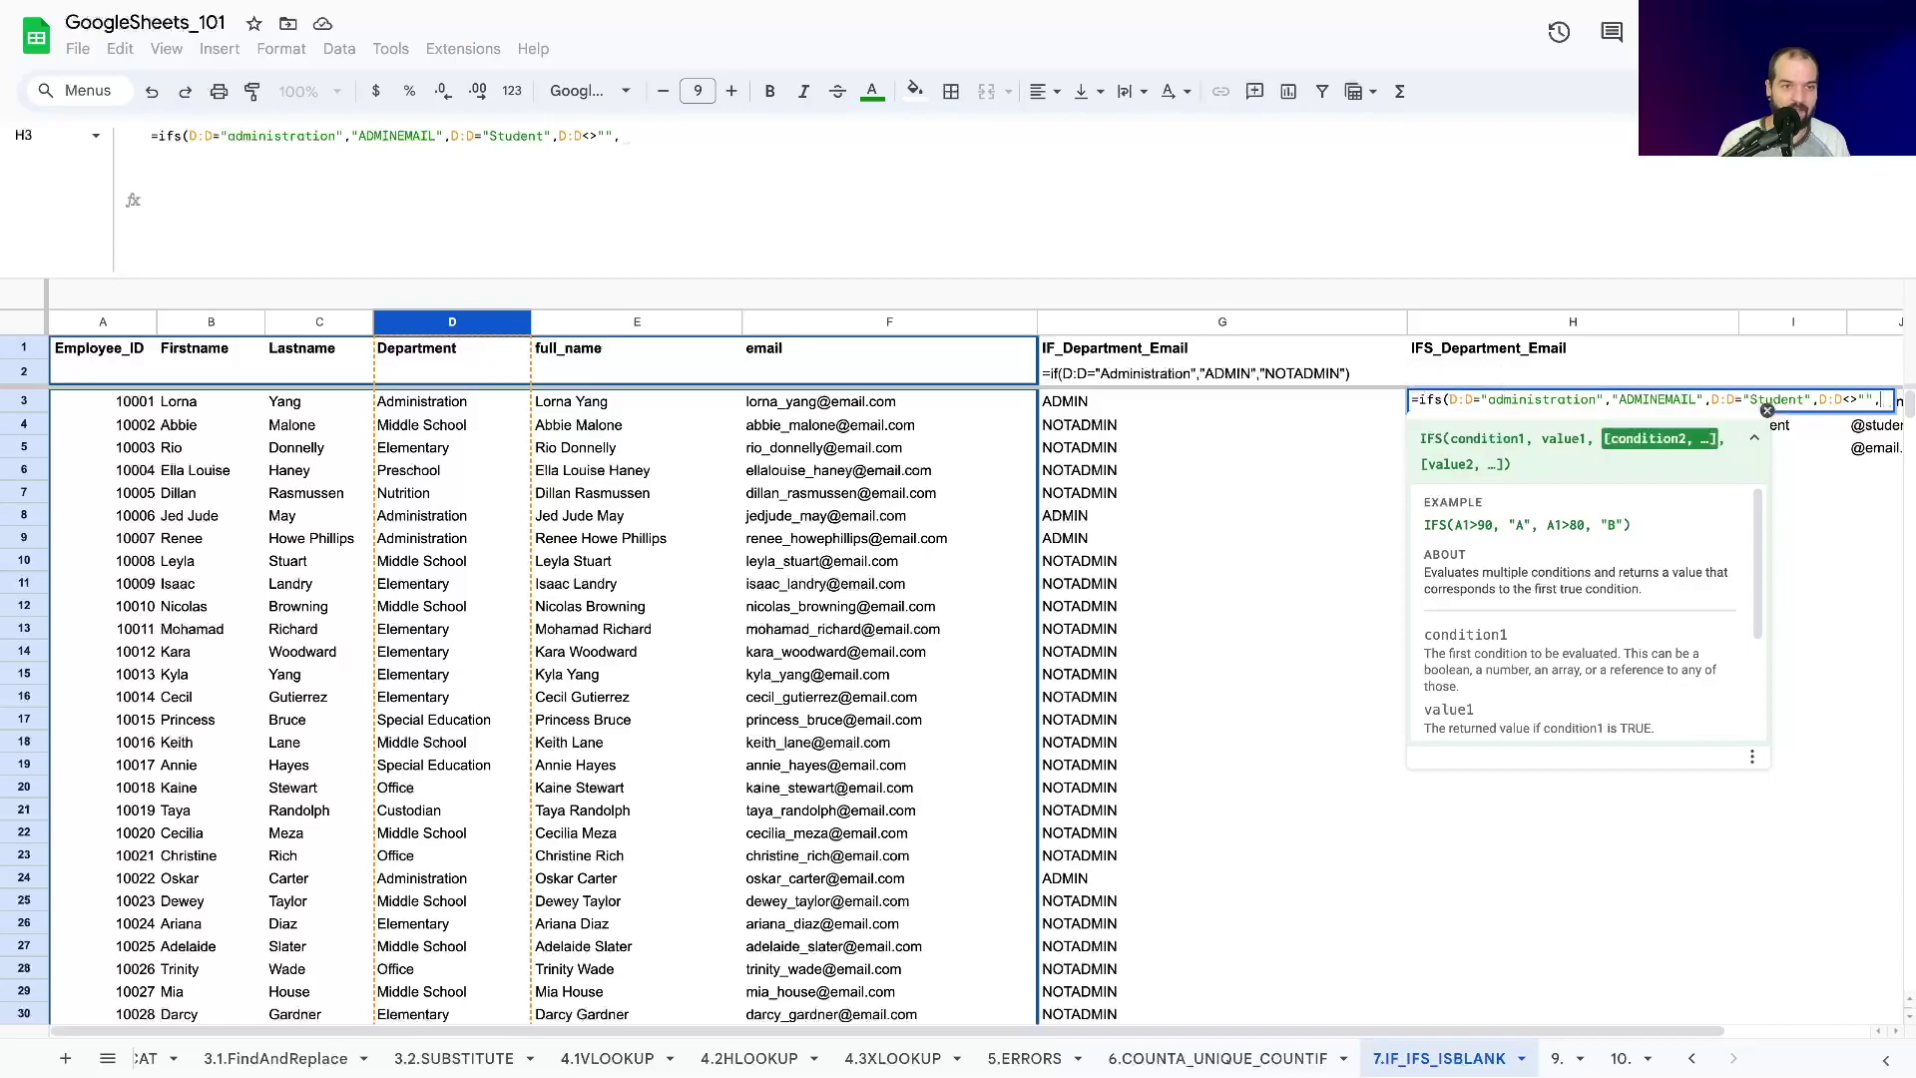
{"action": "type", "text": "\"S"}
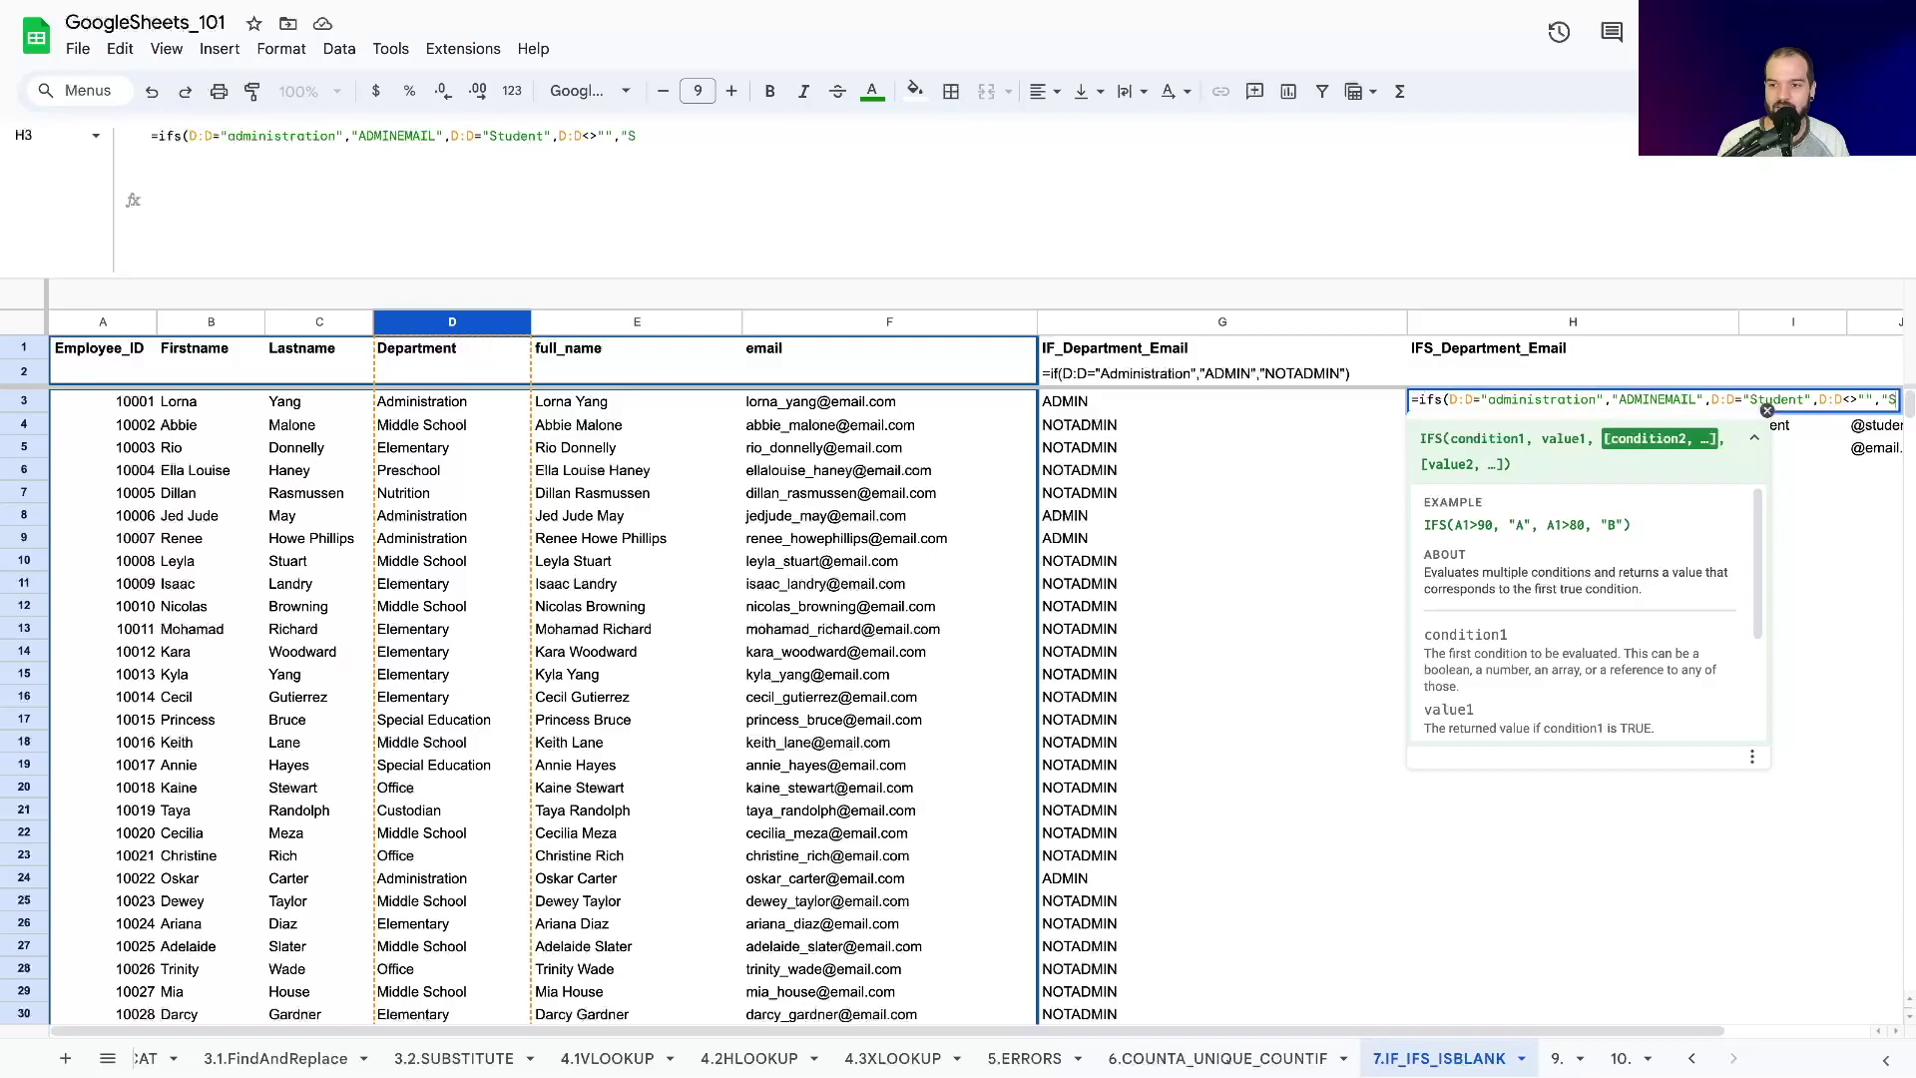
{"action": "type", "text": "TAFFEMAIL\""}
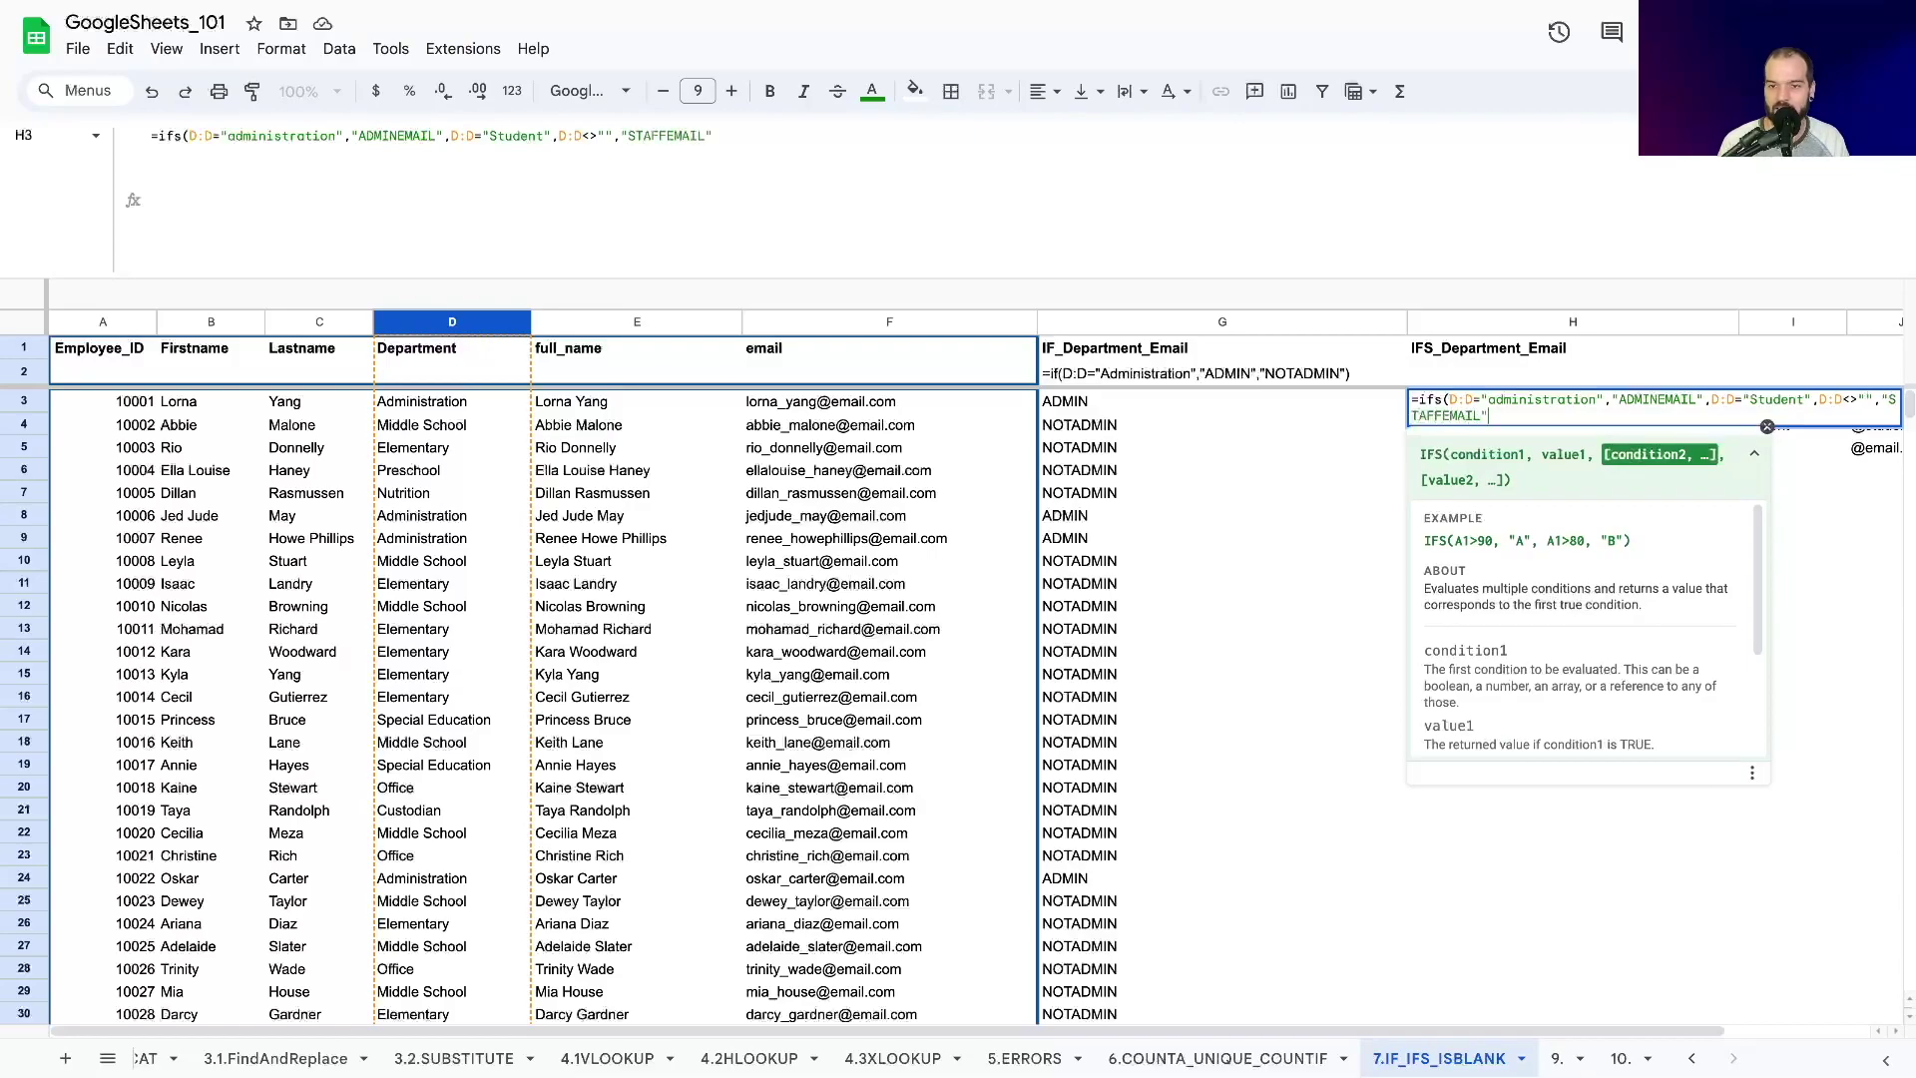
{"action": "type", "text": ")"}
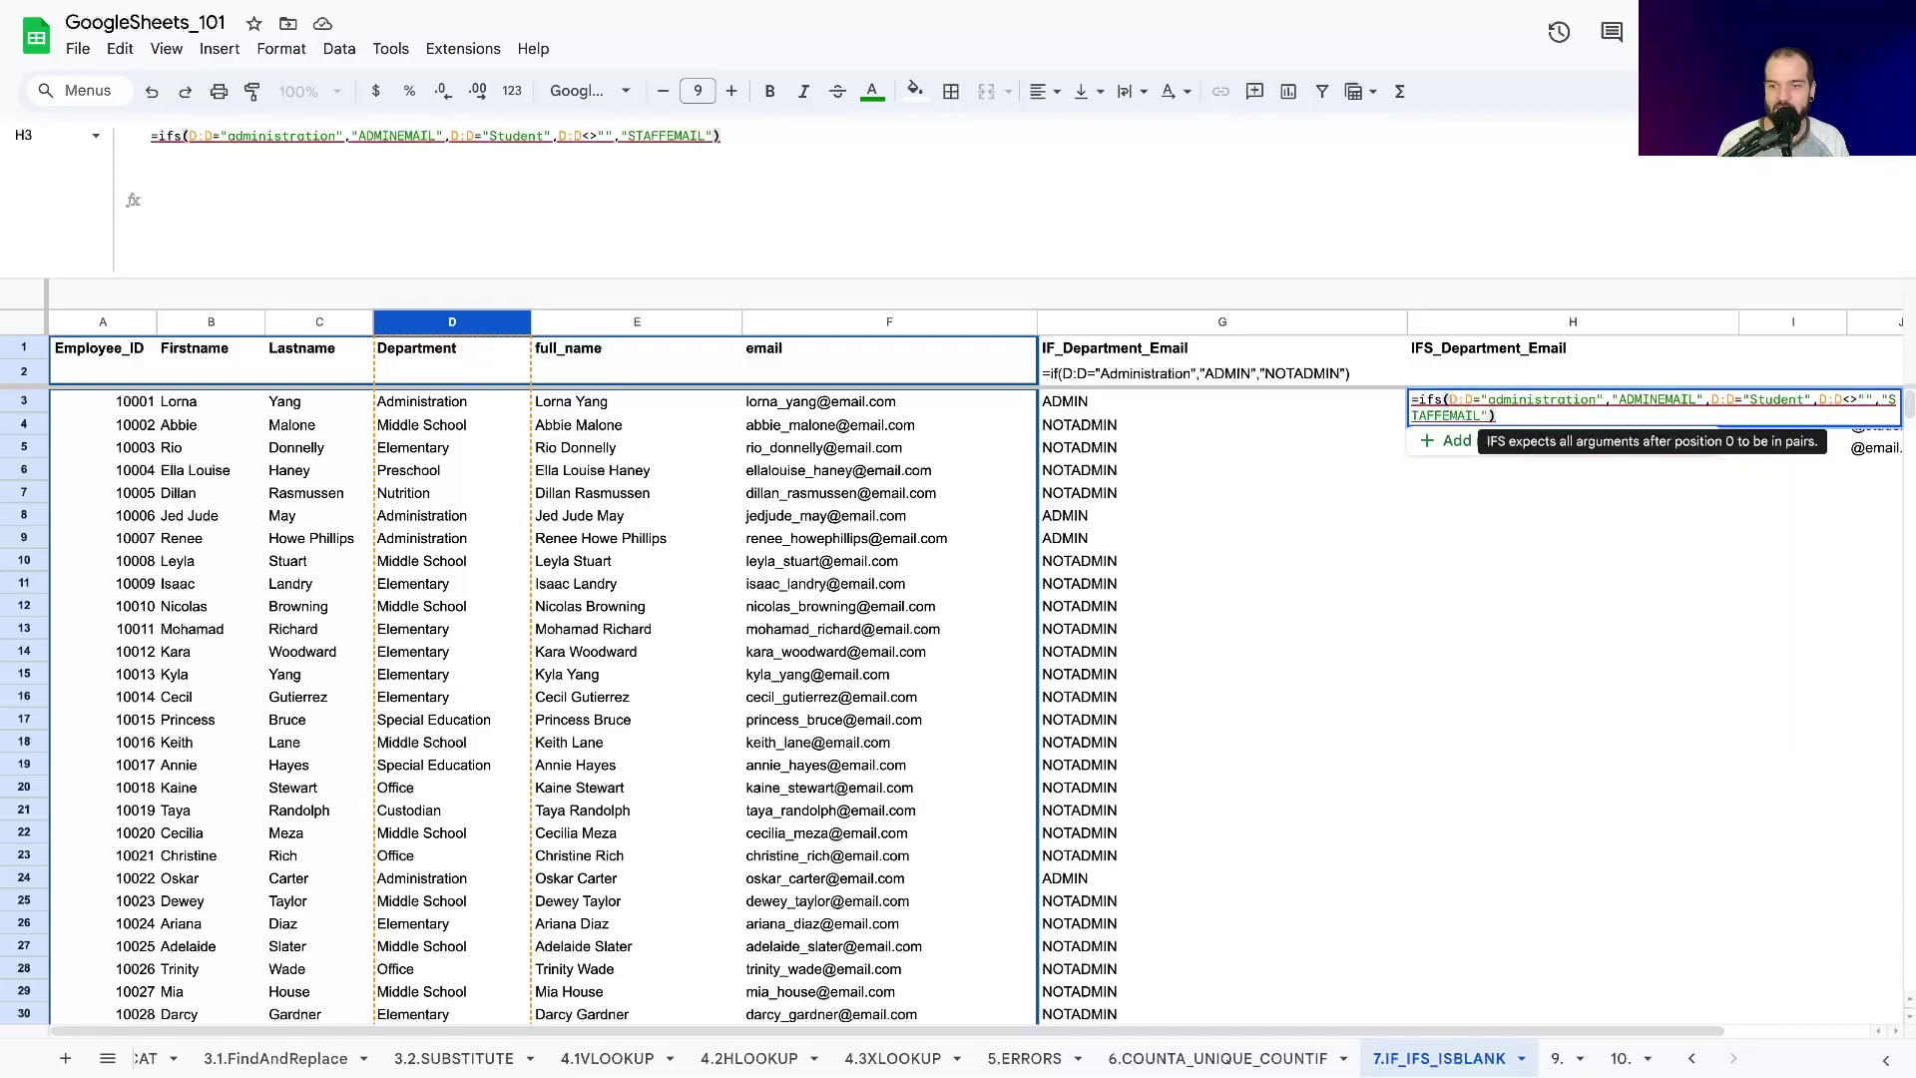
{"action": "key", "text": "Return"}
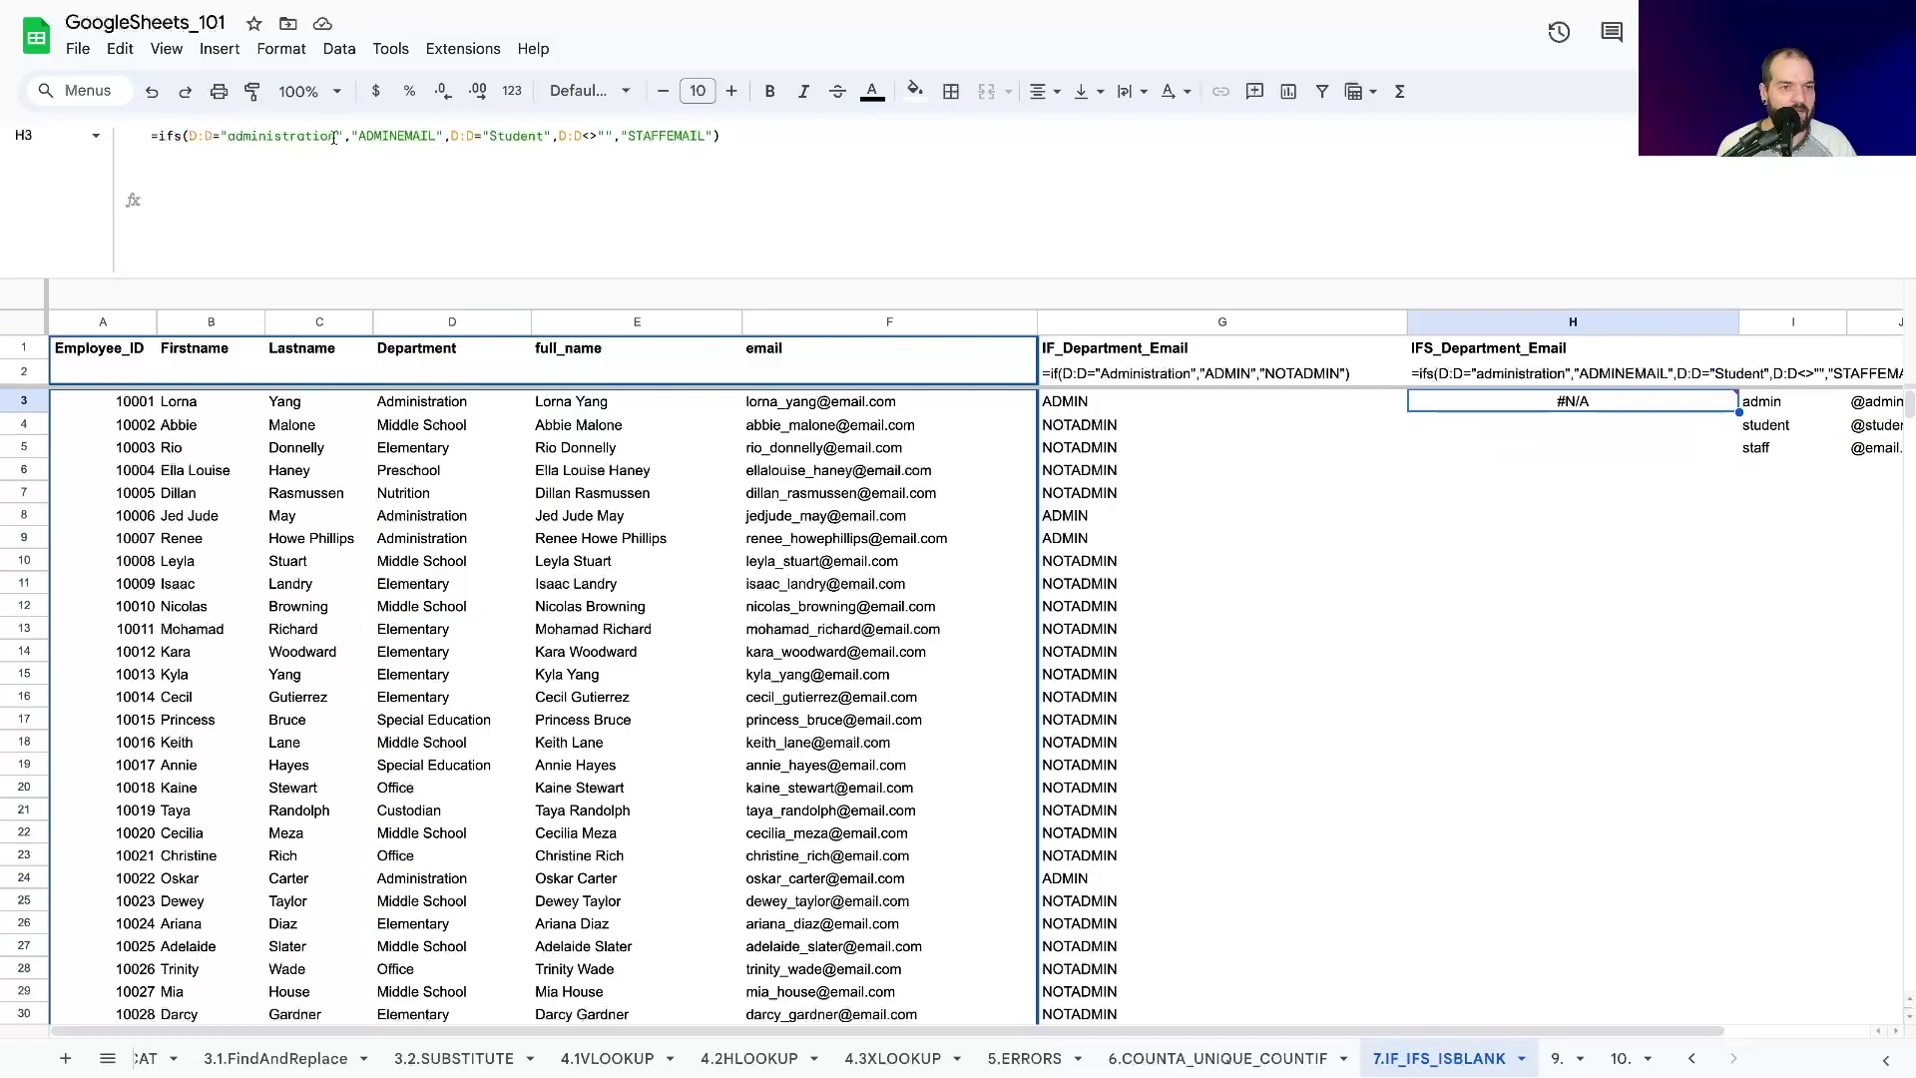
Fix the #N/A by adding the "studentemail" result after the Student condition.
{"action": "left_click", "coordinate": [349, 136]}
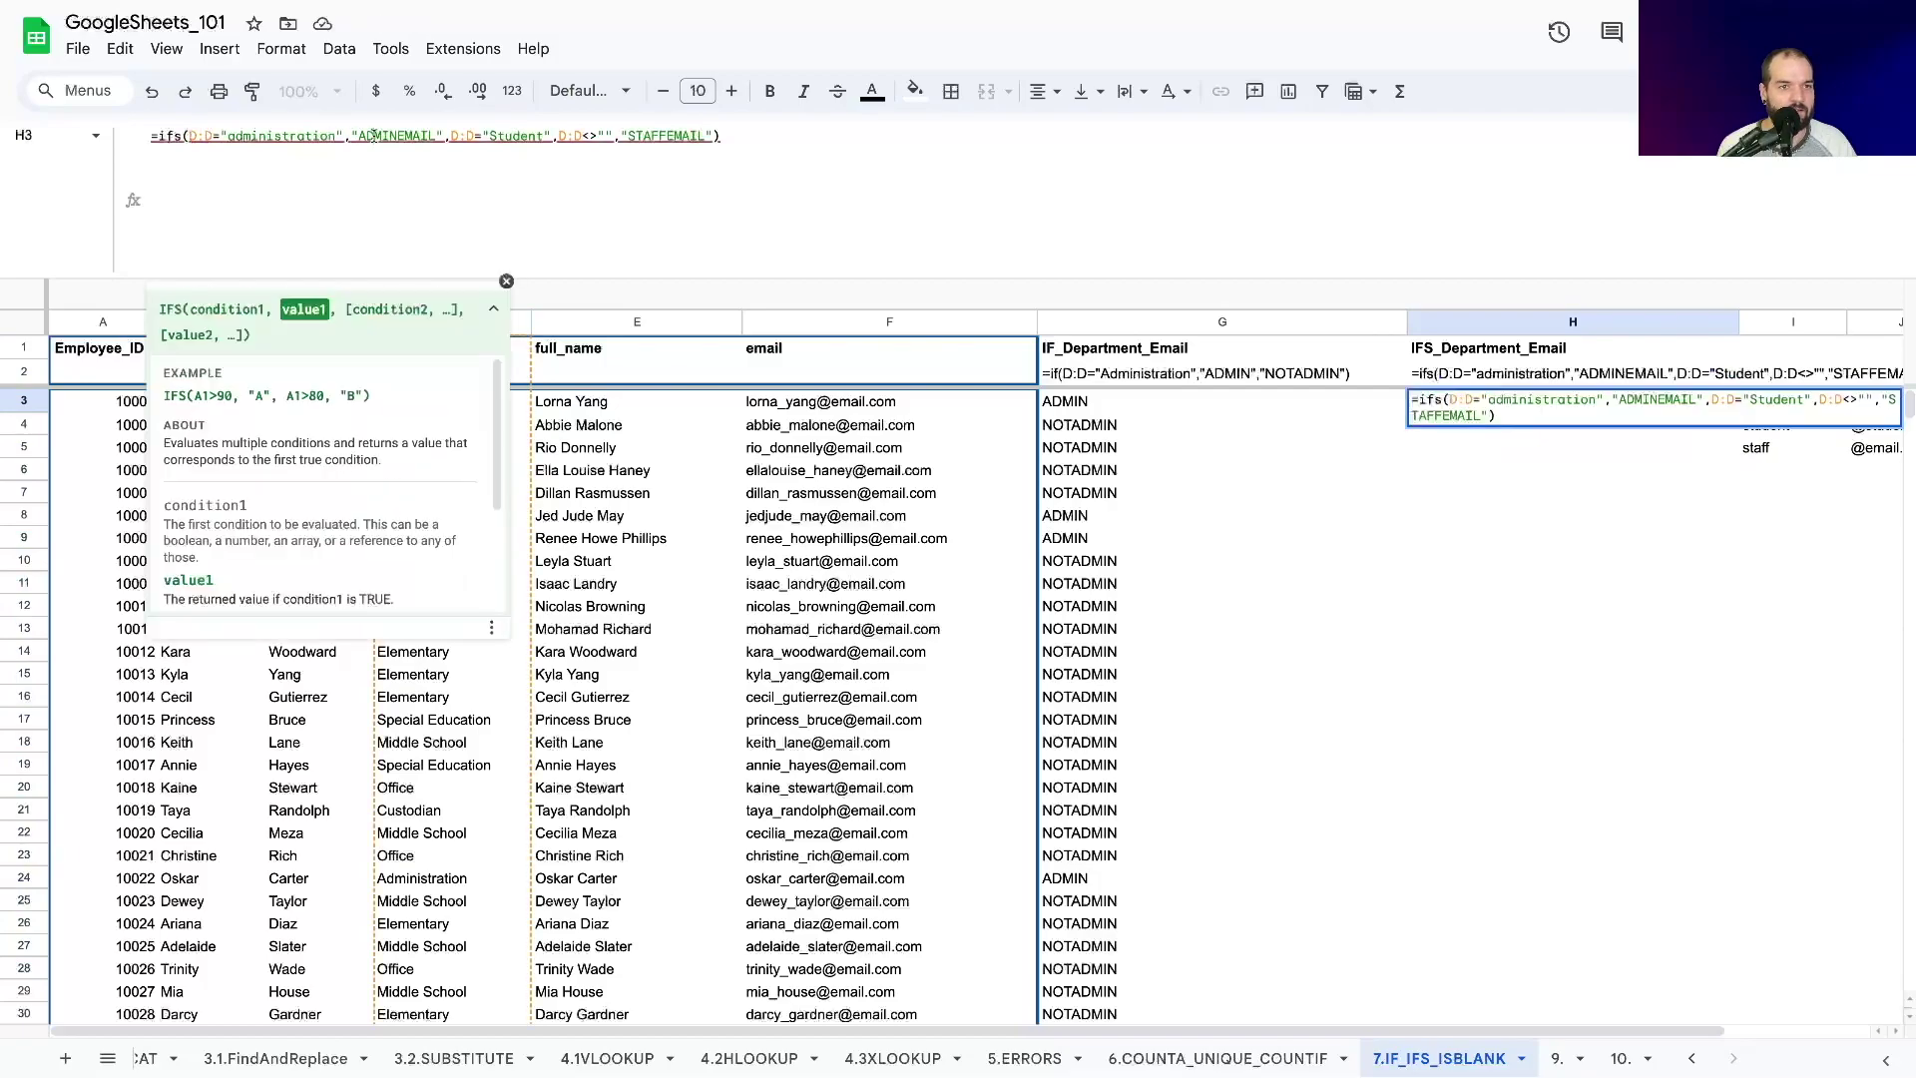
{"action": "left_click", "coordinate": [296, 136]}
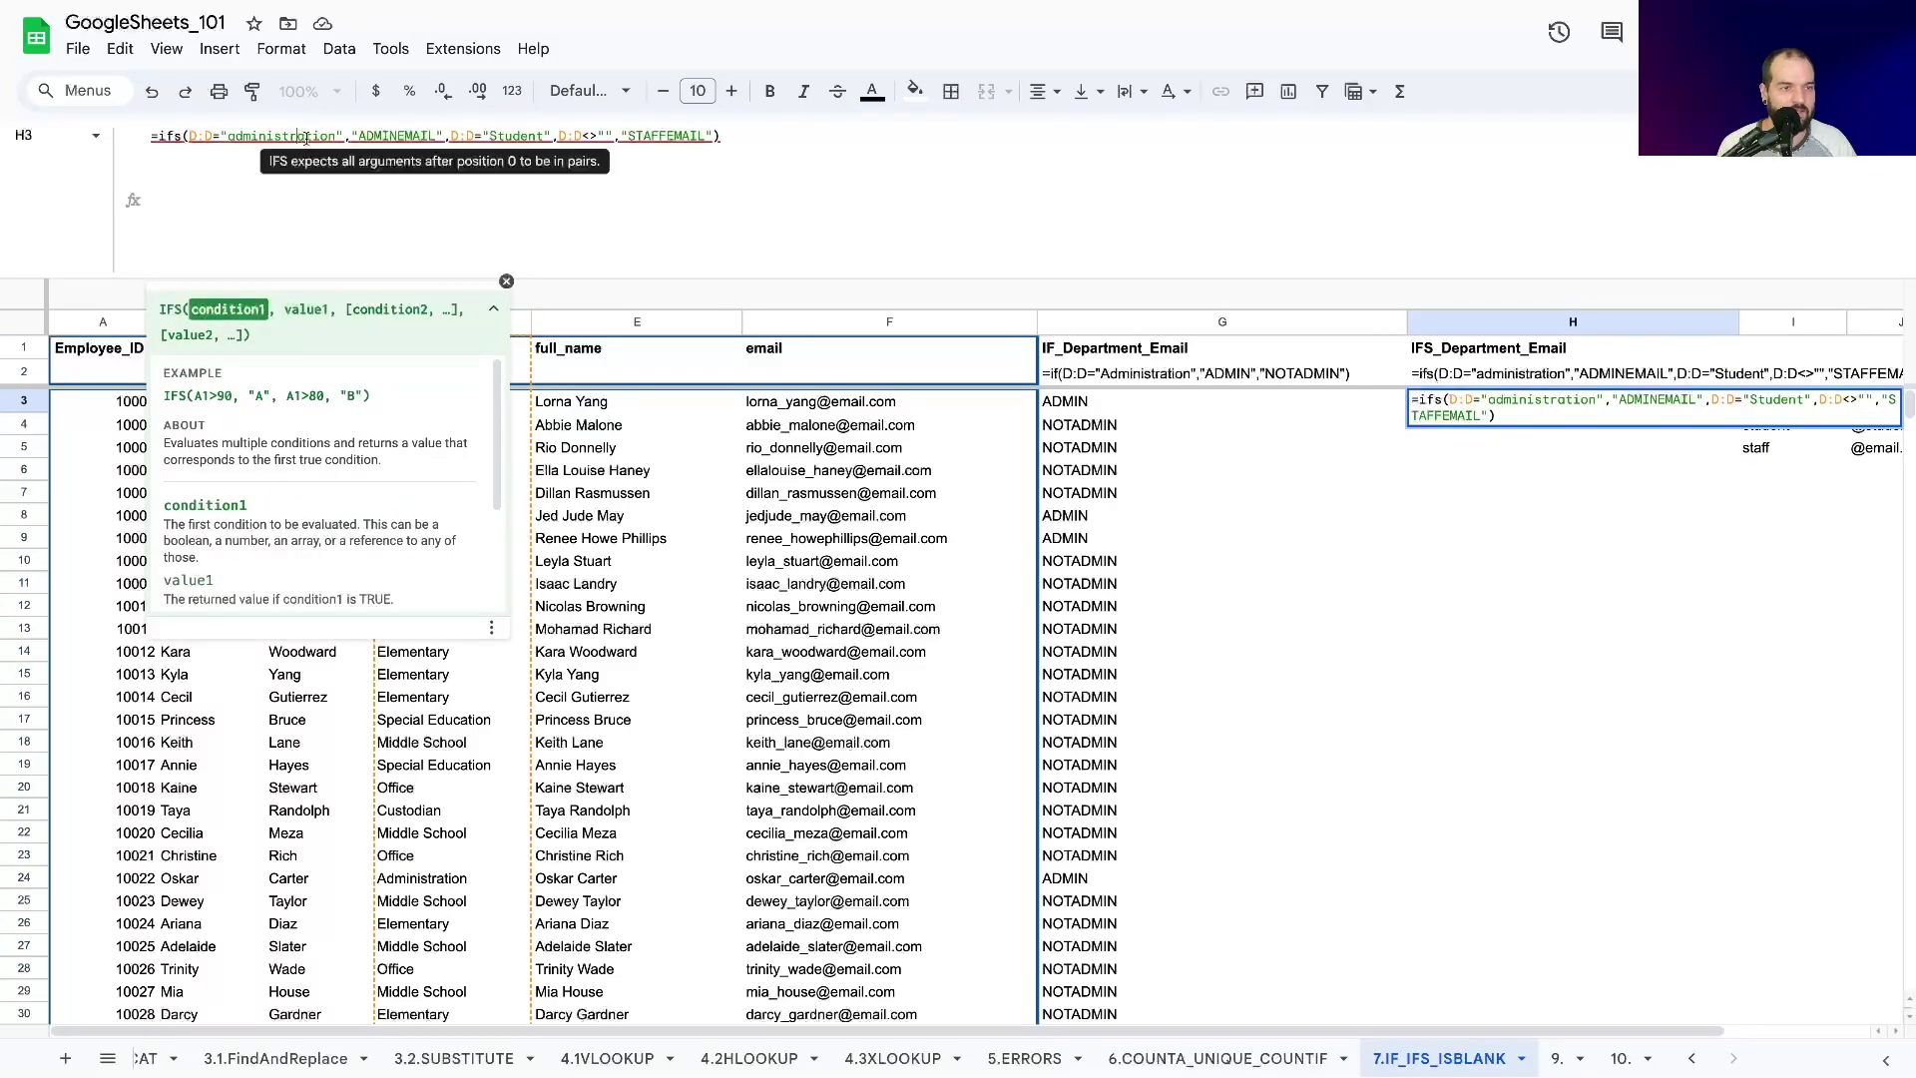
{"action": "left_click", "coordinate": [409, 135]}
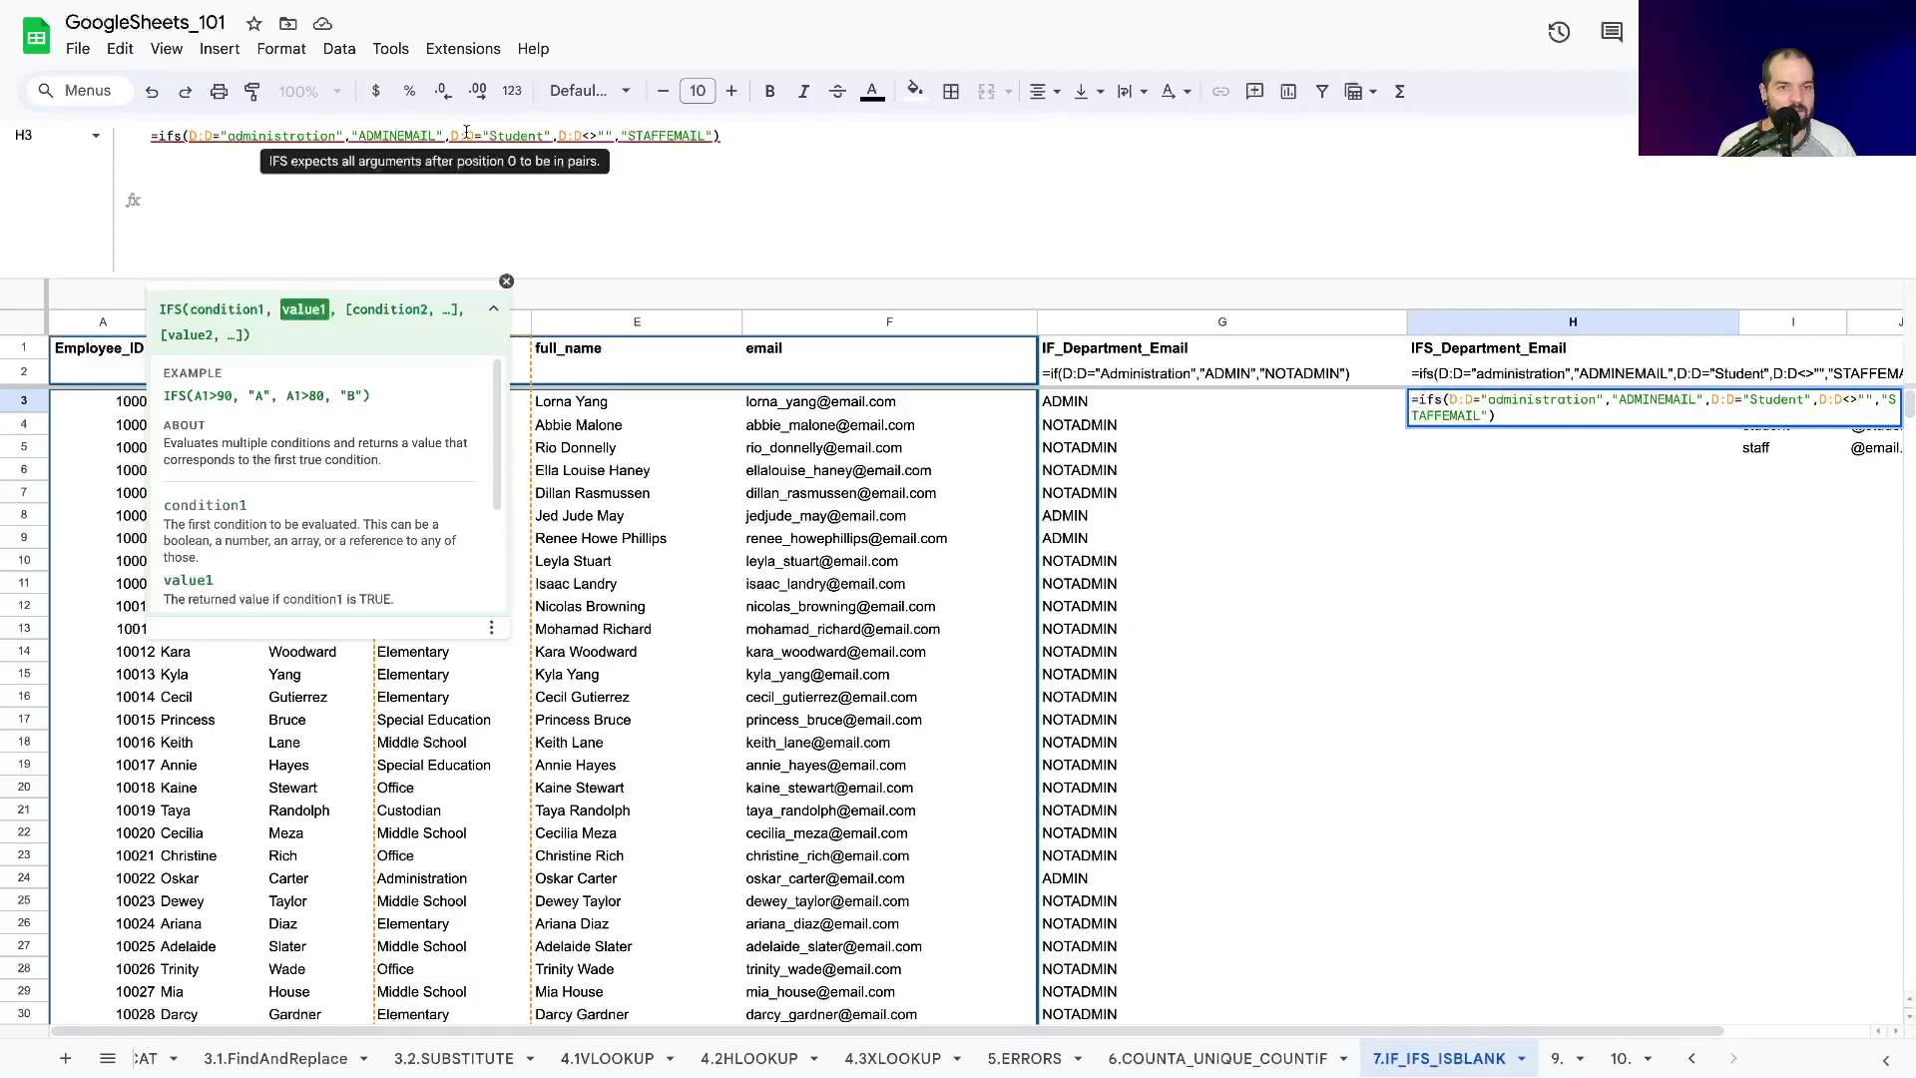
{"action": "left_click_drag", "start_coordinate": [466, 133], "coordinate": [543, 135]}
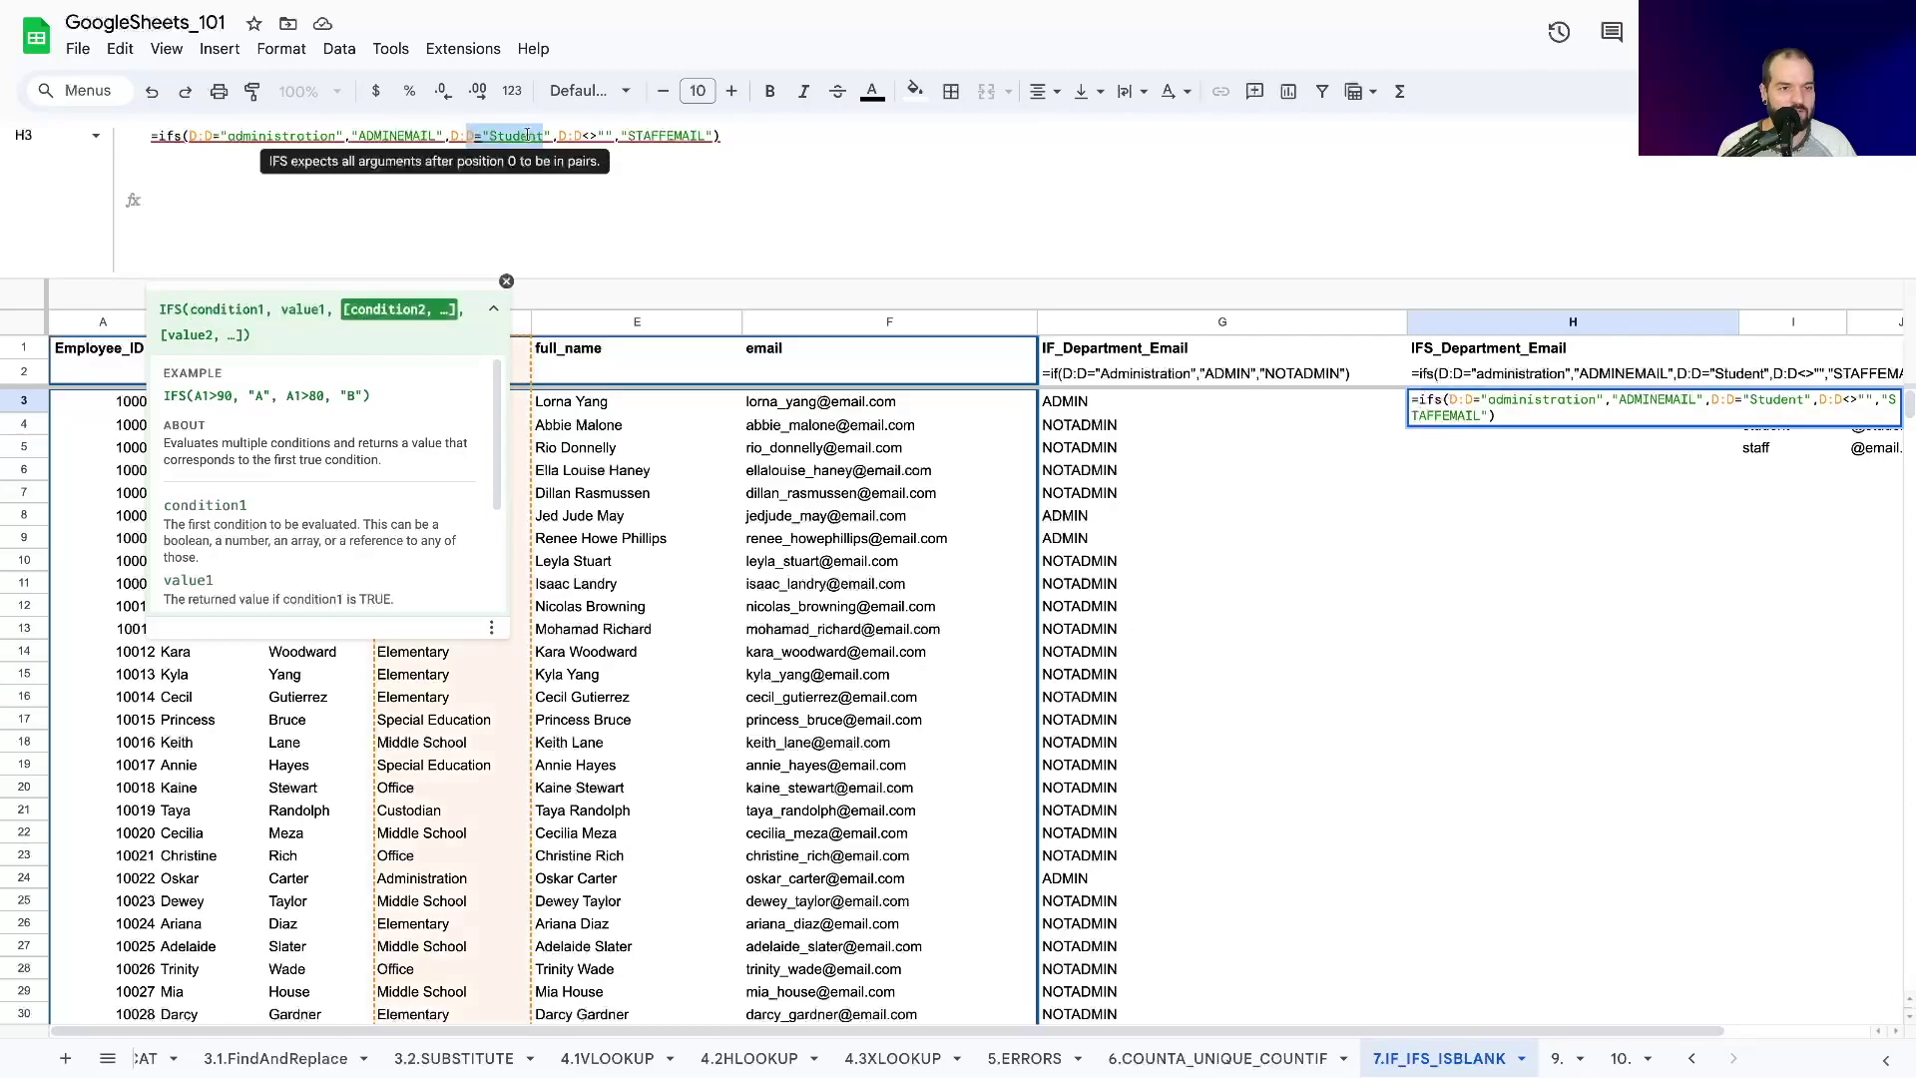
{"action": "left_click", "coordinate": [522, 134]}
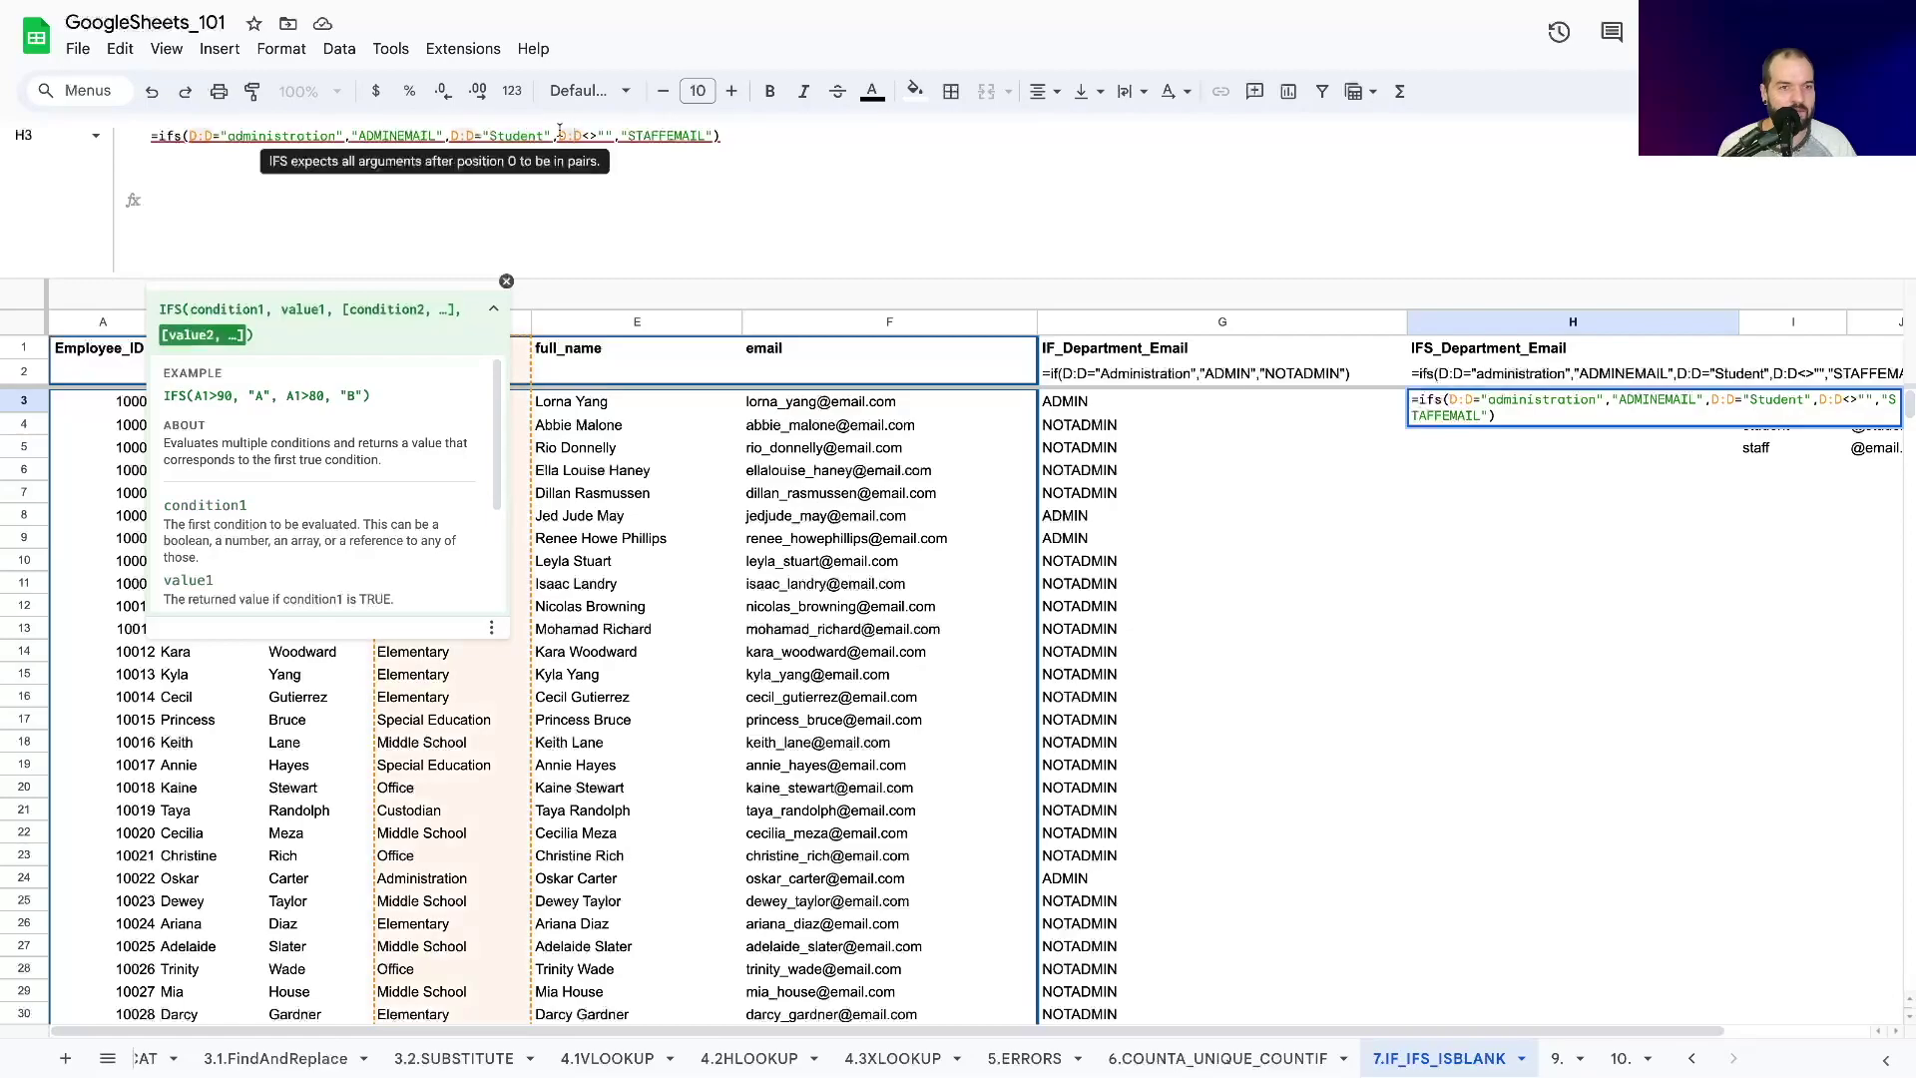
{"action": "left_click", "coordinate": [480, 134]}
{"action": "left_click", "coordinate": [553, 135]}
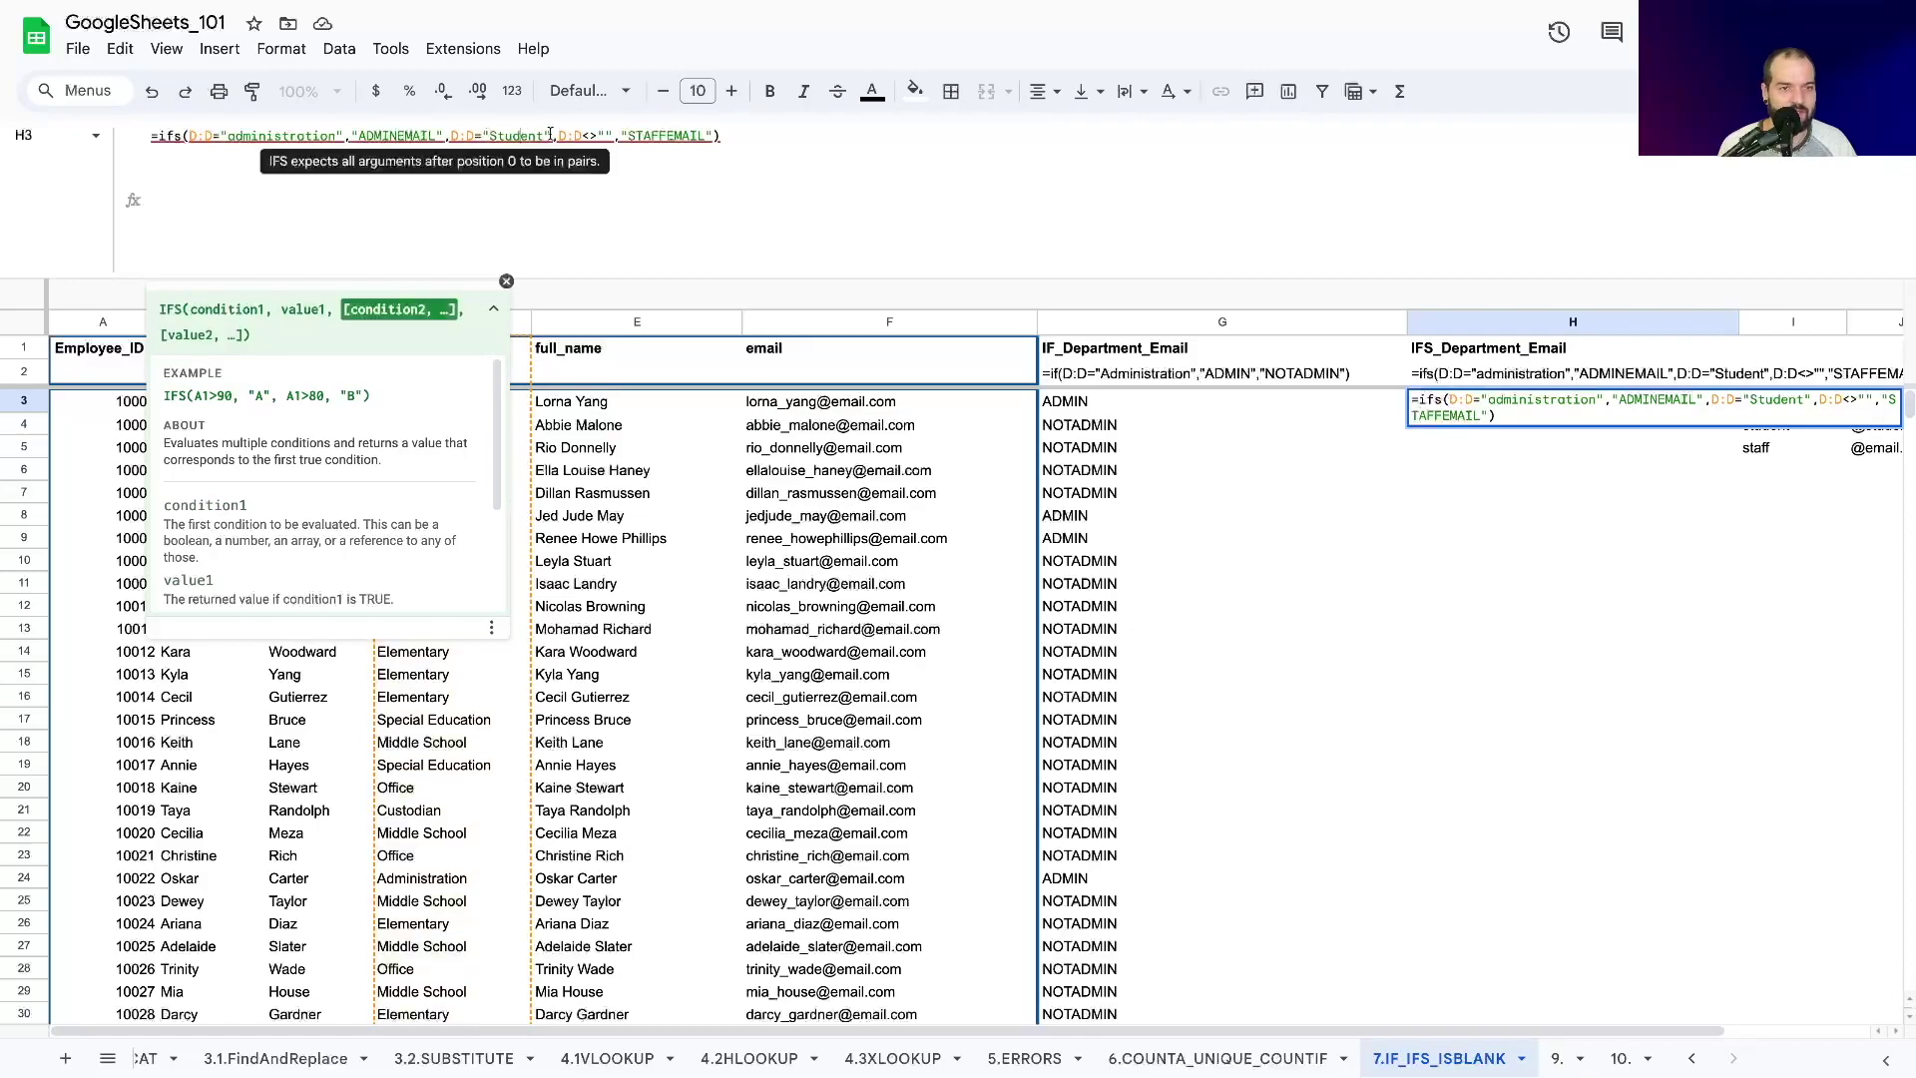
{"action": "type", "text": ",\"student"}
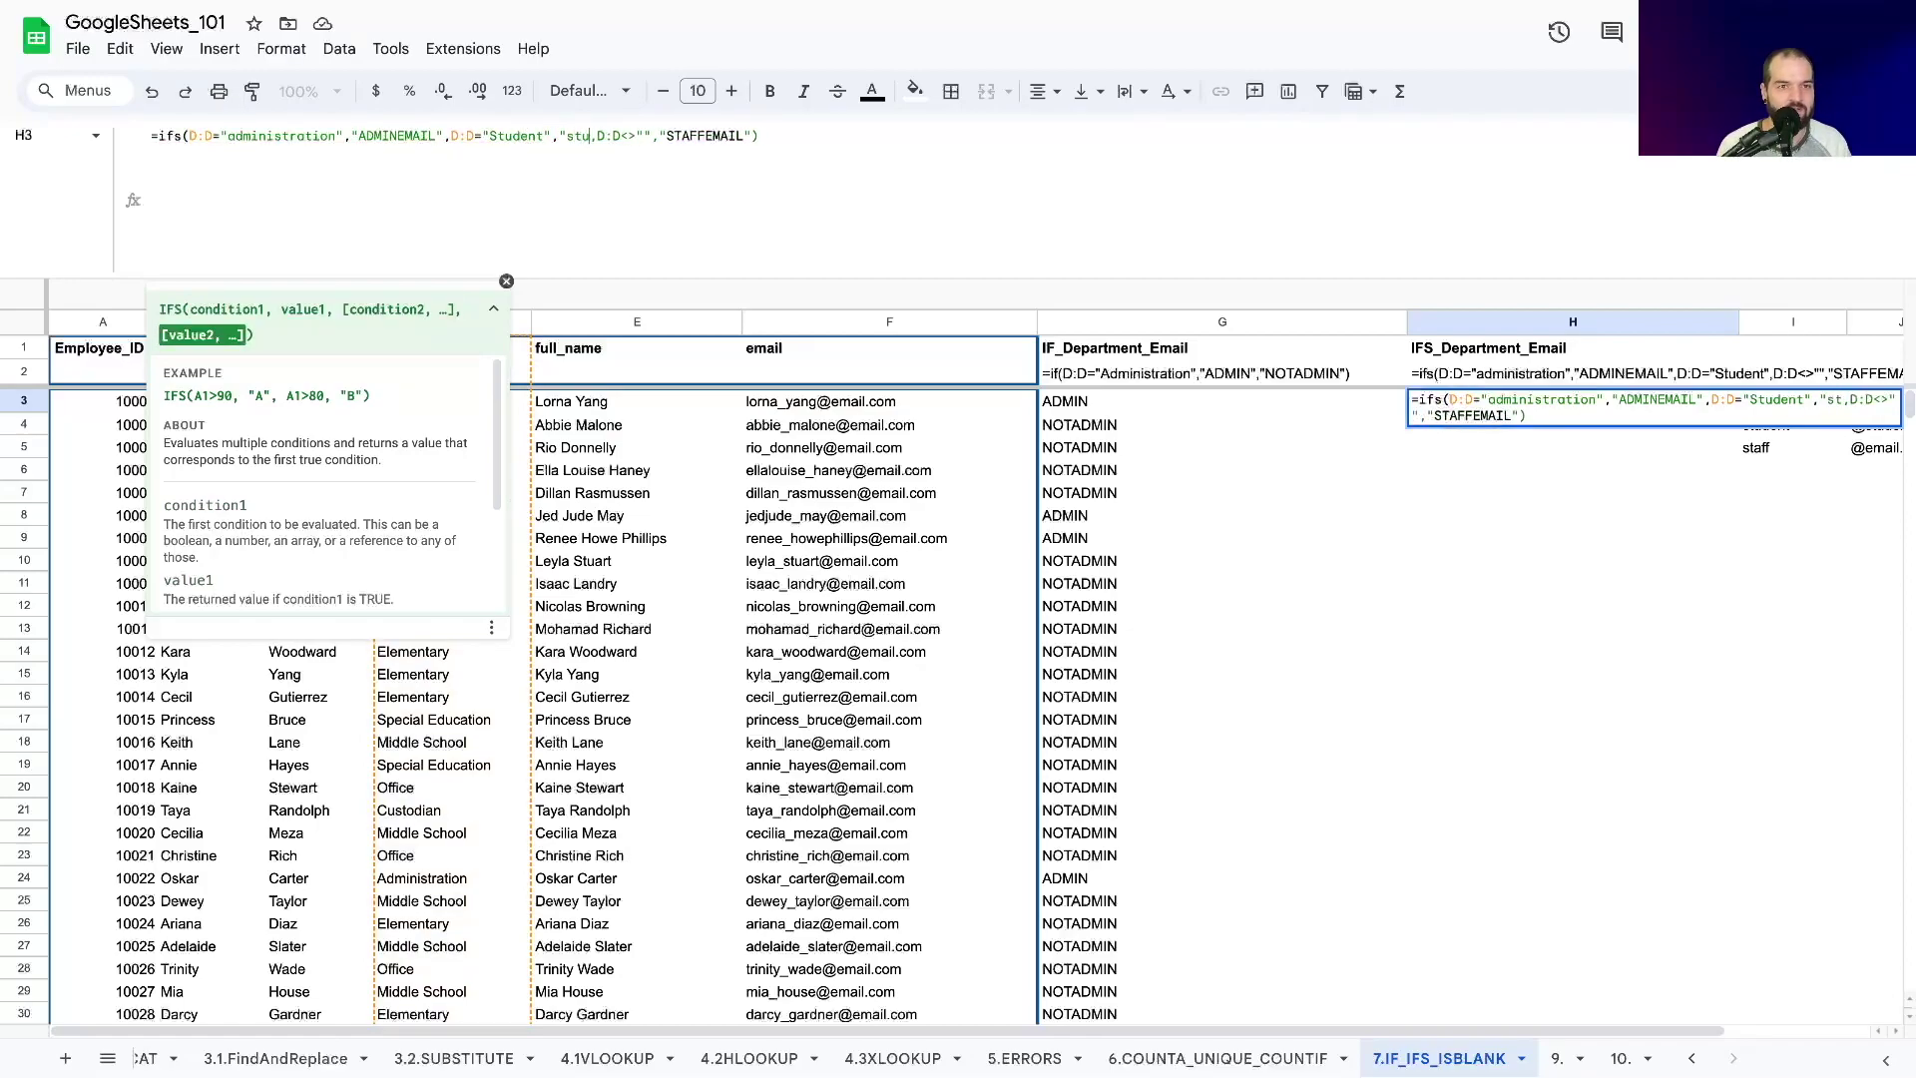
{"action": "type", "text": "email\""}
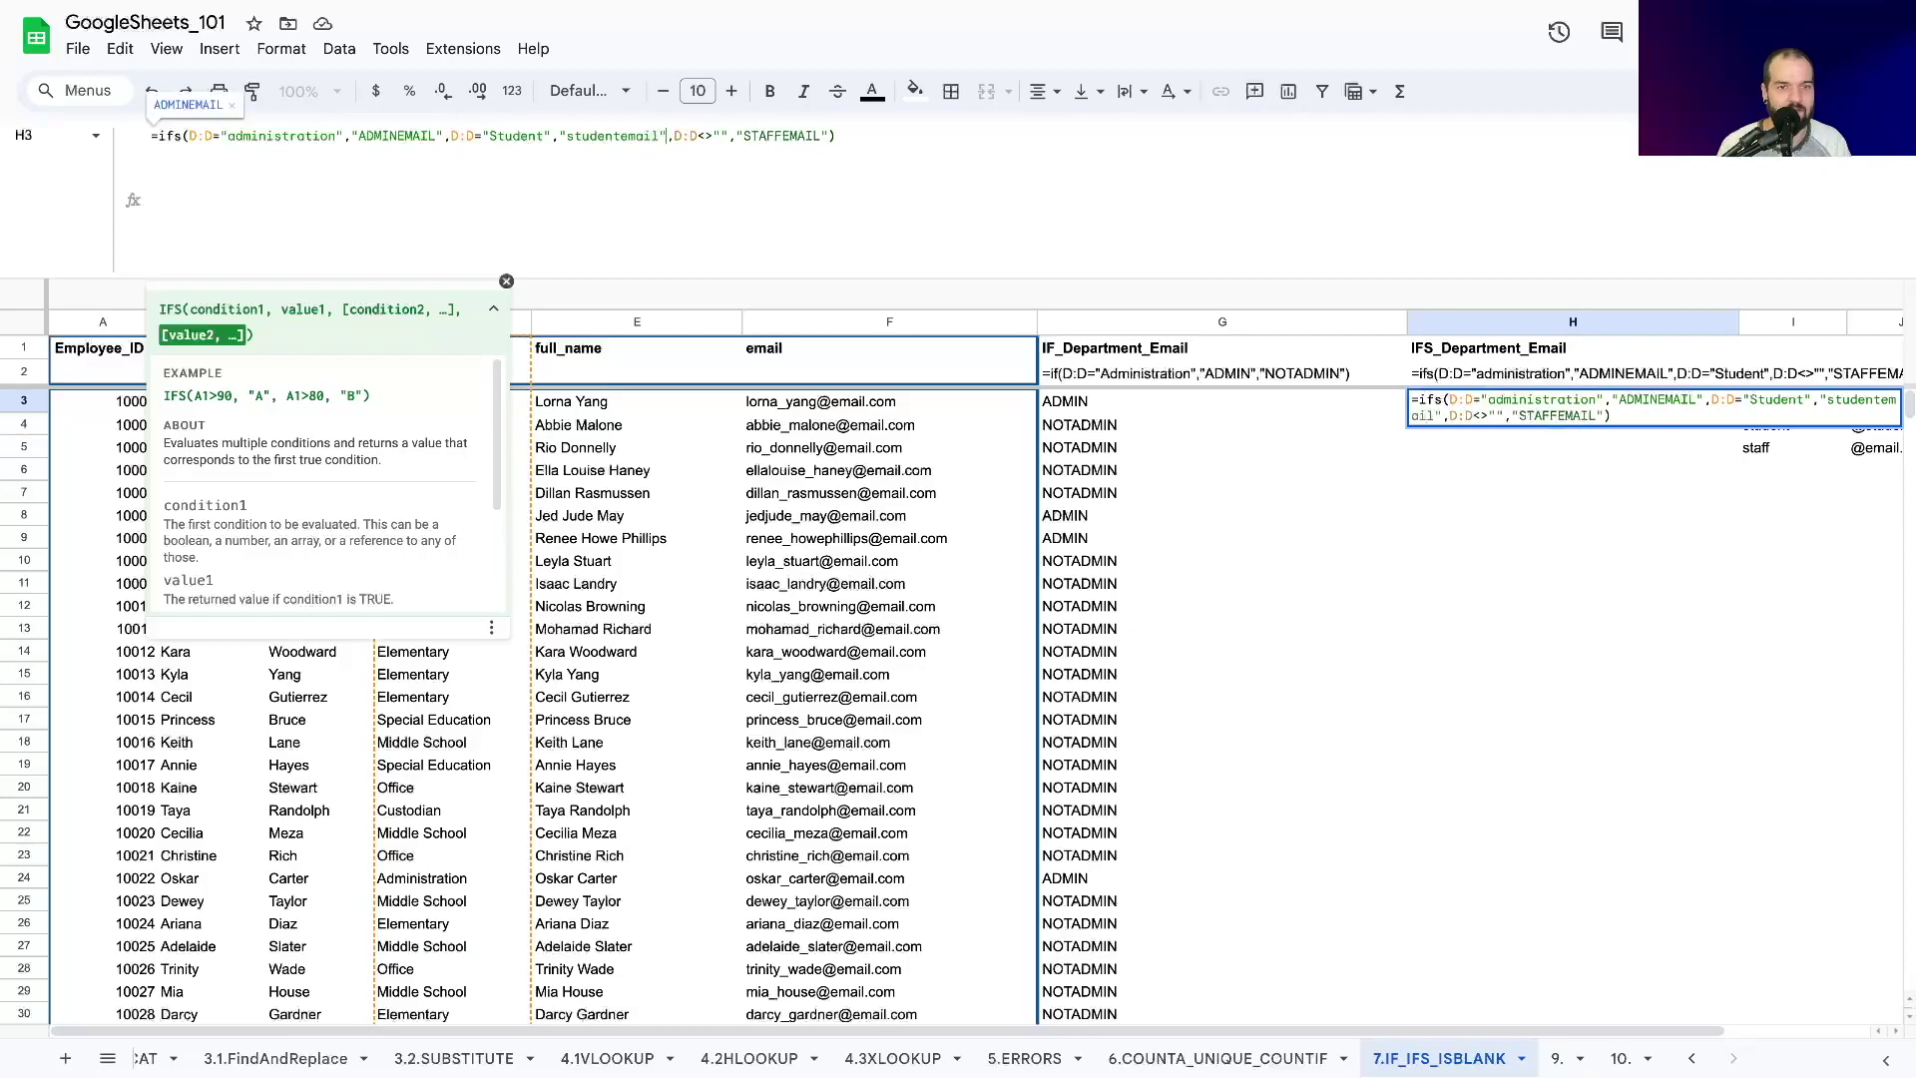
{"action": "key", "text": "Return"}
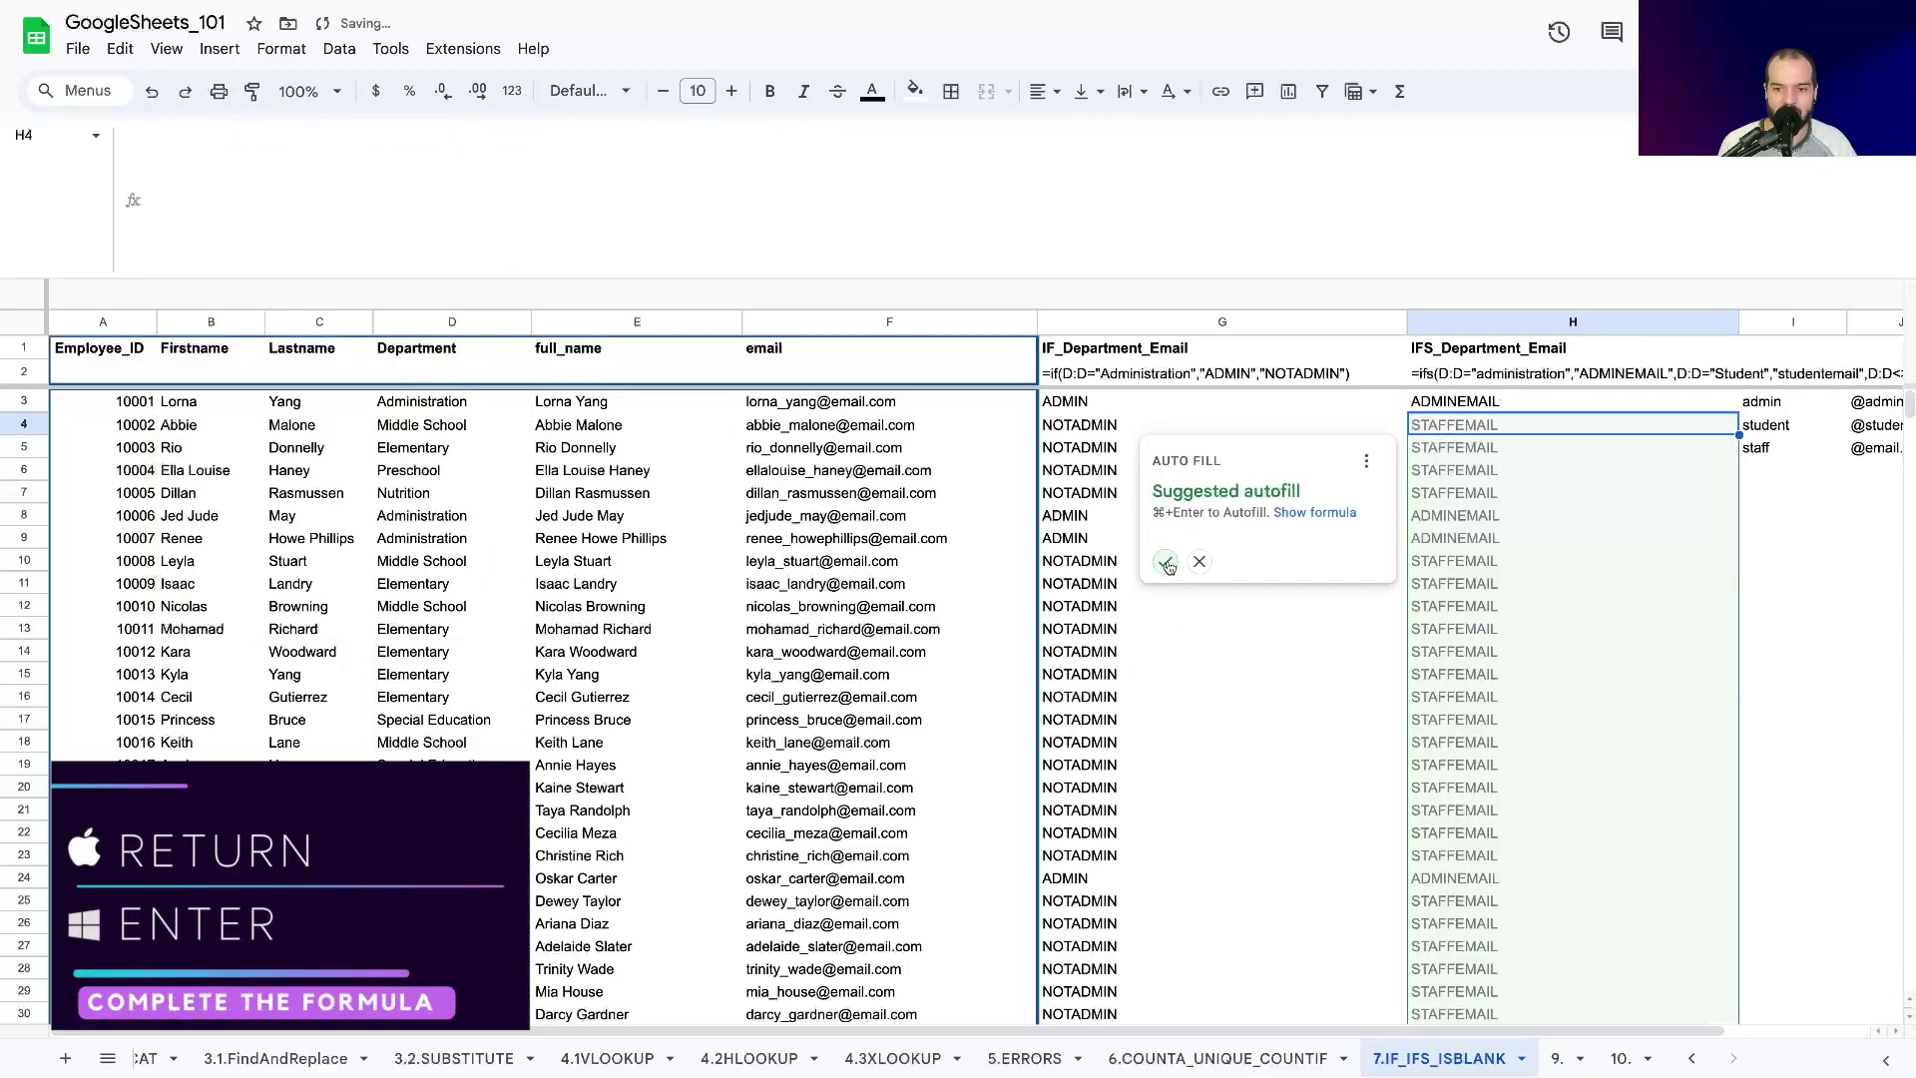
Accept the autofill down column H and check a student row's result.
{"action": "left_click", "coordinate": [1166, 562]}
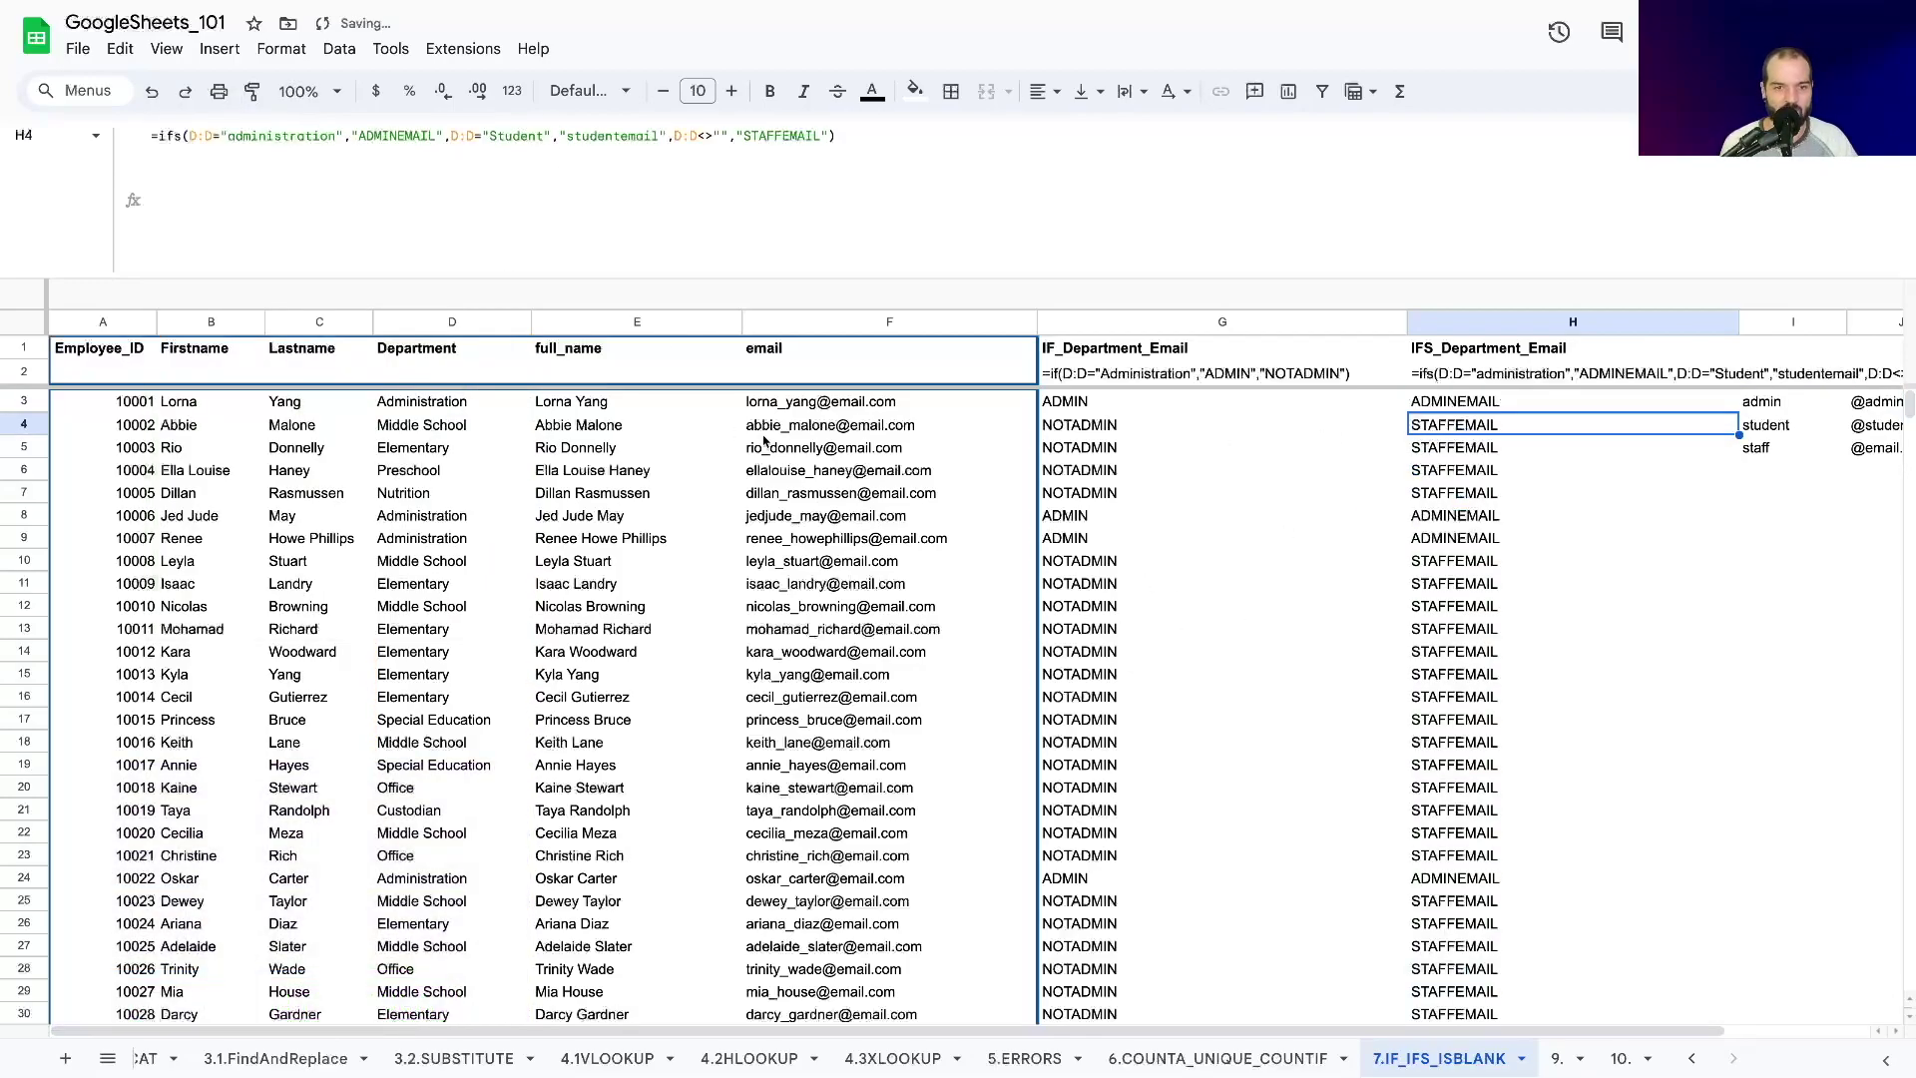
{"action": "scroll", "coordinate": [1448, 629], "scroll_direction": "down", "scroll_amount": 1}
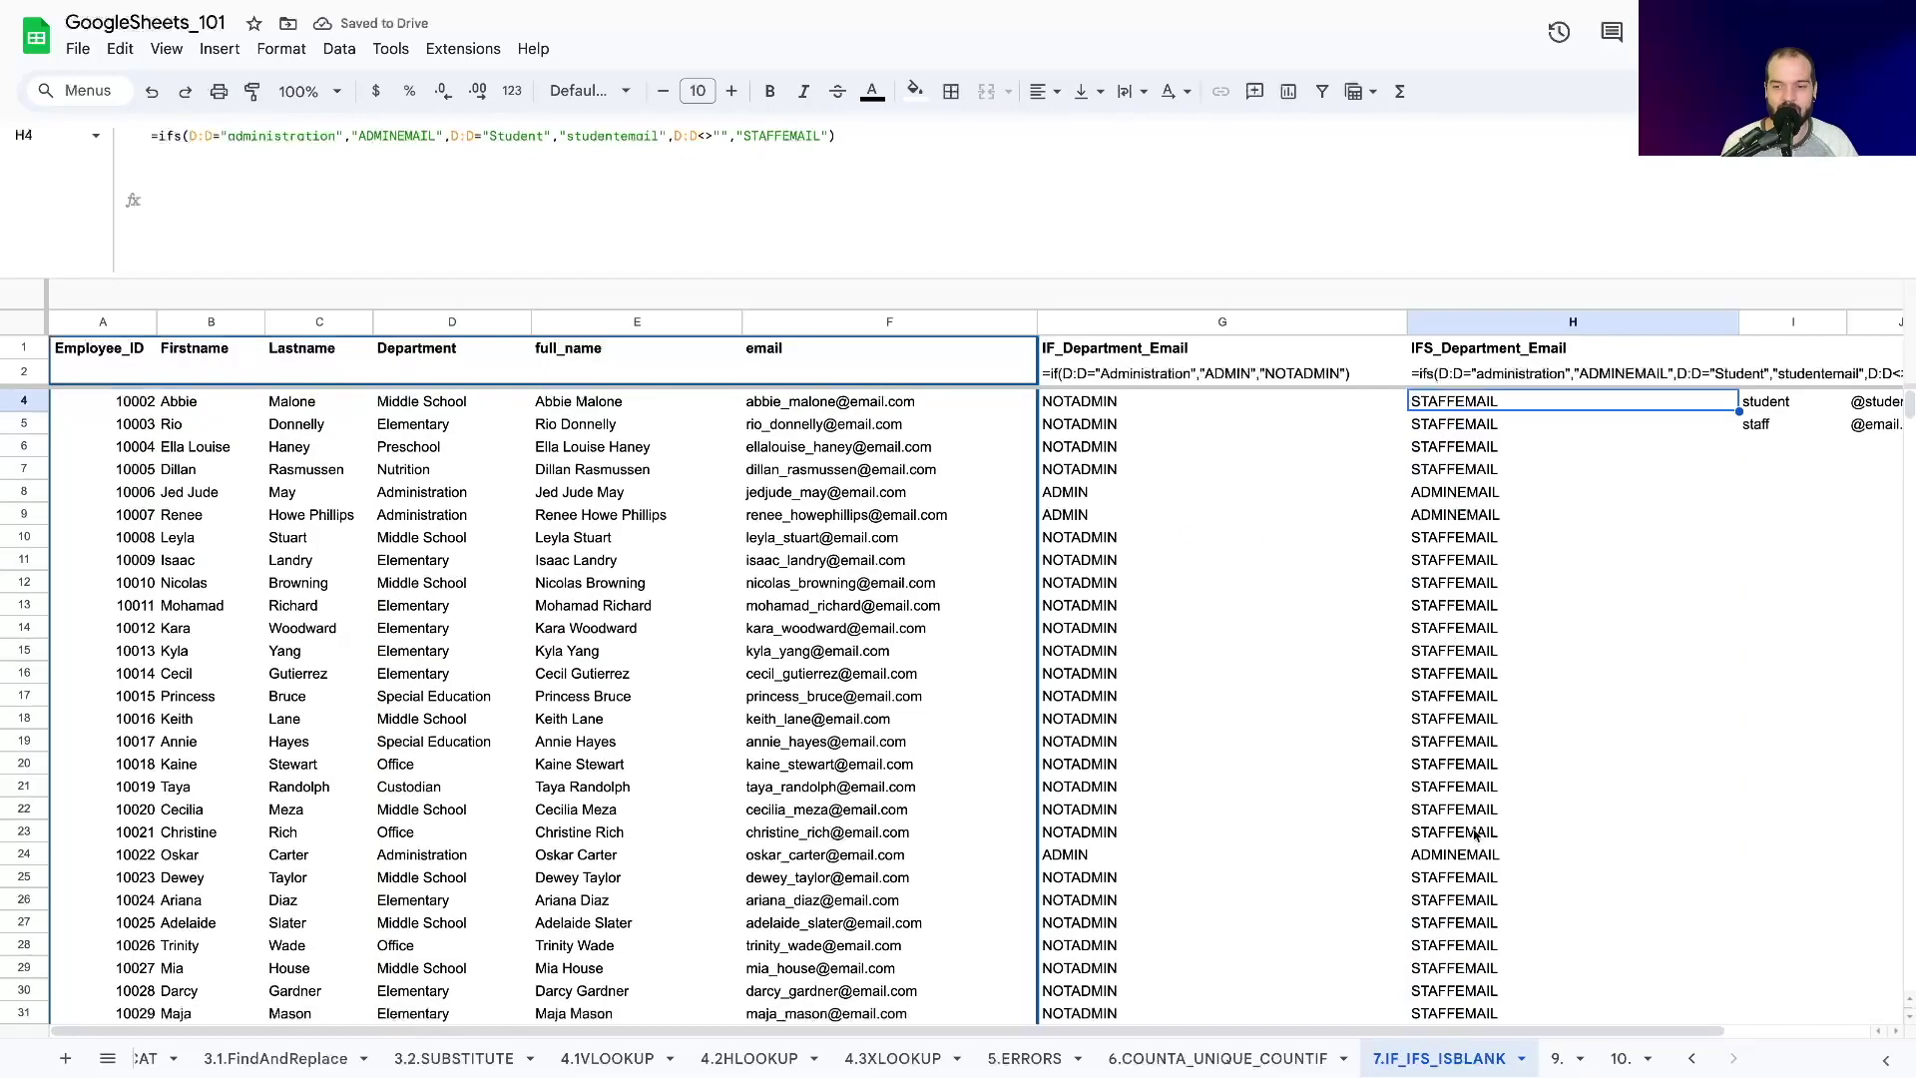
{"action": "left_click_drag", "start_coordinate": [1449, 854], "coordinate": [490, 849]}
{"action": "scroll", "coordinate": [1360, 589], "scroll_direction": "down", "scroll_amount": 12}
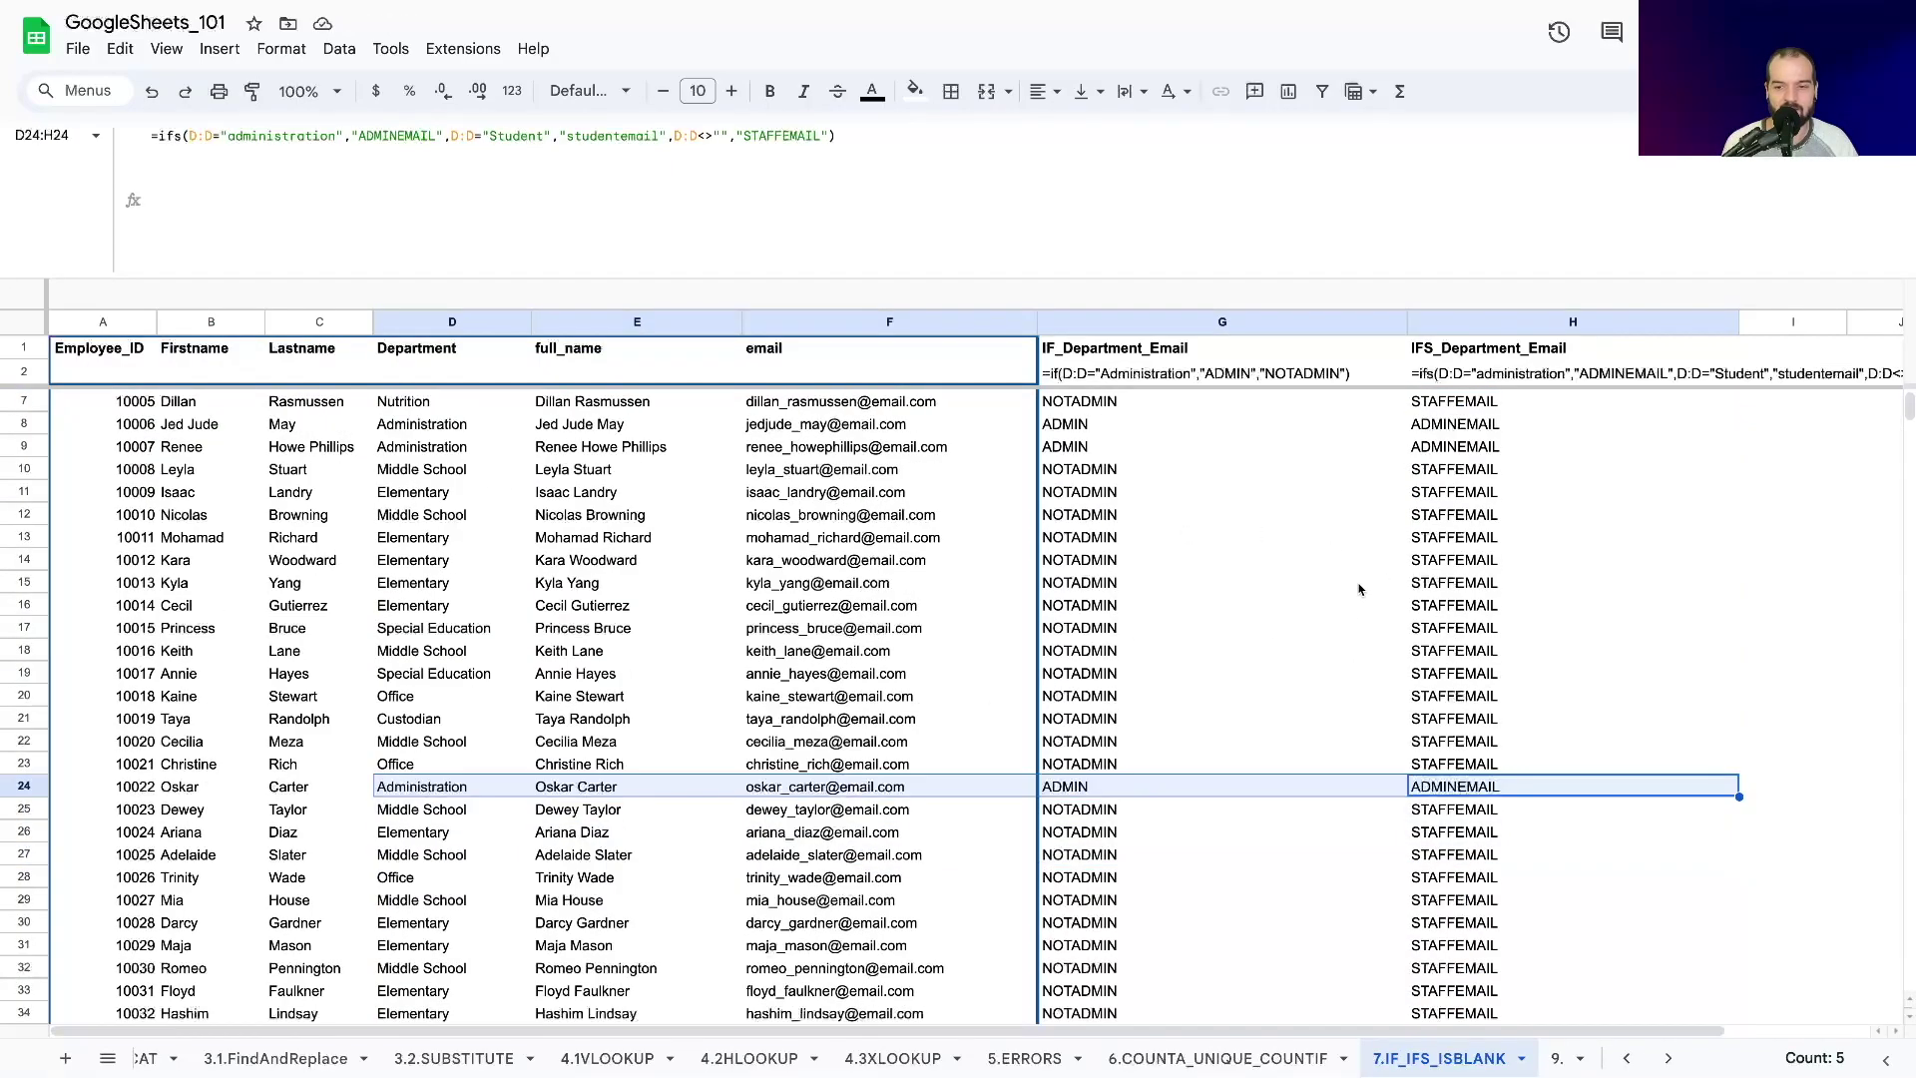
{"action": "left_click", "coordinate": [1429, 671]}
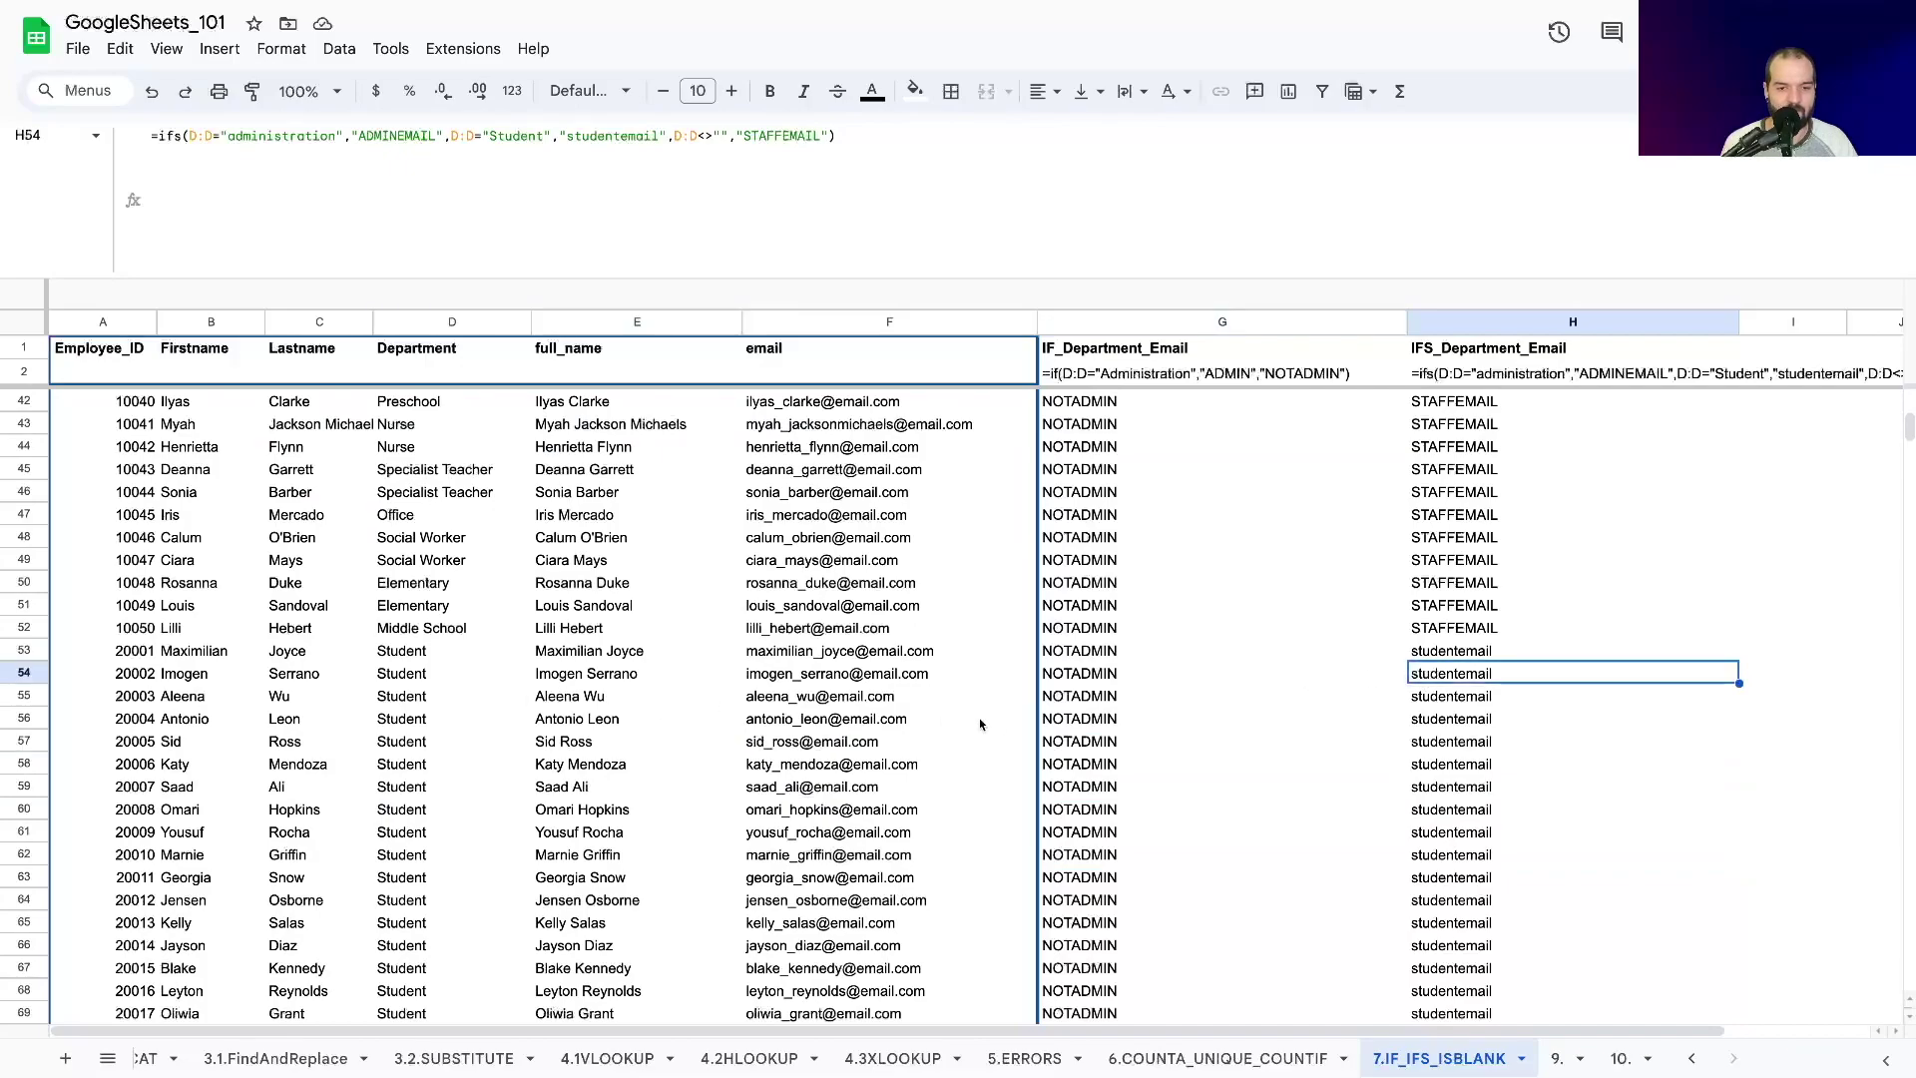
Fill the IFS formula from H102 down to H104, revealing #N/A in empty rows.
{"action": "scroll", "coordinate": [1429, 671], "scroll_direction": "down", "scroll_amount": 15}
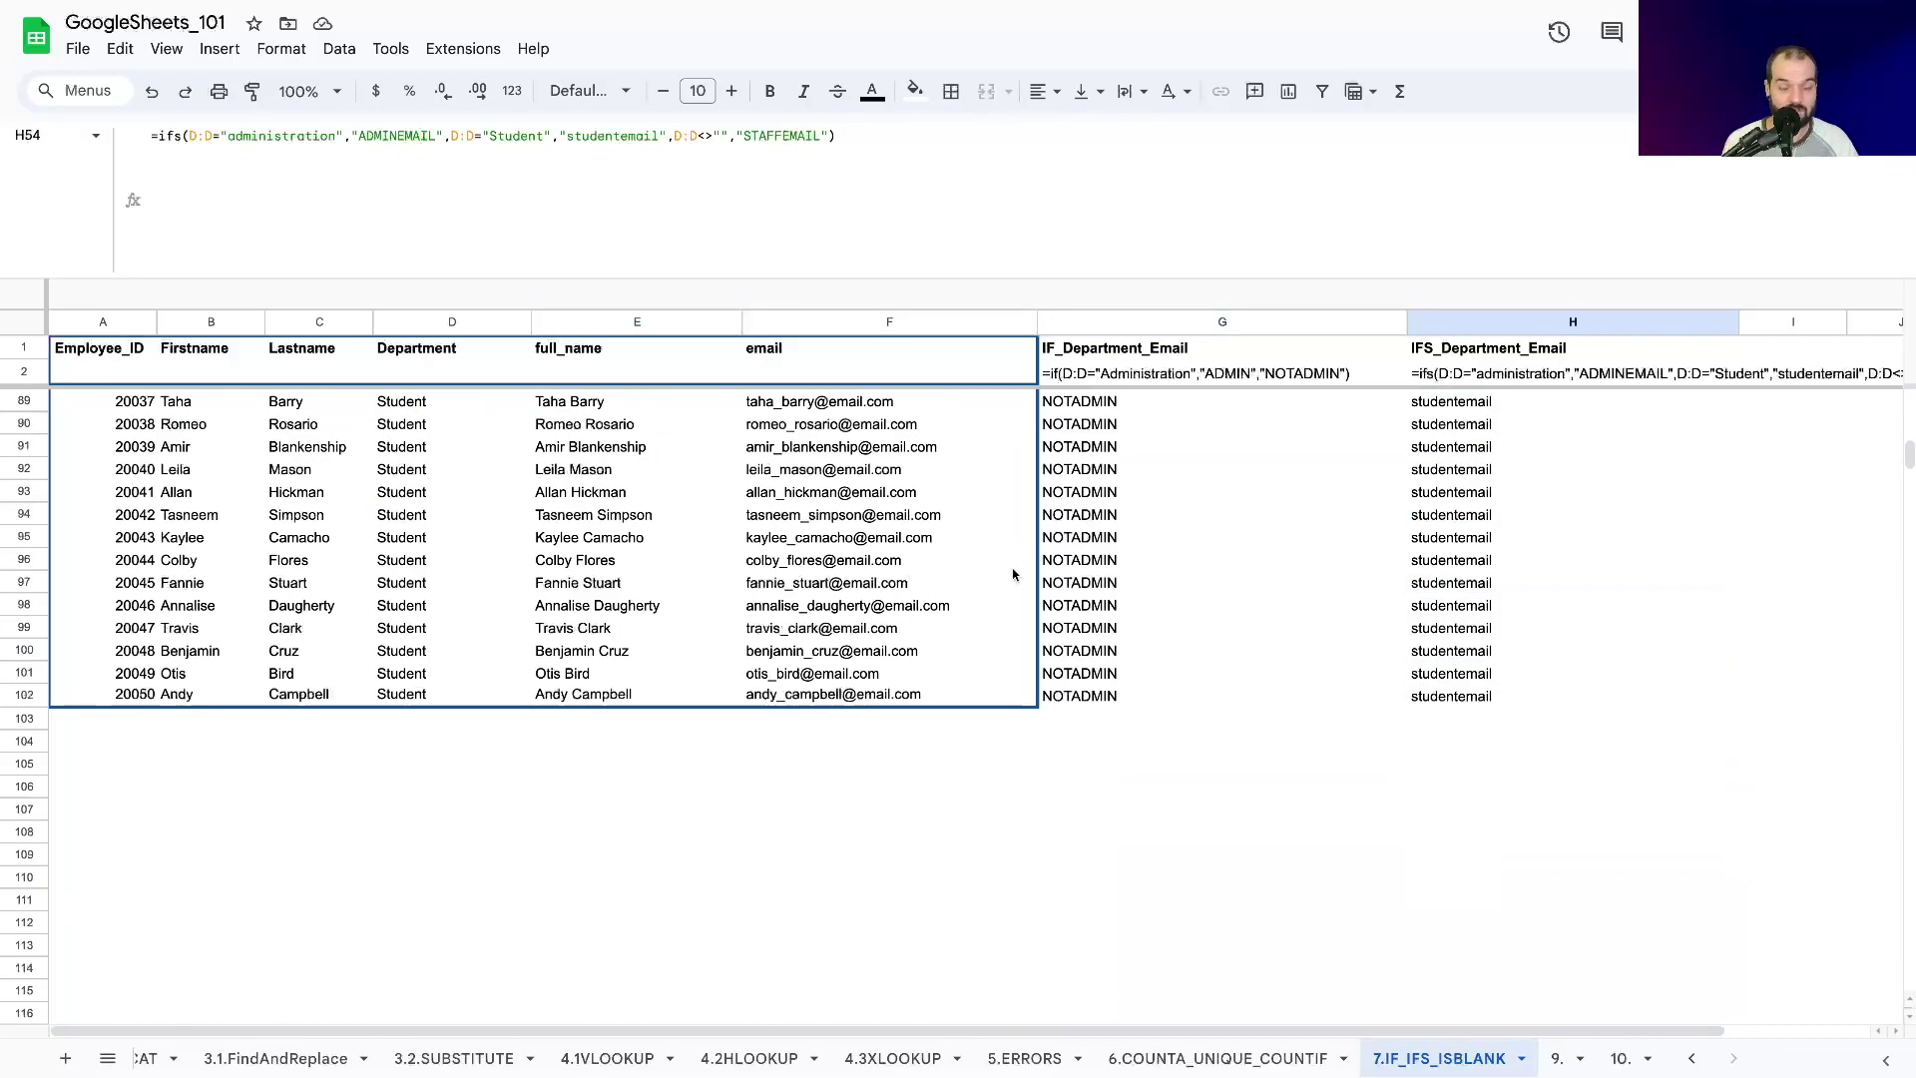
{"action": "left_click", "coordinate": [1429, 720]}
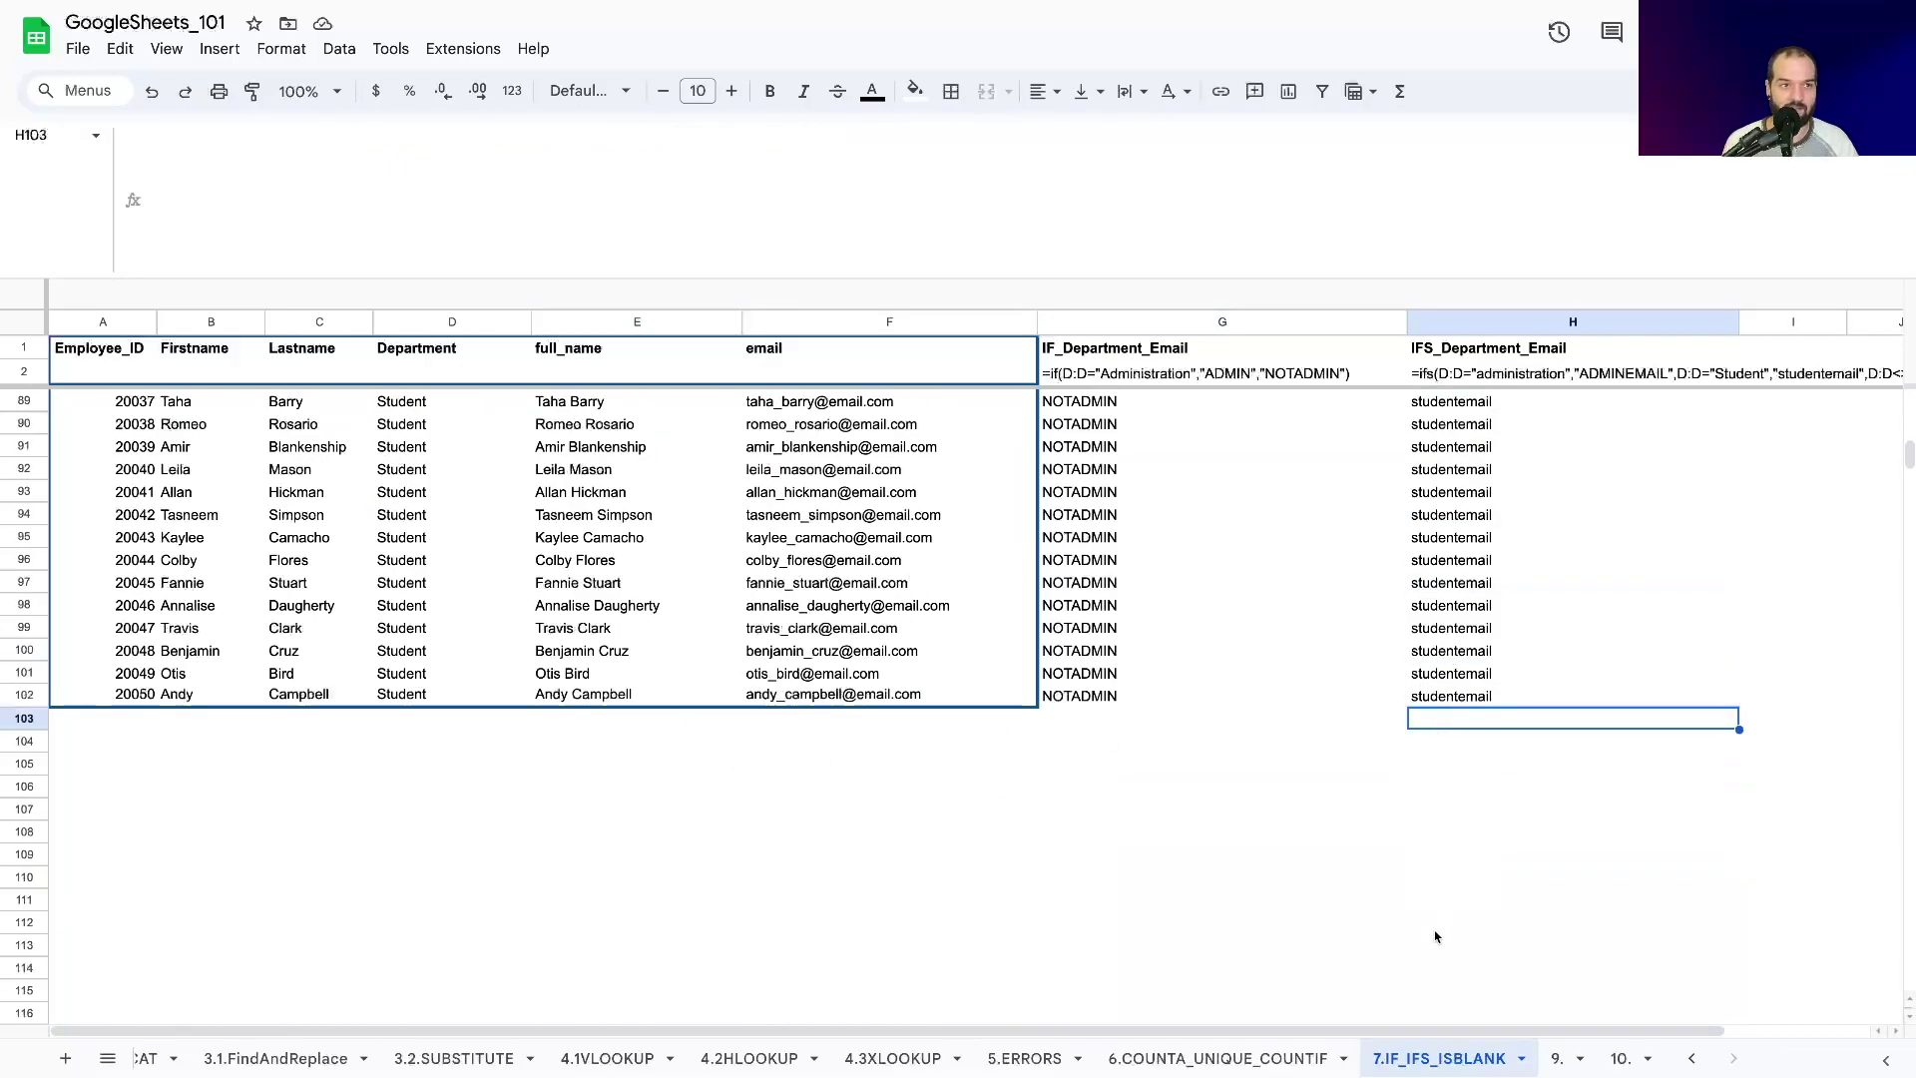
{"action": "key", "text": "Down"}
{"action": "key", "text": "Down"}
{"action": "key", "text": "Down"}
{"action": "left_click", "coordinate": [1455, 728]}
{"action": "key", "text": "Up"}
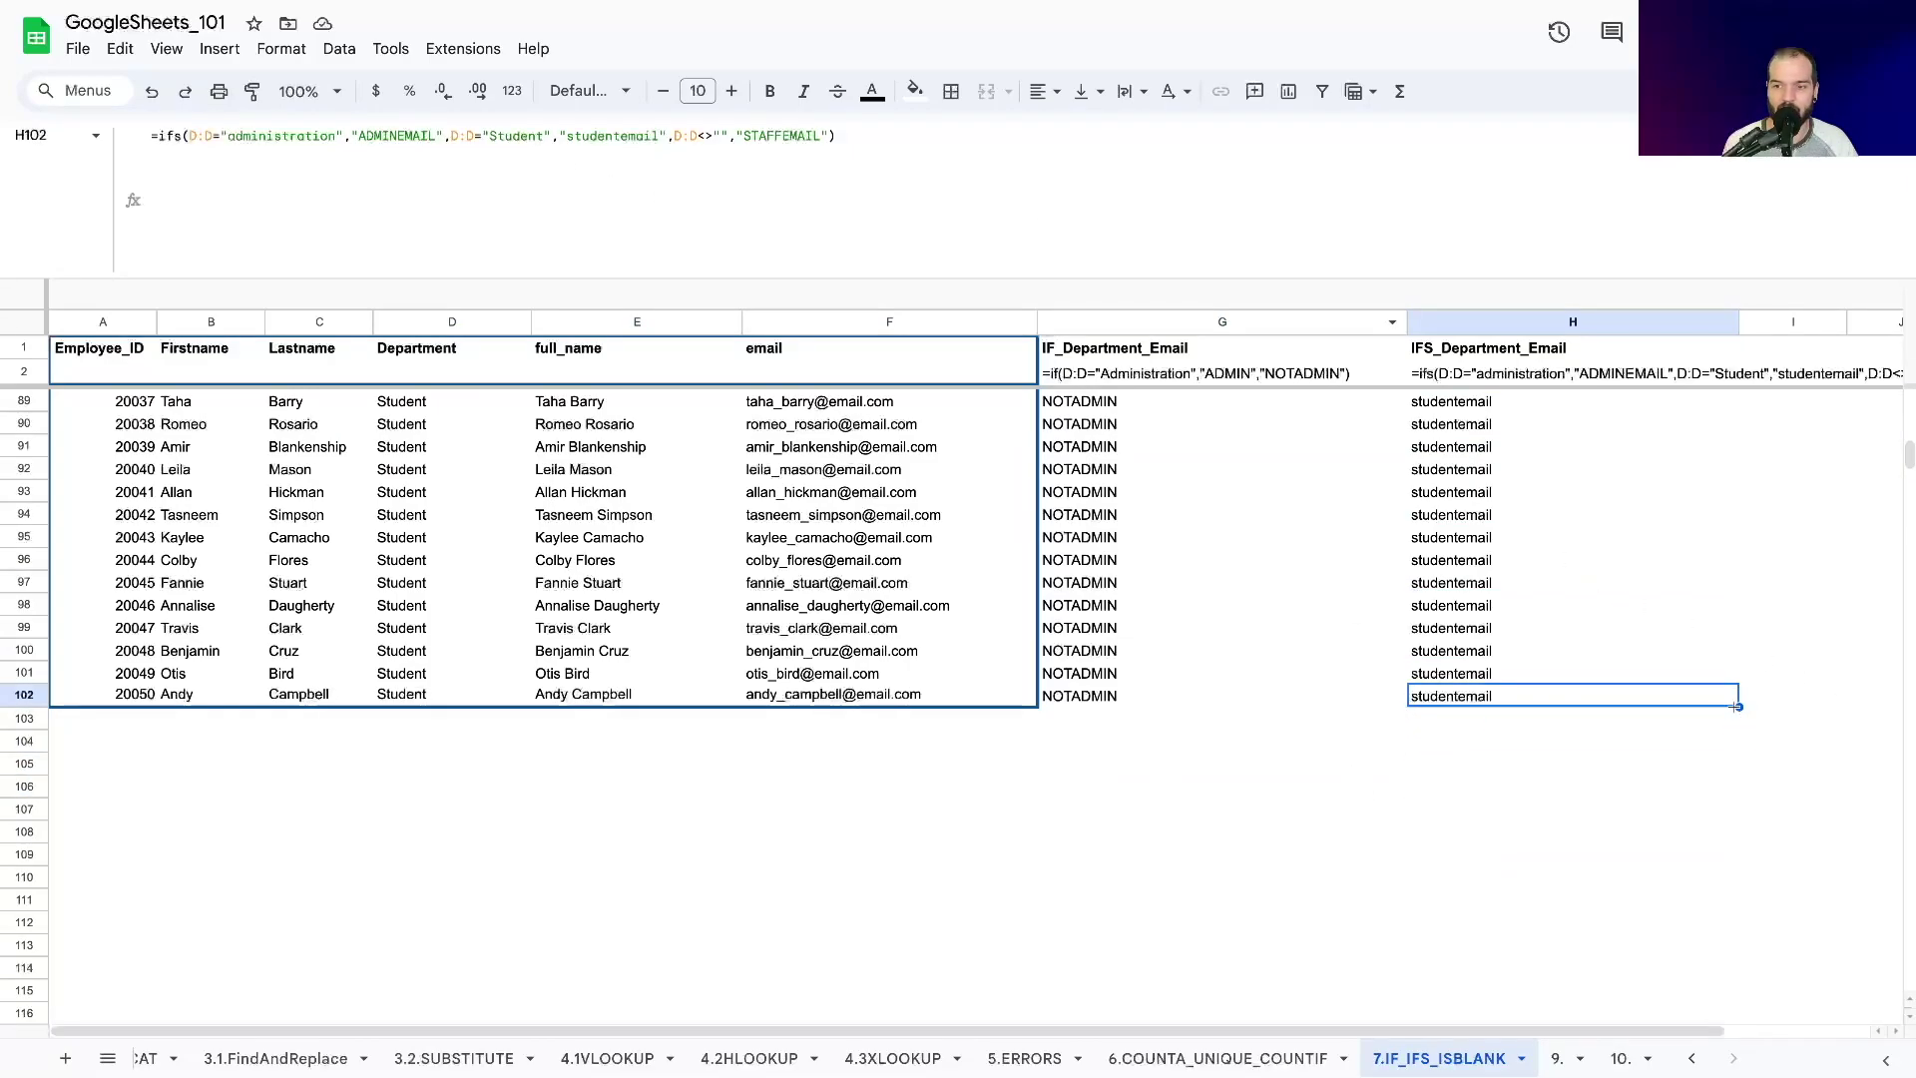
{"action": "left_click_drag", "start_coordinate": [1738, 706], "coordinate": [1737, 746]}
{"action": "left_click", "coordinate": [1519, 788]}
{"action": "left_click", "coordinate": [1534, 718]}
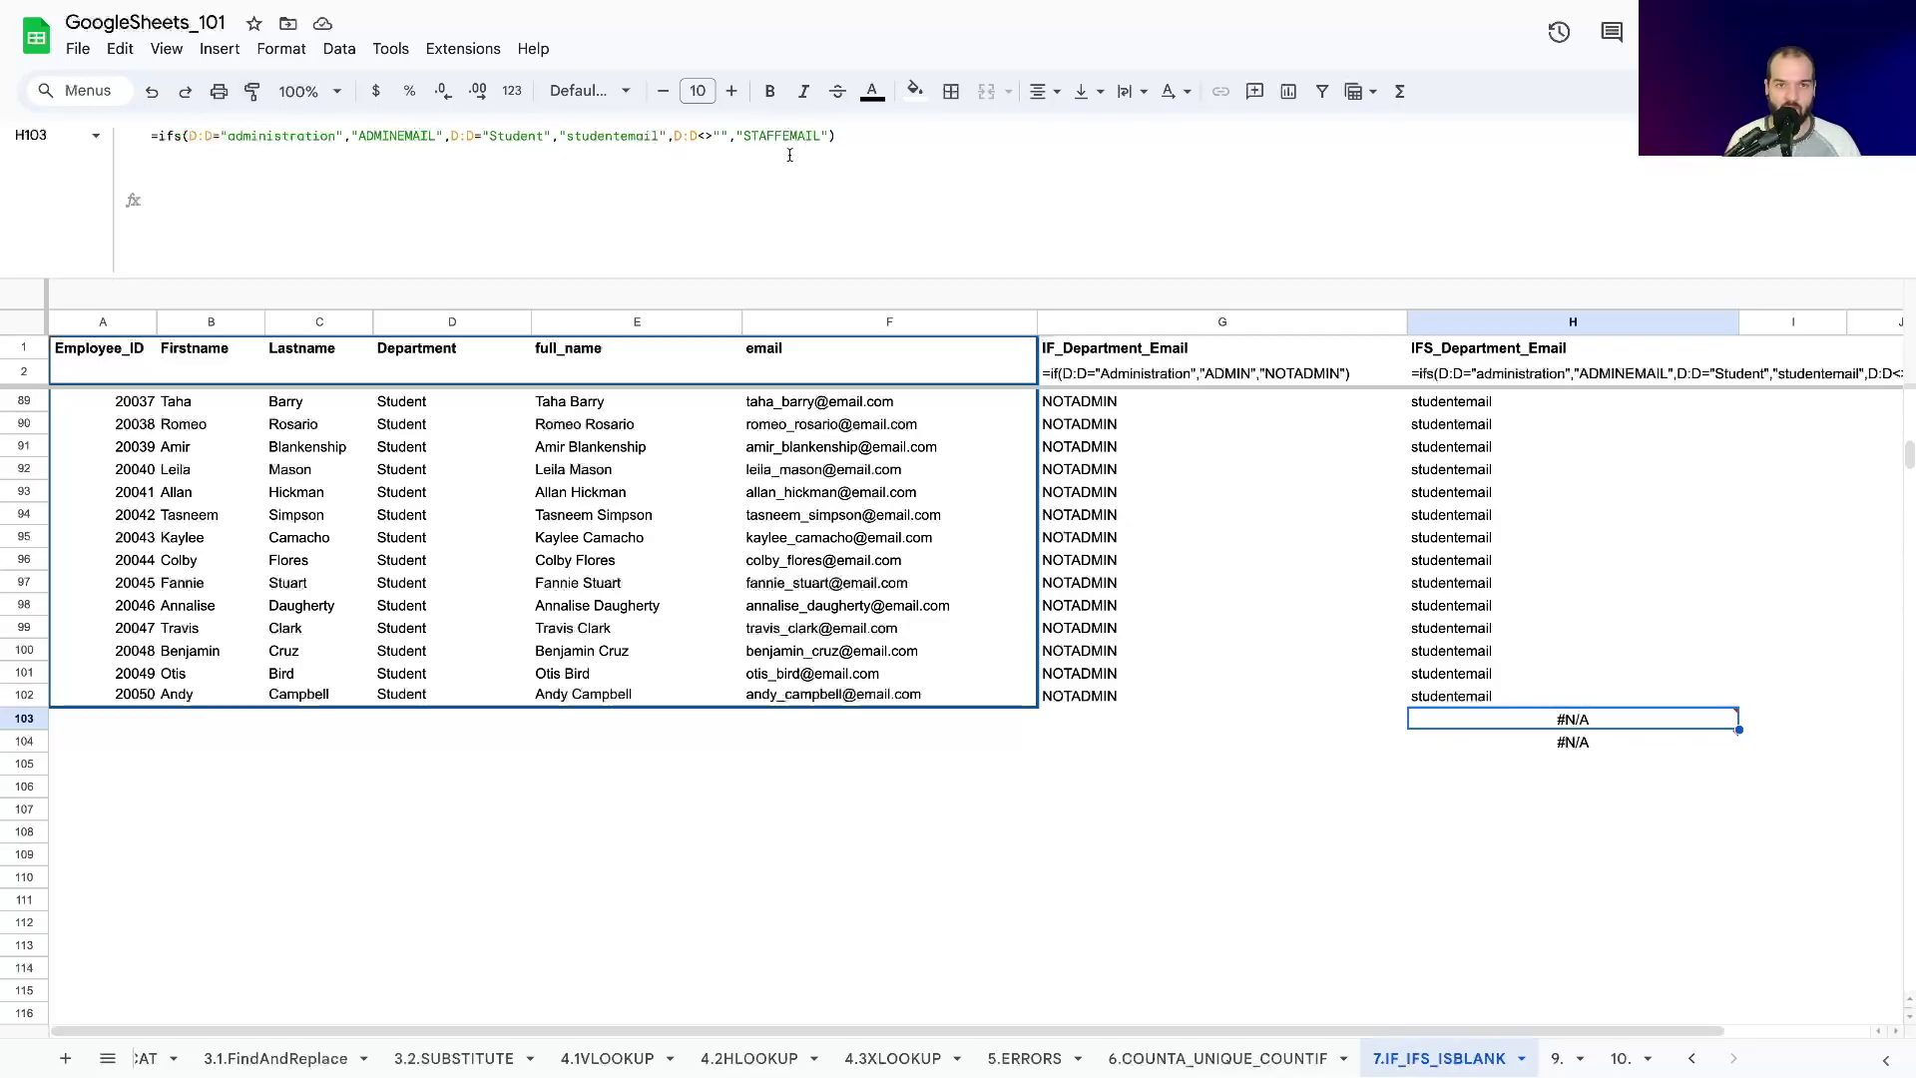
{"action": "left_click", "coordinate": [824, 134]}
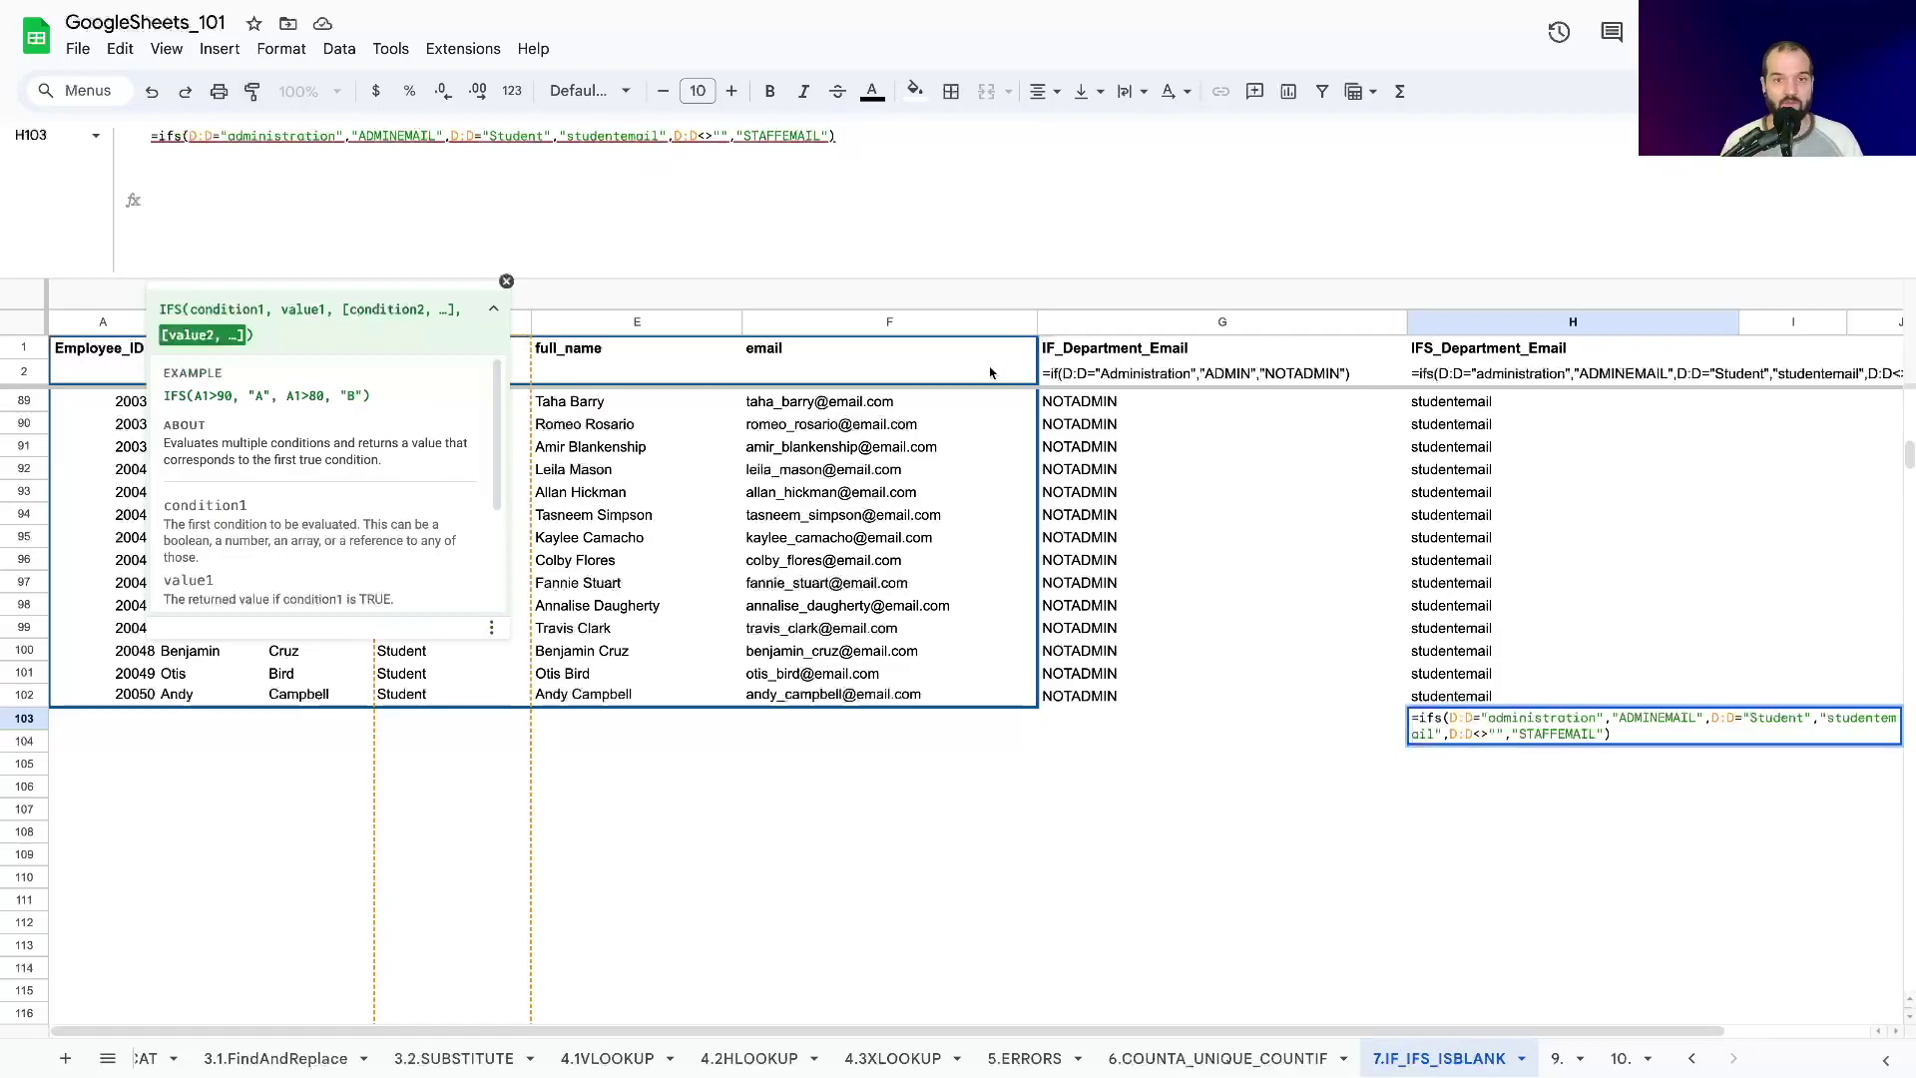
{"action": "key", "text": "Return"}
{"action": "left_click", "coordinate": [1478, 718]}
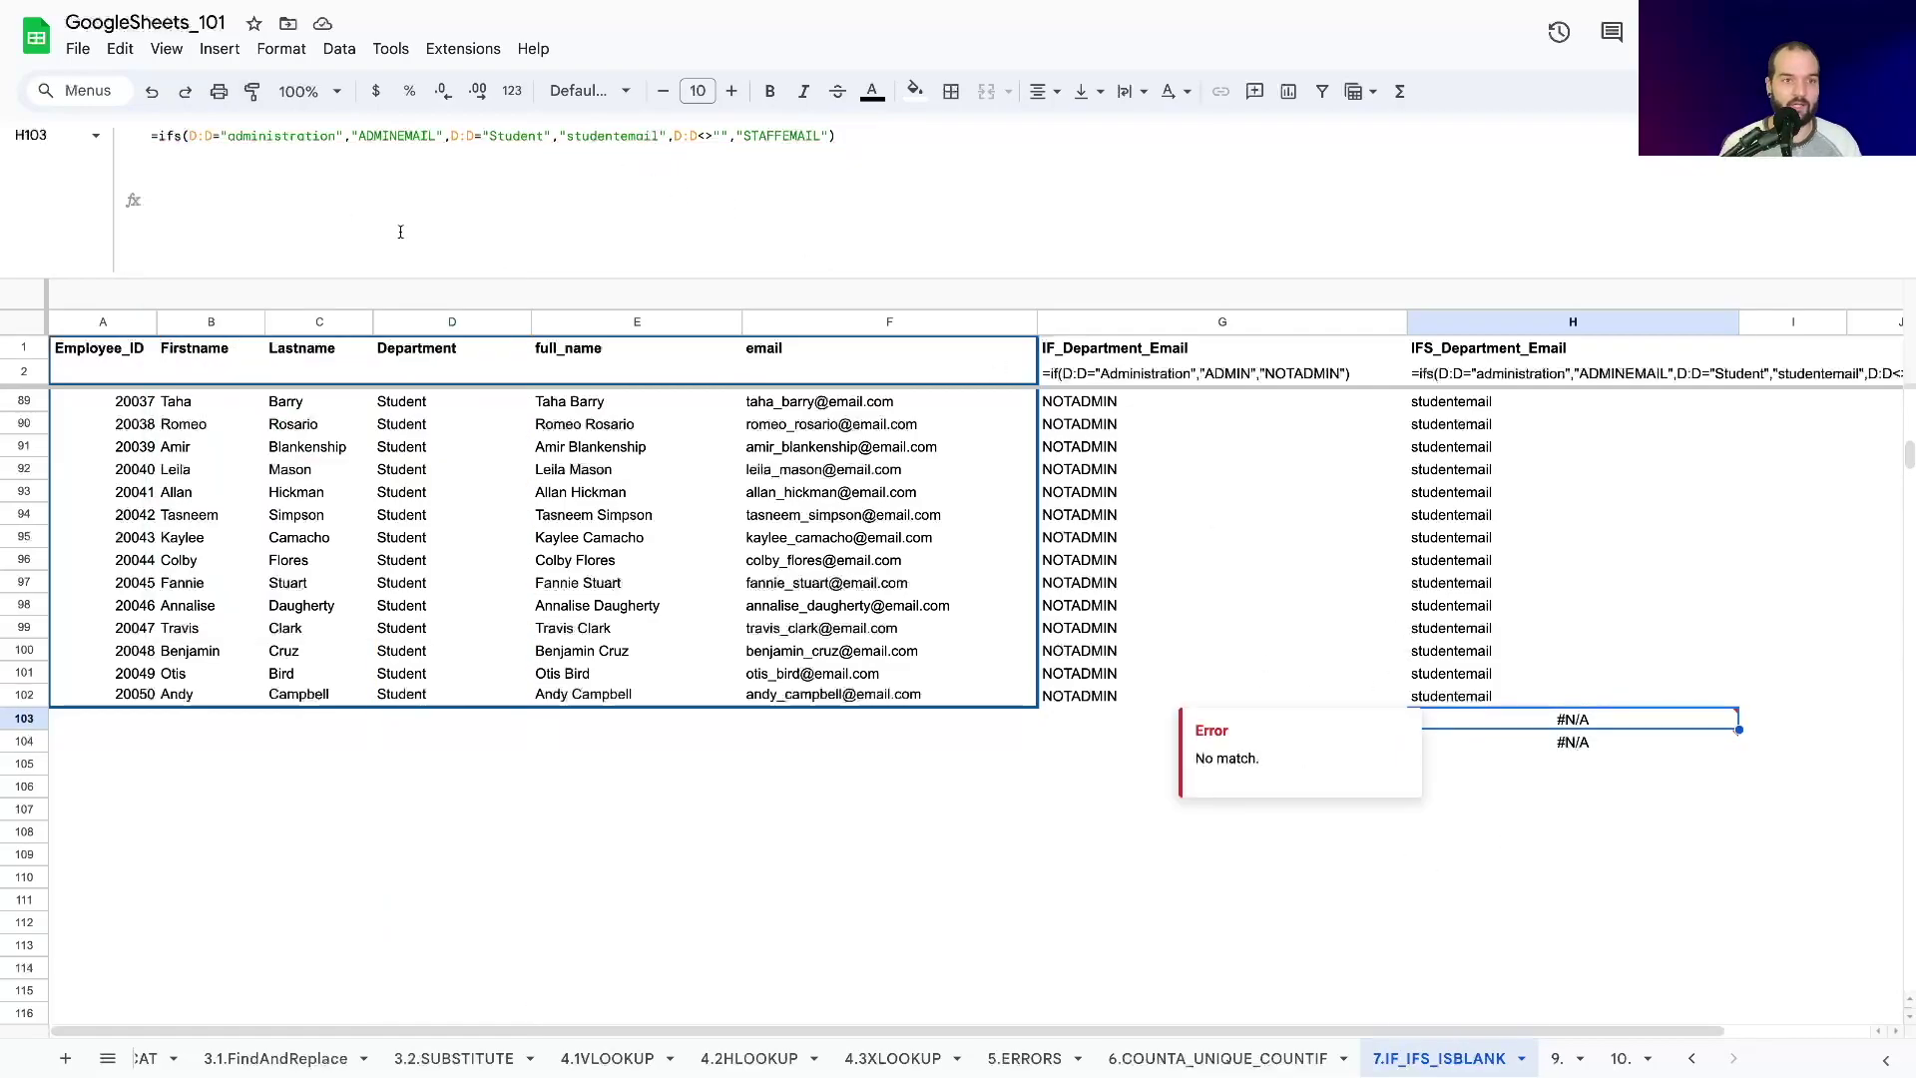
{"action": "left_click", "coordinate": [853, 134]}
{"action": "type", "text": ","}
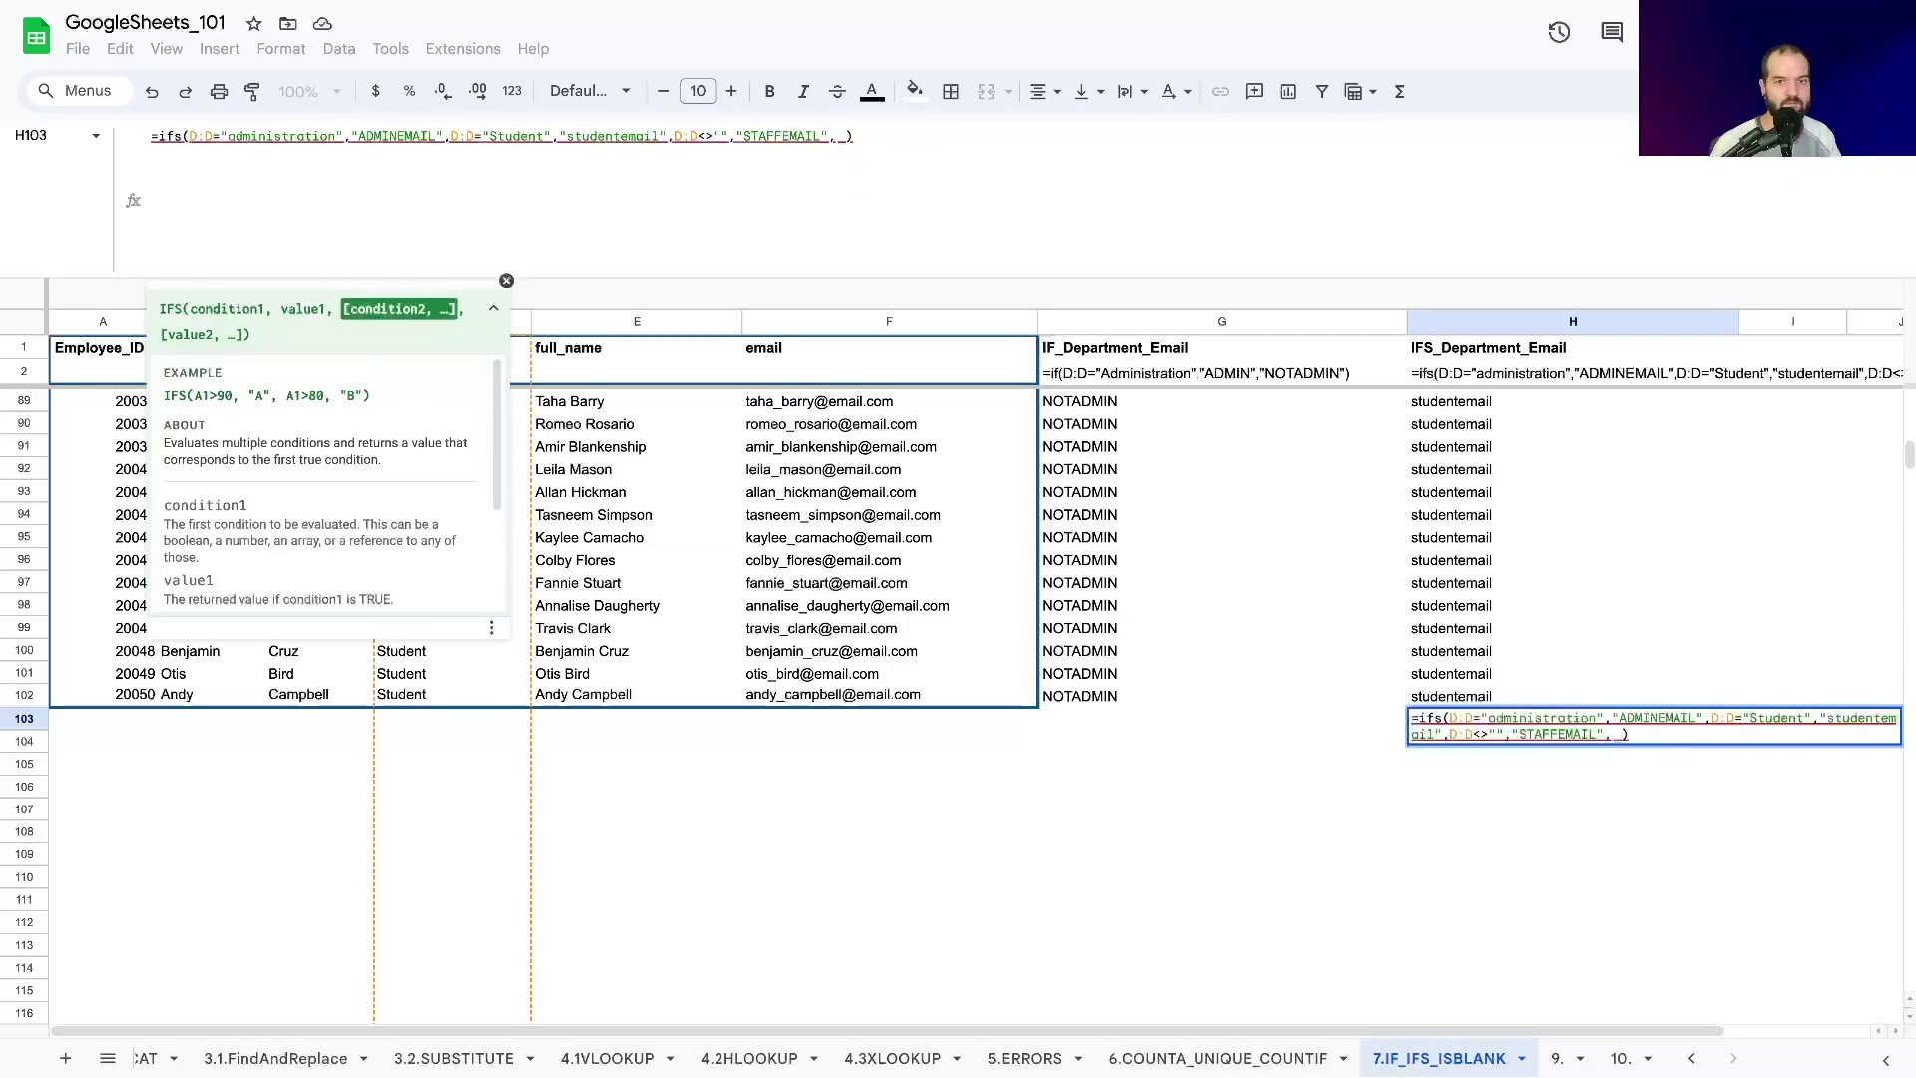
Append ISBLANK(D103),"" to H103's IFS formula so the cell shows blank.
{"action": "type", "text": "I"}
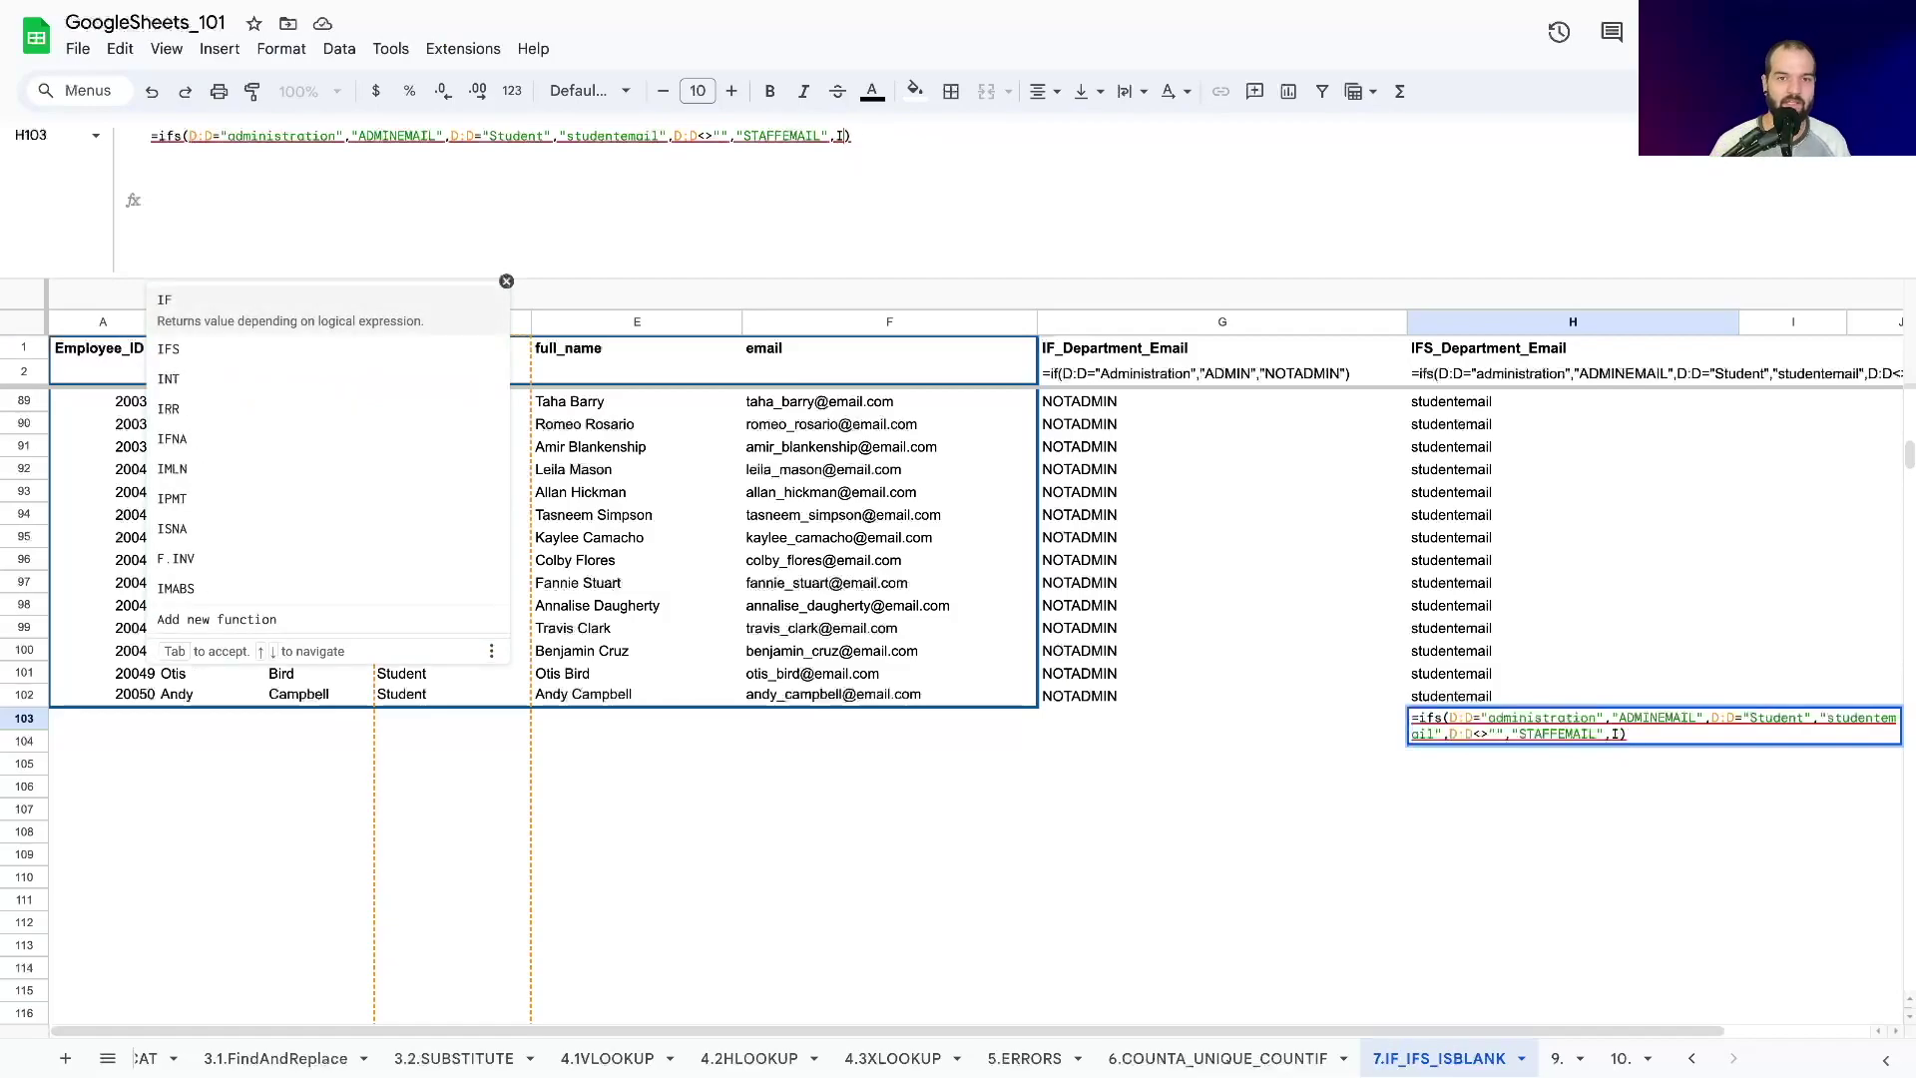
{"action": "type", "text": "S"}
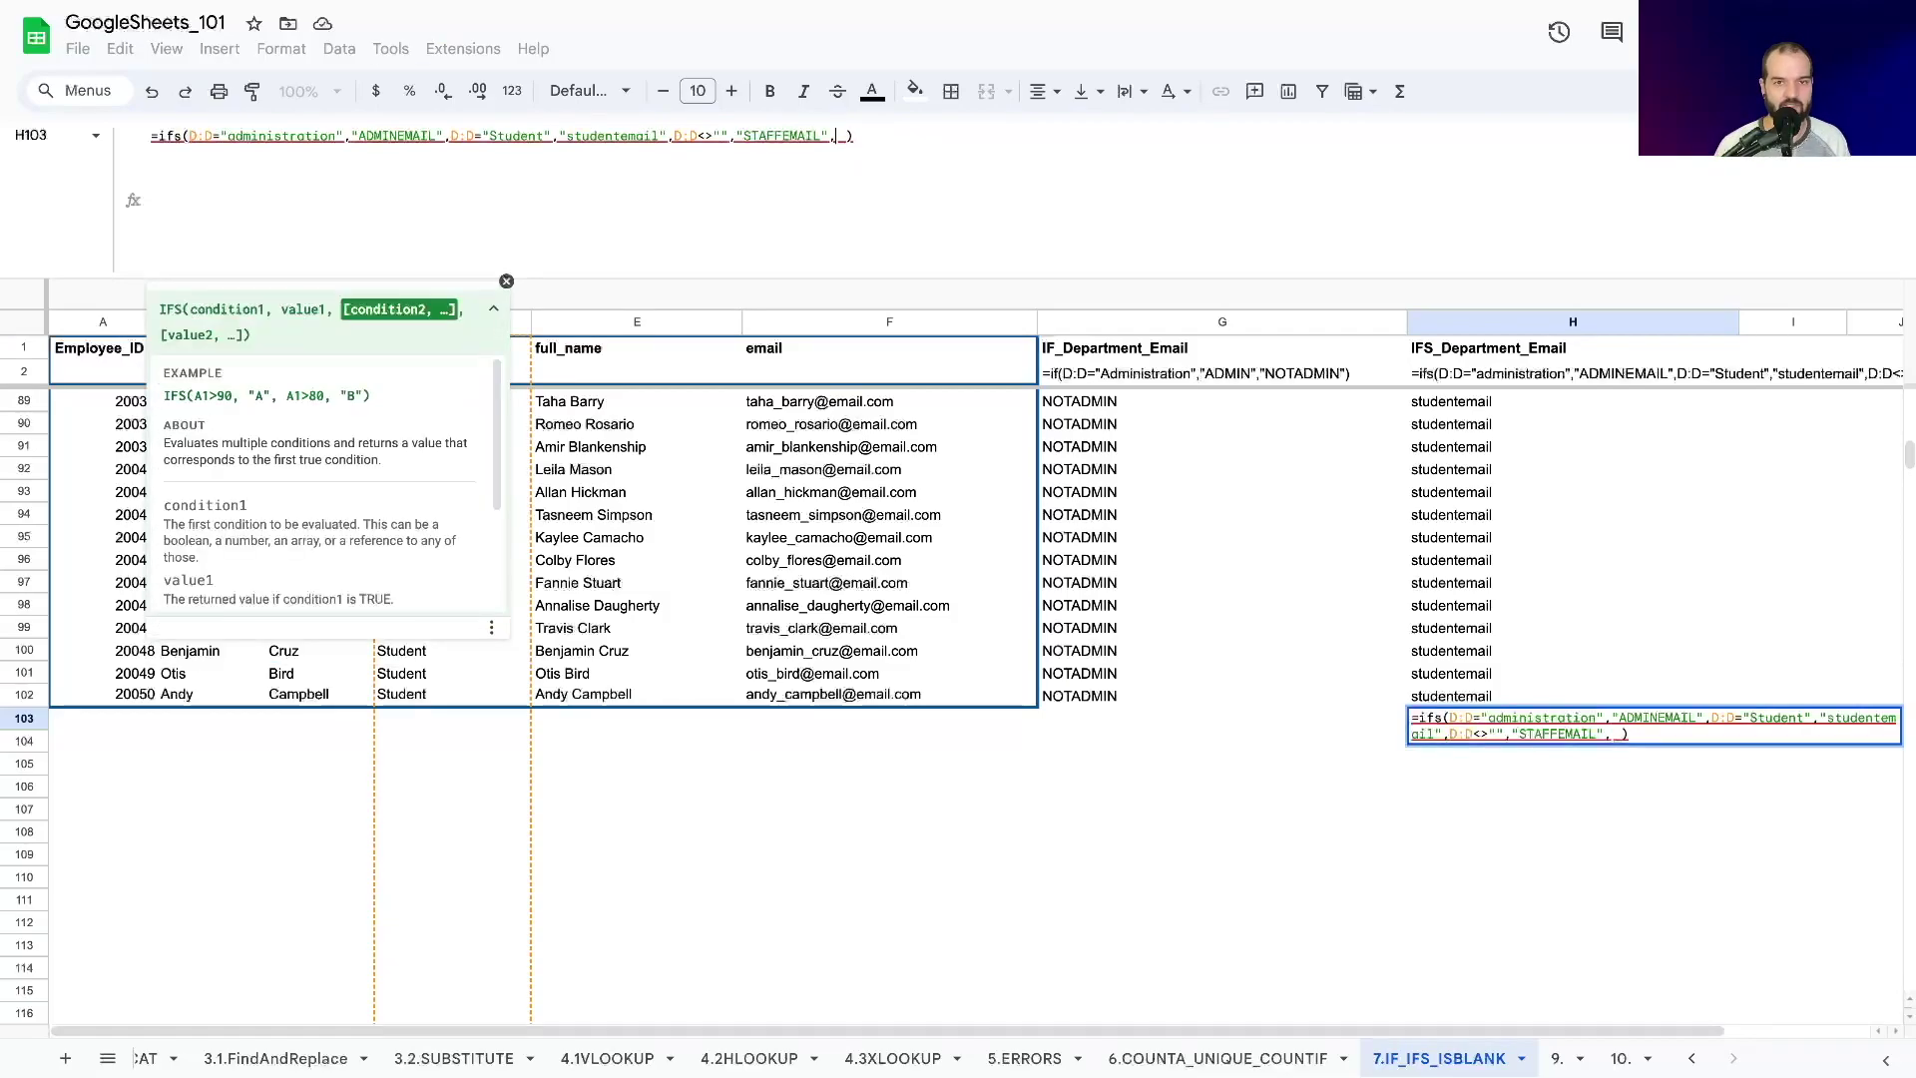
{"action": "type", "text": "BA"}
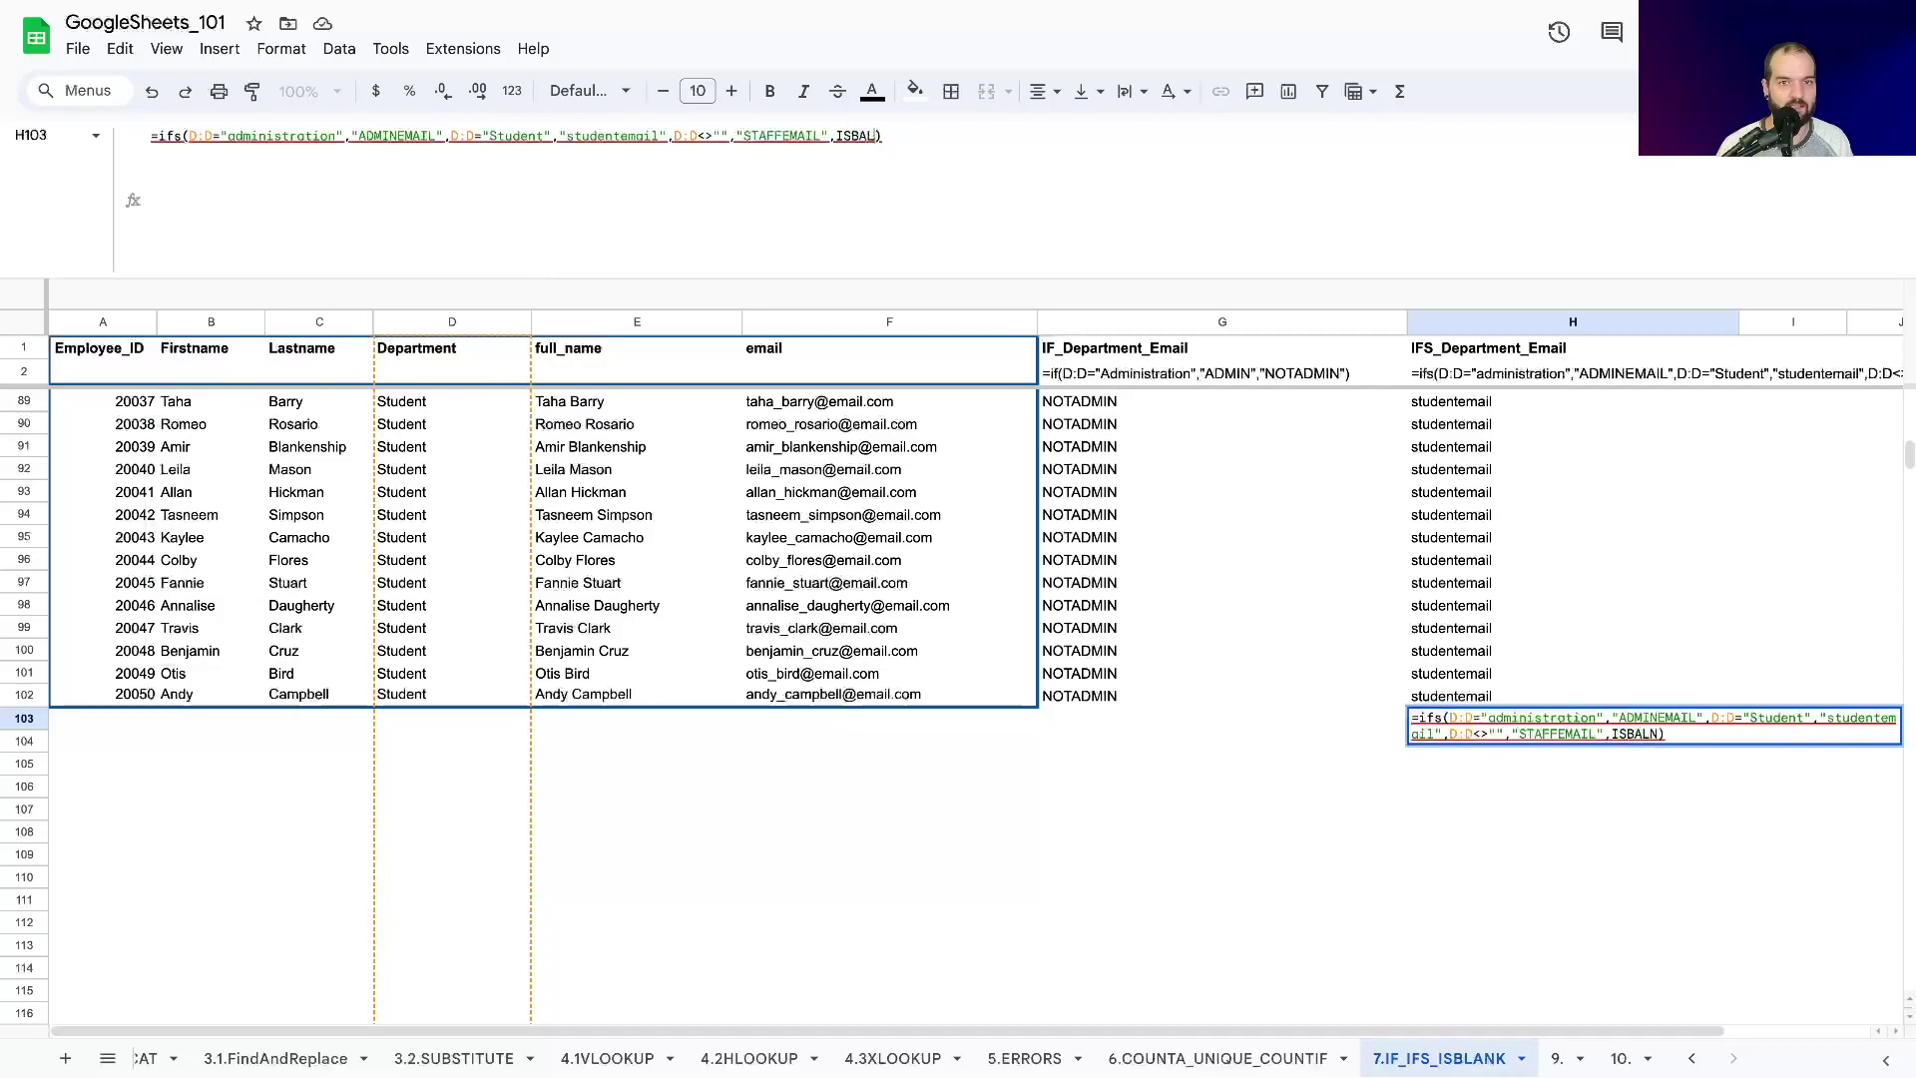
{"action": "key", "text": "BackSpace"}
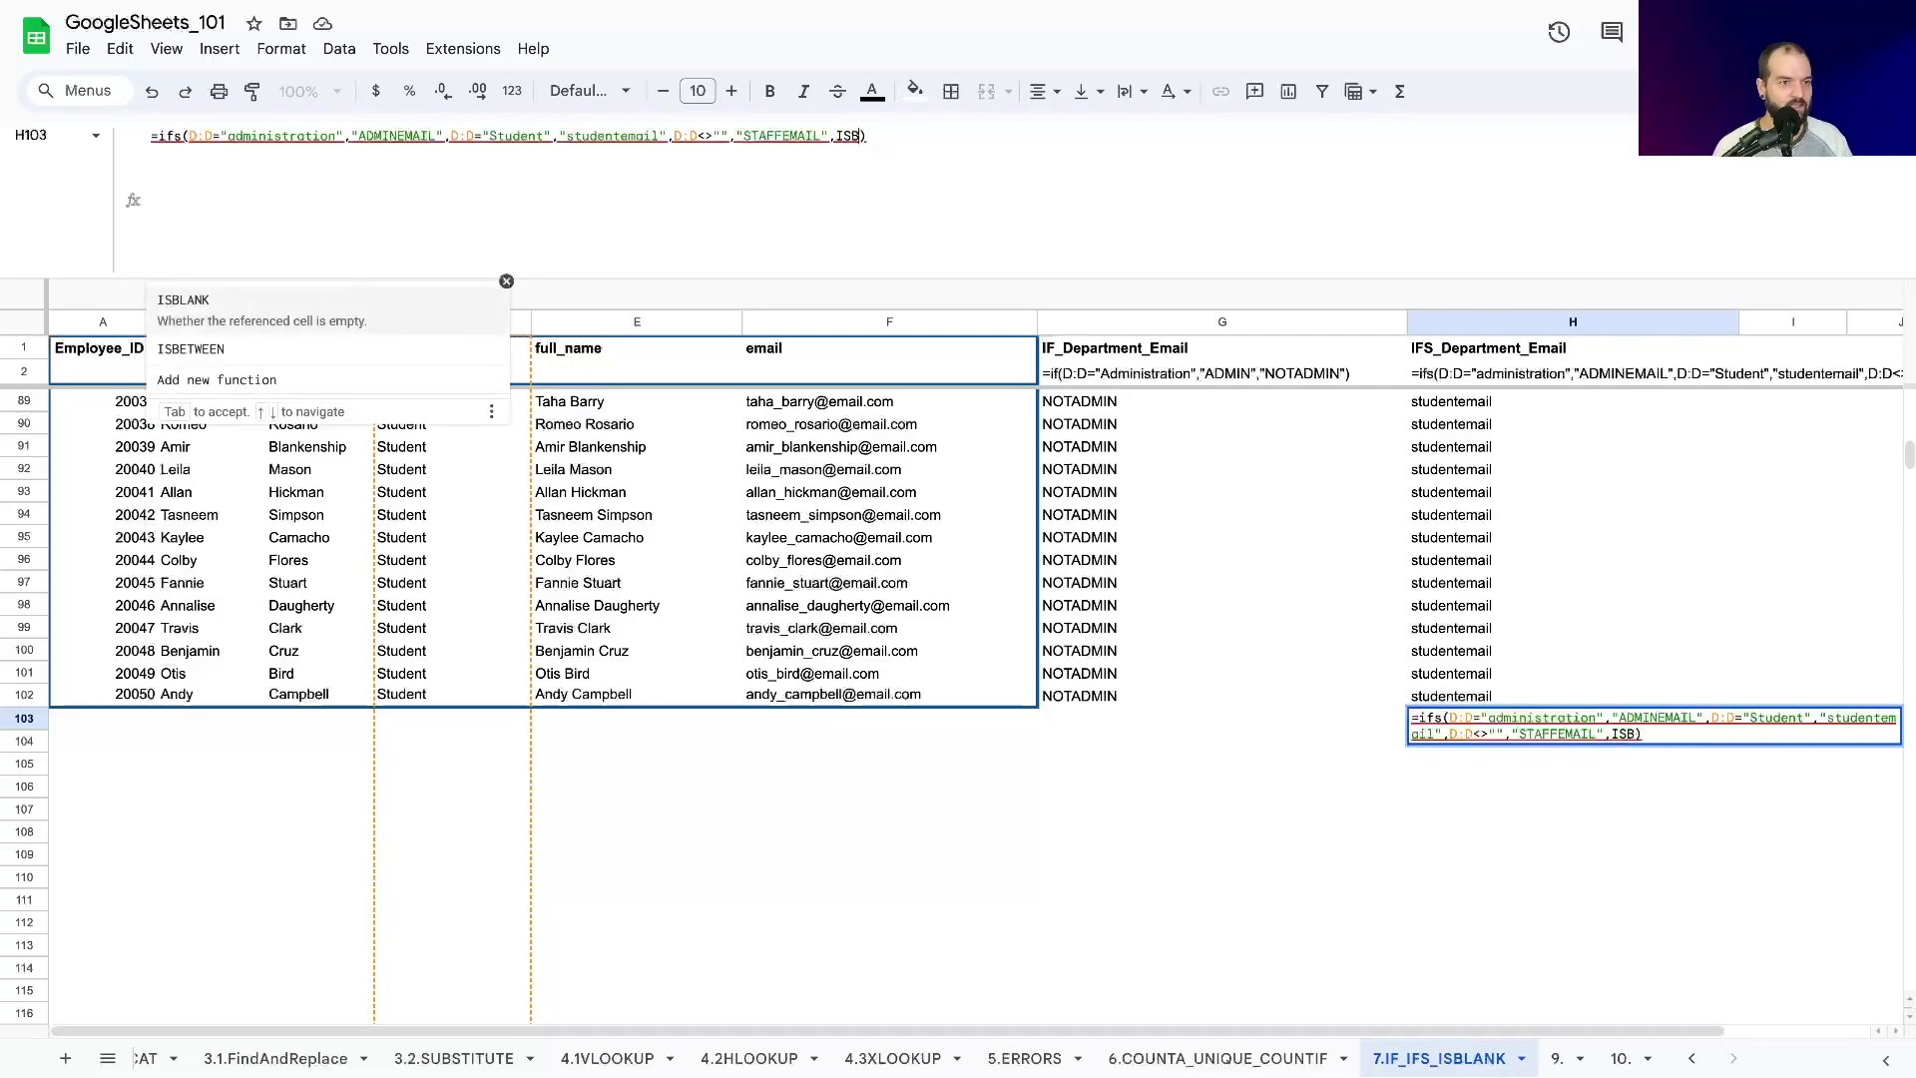
{"action": "left_click", "coordinate": [315, 321]}
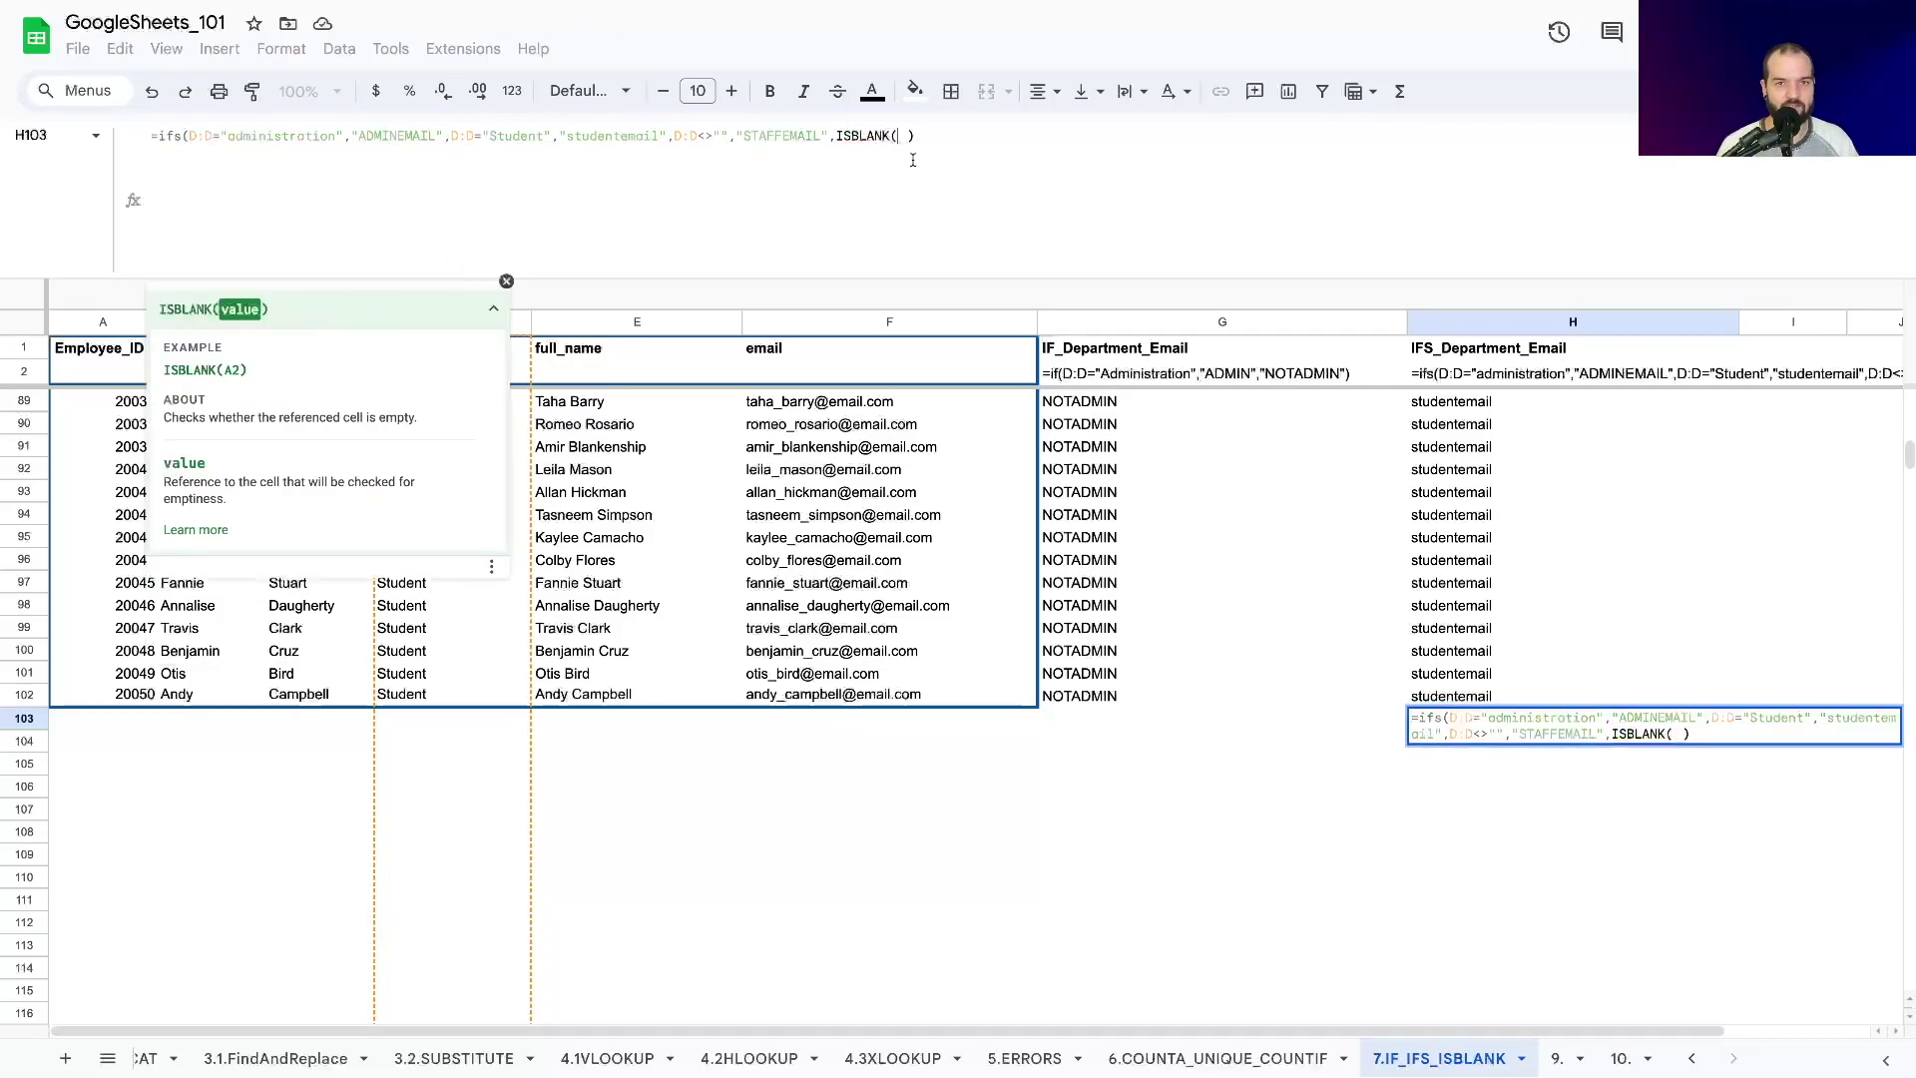
{"action": "left_click", "coordinate": [395, 725]}
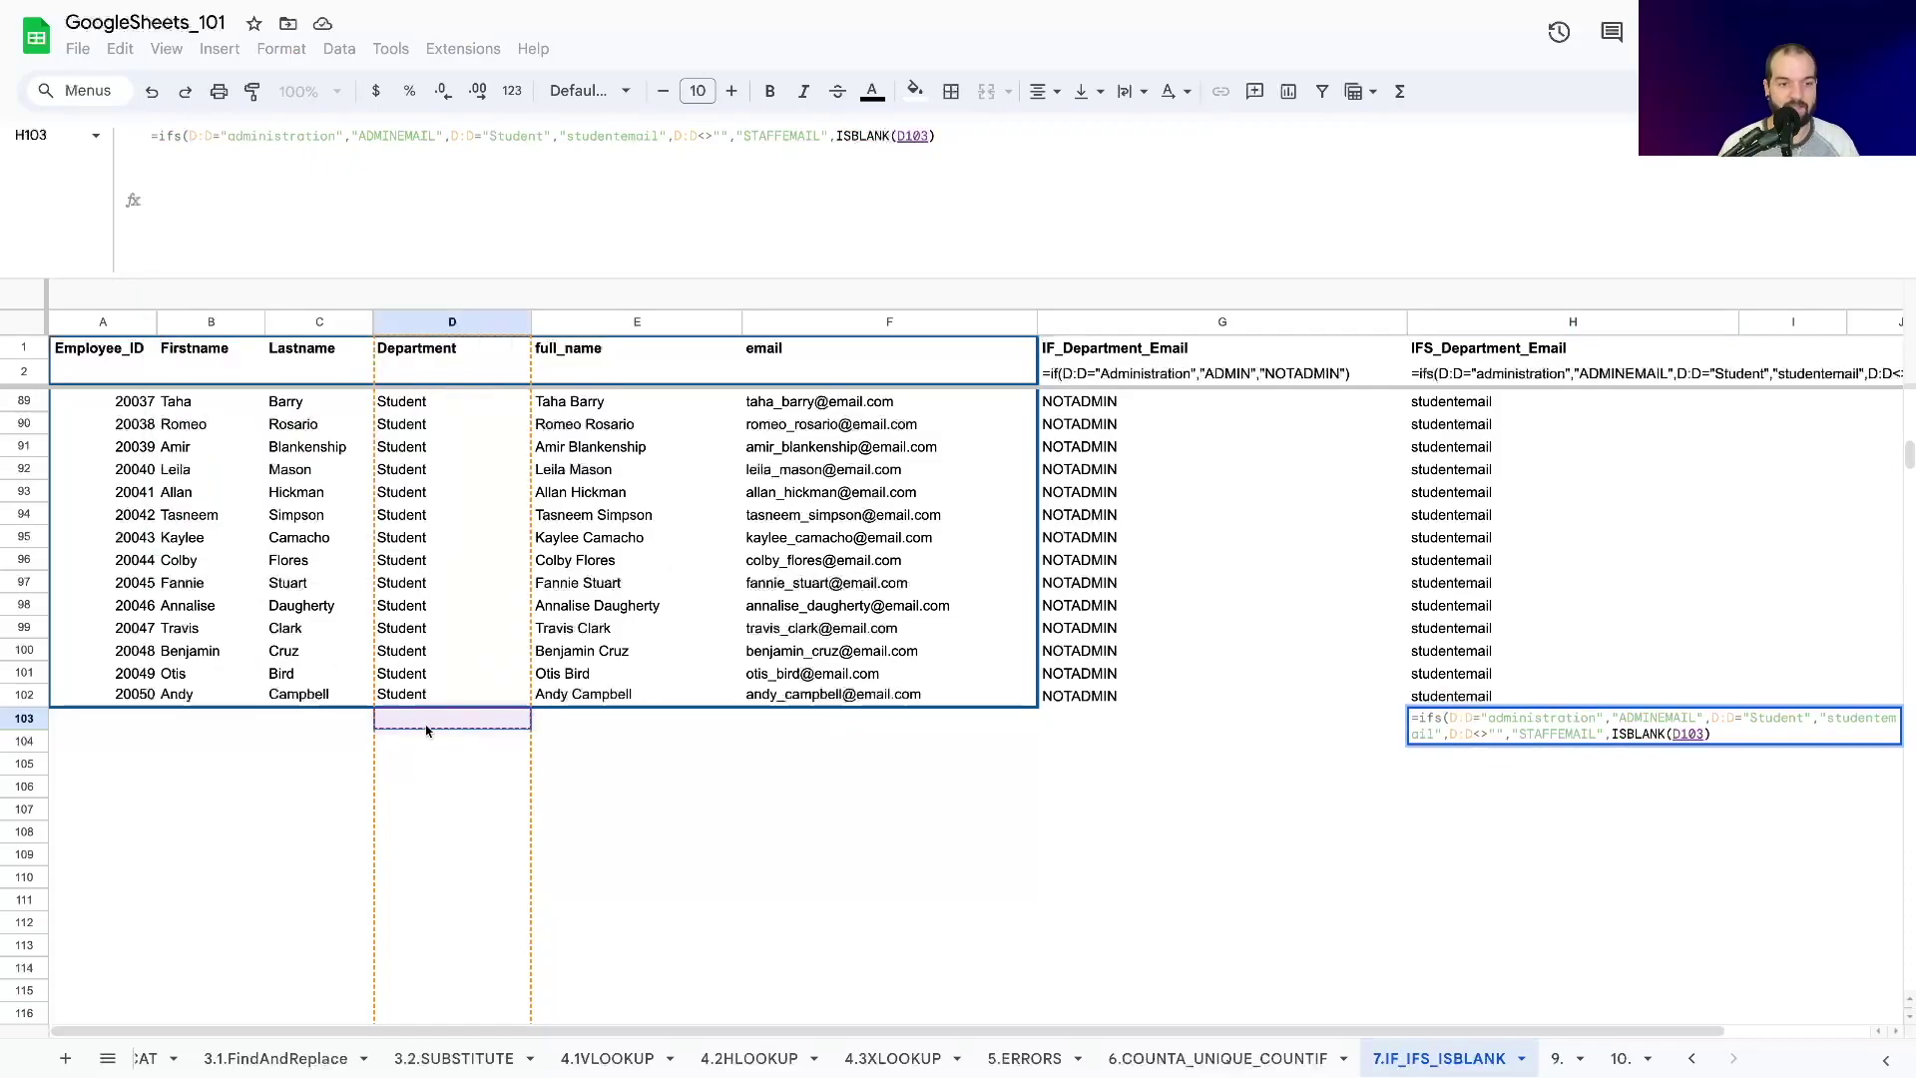
{"action": "type", "text": ")"}
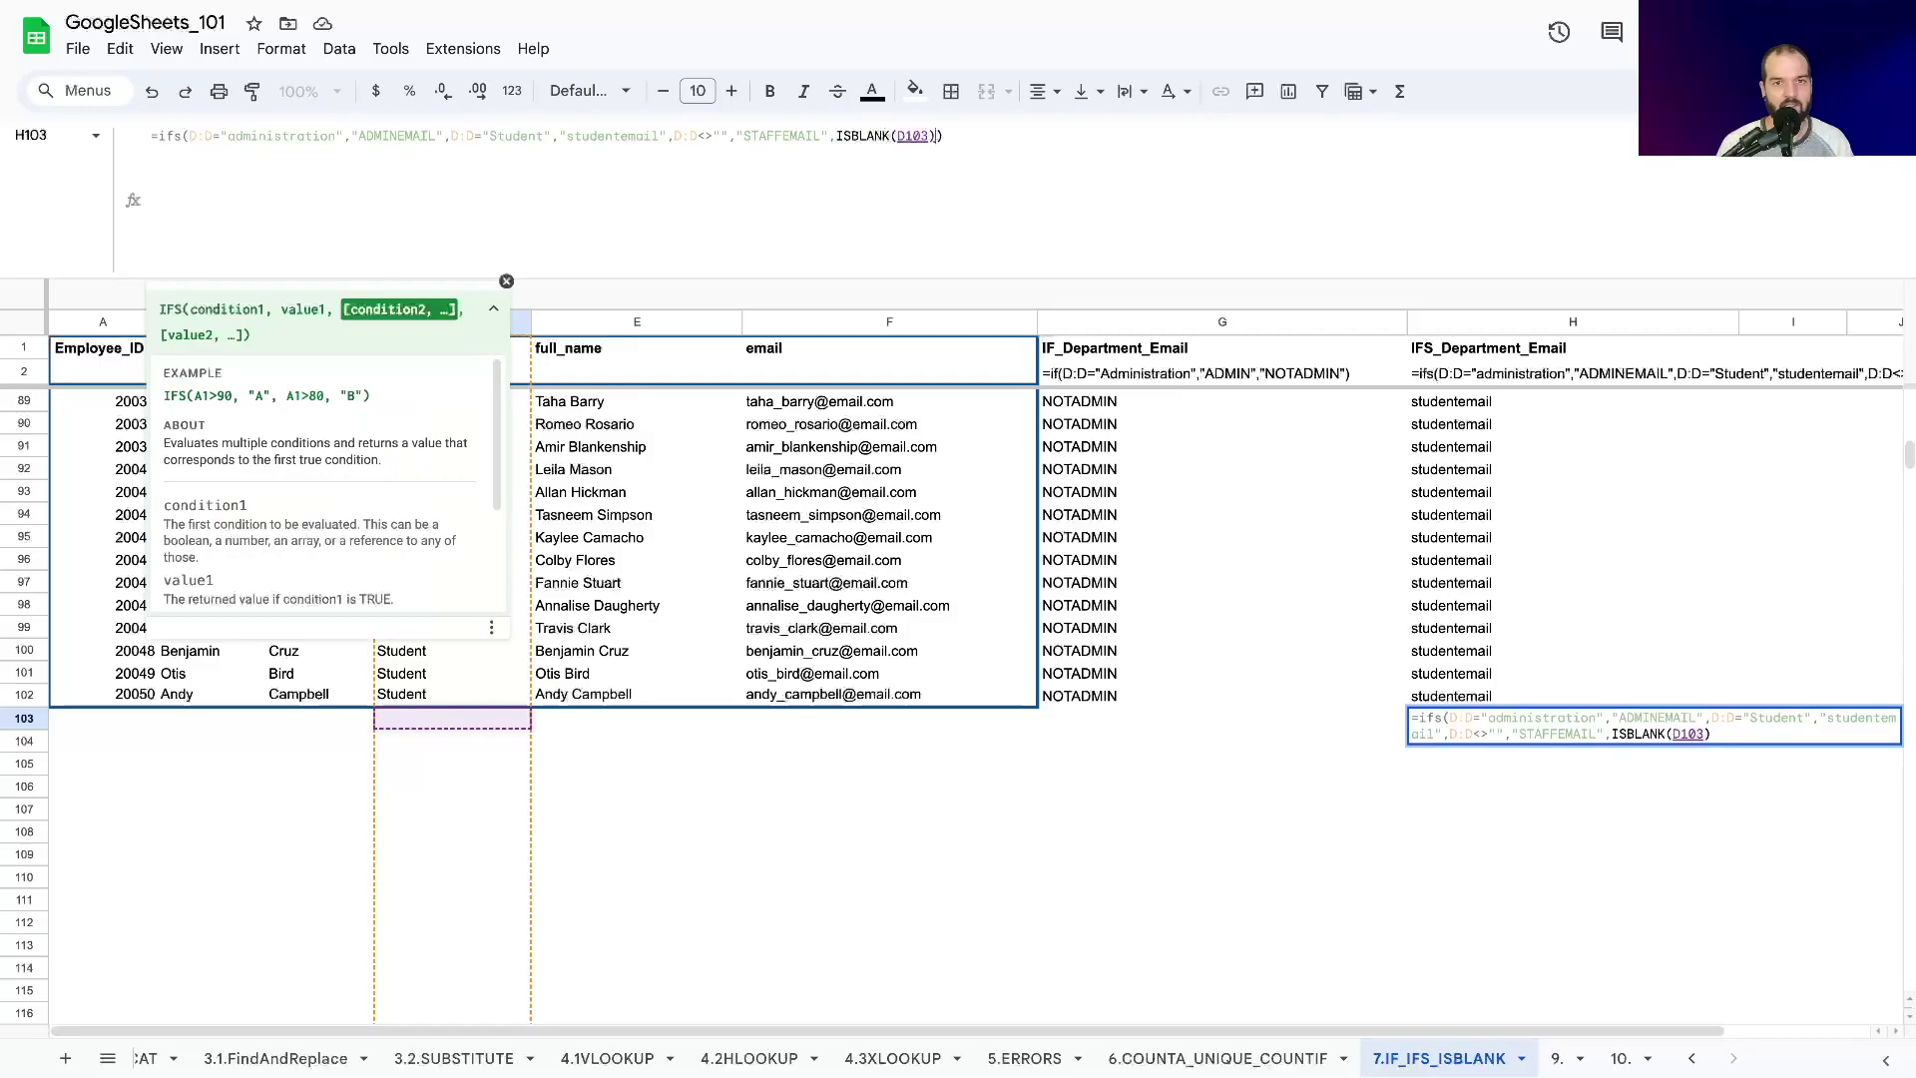
{"action": "type", "text": ","}
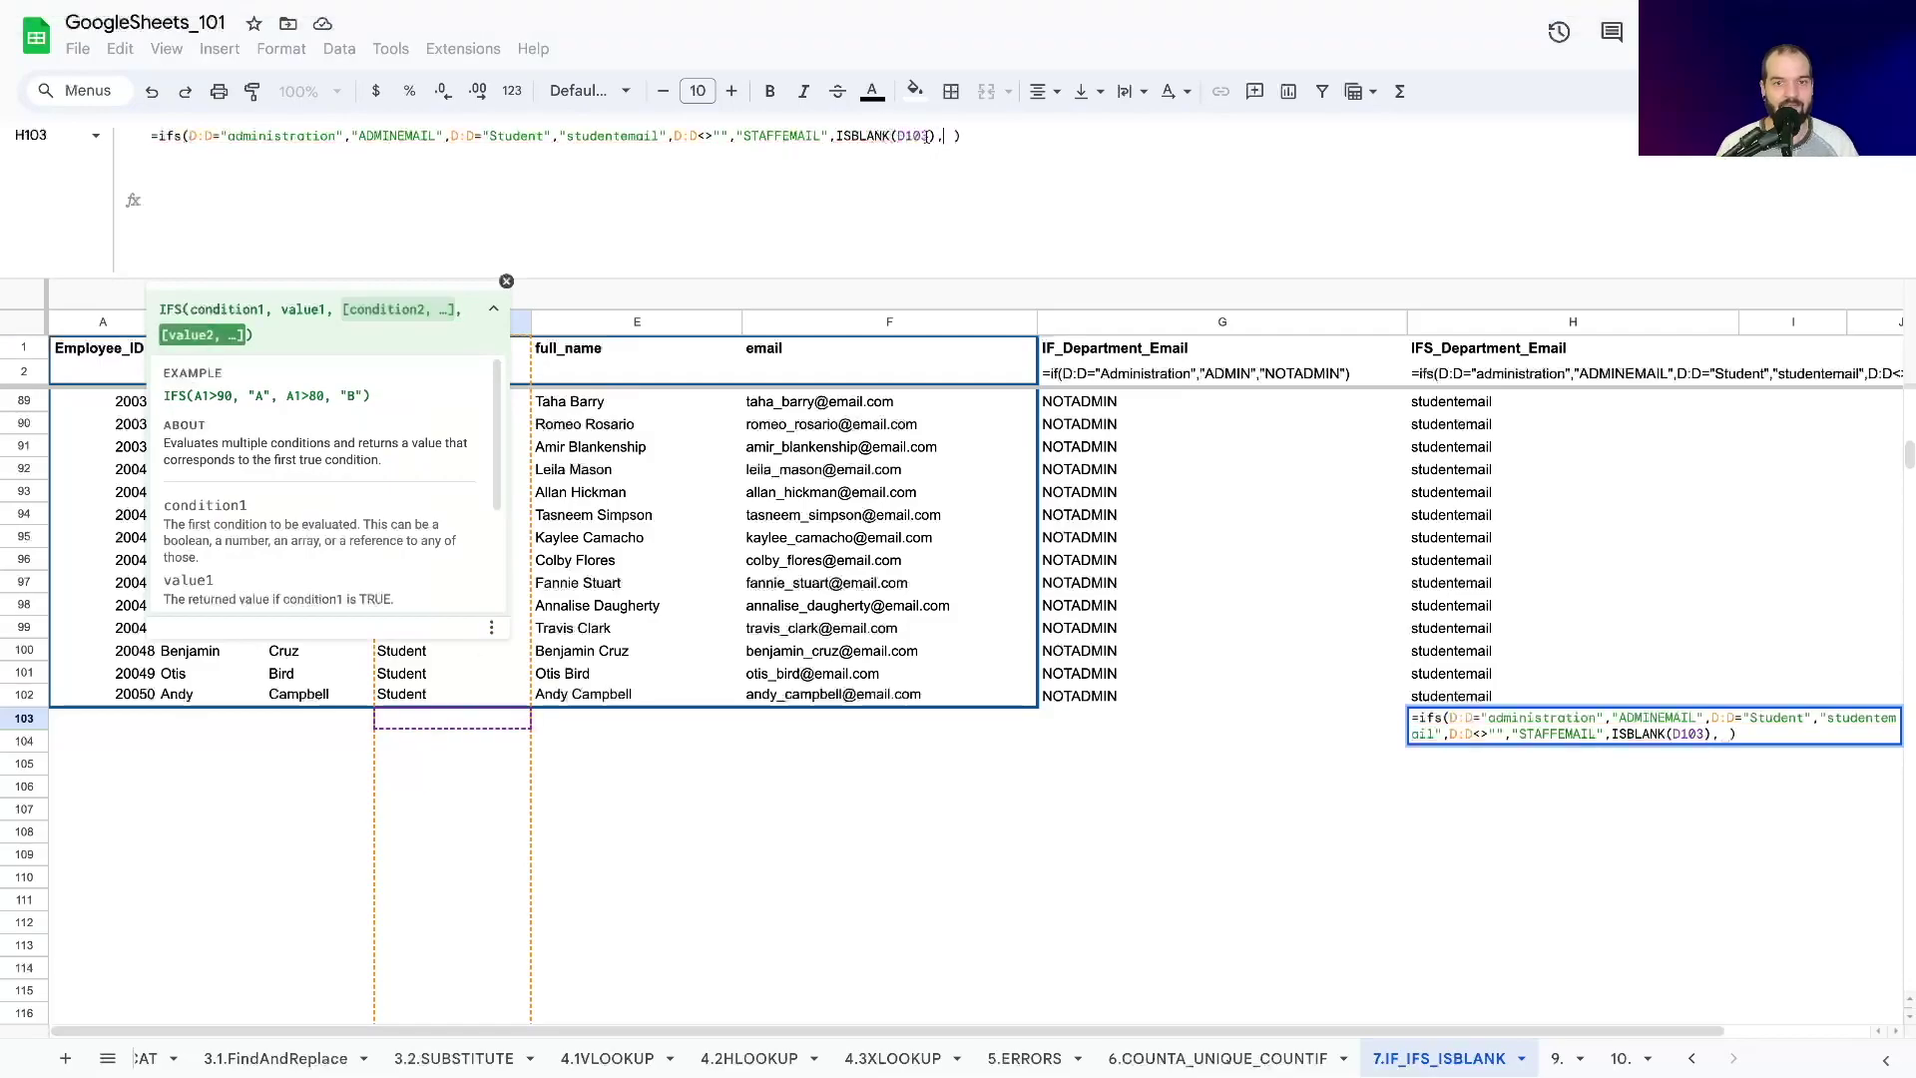
{"action": "key", "text": "BackSpace"}
{"action": "type", "text": "\""}
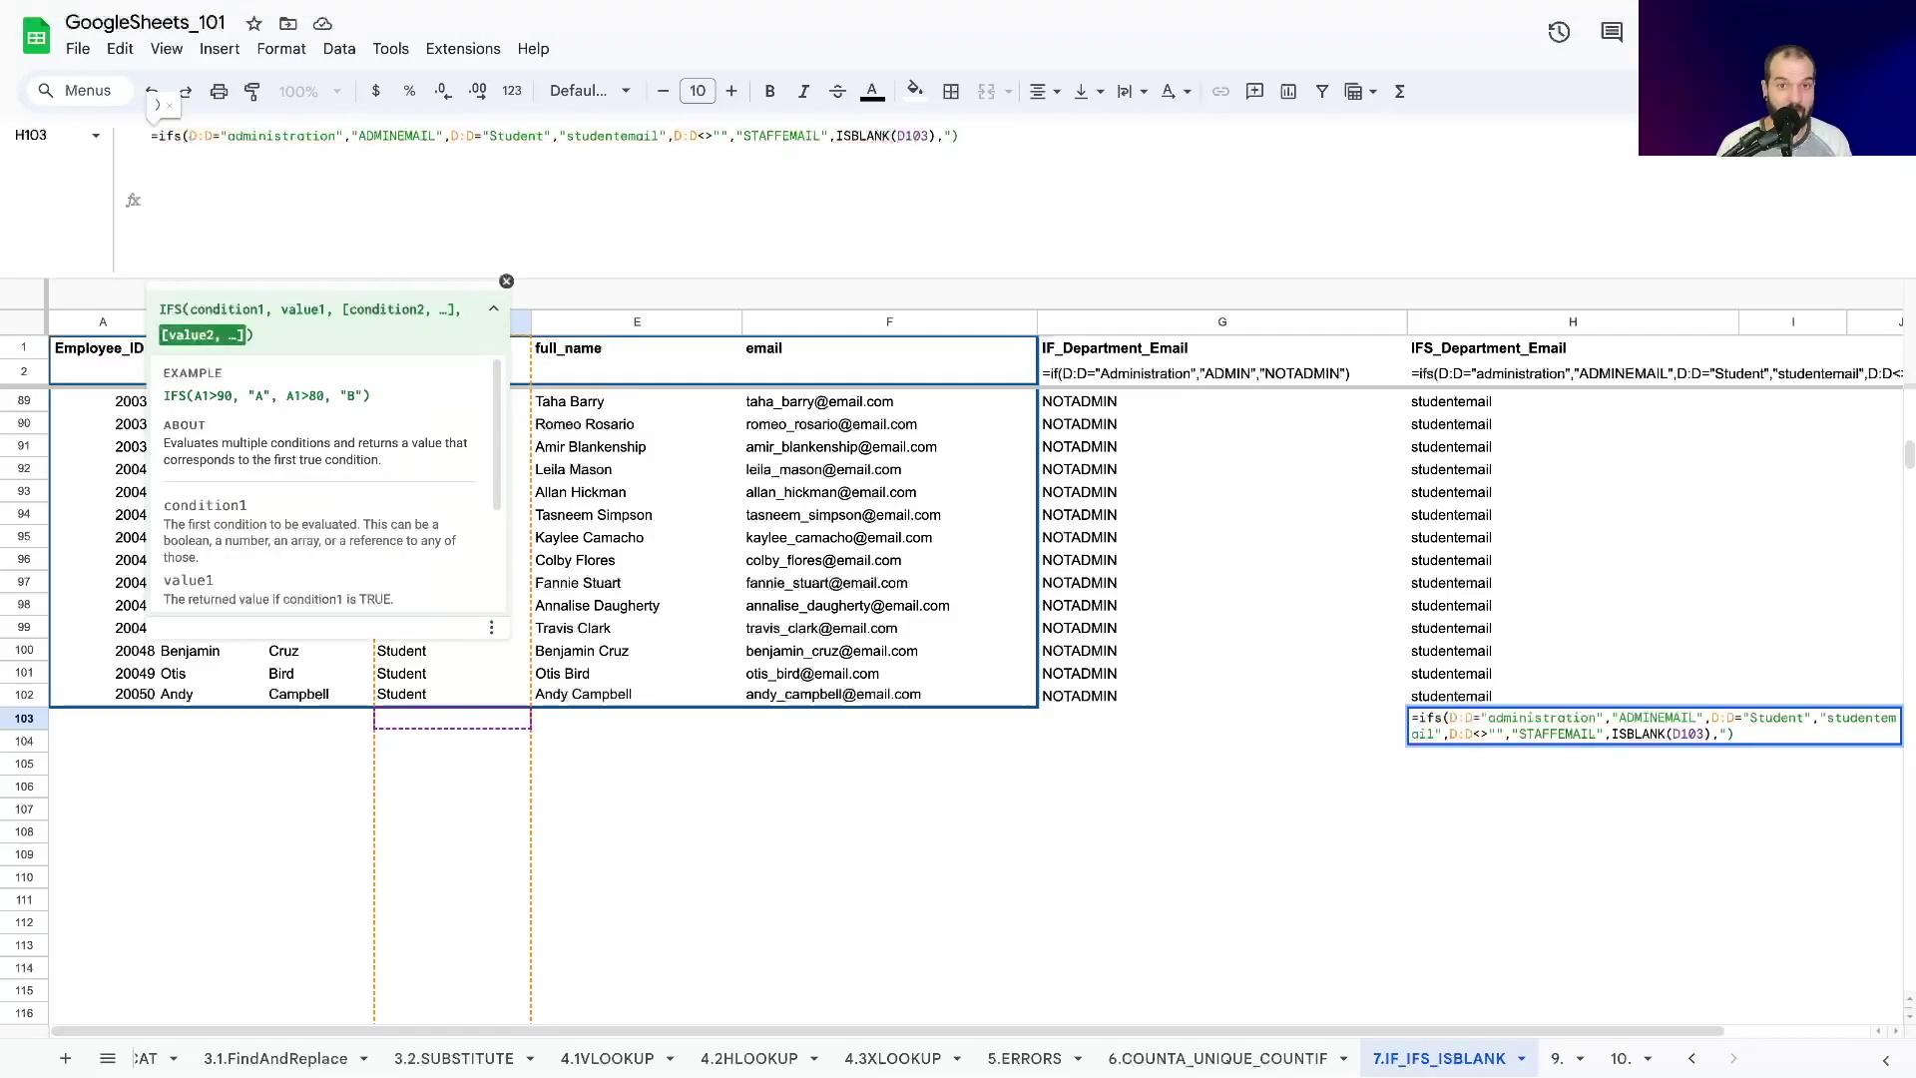
{"action": "type", "text": "B\""}
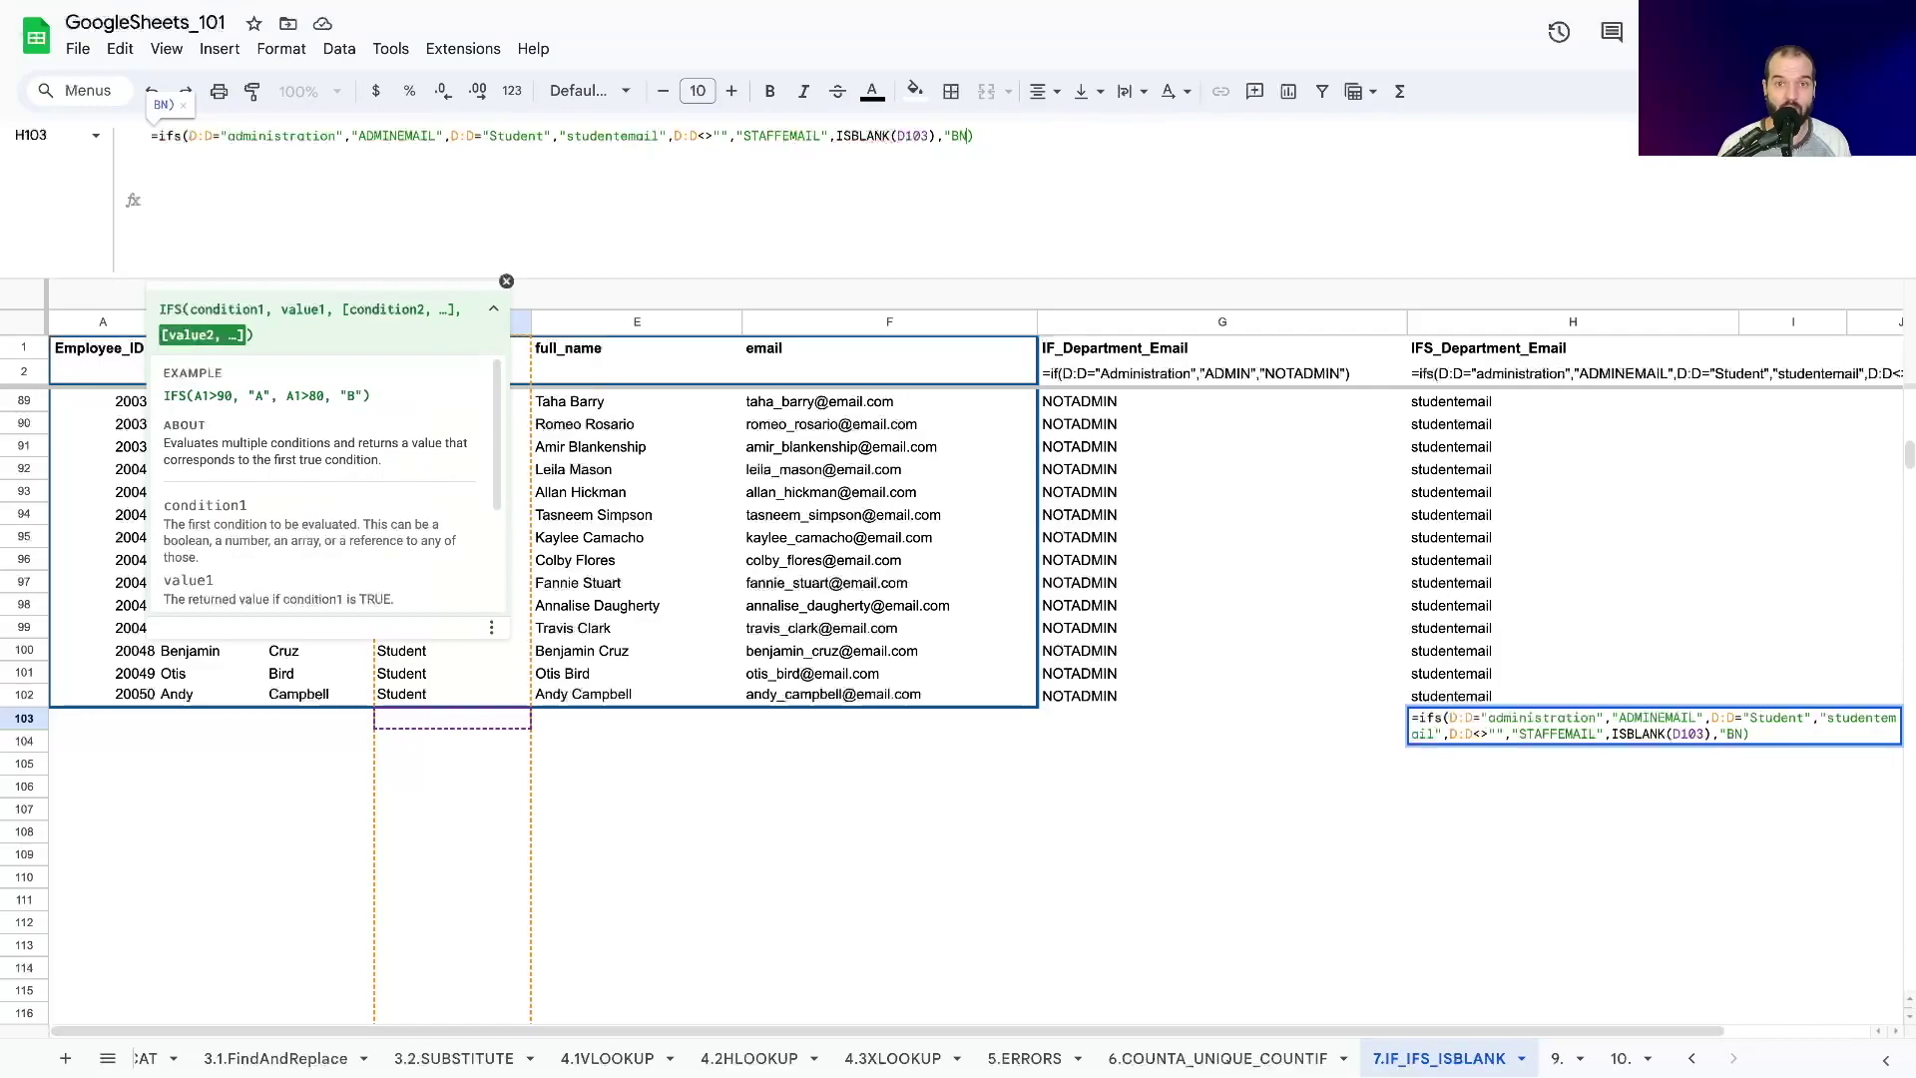
{"action": "key", "text": "BackSpace"}
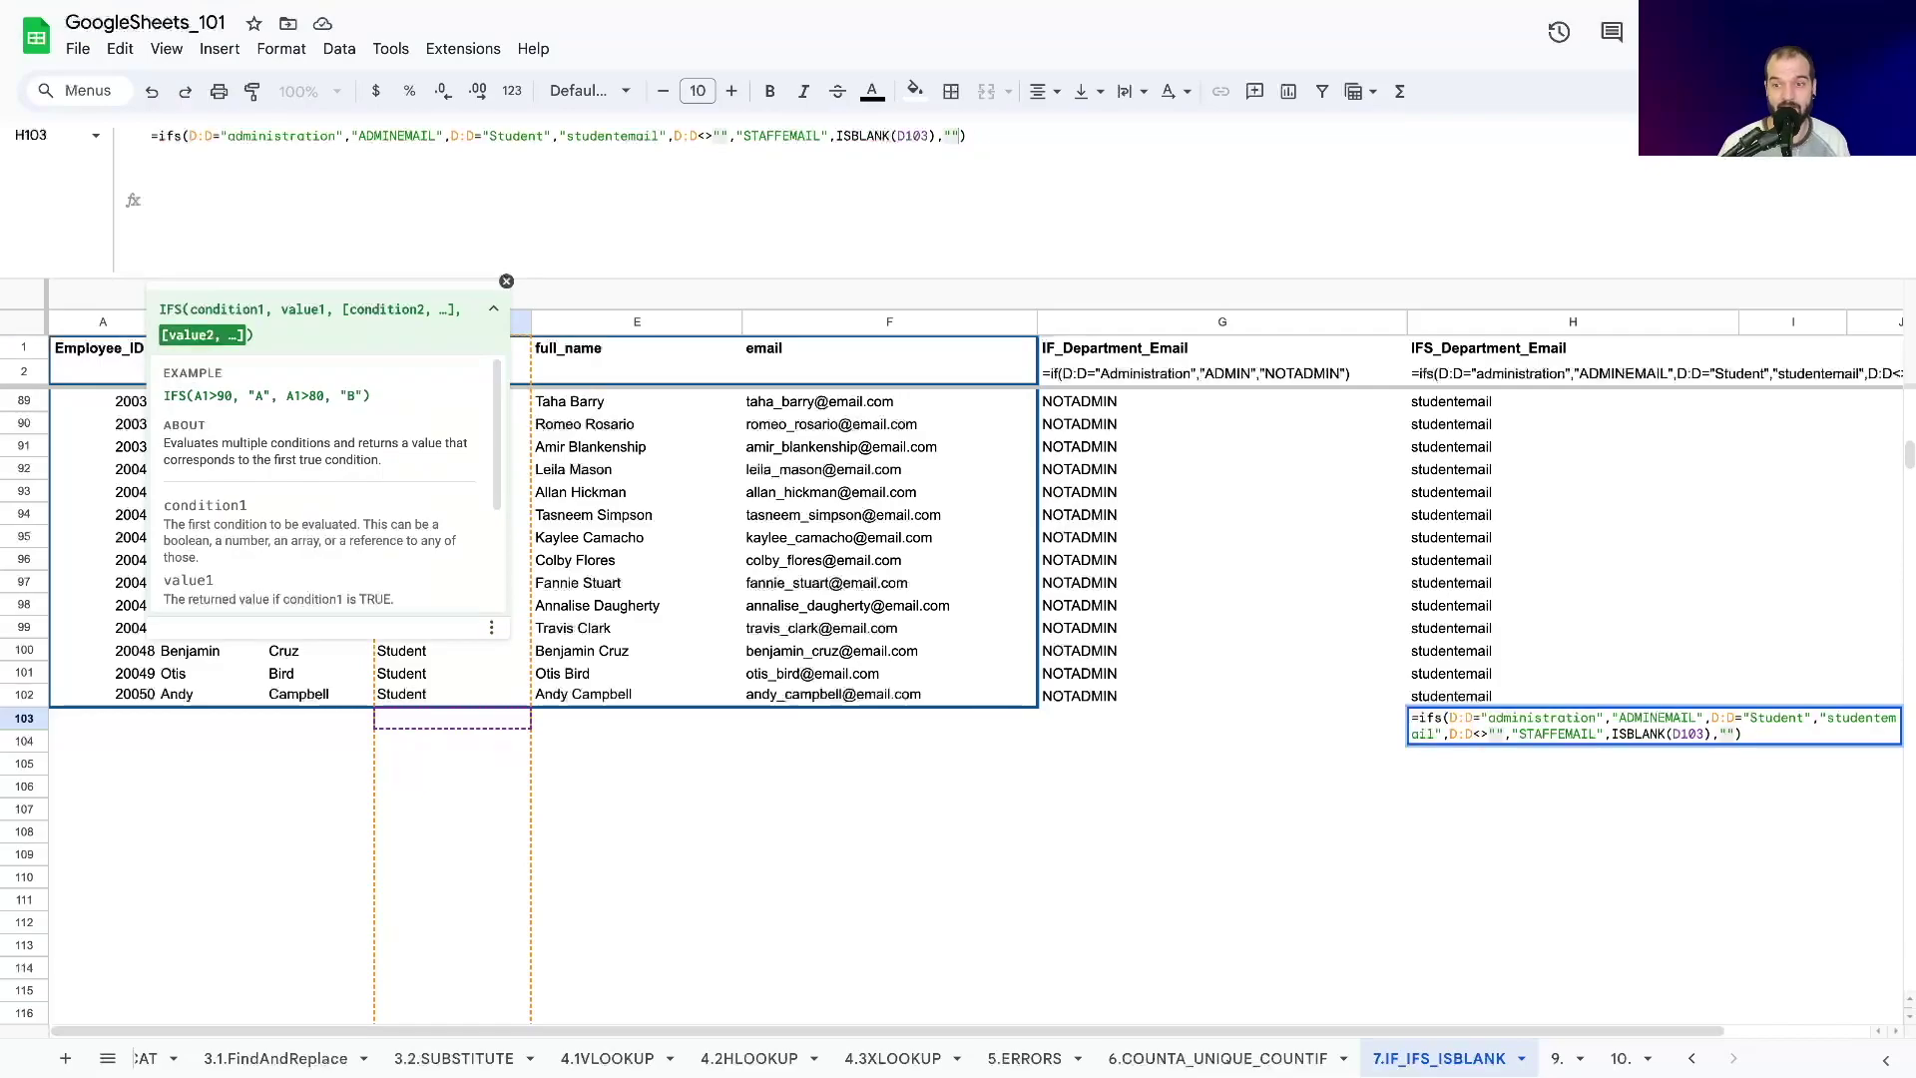
{"action": "key", "text": "Return"}
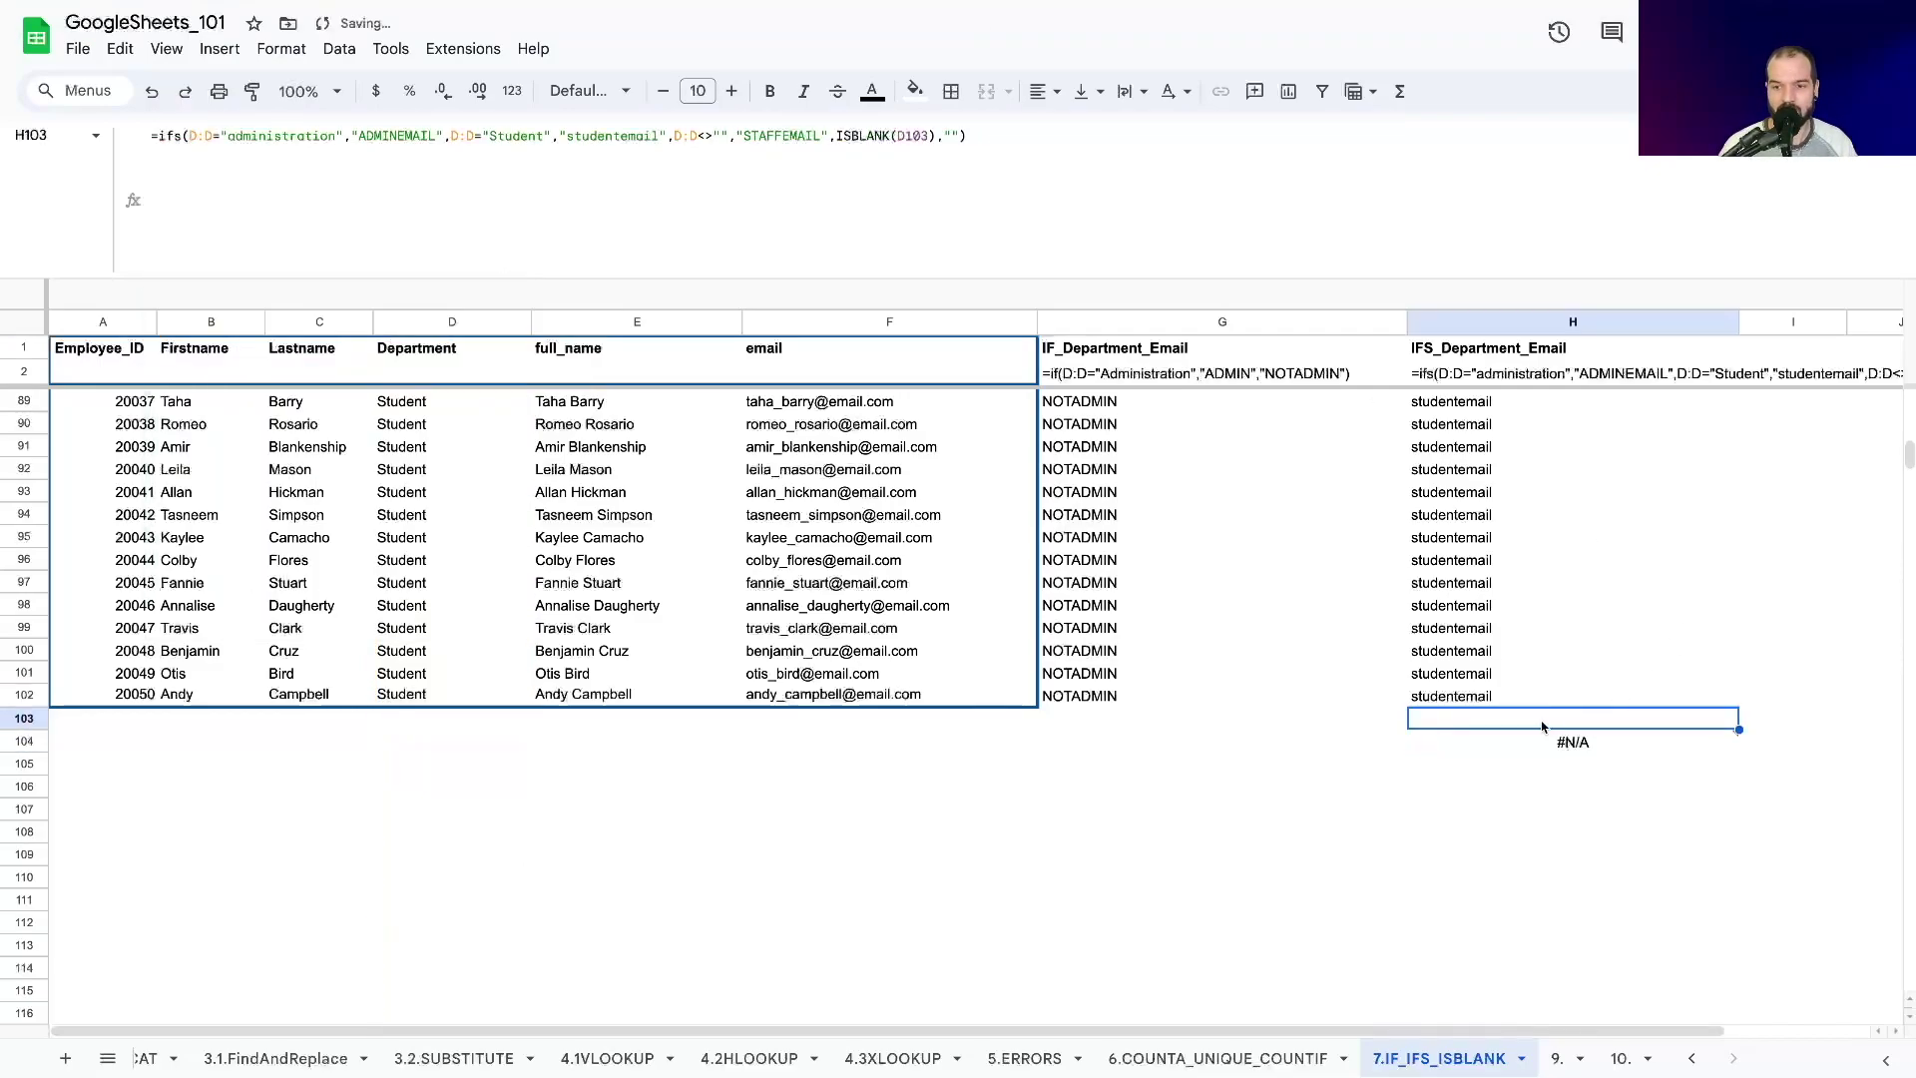
Change H103's final result to "Blank" and fill it down to H107.
{"action": "left_click", "coordinate": [843, 136]}
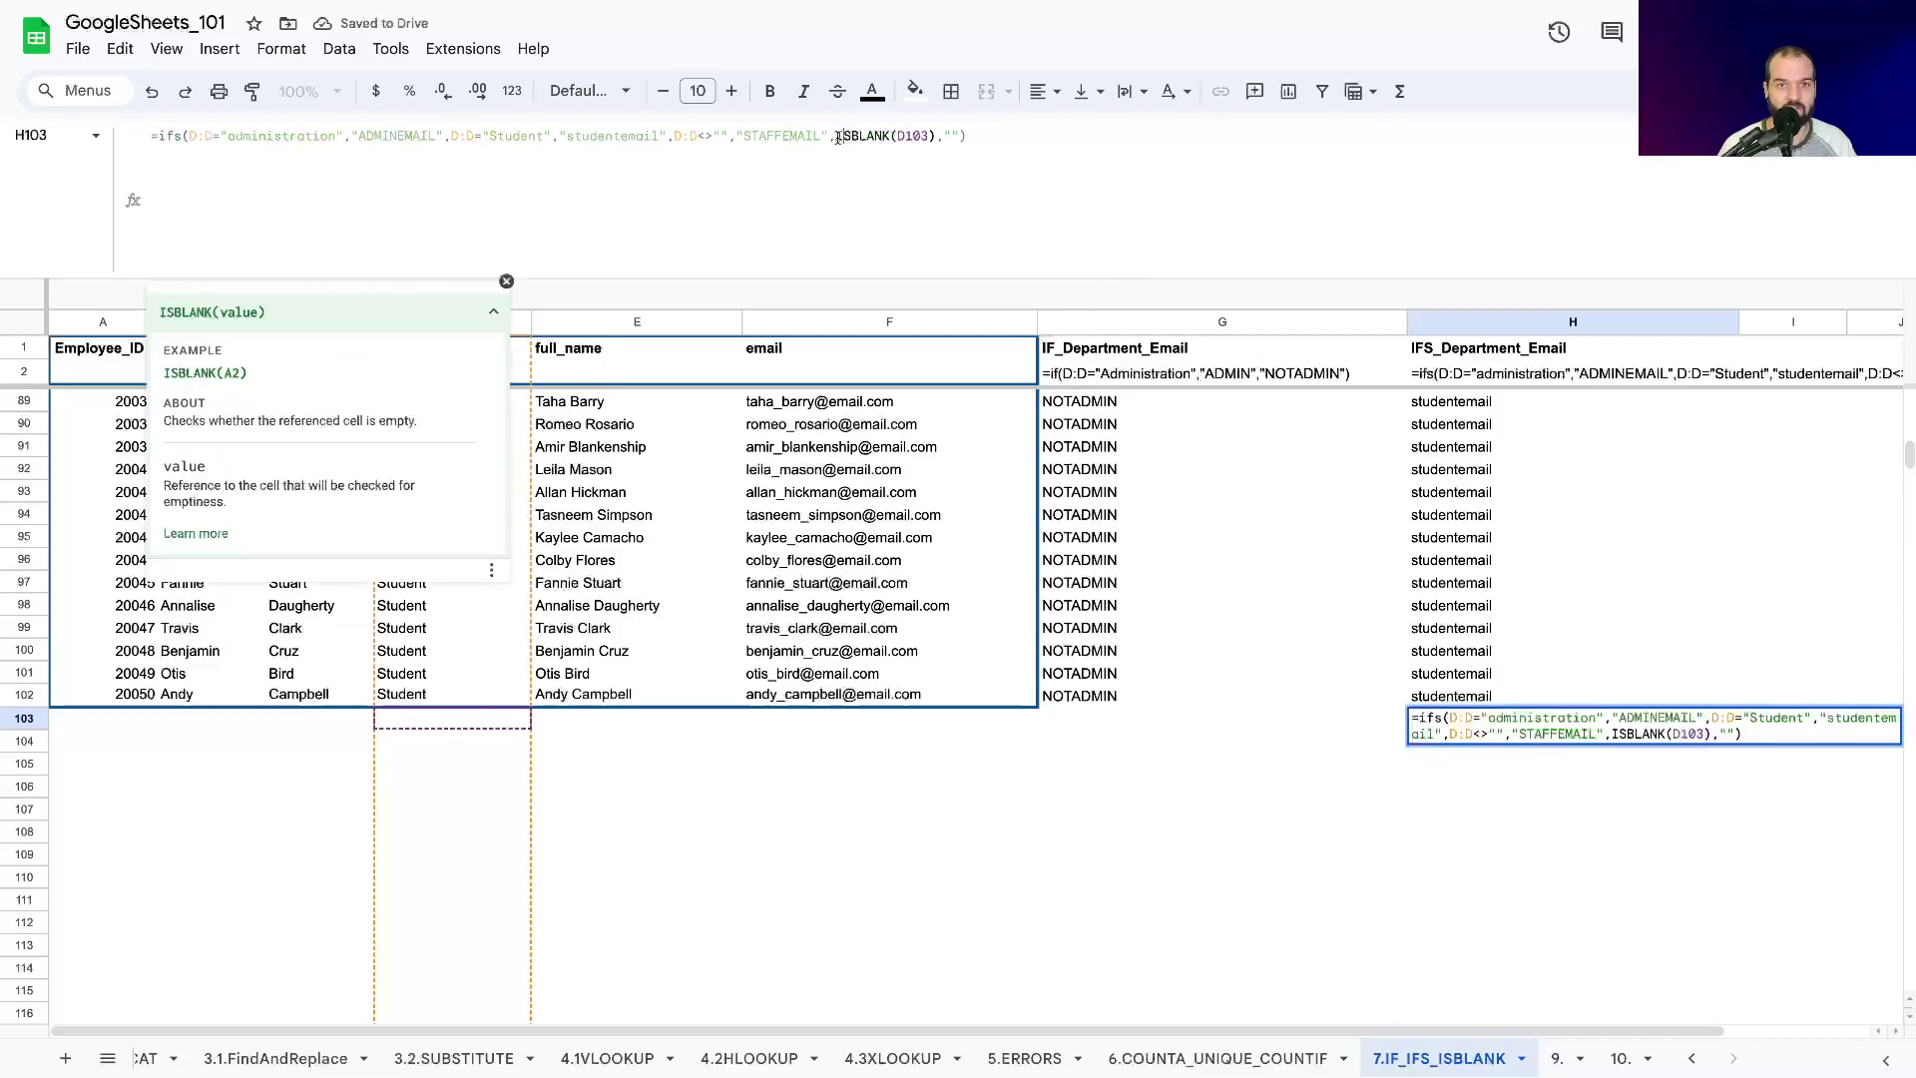
{"action": "left_click_drag", "start_coordinate": [838, 136], "coordinate": [958, 137]}
{"action": "left_click", "coordinate": [951, 137]}
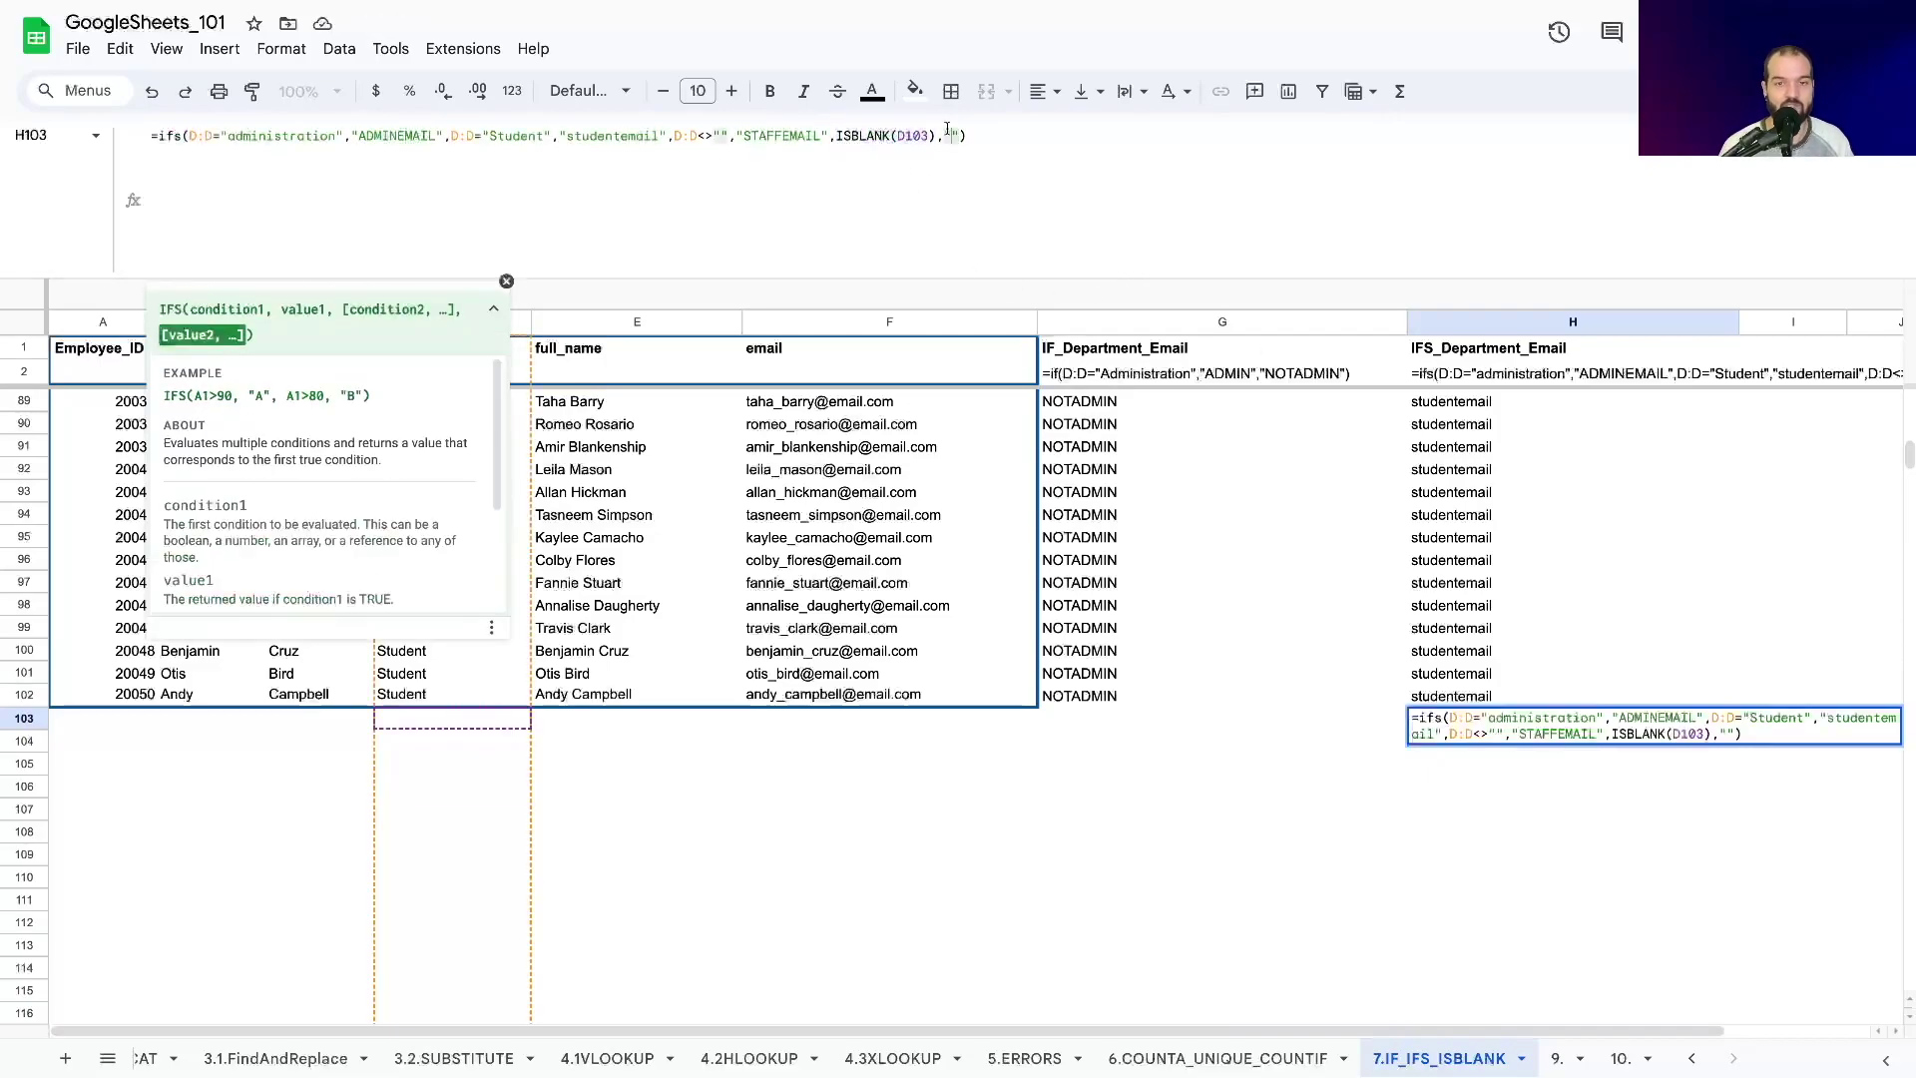
{"action": "type", "text": "Bla"}
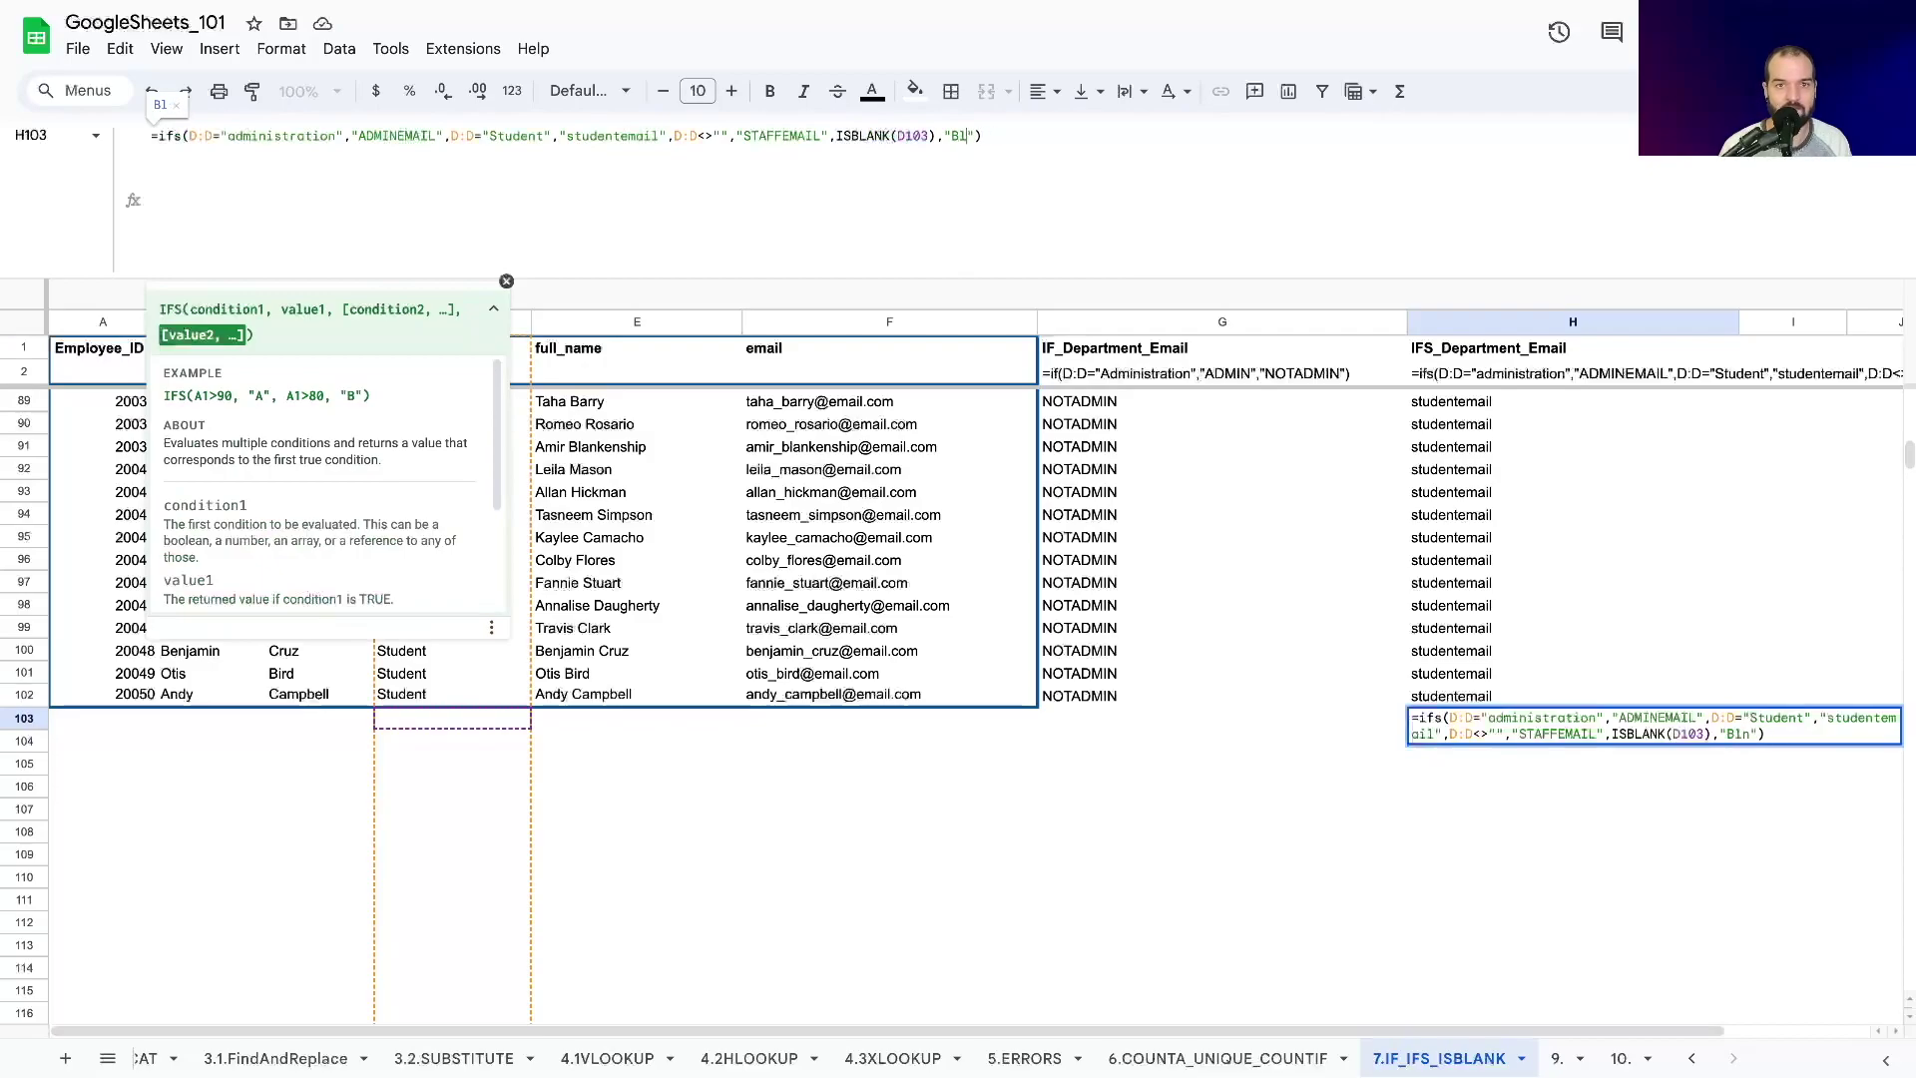
{"action": "type", "text": "nk"}
{"action": "key", "text": "Return"}
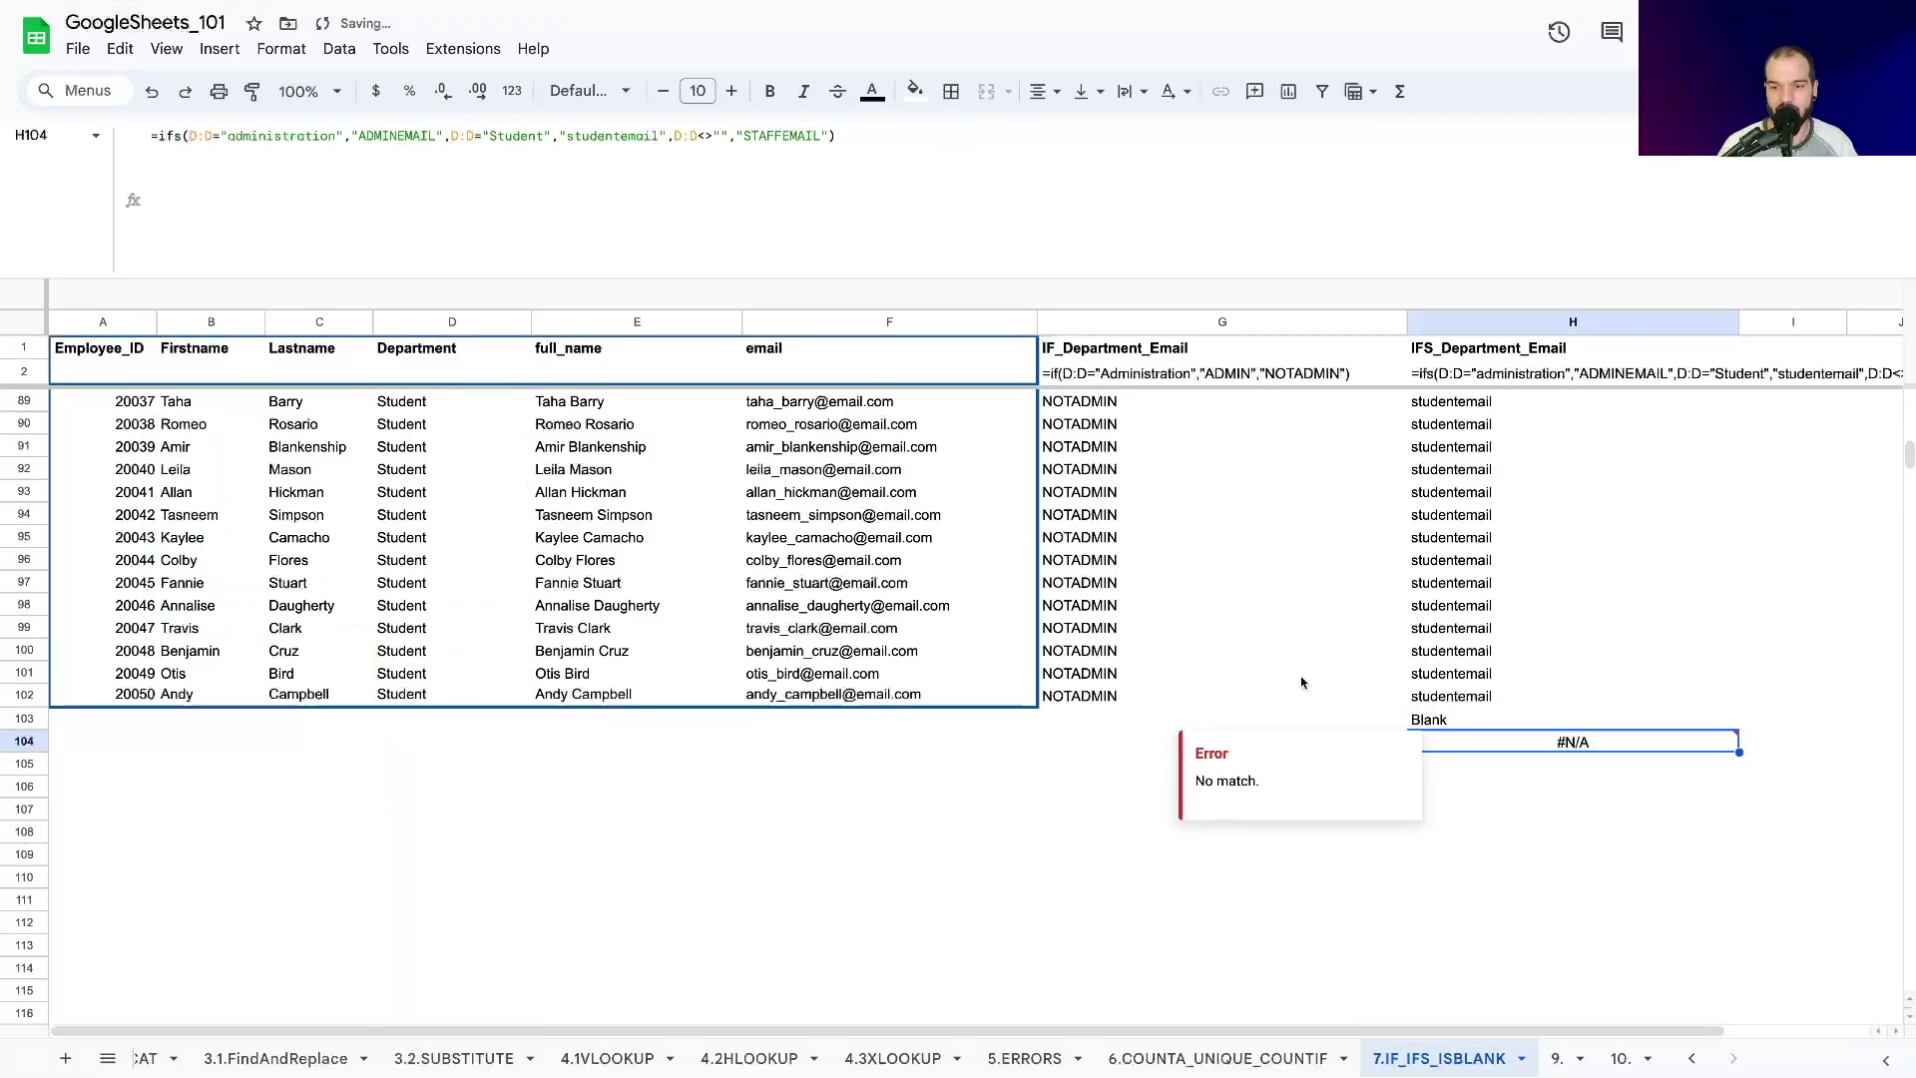
{"action": "left_click", "coordinate": [1415, 718]}
{"action": "left_click_drag", "start_coordinate": [1738, 730], "coordinate": [1738, 811]}
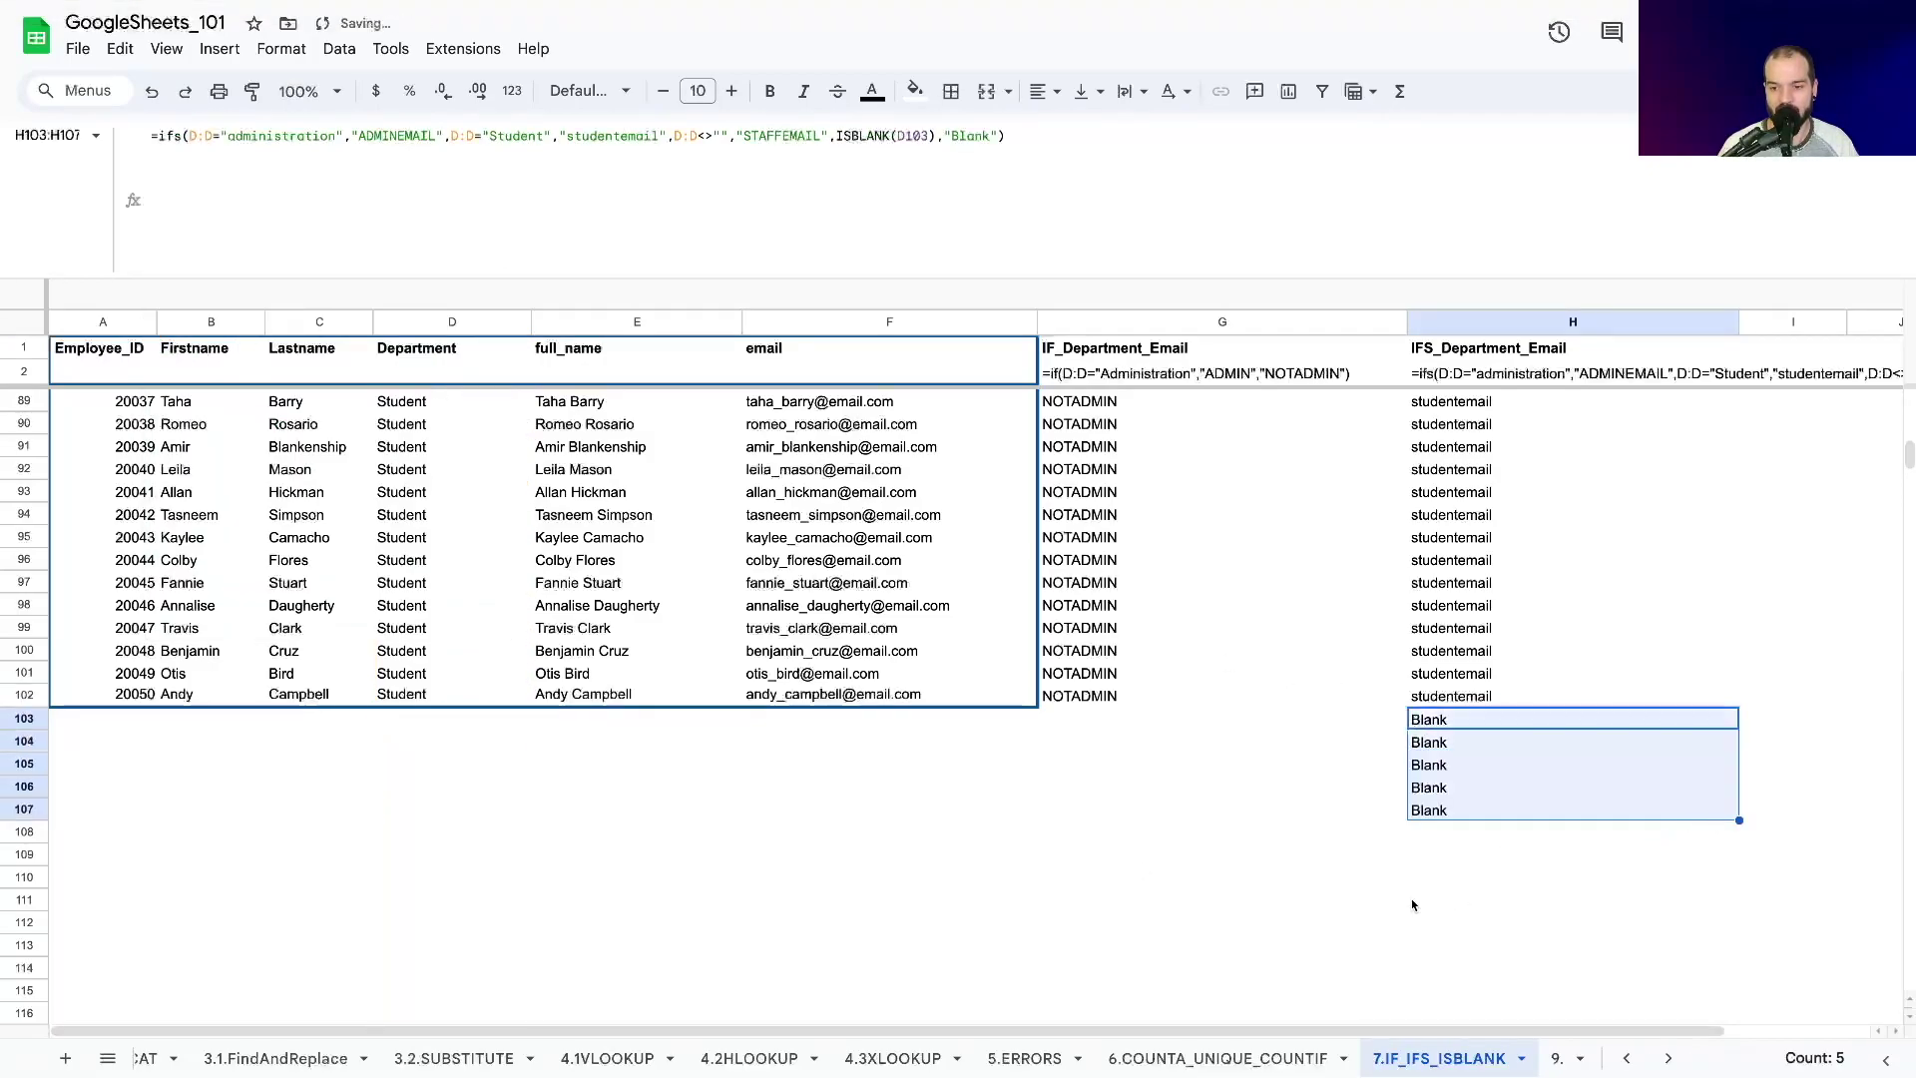
Revert the result to empty "", fill down again, and select H98:H103.
{"action": "left_click", "coordinate": [955, 136]}
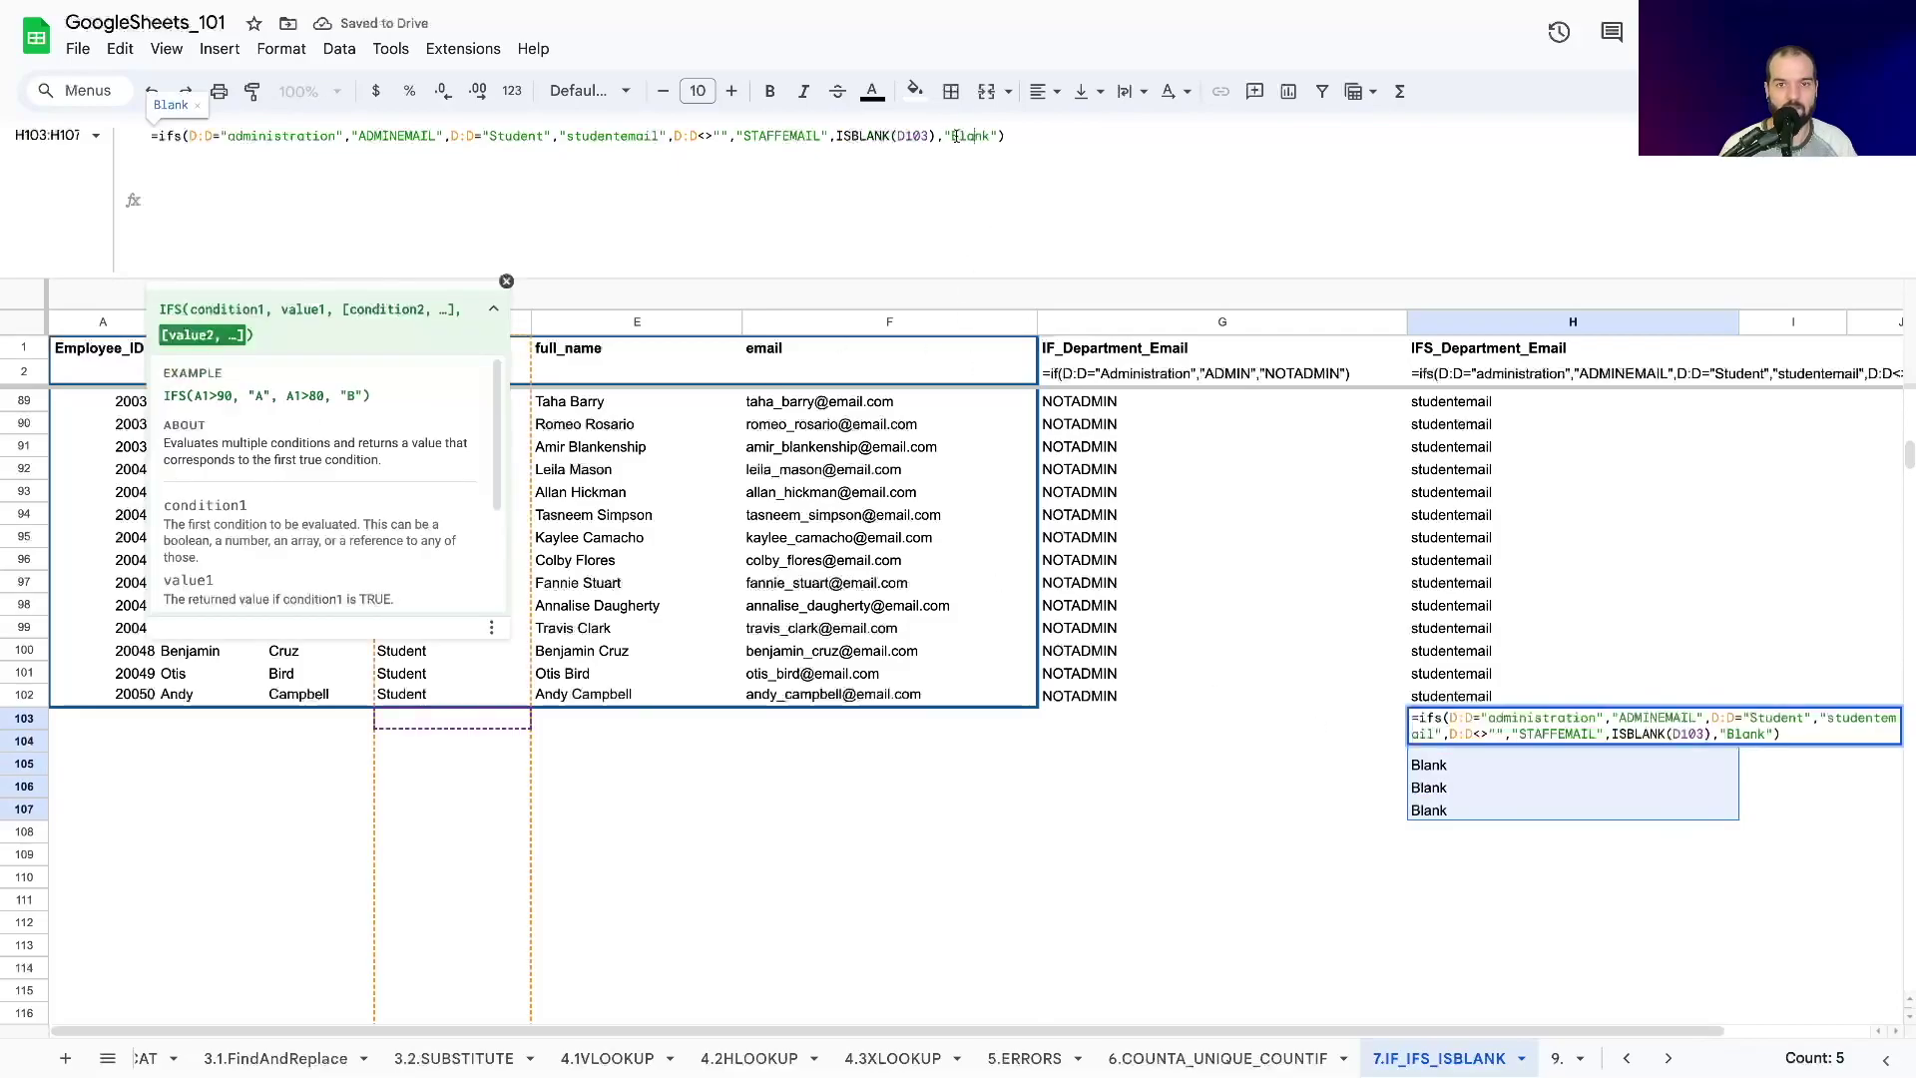
{"action": "double_click", "coordinate": [958, 136]}
{"action": "key", "text": "BackSpace"}
{"action": "key", "text": "Return"}
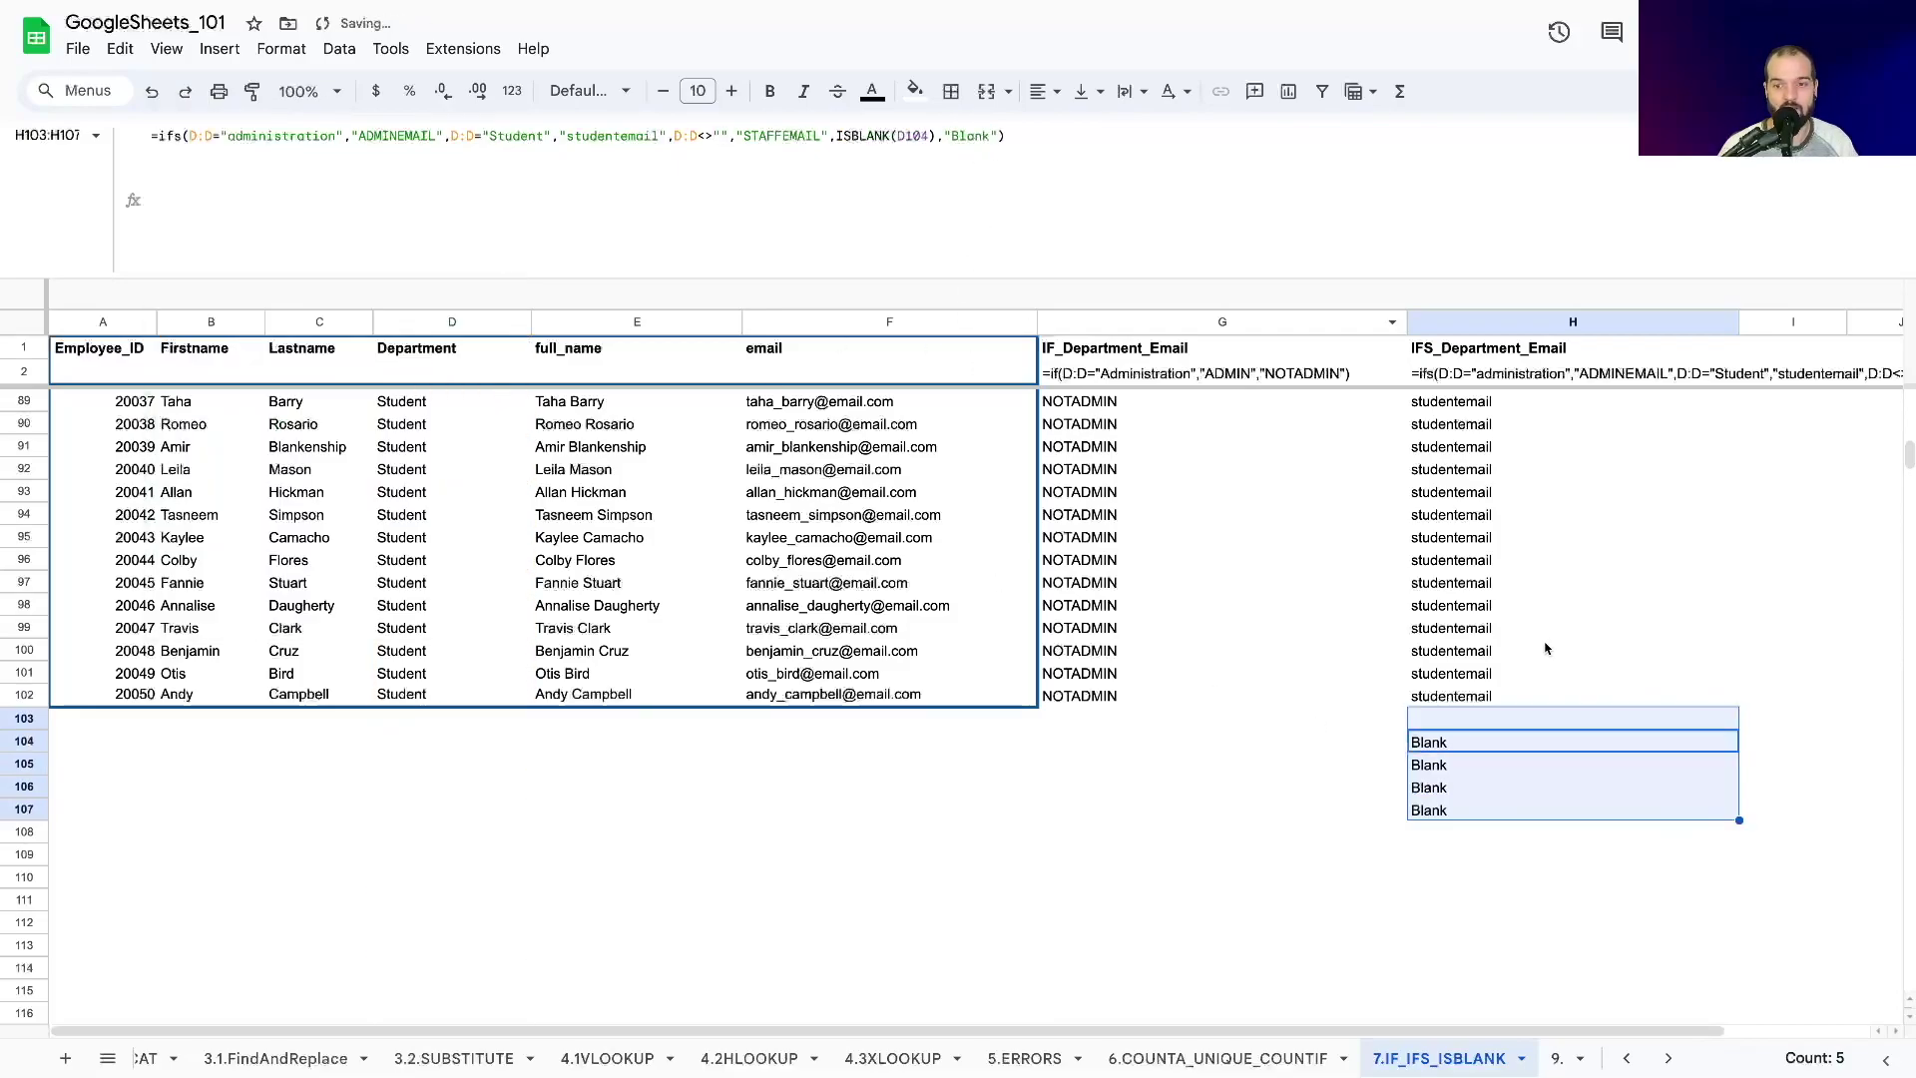
{"action": "left_click", "coordinate": [1443, 726]}
{"action": "left_click_drag", "start_coordinate": [1738, 729], "coordinate": [1737, 811]}
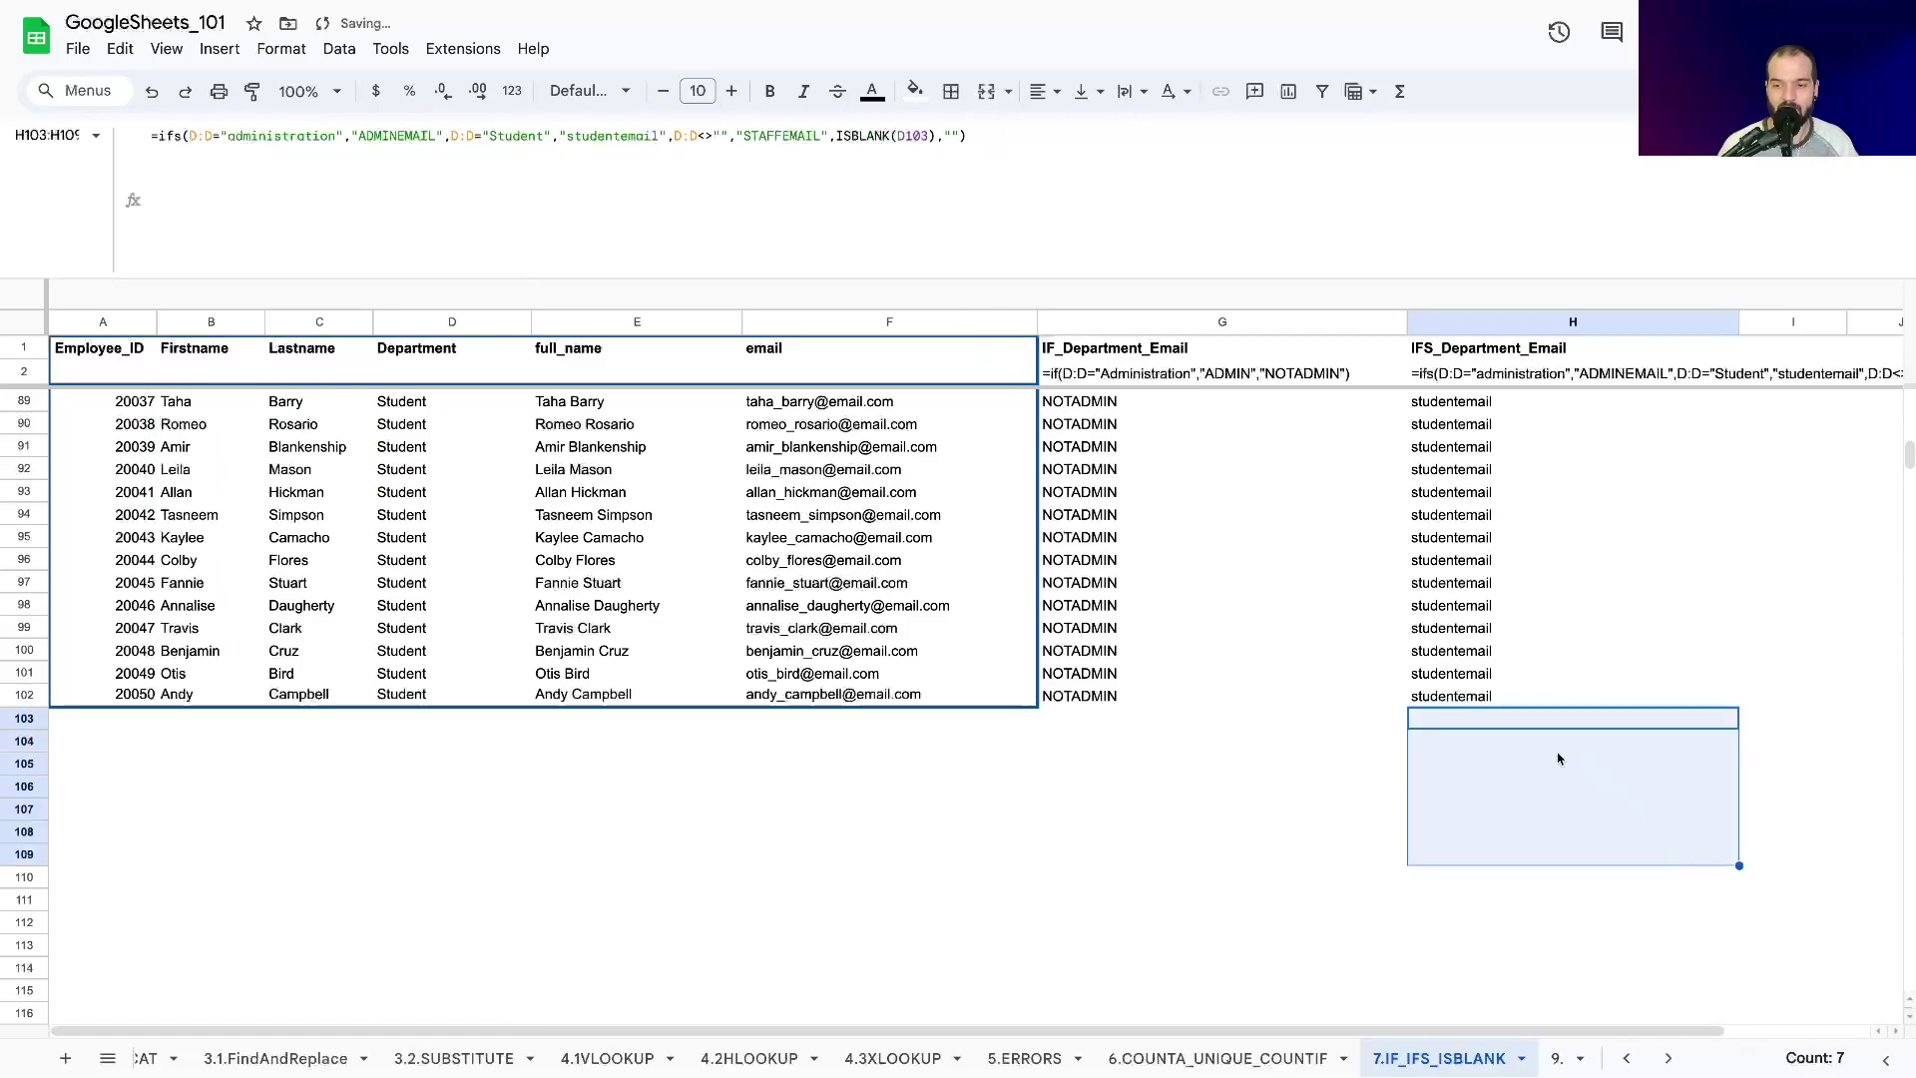
{"action": "left_click", "coordinate": [1533, 732]}
{"action": "left_click_drag", "start_coordinate": [1735, 727], "coordinate": [1717, 676]}
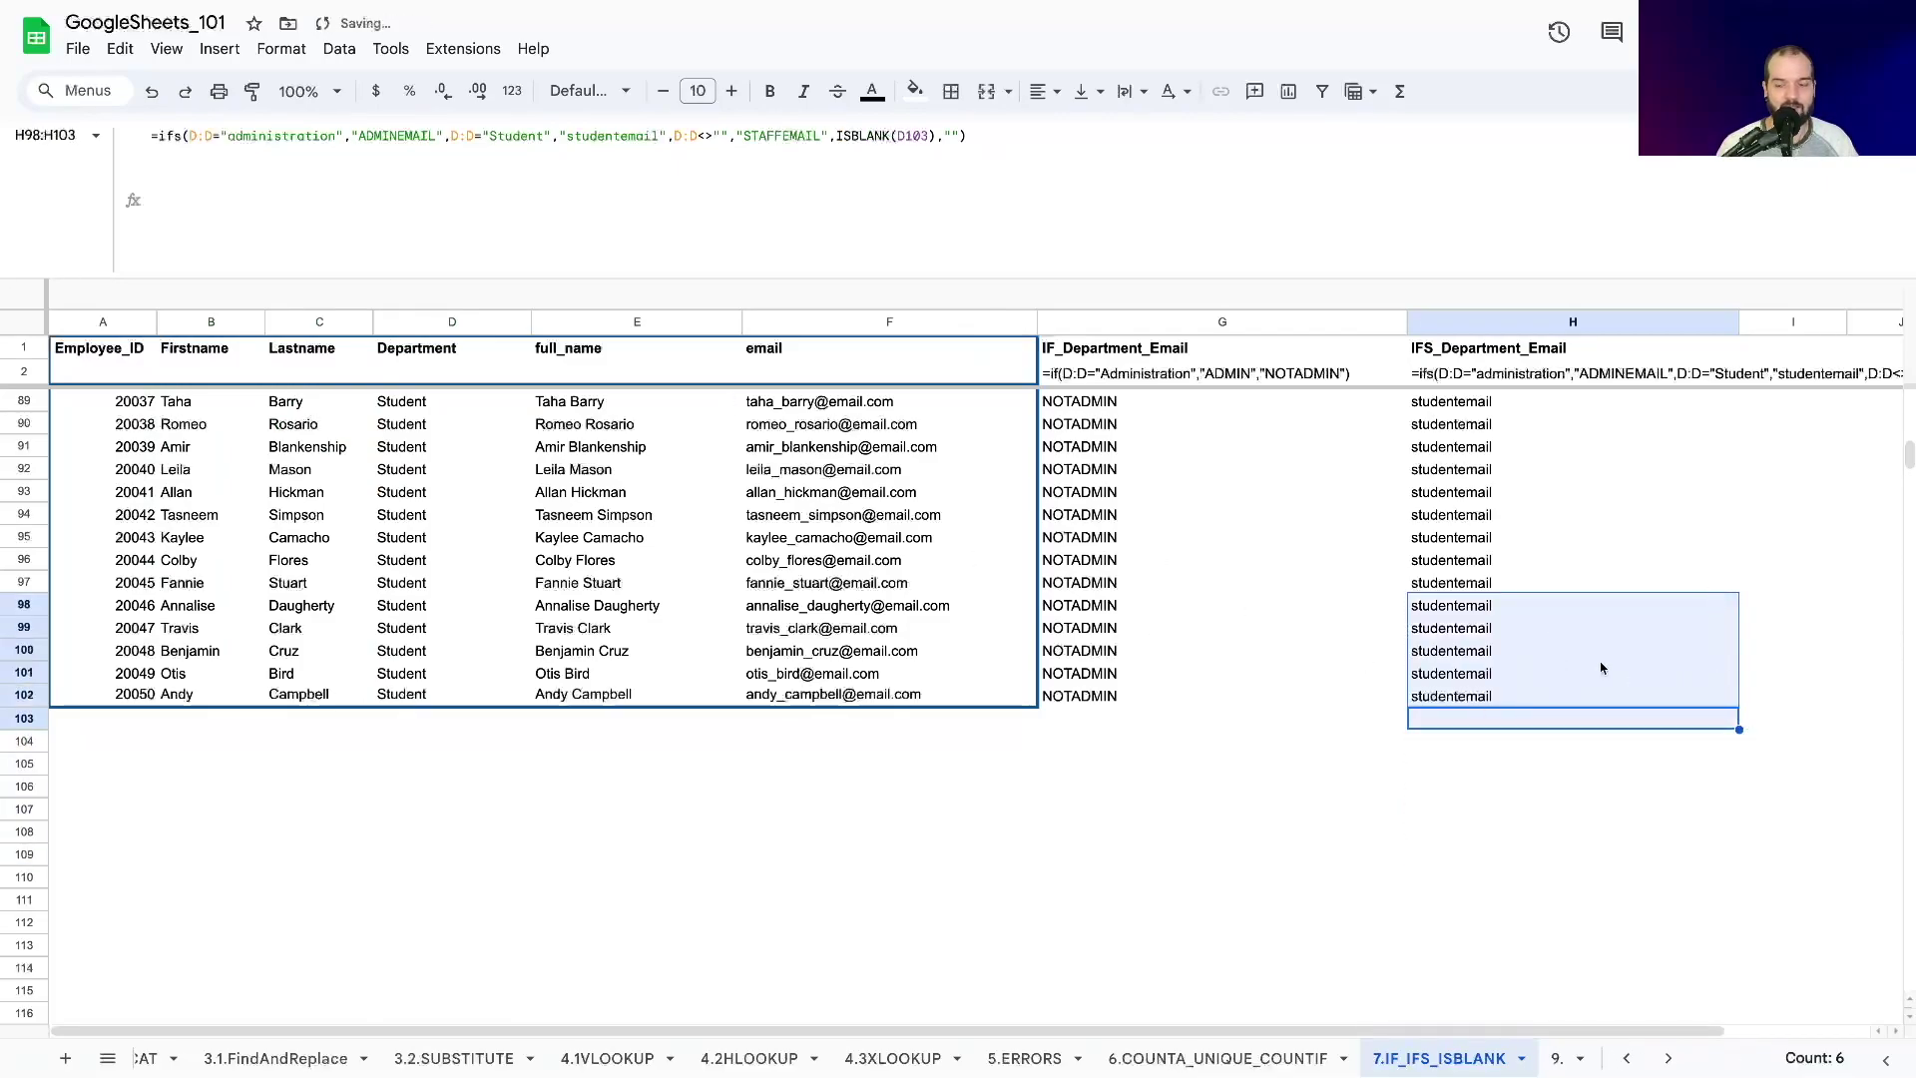
{"action": "left_click", "coordinate": [1527, 611]}
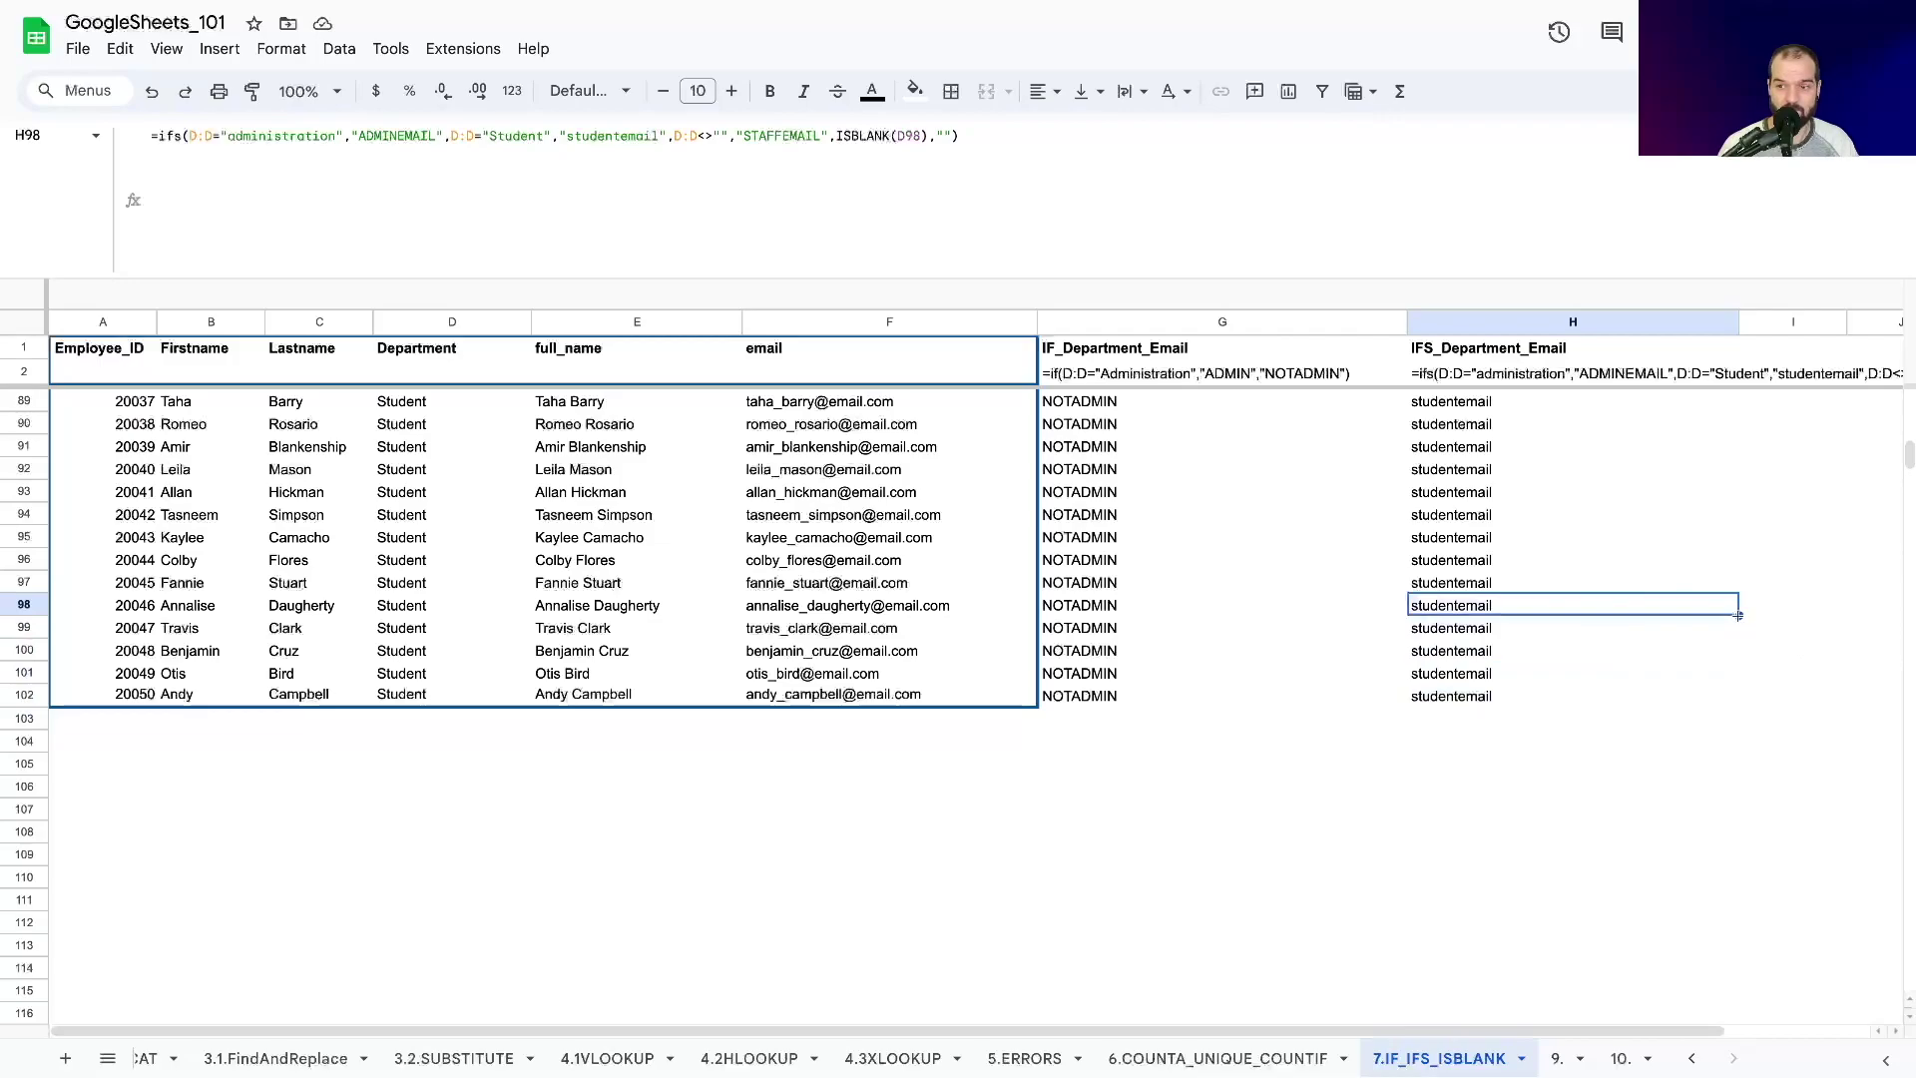
{"action": "left_click_drag", "start_coordinate": [1739, 614], "coordinate": [1573, 401]}
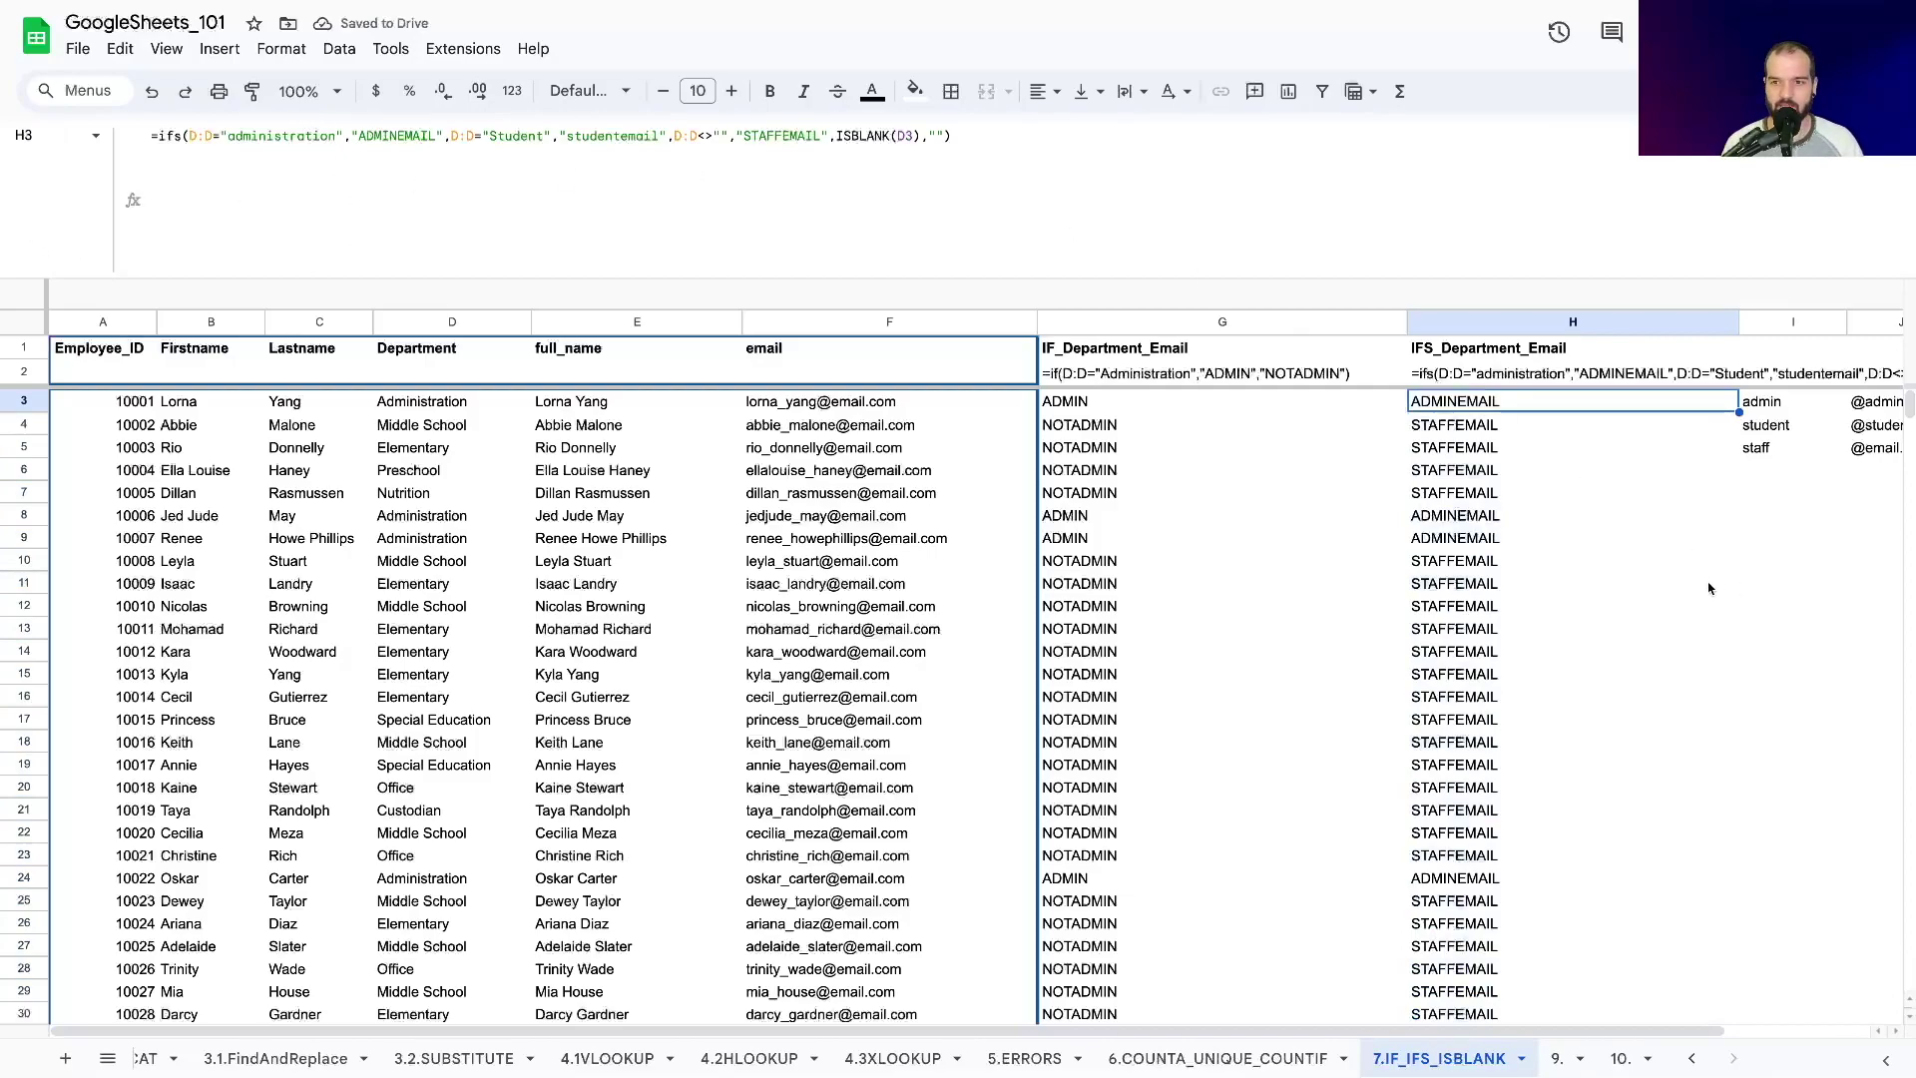
{"action": "left_click", "coordinate": [1587, 493]}
{"action": "left_click", "coordinate": [1447, 402]}
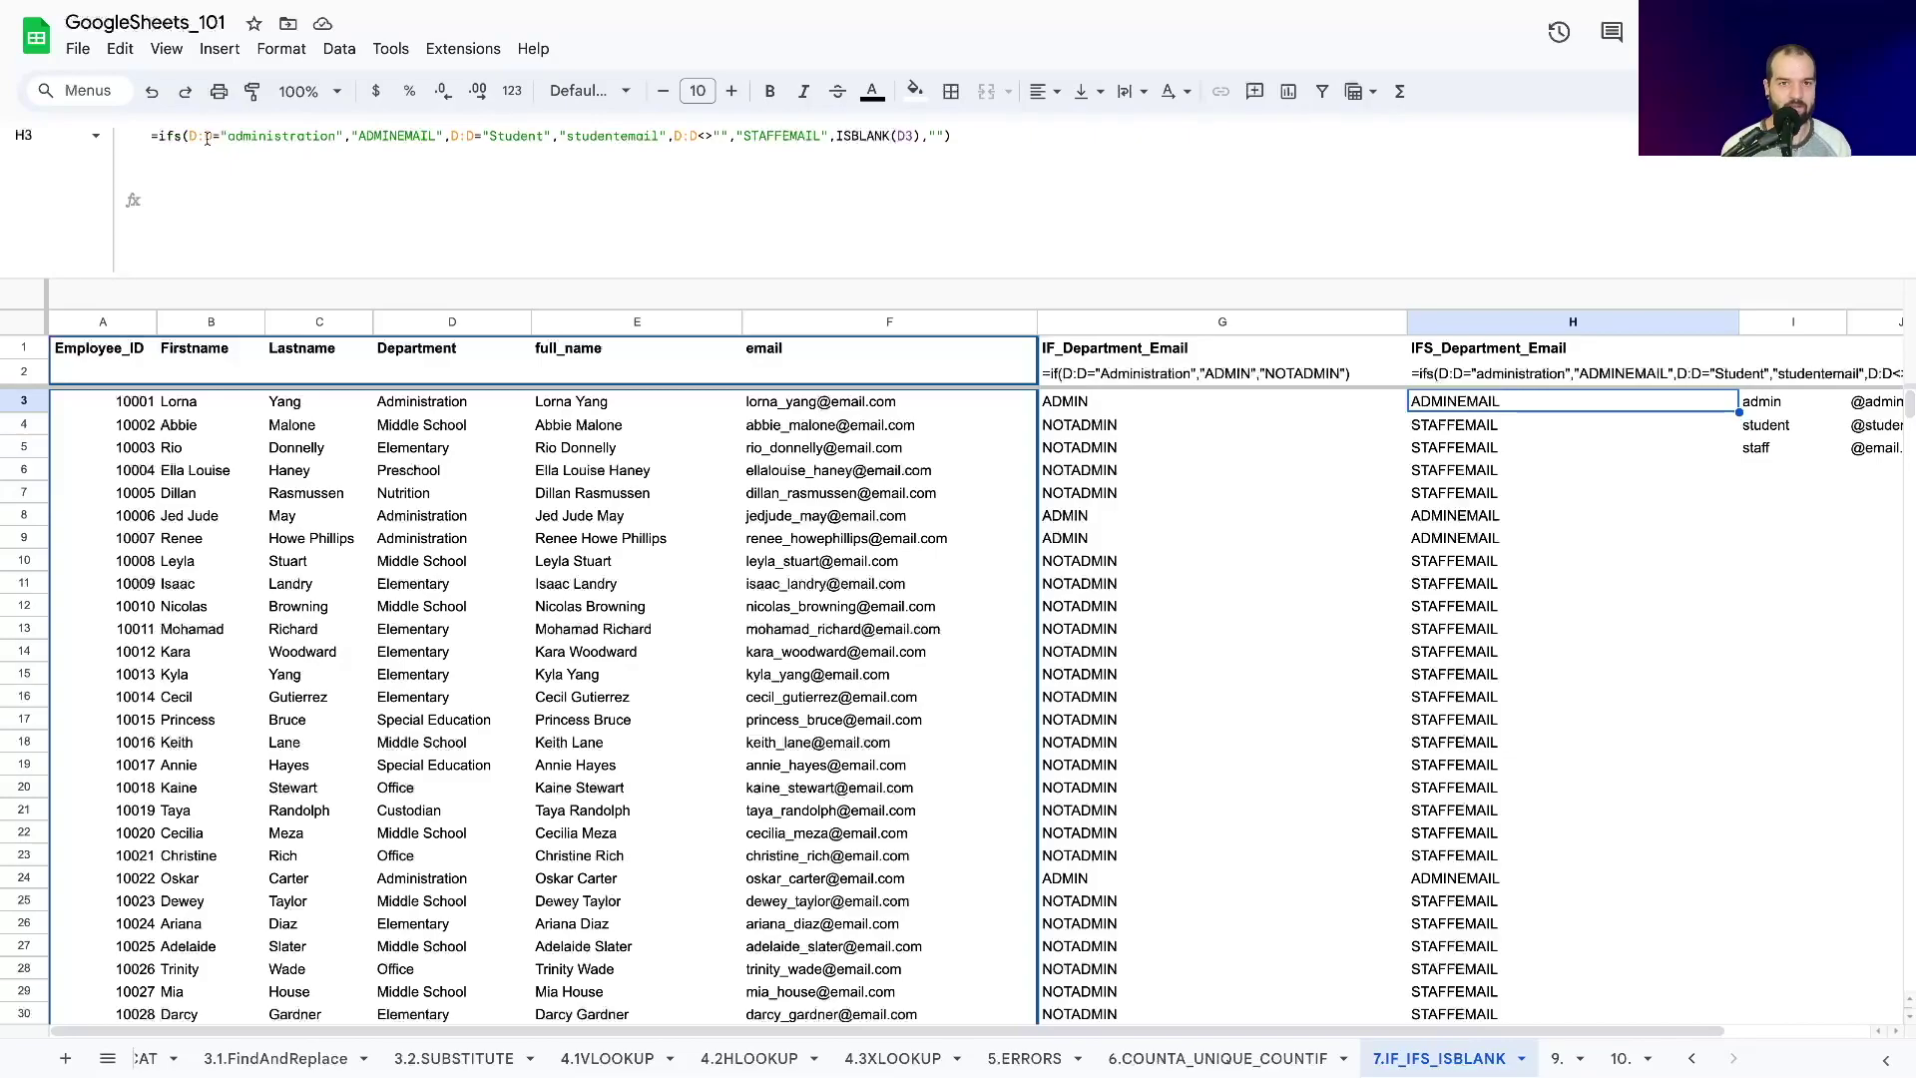
Move D:D<>"","STAFFEMAIL" to the front of H3's IFS formula and fix the commas.
{"action": "left_click", "coordinate": [675, 139]}
{"action": "left_click_drag", "start_coordinate": [675, 138], "coordinate": [827, 137]}
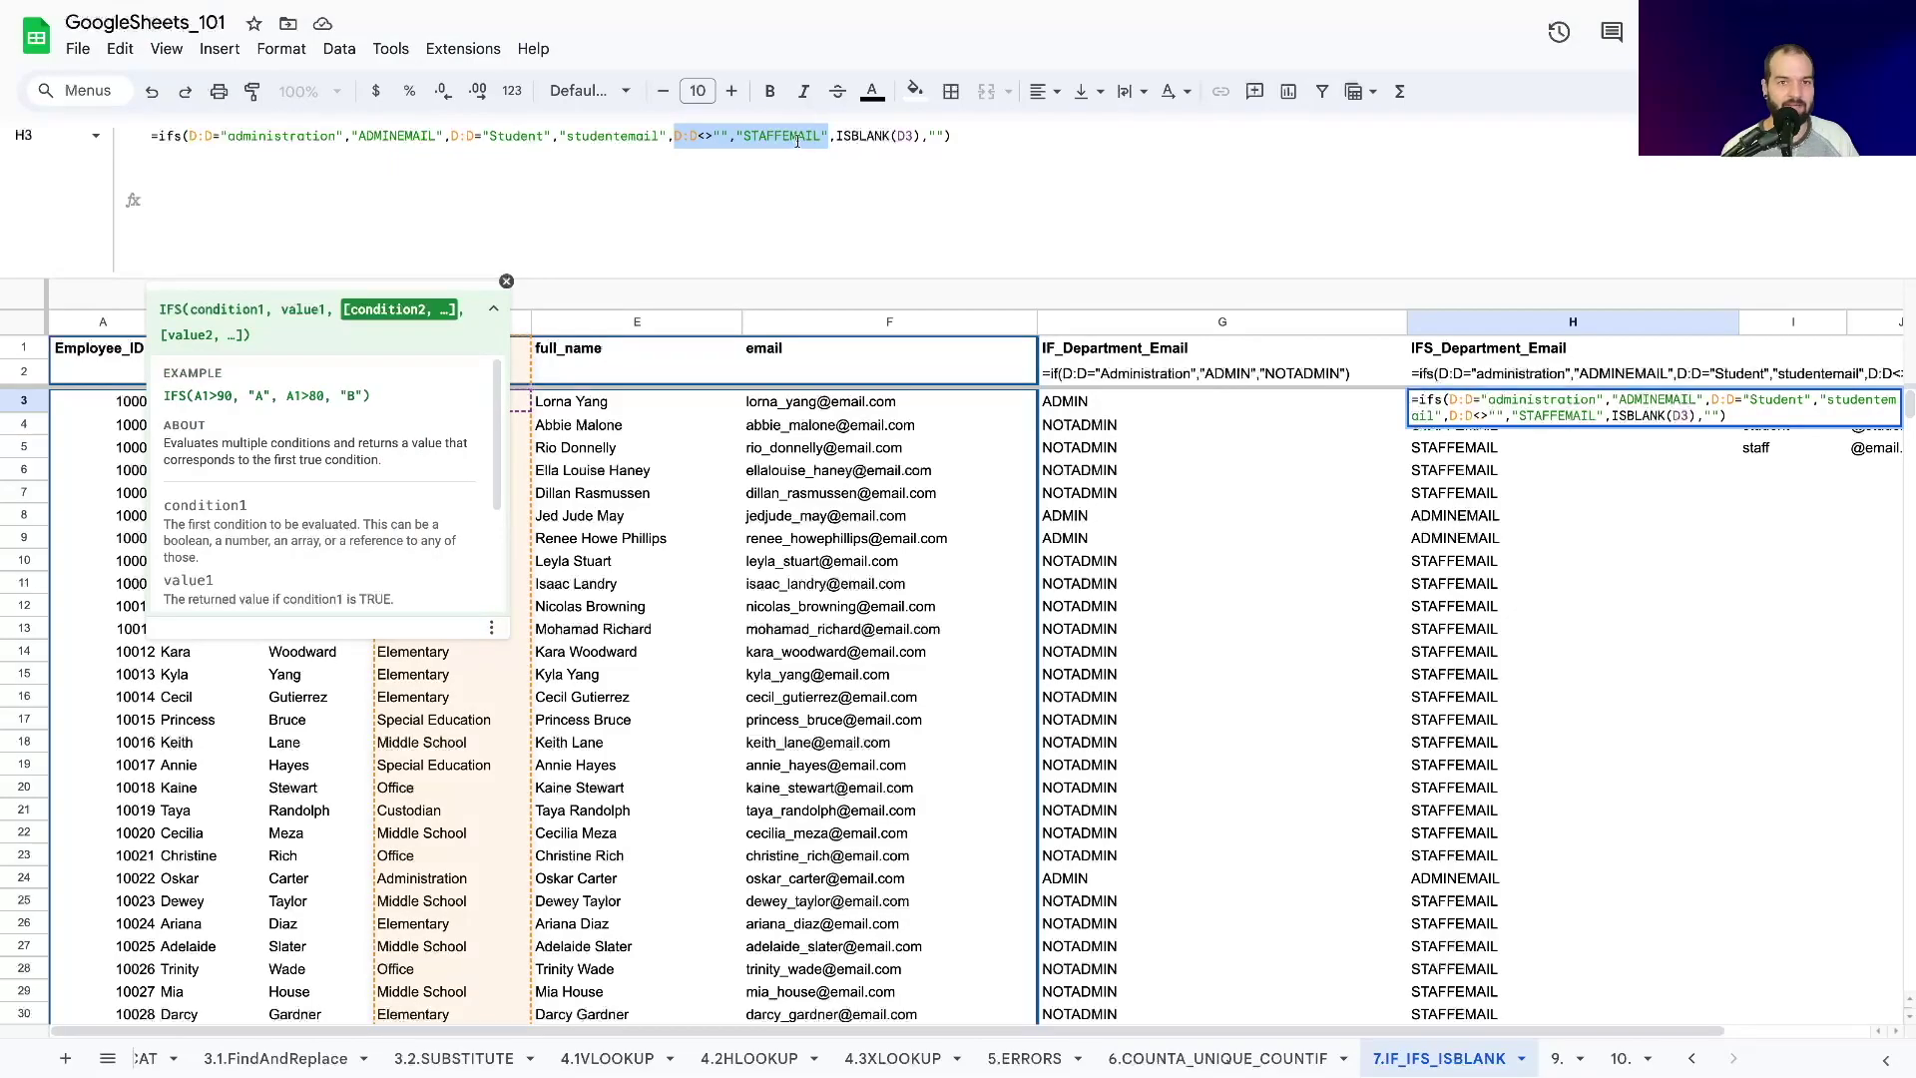
{"action": "left_click_drag", "start_coordinate": [748, 138], "coordinate": [186, 140]}
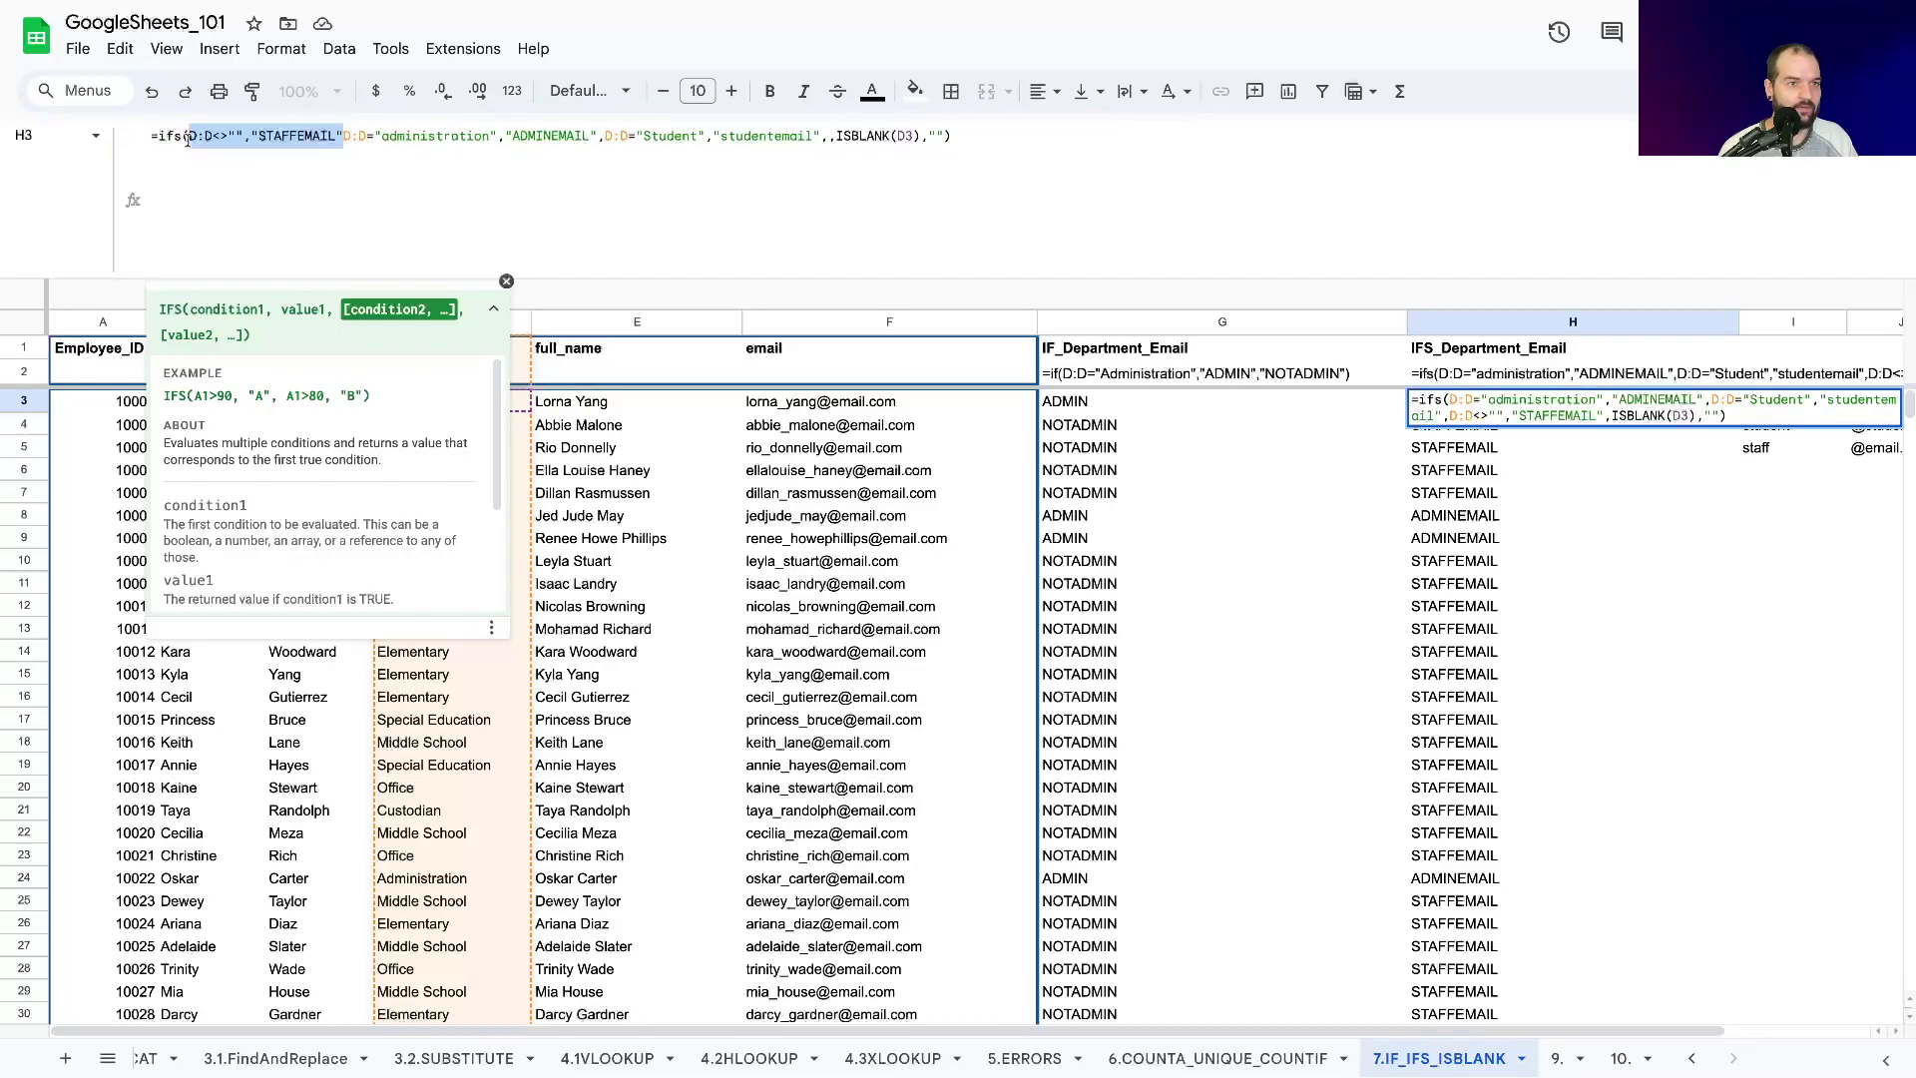
{"action": "left_click", "coordinate": [342, 135]}
{"action": "type", "text": ","}
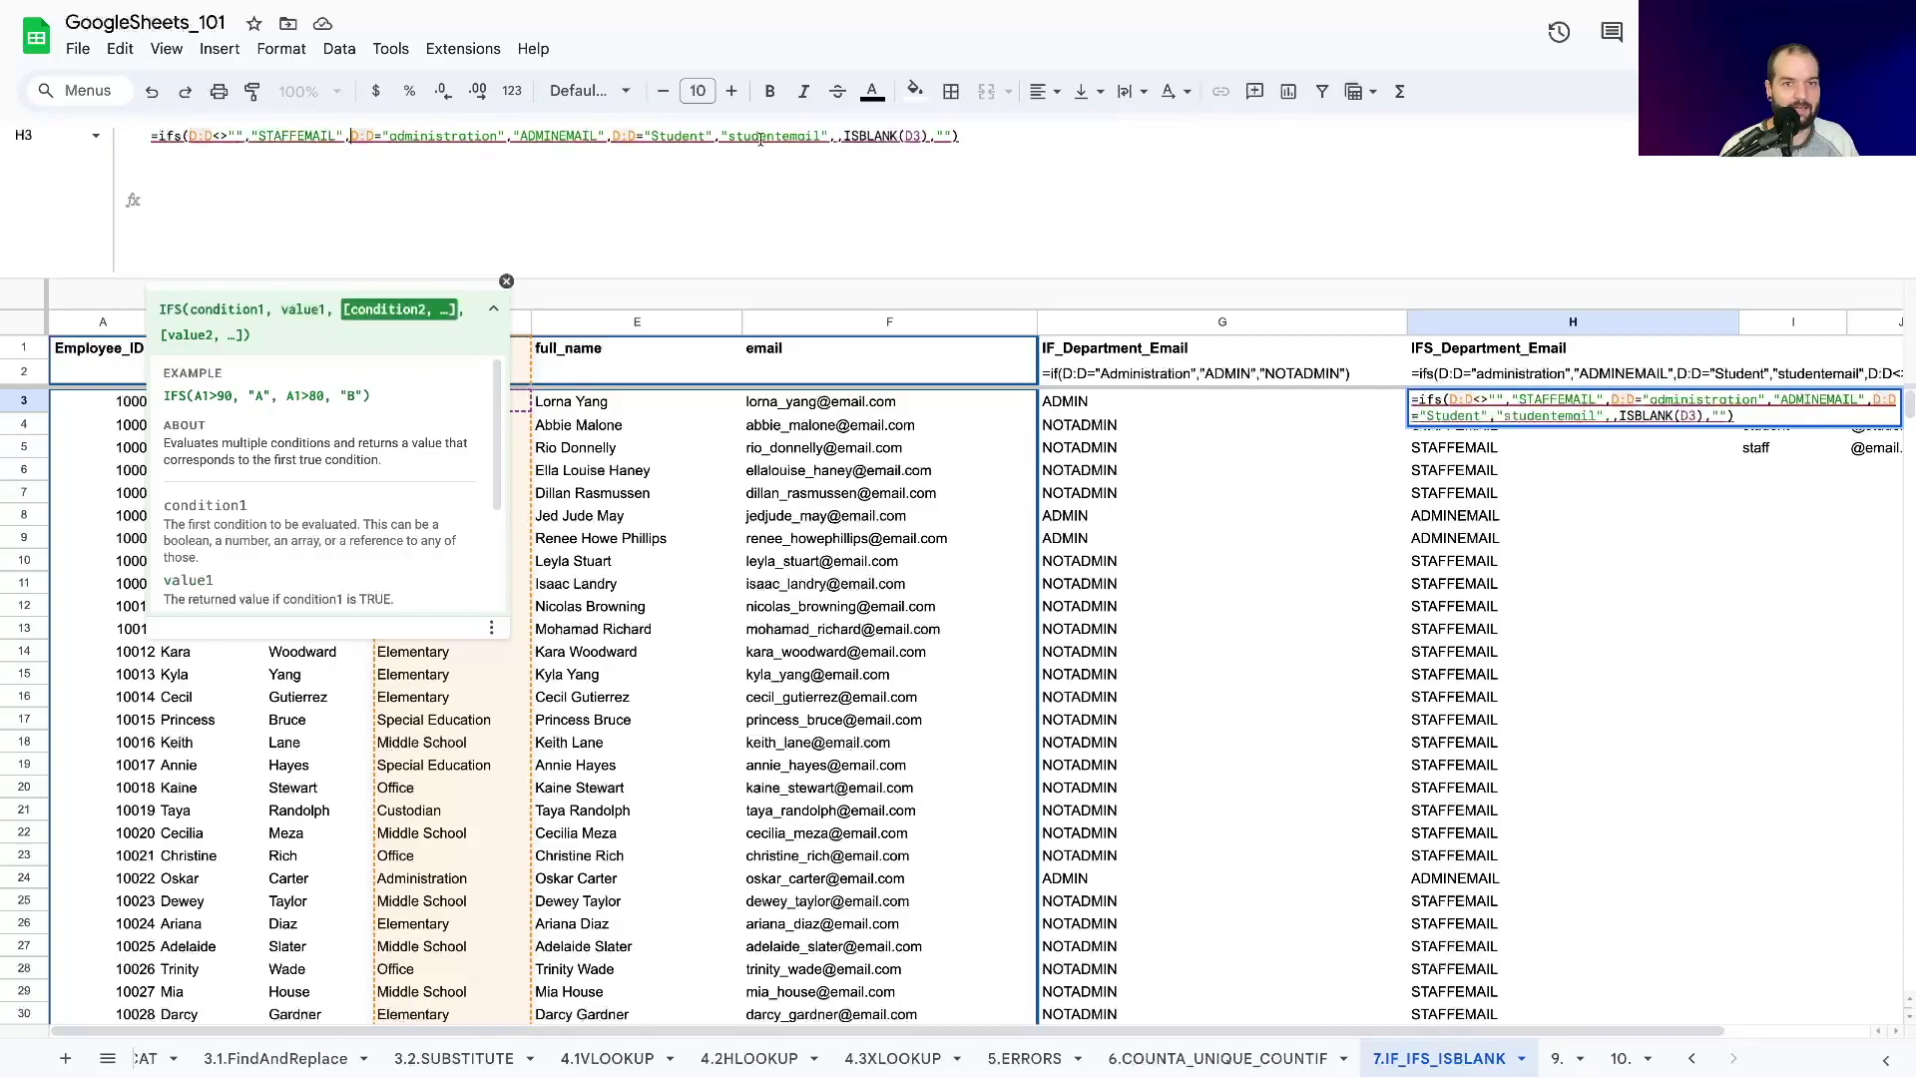
{"action": "left_click", "coordinate": [836, 137]}
{"action": "key", "text": "BackSpace"}
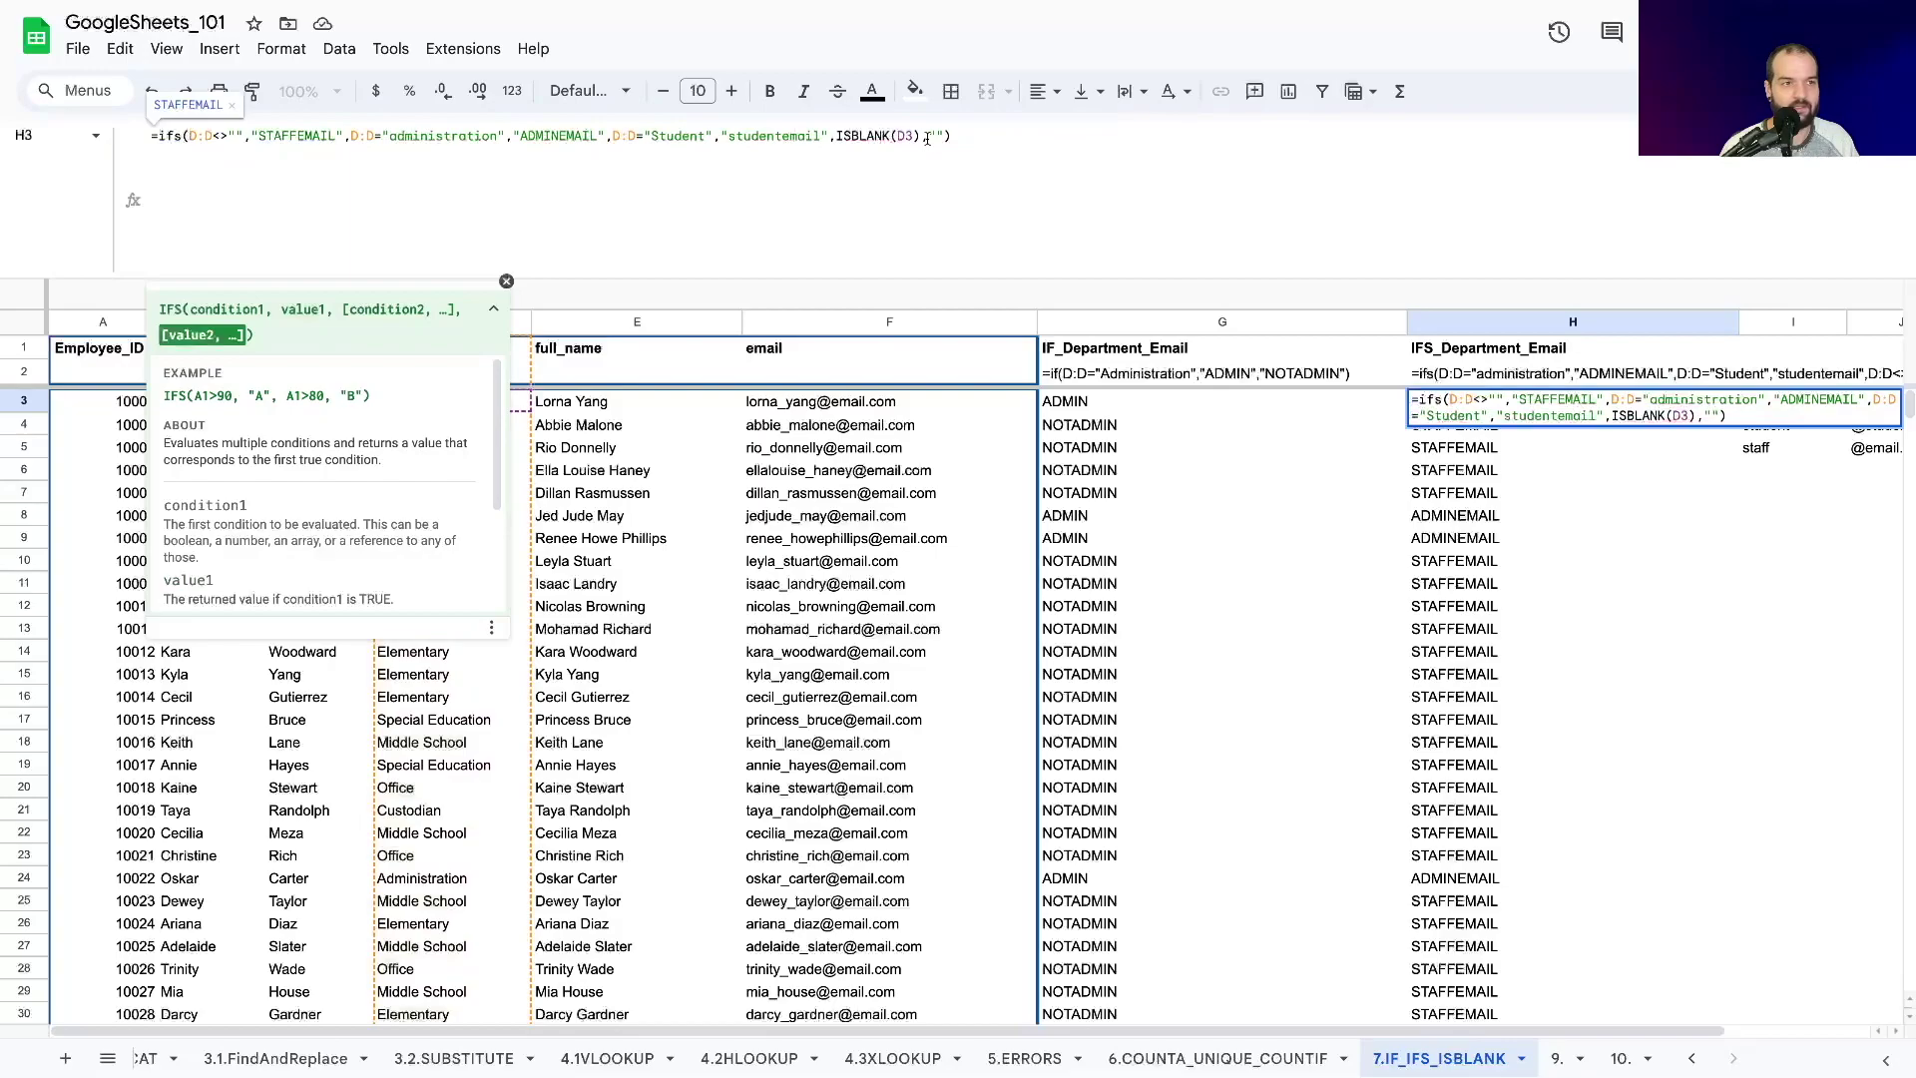
{"action": "key", "text": "Return"}
Copy H3's formula down column H to row 107, then undo the paste.
{"action": "left_click", "coordinate": [1447, 404]}
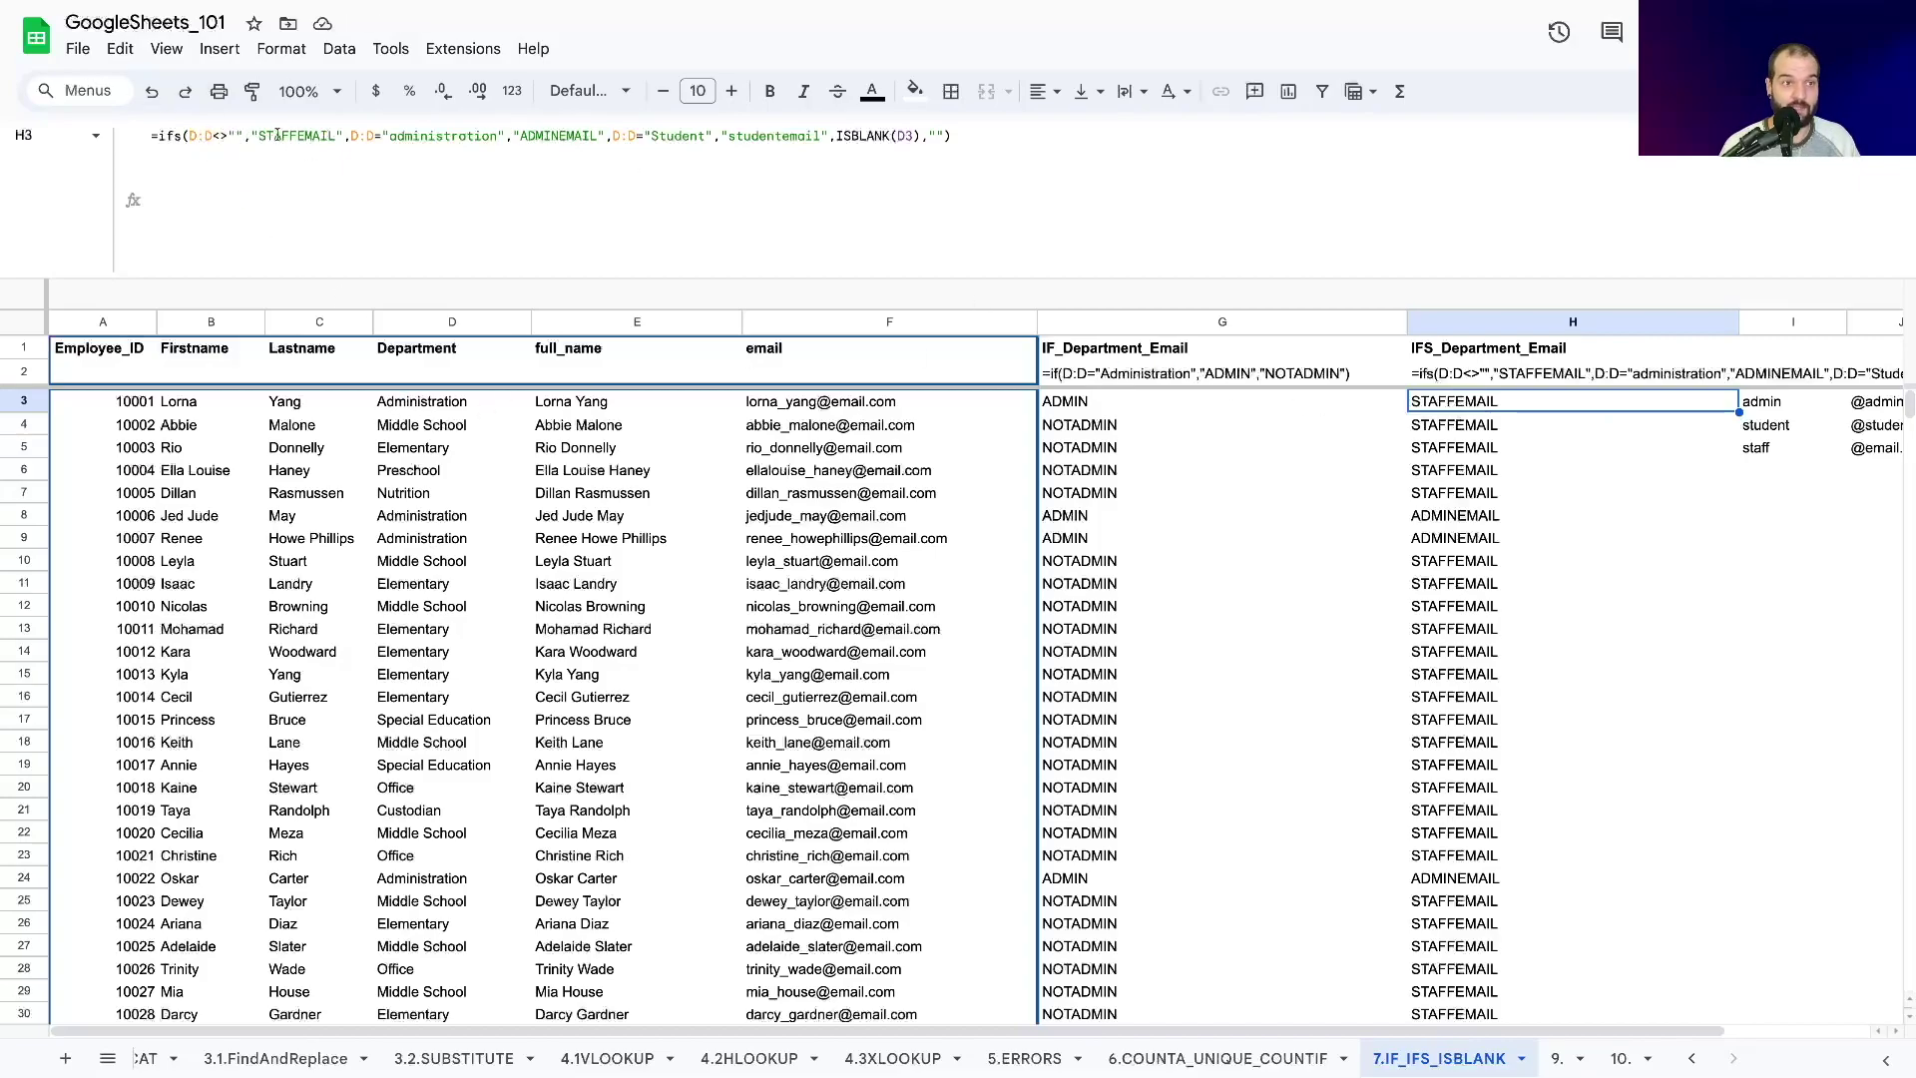
{"action": "left_click_drag", "start_coordinate": [1738, 411], "coordinate": [1627, 698]}
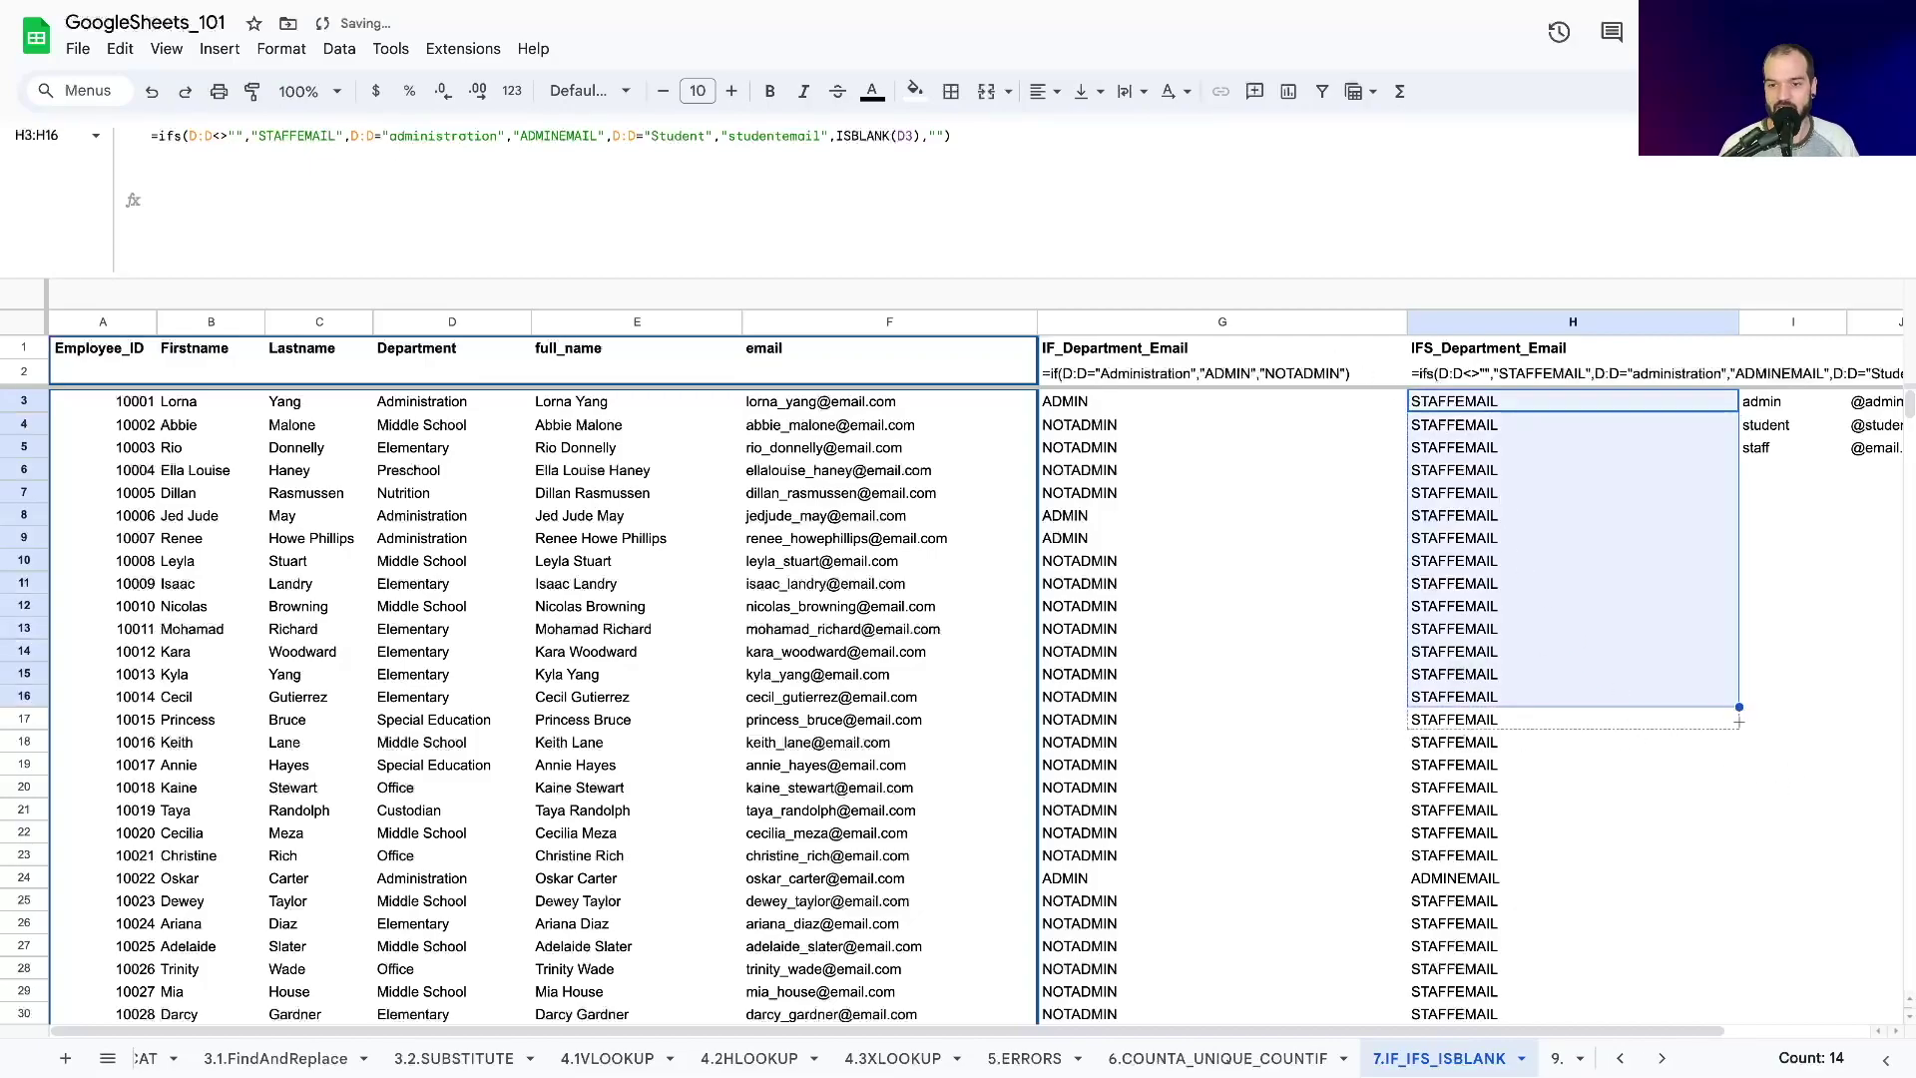
{"action": "key", "text": "ctrl+c"}
{"action": "scroll", "coordinate": [1697, 729], "scroll_direction": "down", "scroll_amount": 20}
{"action": "left_click", "coordinate": [1694, 732], "text": "shift"}
{"action": "key", "text": "ctrl+v"}
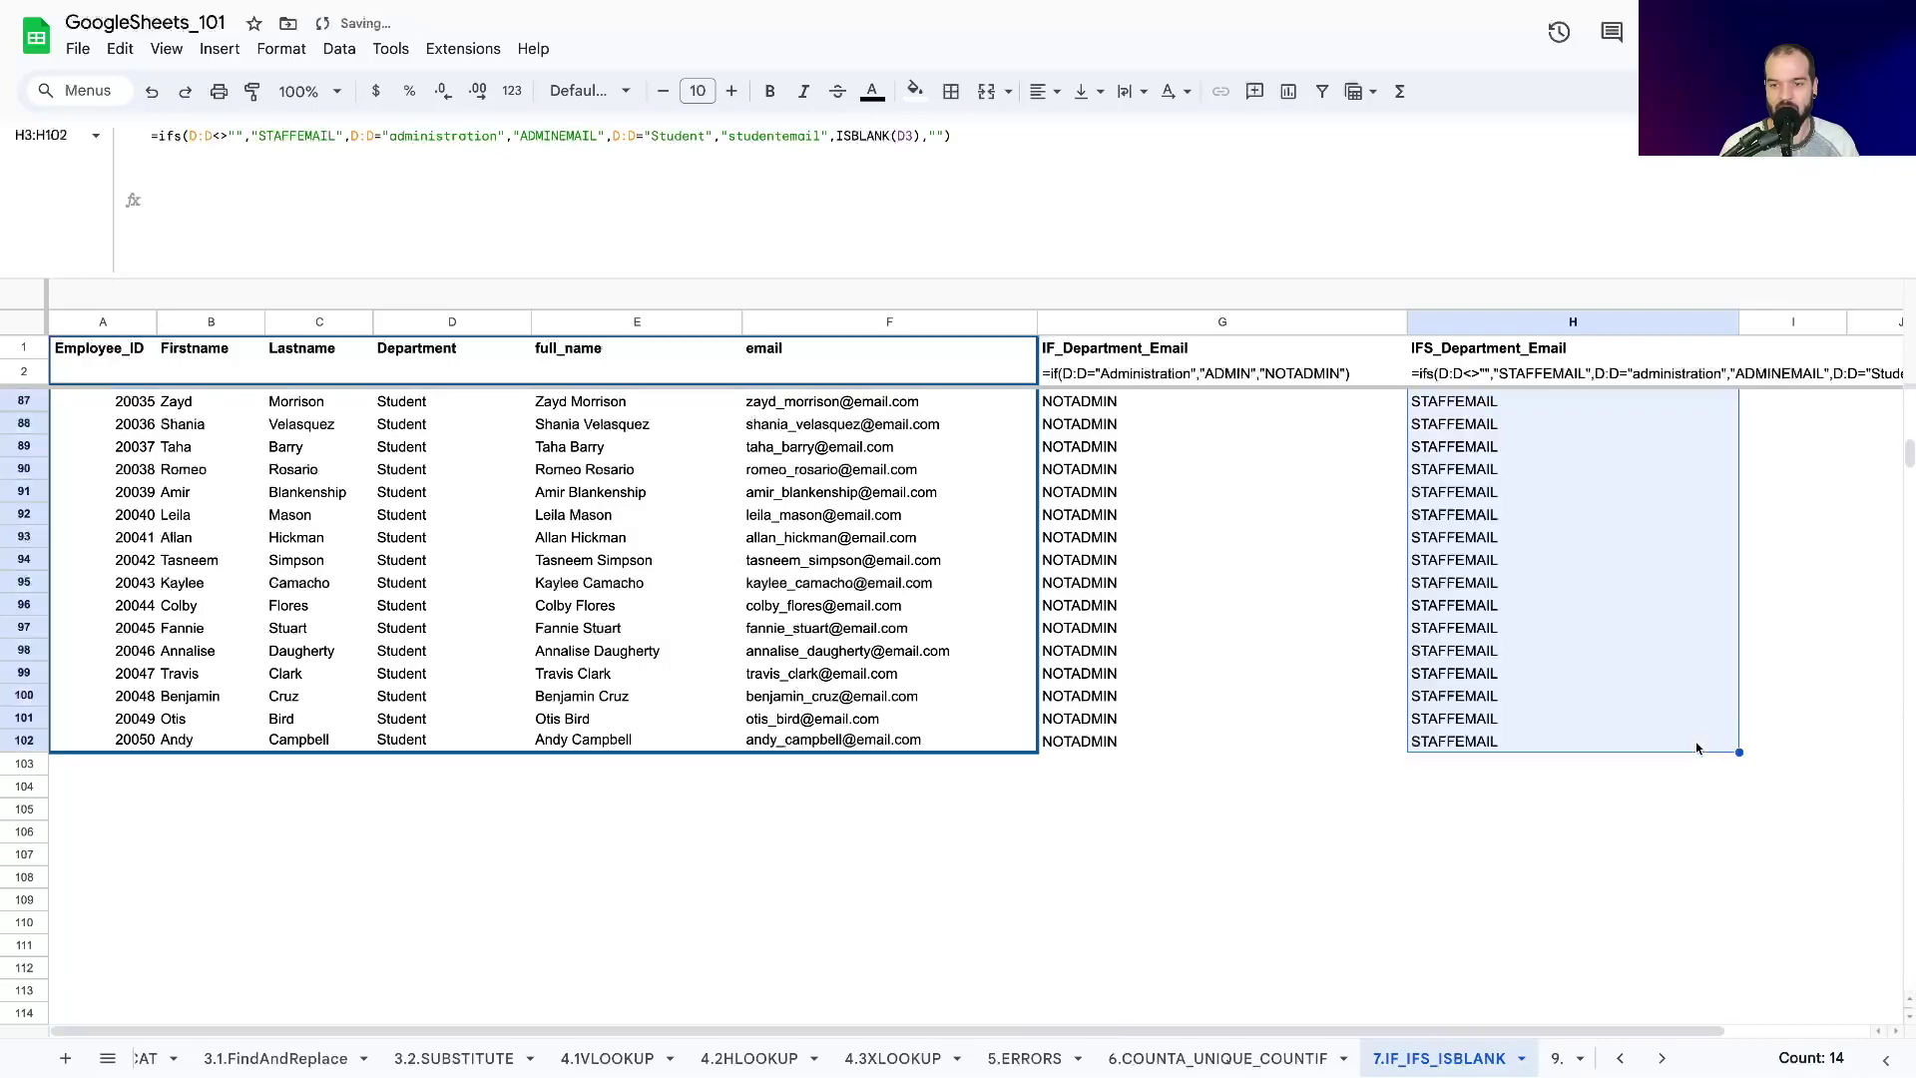
{"action": "left_click_drag", "start_coordinate": [1737, 751], "coordinate": [1731, 861]}
{"action": "key", "text": "ctrl+v"}
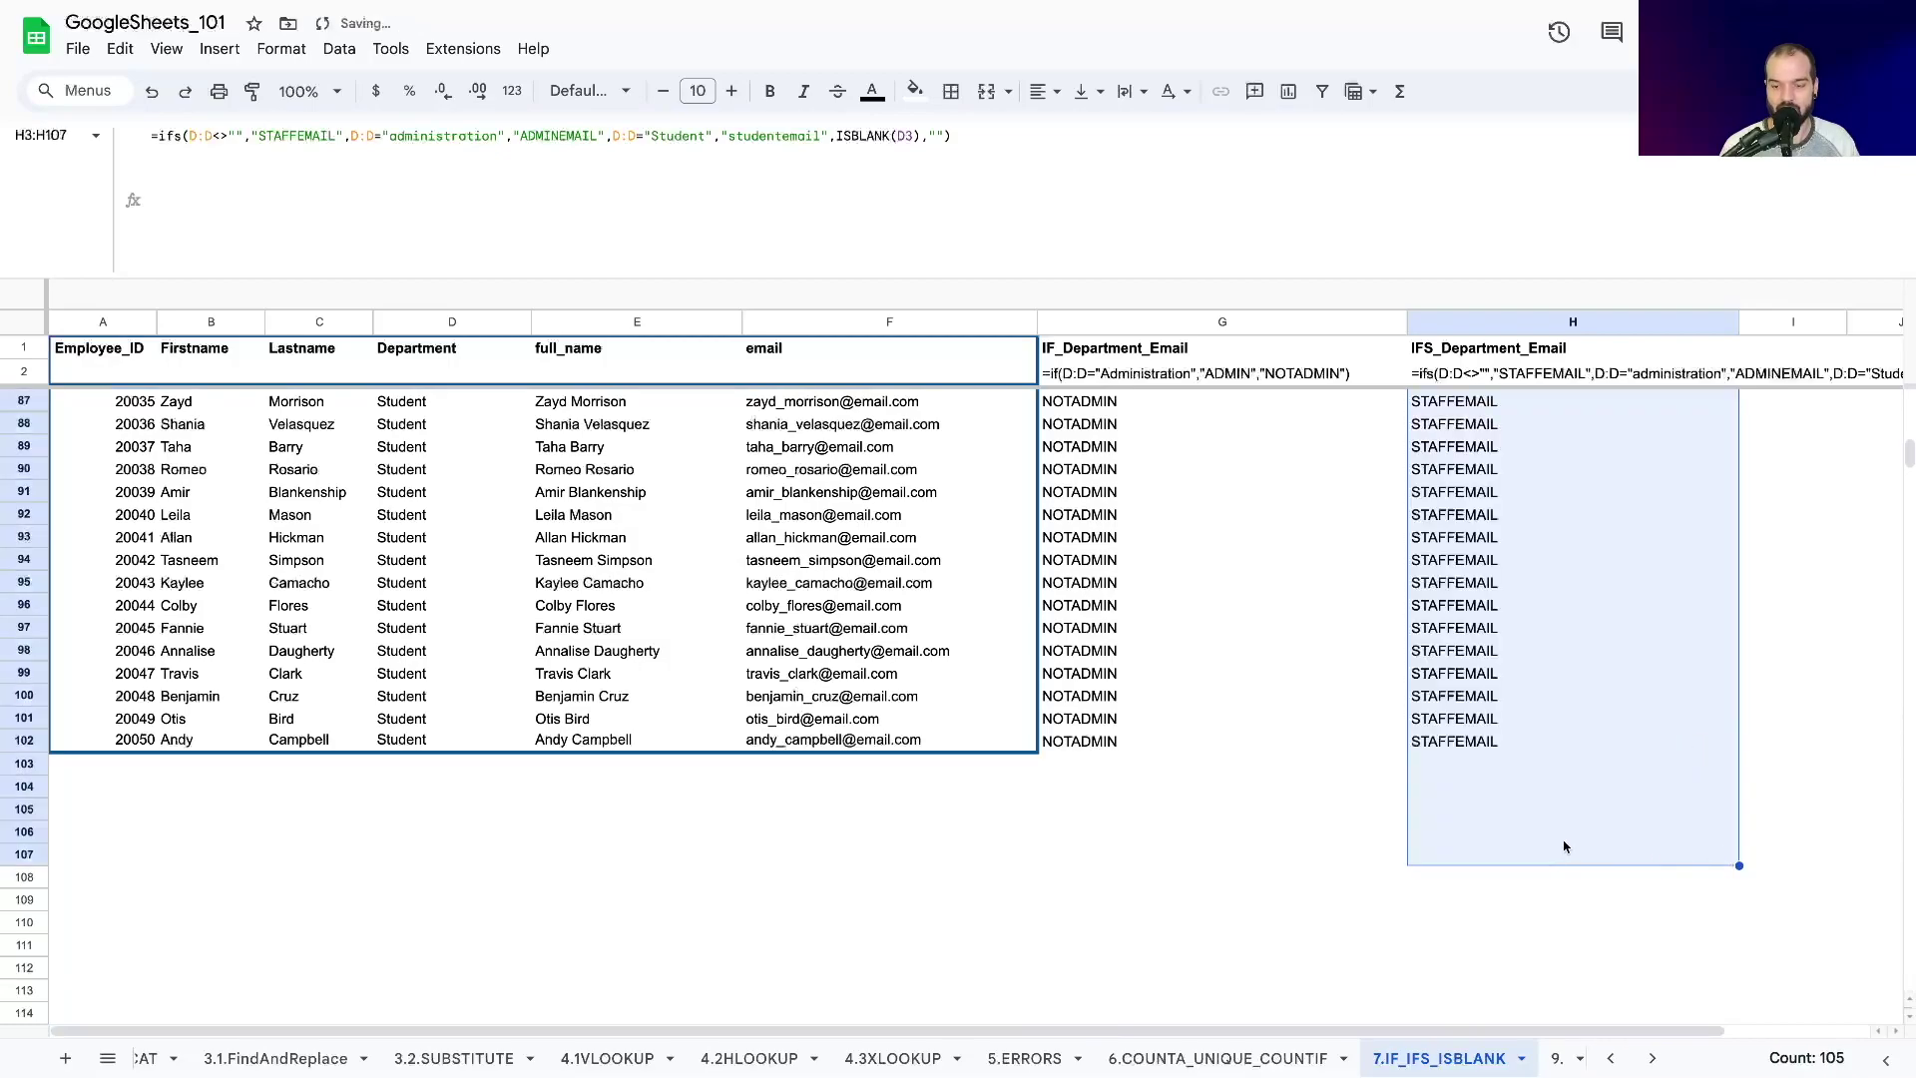
{"action": "scroll", "coordinate": [1625, 724], "scroll_direction": "up", "scroll_amount": 20}
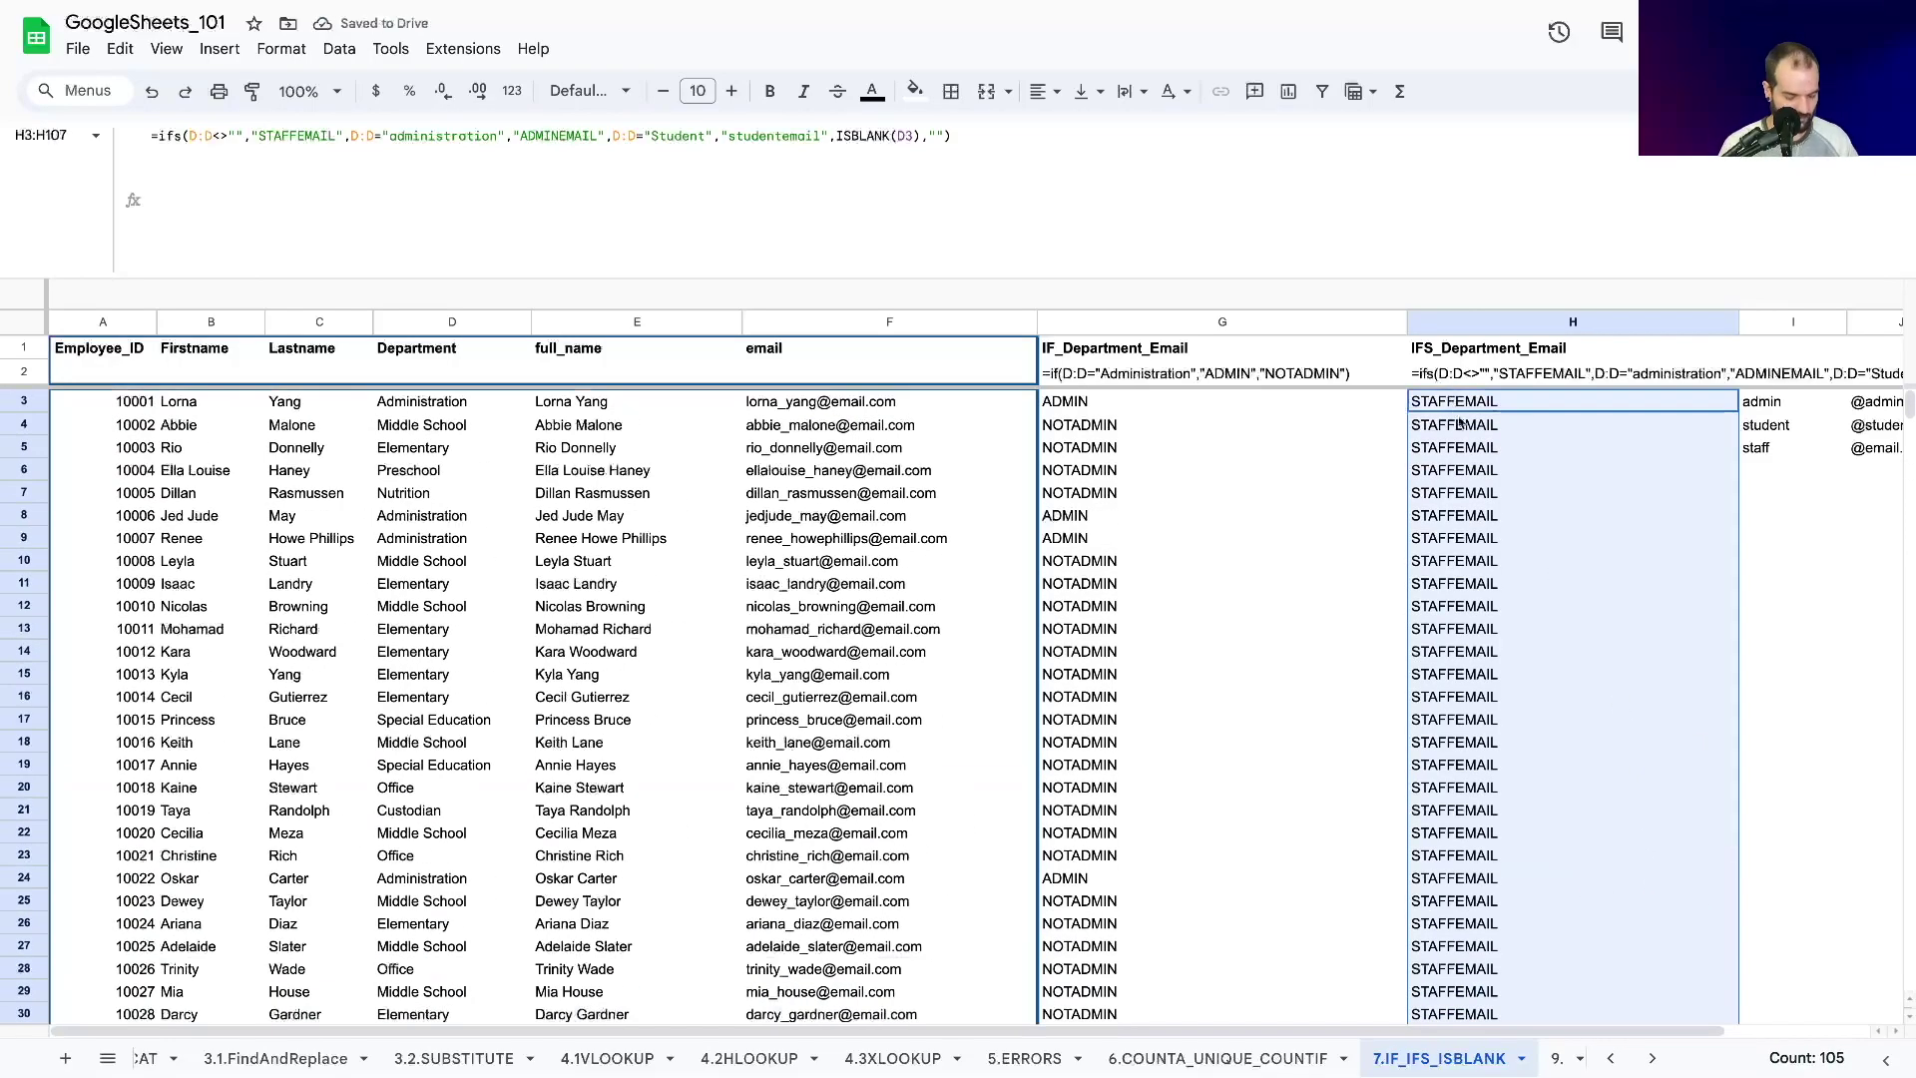
{"action": "key", "text": "ctrl+z"}
Undo the reordering so H3's IFS tests the administration condition before Student again.
{"action": "key", "text": "ctrl+z"}
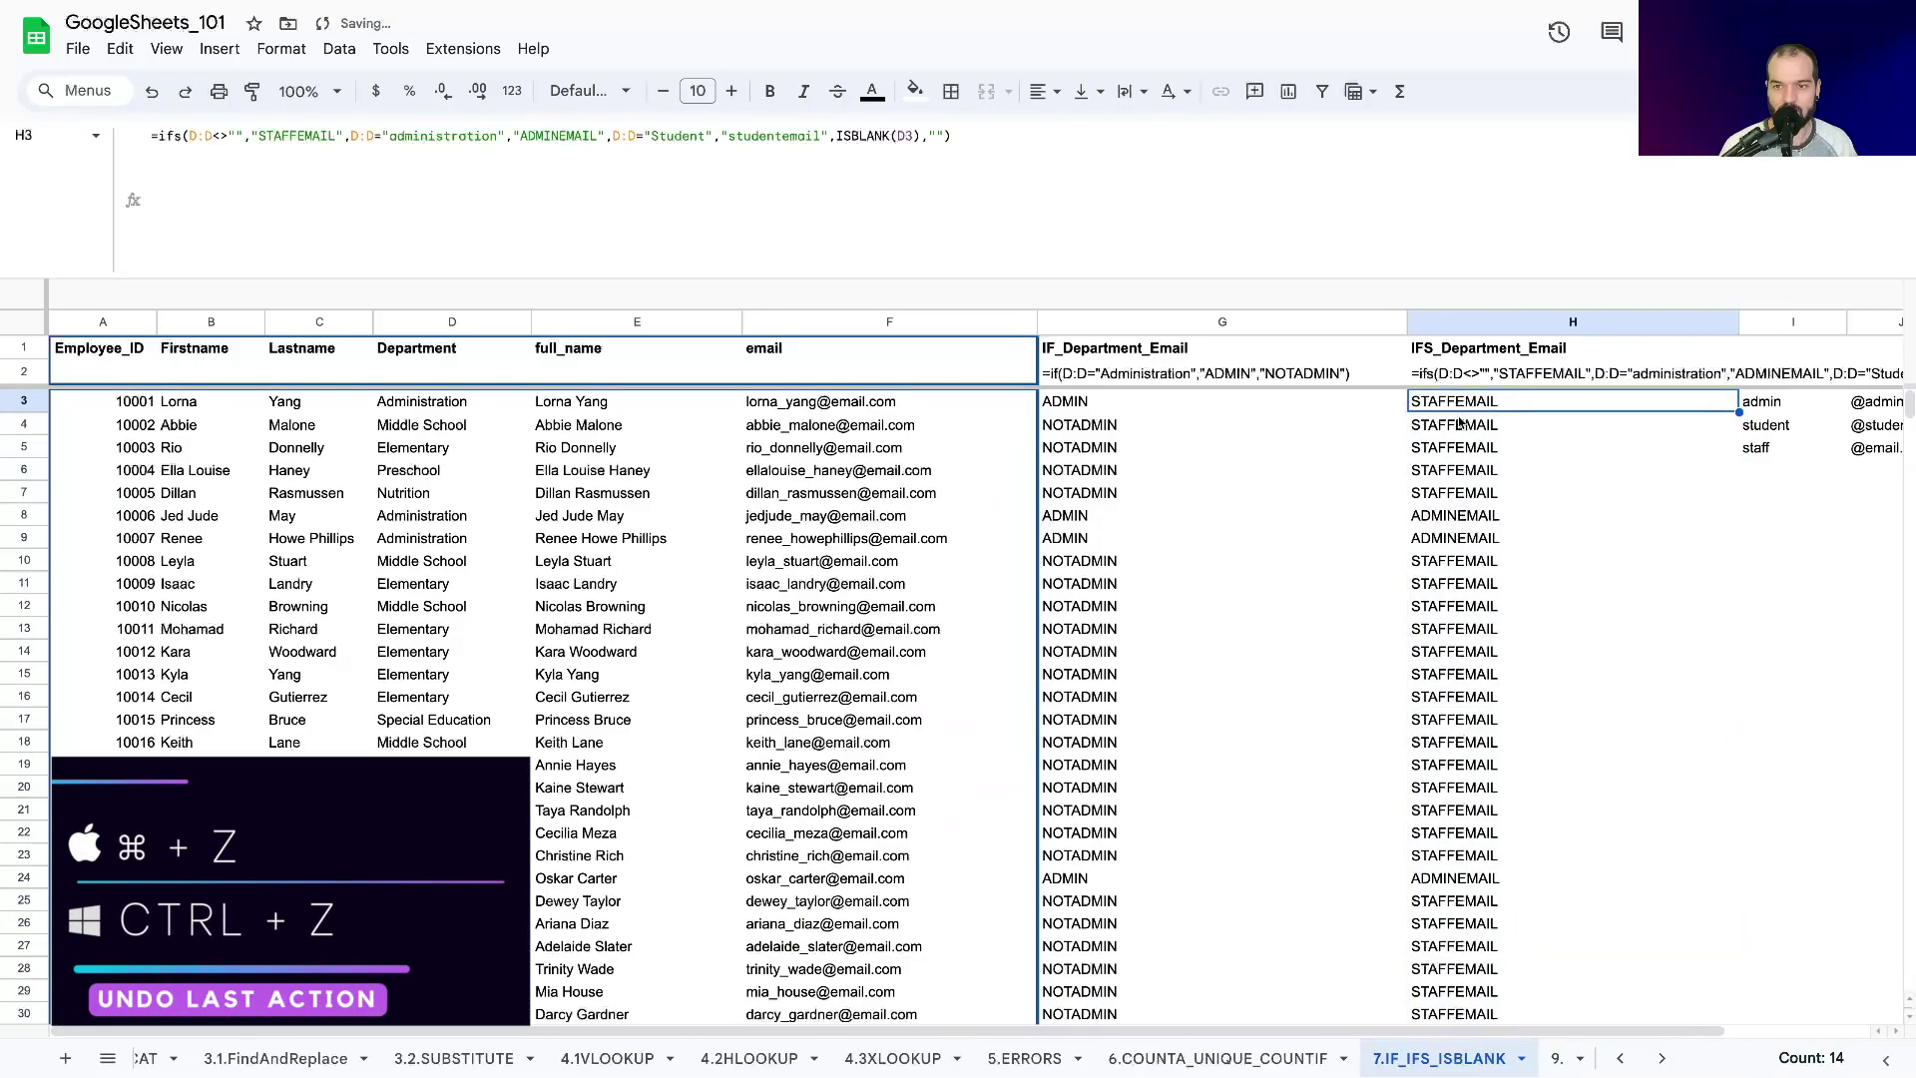
{"action": "key", "text": "ctrl+z"}
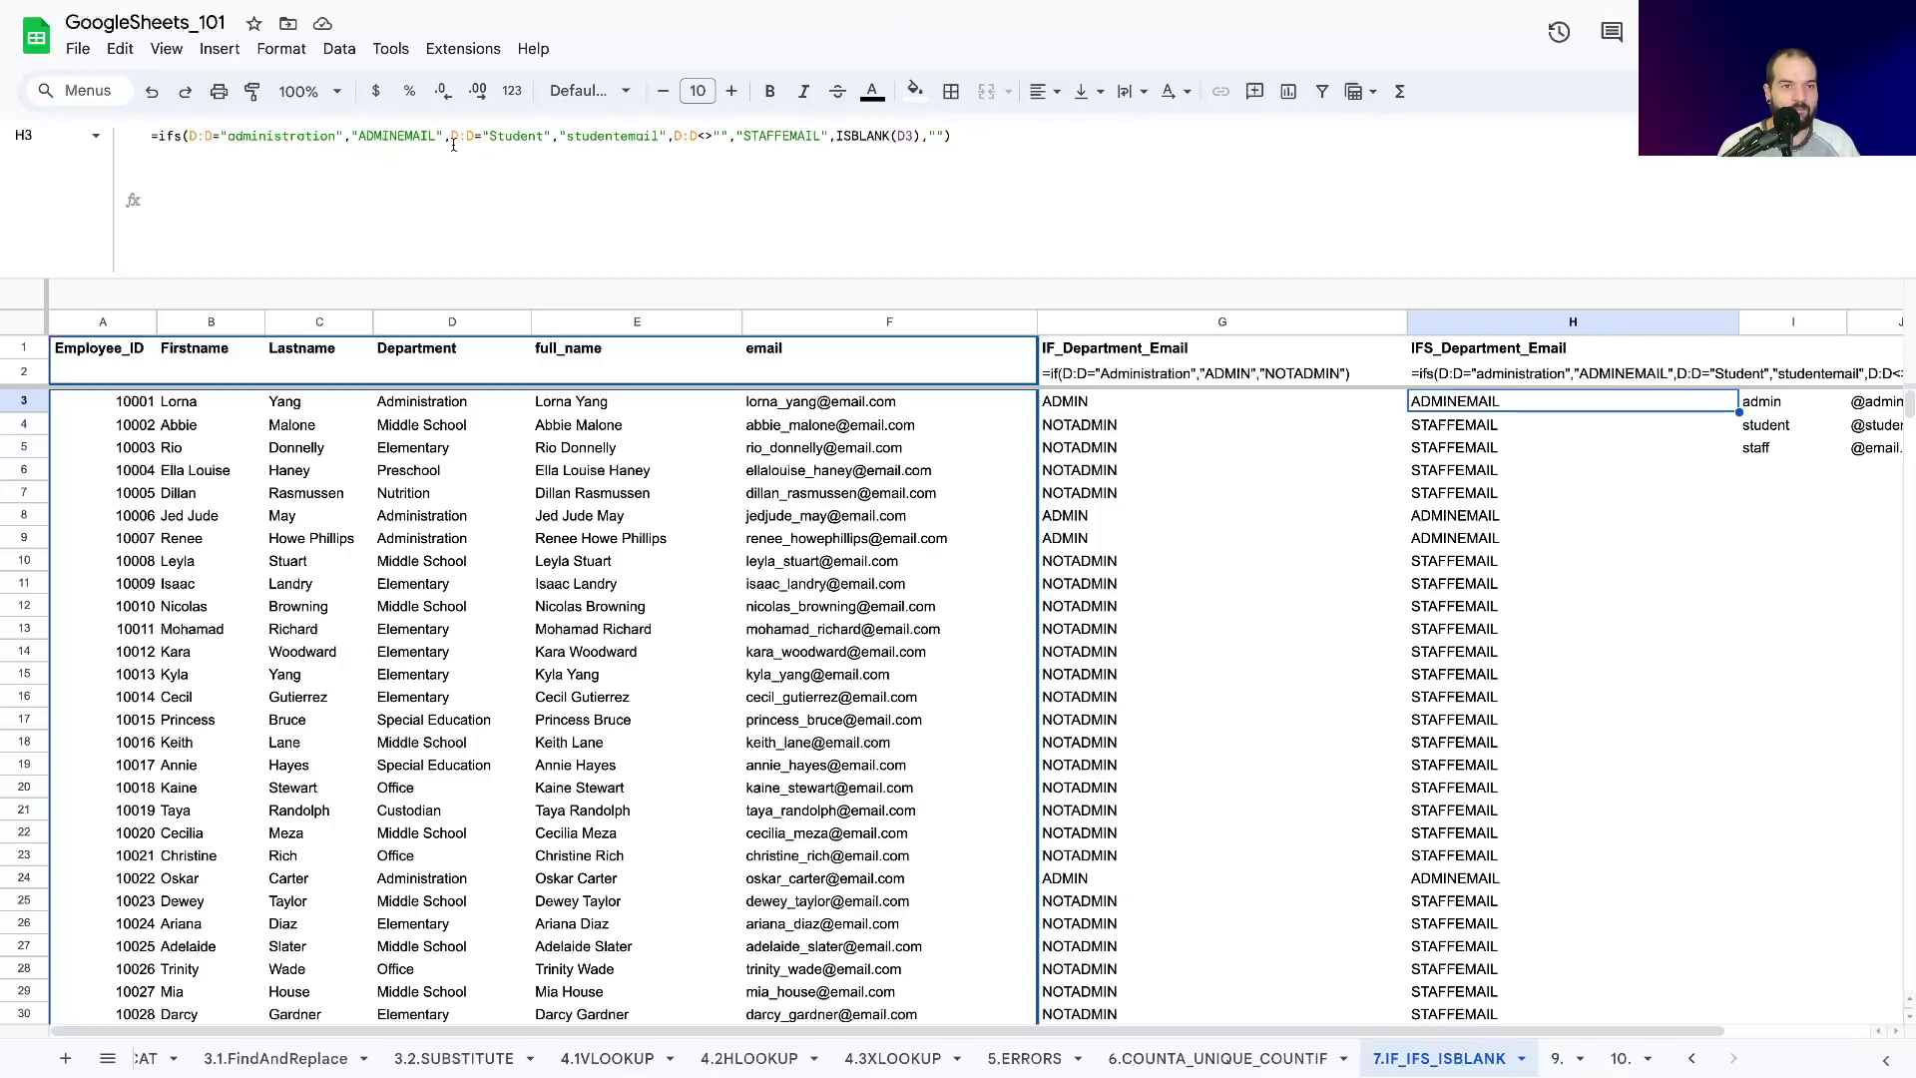
{"action": "left_click_drag", "start_coordinate": [452, 137], "coordinate": [667, 137]}
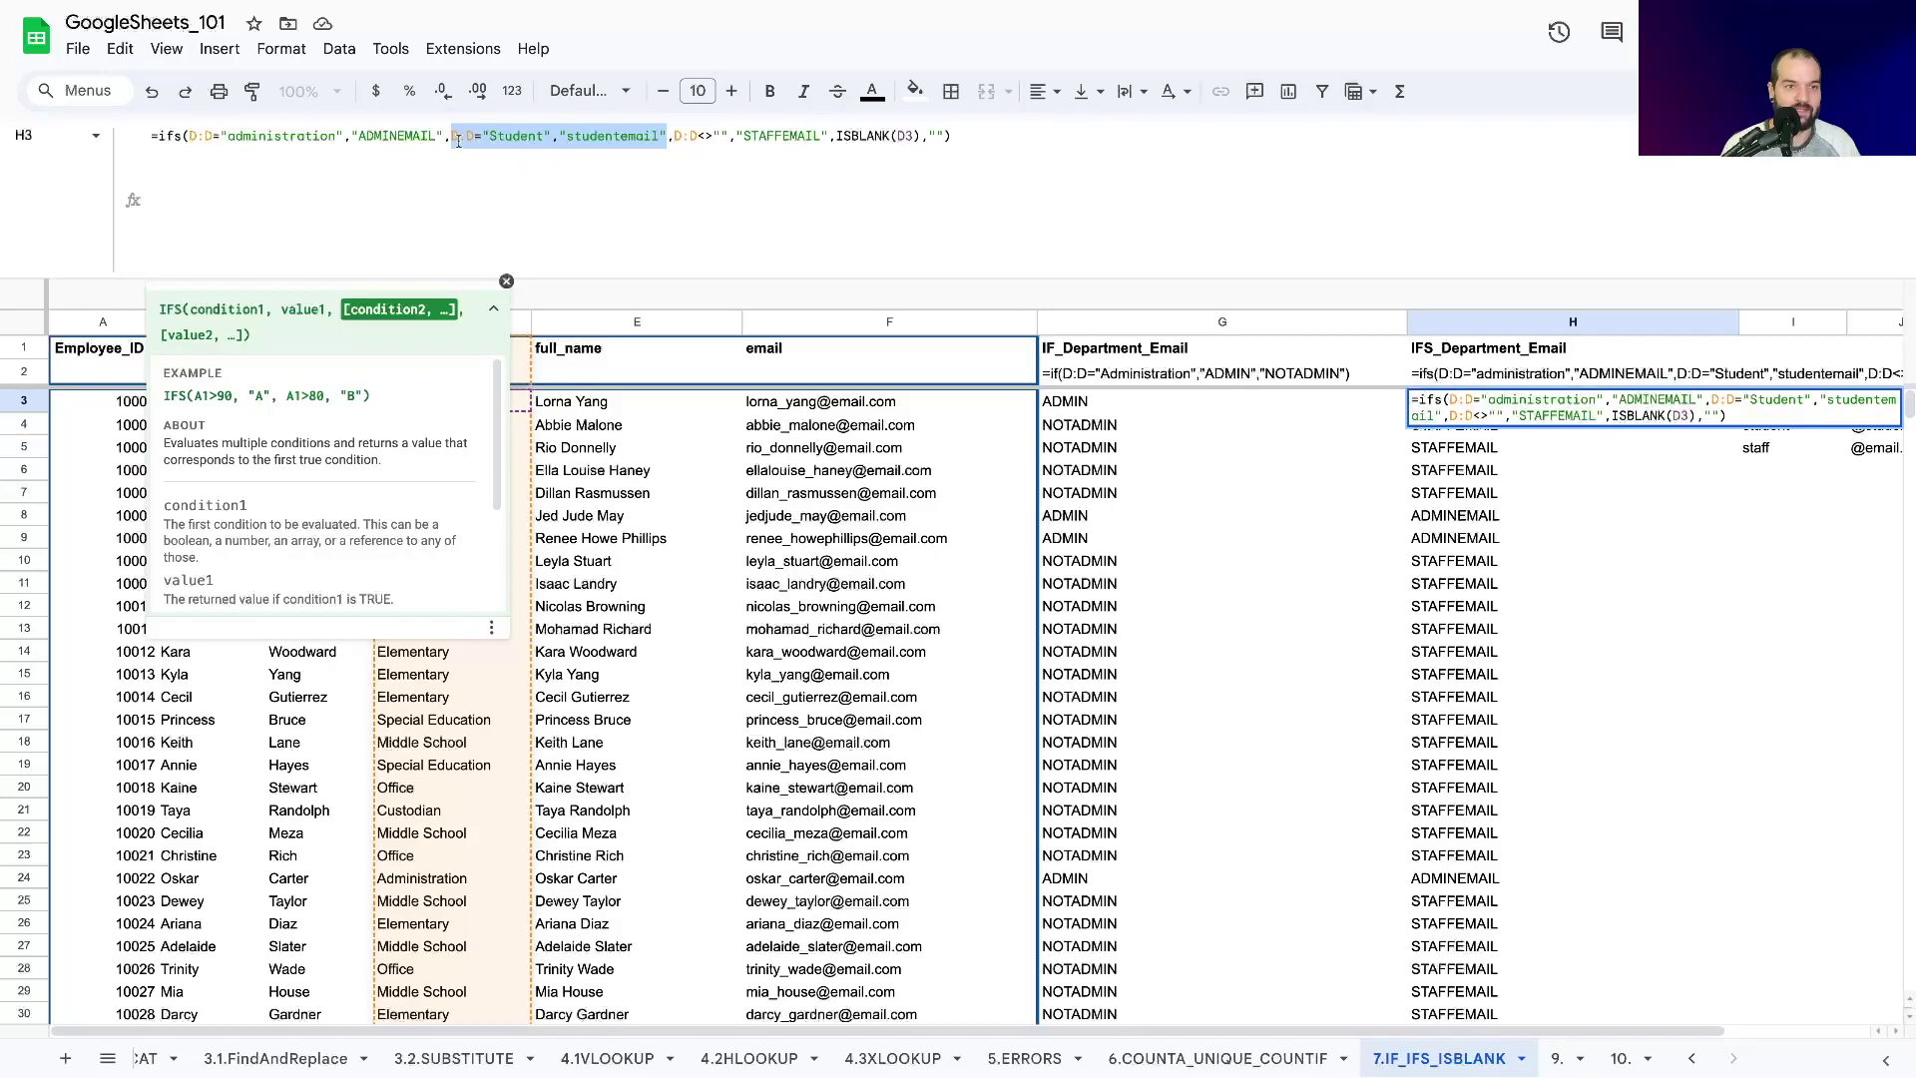
{"action": "left_click", "coordinate": [509, 138]}
{"action": "left_click", "coordinate": [303, 136]}
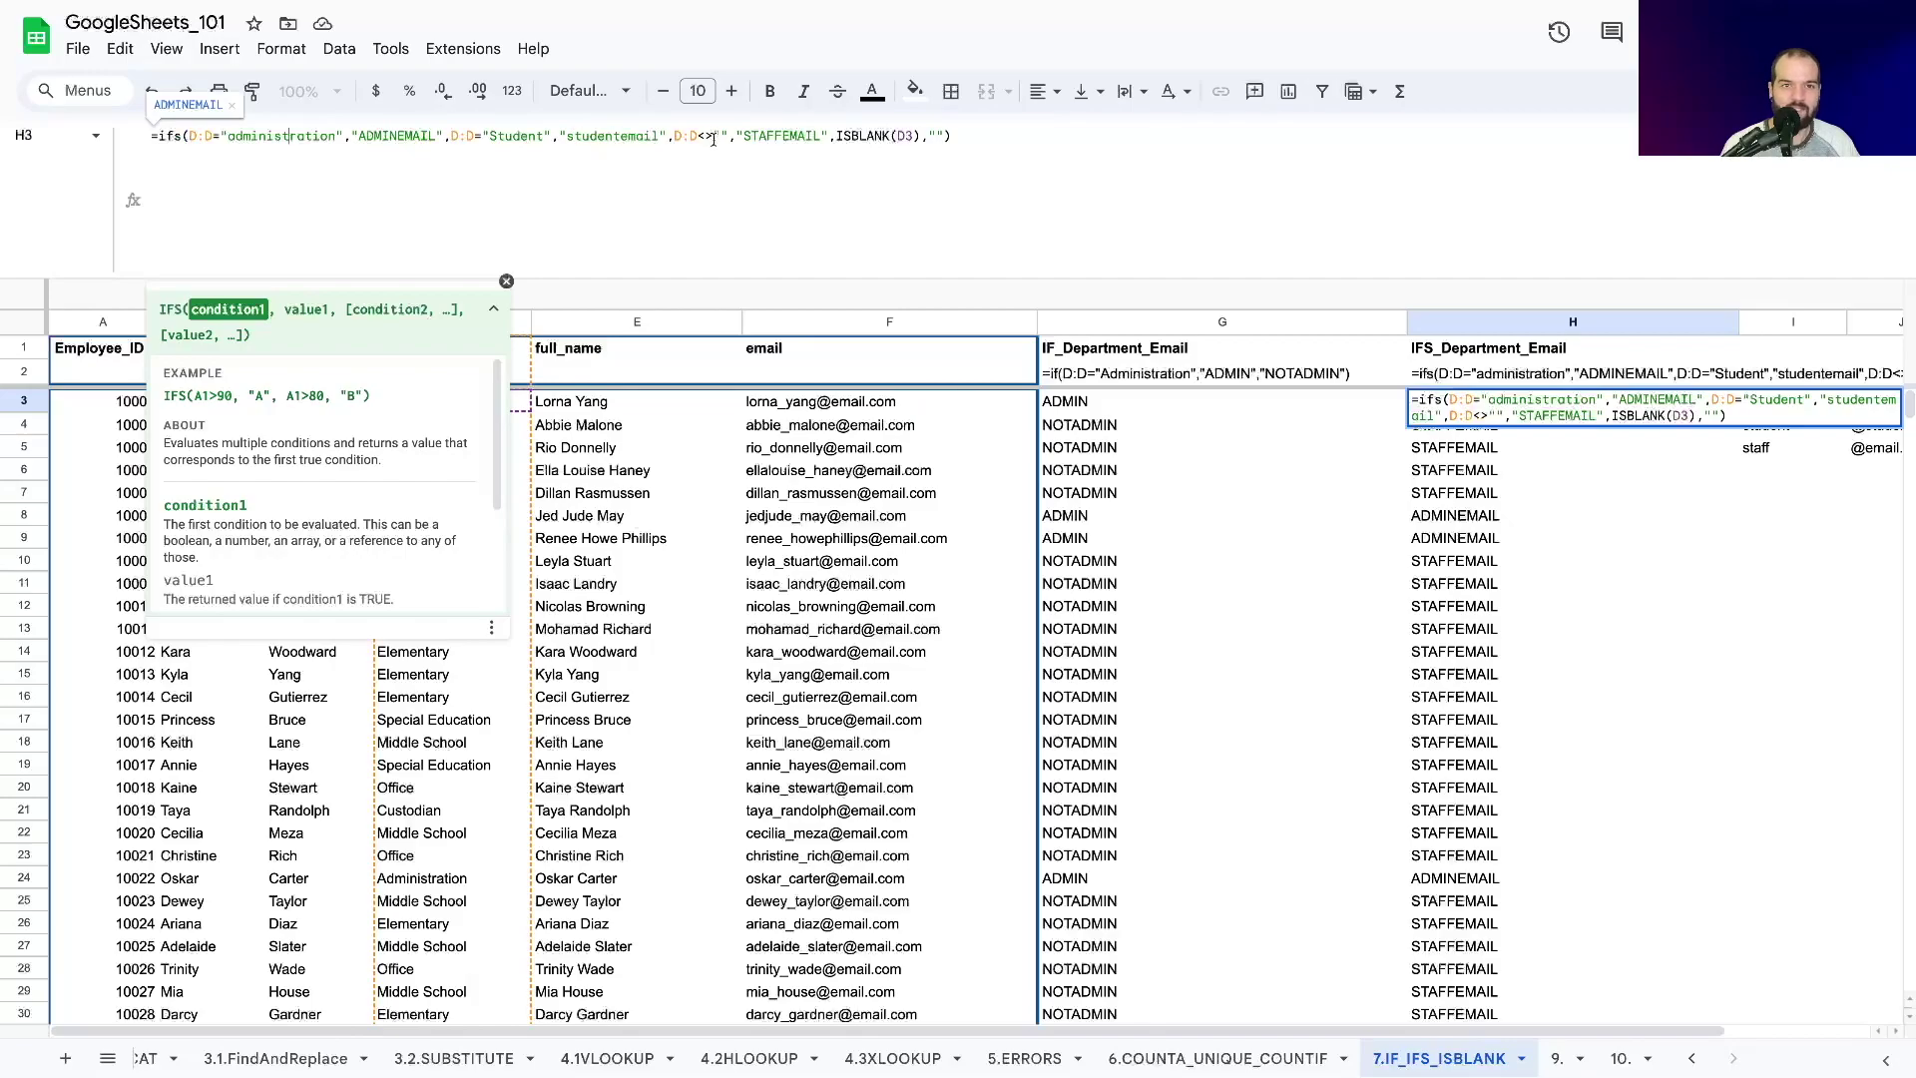
Review the restored IFS arguments: studentemail, STAFFEMAIL, staff condition and the ISBLANK clause.
{"action": "left_click_drag", "start_coordinate": [566, 135], "coordinate": [821, 134]}
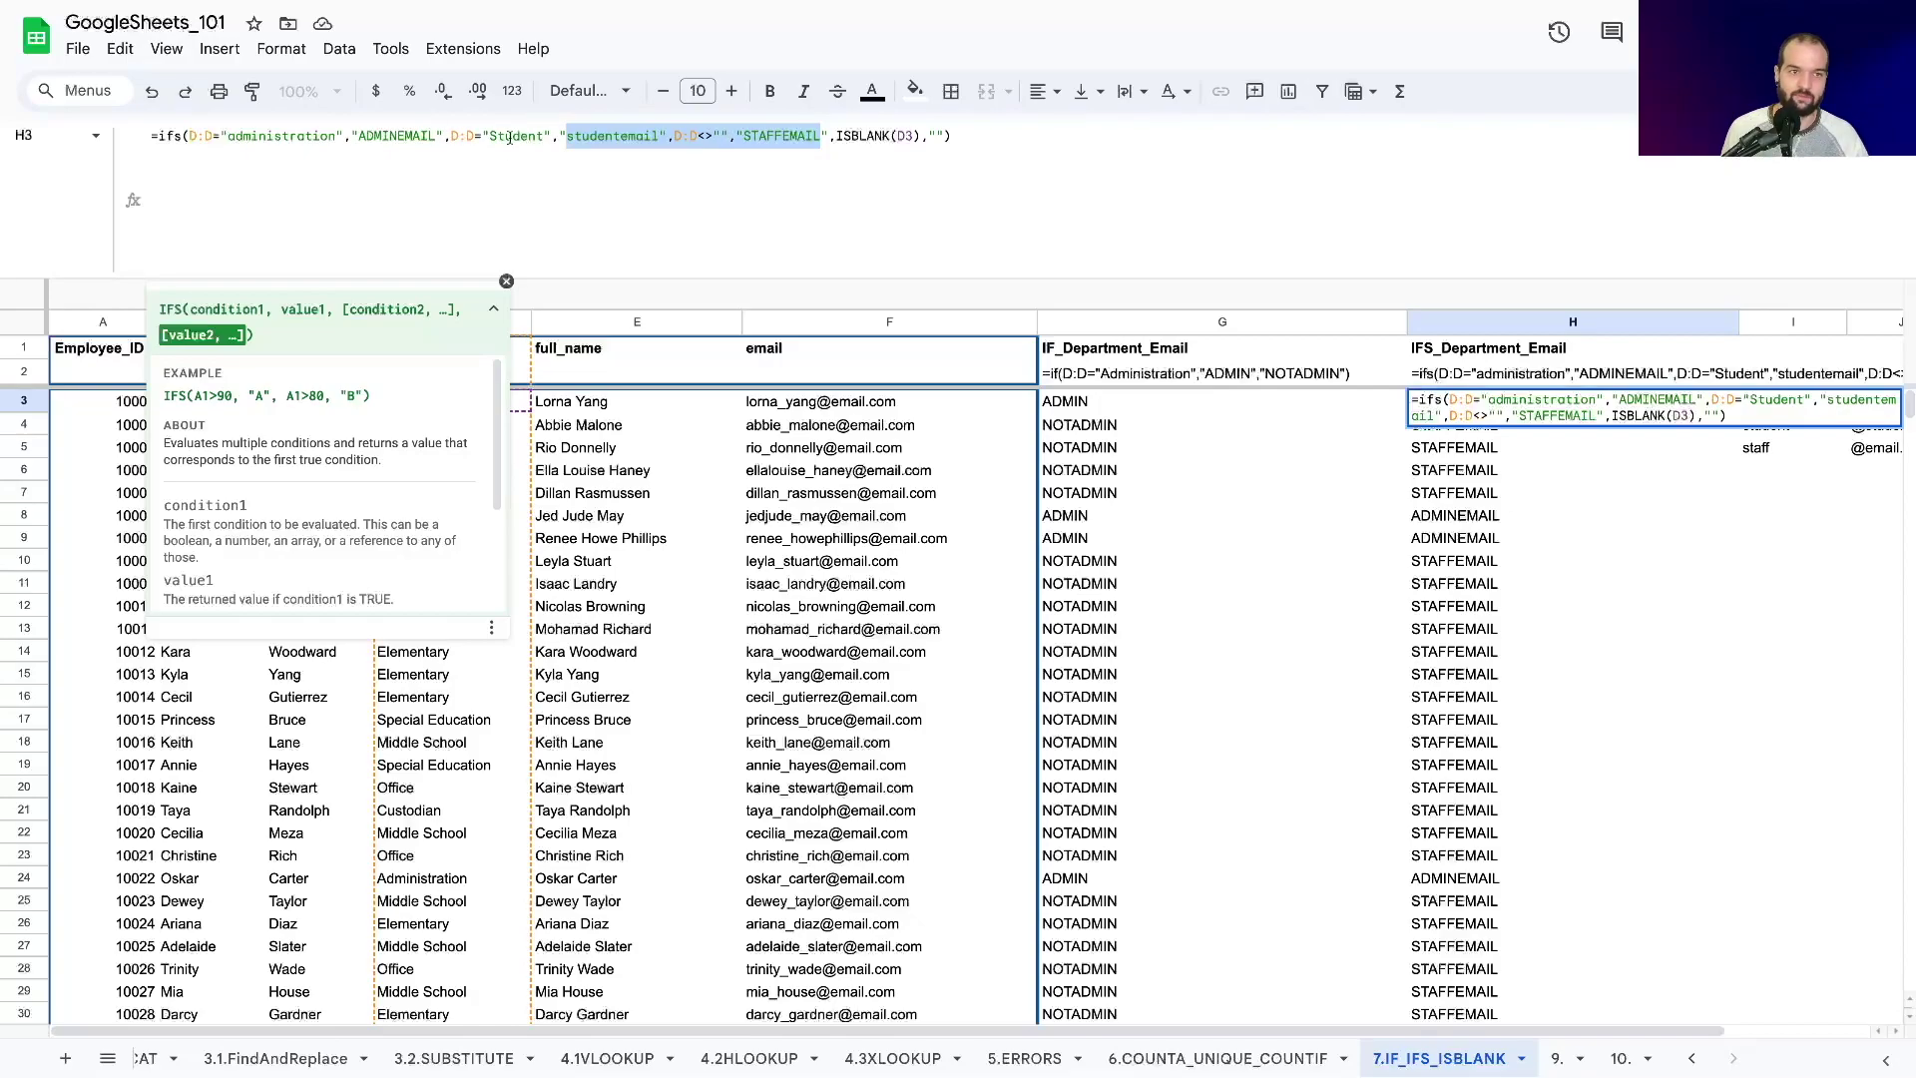
{"action": "left_click", "coordinate": [526, 138]}
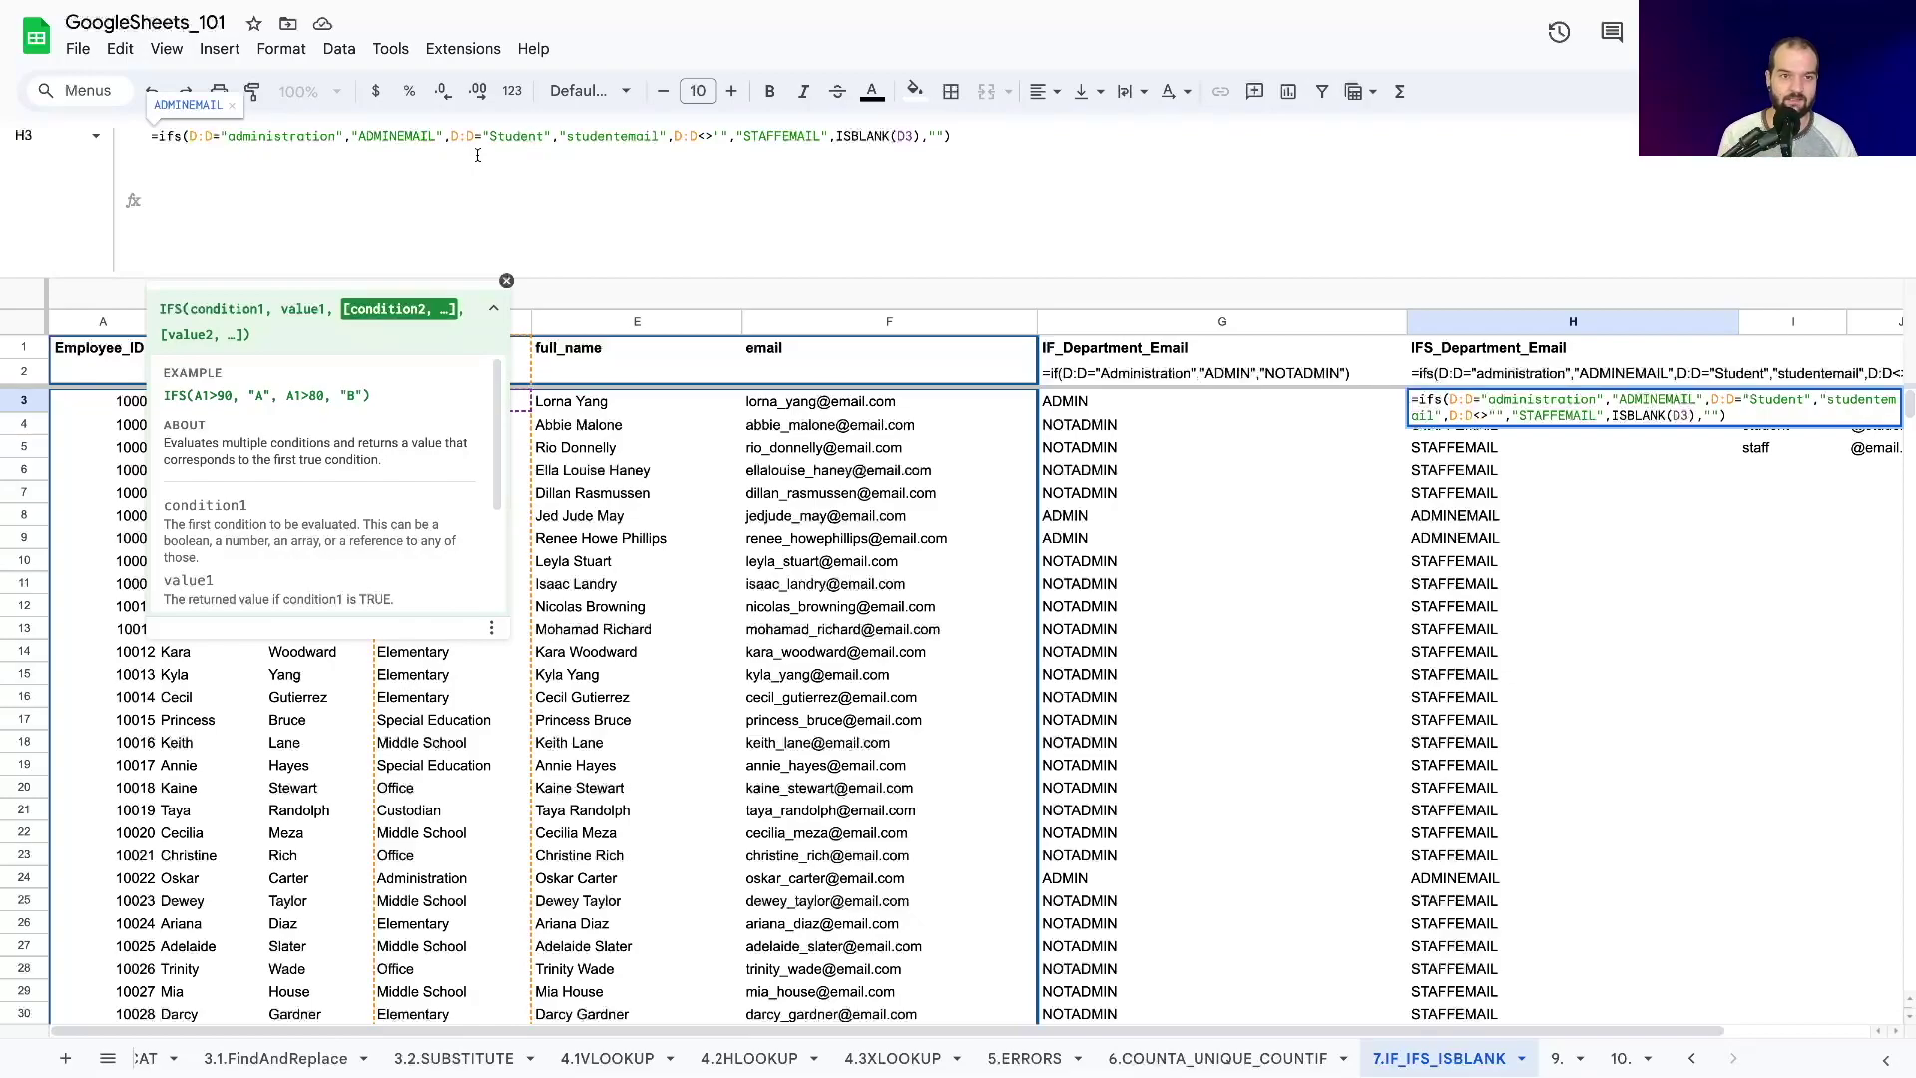
{"action": "left_click", "coordinate": [264, 139]}
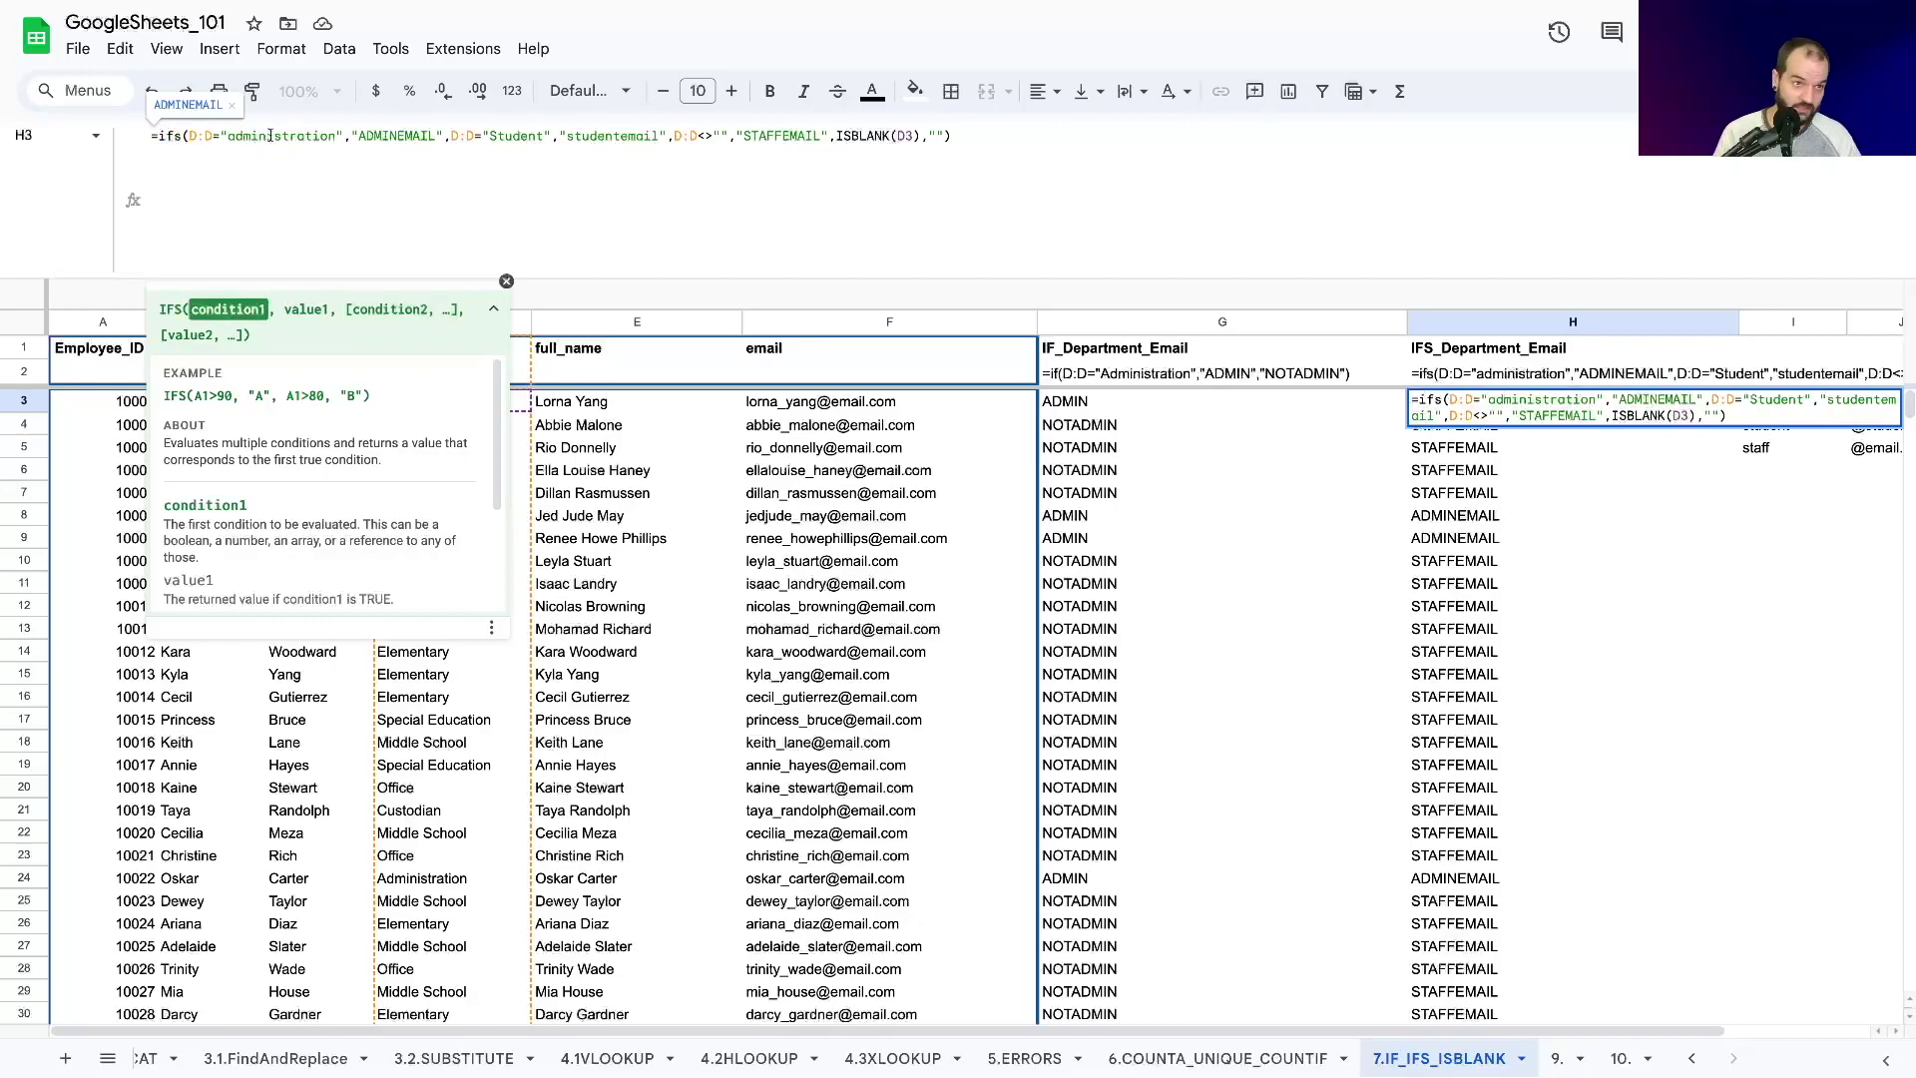
{"action": "left_click", "coordinate": [795, 138]}
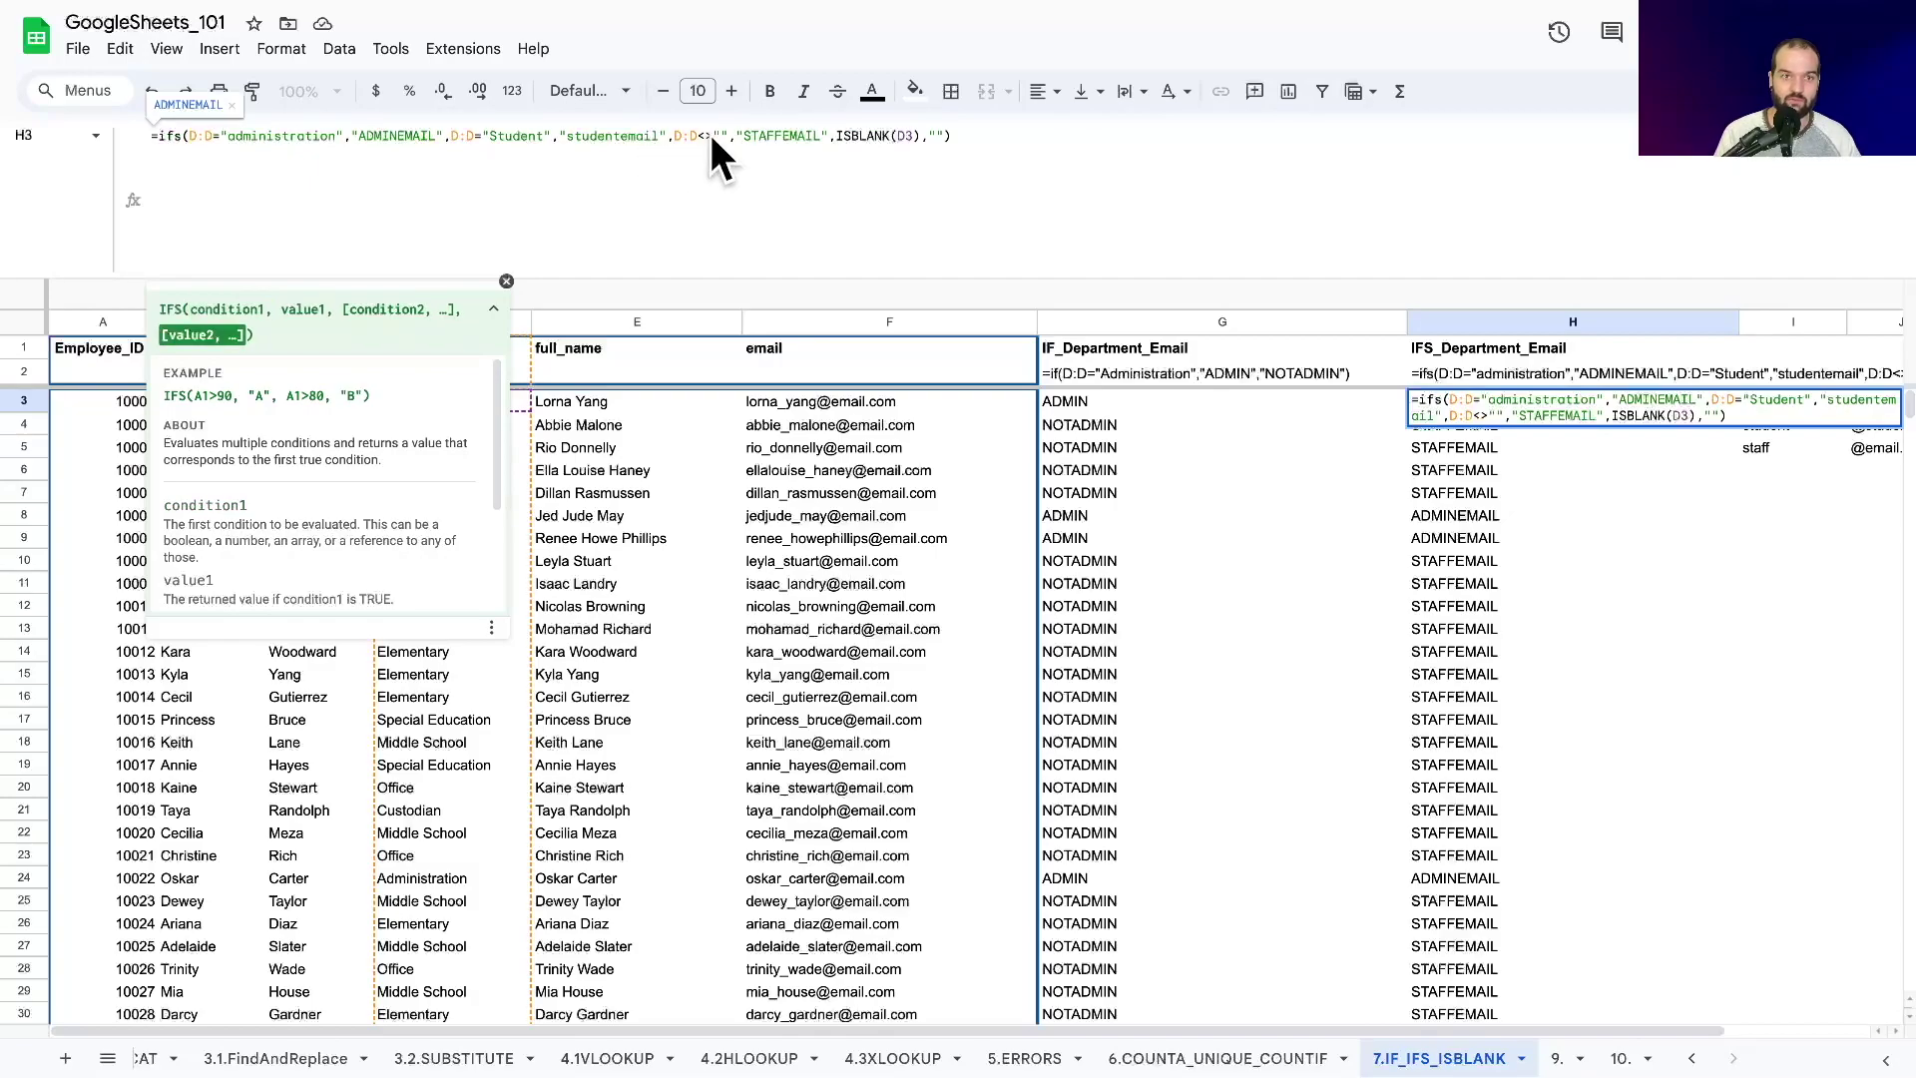
{"action": "left_click_drag", "start_coordinate": [676, 137], "coordinate": [827, 137]}
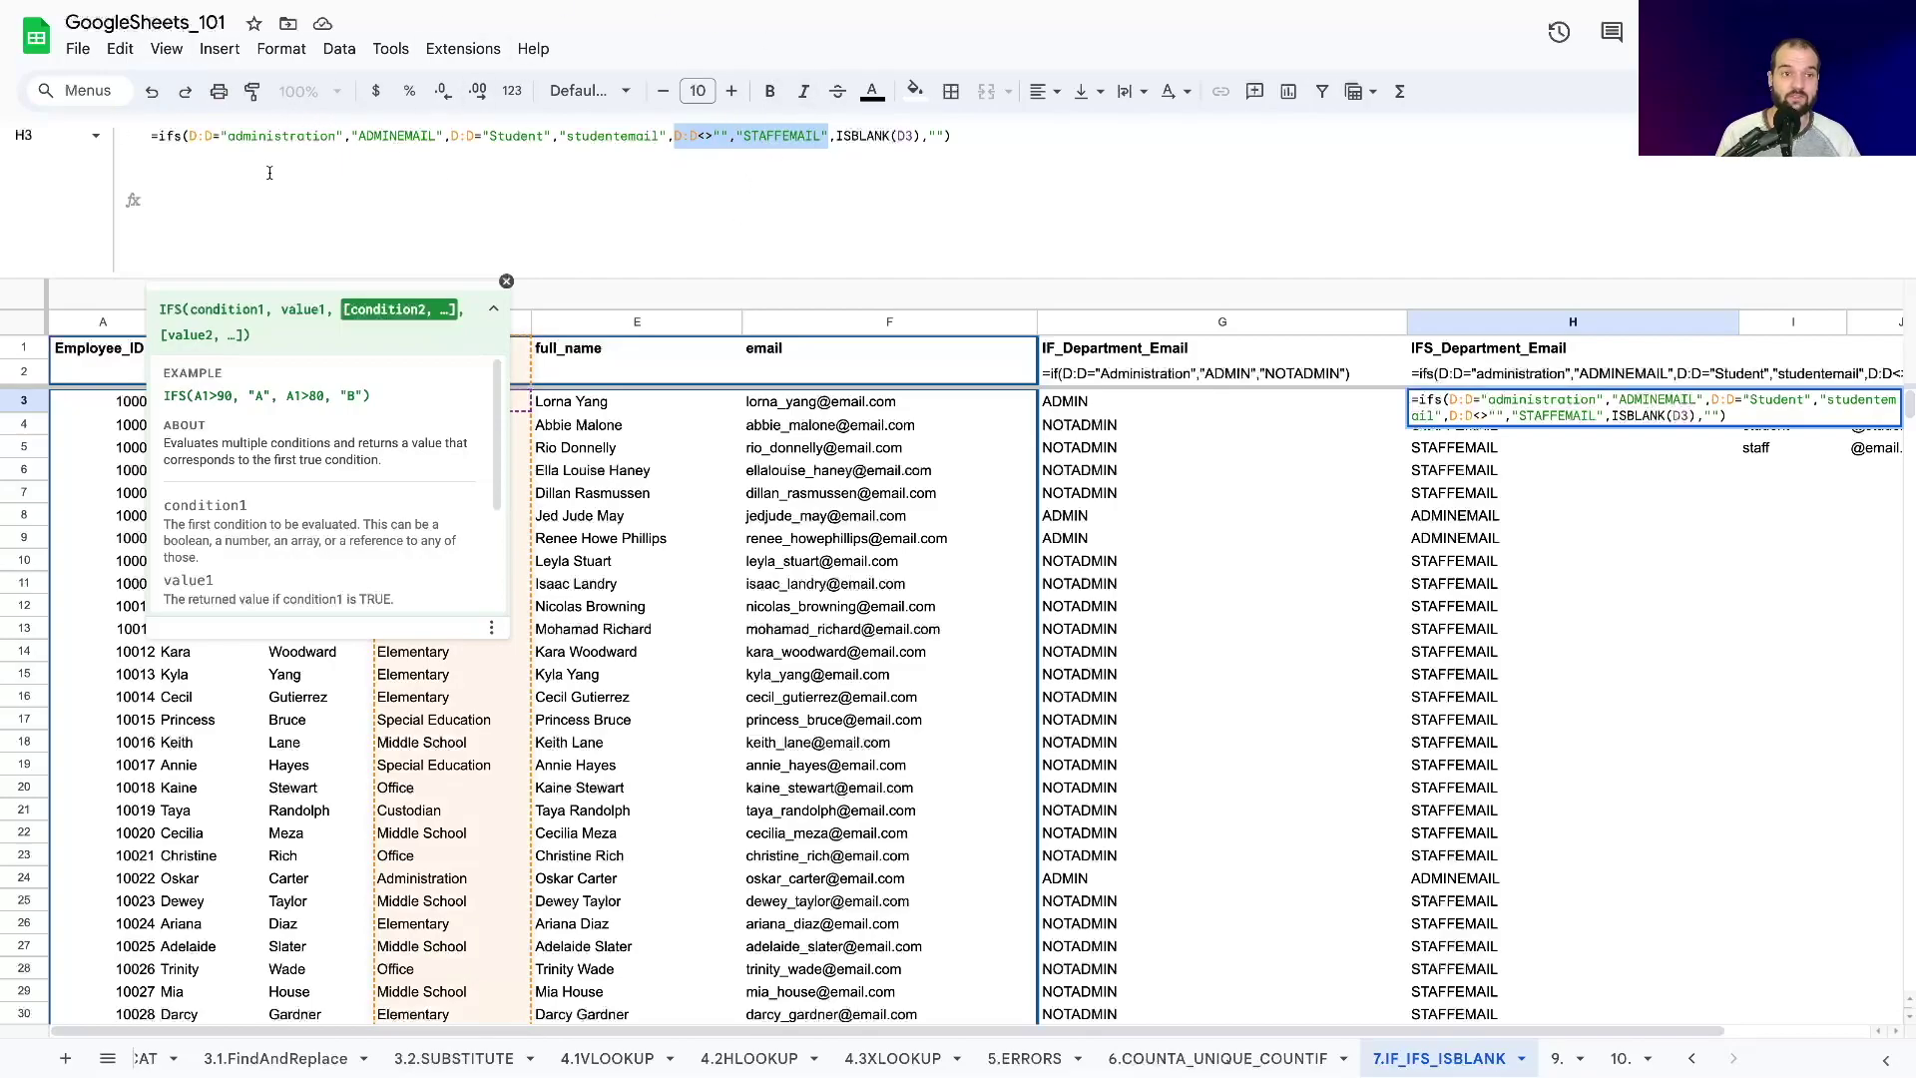
{"action": "left_click", "coordinate": [874, 135]}
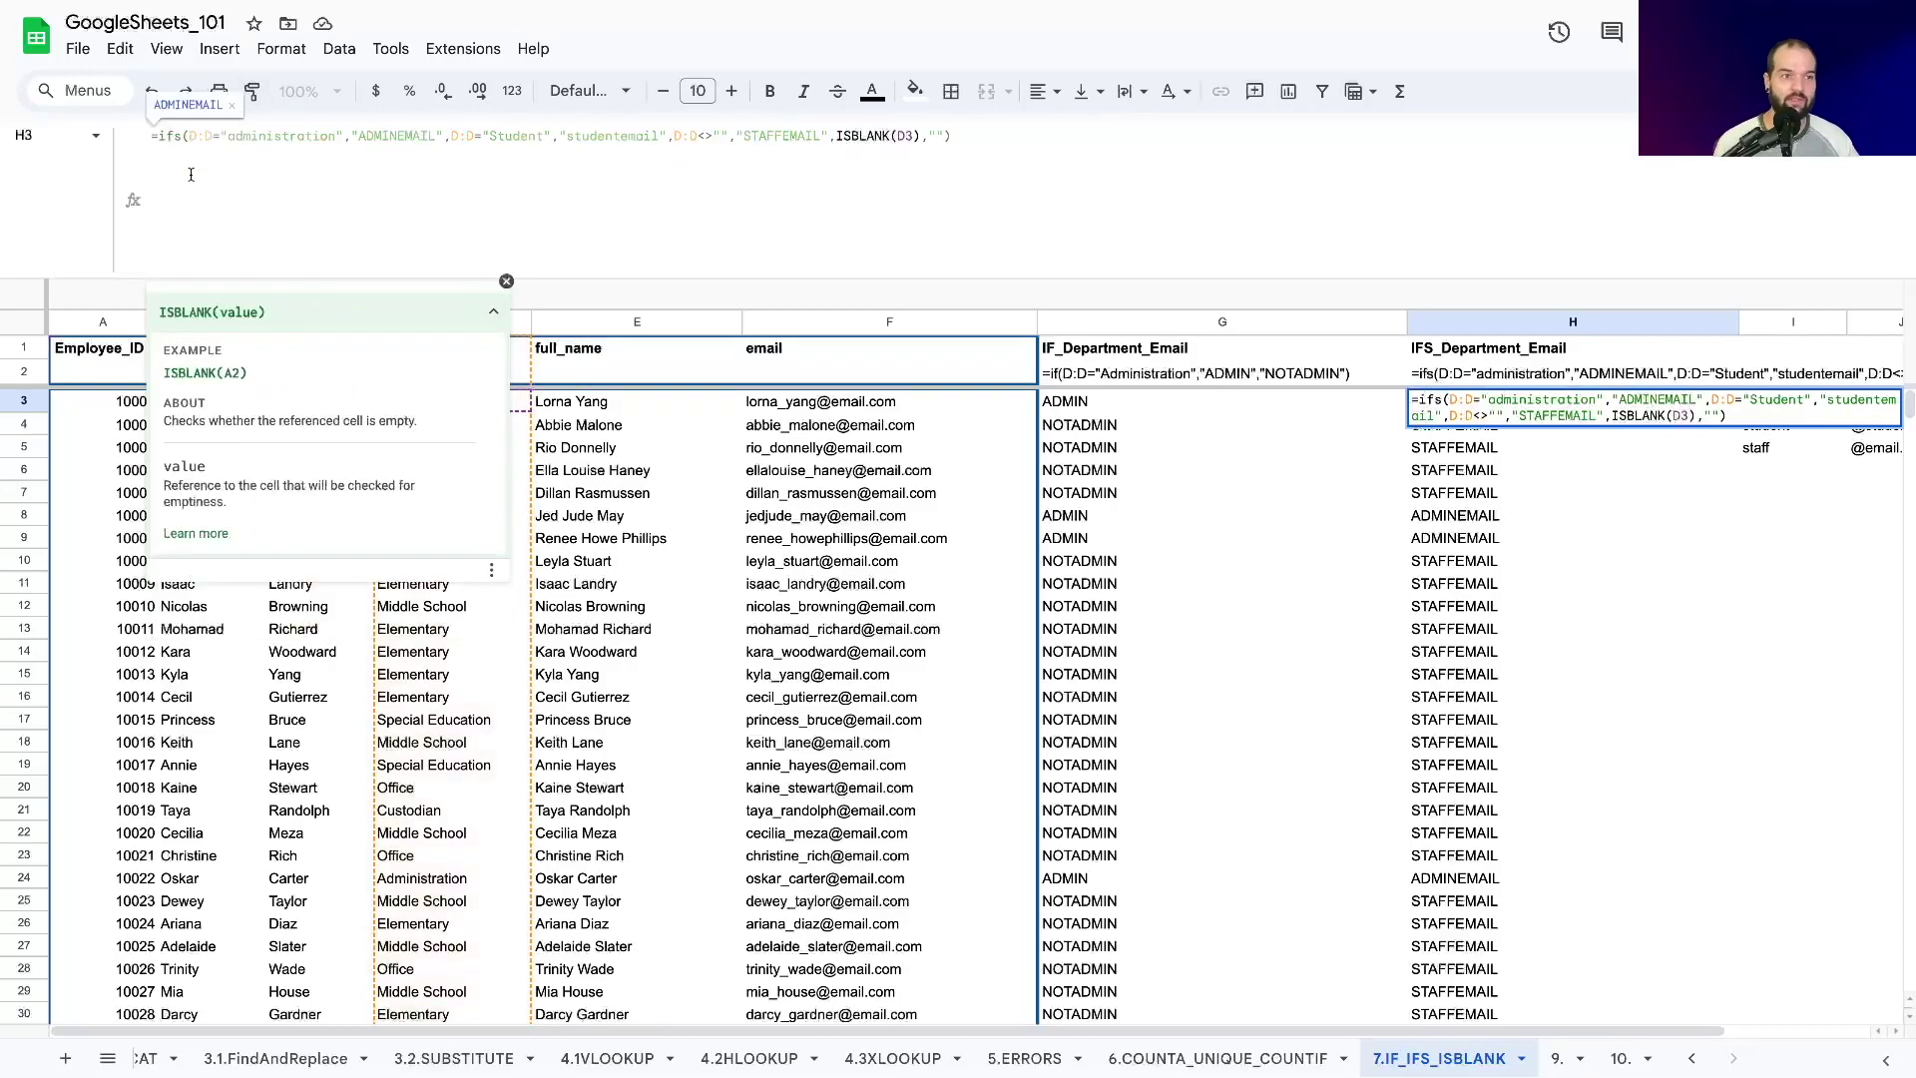
{"action": "left_click", "coordinate": [186, 139]}
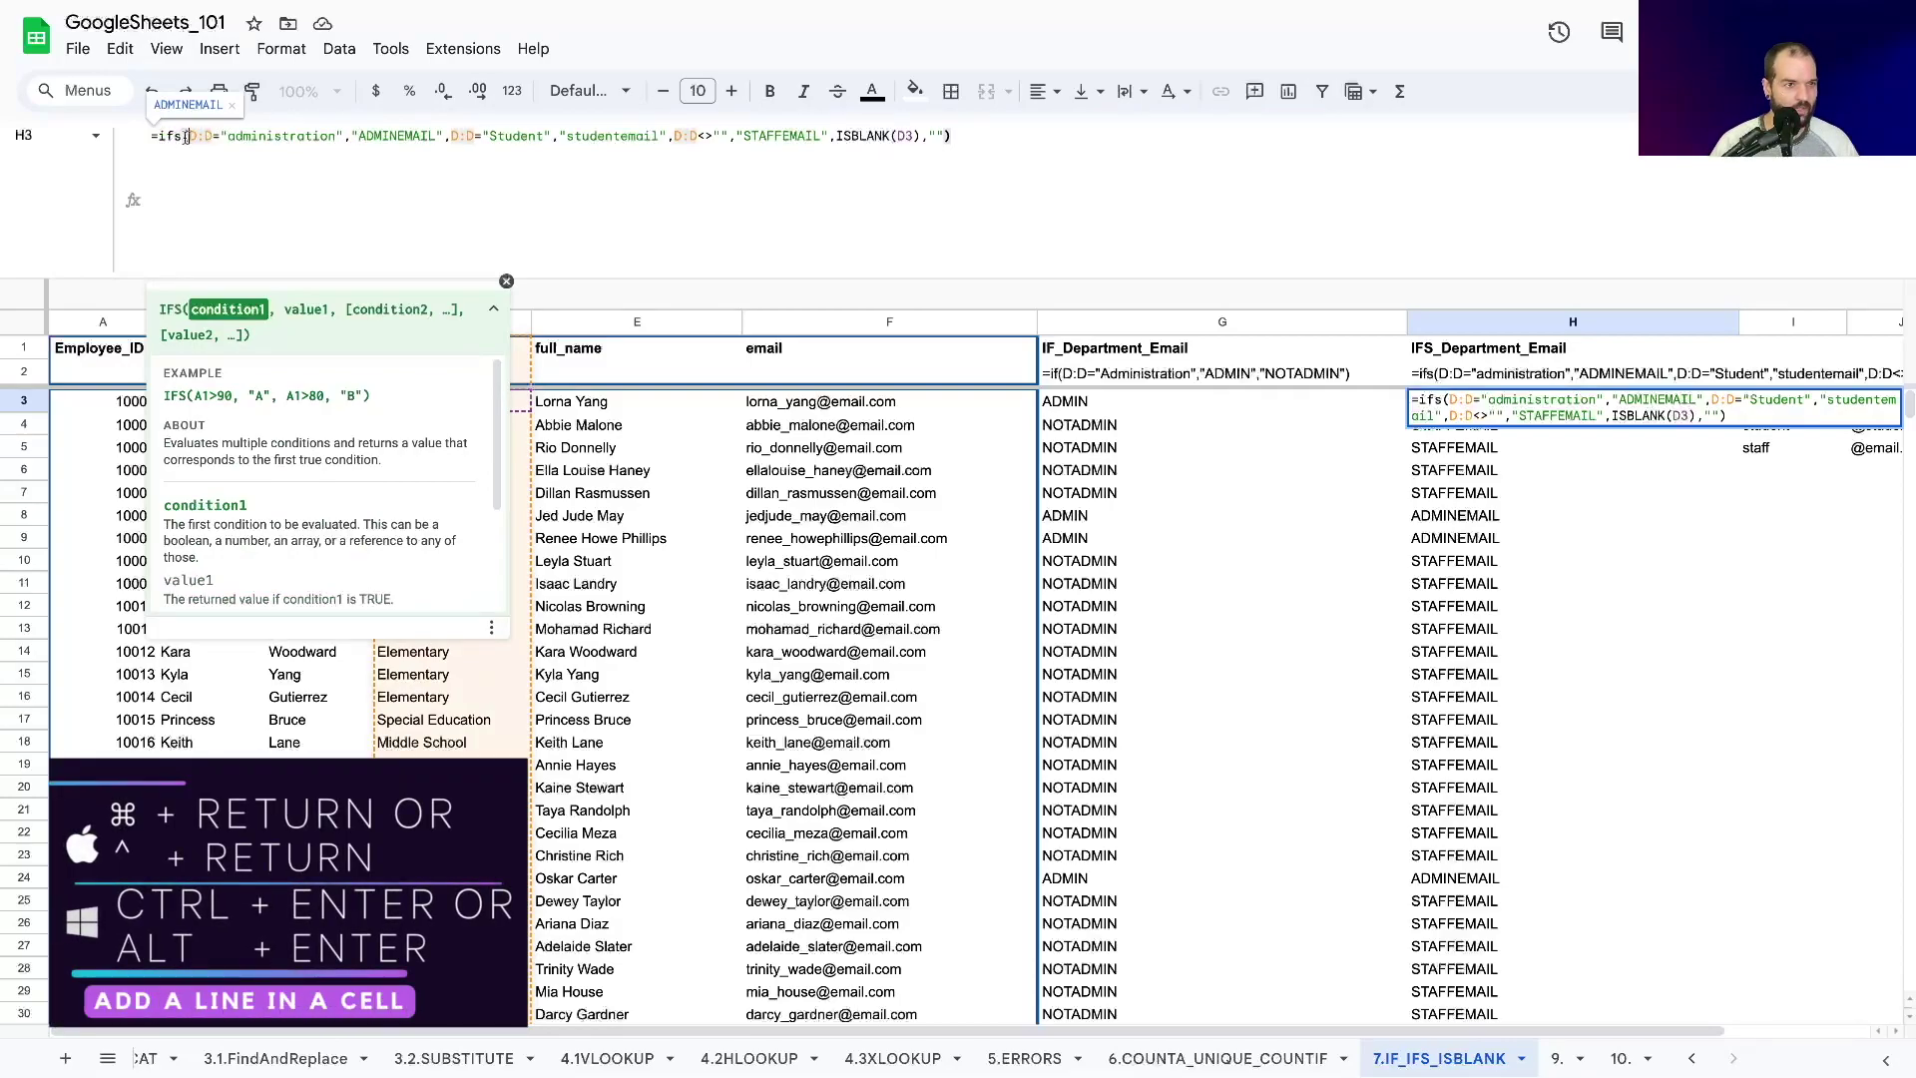
Insert line breaks after ifs( and before the Student condition, the staff condition and ISBLANK.
{"action": "key", "text": "ctrl+Return"}
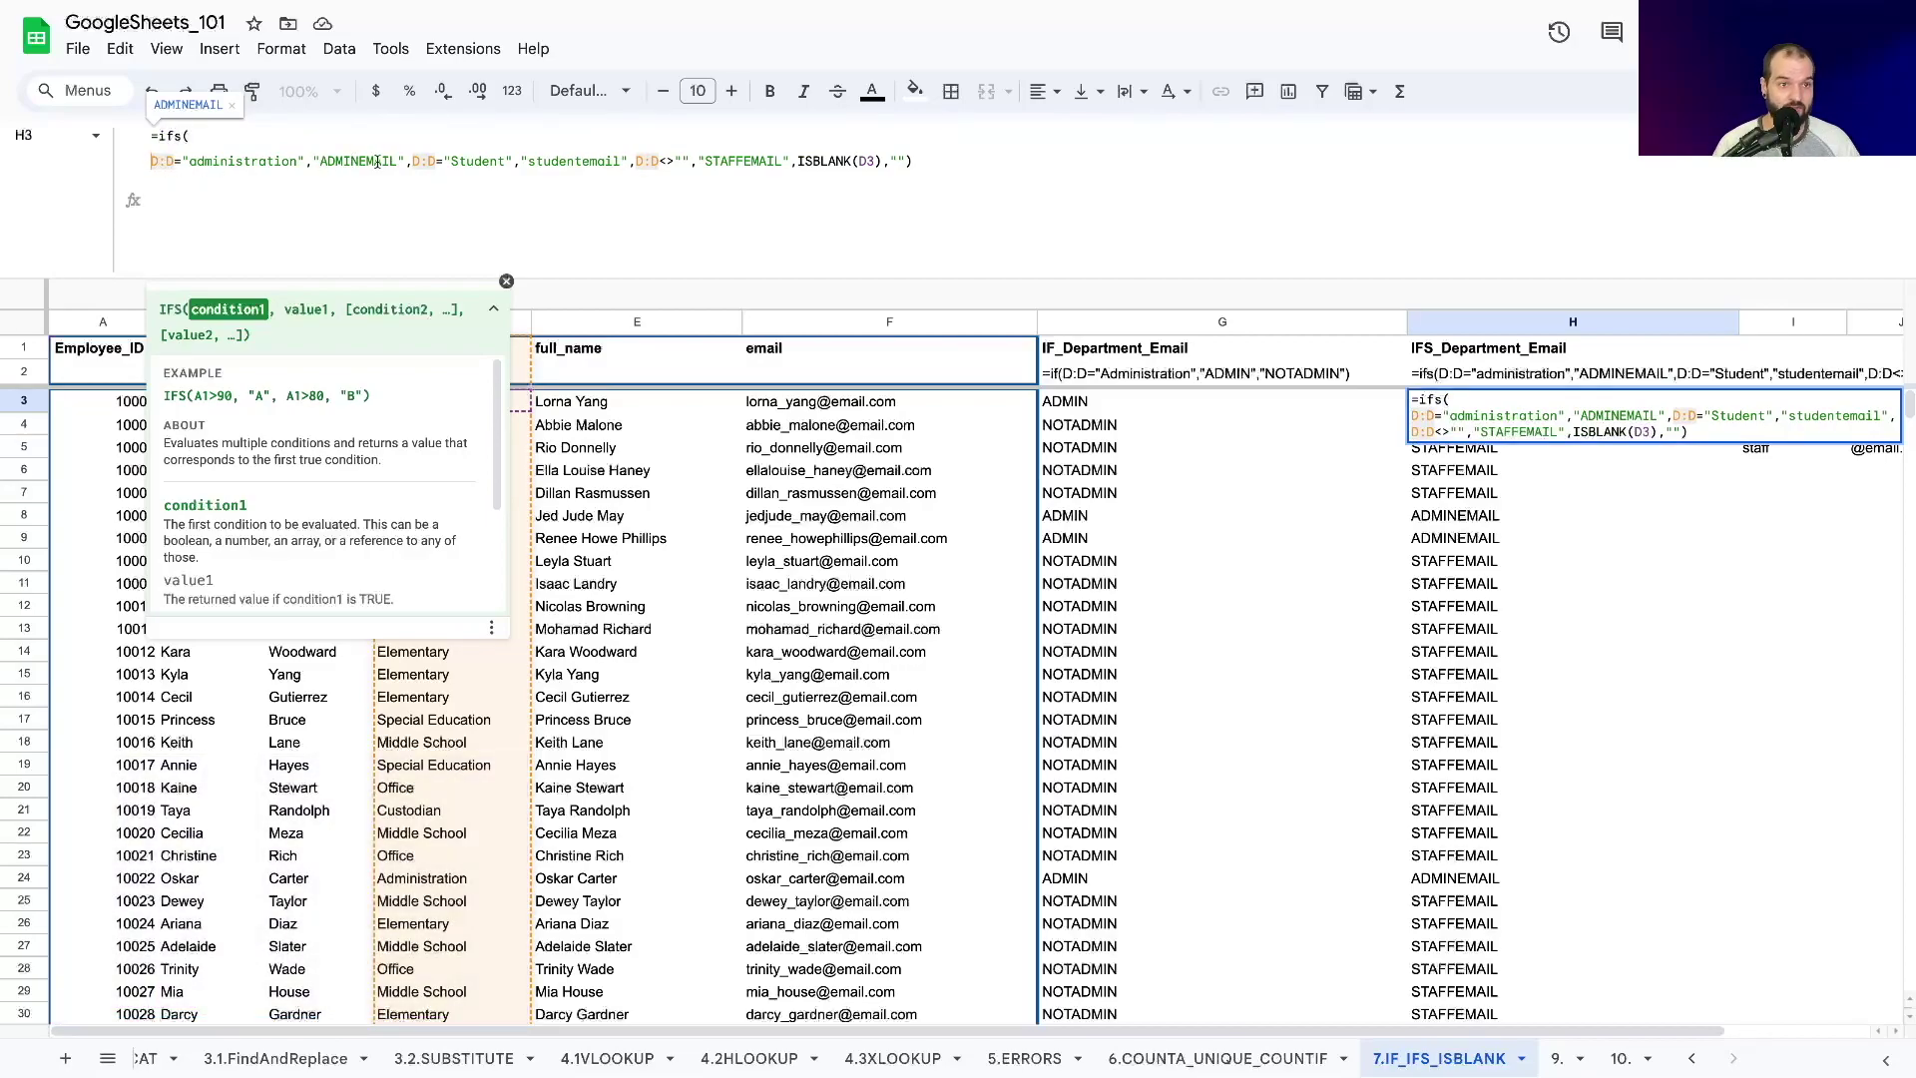
{"action": "left_click", "coordinate": [412, 163]}
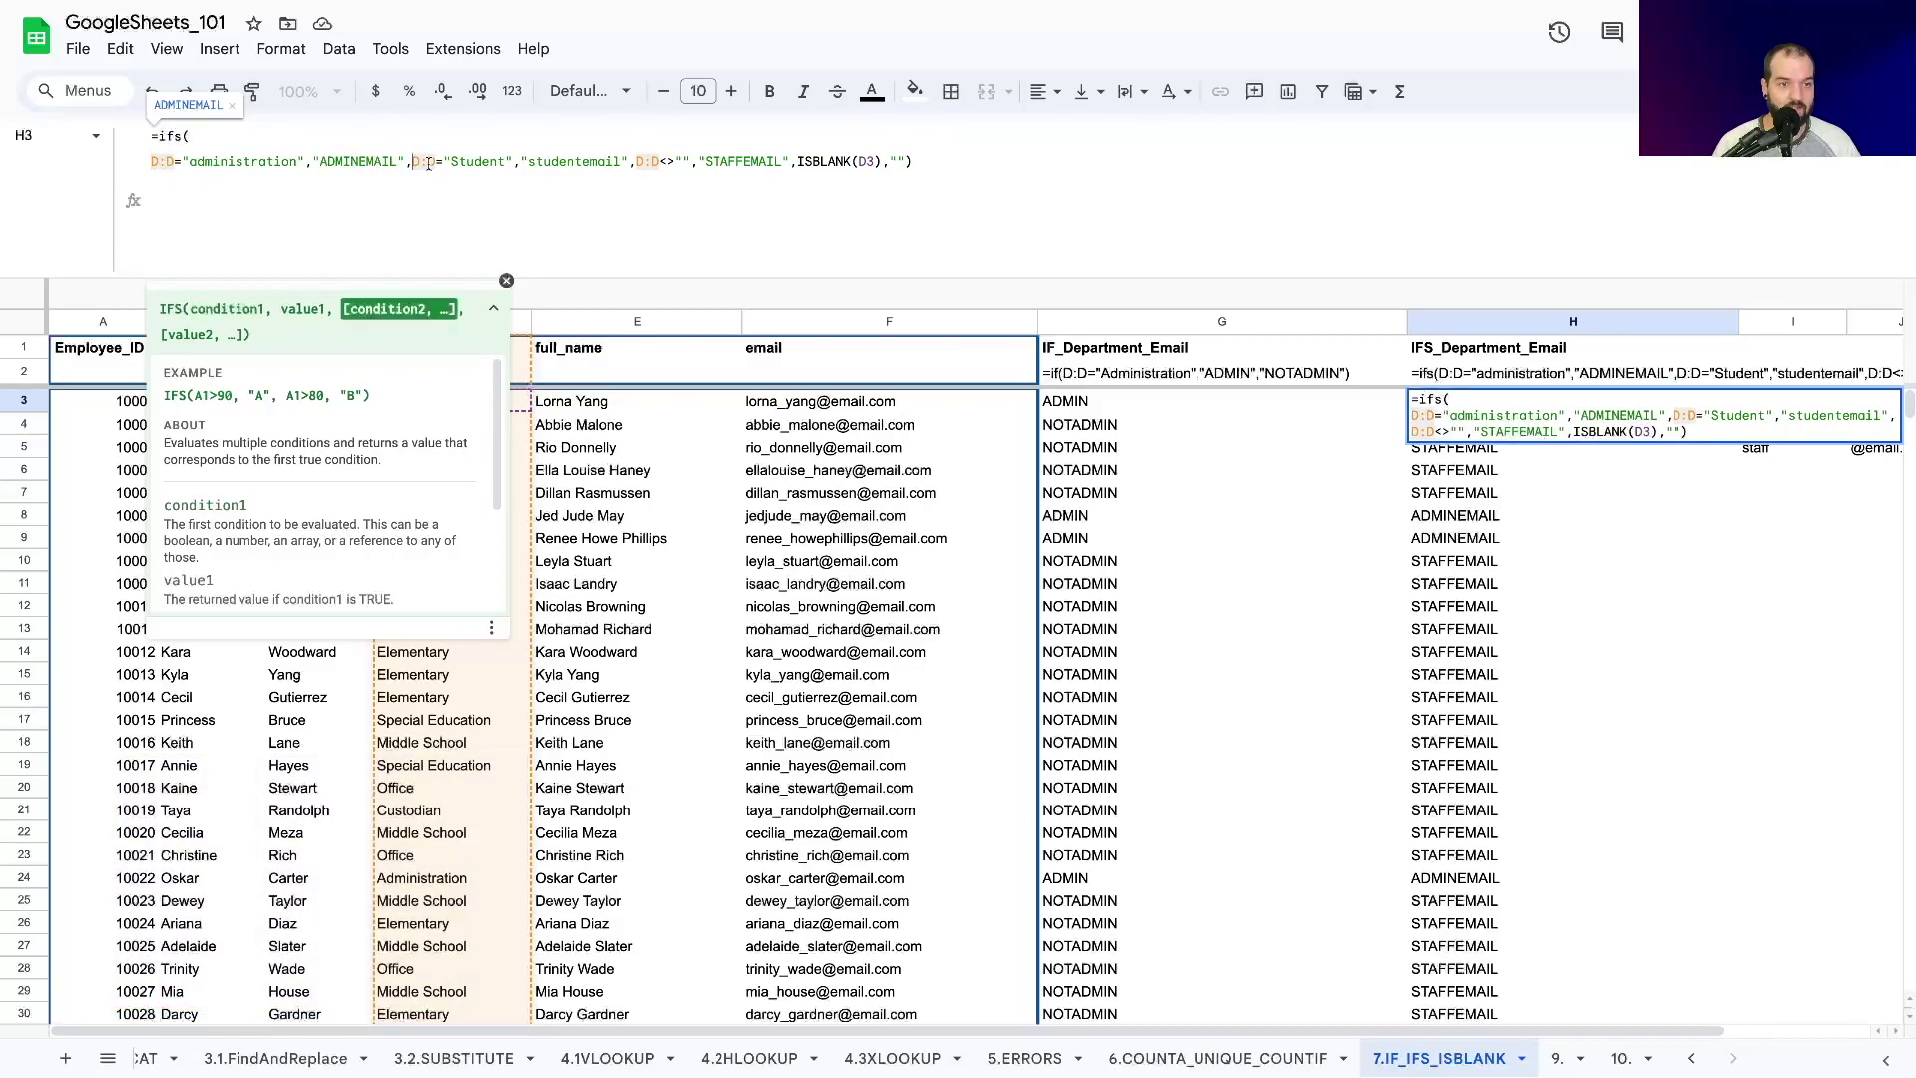
{"action": "key", "text": "ctrl+Return"}
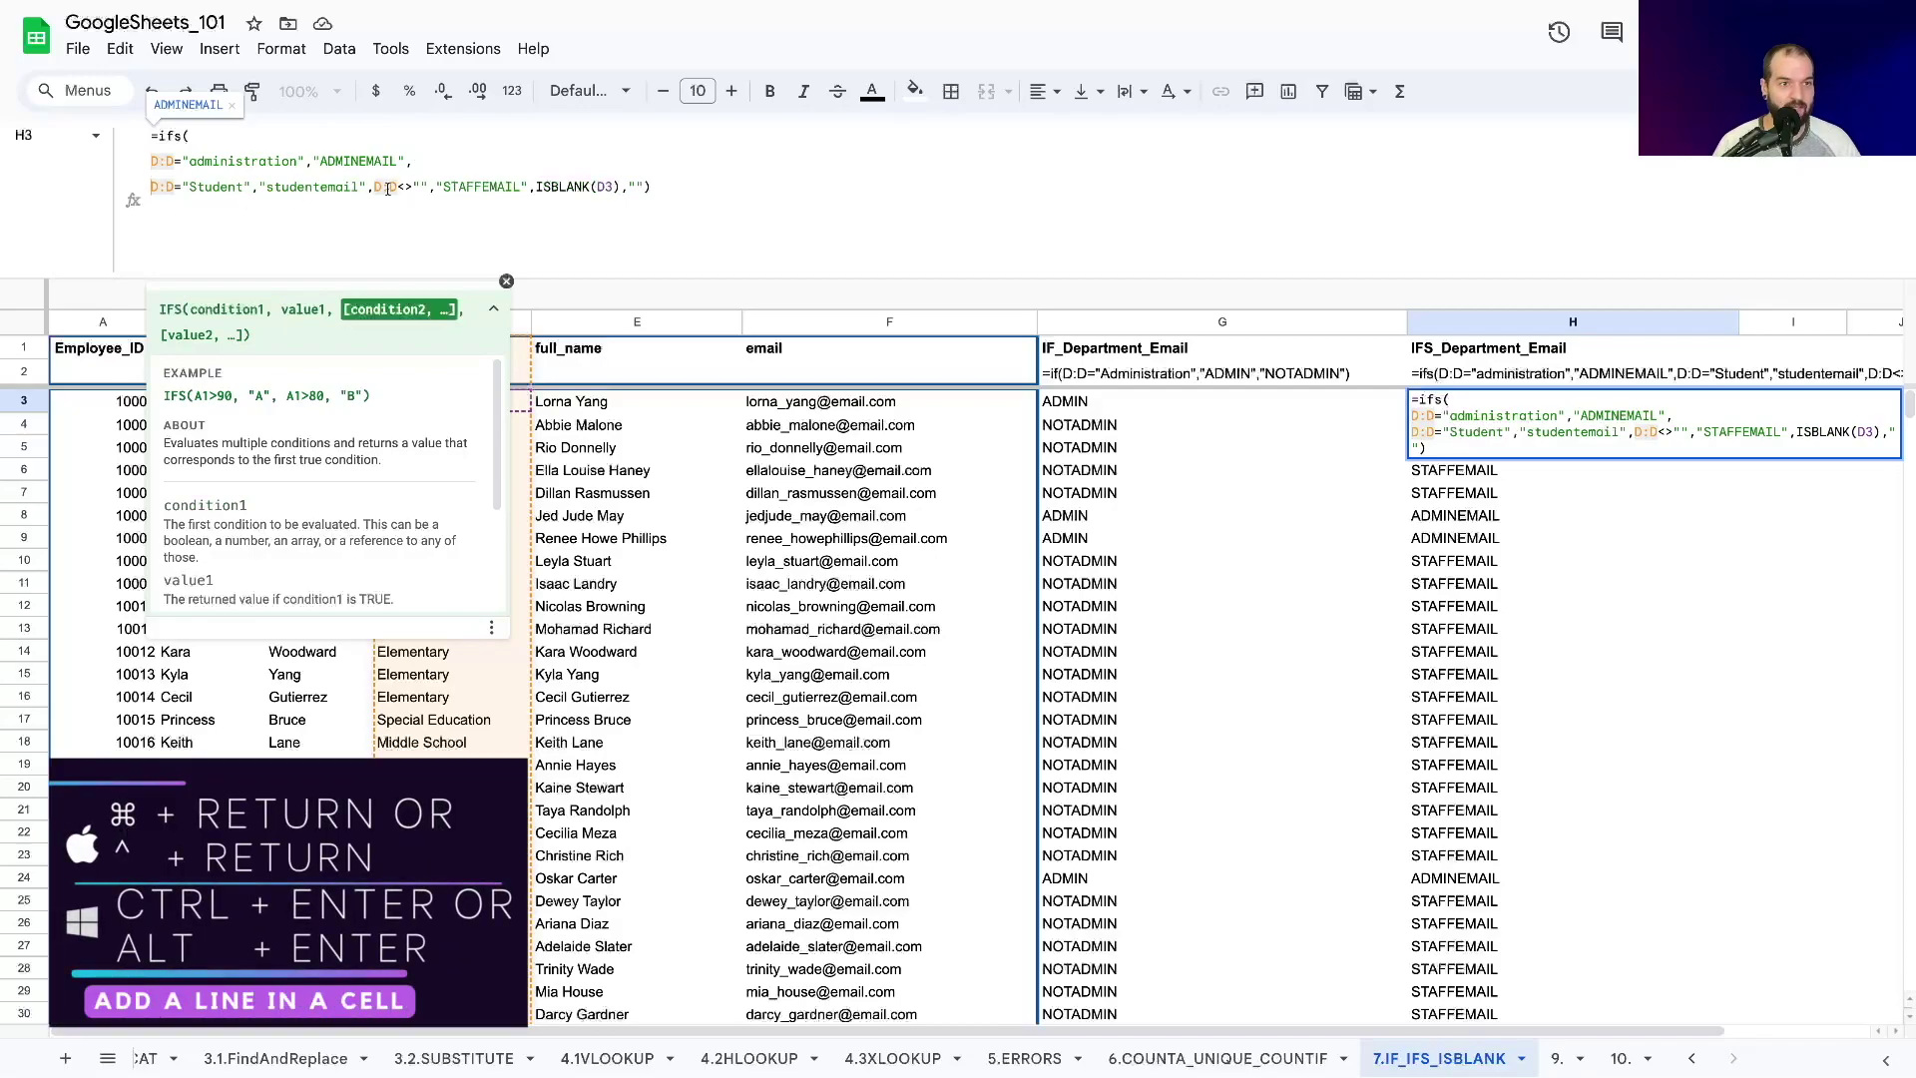
{"action": "left_click", "coordinate": [373, 187]}
{"action": "key", "text": "ctrl+Return"}
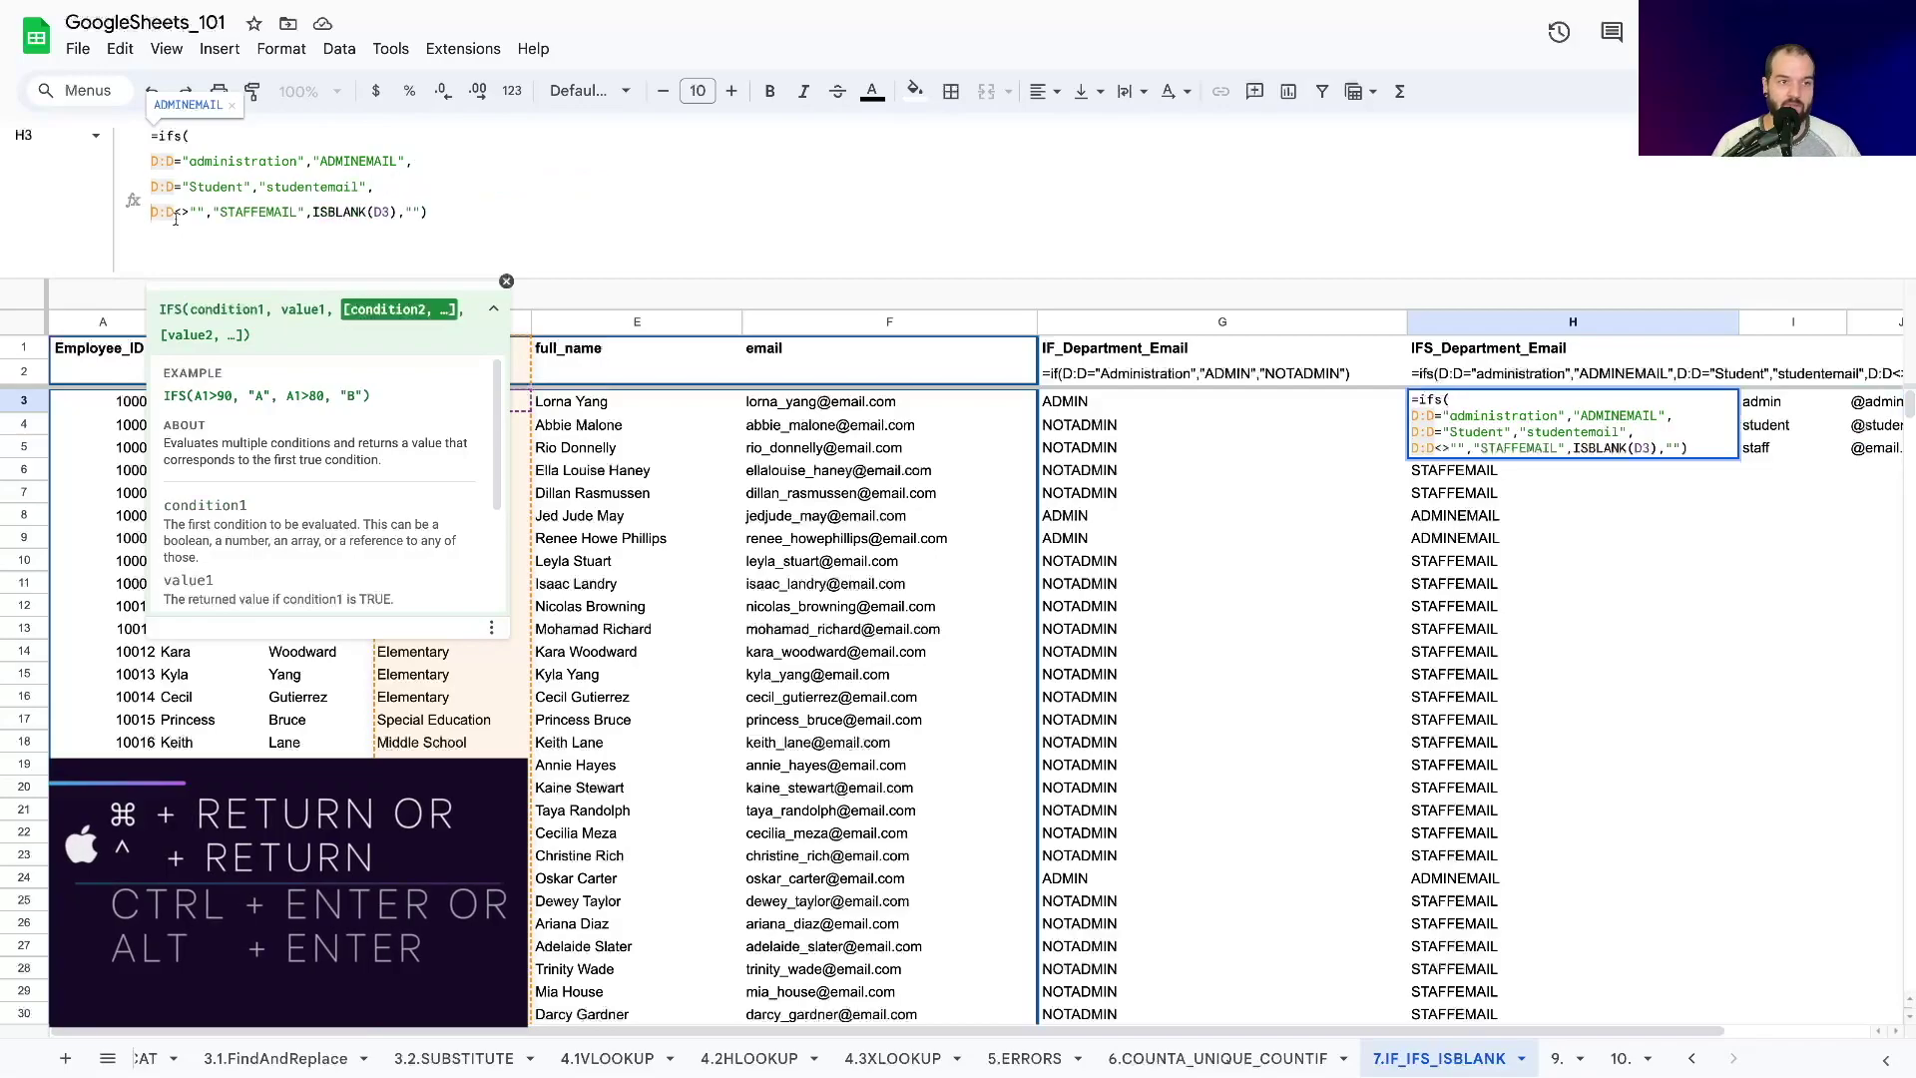
{"action": "left_click", "coordinate": [315, 212]}
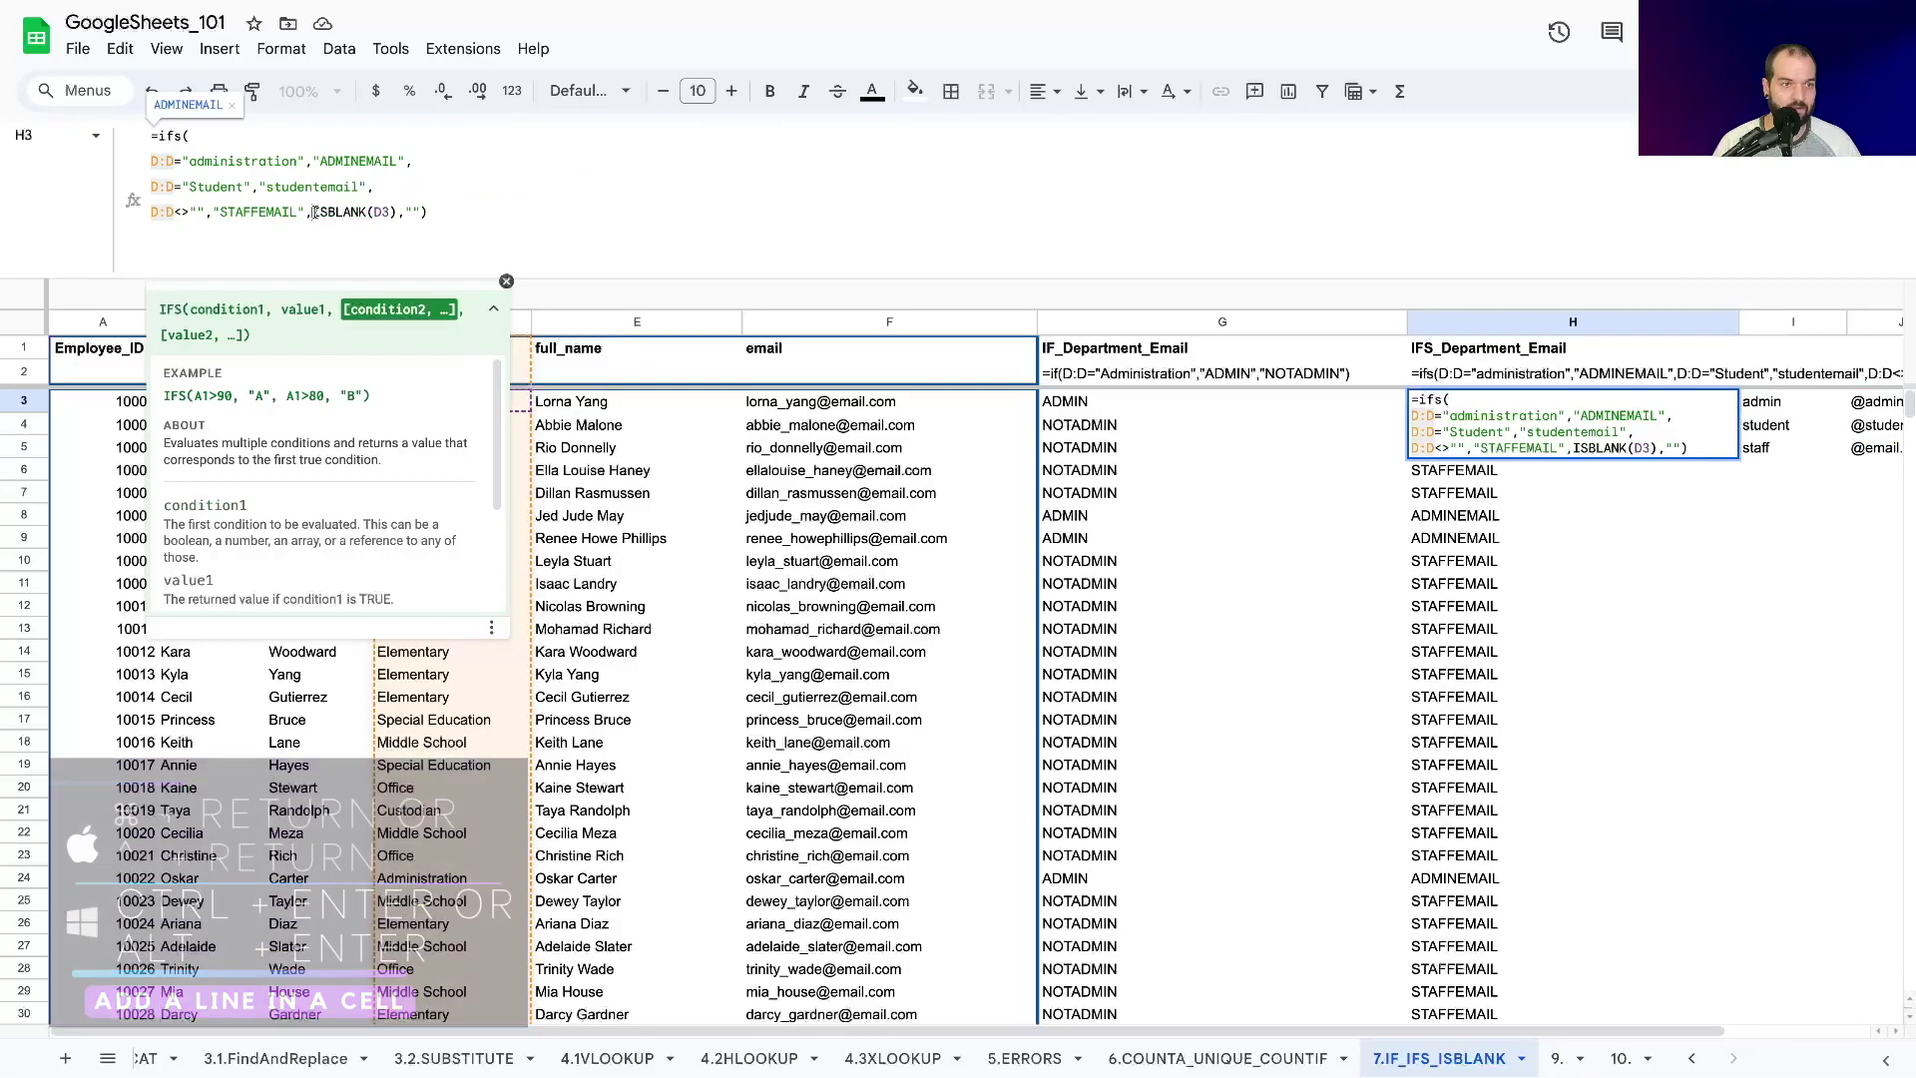
{"action": "key", "text": "ctrl+Return"}
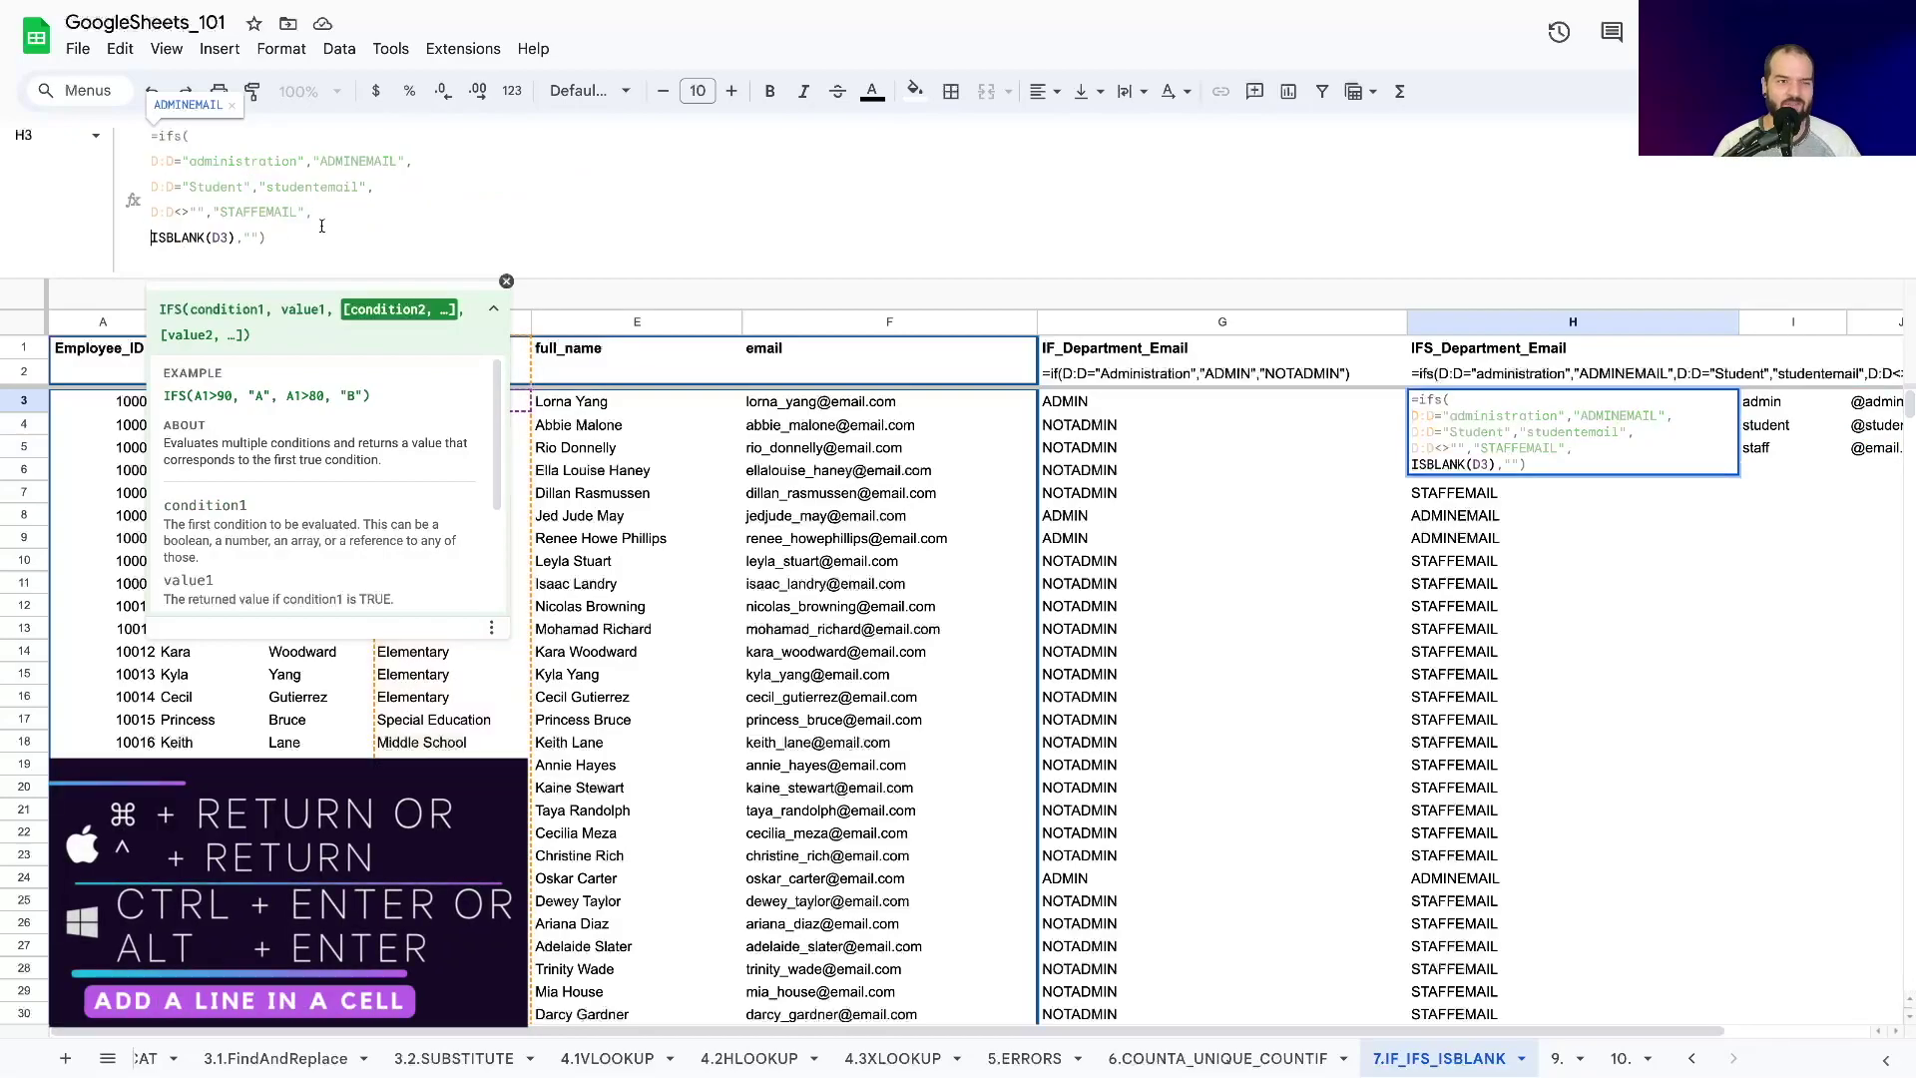
{"action": "left_click", "coordinate": [280, 240]}
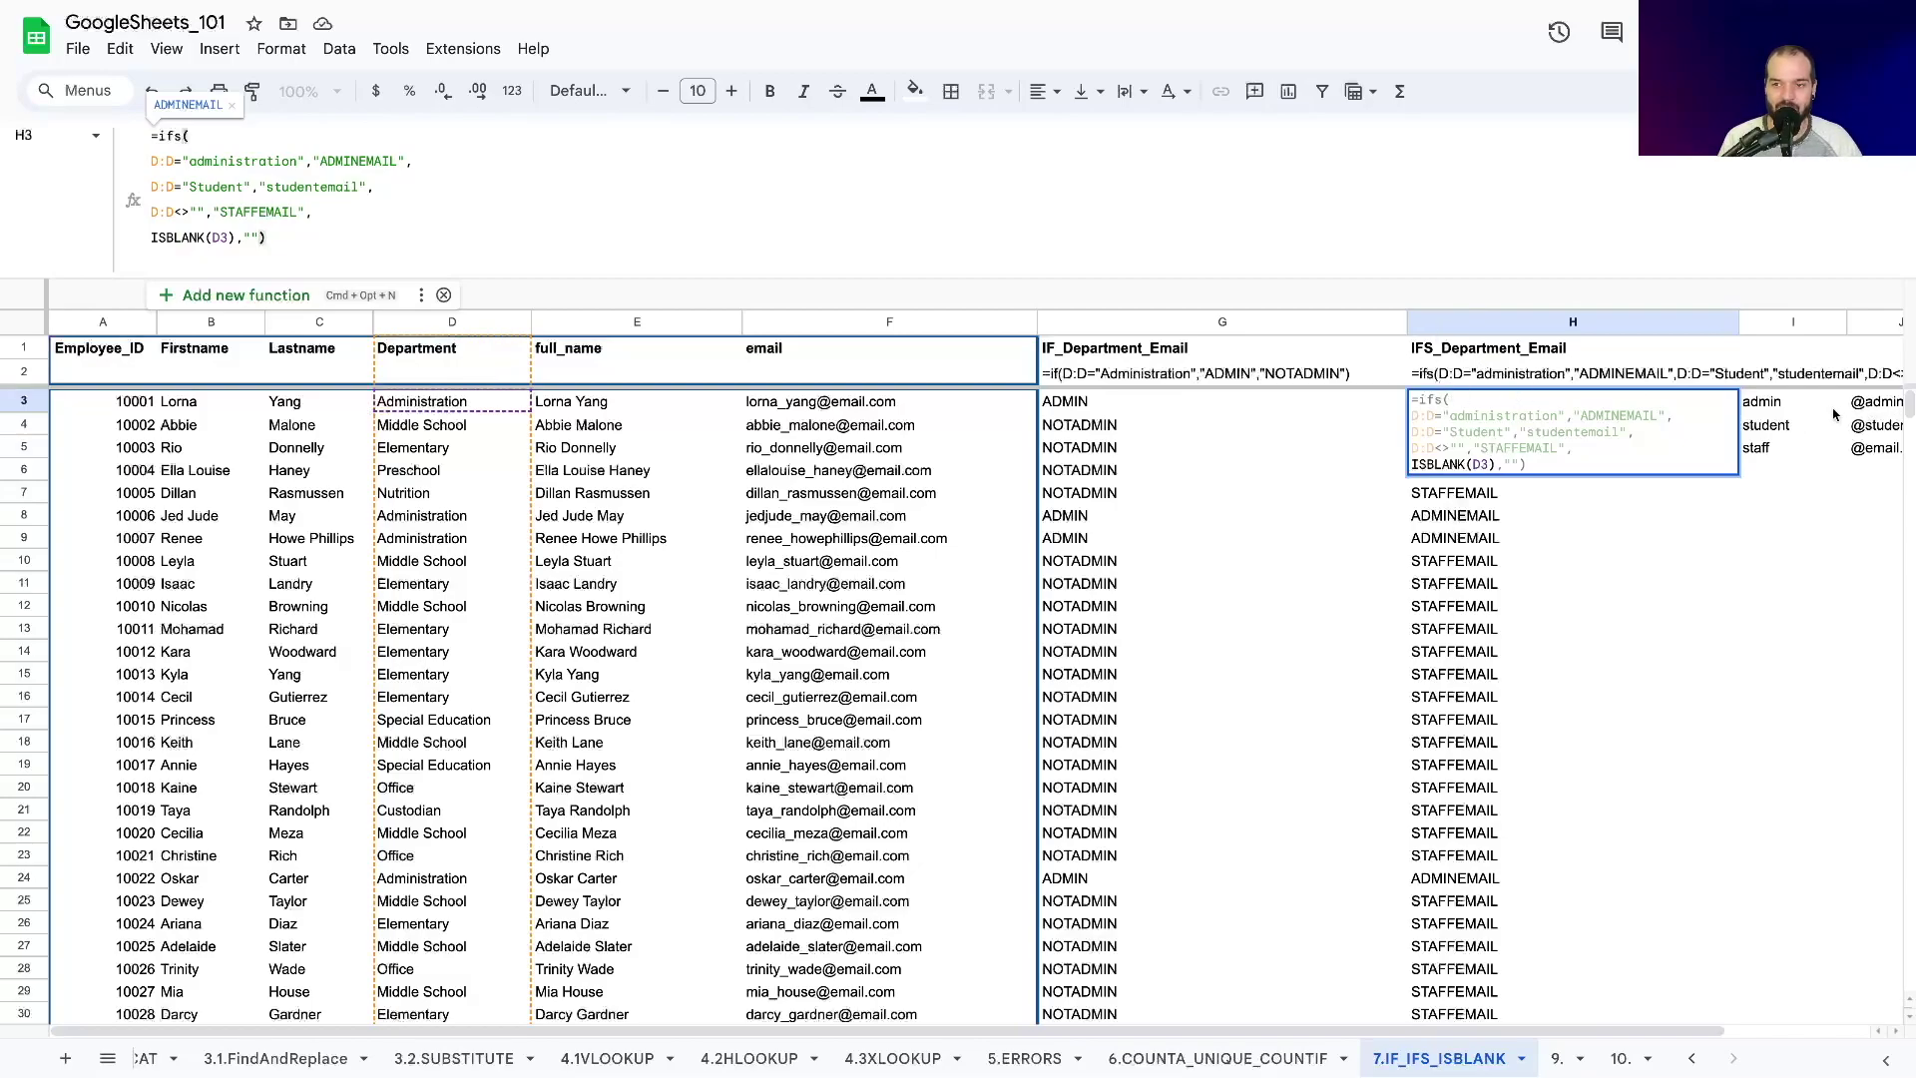
Commit the multi-line formula, check F3's email, then reopen H3 and delete the ADMINEMAIL text.
{"action": "left_click_drag", "start_coordinate": [320, 162], "coordinate": [398, 164]}
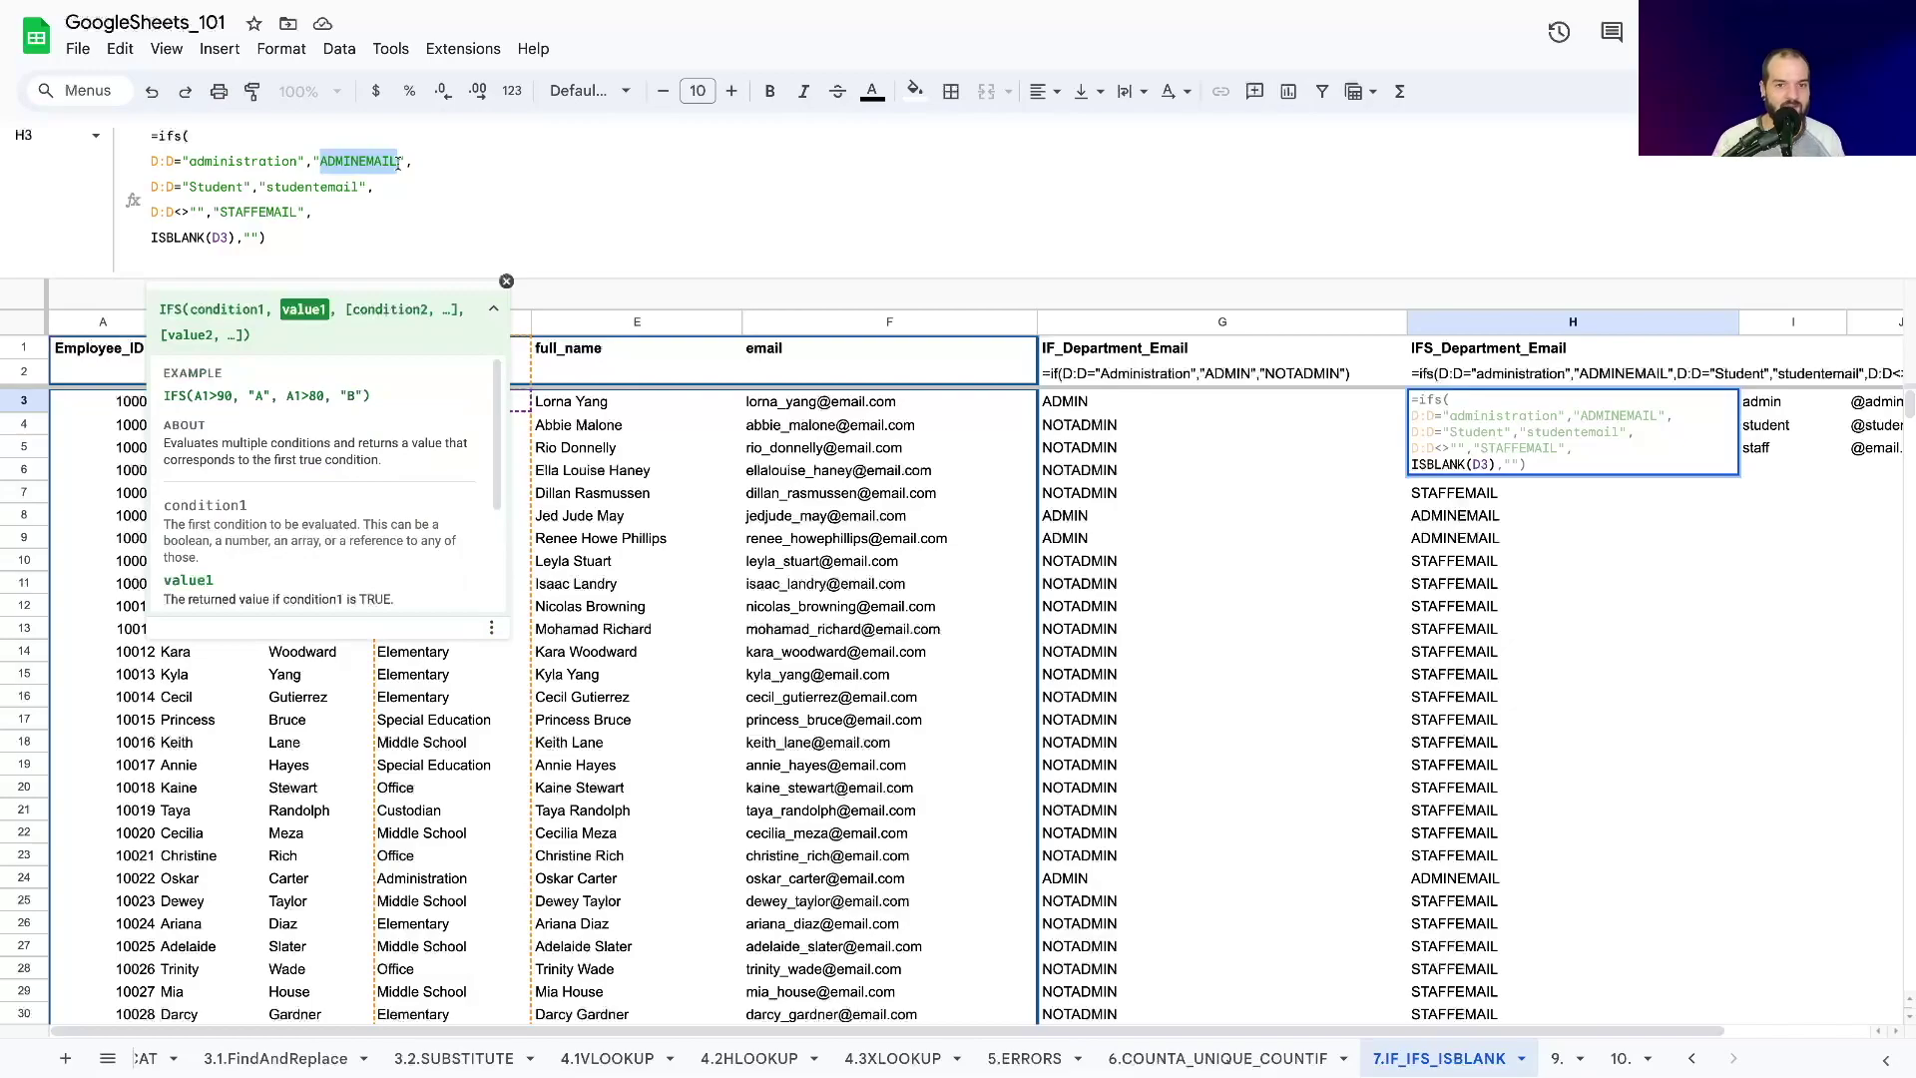
{"action": "key", "text": "Return"}
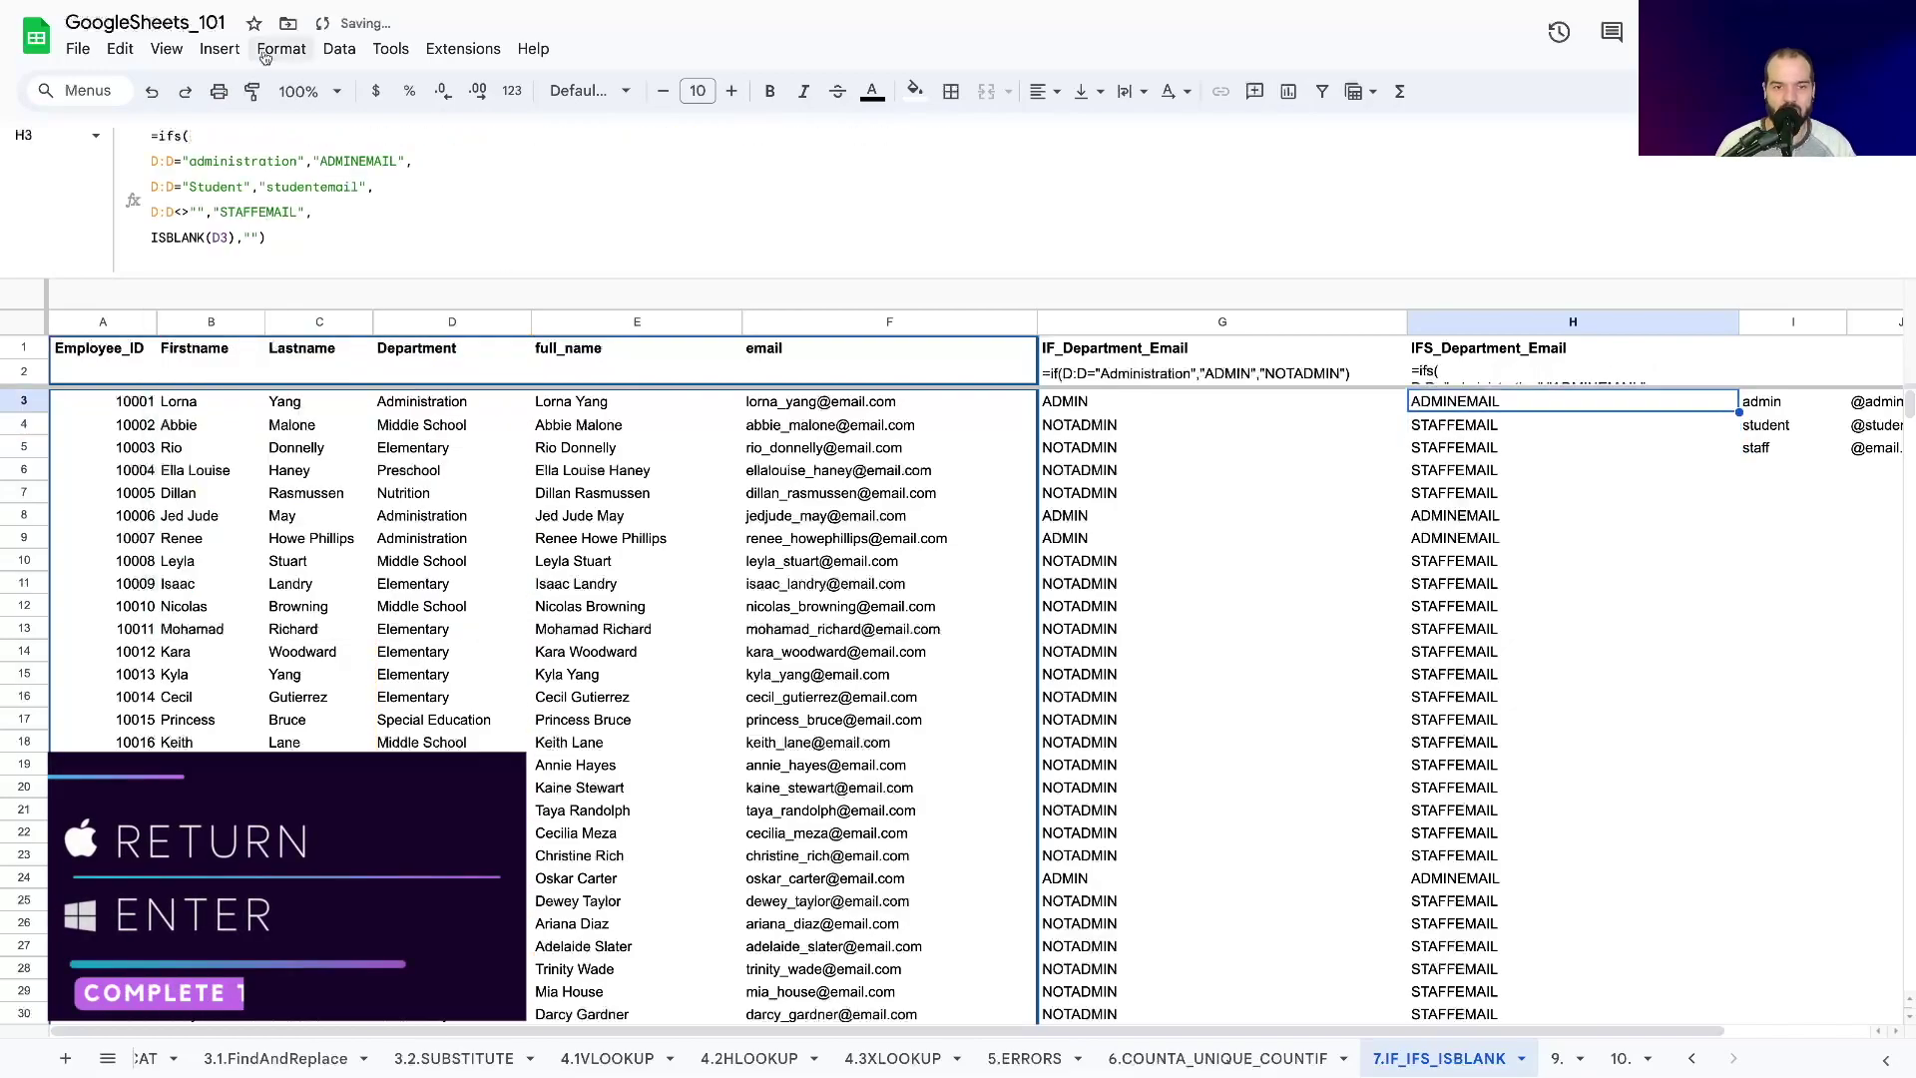
{"action": "left_click", "coordinate": [755, 395]}
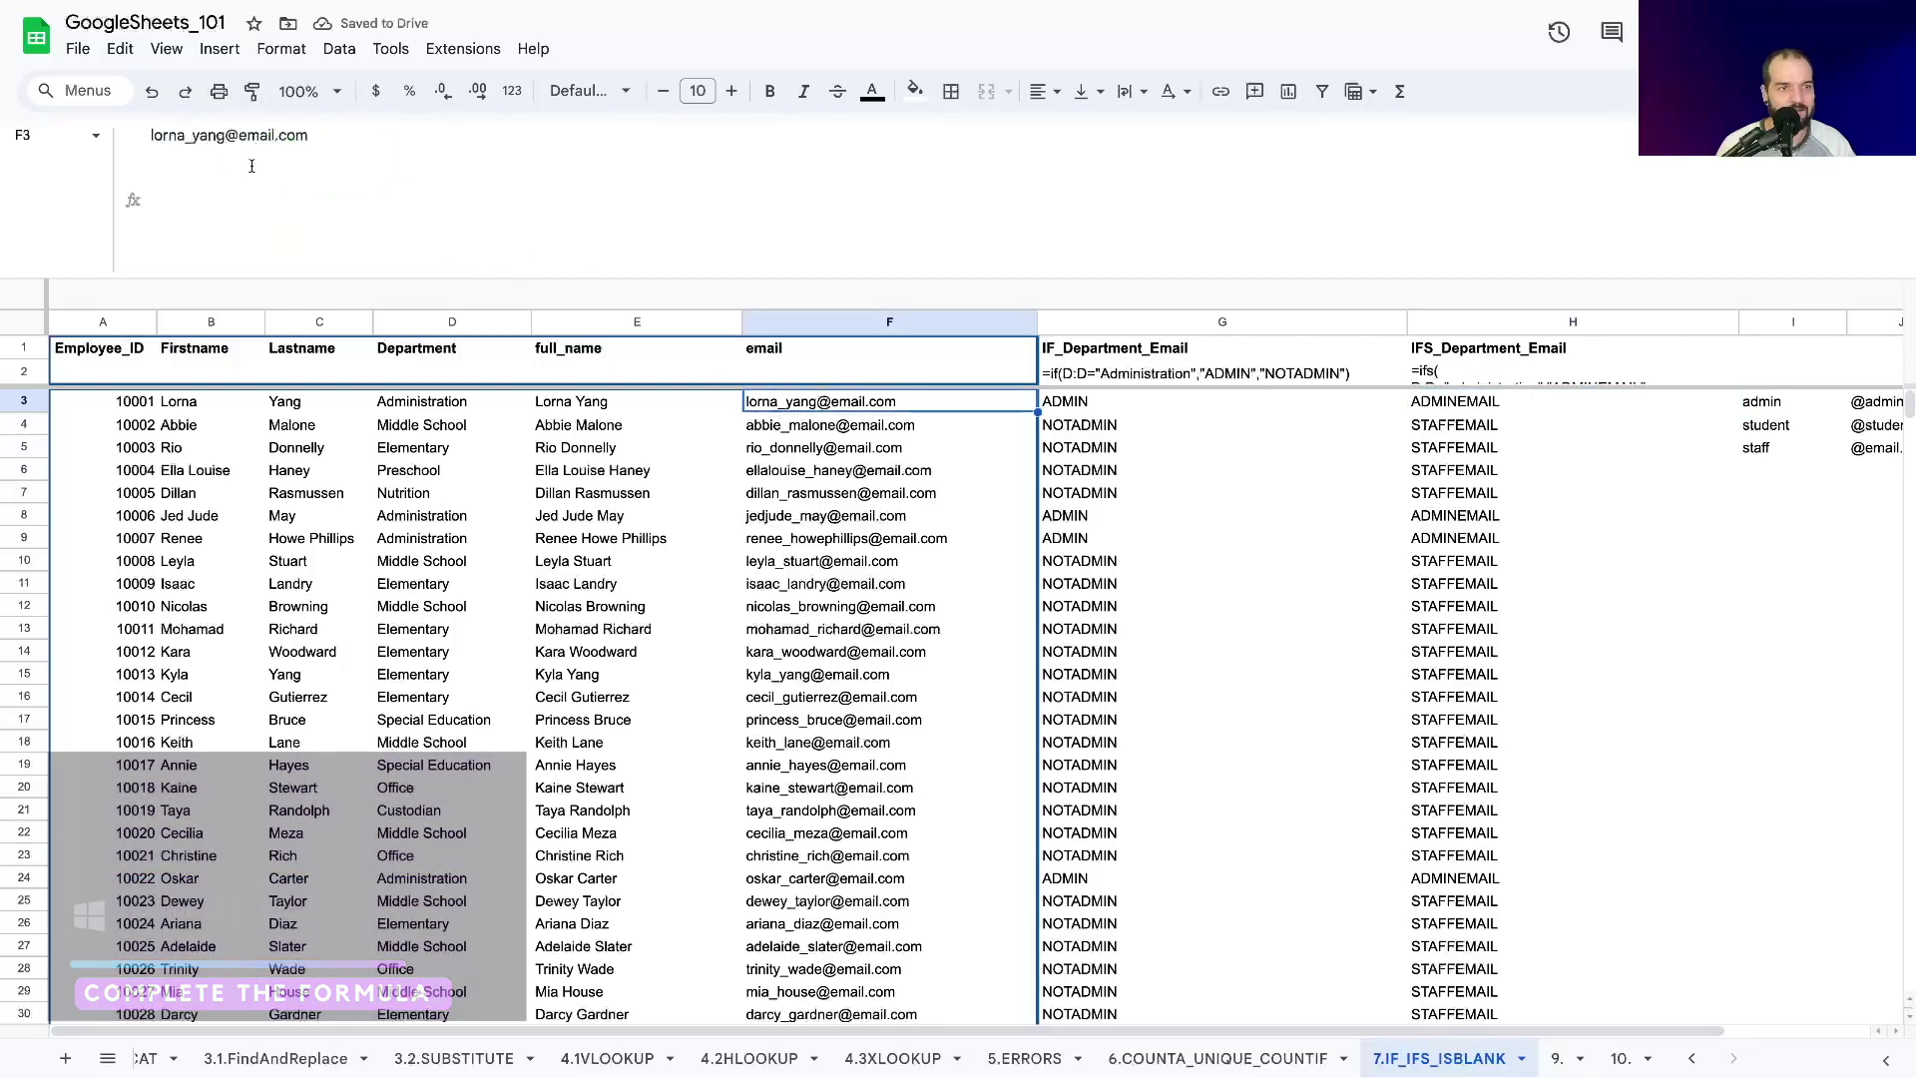
{"action": "left_click", "coordinate": [1435, 402]}
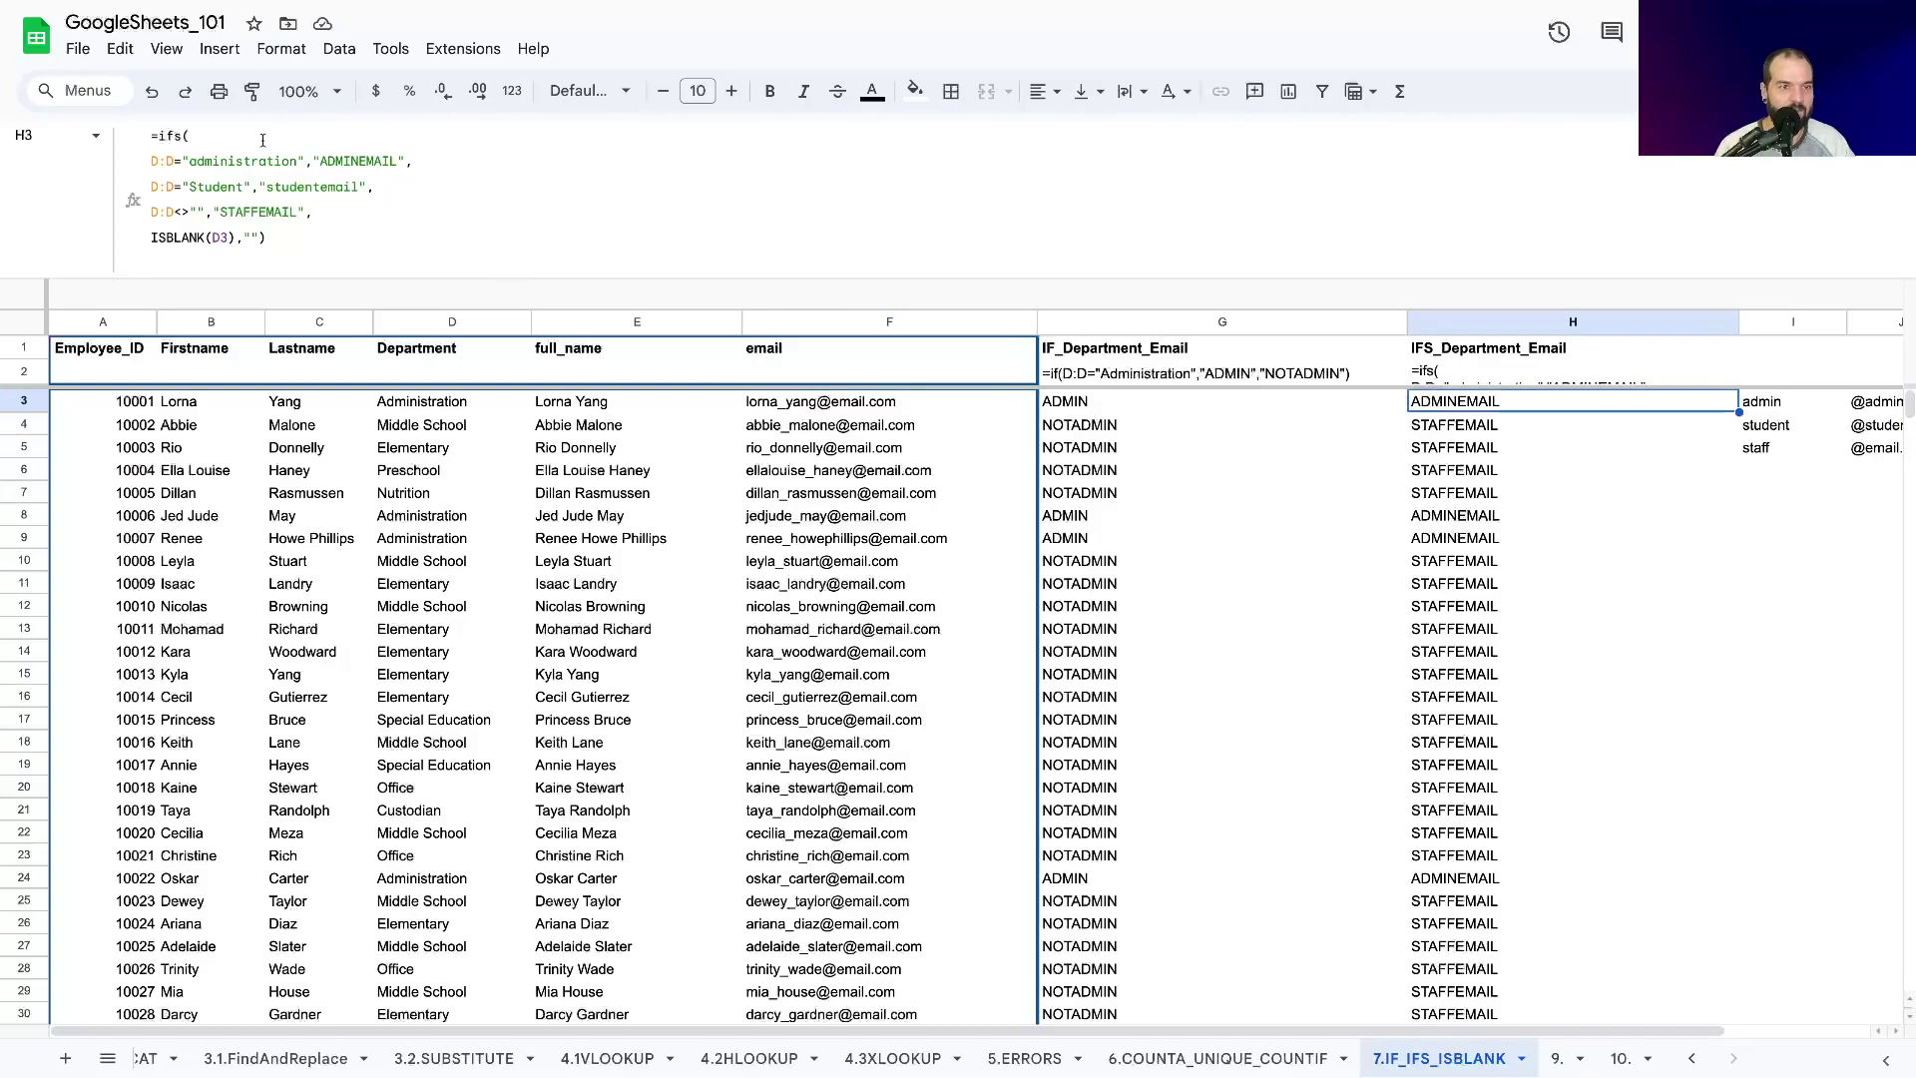
{"action": "double_click", "coordinate": [396, 163]}
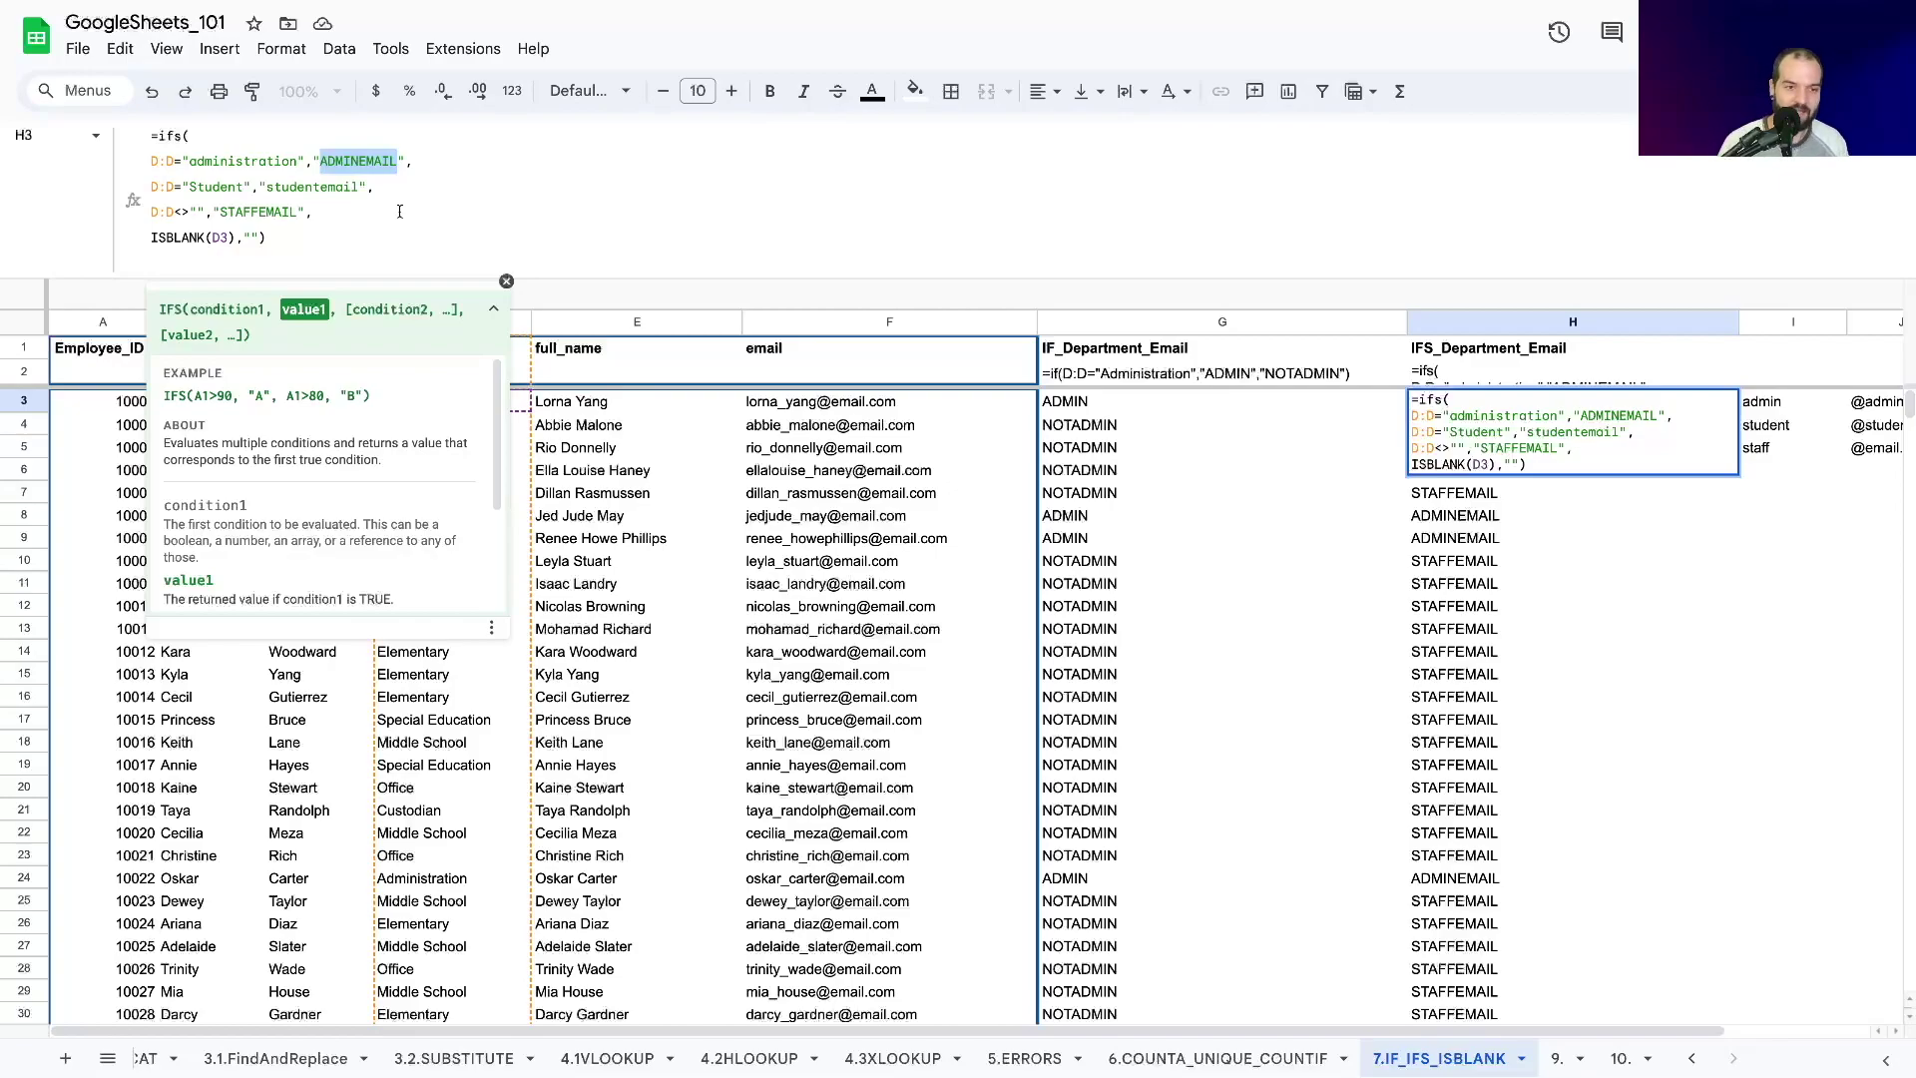
{"action": "key", "text": "BackSpace"}
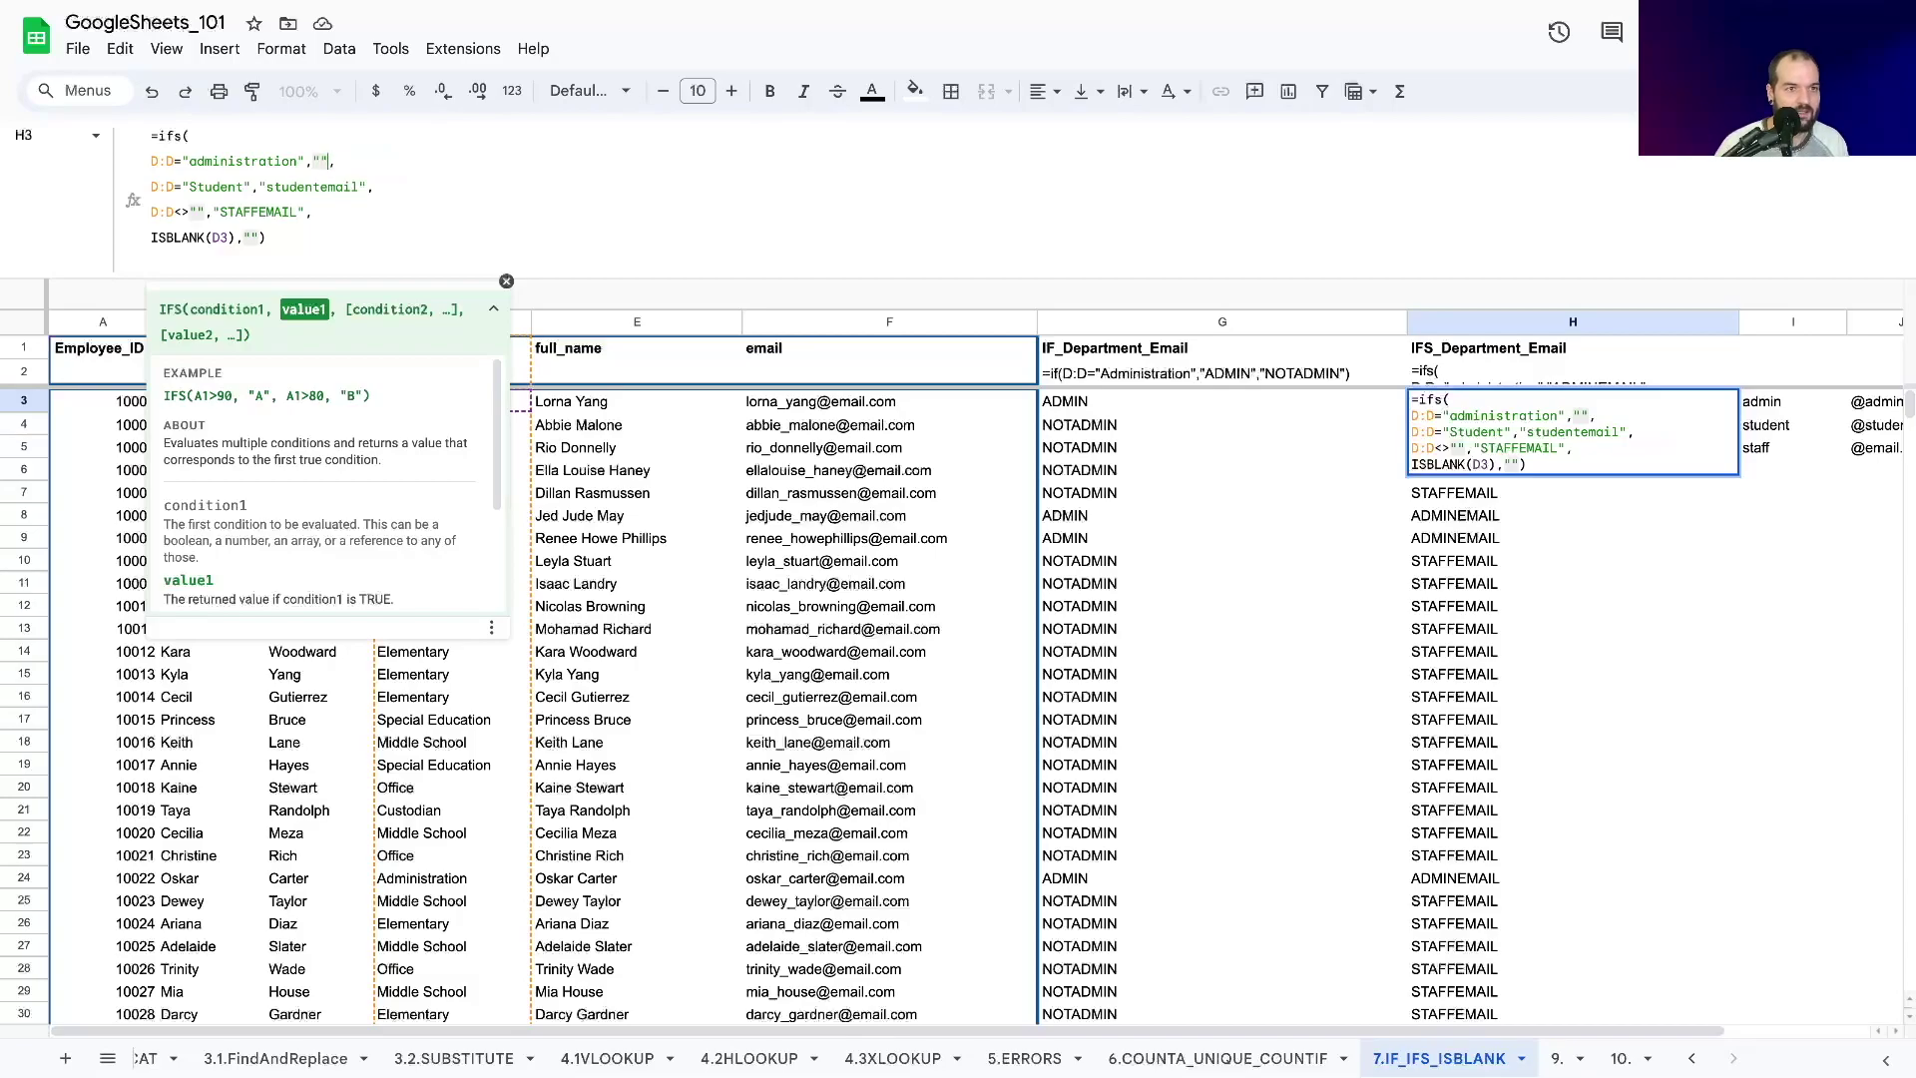
{"action": "key", "text": "BackSpace"}
{"action": "type", "text": "C"}
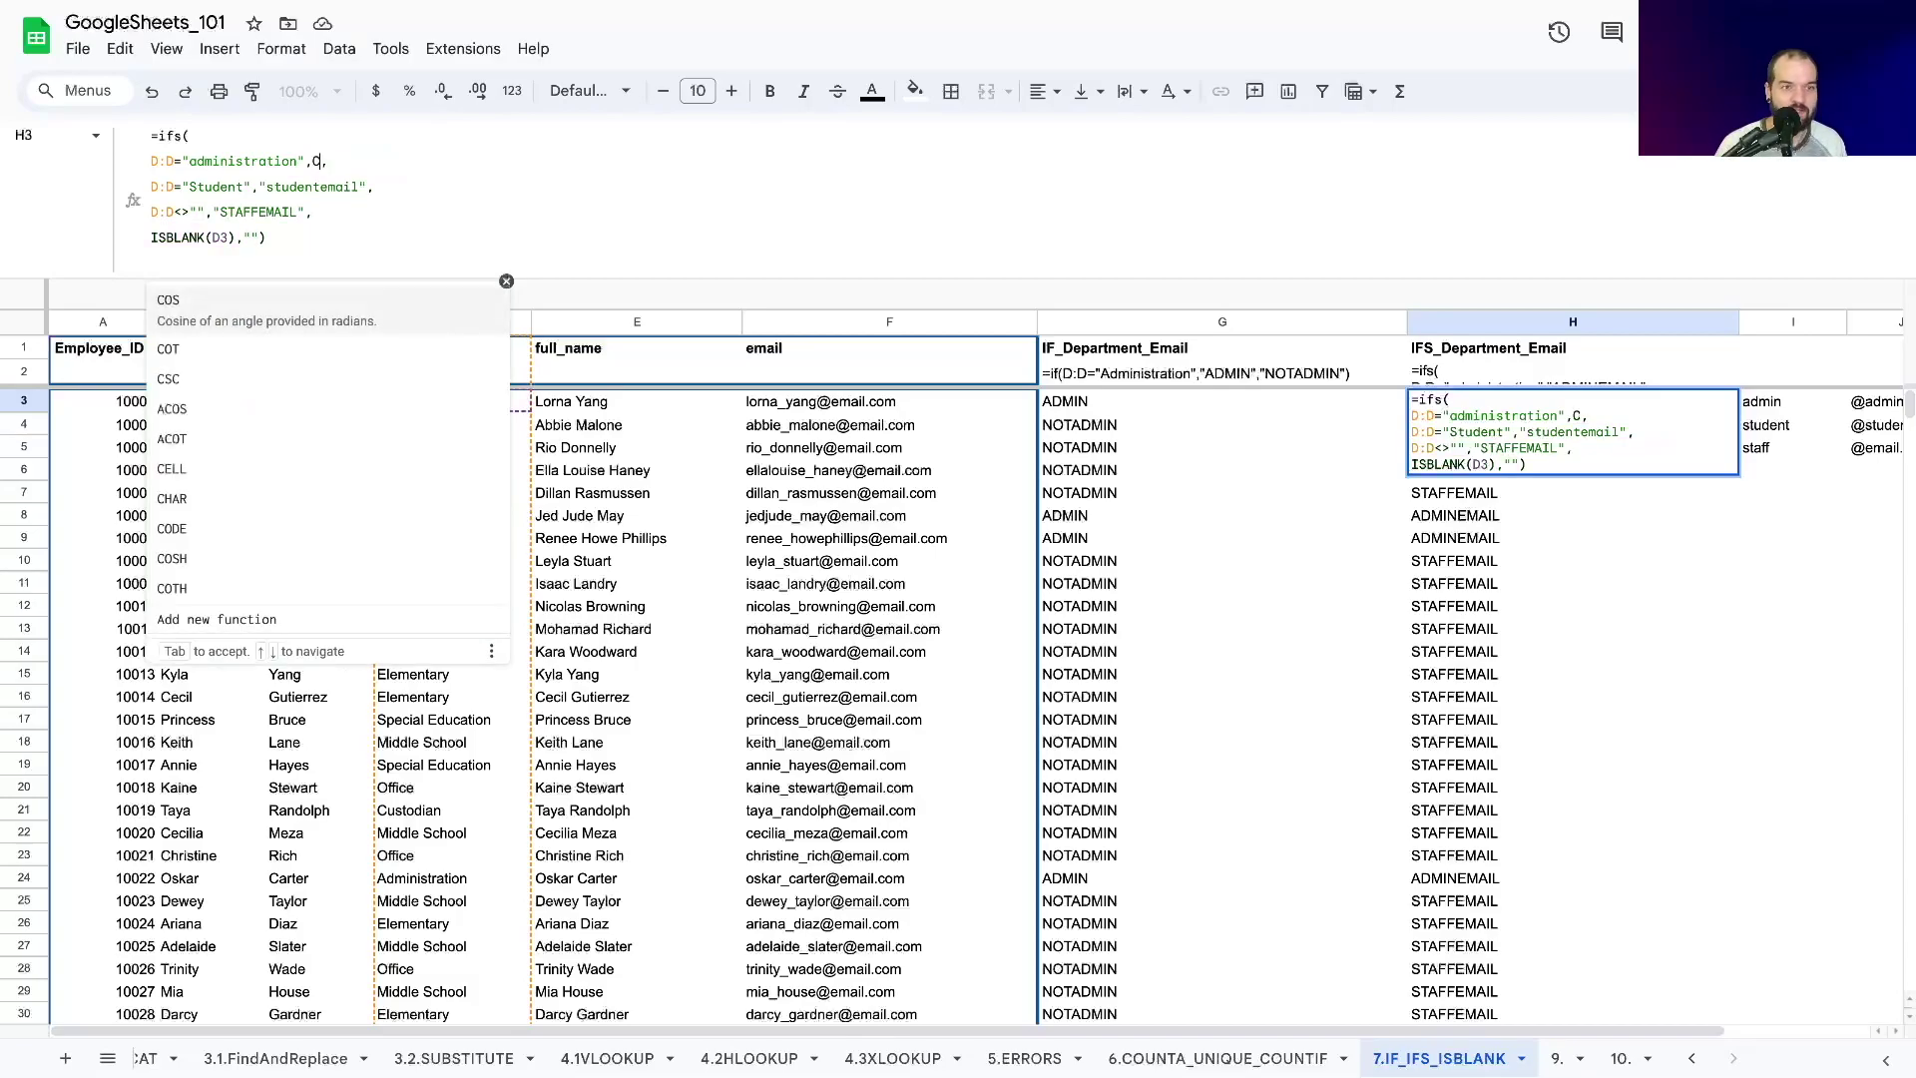
{"action": "type", "text": "ONCATENATE("}
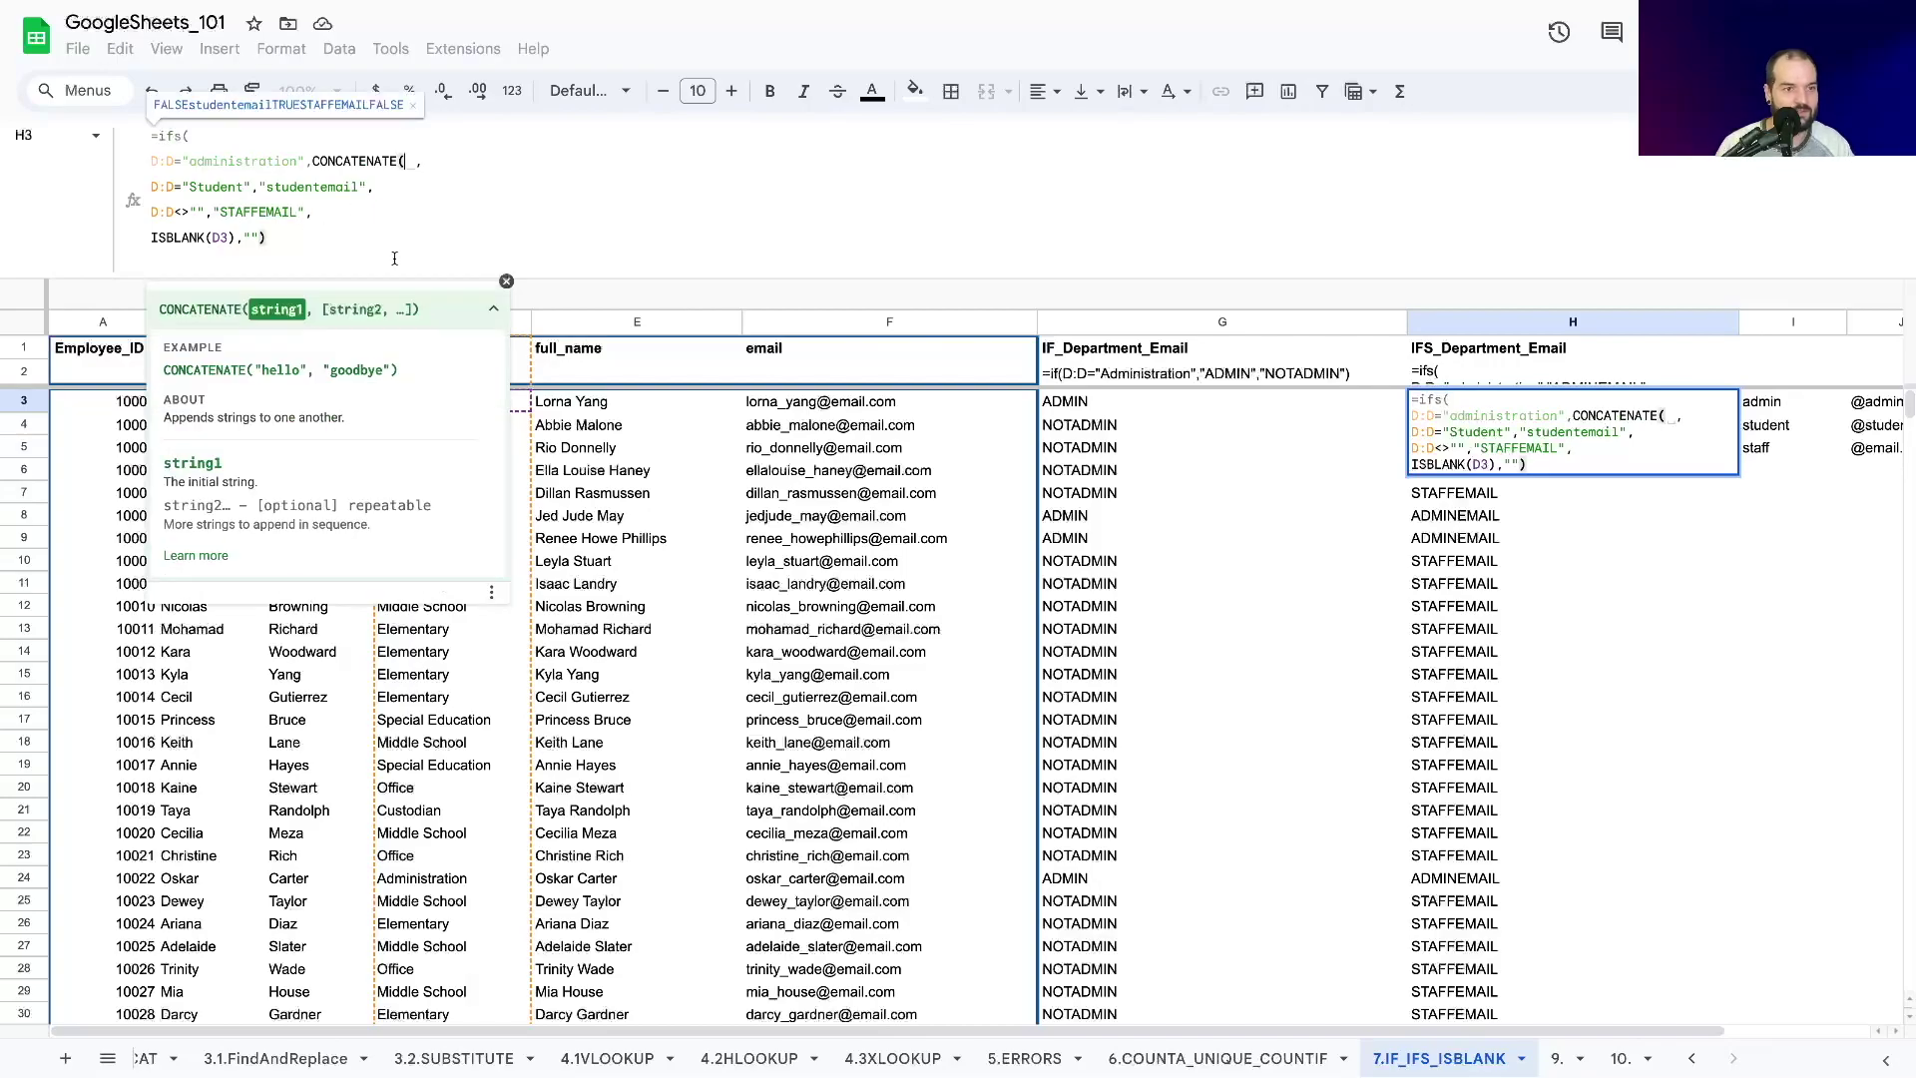
{"action": "left_click", "coordinate": [493, 308]}
{"action": "left_click", "coordinate": [197, 405]}
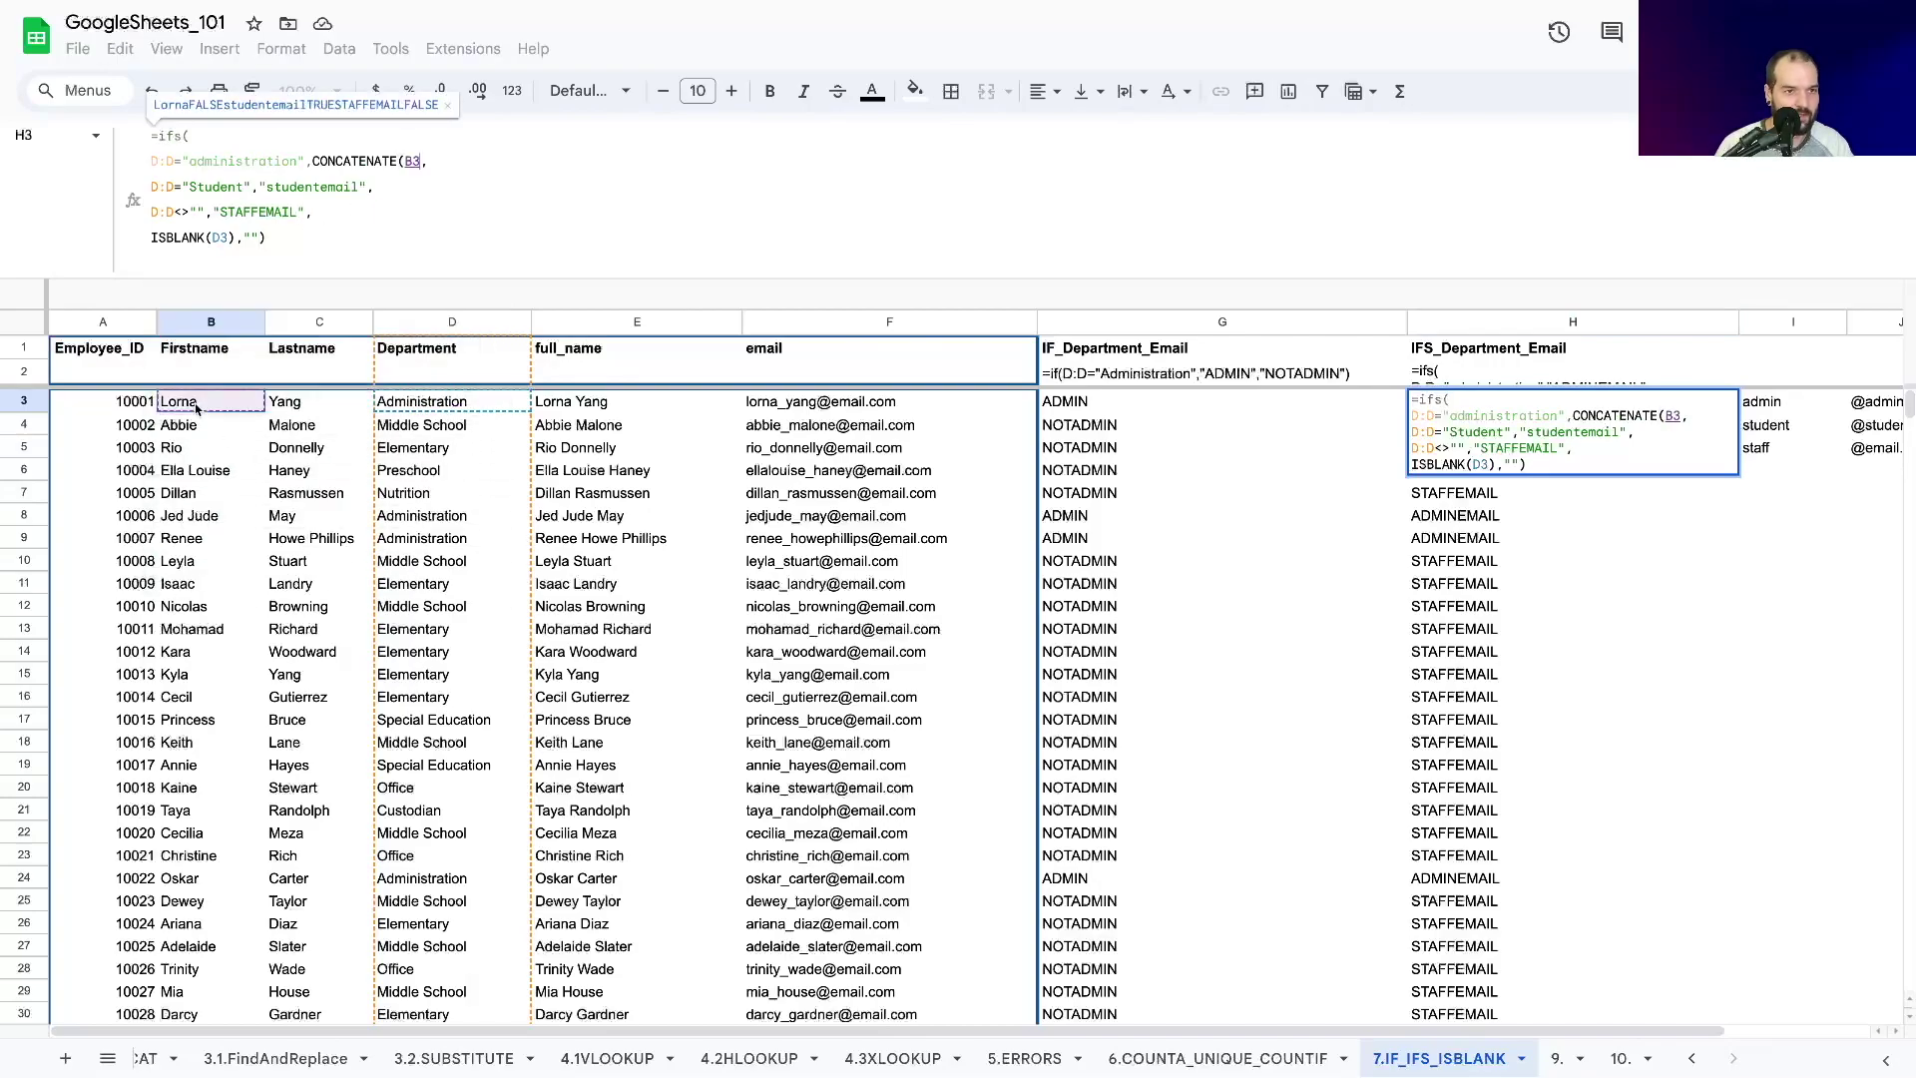
{"action": "type", "text": ",\"_\""}
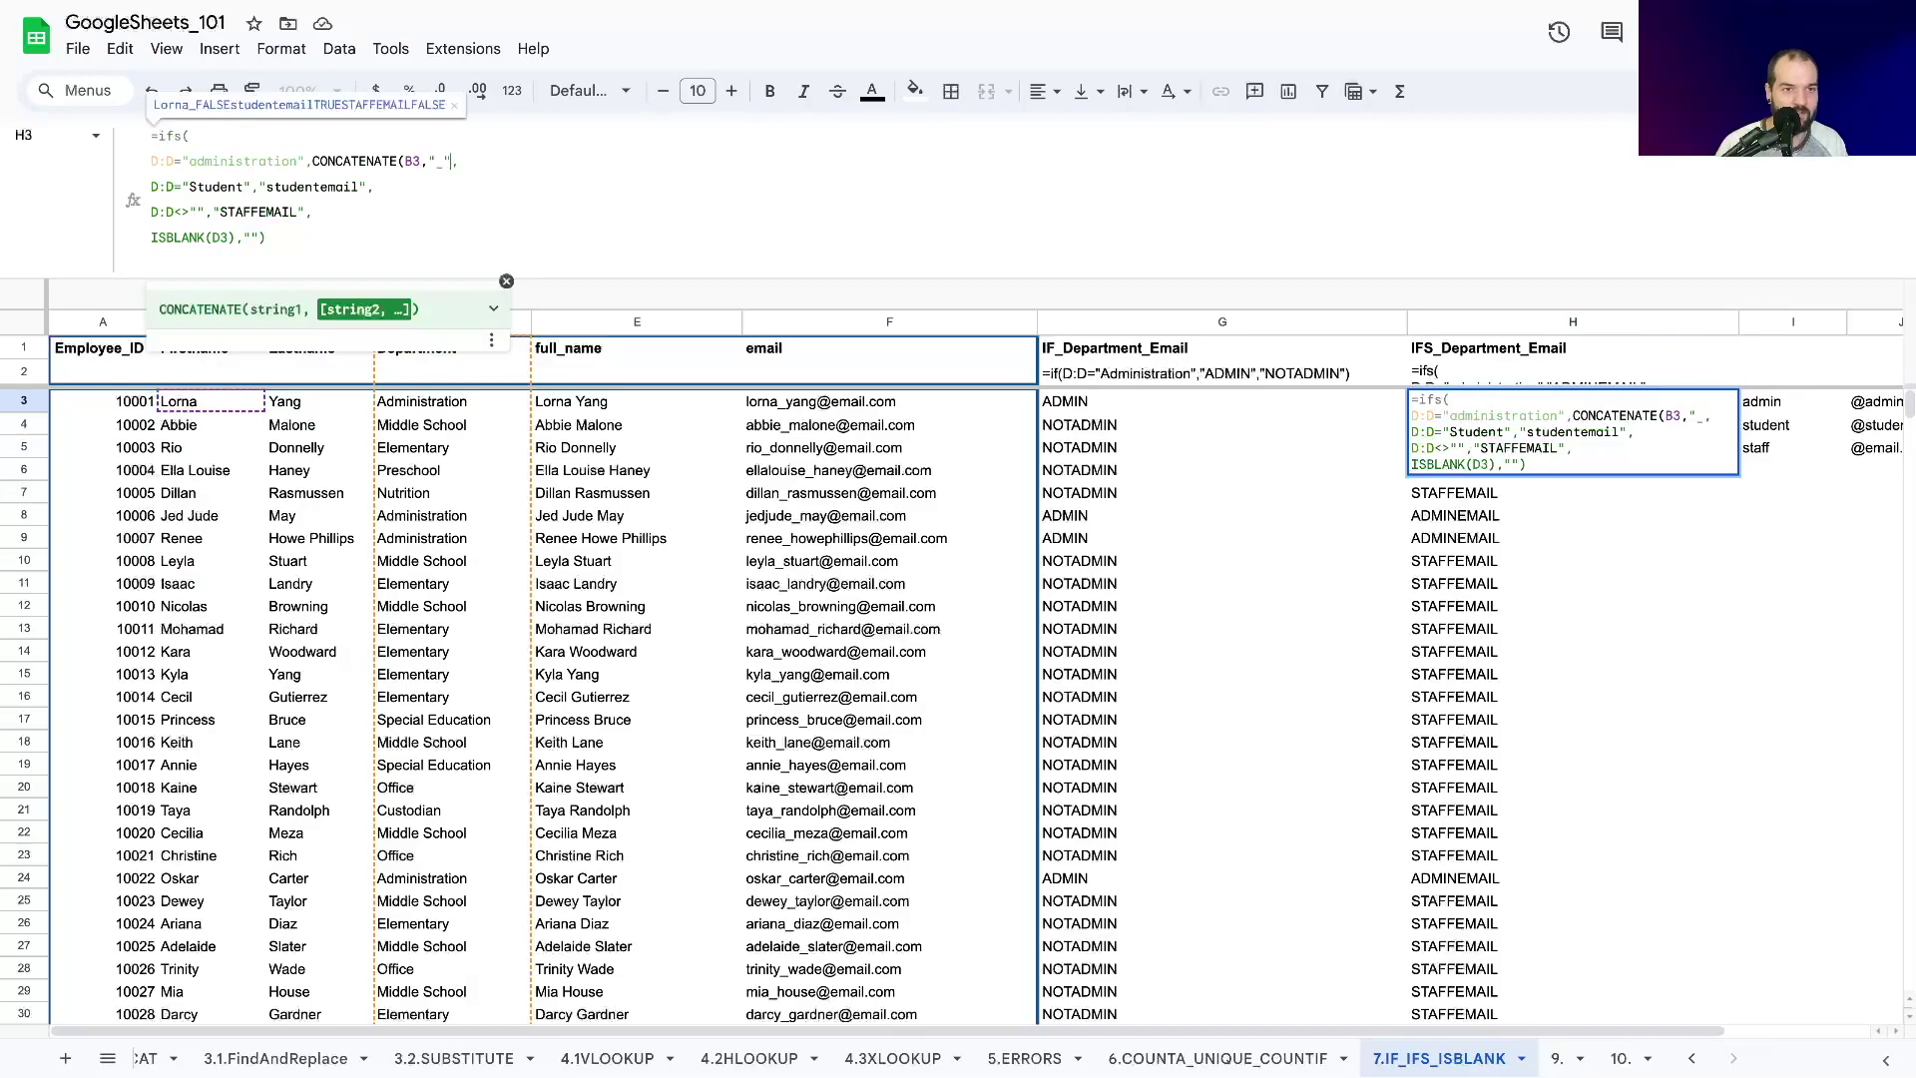
{"action": "type", "text": ","}
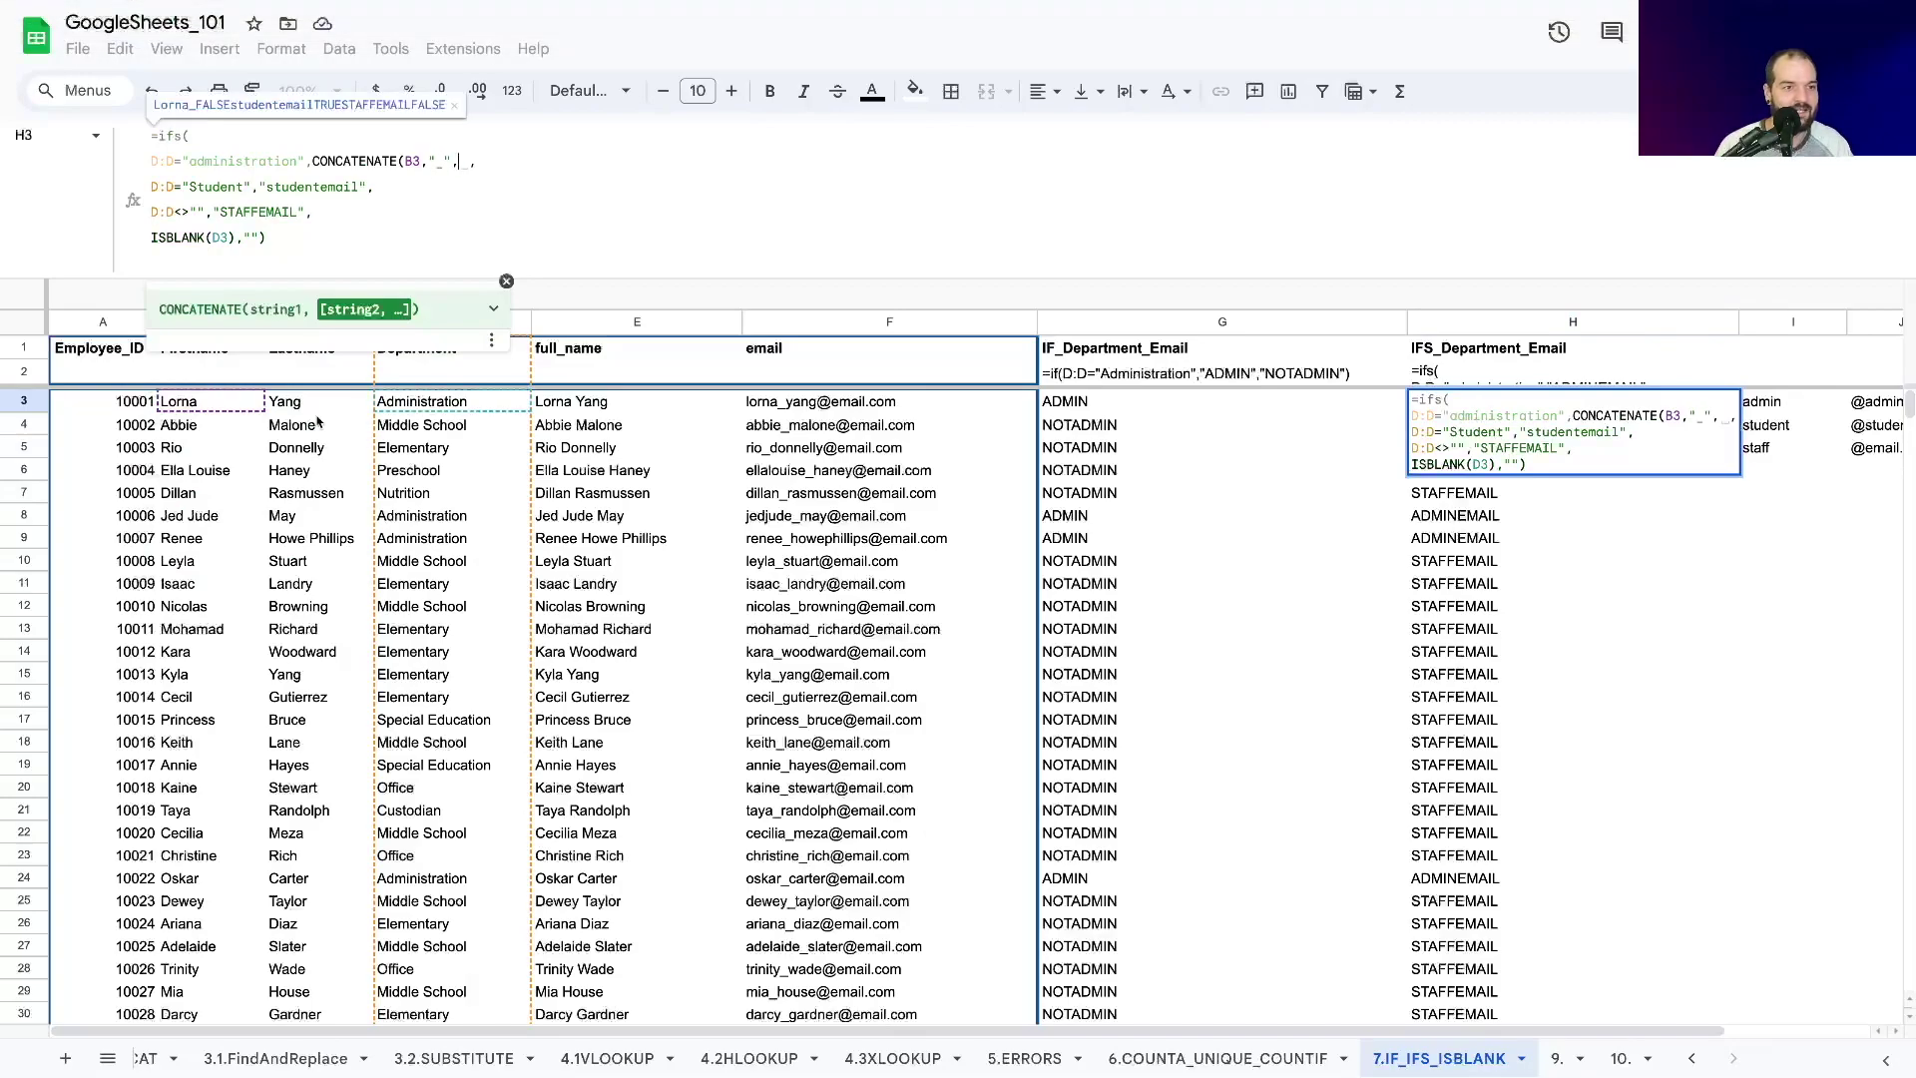
{"action": "left_click", "coordinate": [312, 402]}
{"action": "type", "text": ","}
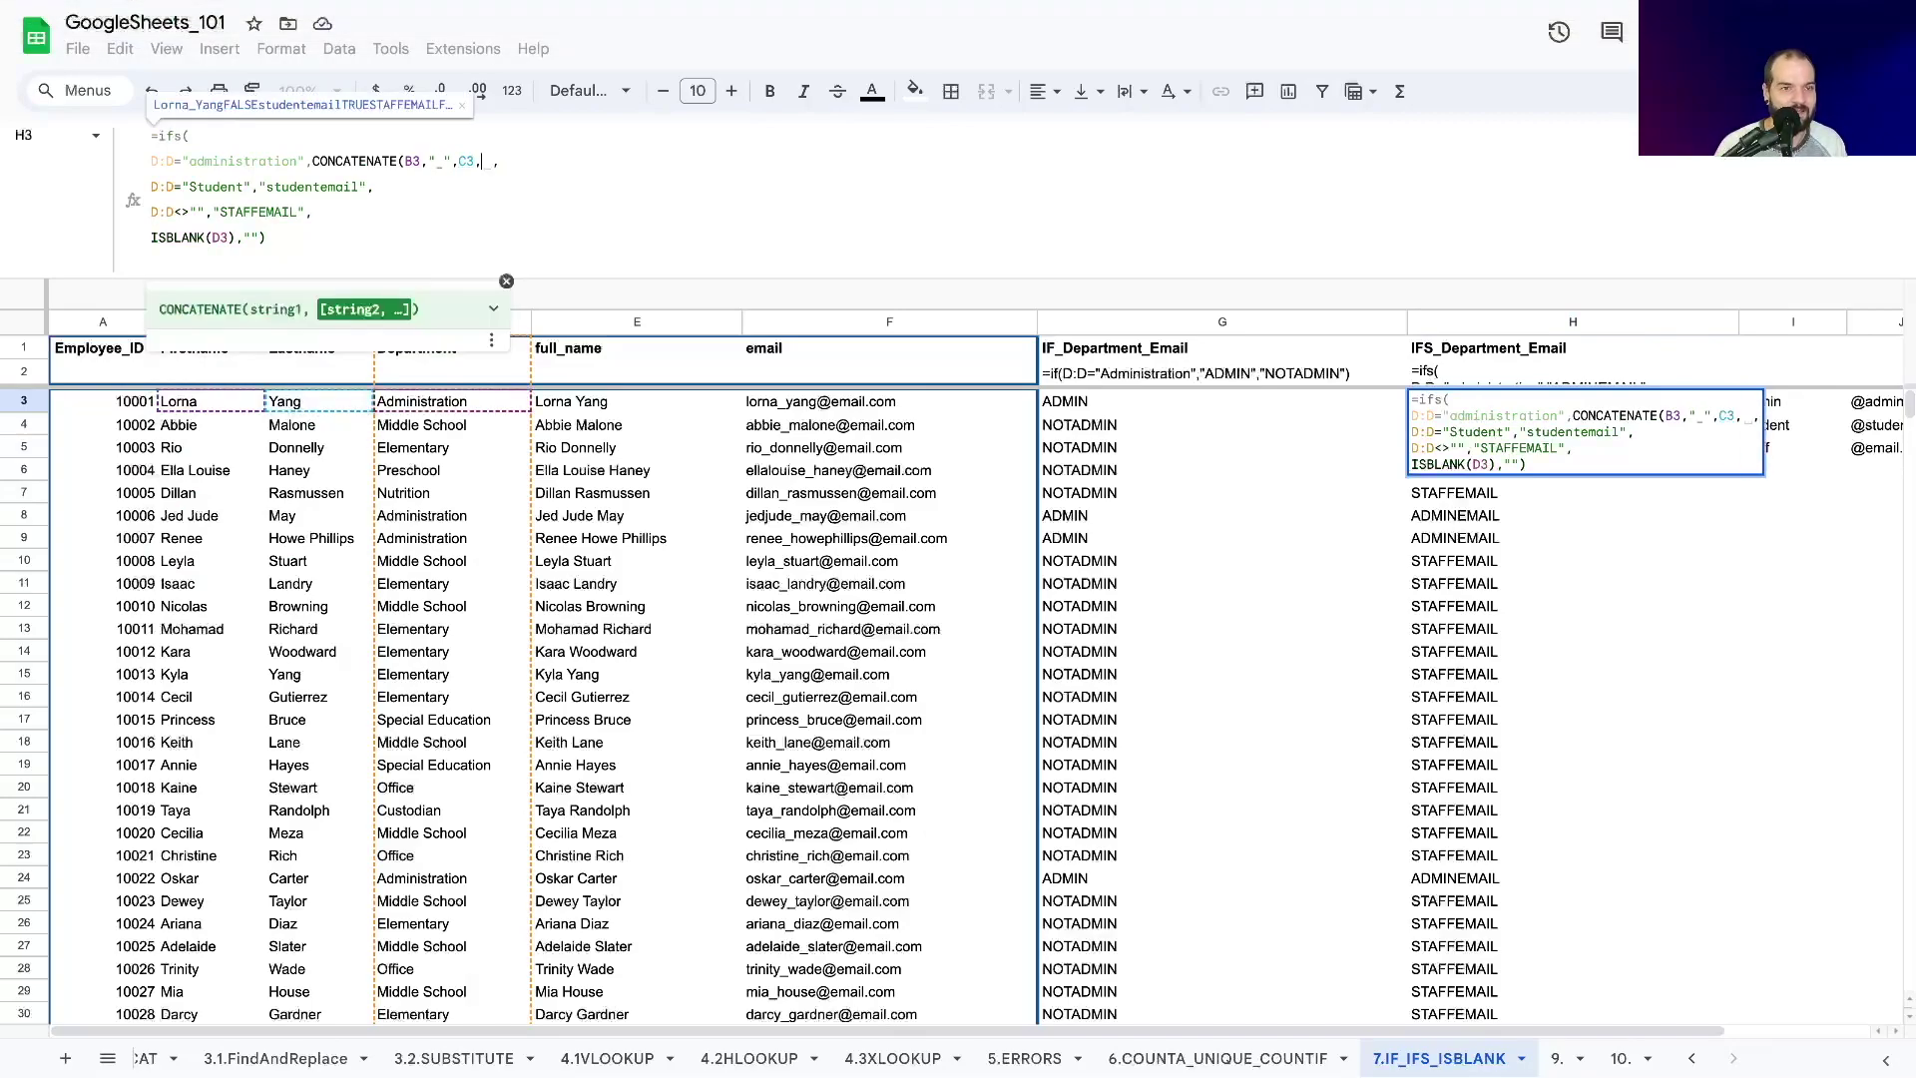
{"action": "type", "text": "\""}
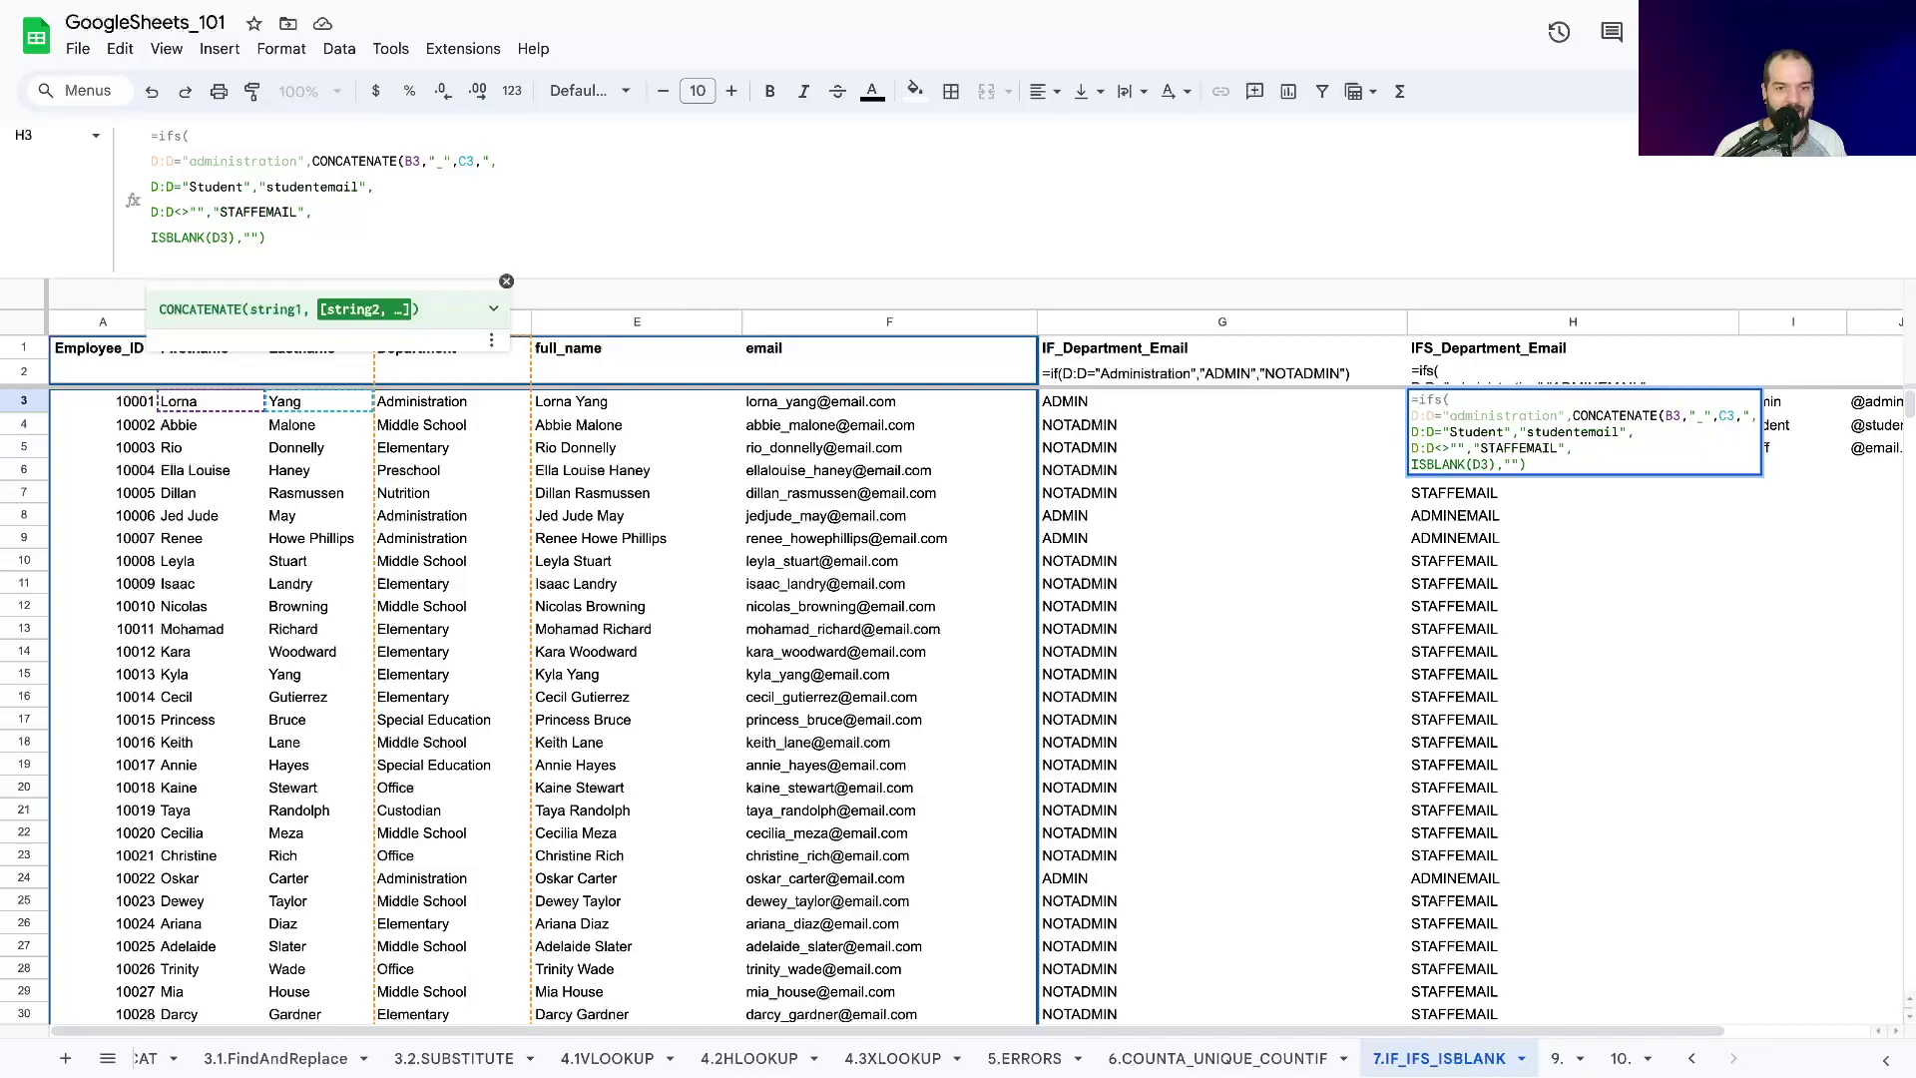
{"action": "type", "text": "@admin"}
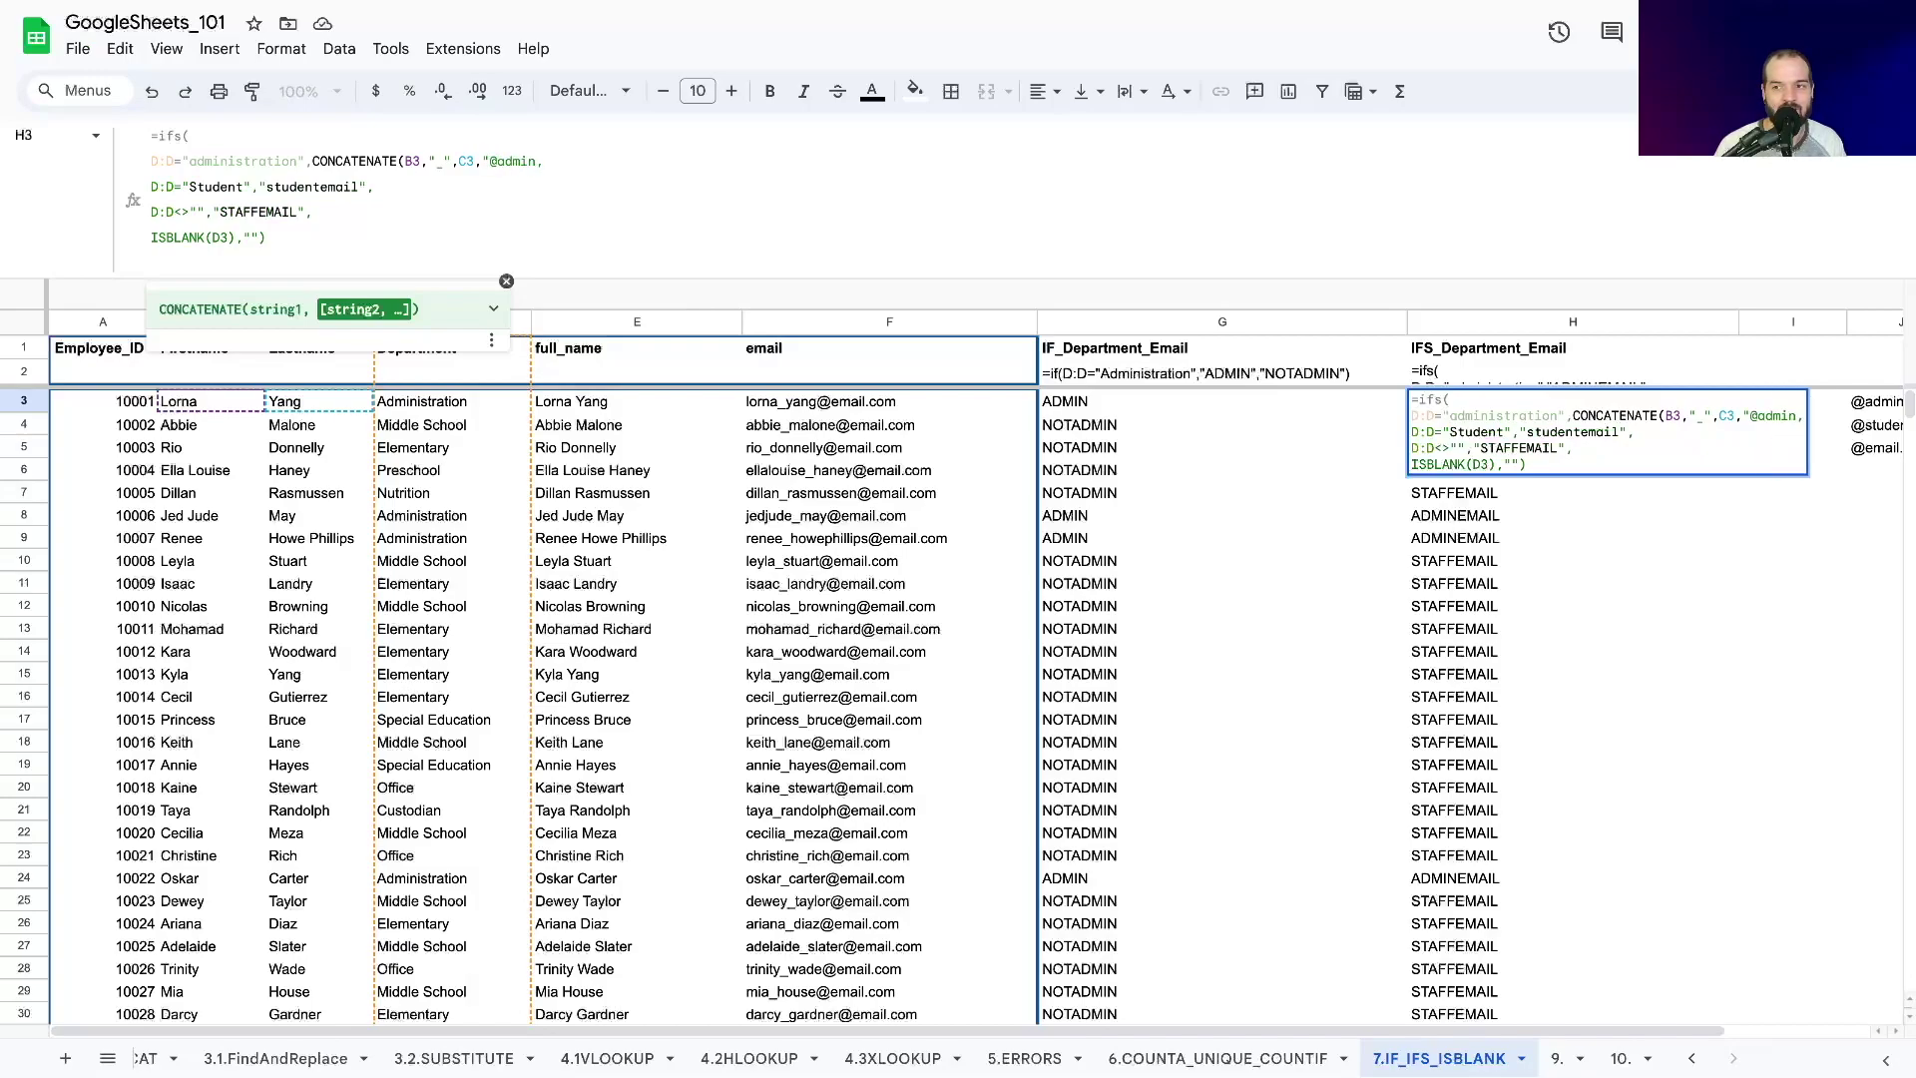
{"action": "type", "text": ".email.com\""}
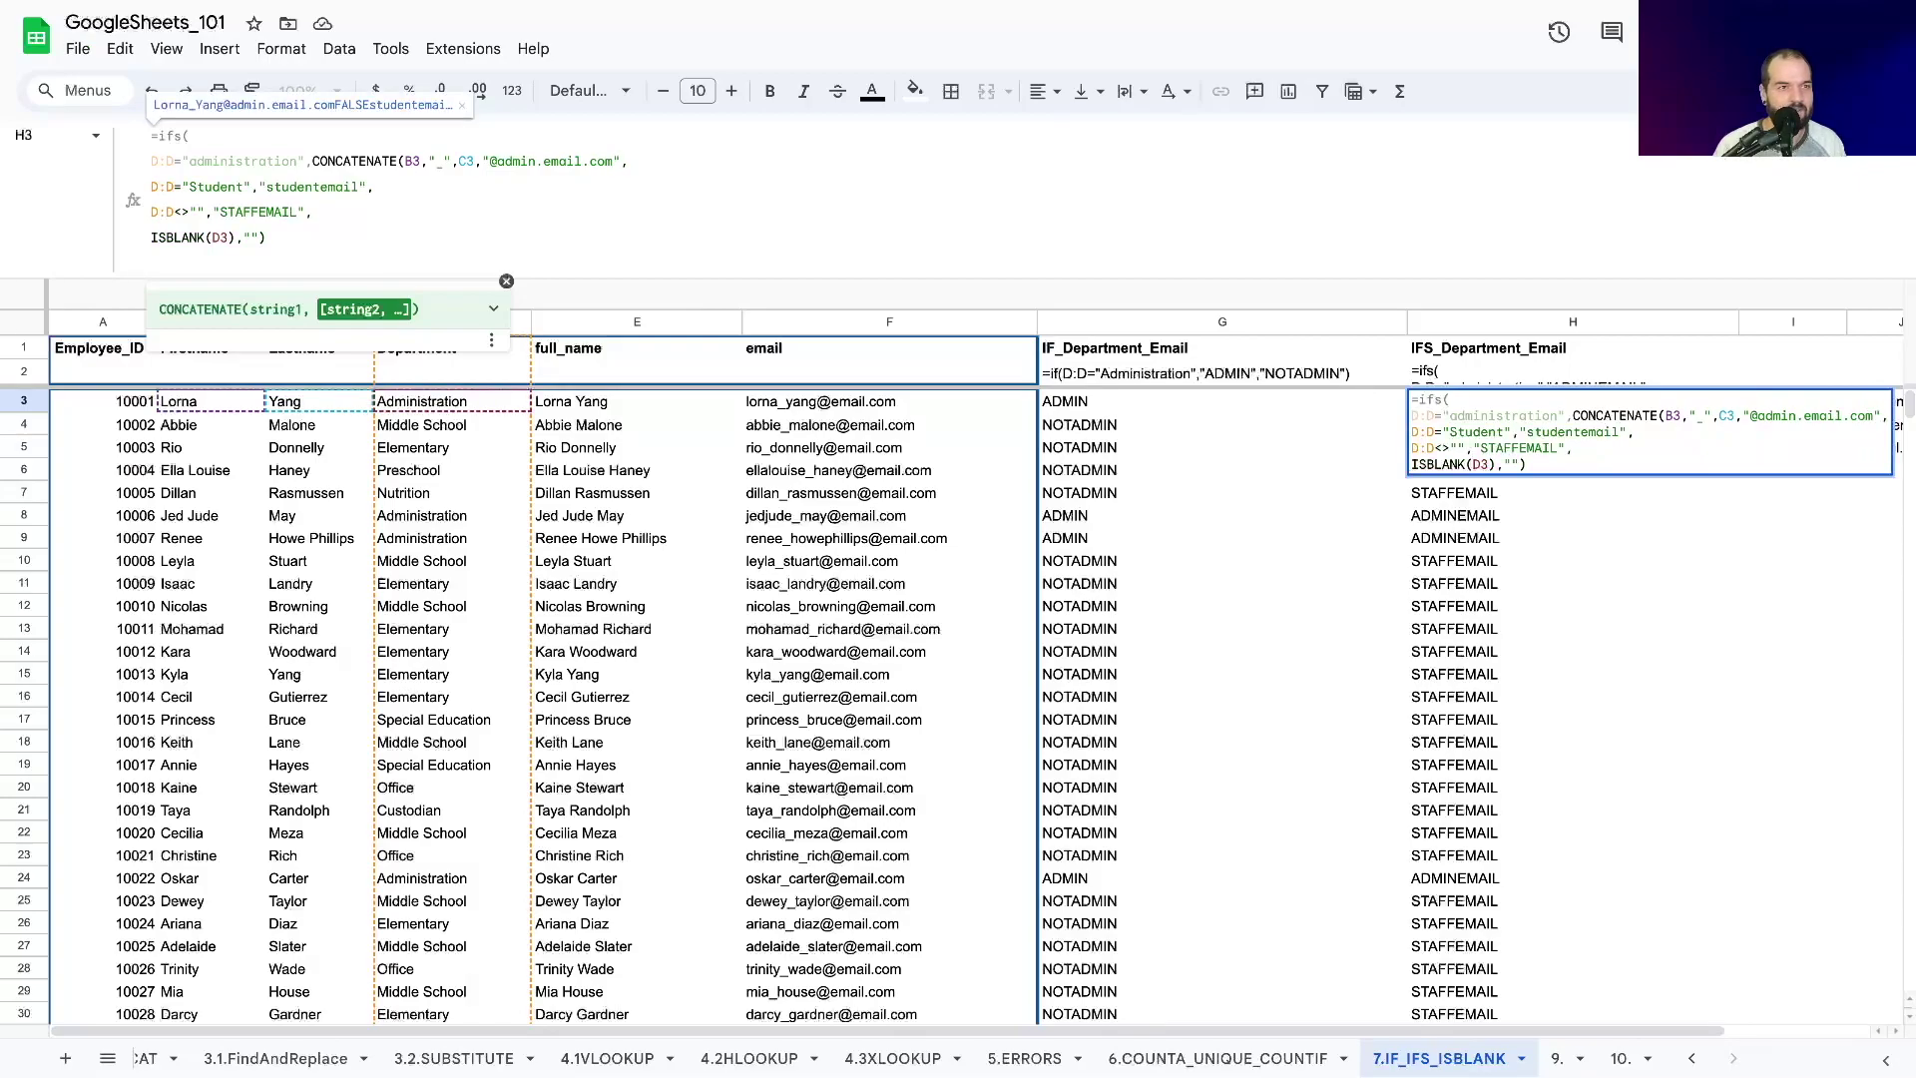
{"action": "left_click", "coordinate": [623, 161]}
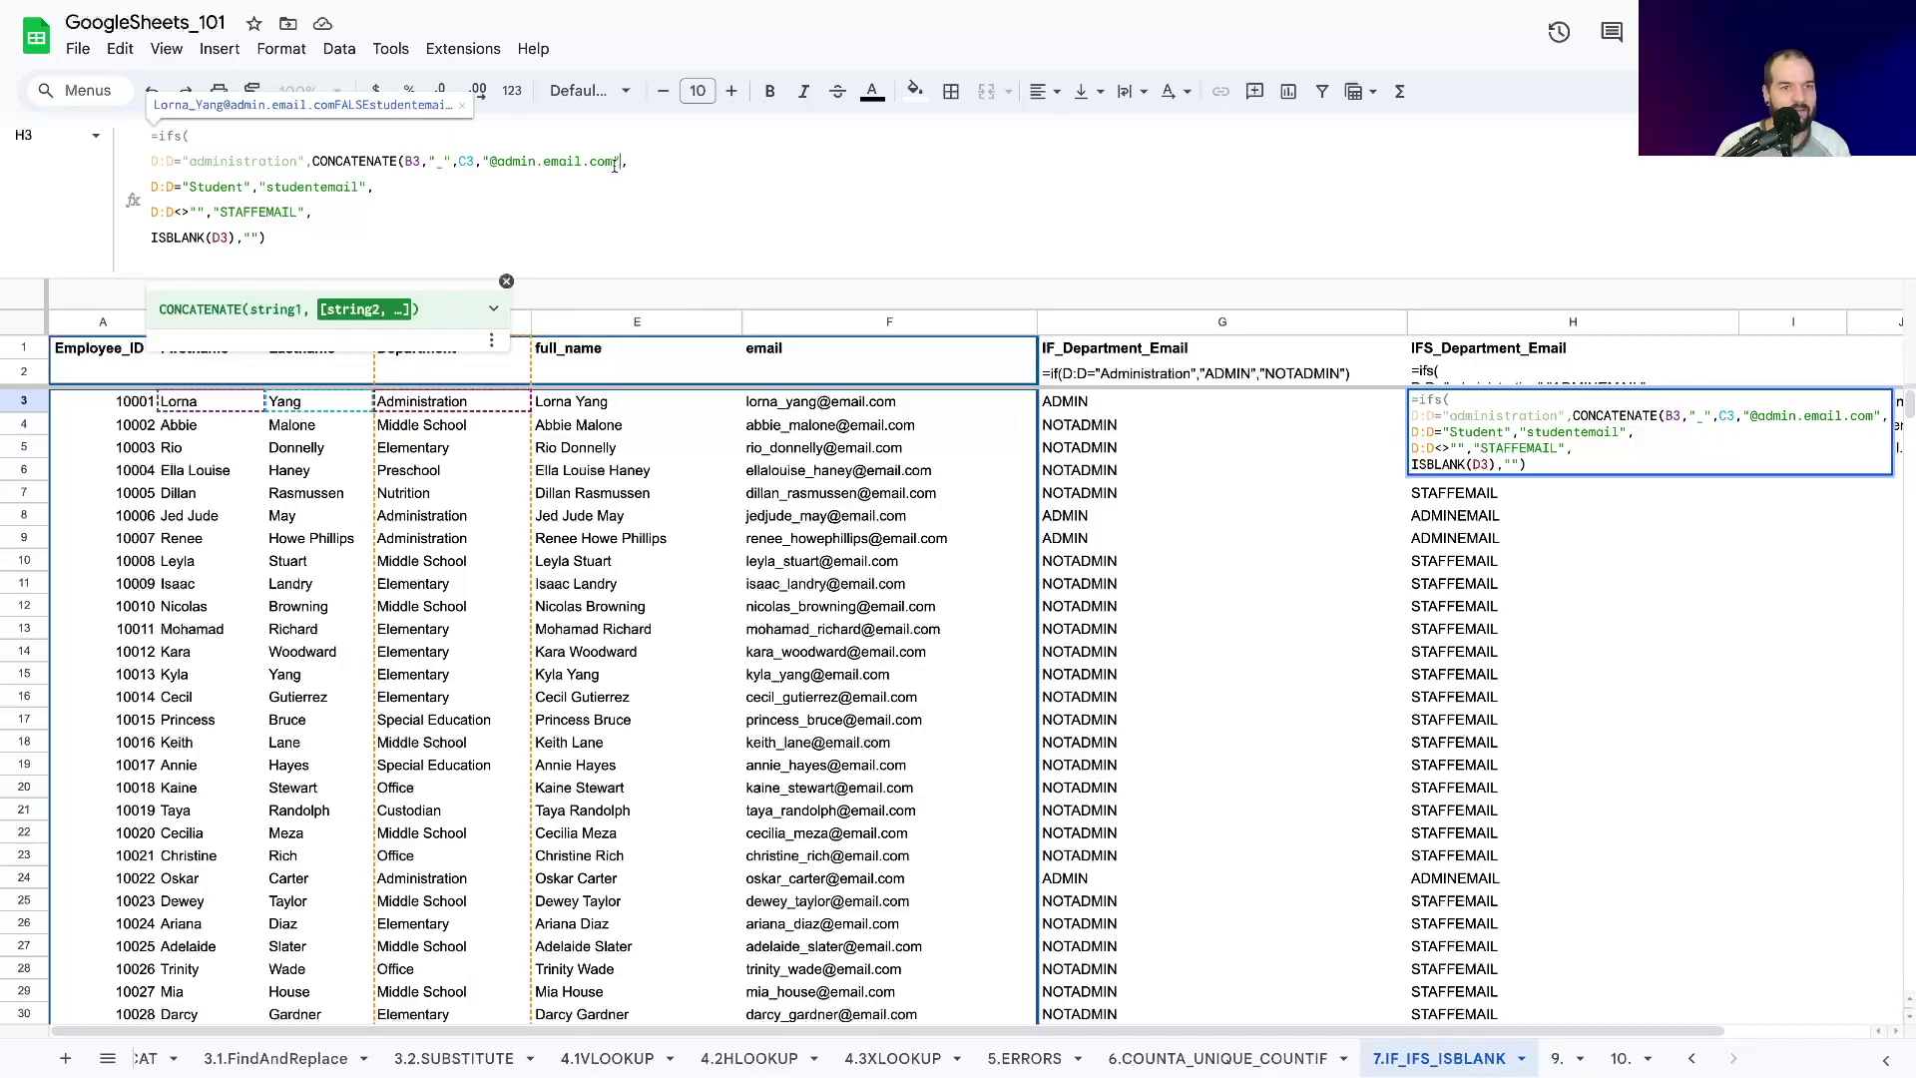
{"action": "type", "text": ")"}
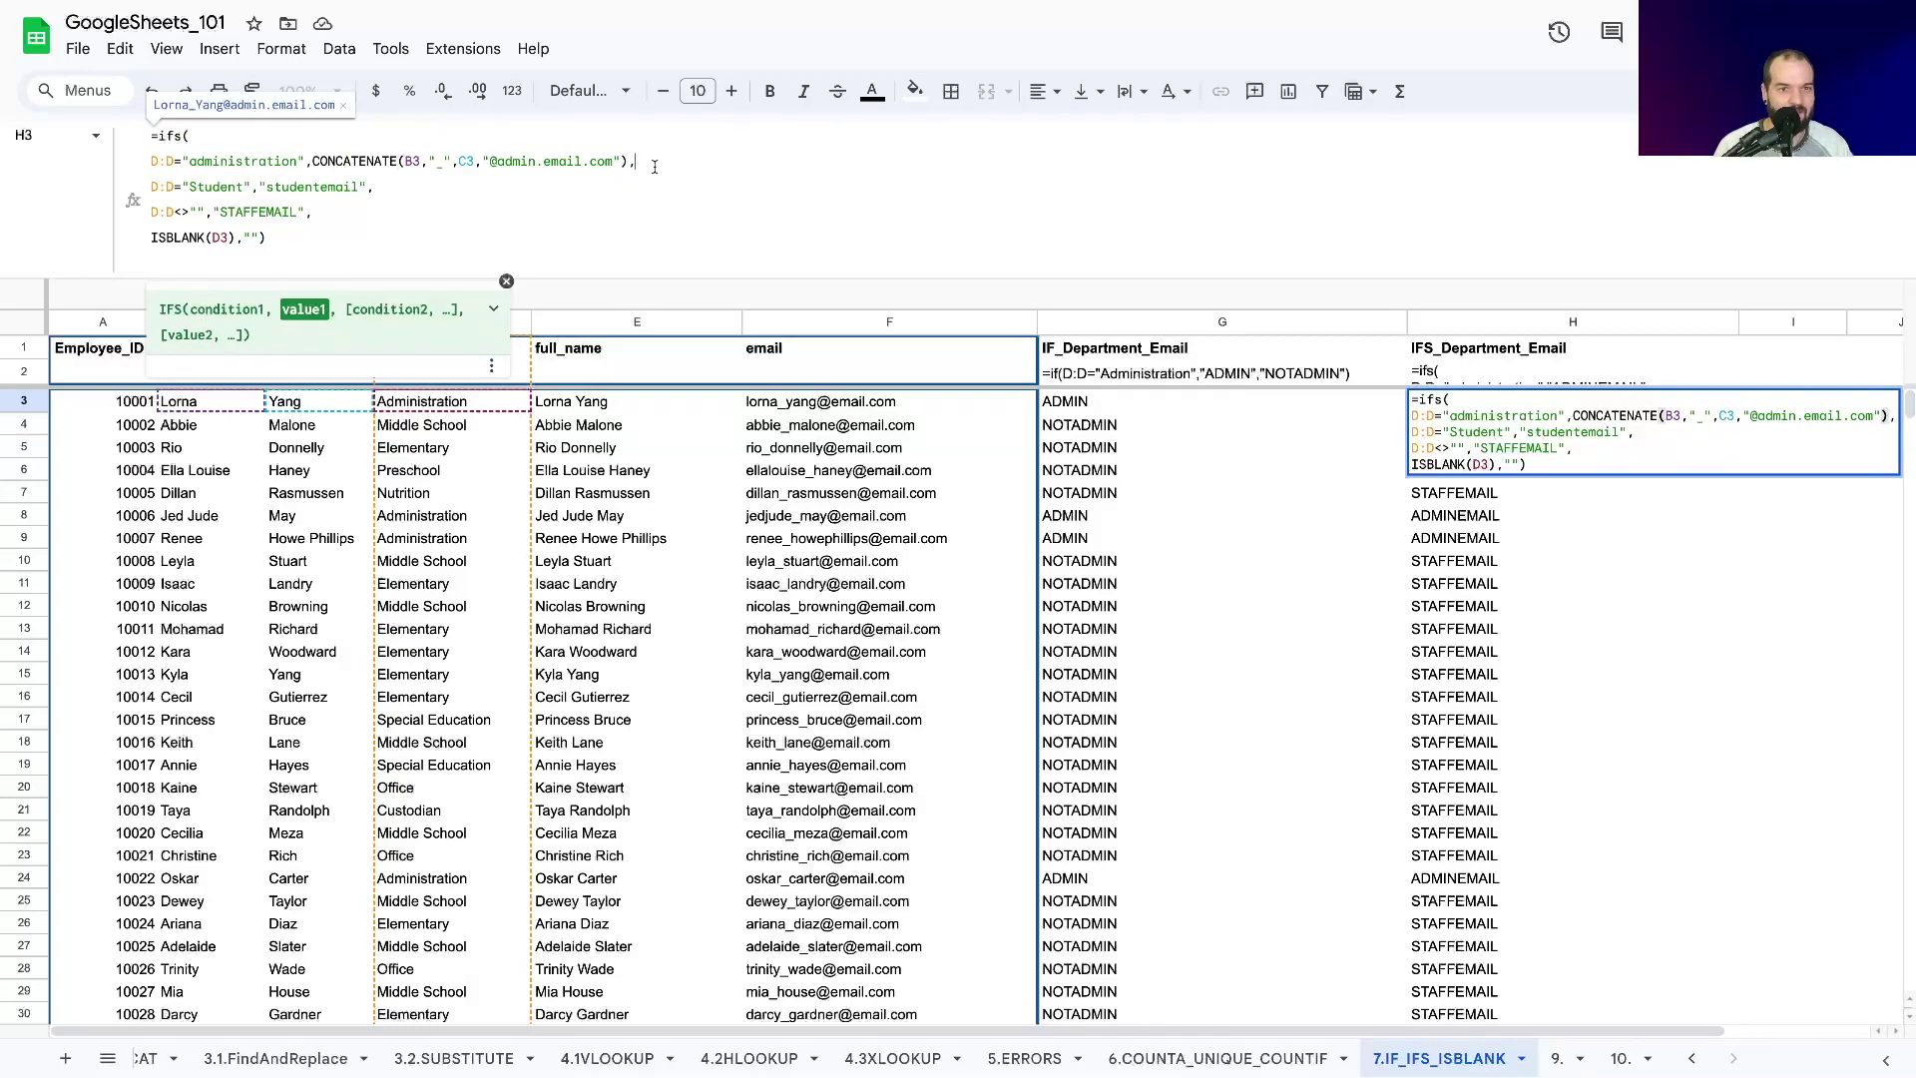
Select the admin CONCATENATE expression in the formula bar to copy it.
{"action": "key", "text": "Right"}
{"action": "left_click", "coordinate": [315, 184]}
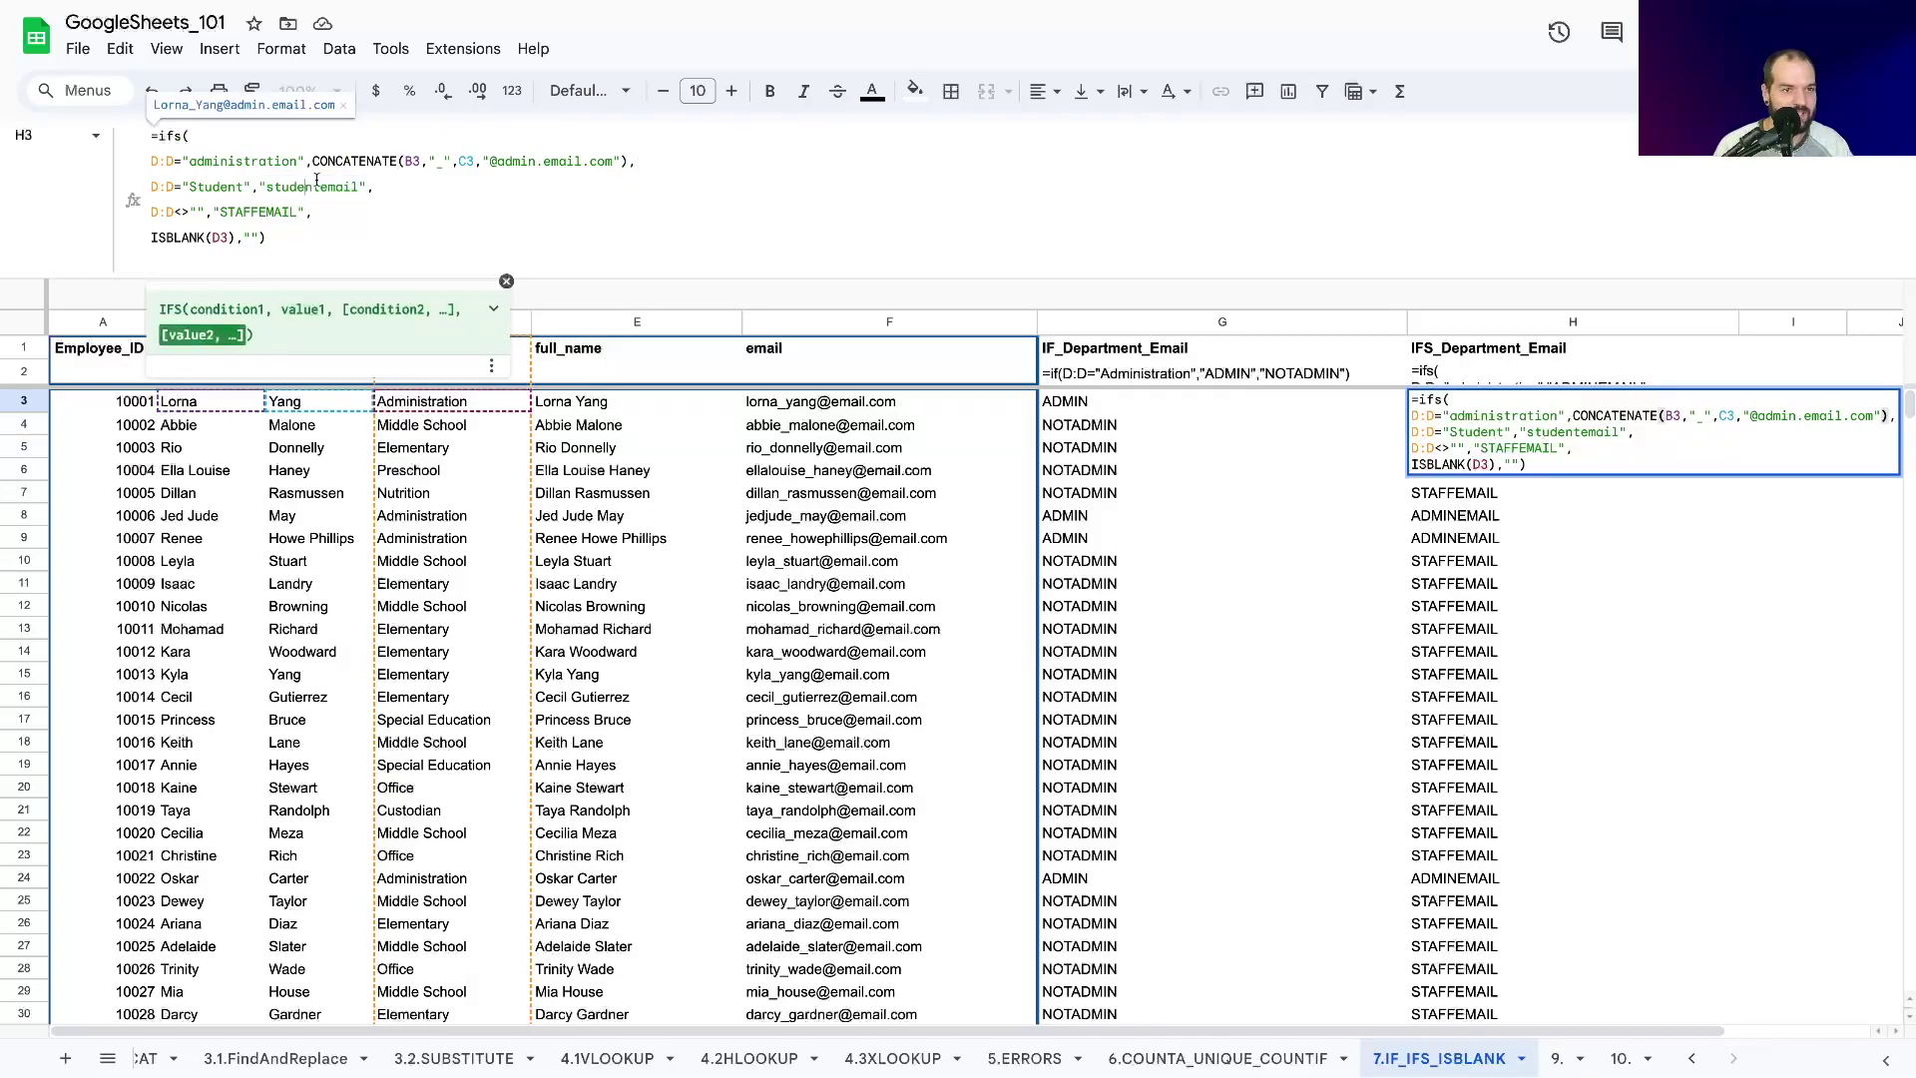
{"action": "left_click_drag", "start_coordinate": [312, 161], "coordinate": [629, 160]}
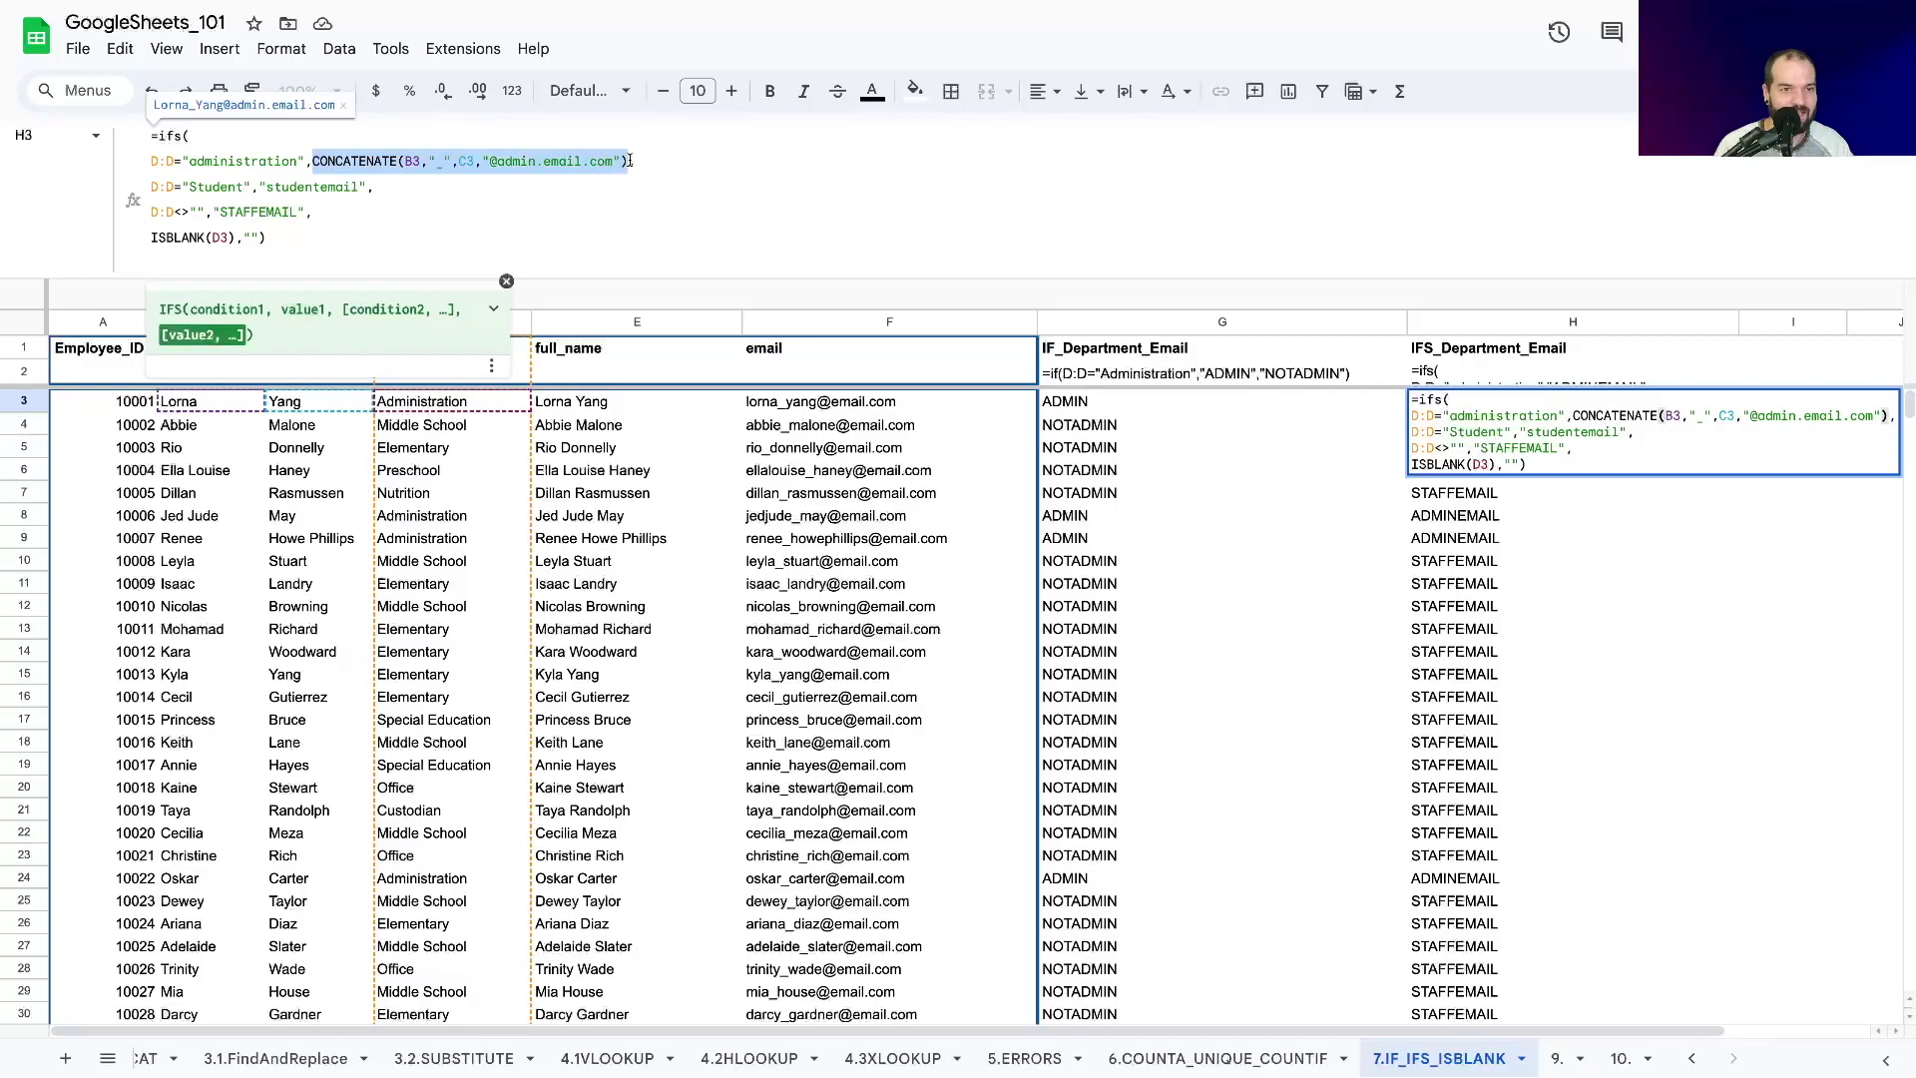
{"action": "left_click", "coordinate": [311, 186]}
{"action": "left_click", "coordinate": [311, 162]}
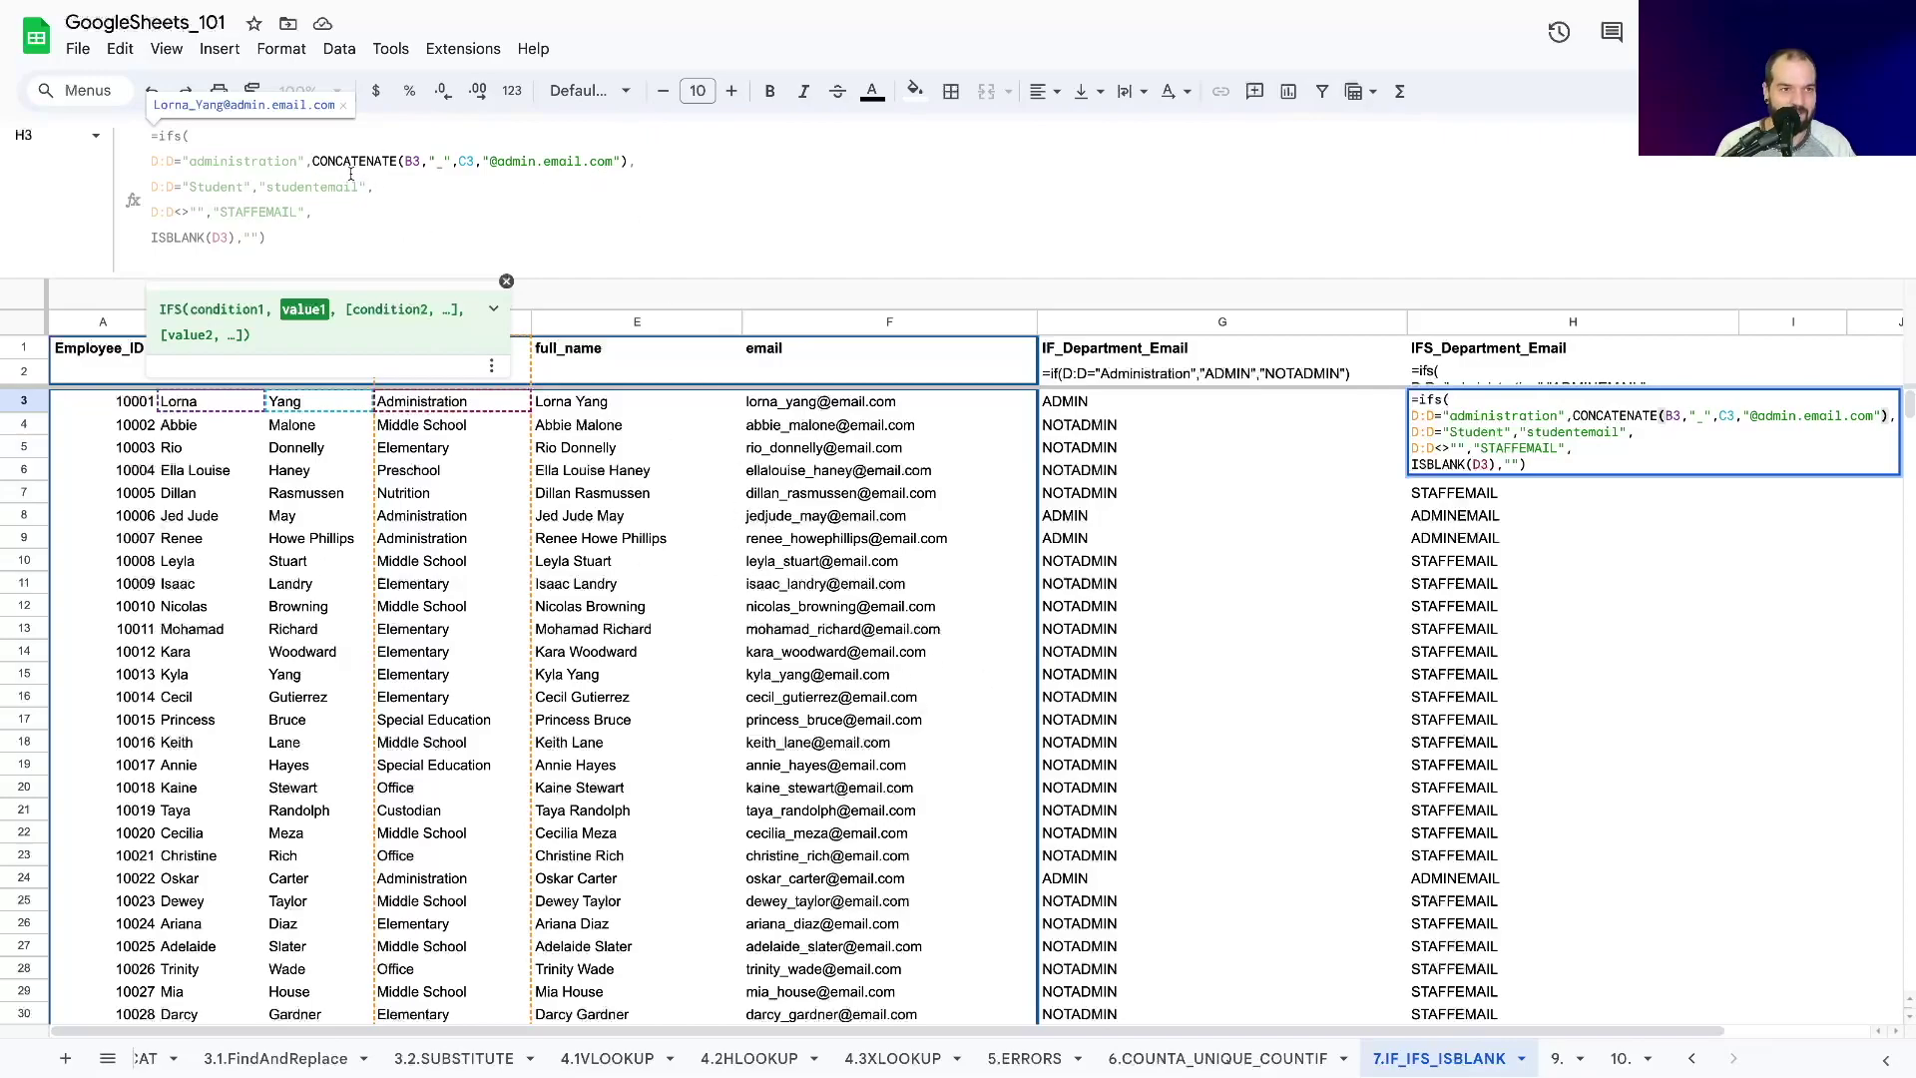
{"action": "left_click", "coordinate": [312, 161]}
{"action": "left_click_drag", "start_coordinate": [312, 161], "coordinate": [629, 163]}
{"action": "key", "text": "ctrl+c"}
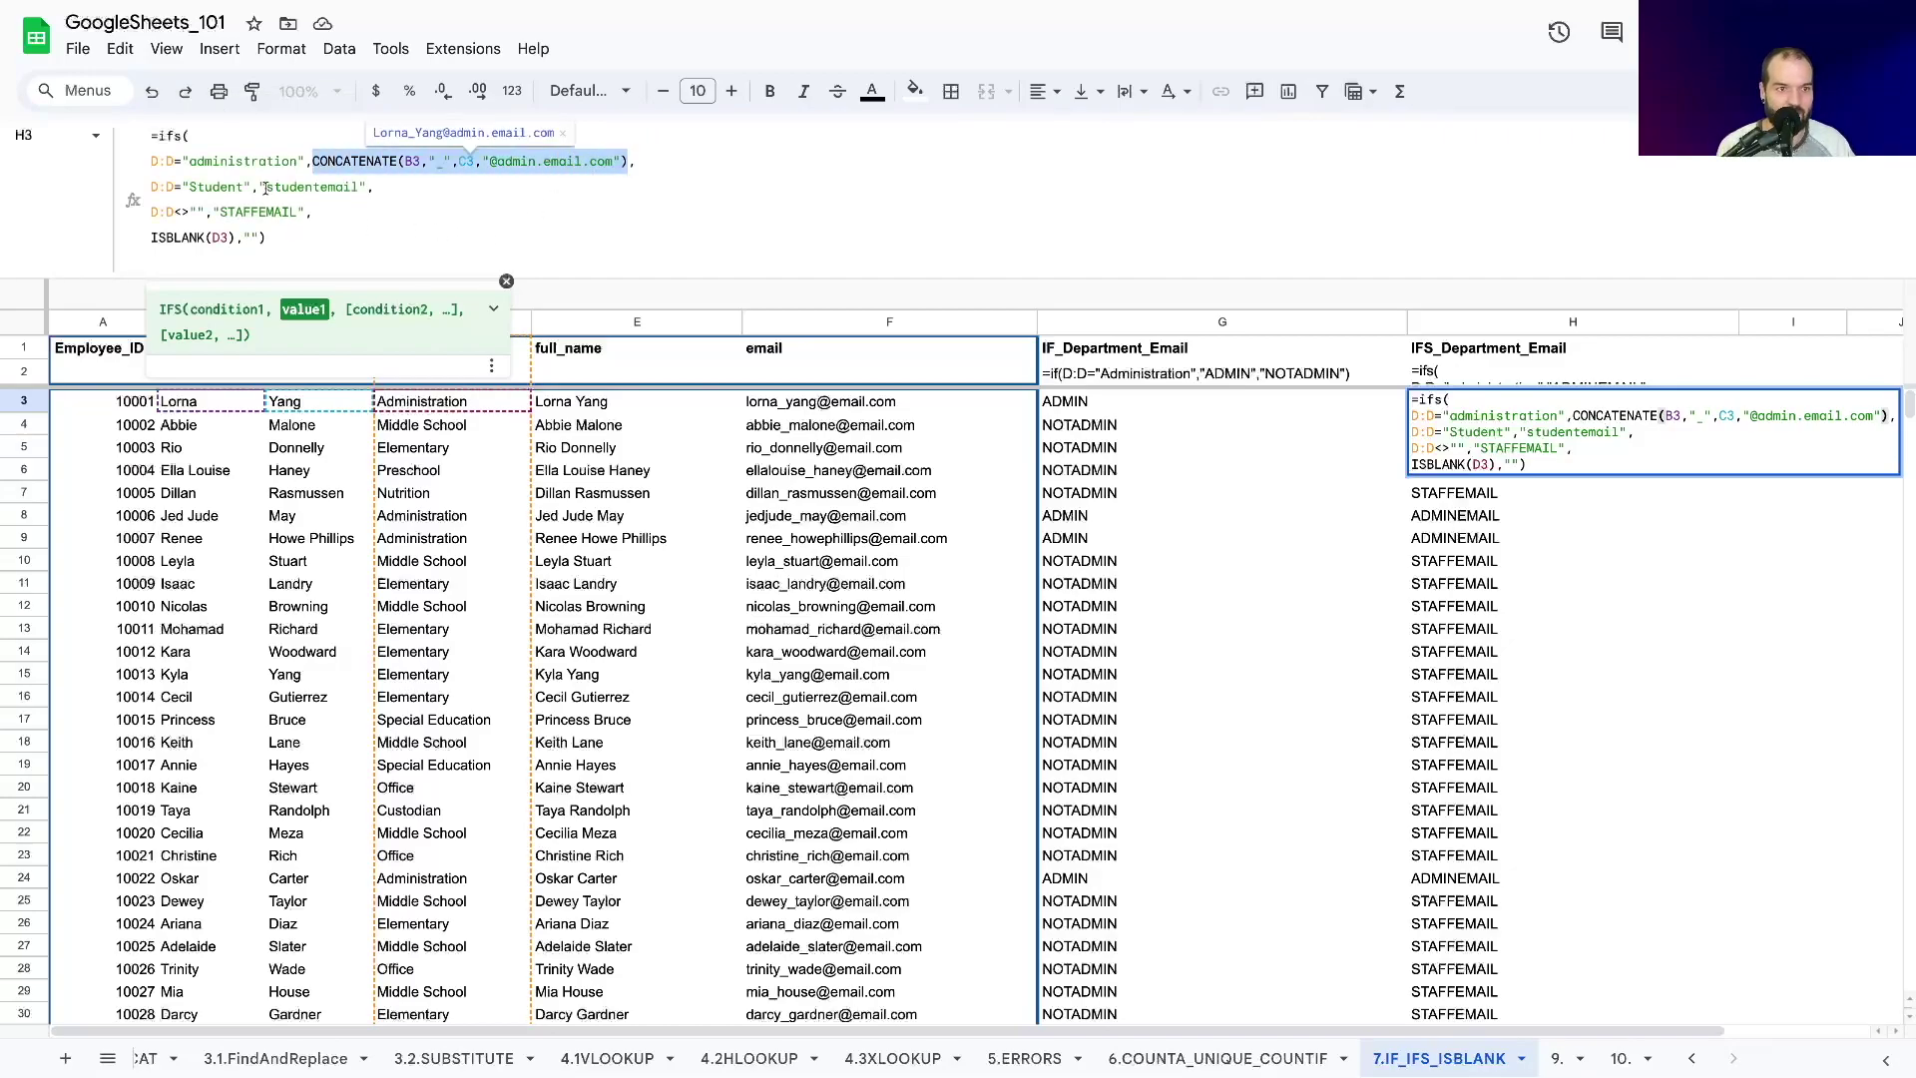
{"action": "left_click_drag", "start_coordinate": [259, 187], "coordinate": [366, 186]}
{"action": "key", "text": "ctrl+v"}
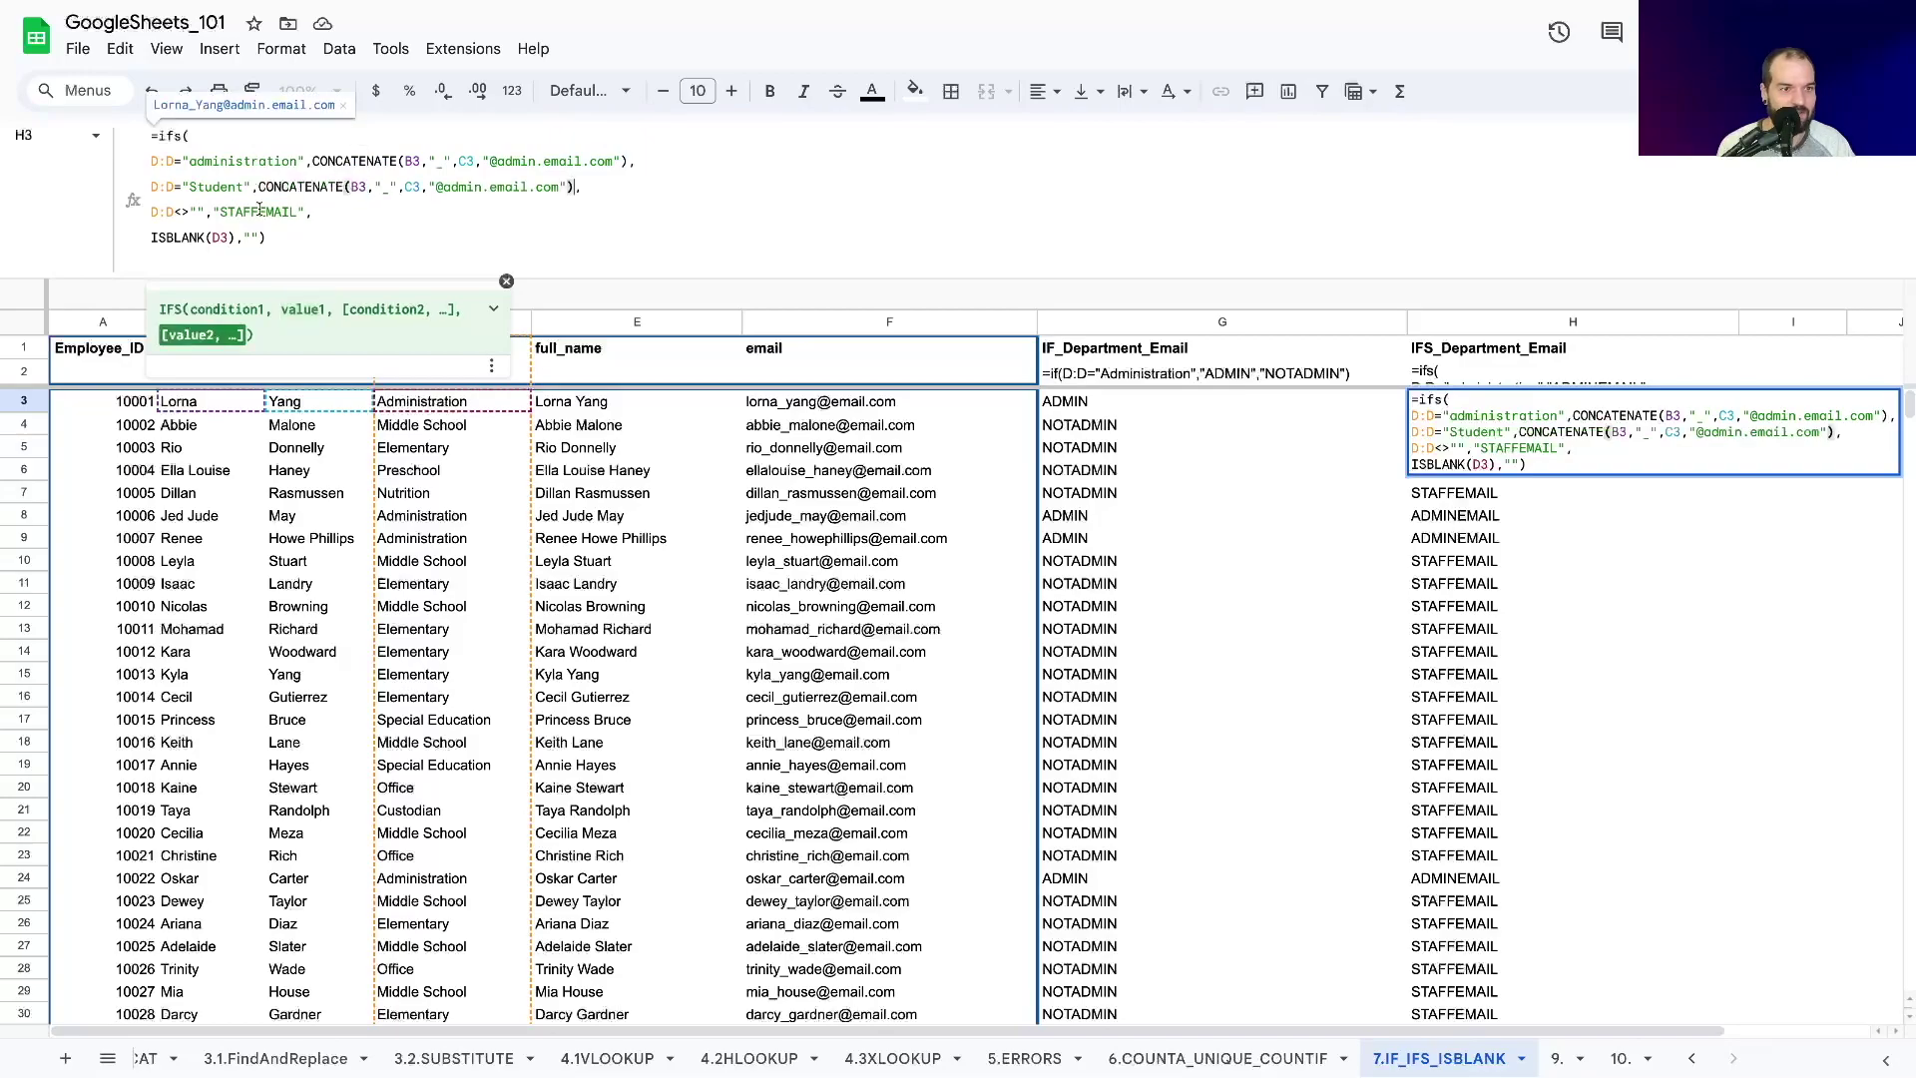
{"action": "double_click", "coordinate": [477, 186]}
{"action": "left_click_drag", "start_coordinate": [443, 187], "coordinate": [482, 187]}
{"action": "type", "text": "student"}
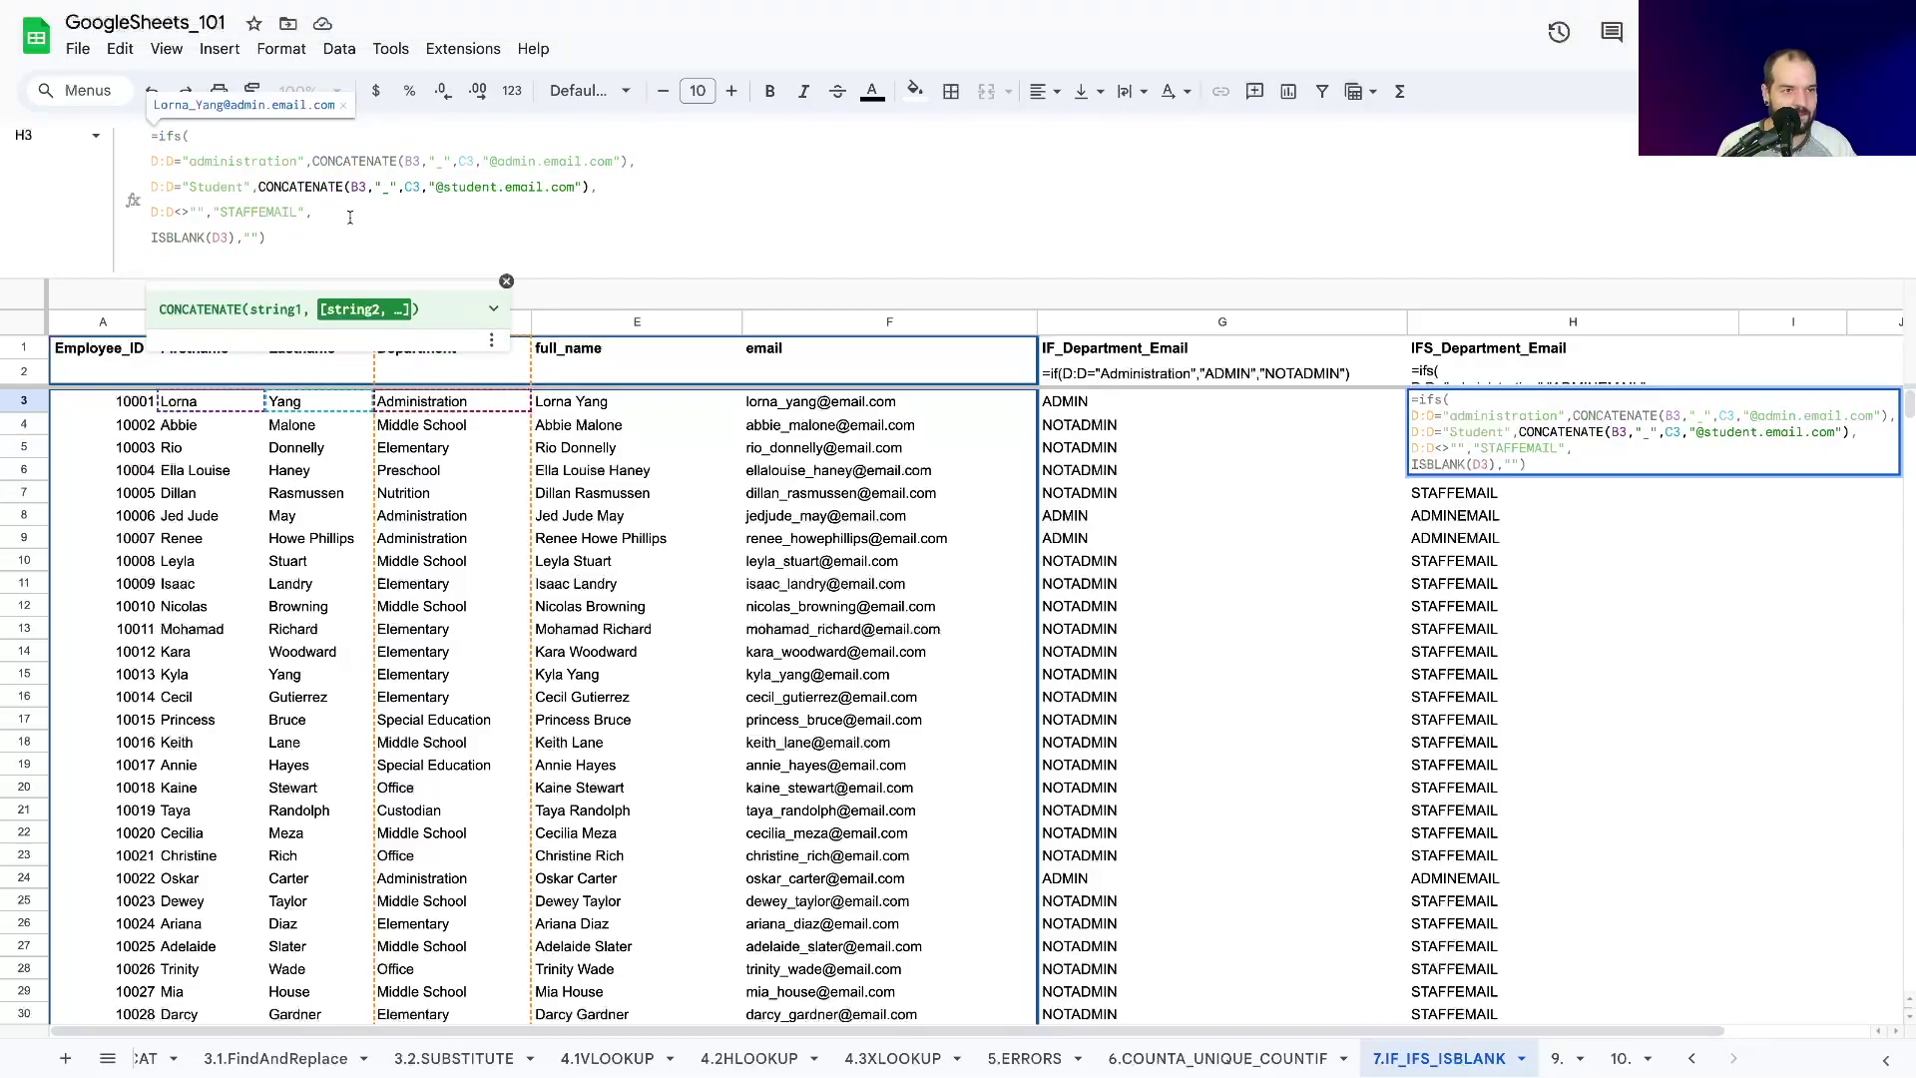
{"action": "left_click", "coordinate": [235, 210]}
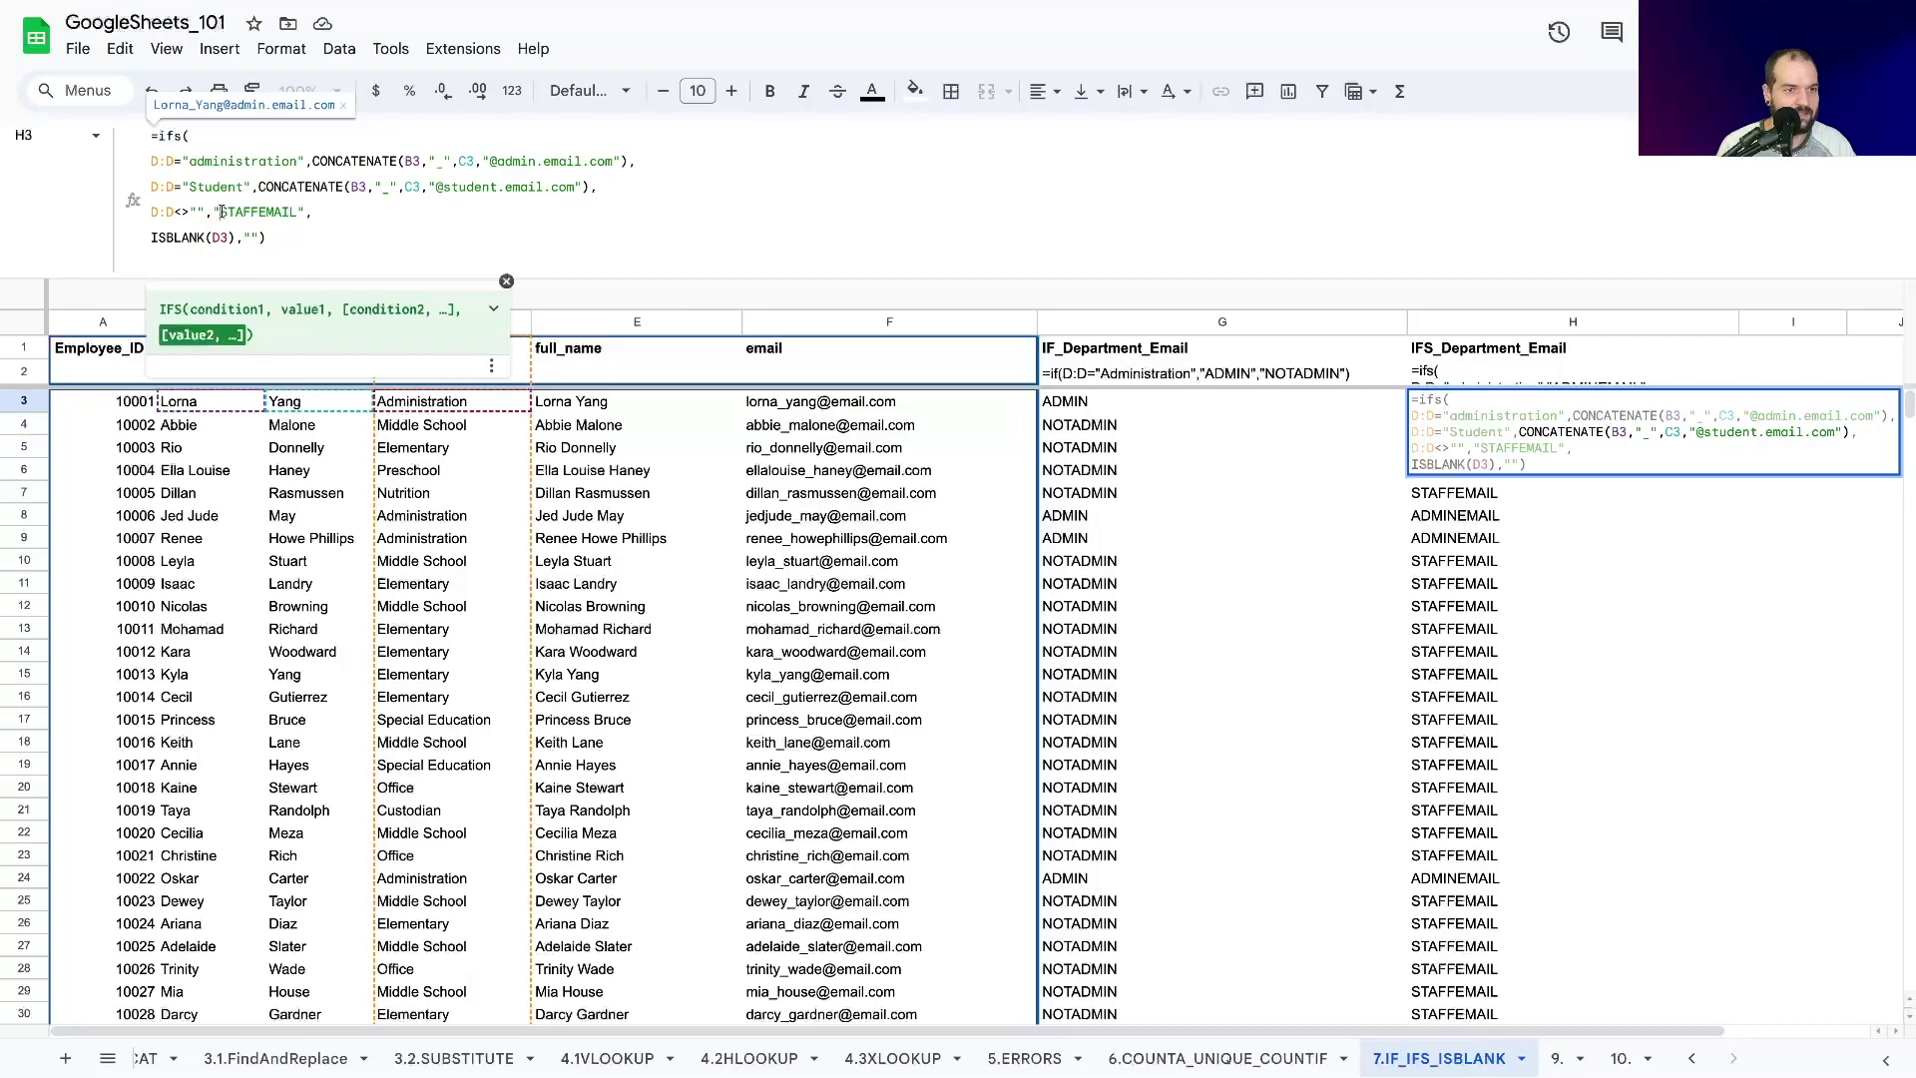
{"action": "left_click_drag", "start_coordinate": [233, 211], "coordinate": [304, 207]}
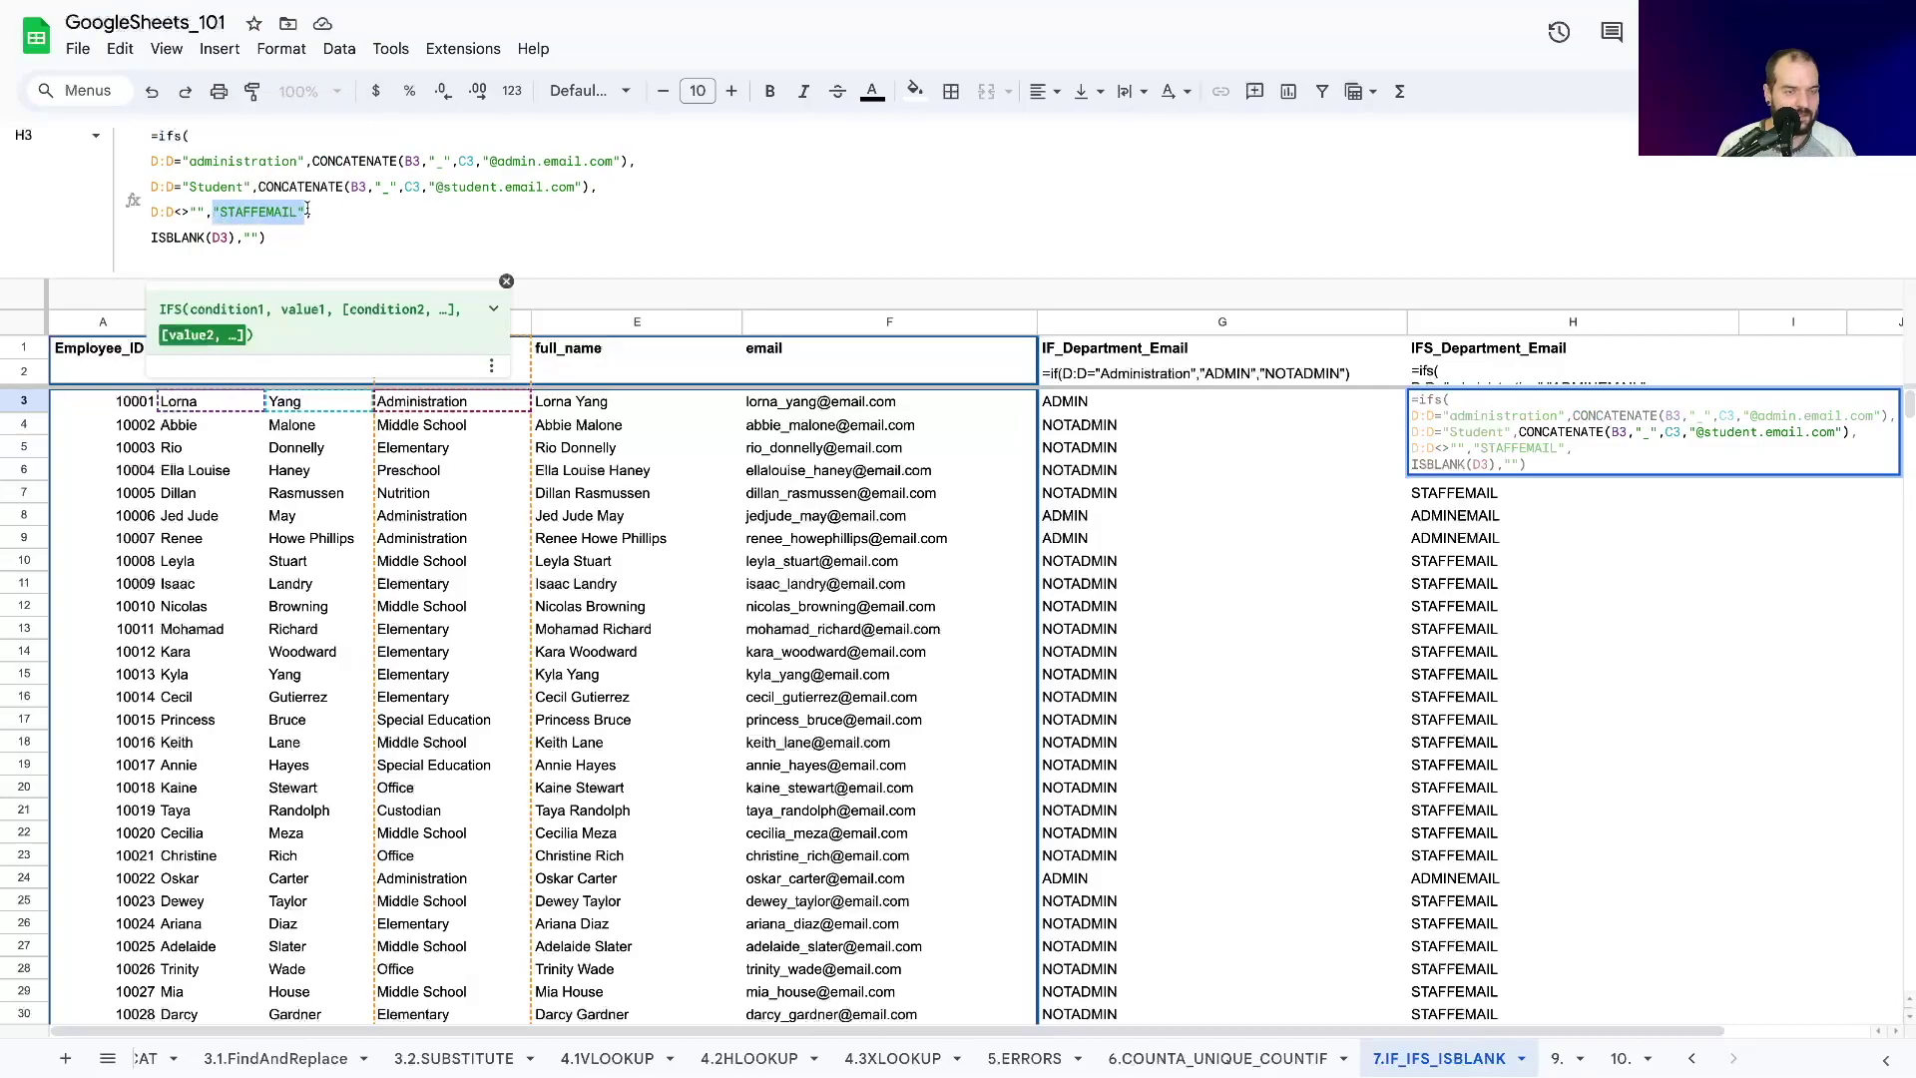
{"action": "type", "text": "CONCATENATE(B3,\"_\",C3,\"@admin.email.com\")"}
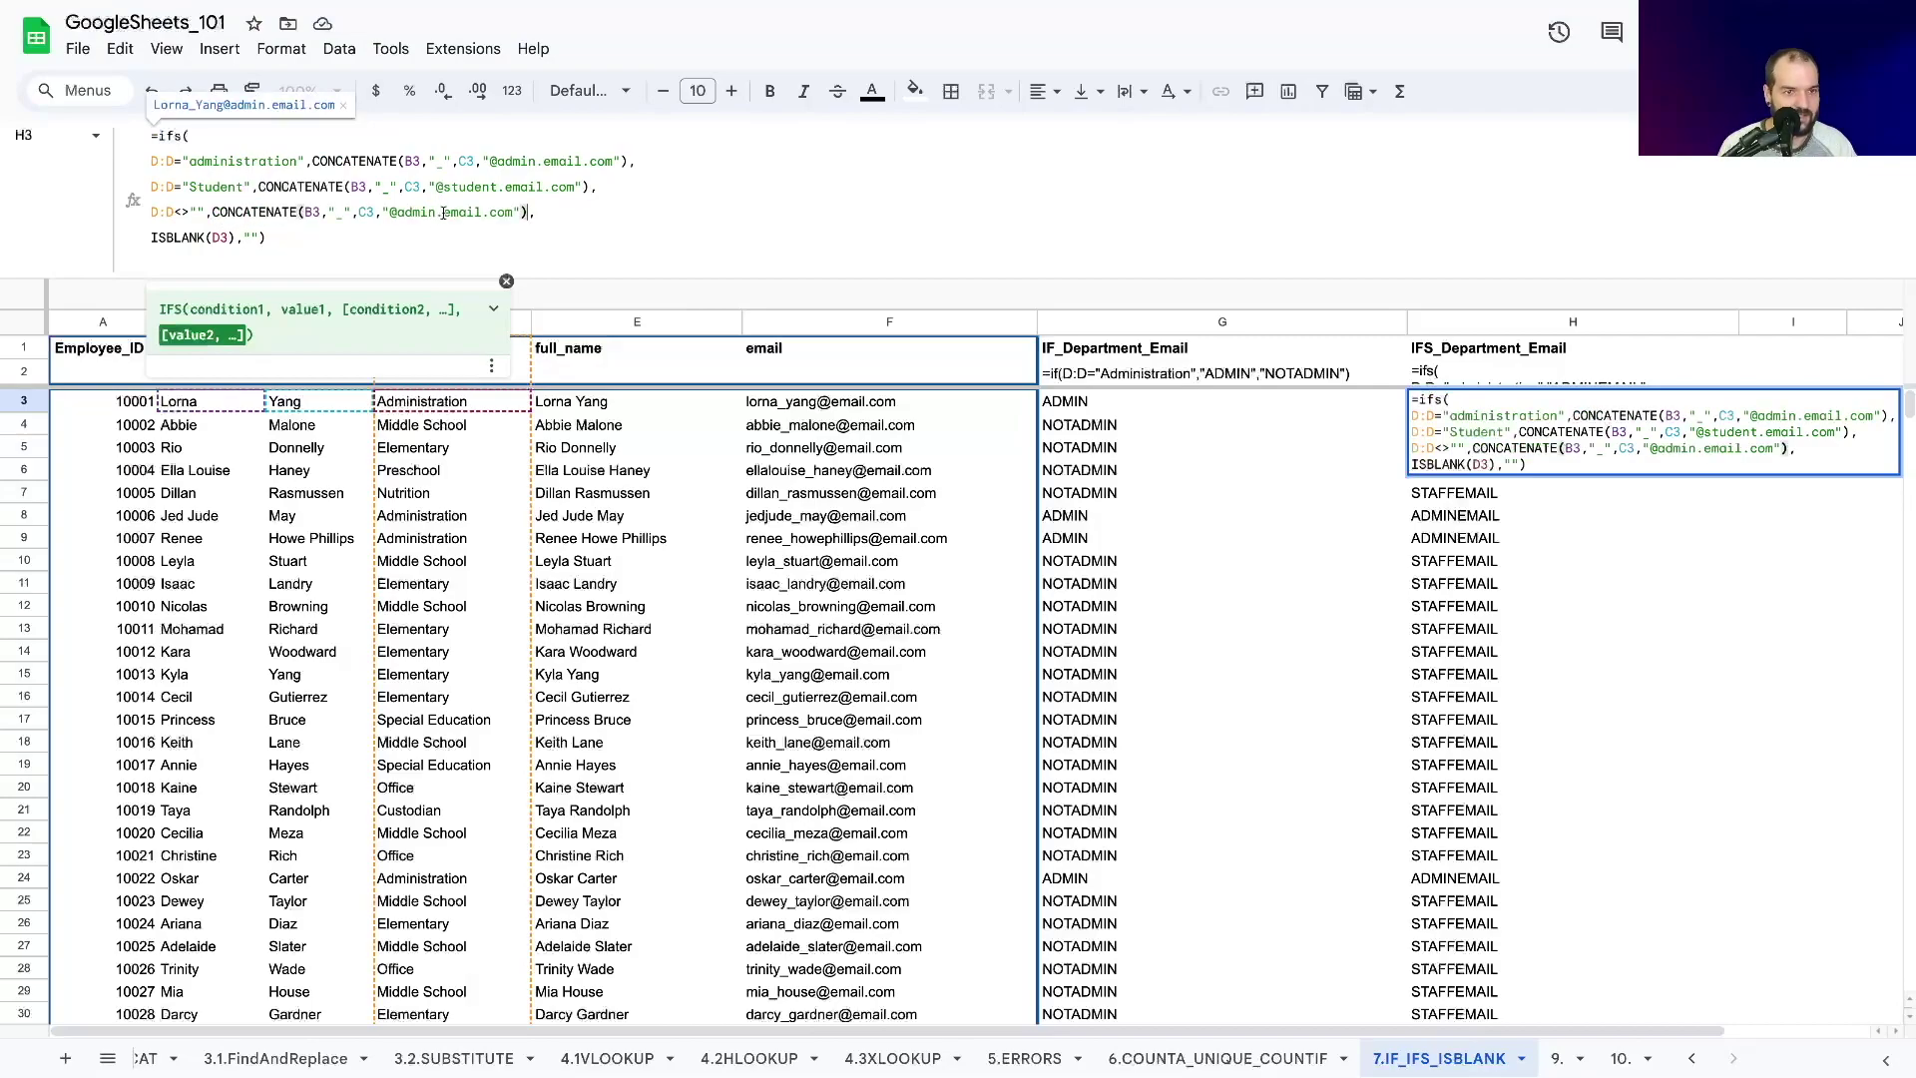
{"action": "left_click_drag", "start_coordinate": [439, 212], "coordinate": [396, 211]}
{"action": "key", "text": "BackSpace"}
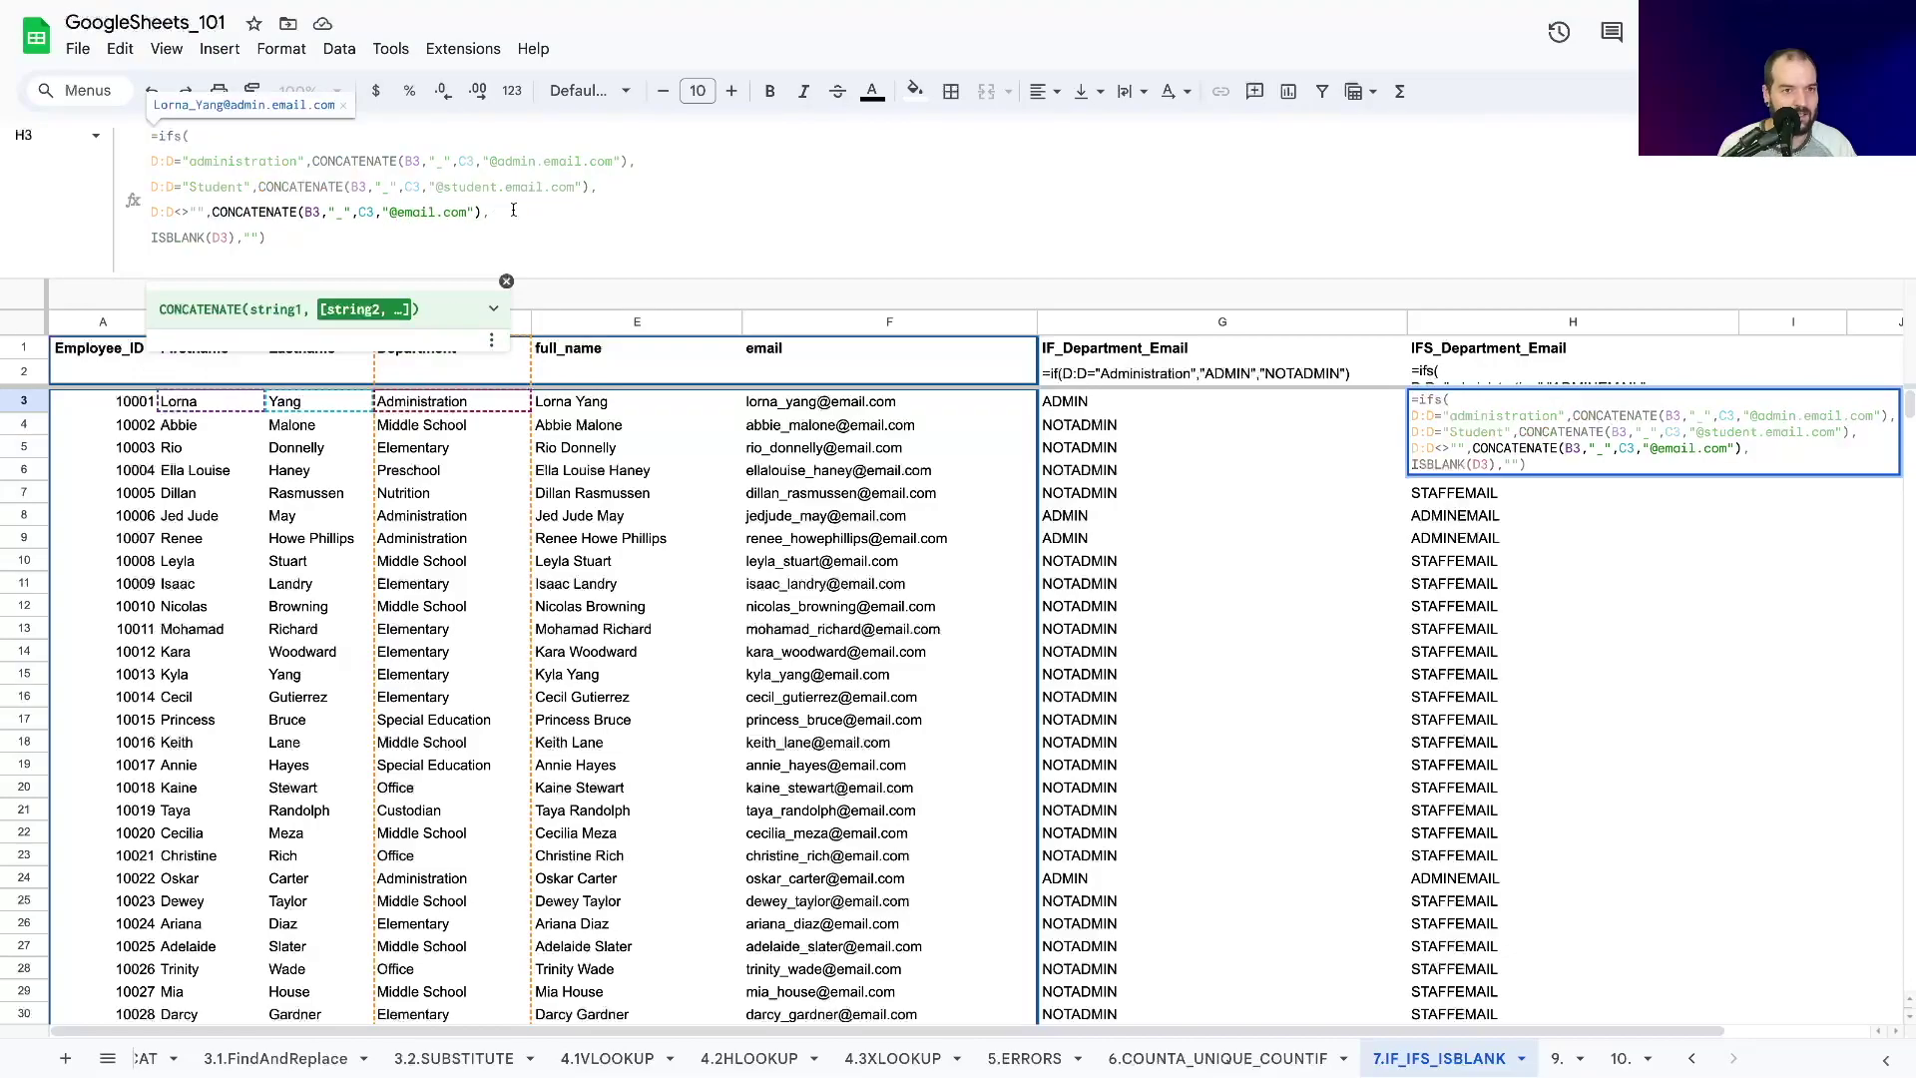
{"action": "key", "text": "Return"}
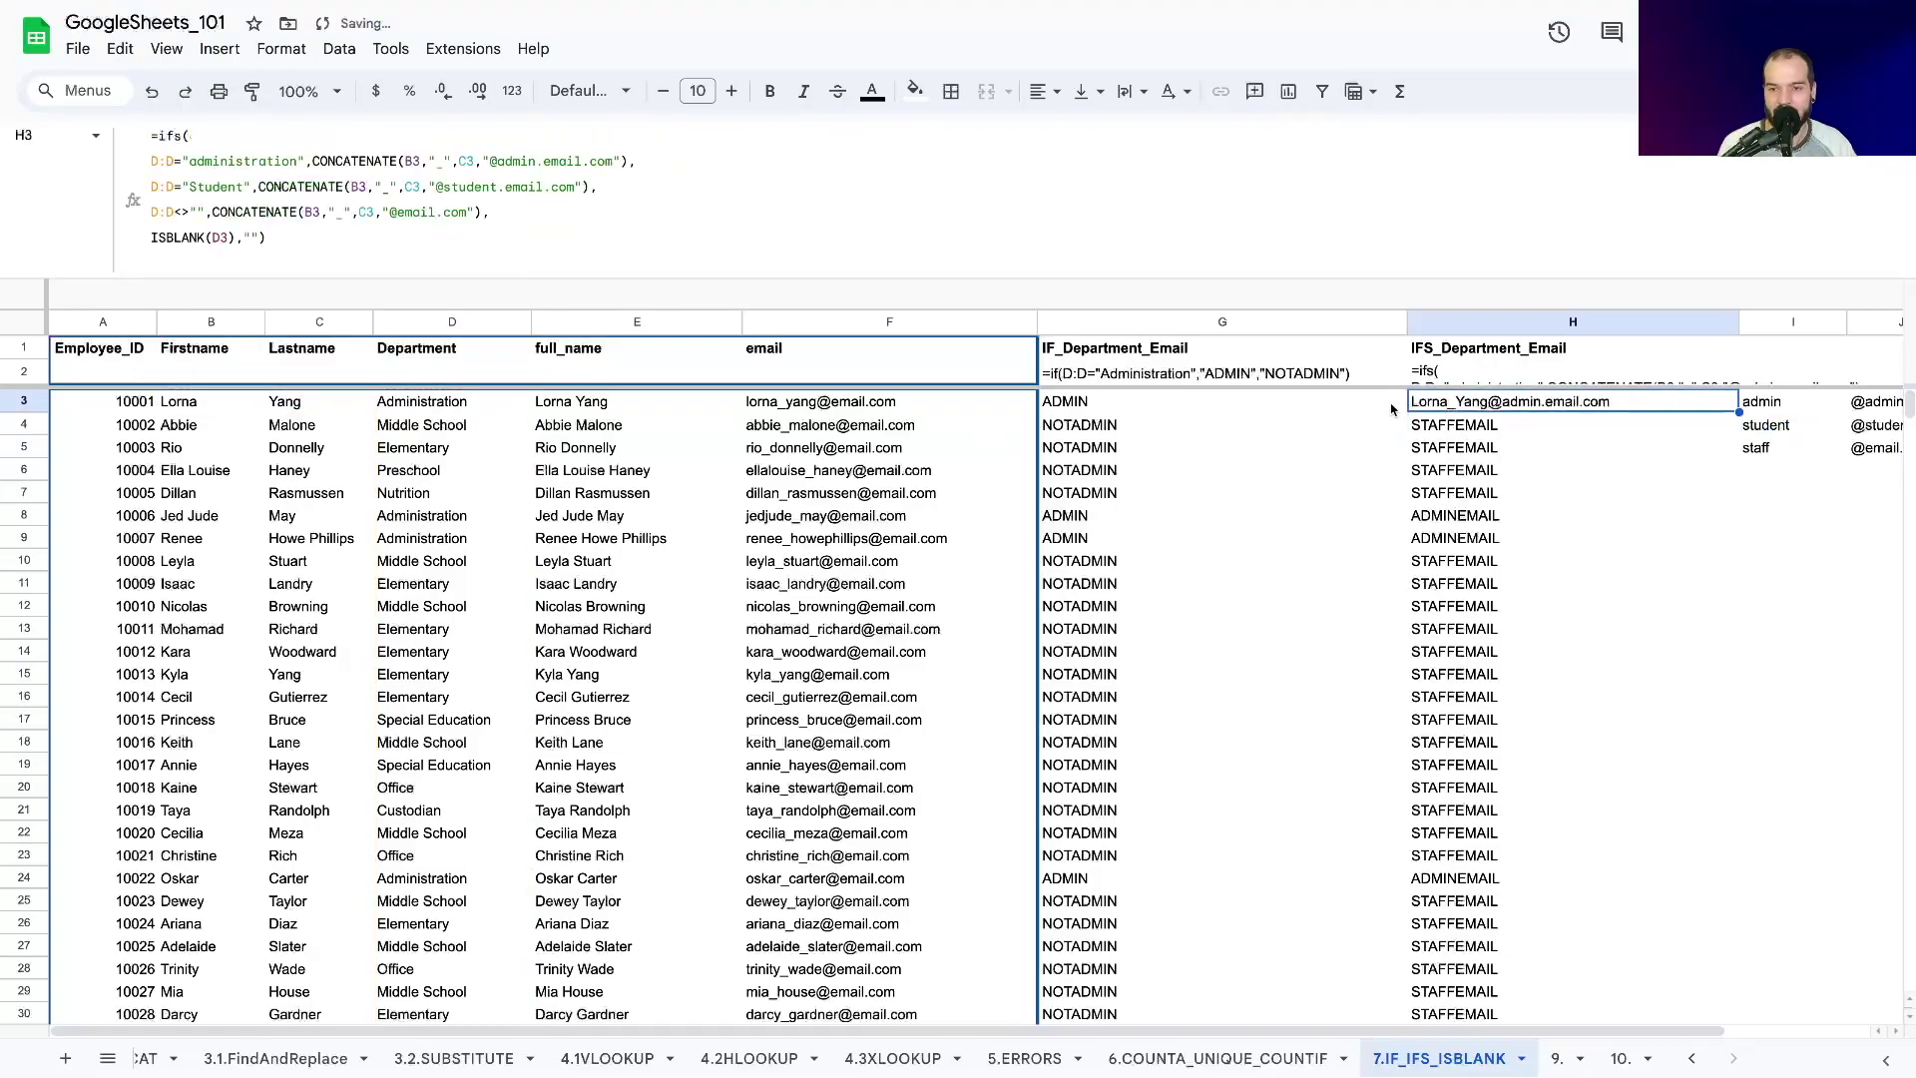
Fill H3's email formula down through row 18, then extend it to row 107.
{"action": "left_click_drag", "start_coordinate": [1738, 410], "coordinate": [1637, 740]}
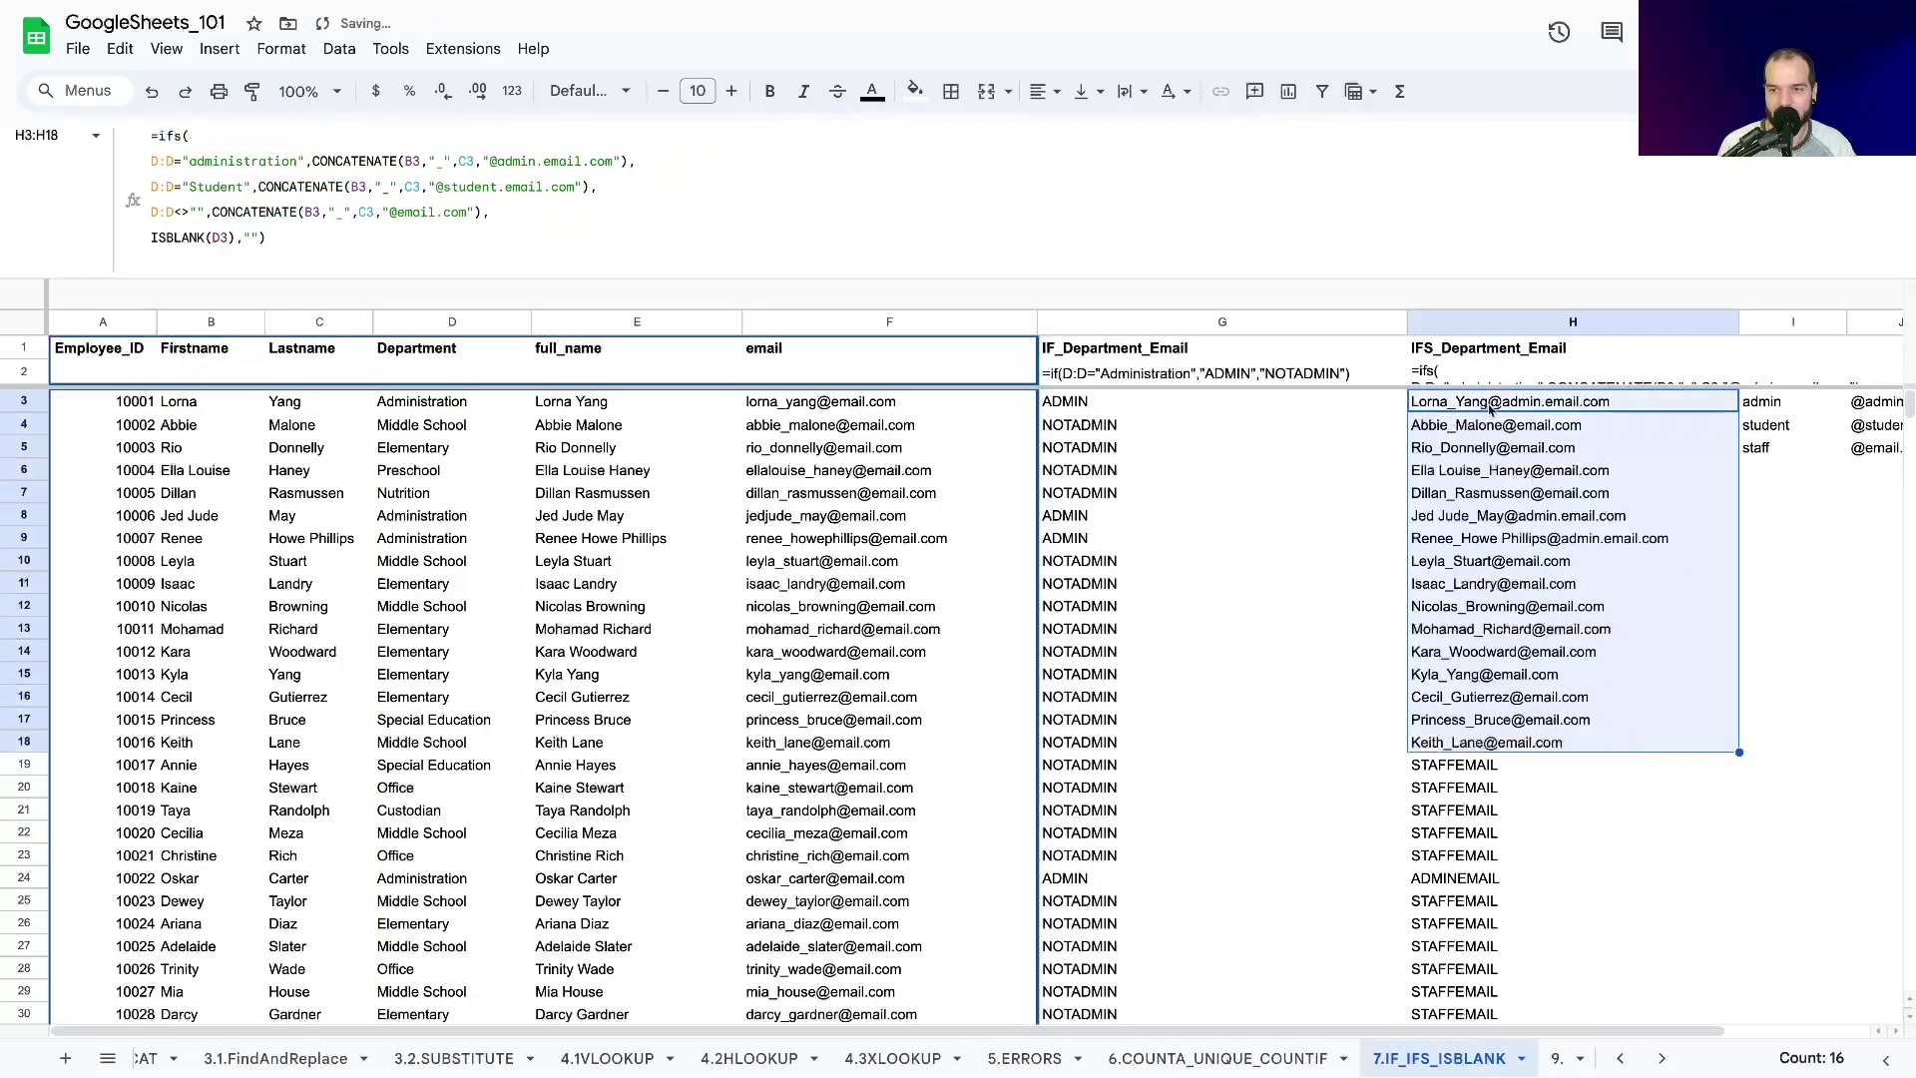
{"action": "left_click", "coordinate": [1489, 408]}
{"action": "left_click", "coordinate": [1525, 545]}
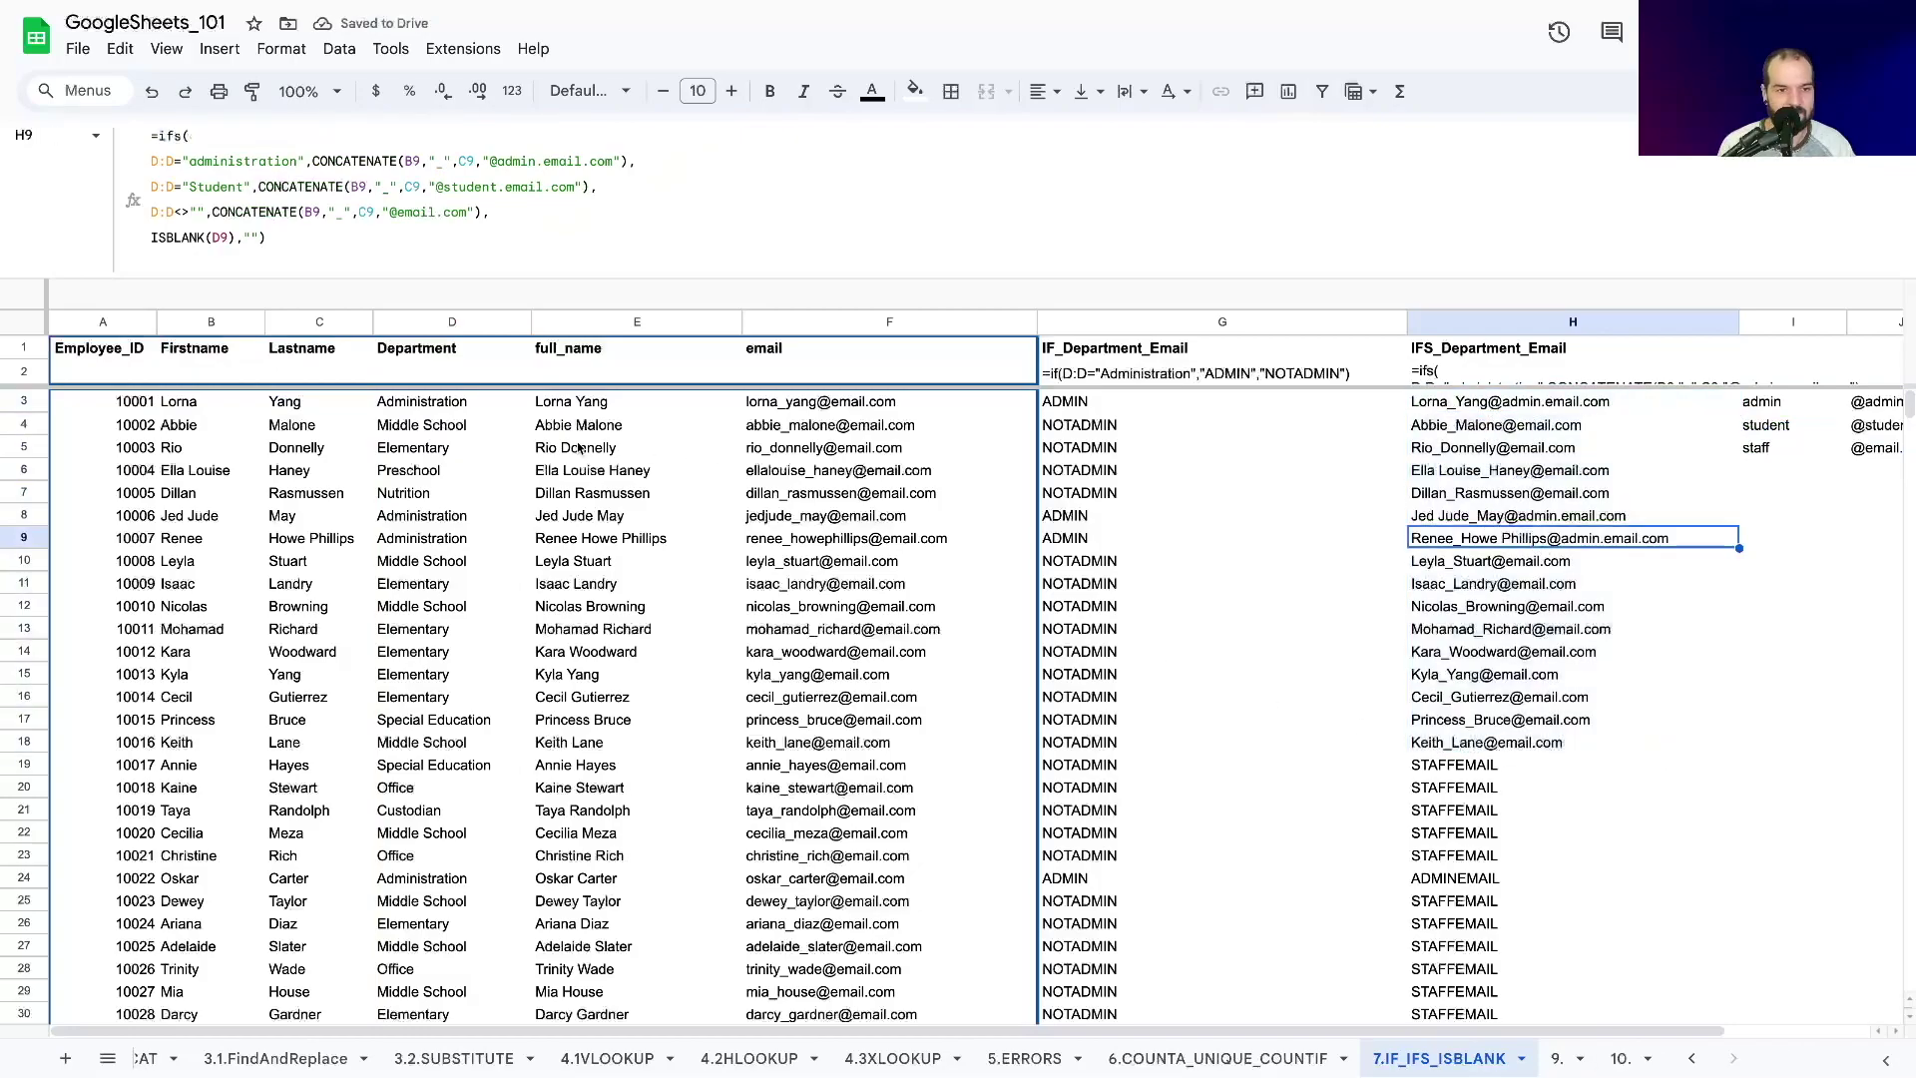
{"action": "left_click", "coordinate": [1489, 743]}
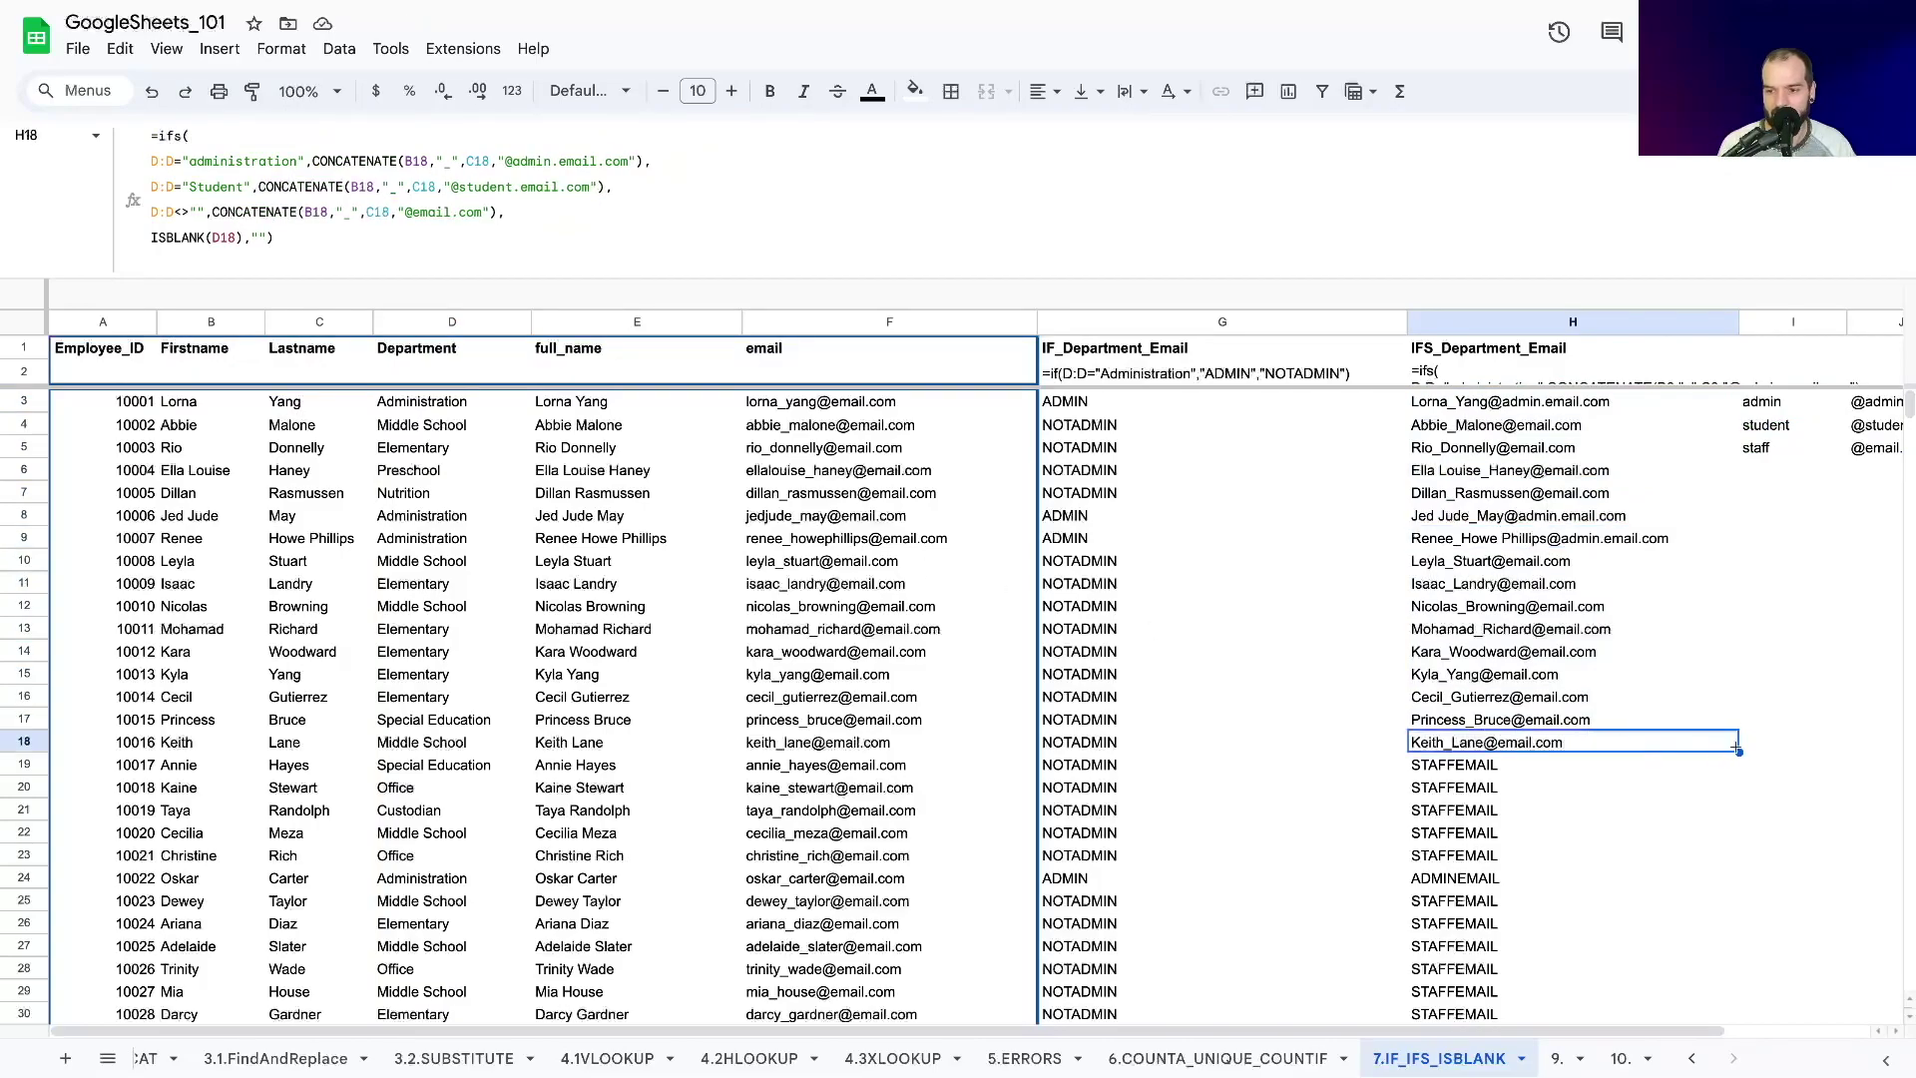
{"action": "left_click_drag", "start_coordinate": [1737, 748], "coordinate": [1488, 674]}
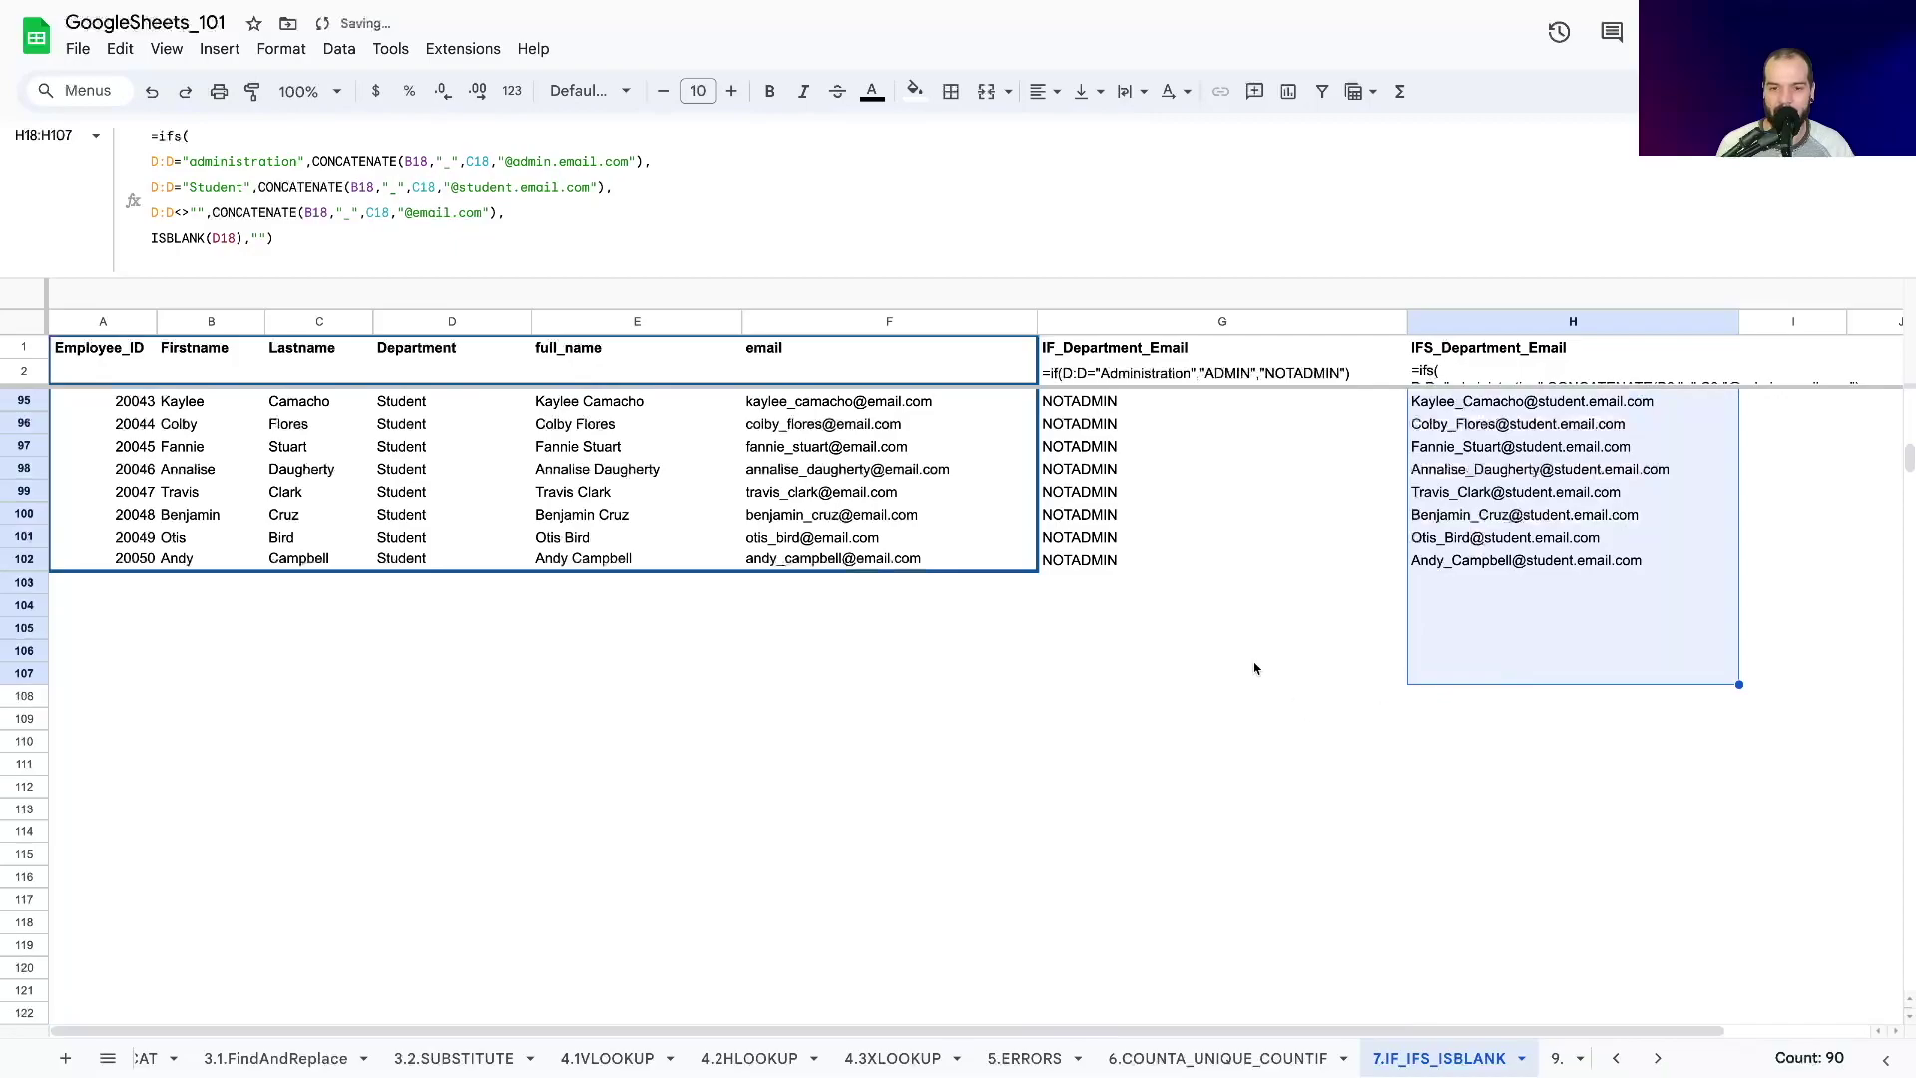
Check the generated emails in H95 and H9, then reselect H3.
{"action": "scroll", "coordinate": [1255, 667], "scroll_direction": "up", "scroll_amount": 3}
{"action": "left_click", "coordinate": [1507, 627]}
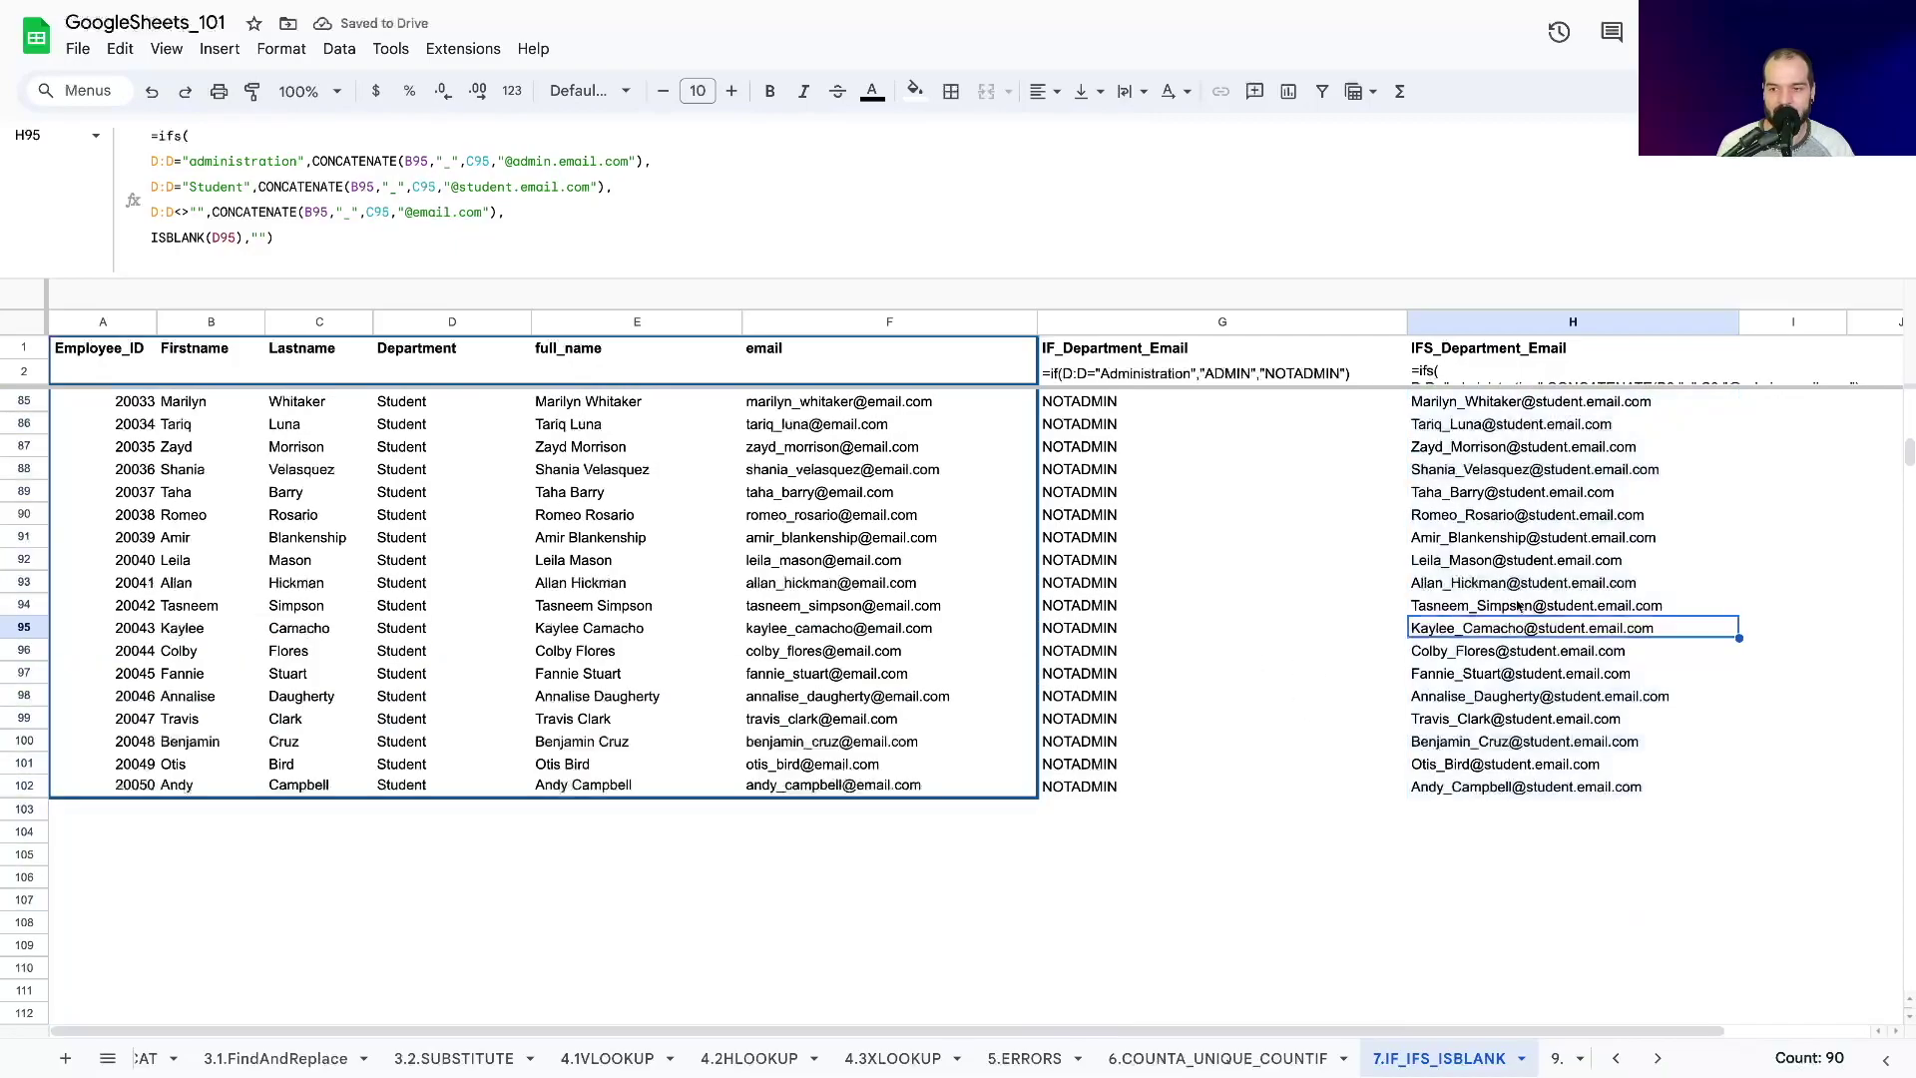
{"action": "scroll", "coordinate": [1510, 609], "scroll_direction": "up", "scroll_amount": 20}
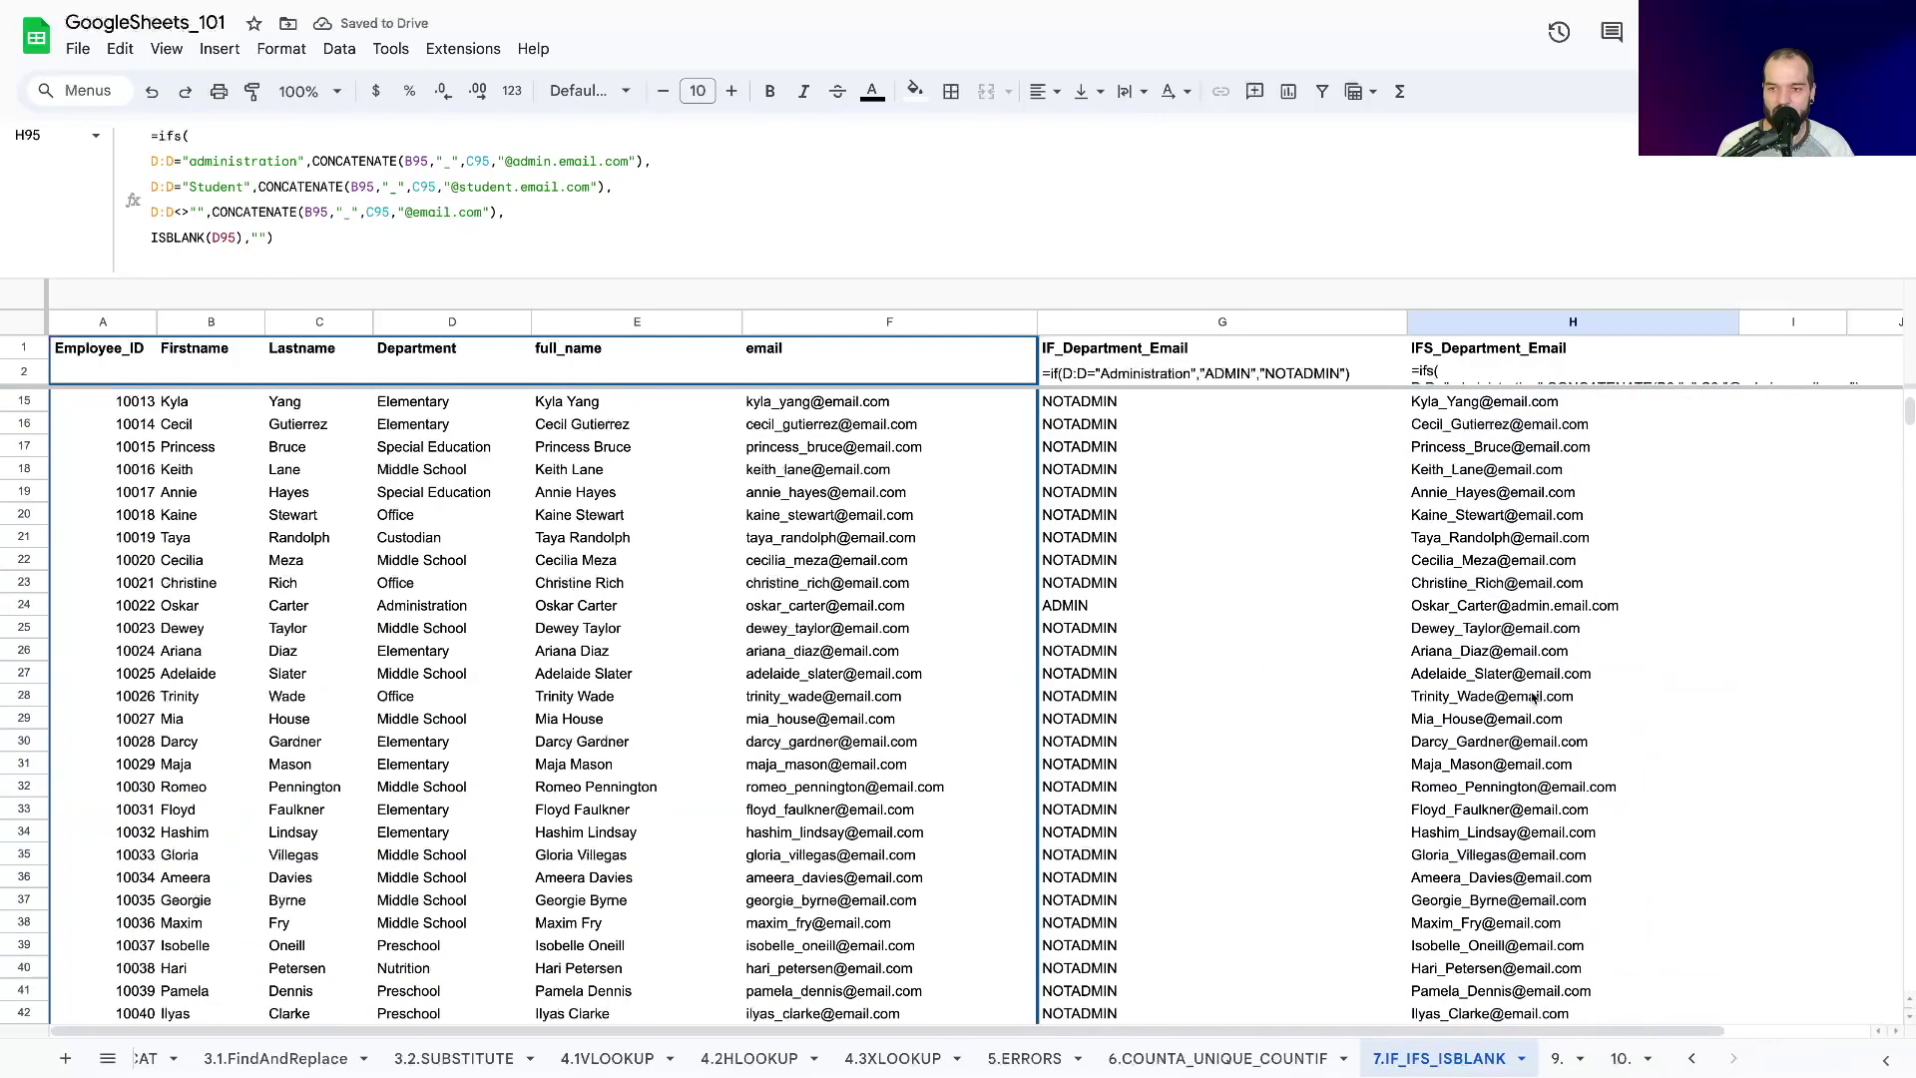
{"action": "scroll", "coordinate": [1527, 649], "scroll_direction": "up", "scroll_amount": 4}
{"action": "left_click", "coordinate": [1483, 404]}
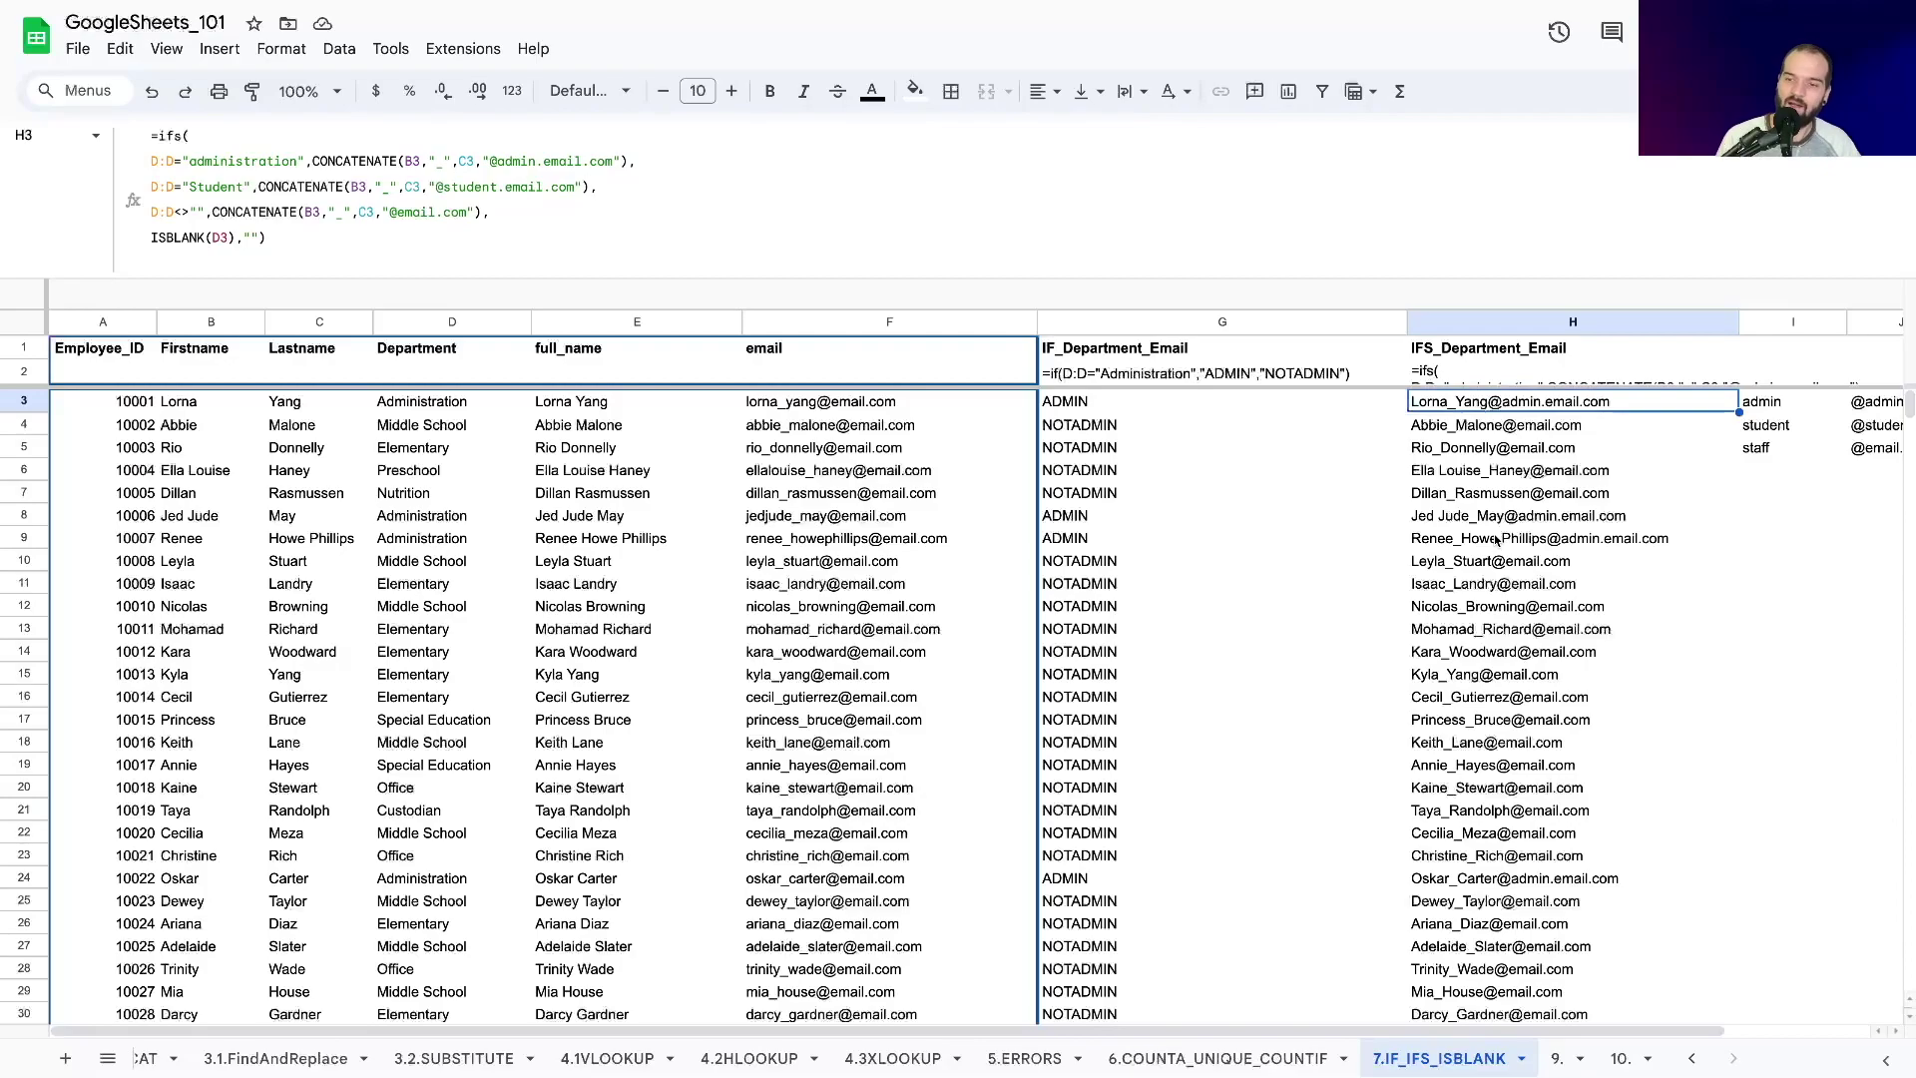
{"action": "left_click", "coordinate": [1468, 546]}
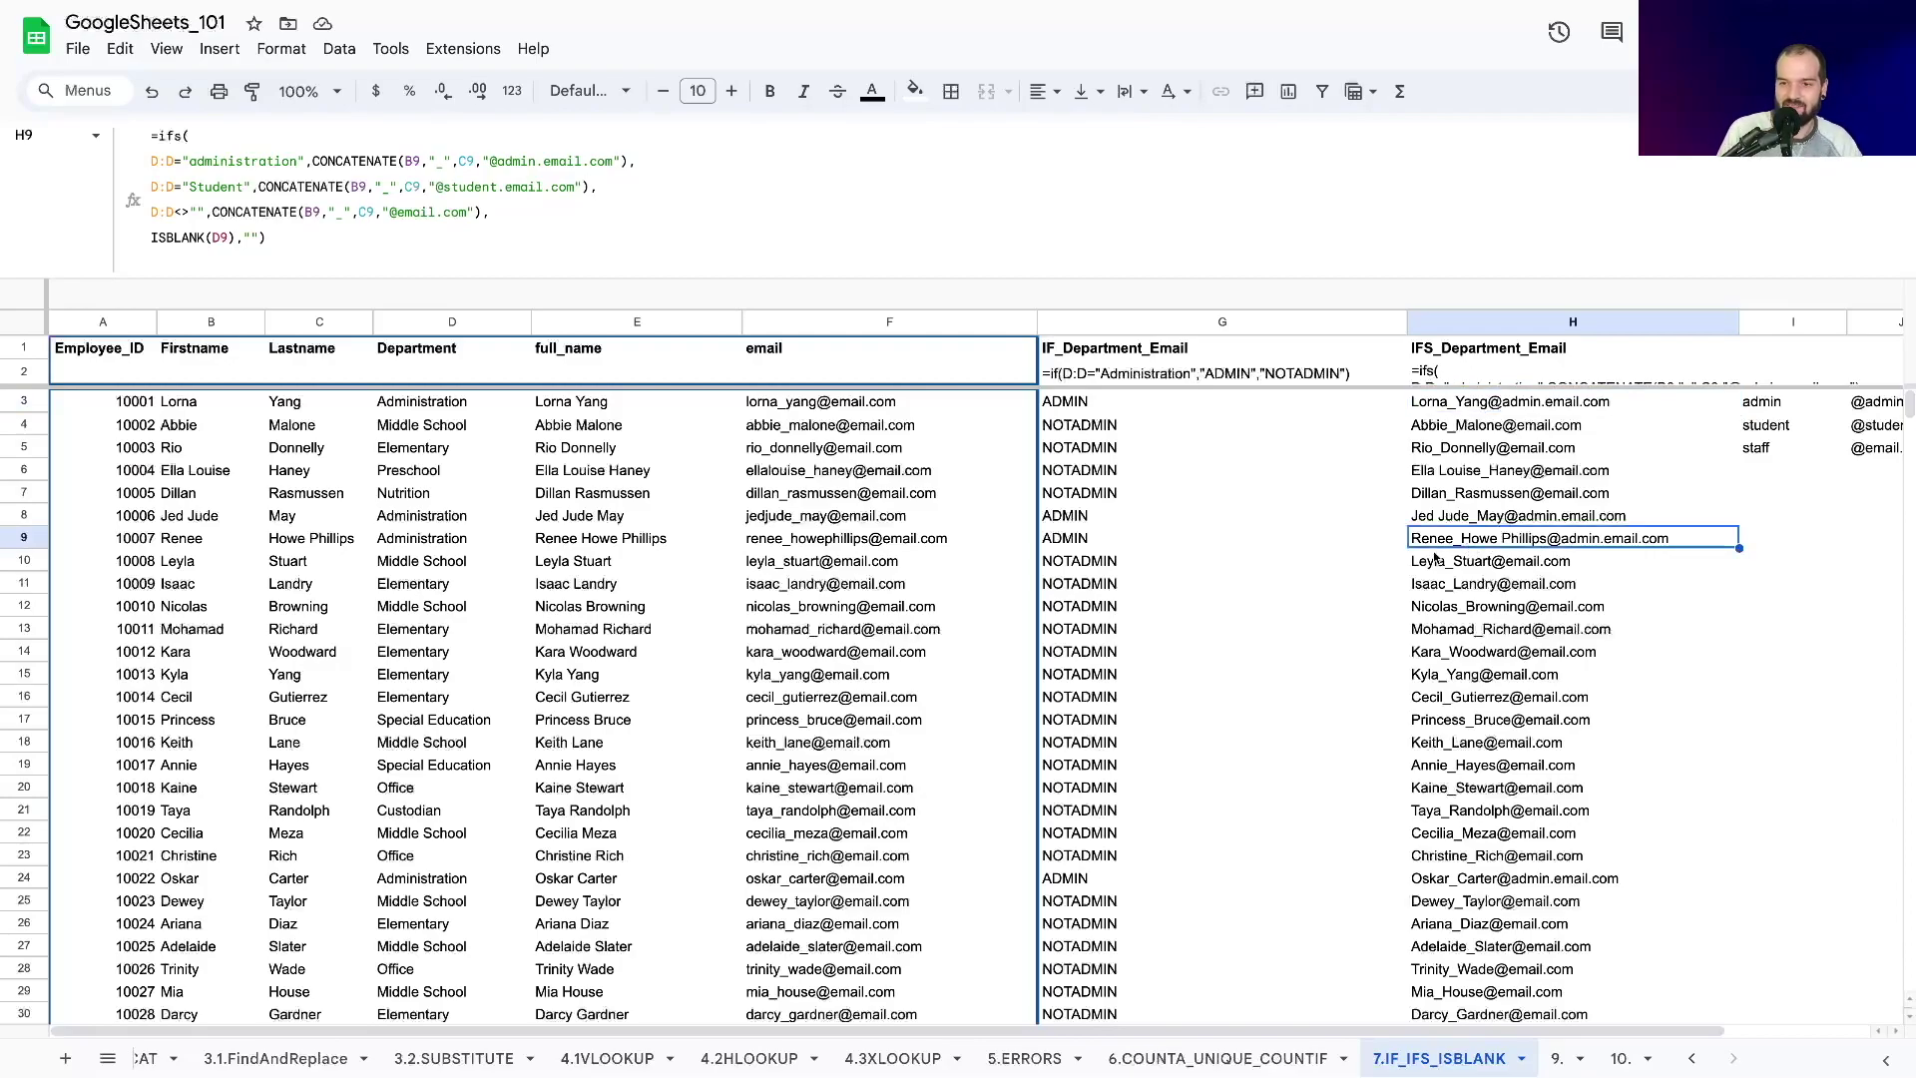
{"action": "left_click", "coordinate": [1446, 404]}
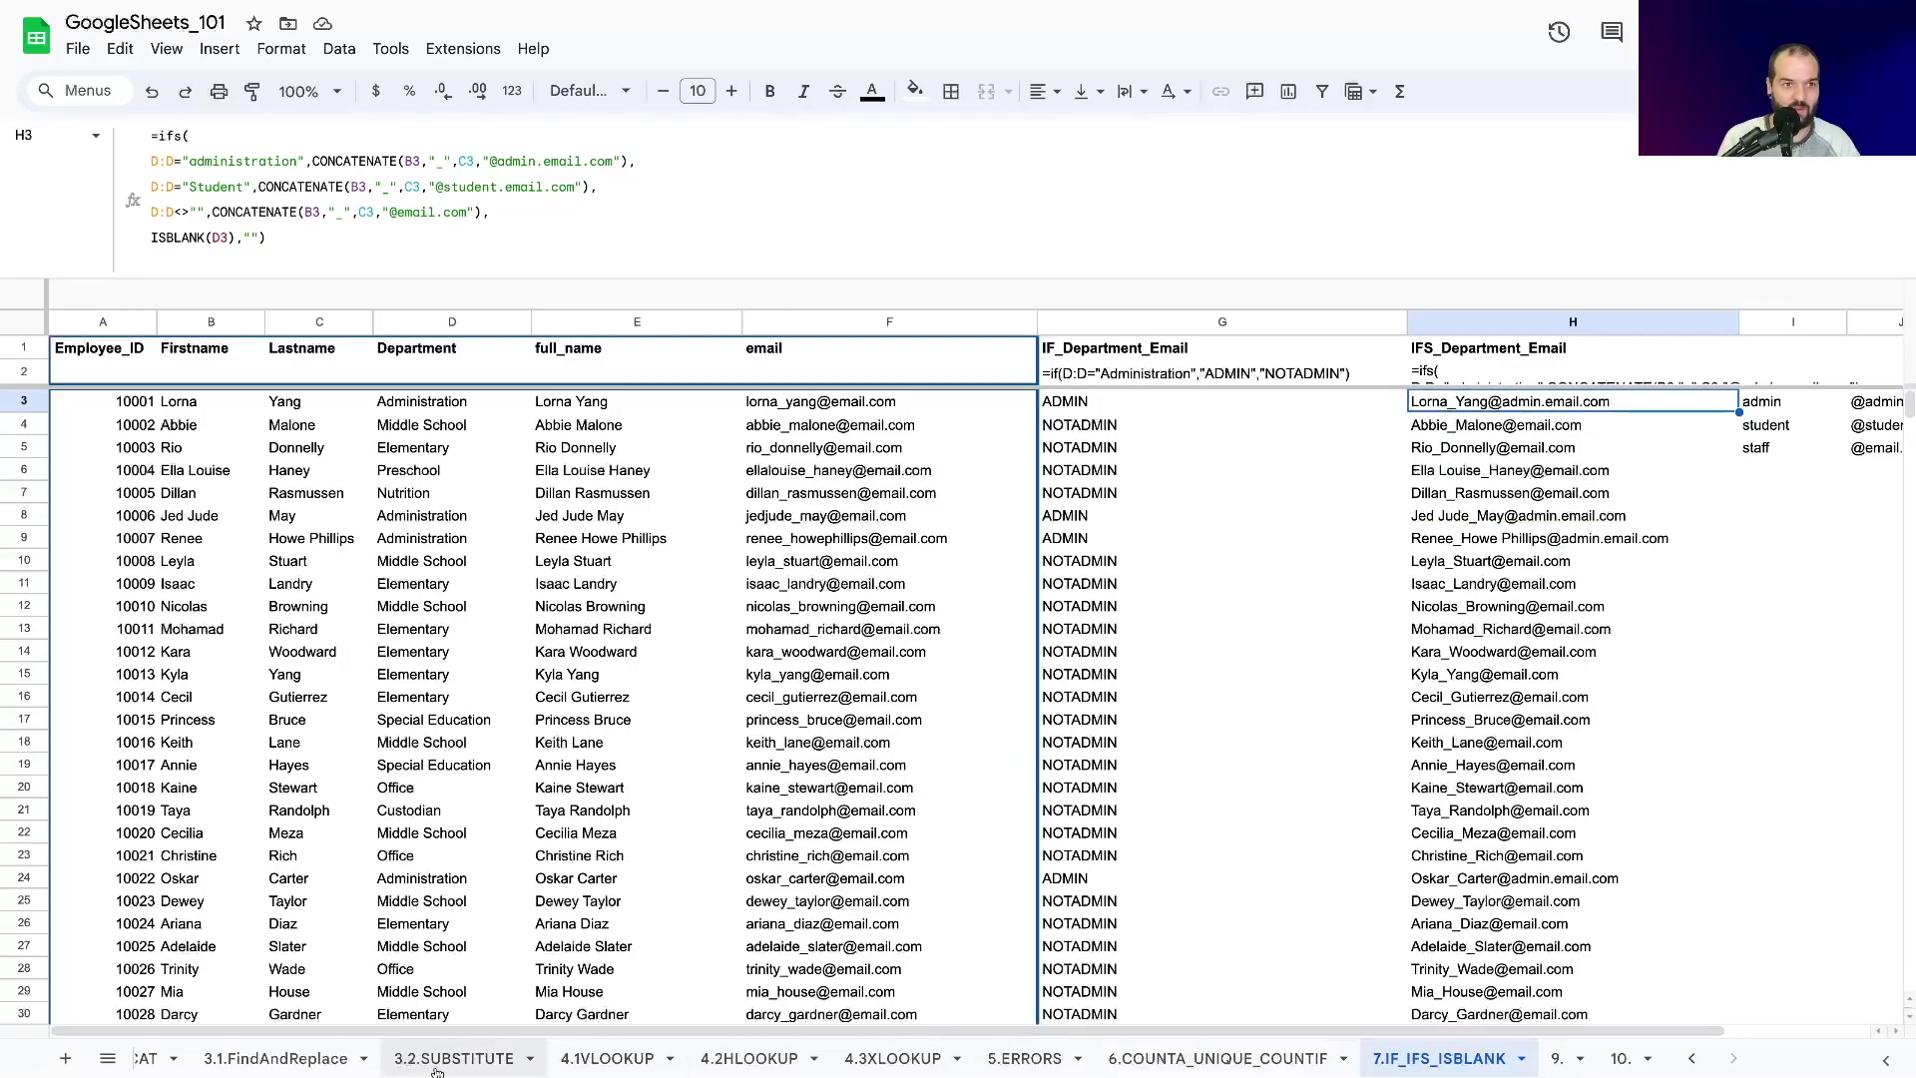
Wrap the admin CONCATENATE in SUBSTITUTE(...," ","") to strip spaces.
{"action": "left_click", "coordinate": [313, 163]}
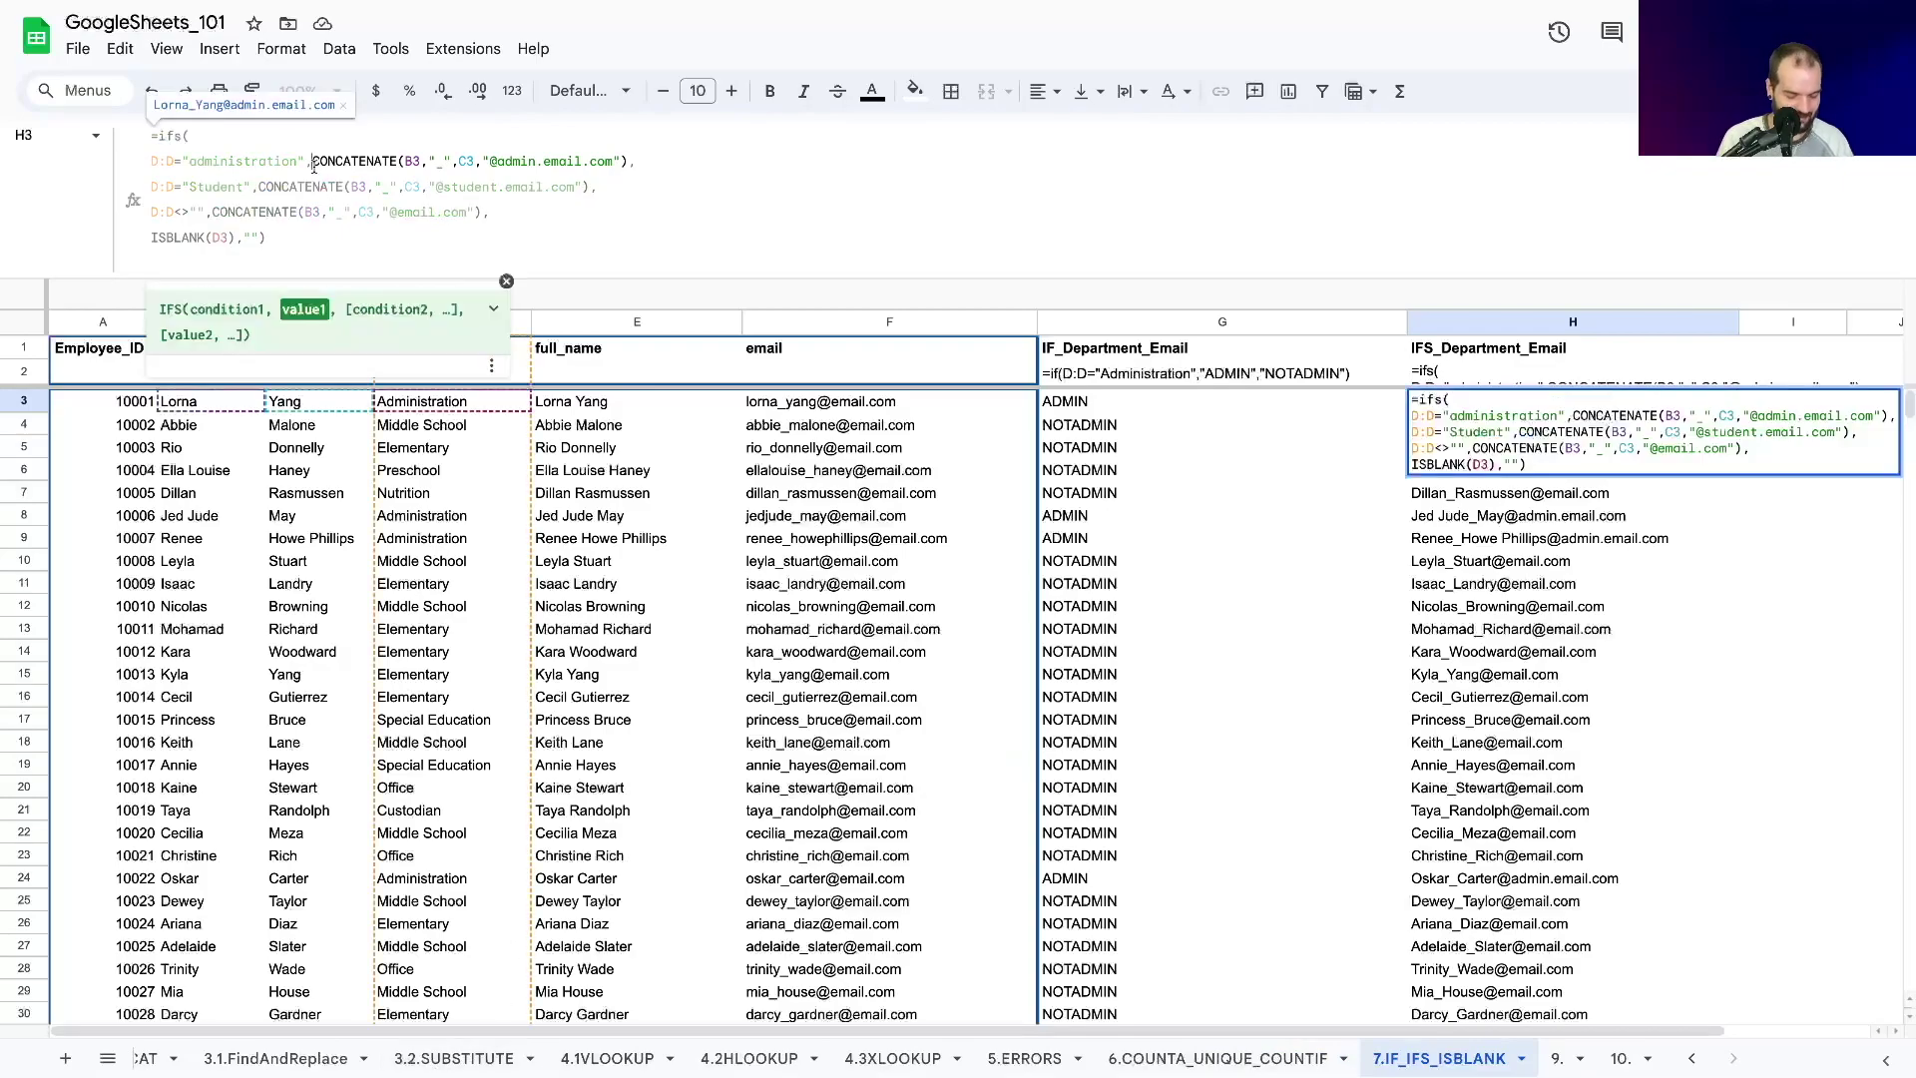
{"action": "type", "text": "SUBSTITUT"}
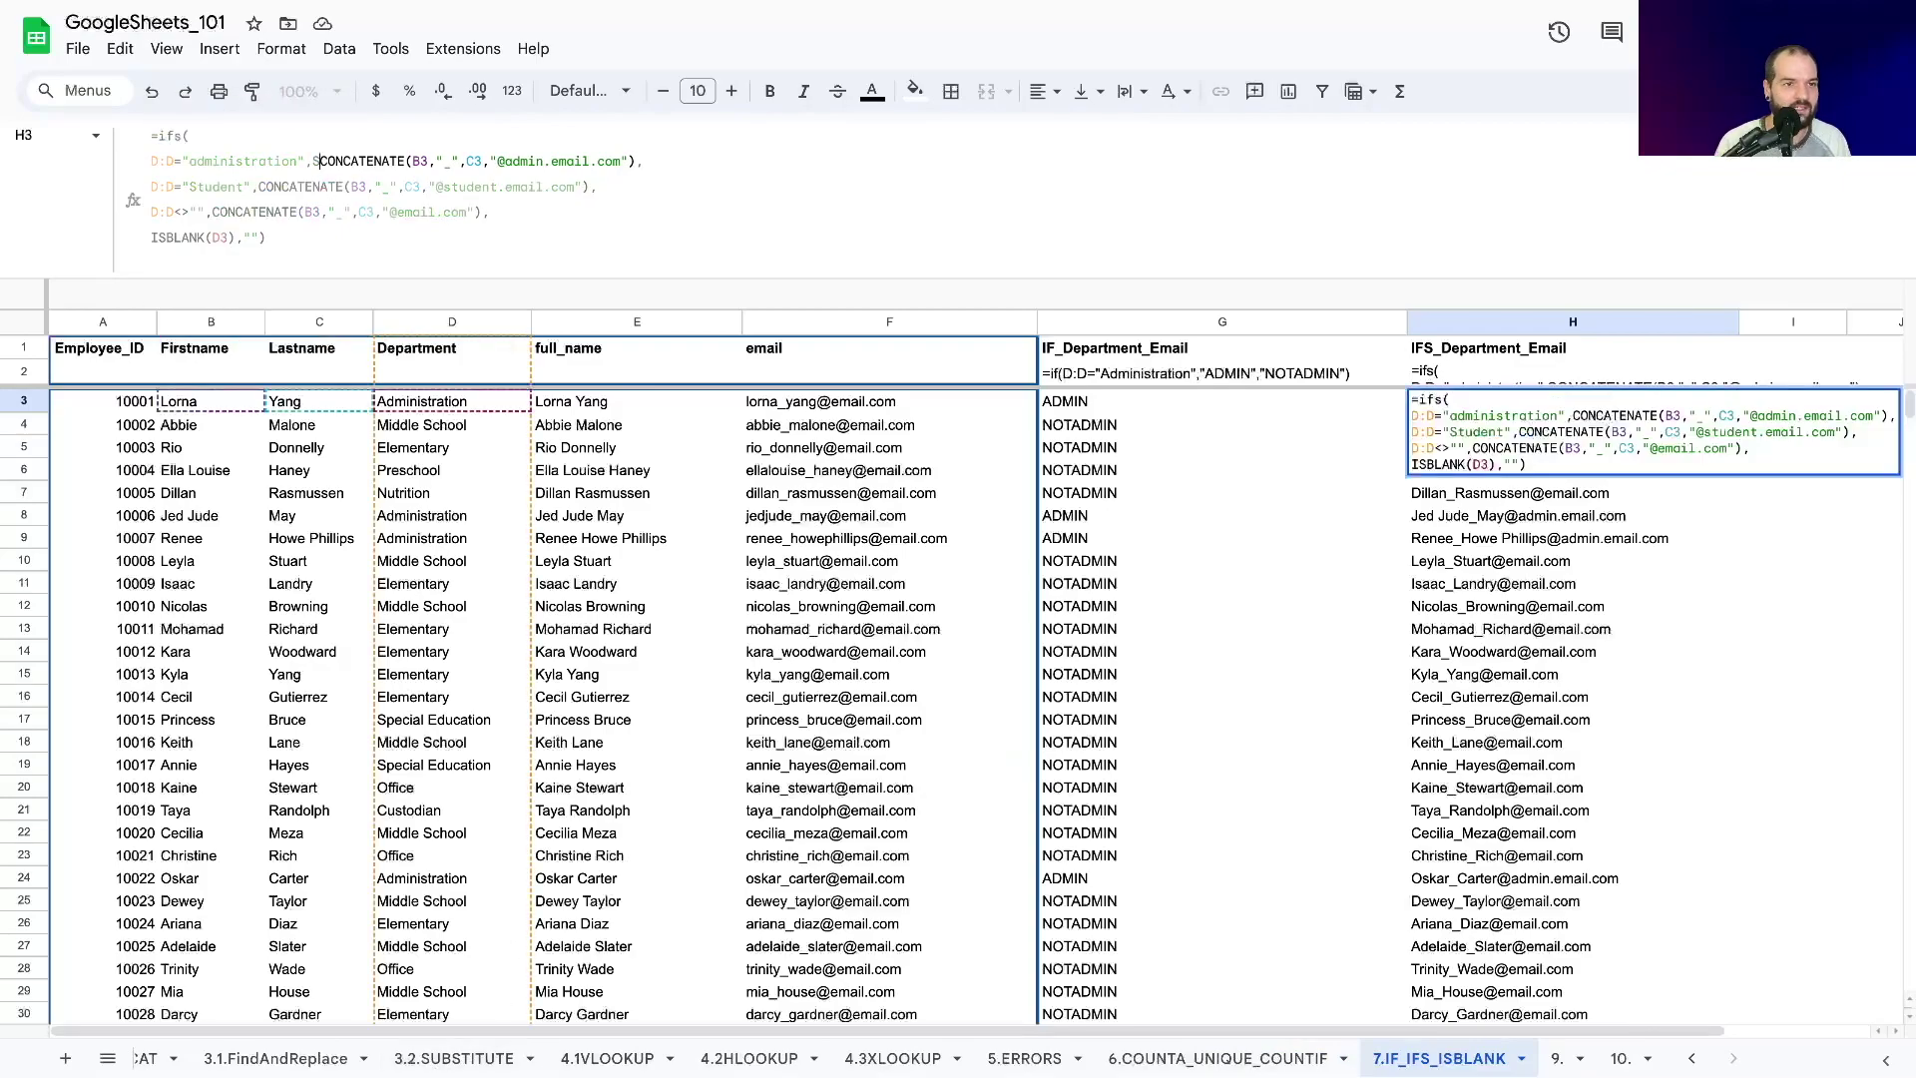
{"action": "type", "text": "E("}
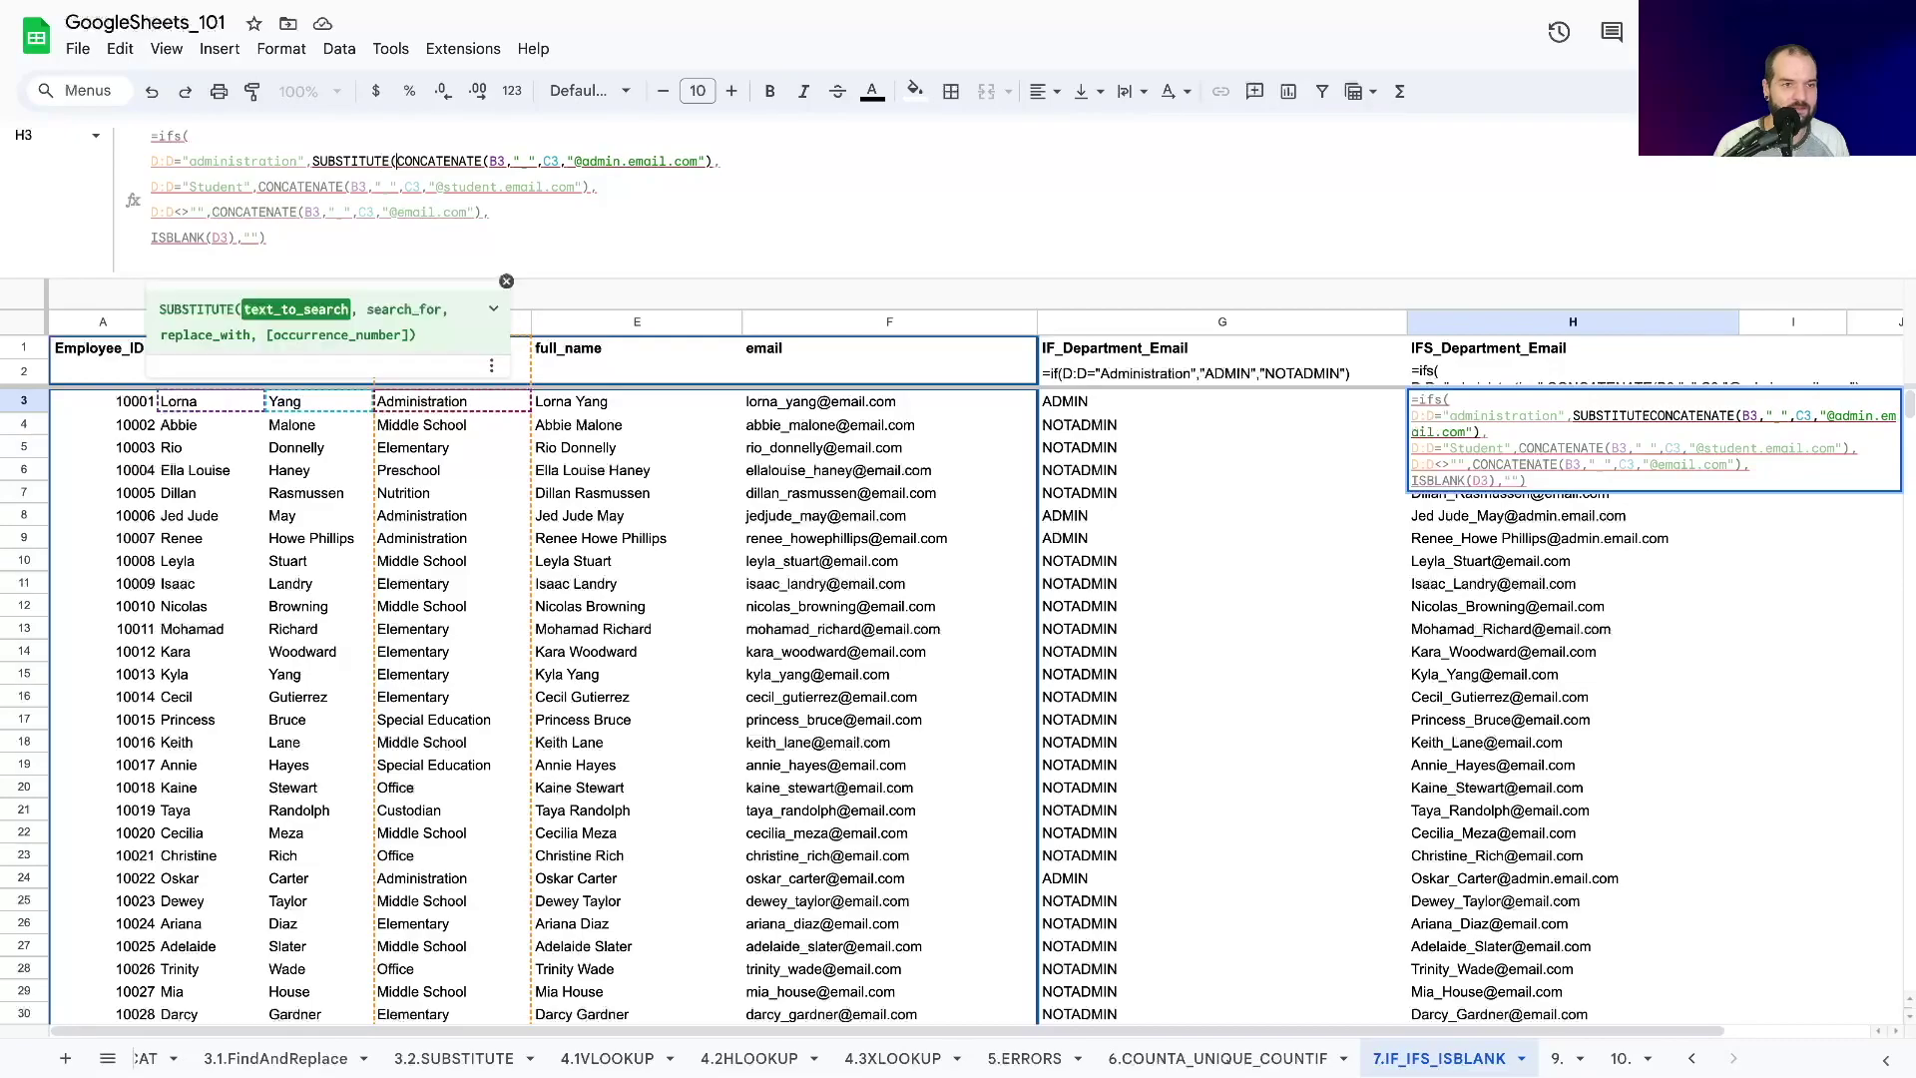
{"action": "left_click", "coordinate": [711, 160]}
{"action": "type", "text": ","}
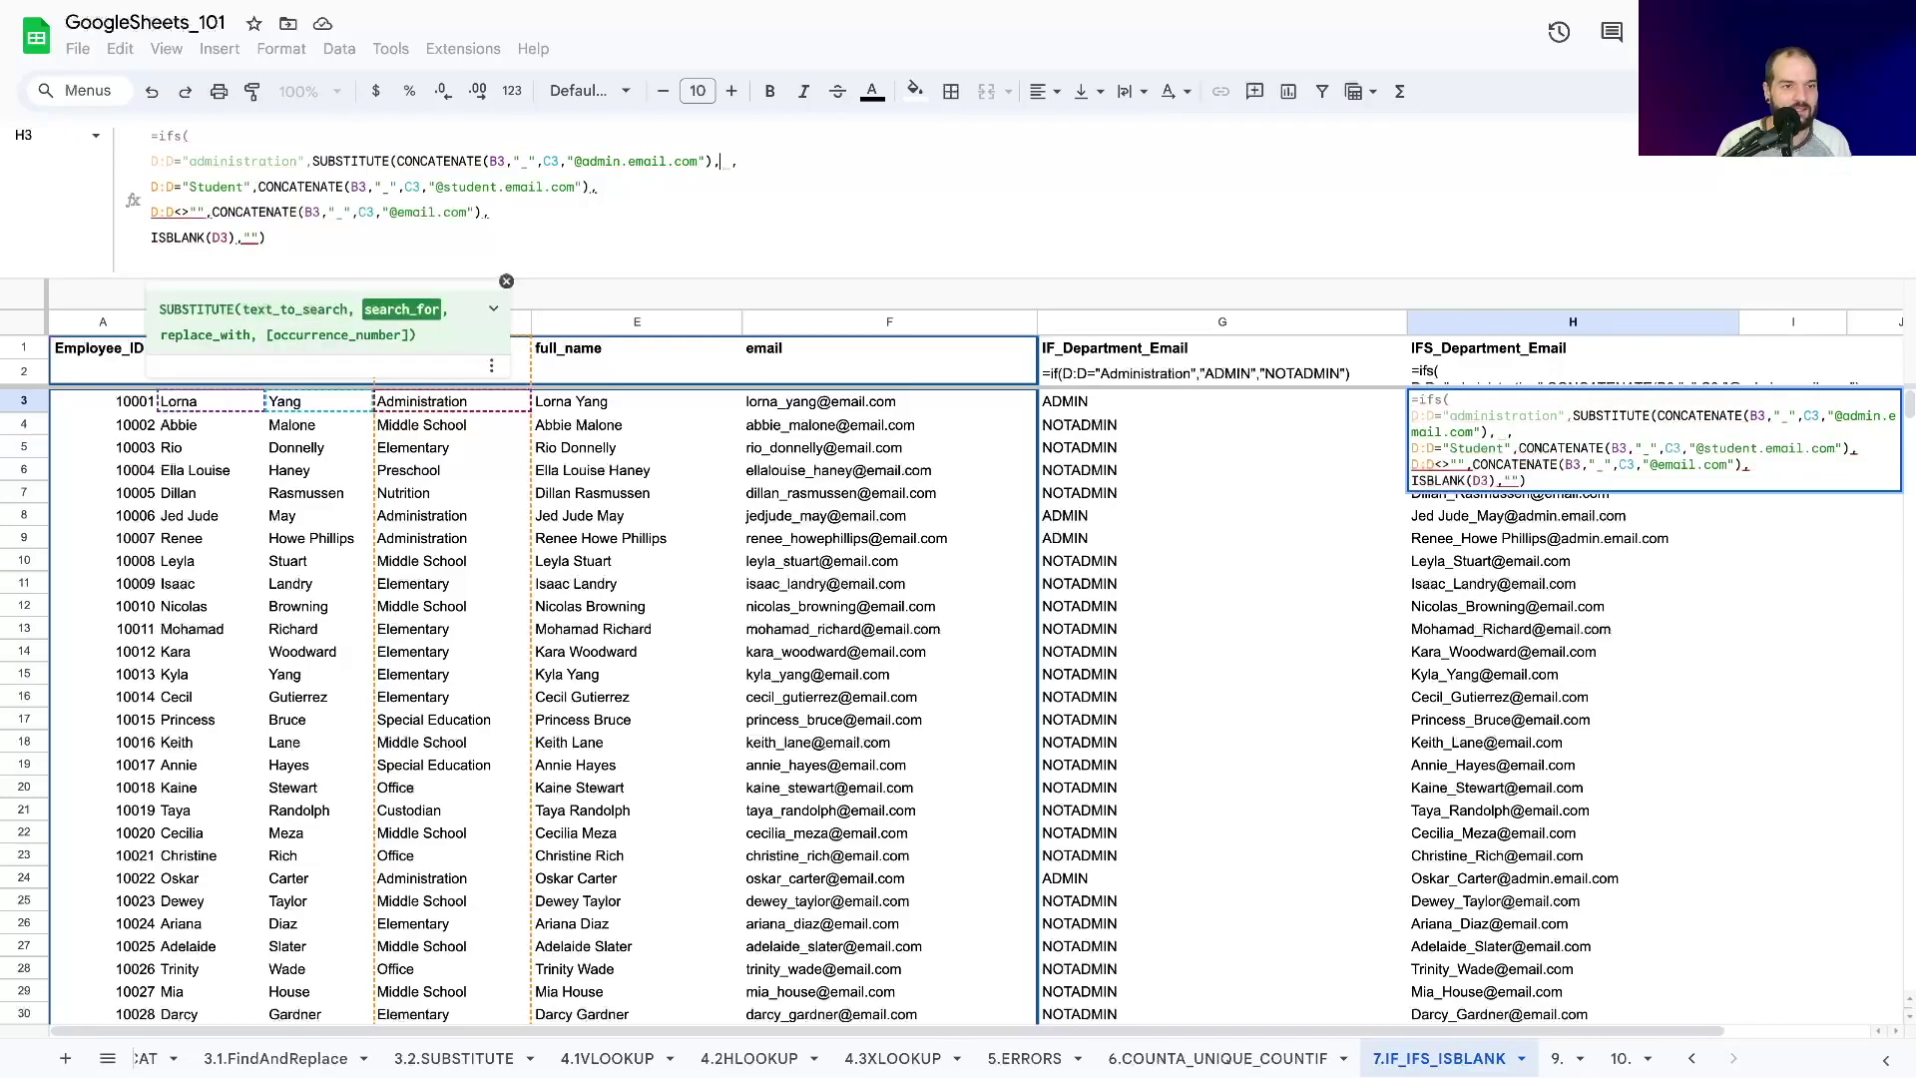
{"action": "type", "text": "\""}
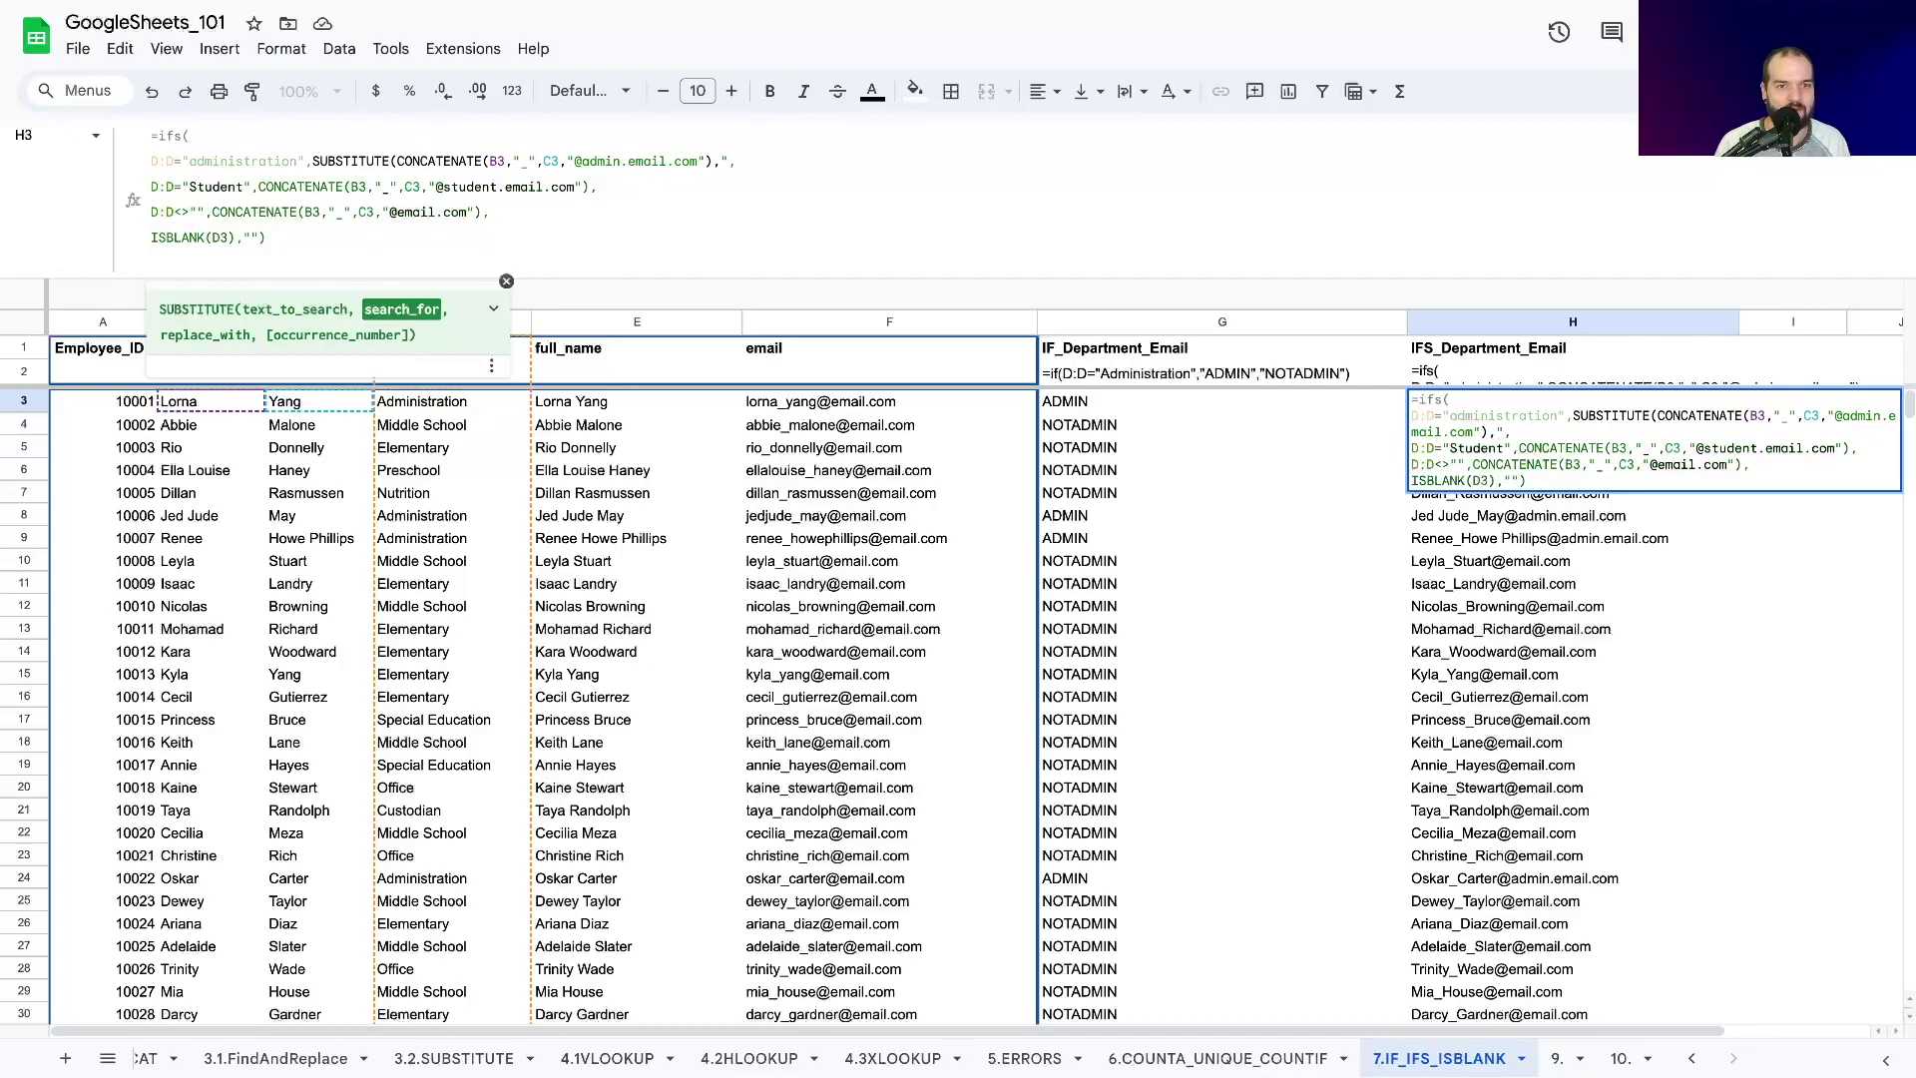
{"action": "type", "text": " \","}
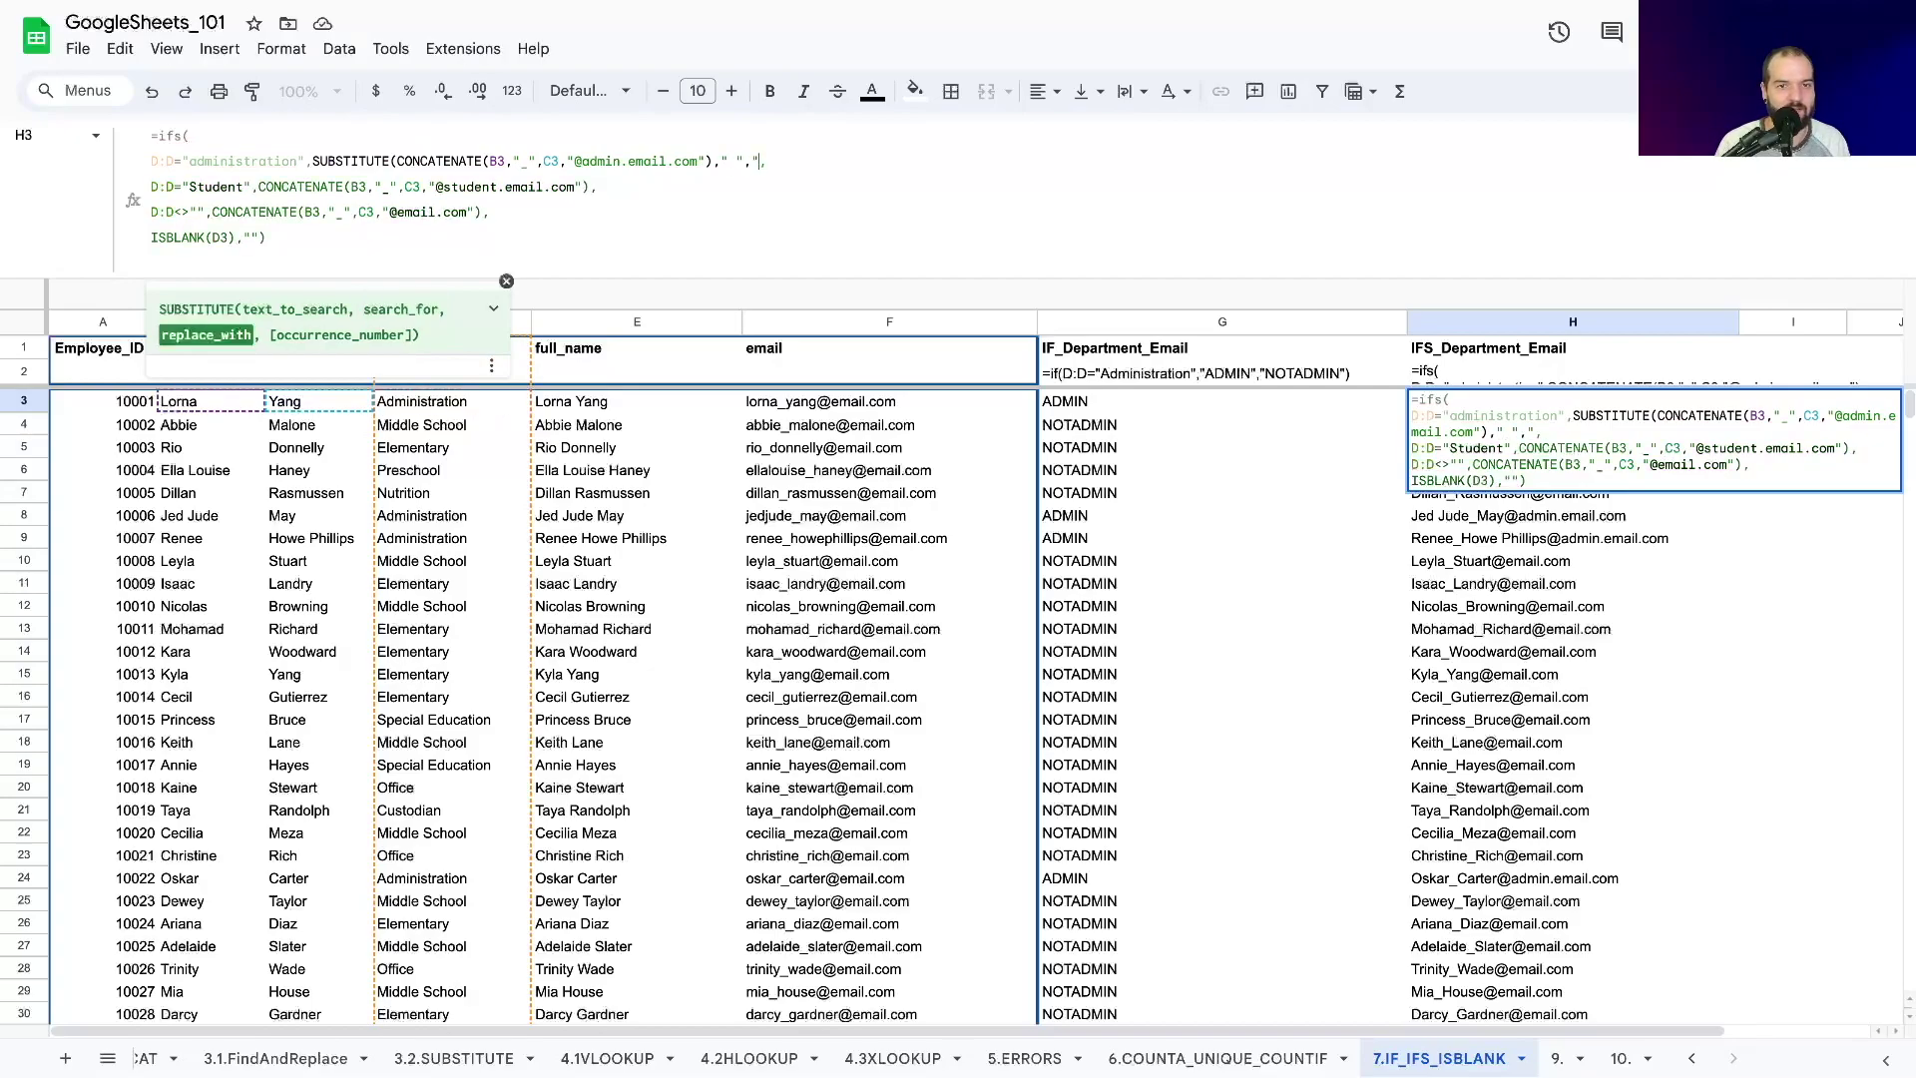
{"action": "type", "text": "\")"}
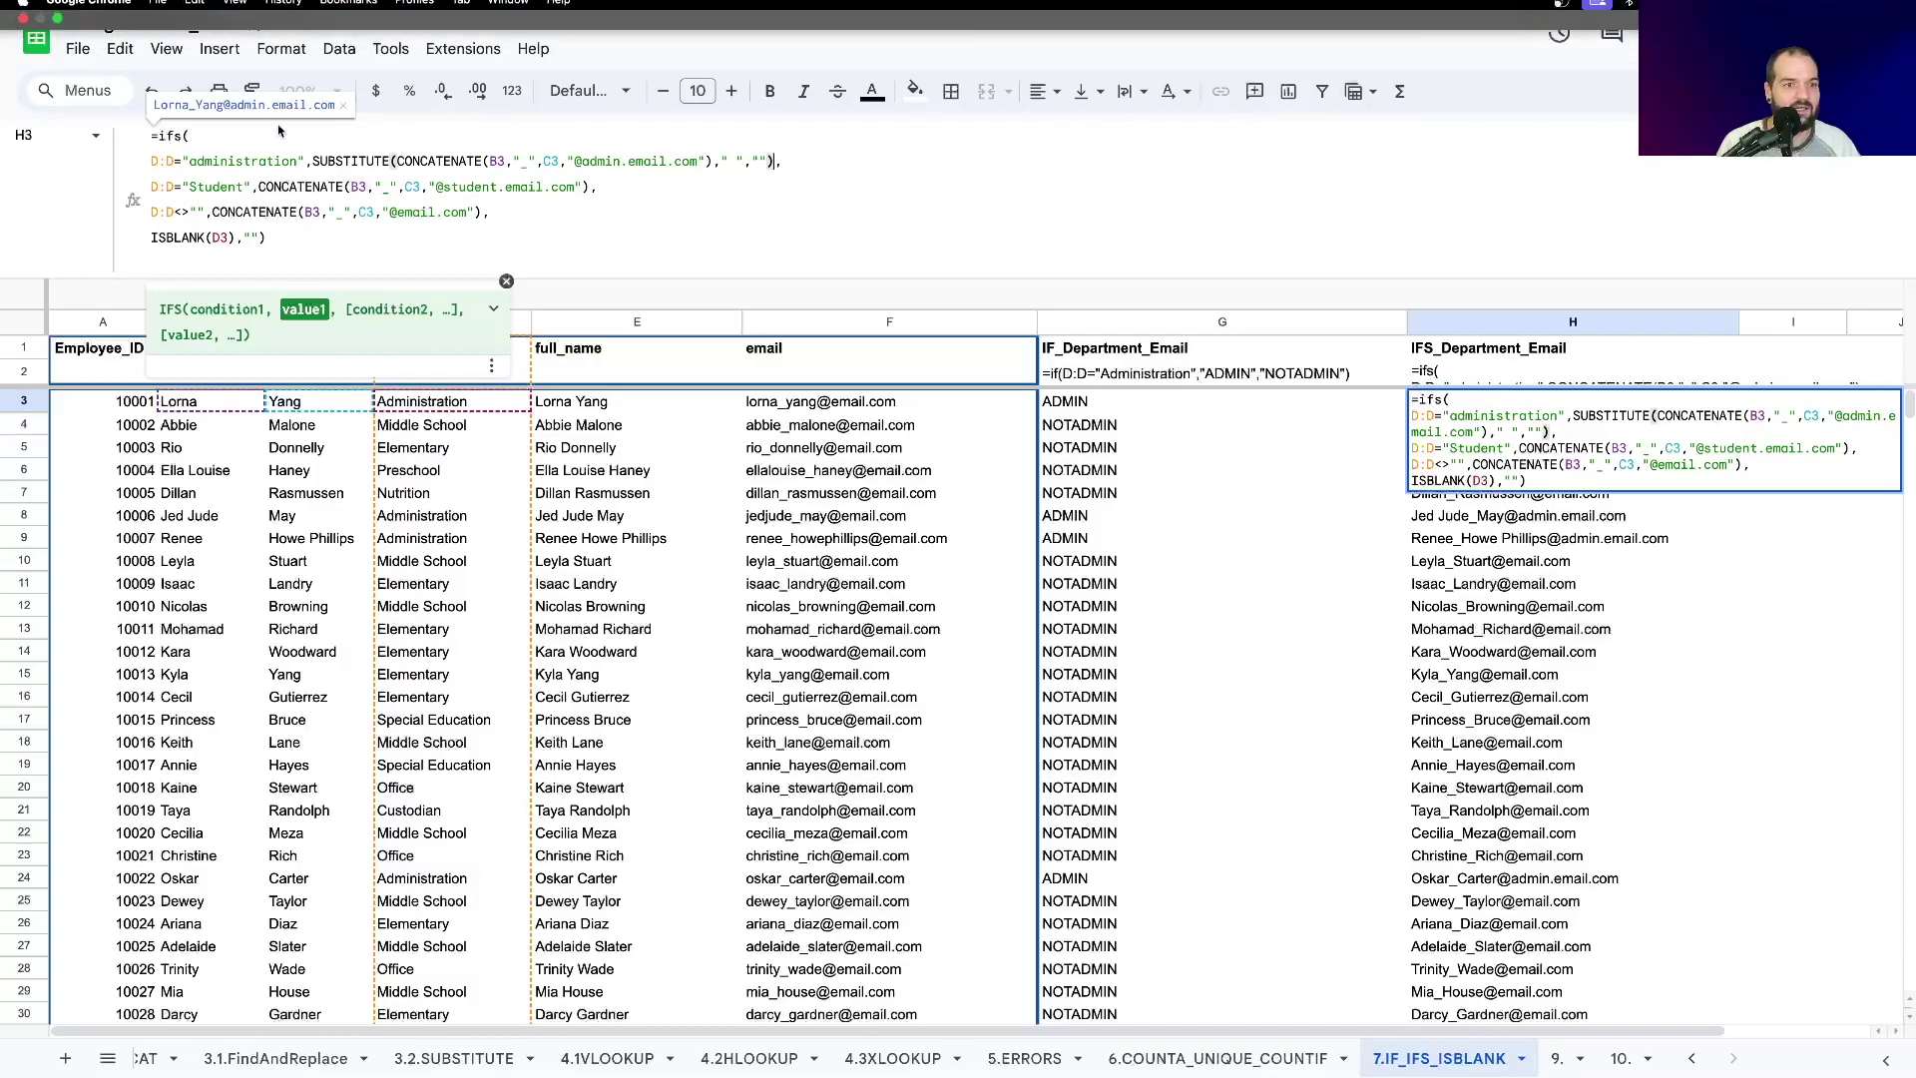
Nest another SUBSTITUTE around it that removes apostrophes with "'","".
{"action": "left_click", "coordinate": [311, 161]}
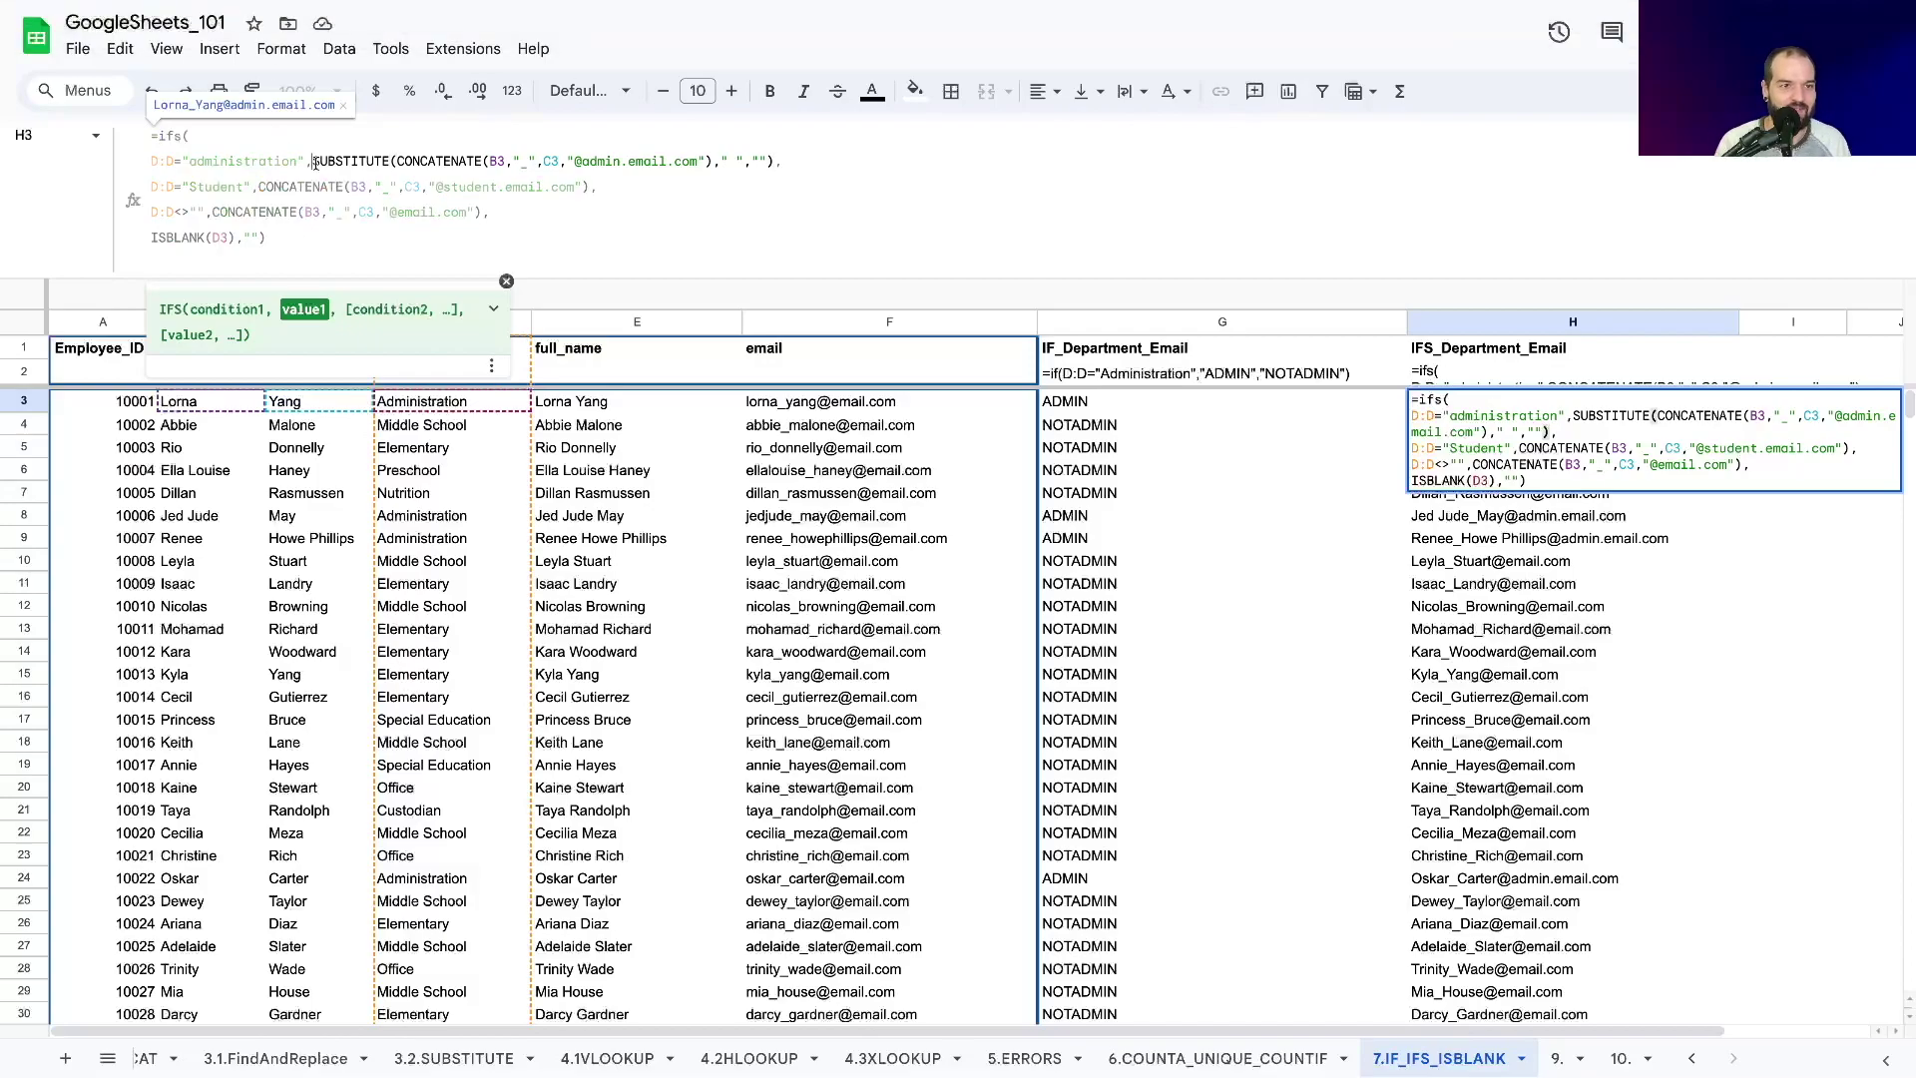
{"action": "type", "text": "SUBSTITUTE("}
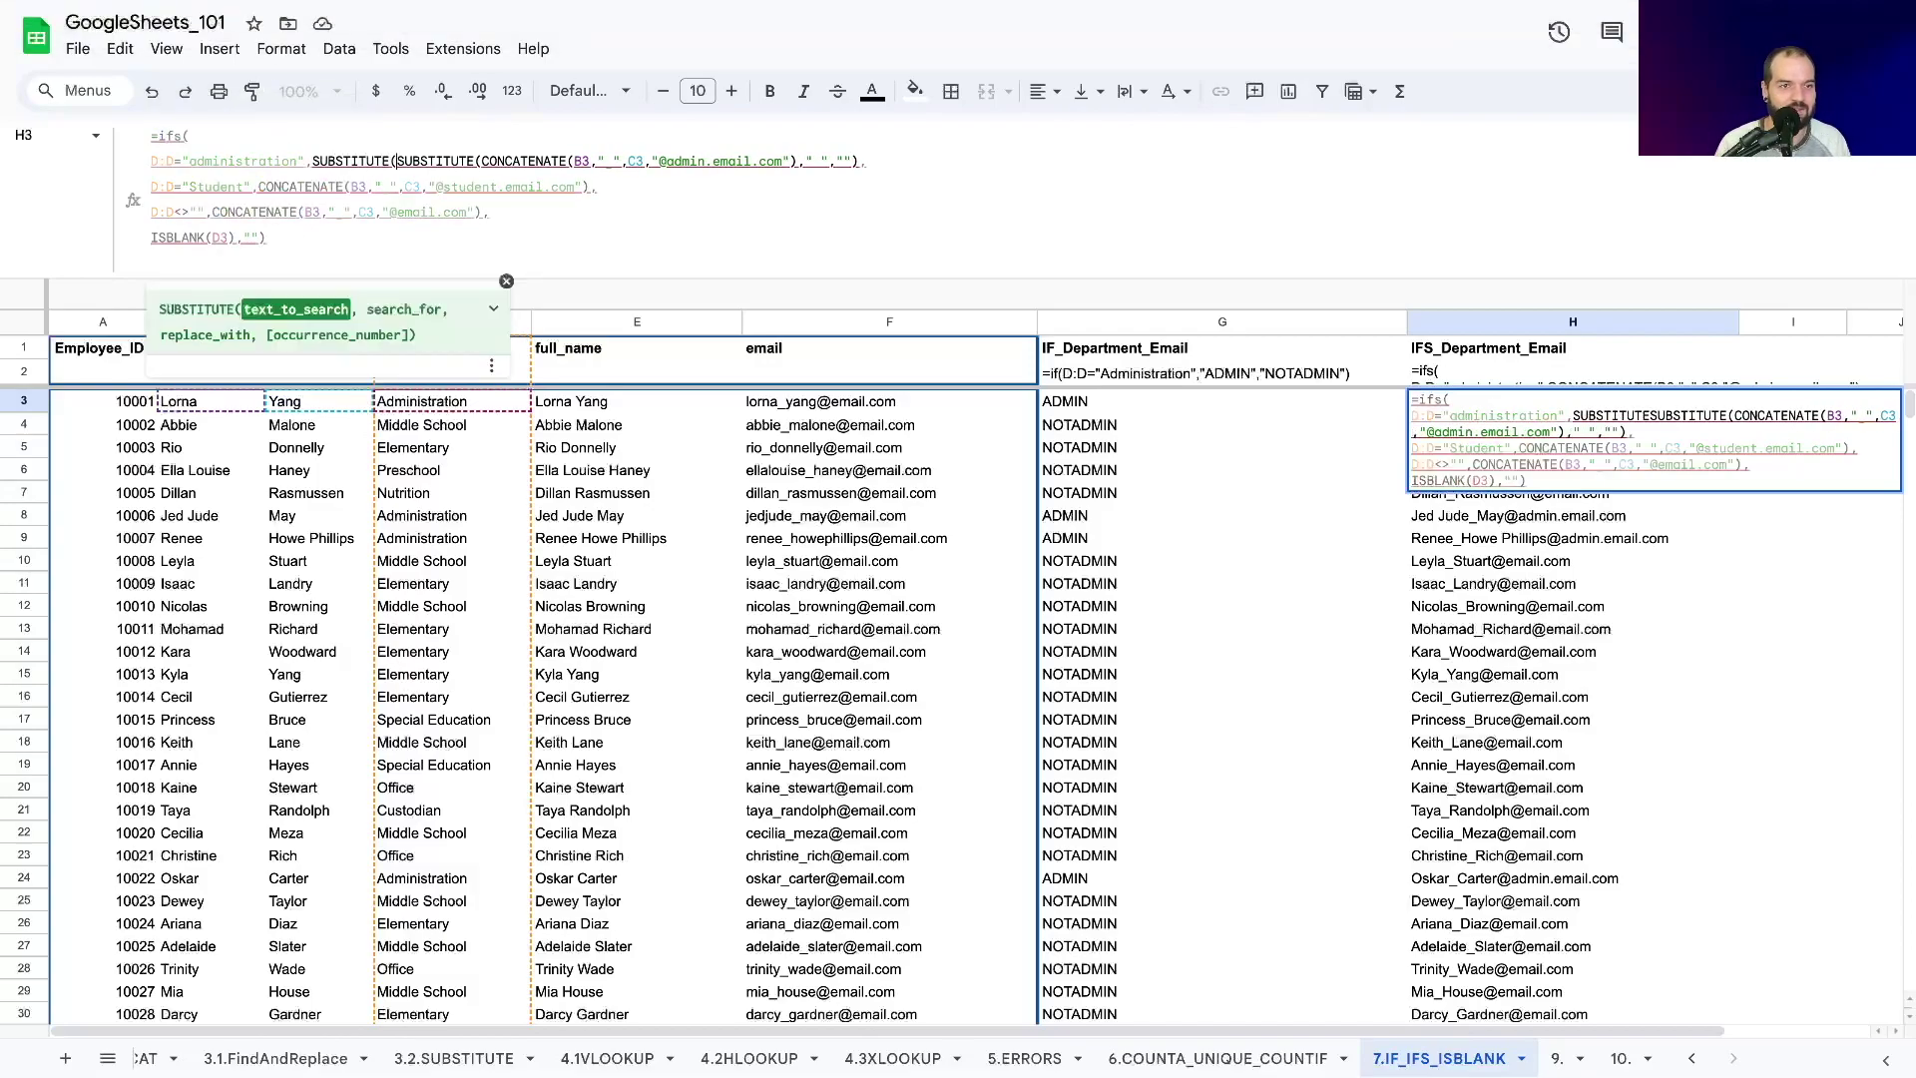
{"action": "left_click", "coordinate": [857, 161]}
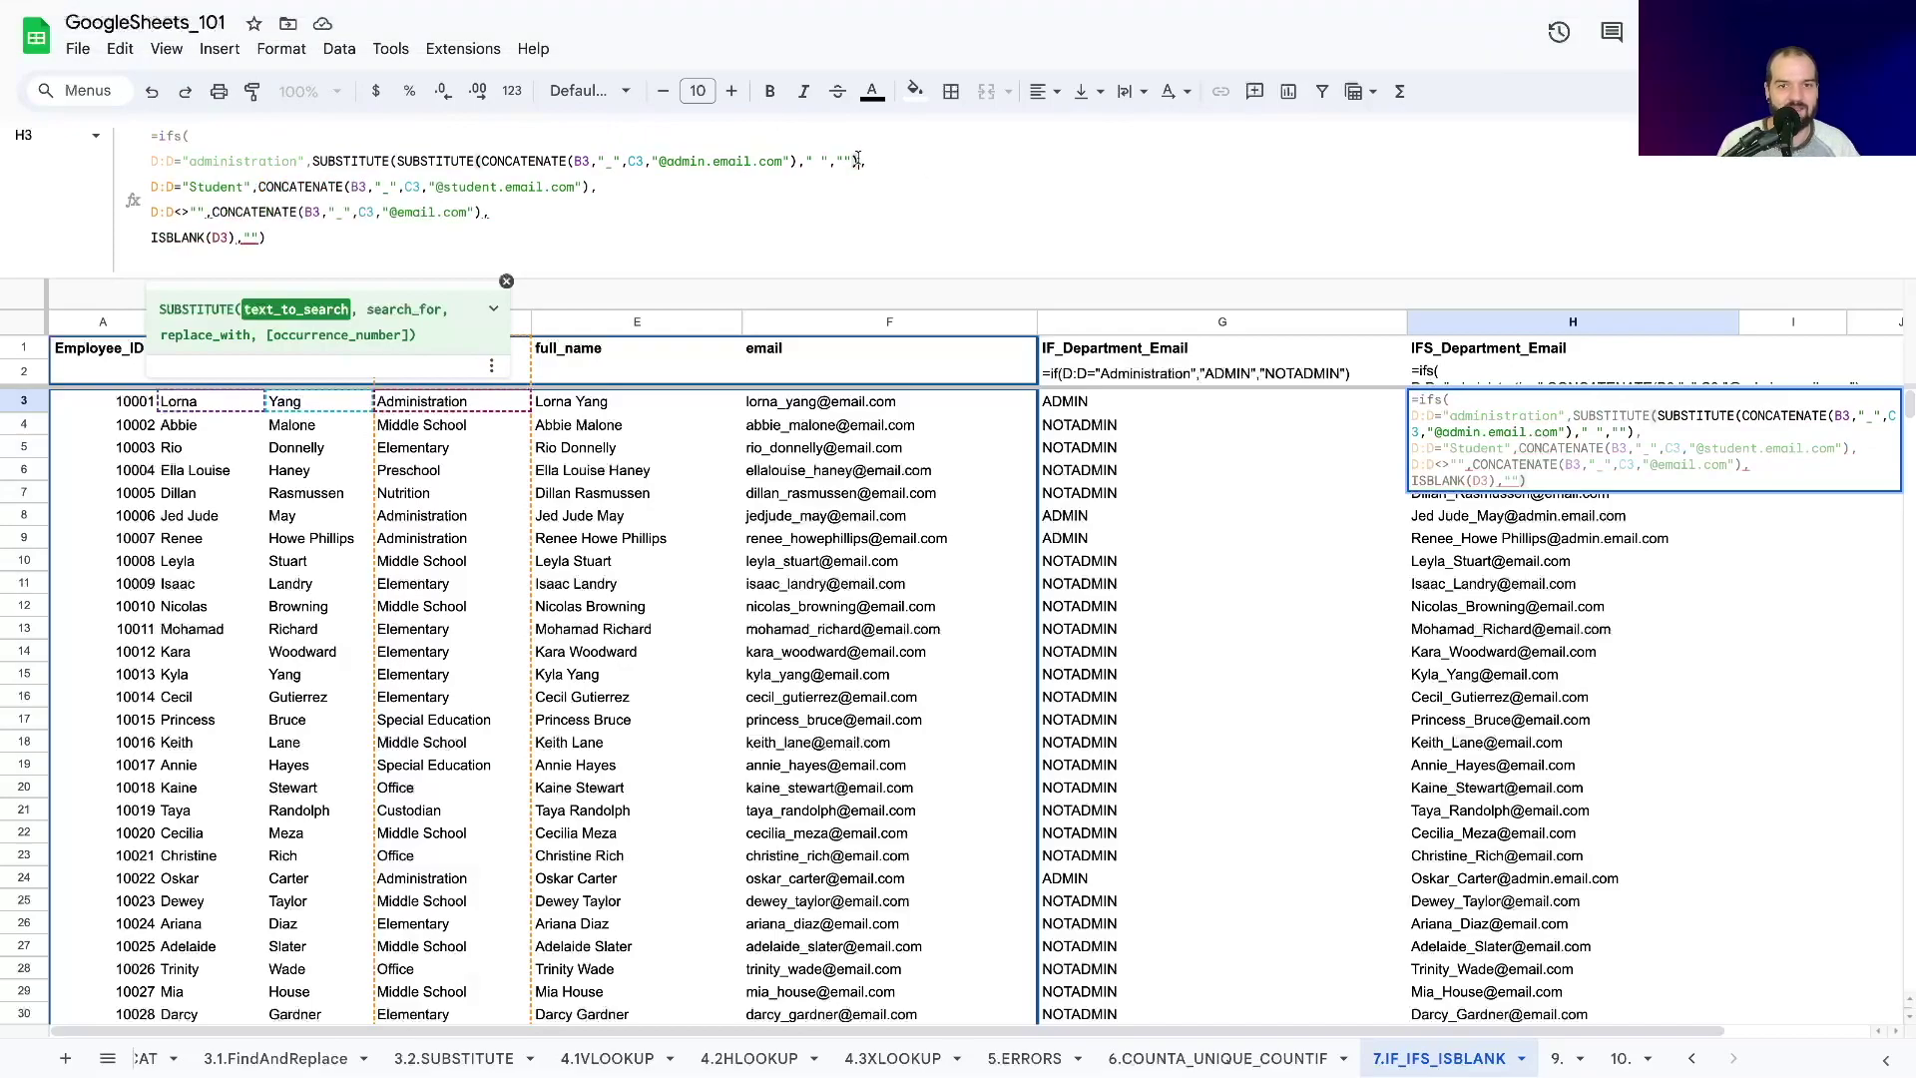
{"action": "type", "text": ",\"'\","}
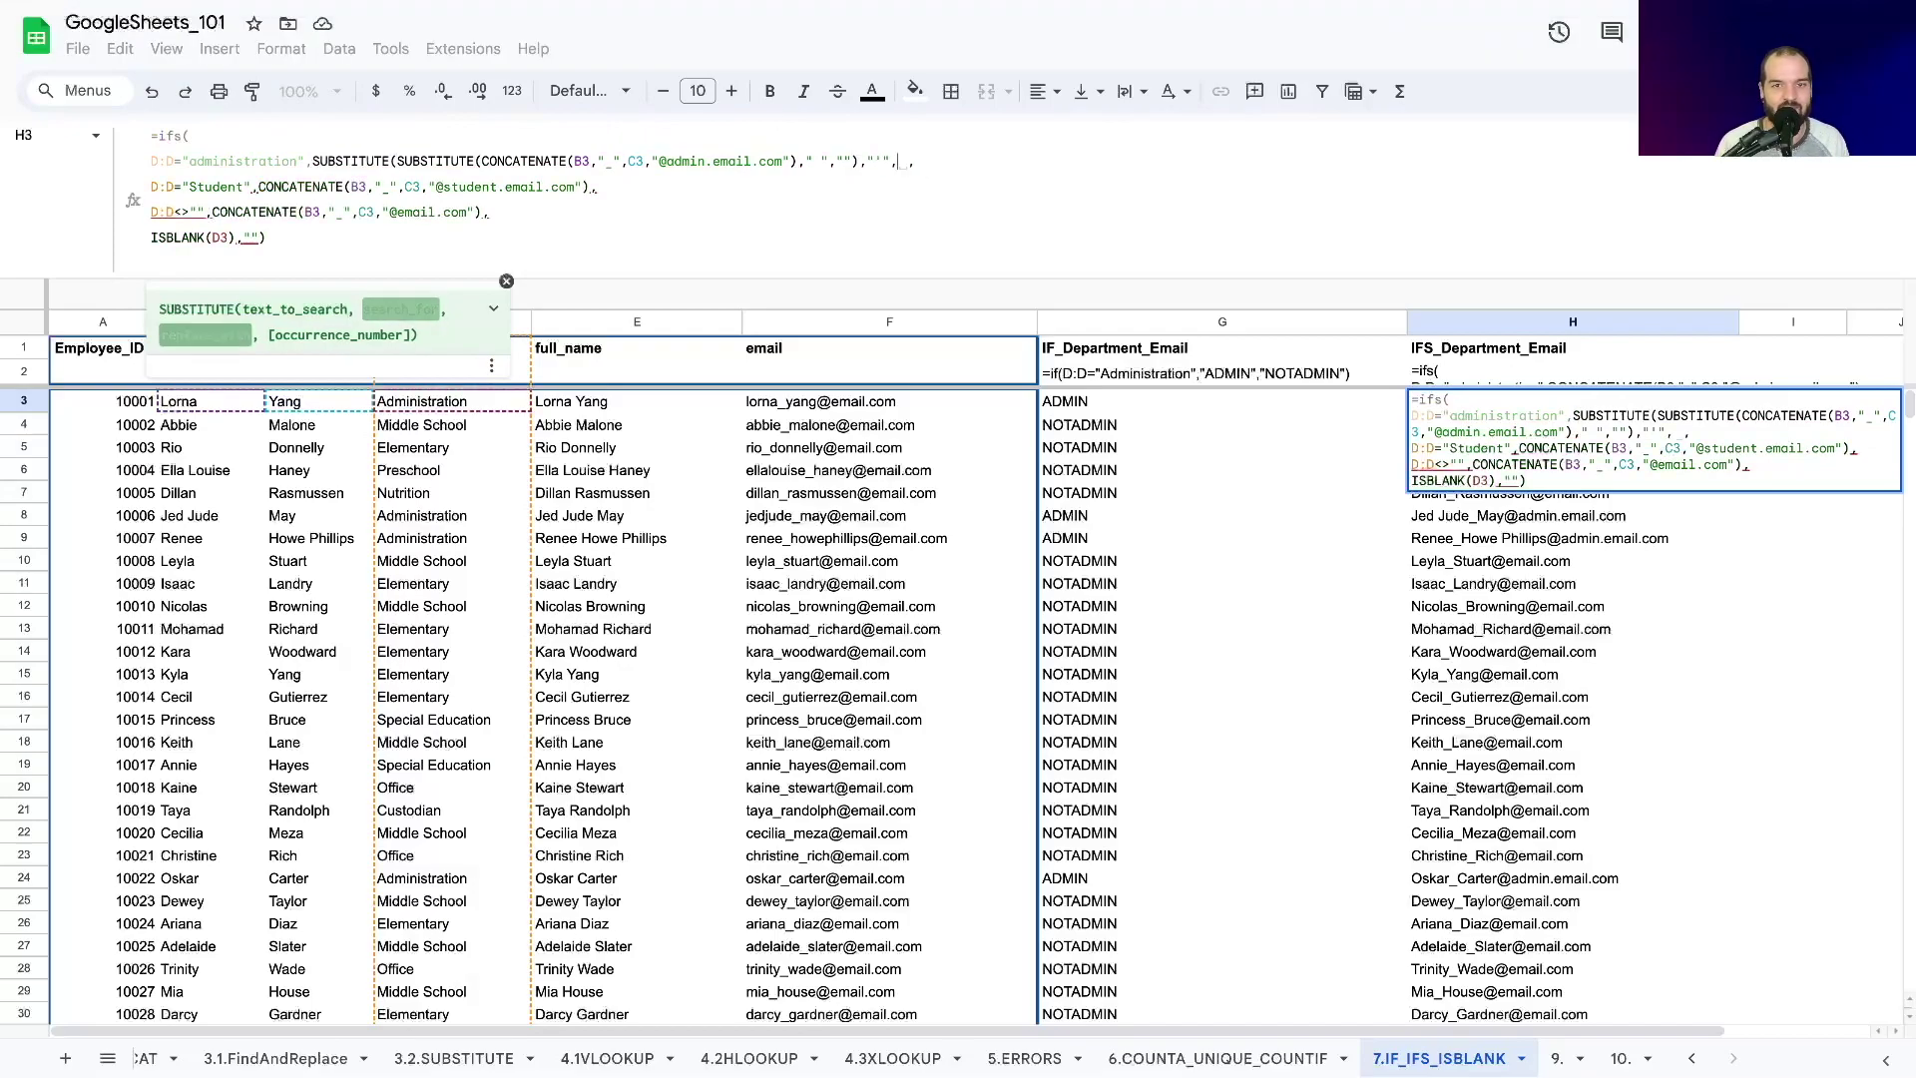
{"action": "type", "text": "\"\")"}
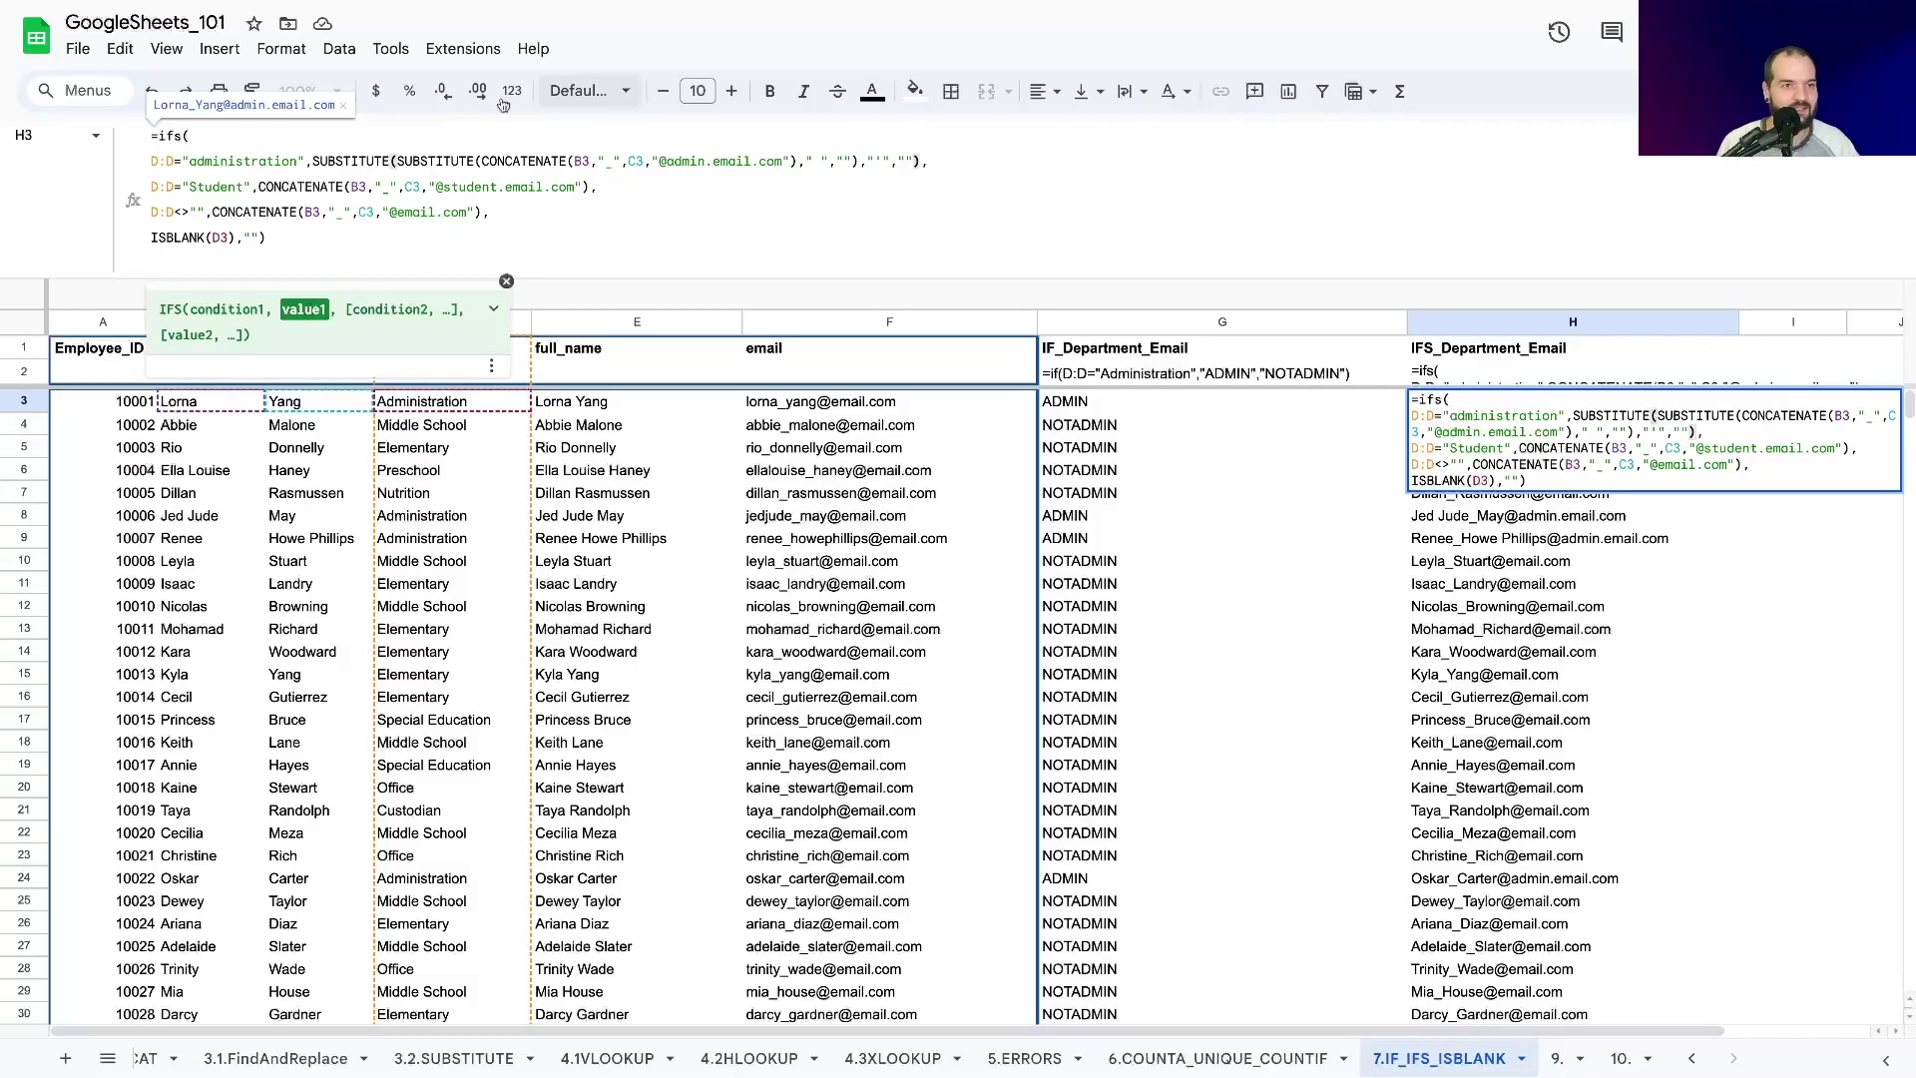
Copy the admin nested SUBSTITUTE and paste it over the student and staff CONCATENATEs.
{"action": "left_click_drag", "start_coordinate": [314, 162], "coordinate": [917, 158]}
{"action": "key", "text": "ctrl+c"}
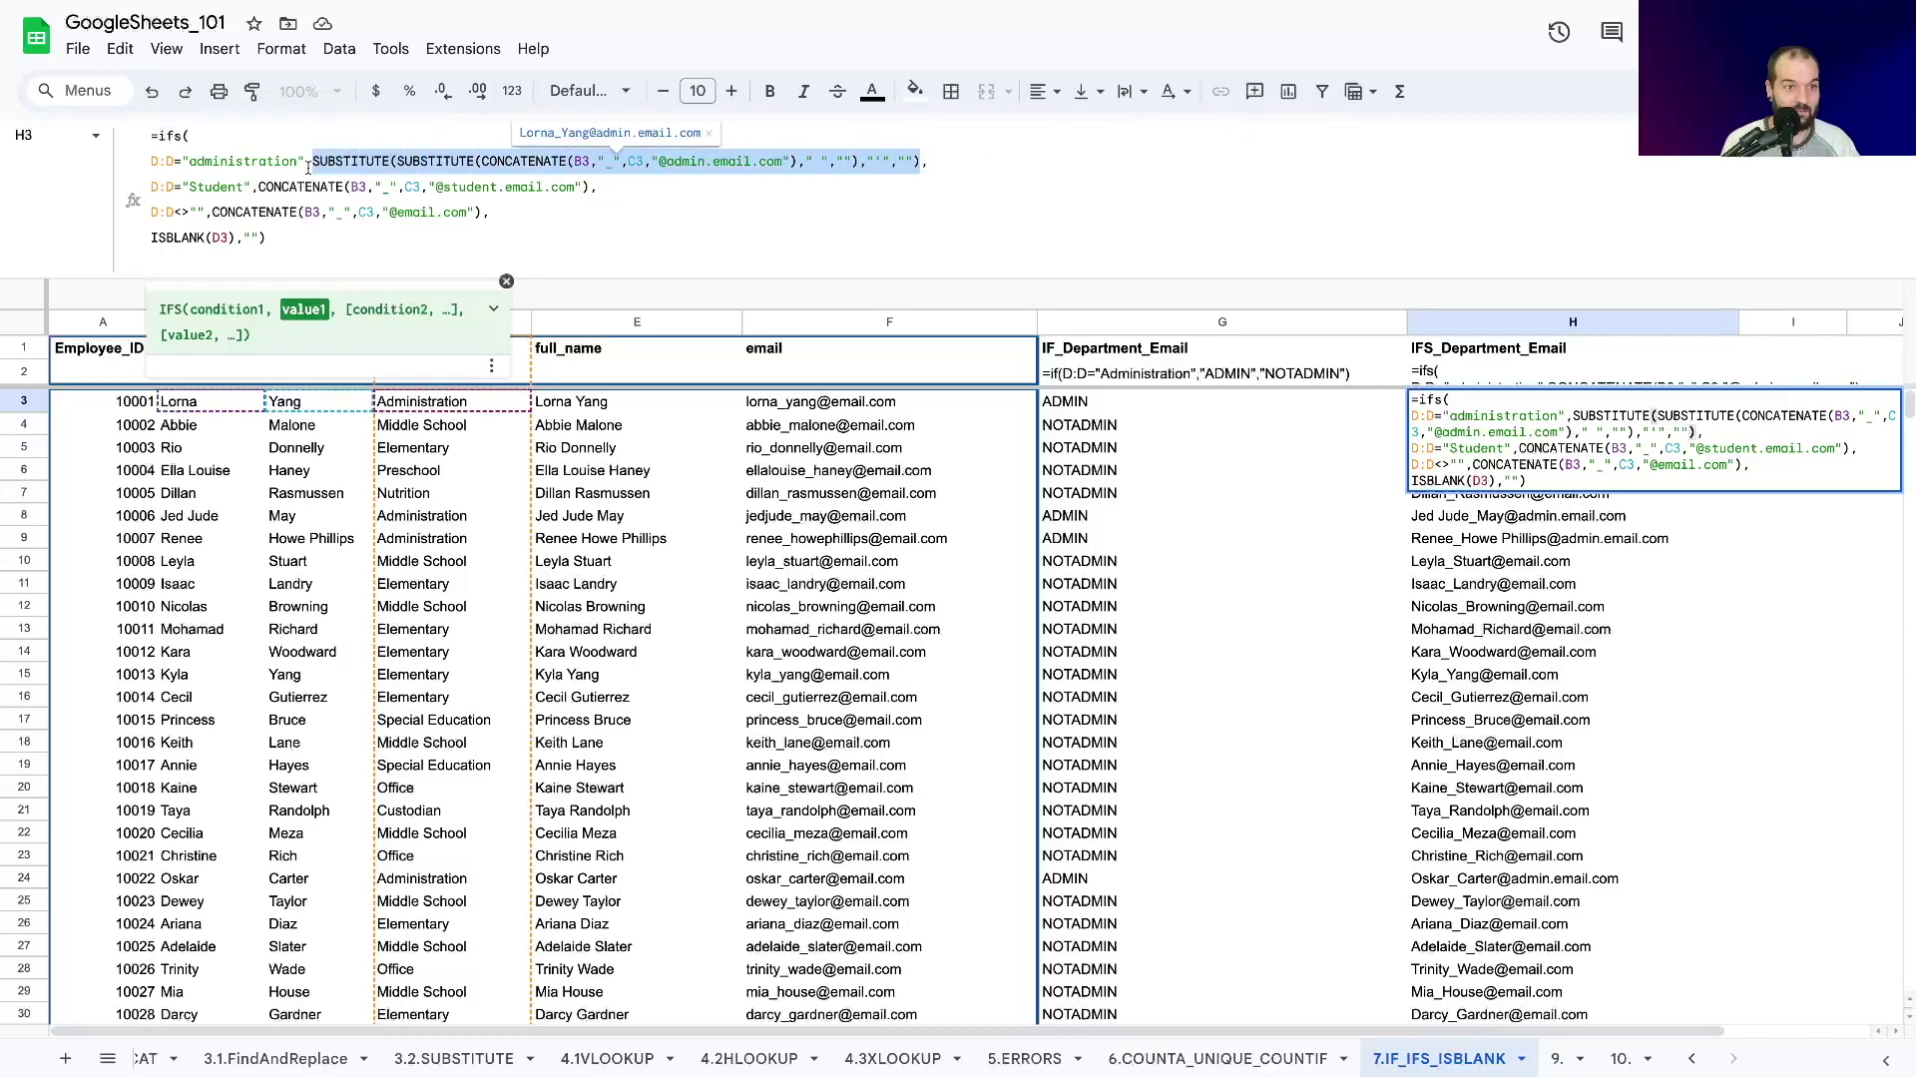
{"action": "left_click_drag", "start_coordinate": [258, 187], "coordinate": [589, 187]}
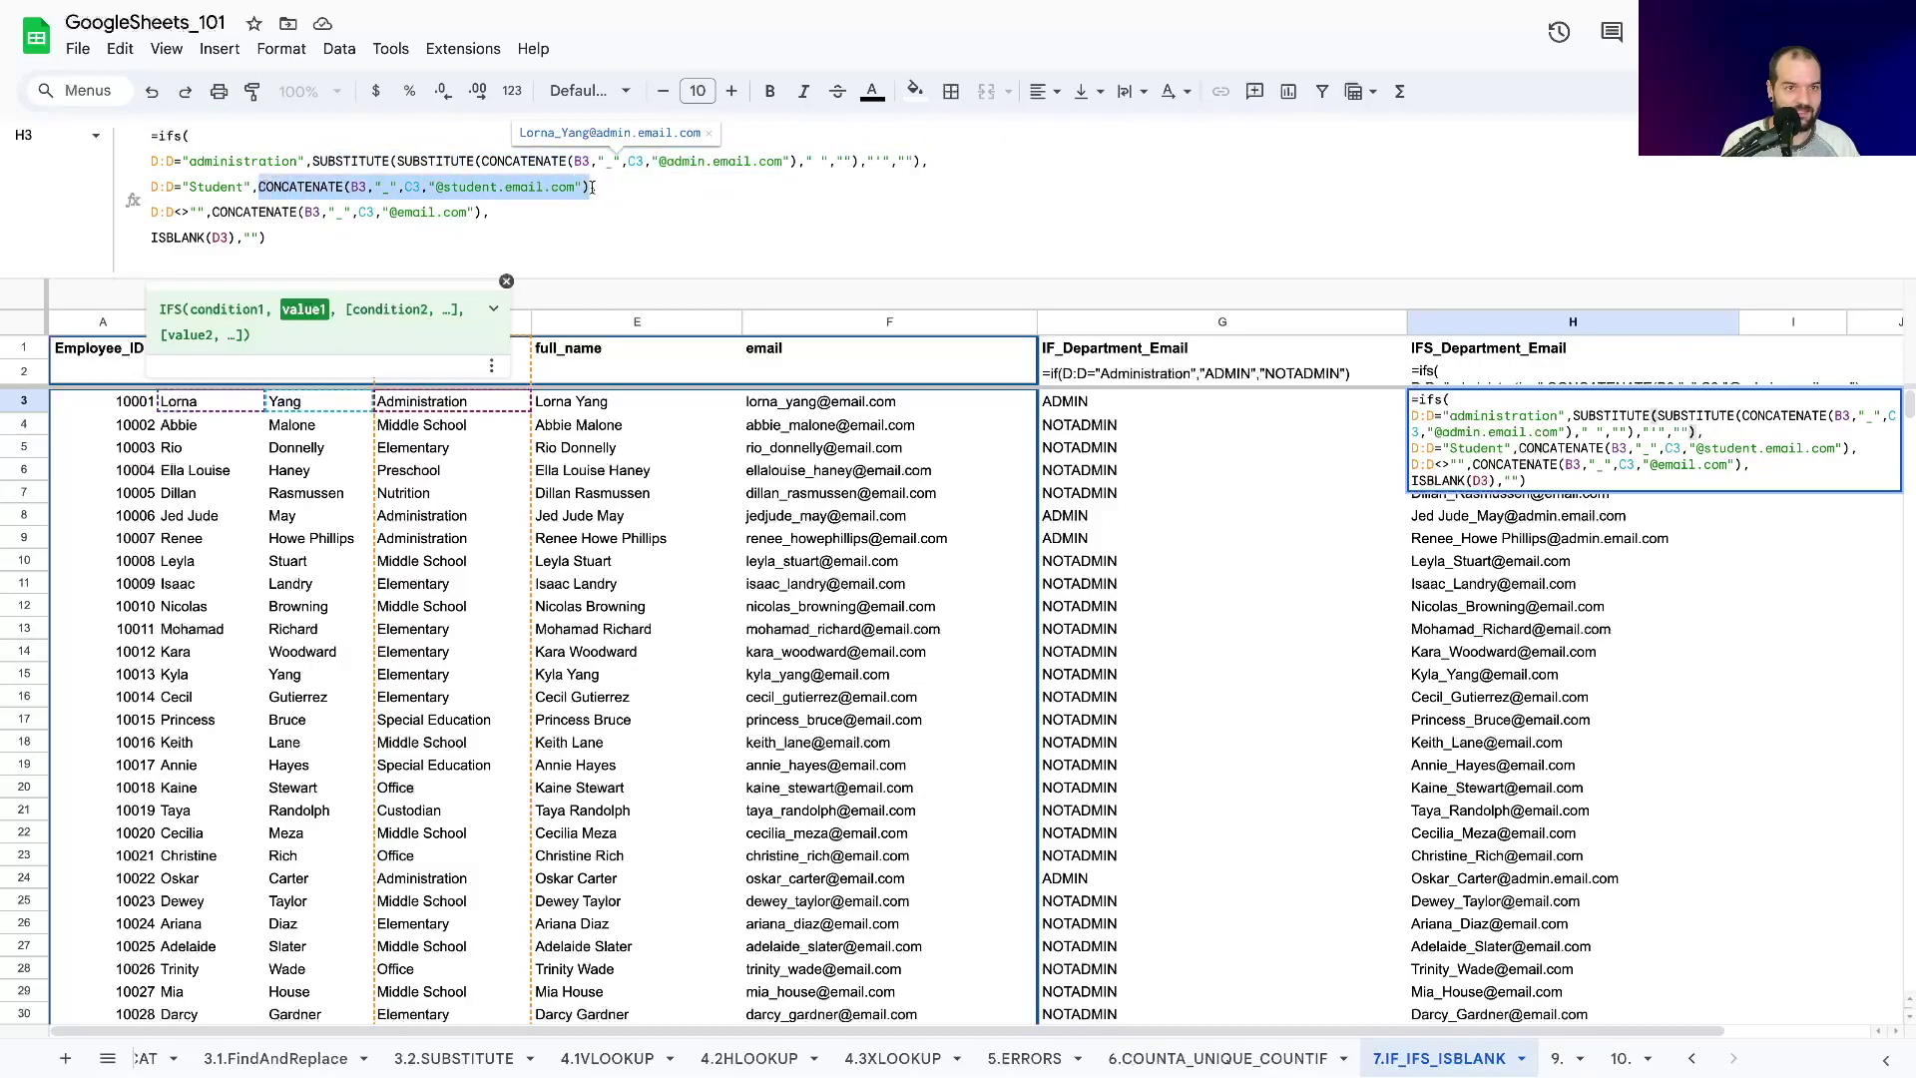
{"action": "key", "text": "ctrl+v"}
{"action": "left_click_drag", "start_coordinate": [211, 213], "coordinate": [485, 214]}
{"action": "key", "text": "ctrl+v"}
{"action": "double_click", "coordinate": [651, 186]}
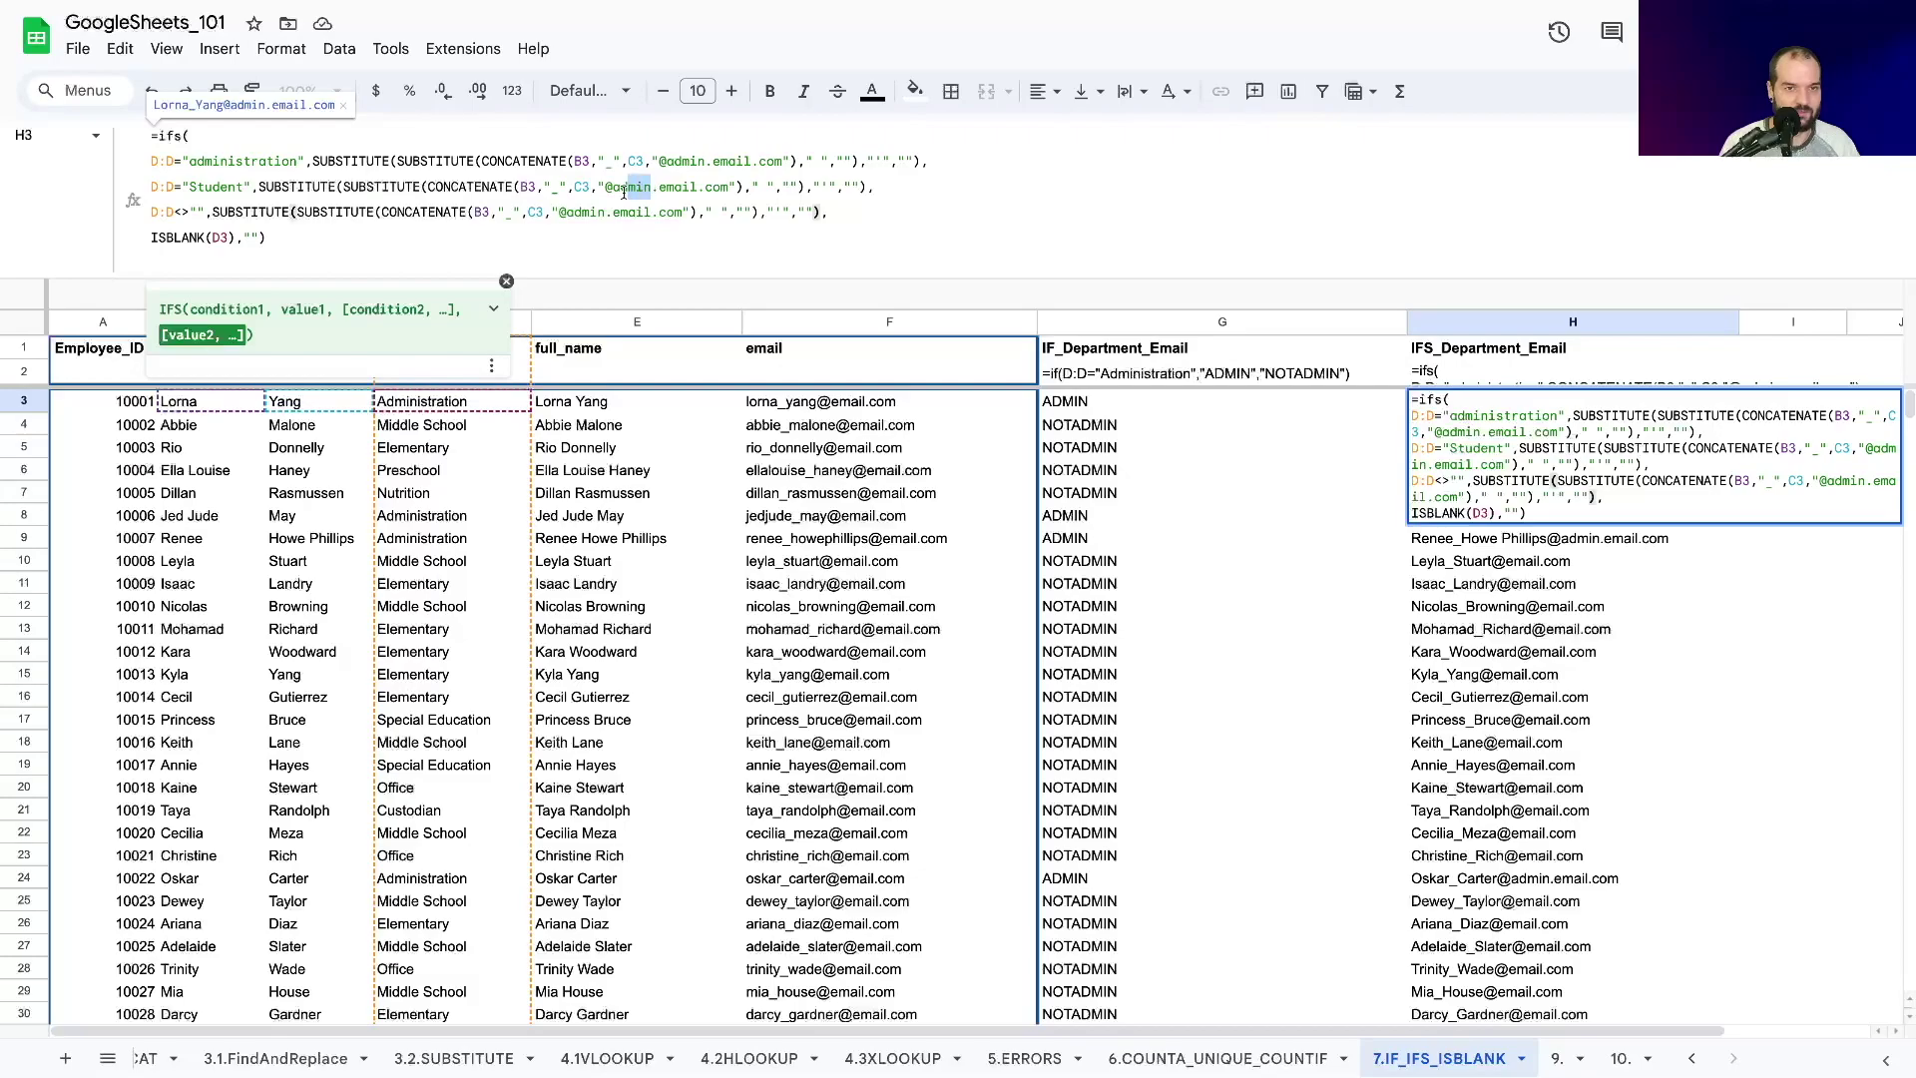
{"action": "type", "text": "student"}
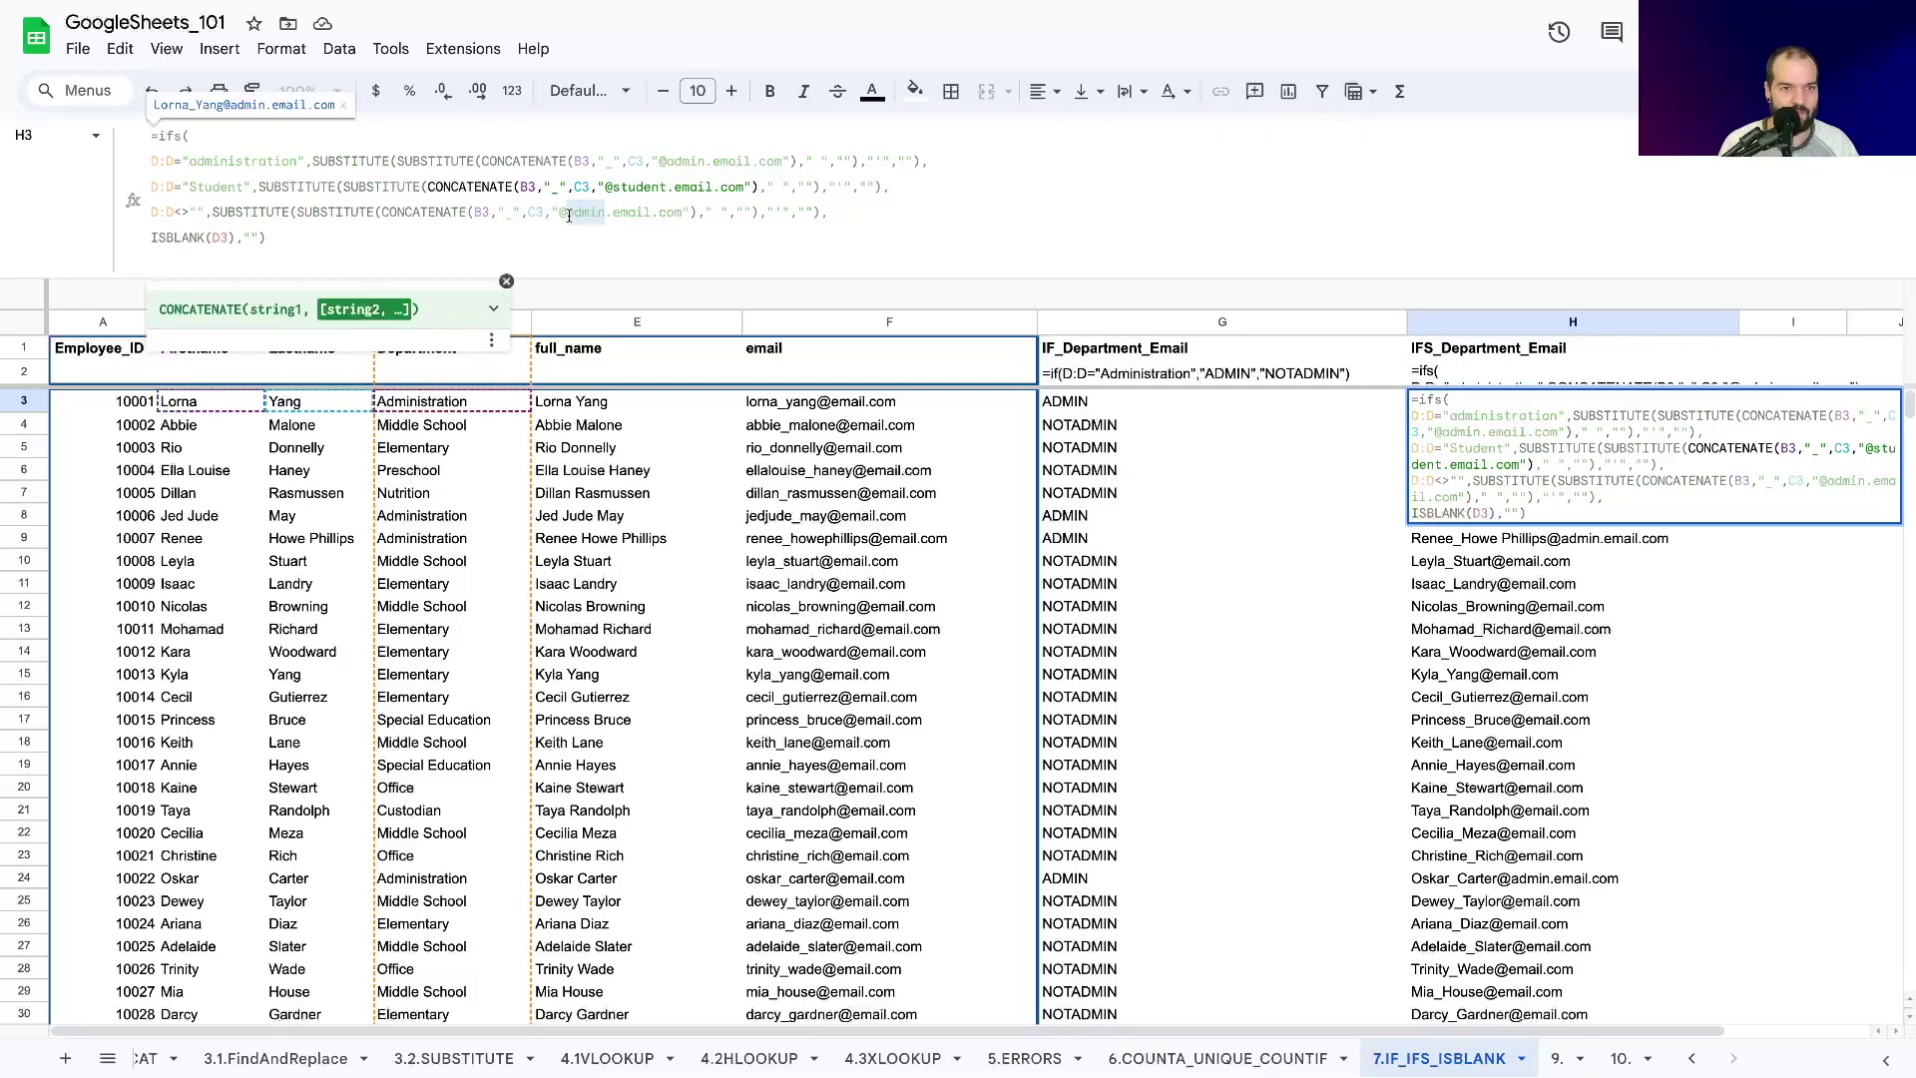
{"action": "left_click_drag", "start_coordinate": [604, 212], "coordinate": [566, 212]}
{"action": "key", "text": "BackSpace"}
{"action": "key", "text": "Return"}
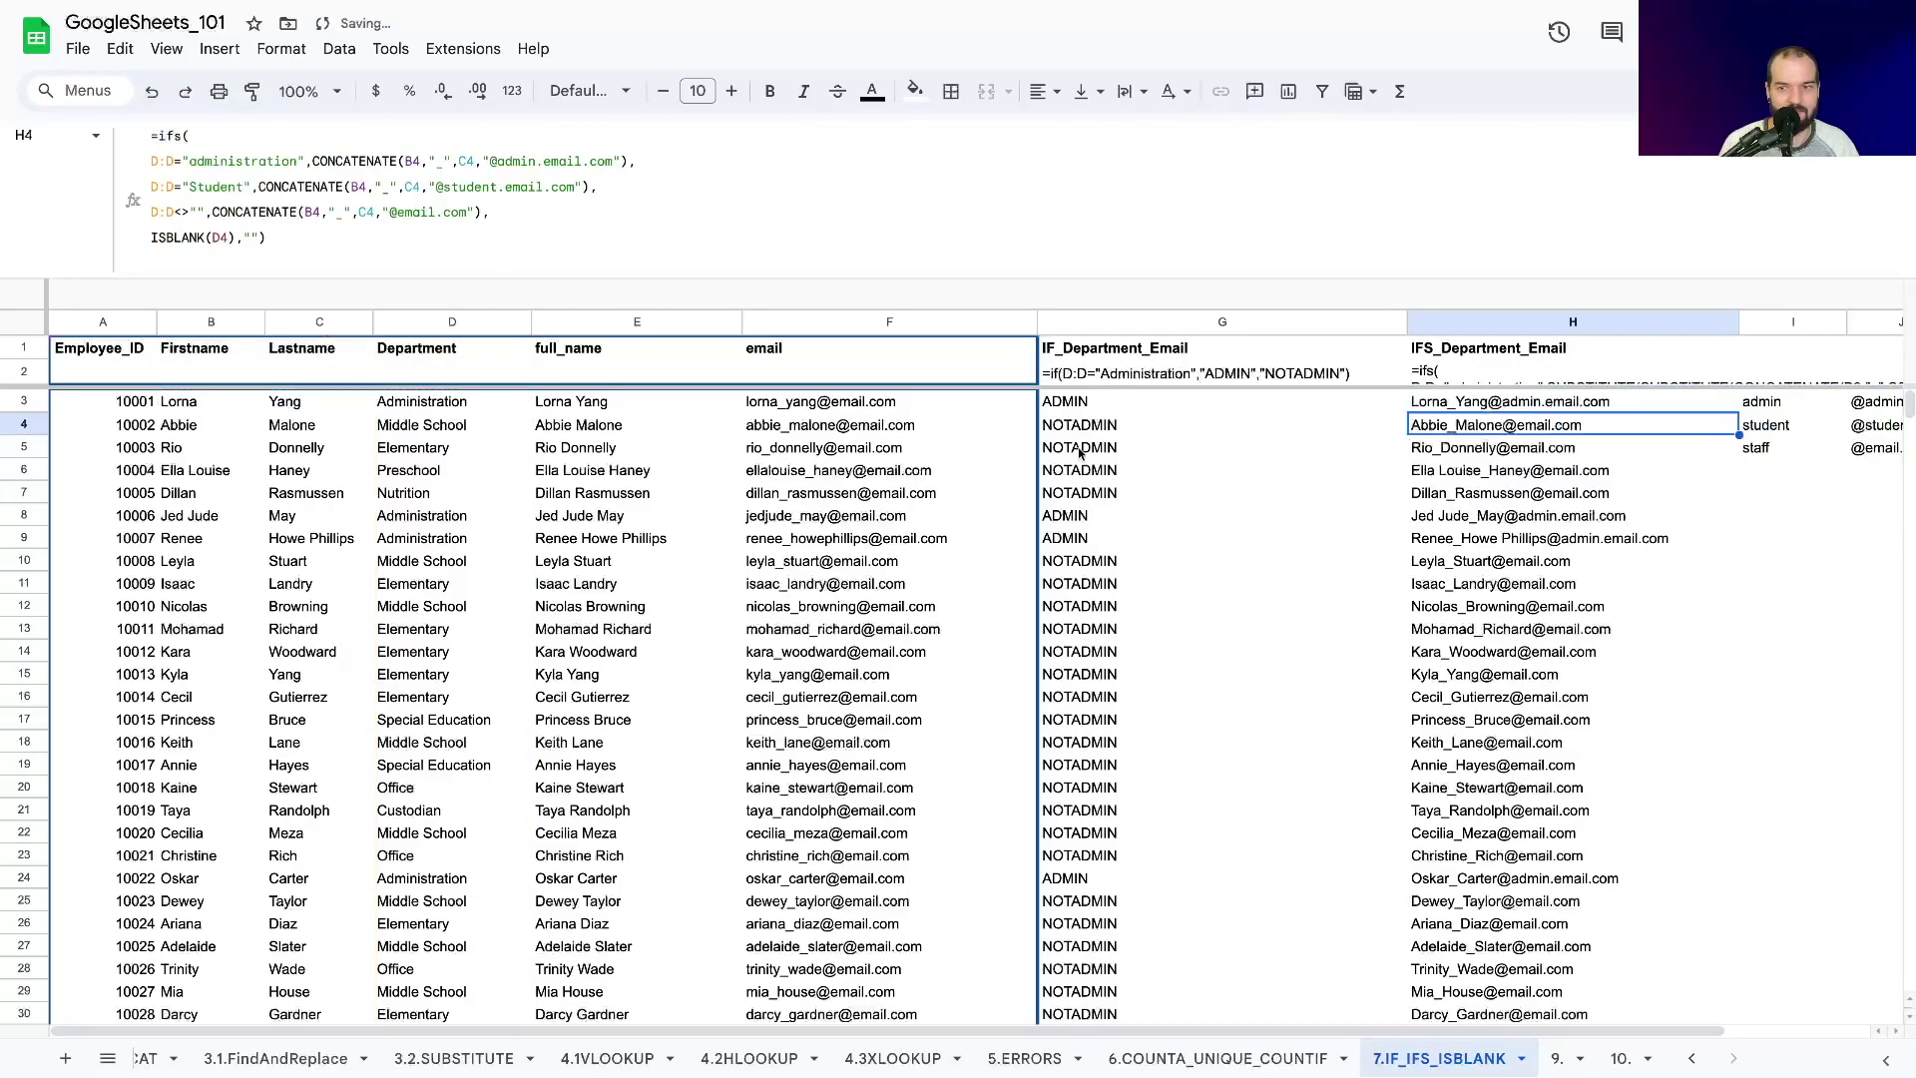
{"action": "left_click", "coordinate": [1522, 403]}
Fill the cleaned-up formula from H3 down to row 16, then on through row 112.
{"action": "left_click_drag", "start_coordinate": [1739, 410], "coordinate": [1741, 703]}
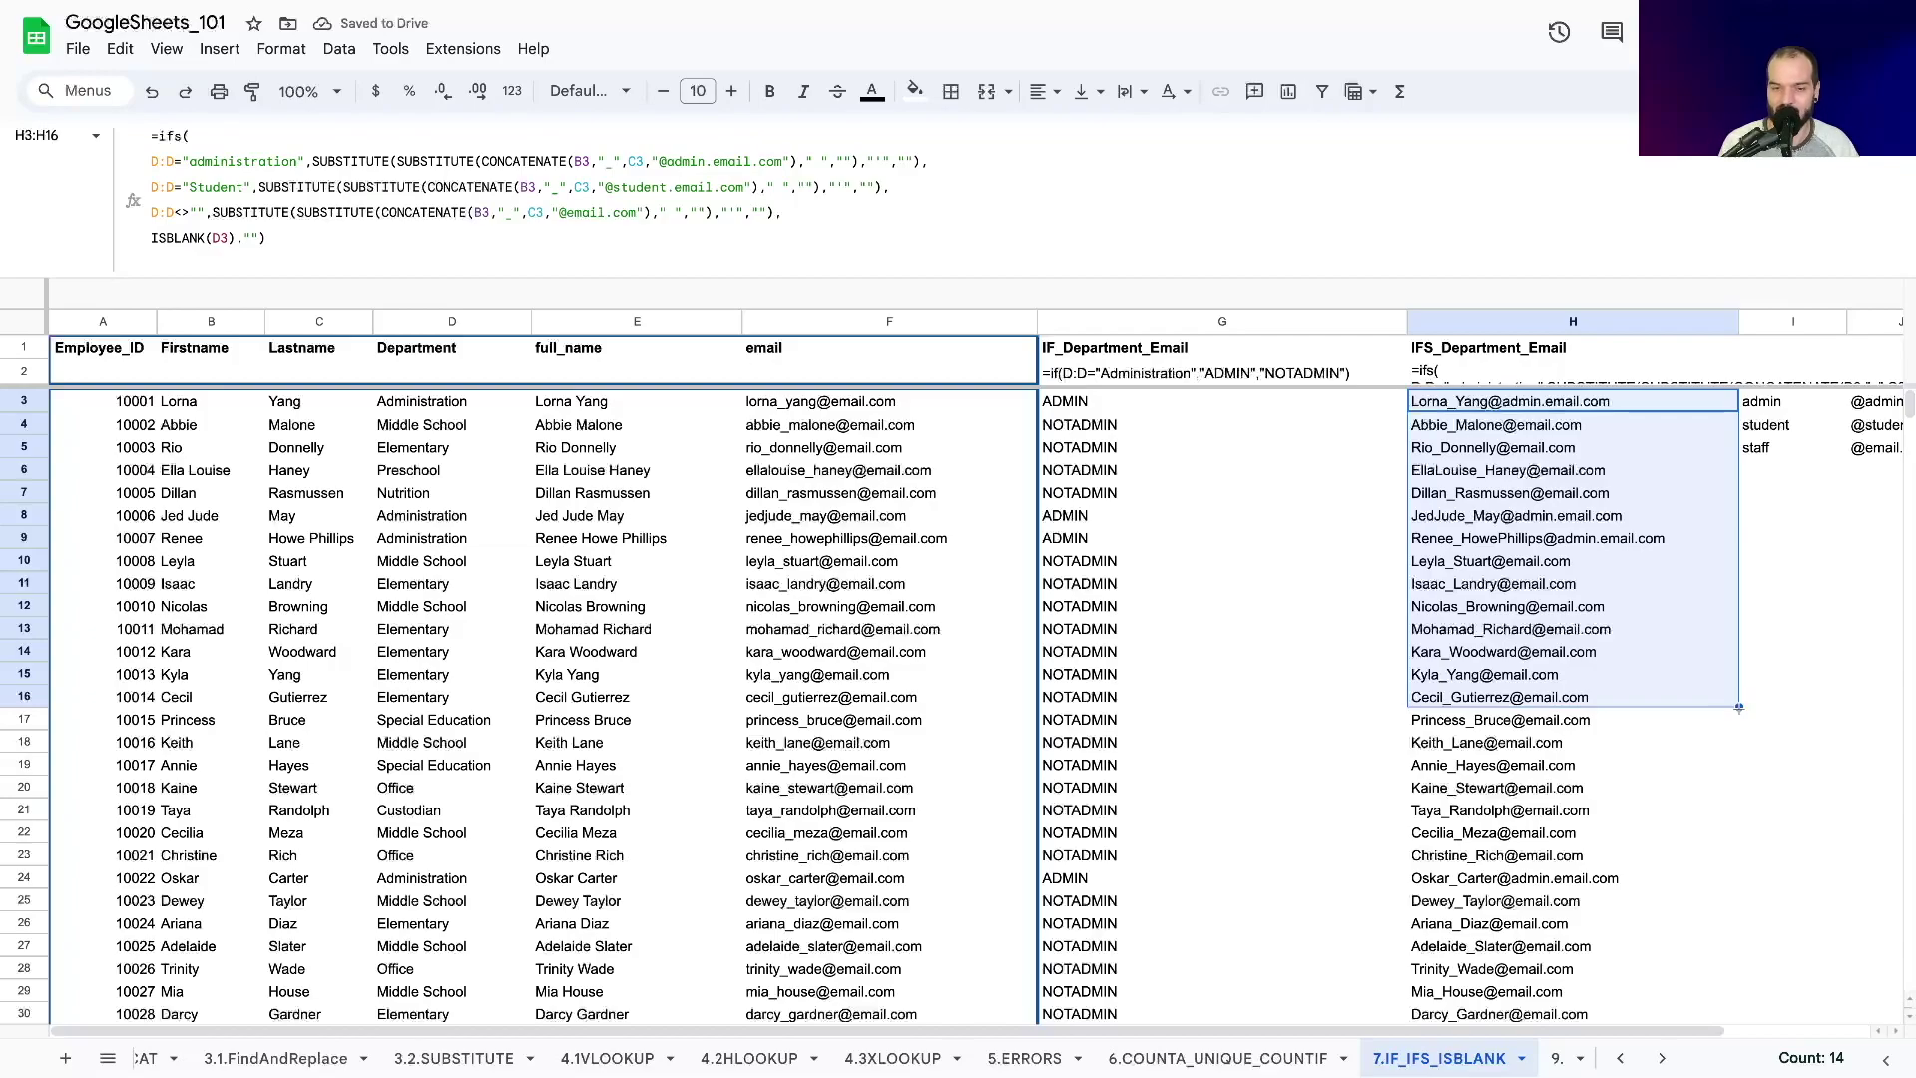
{"action": "left_click_drag", "start_coordinate": [1739, 707], "coordinate": [1574, 748]}
{"action": "scroll", "coordinate": [1573, 748], "scroll_direction": "up", "scroll_amount": 15}
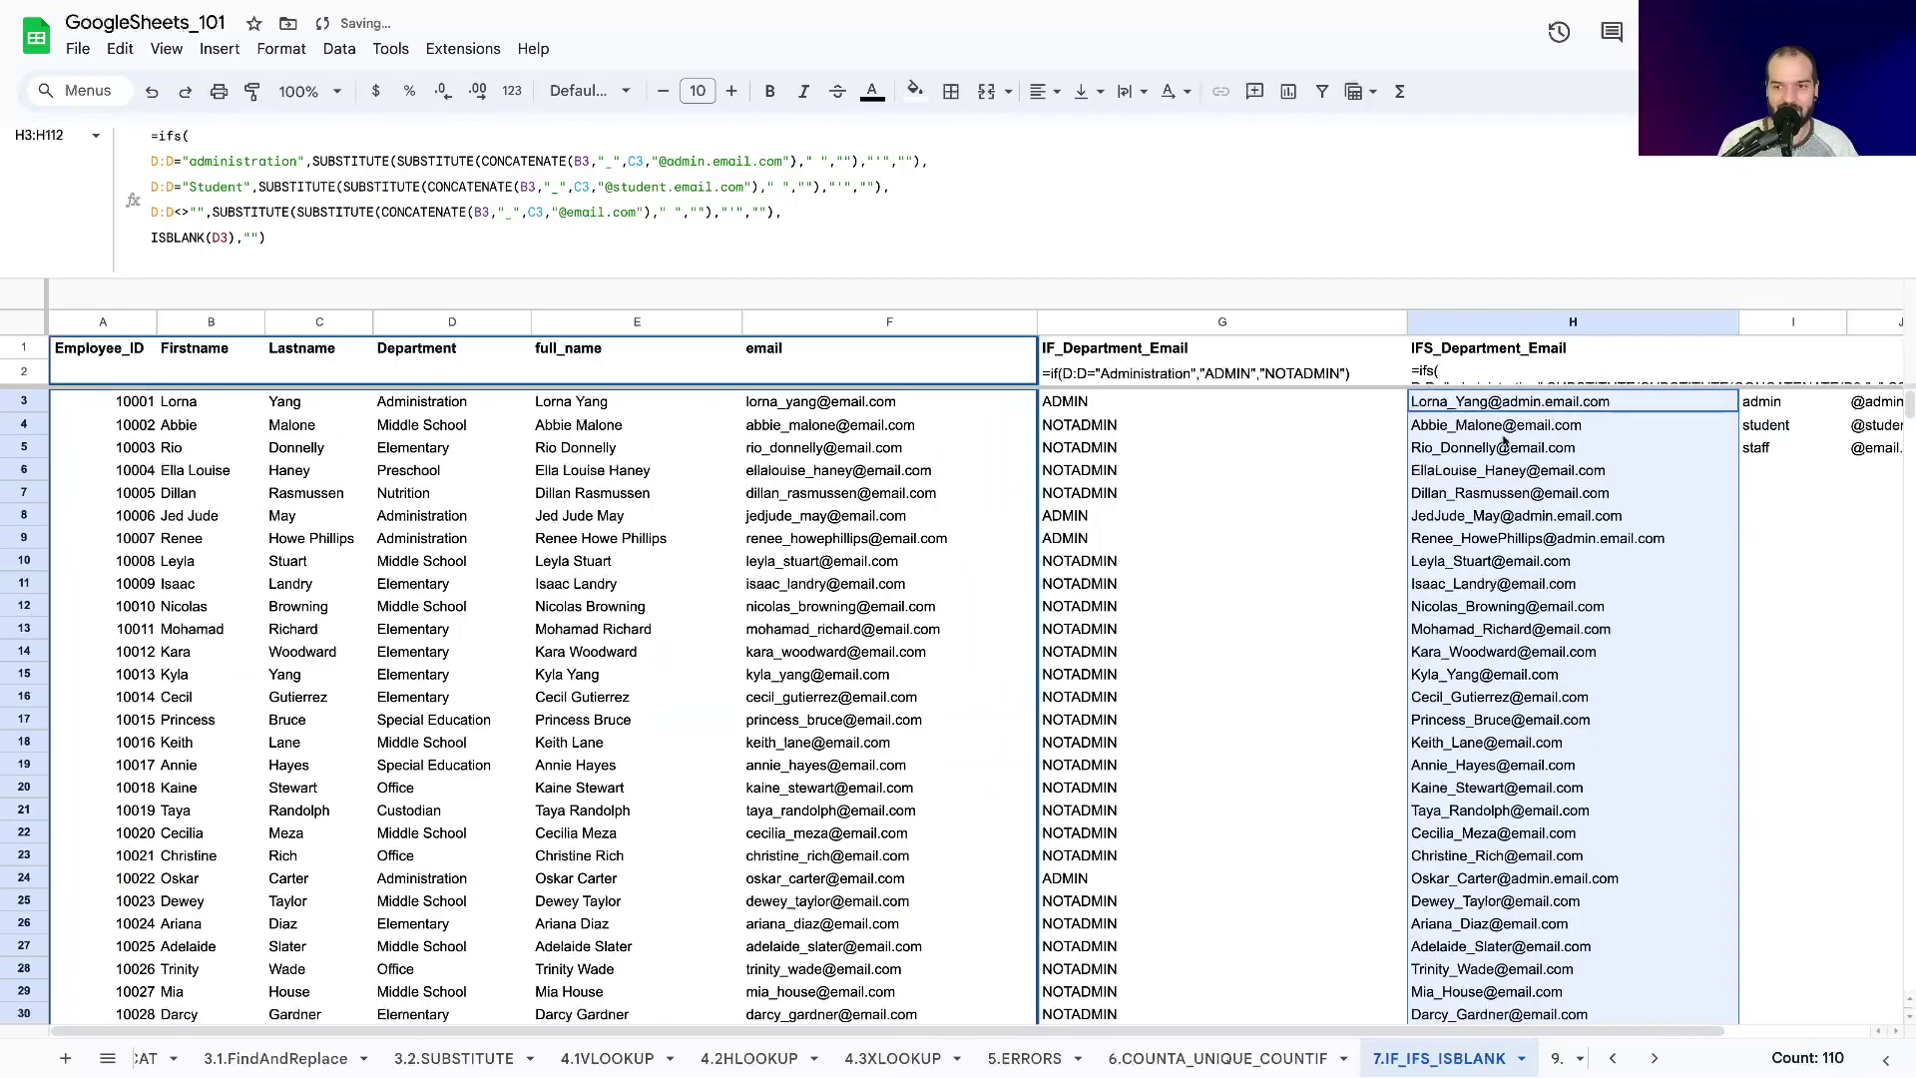
Reopen H3's formula and start wrapping the admin branch in LOWER.
{"action": "left_click", "coordinate": [1485, 410]}
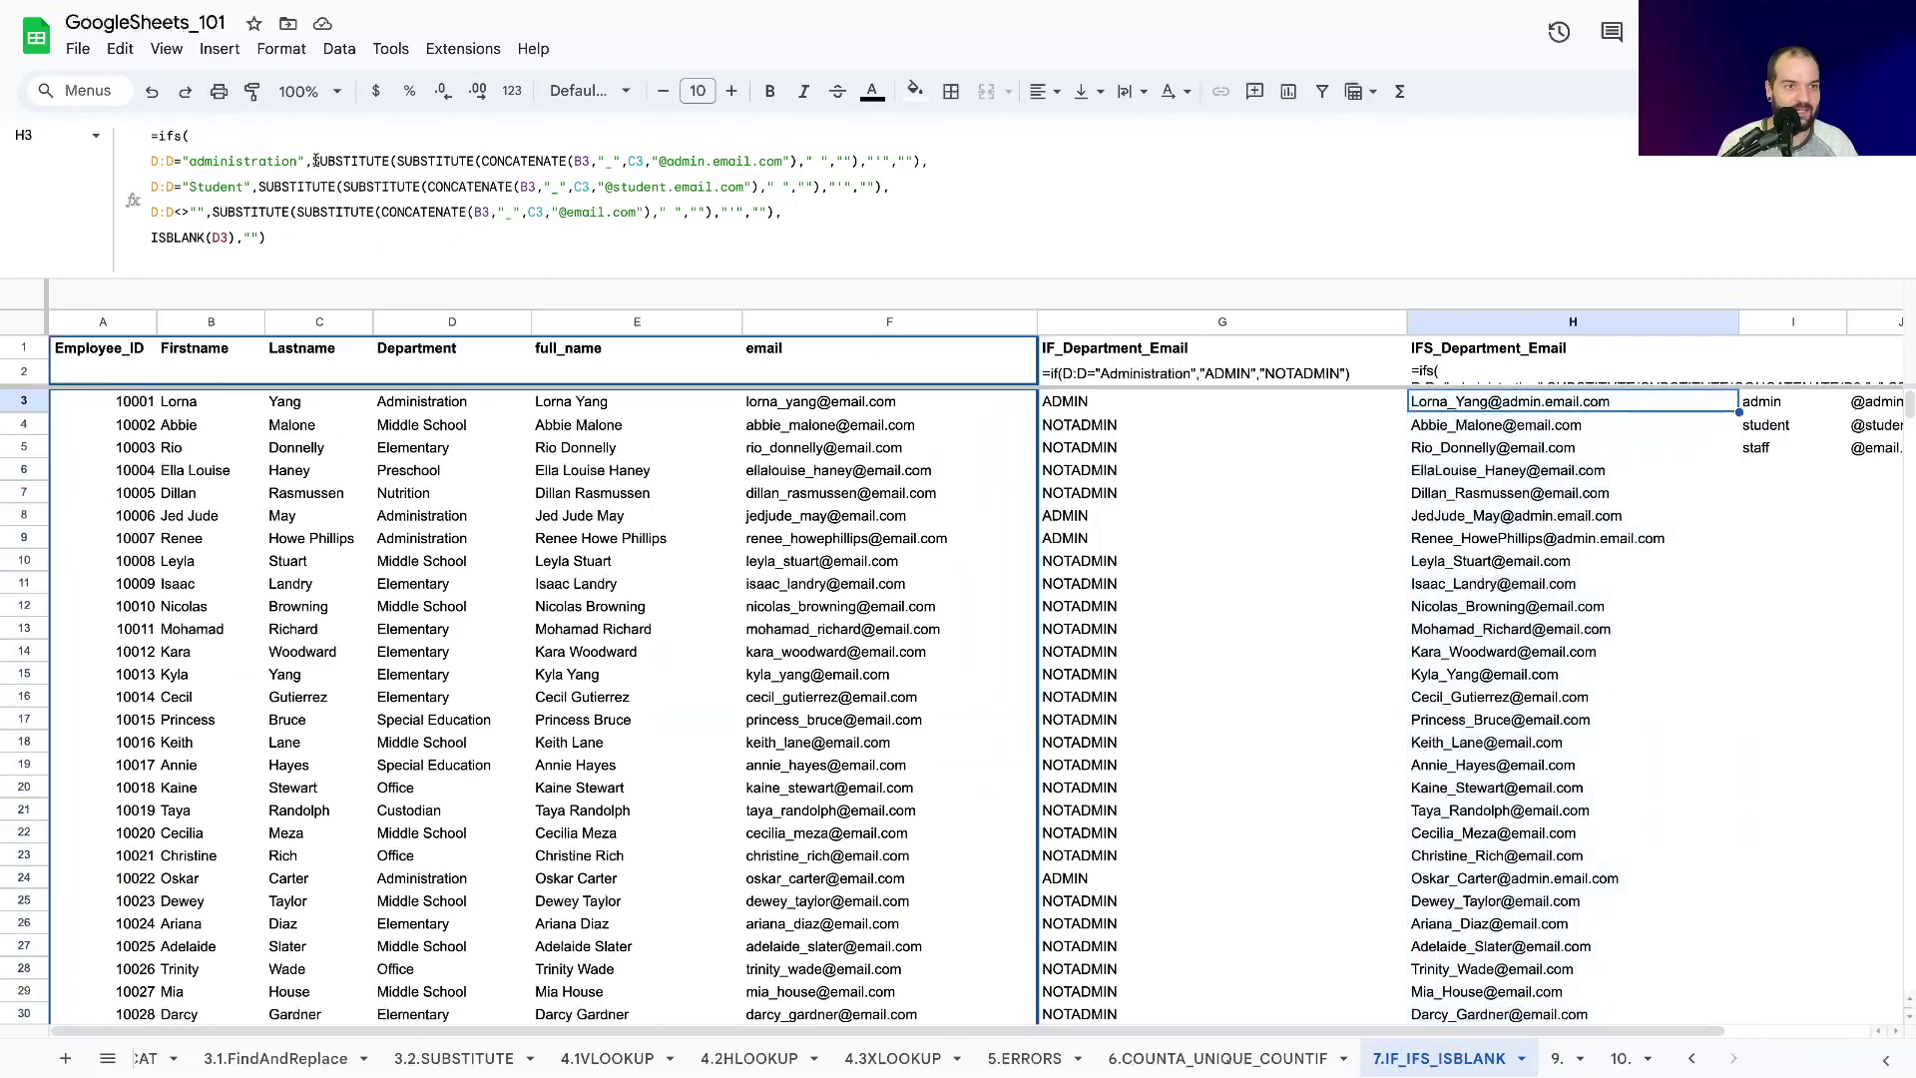
{"action": "left_click", "coordinate": [313, 160]}
{"action": "type", "text": "lower("}
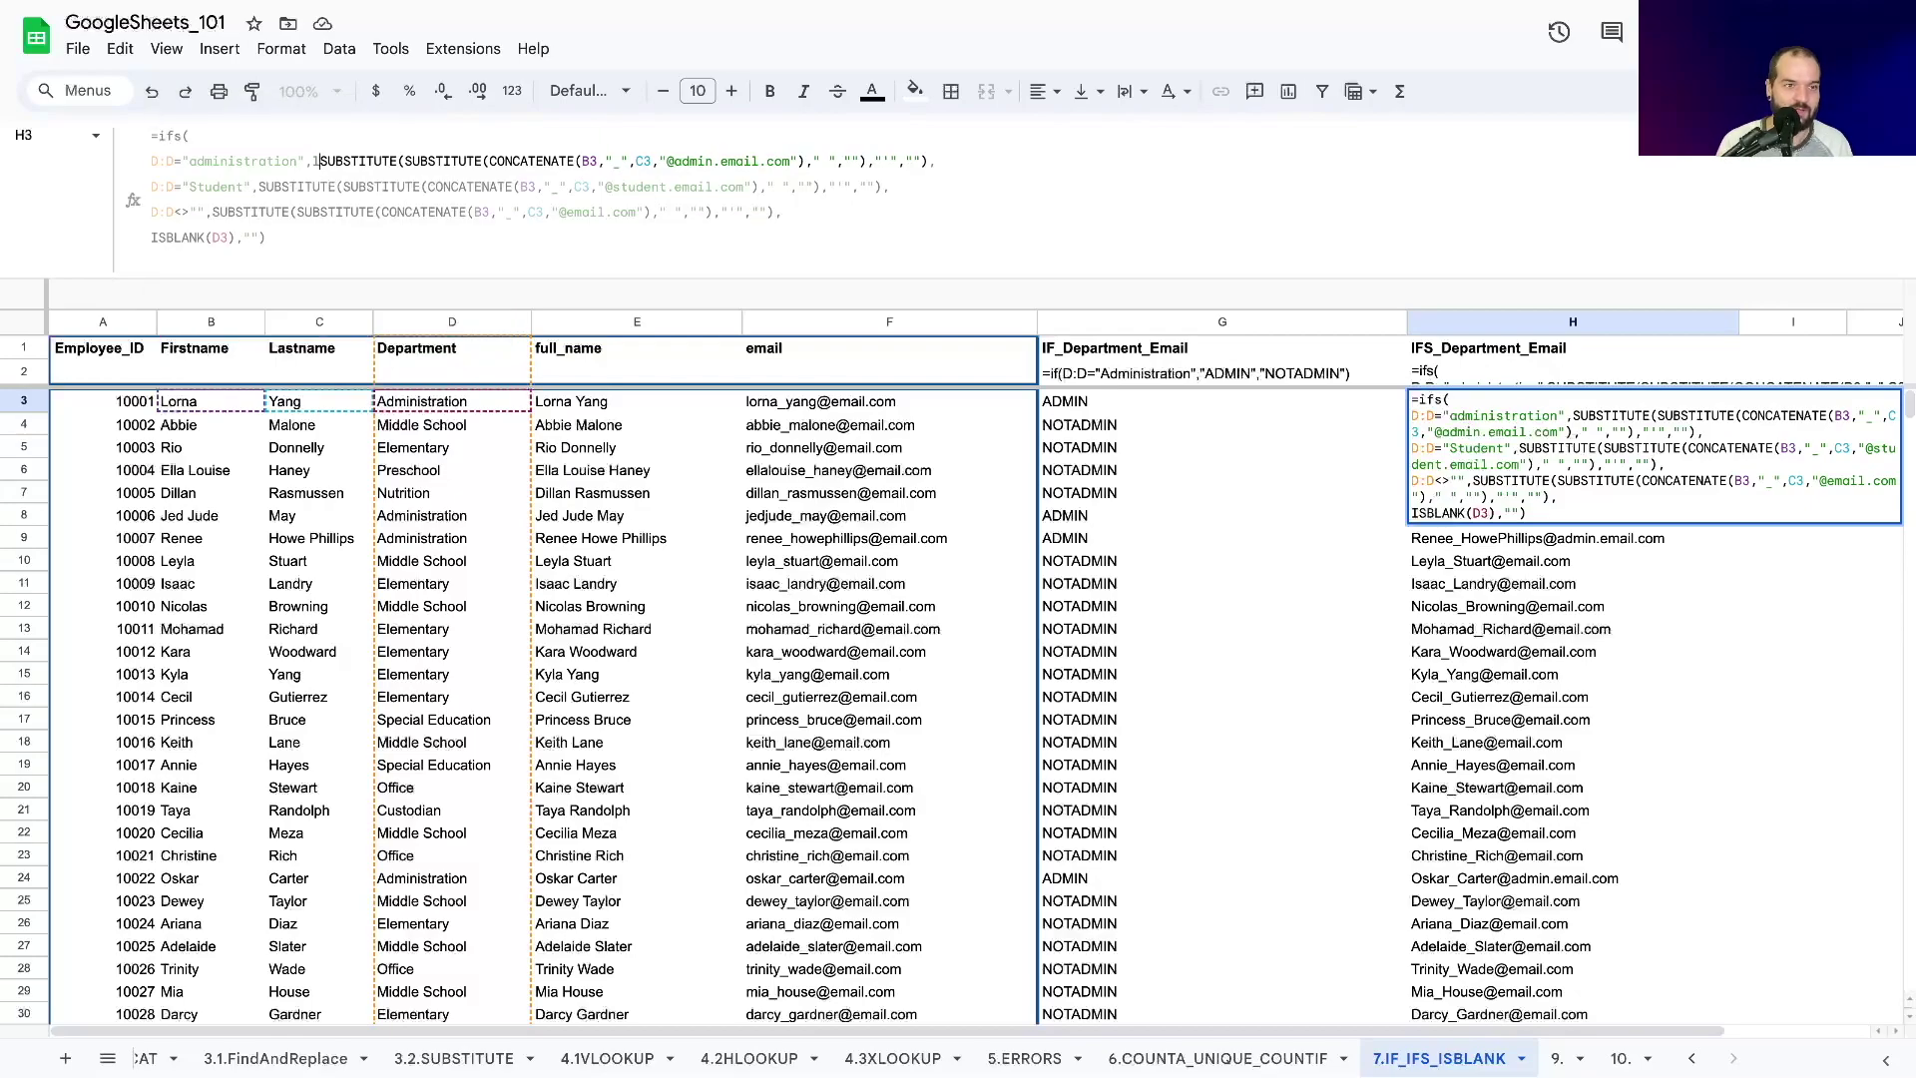
Close the admin branch's LOWER and wrap the student branch in LOWER.
{"action": "left_click", "coordinate": [972, 161]}
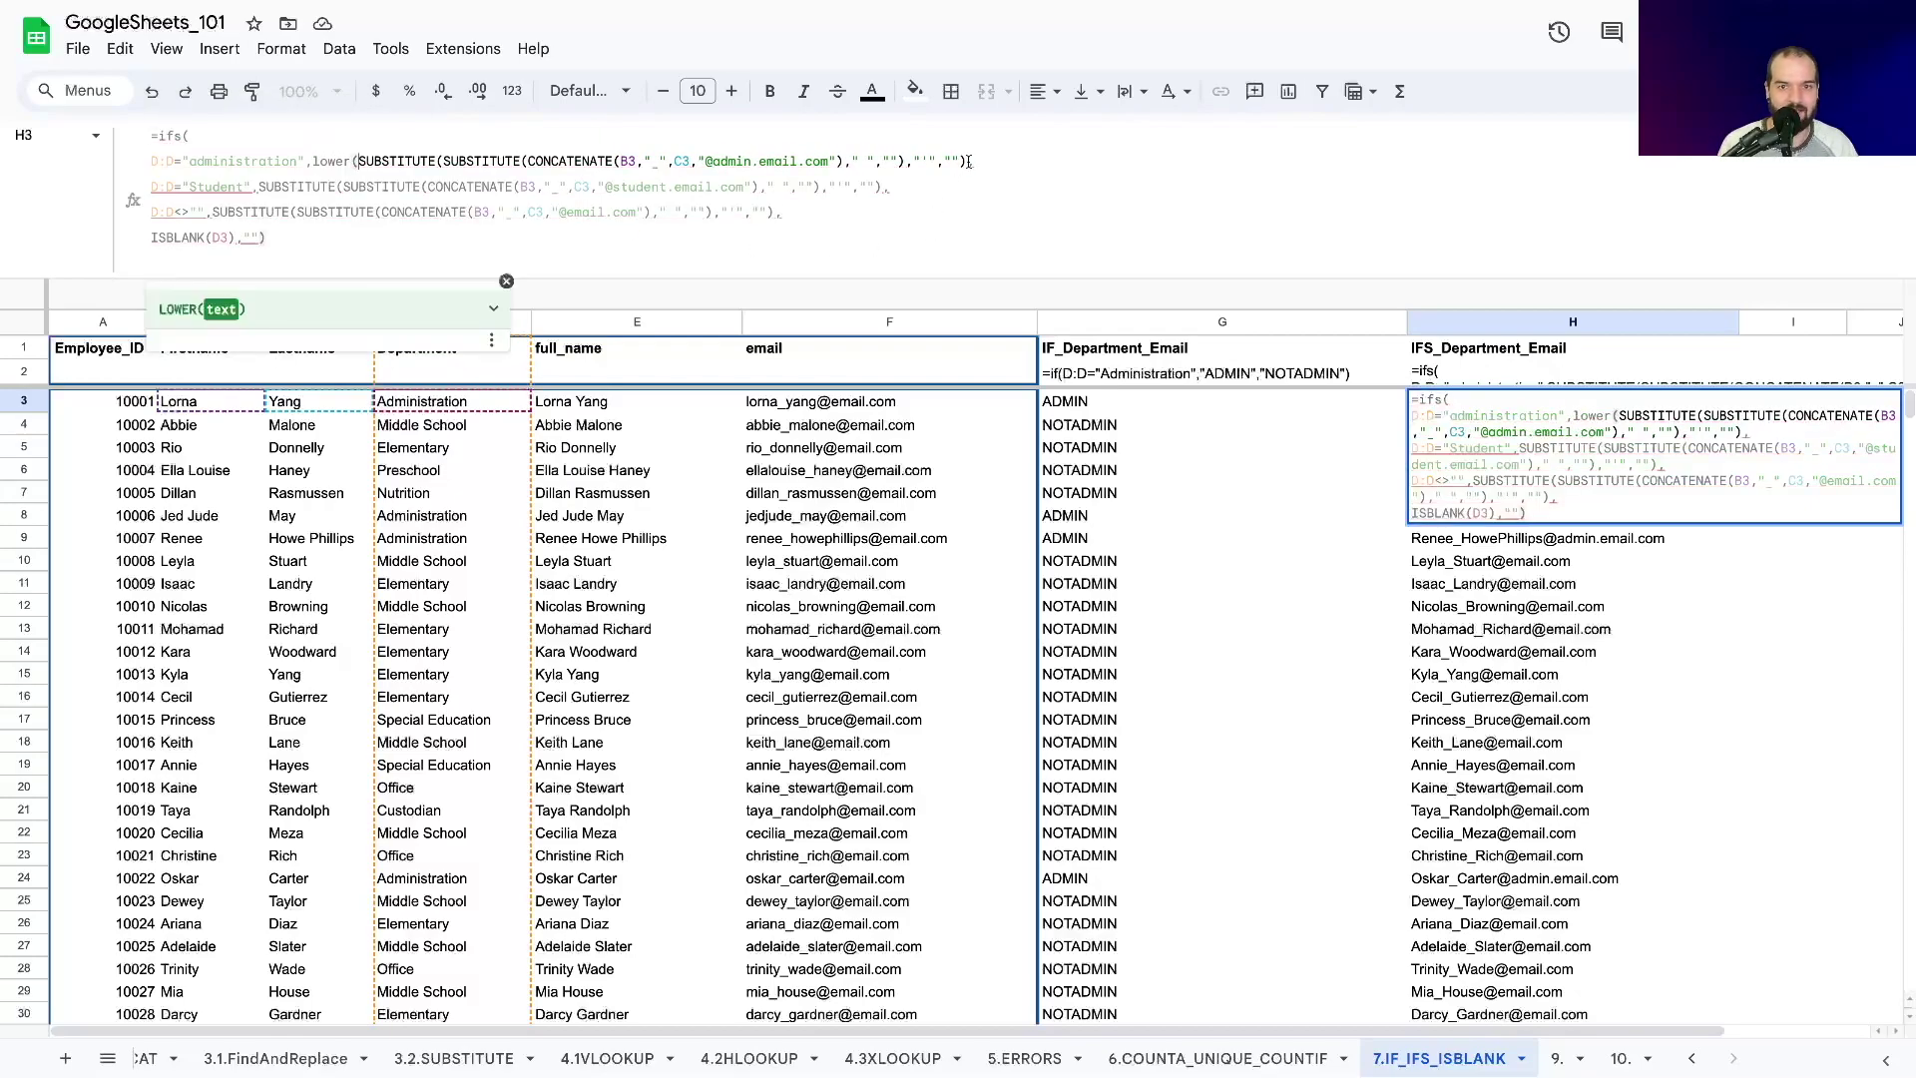
{"action": "type", "text": ")"}
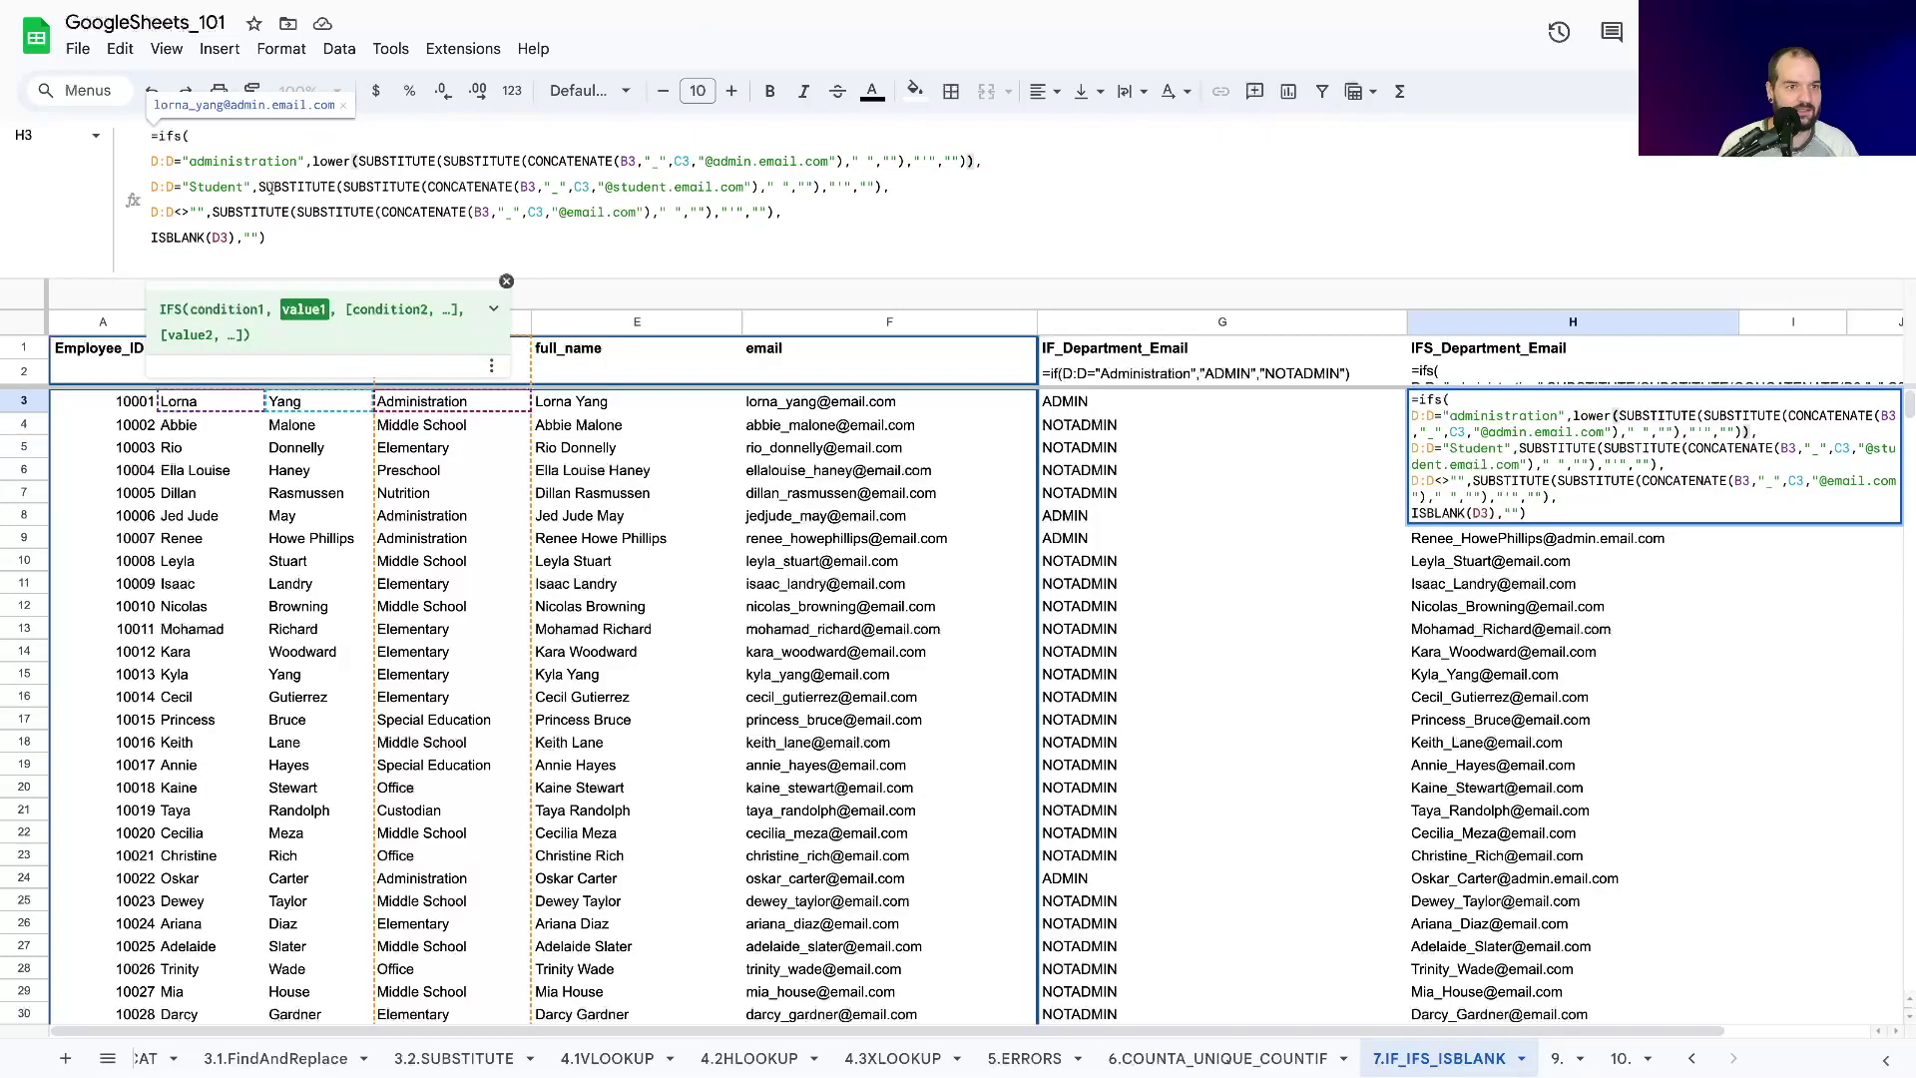
{"action": "left_click", "coordinate": [263, 186]}
{"action": "type", "text": "lower("}
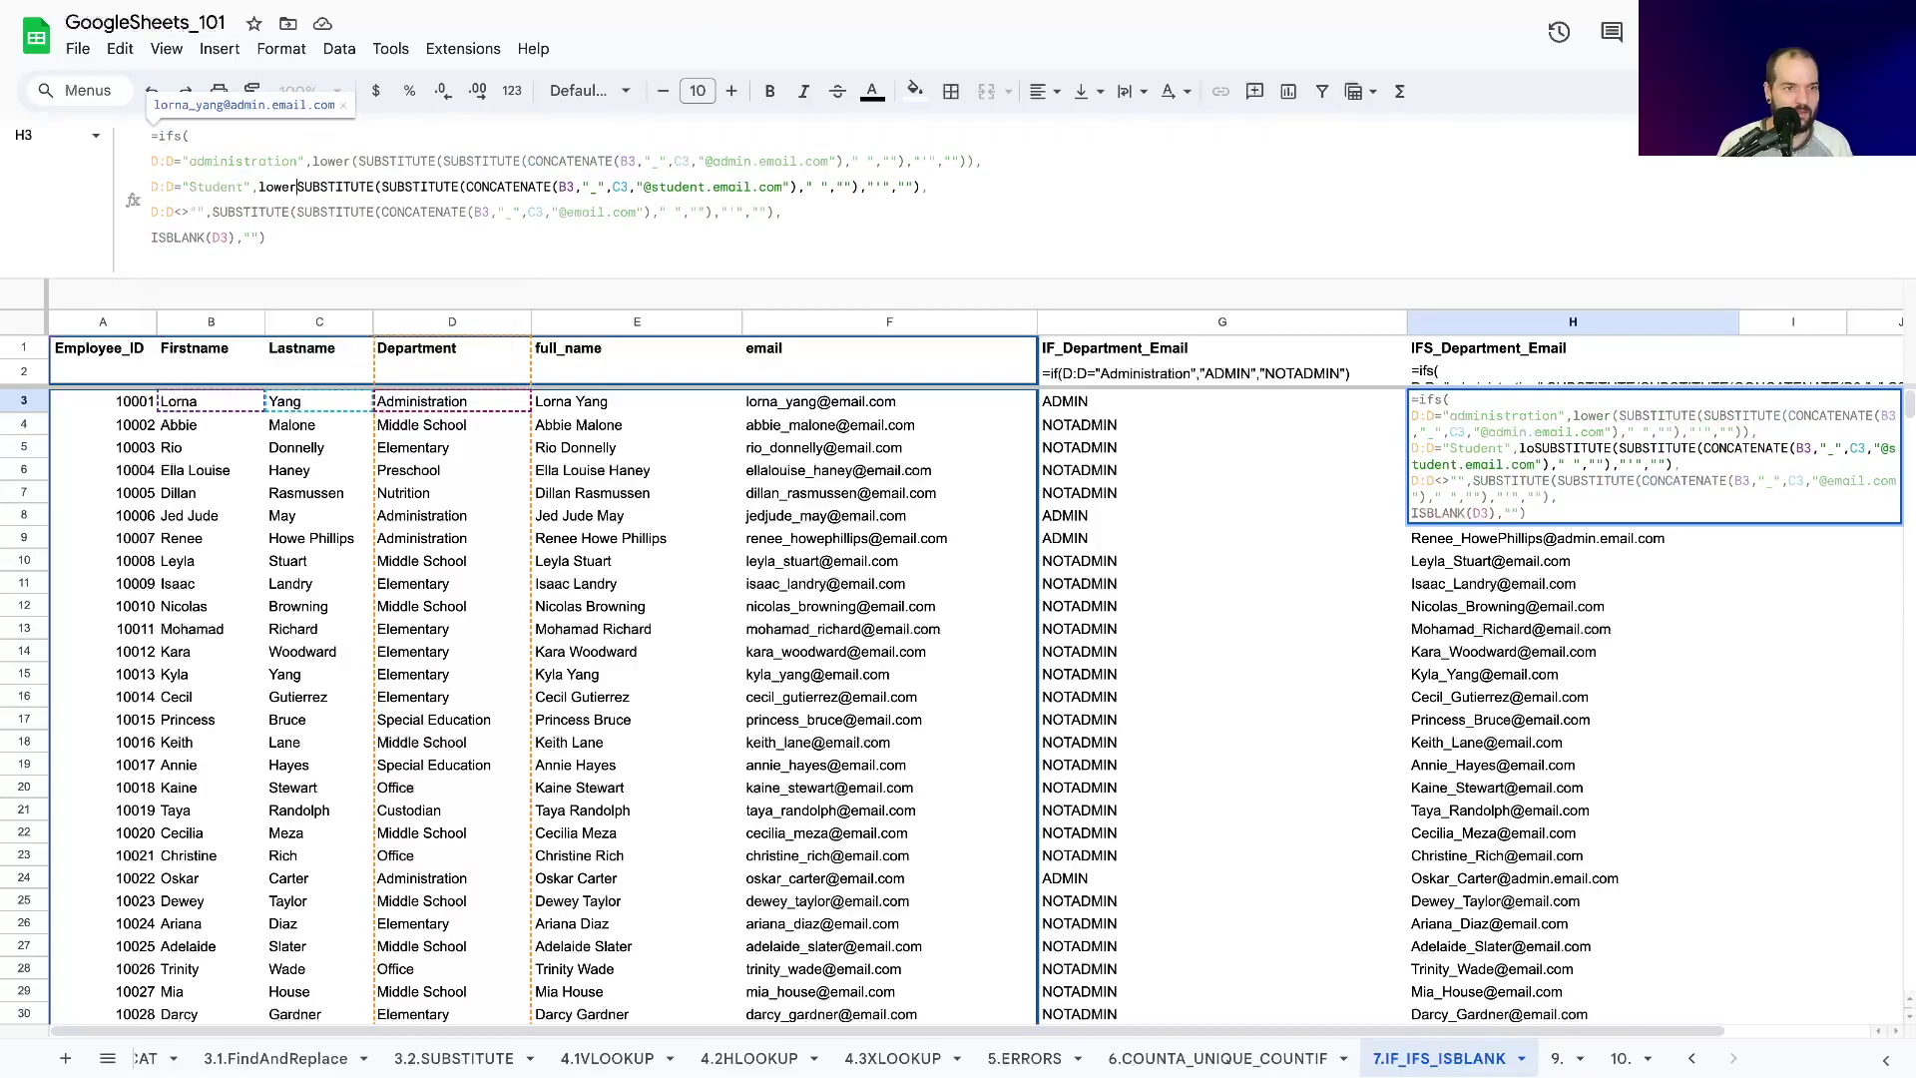
{"action": "left_click", "coordinate": [934, 187]}
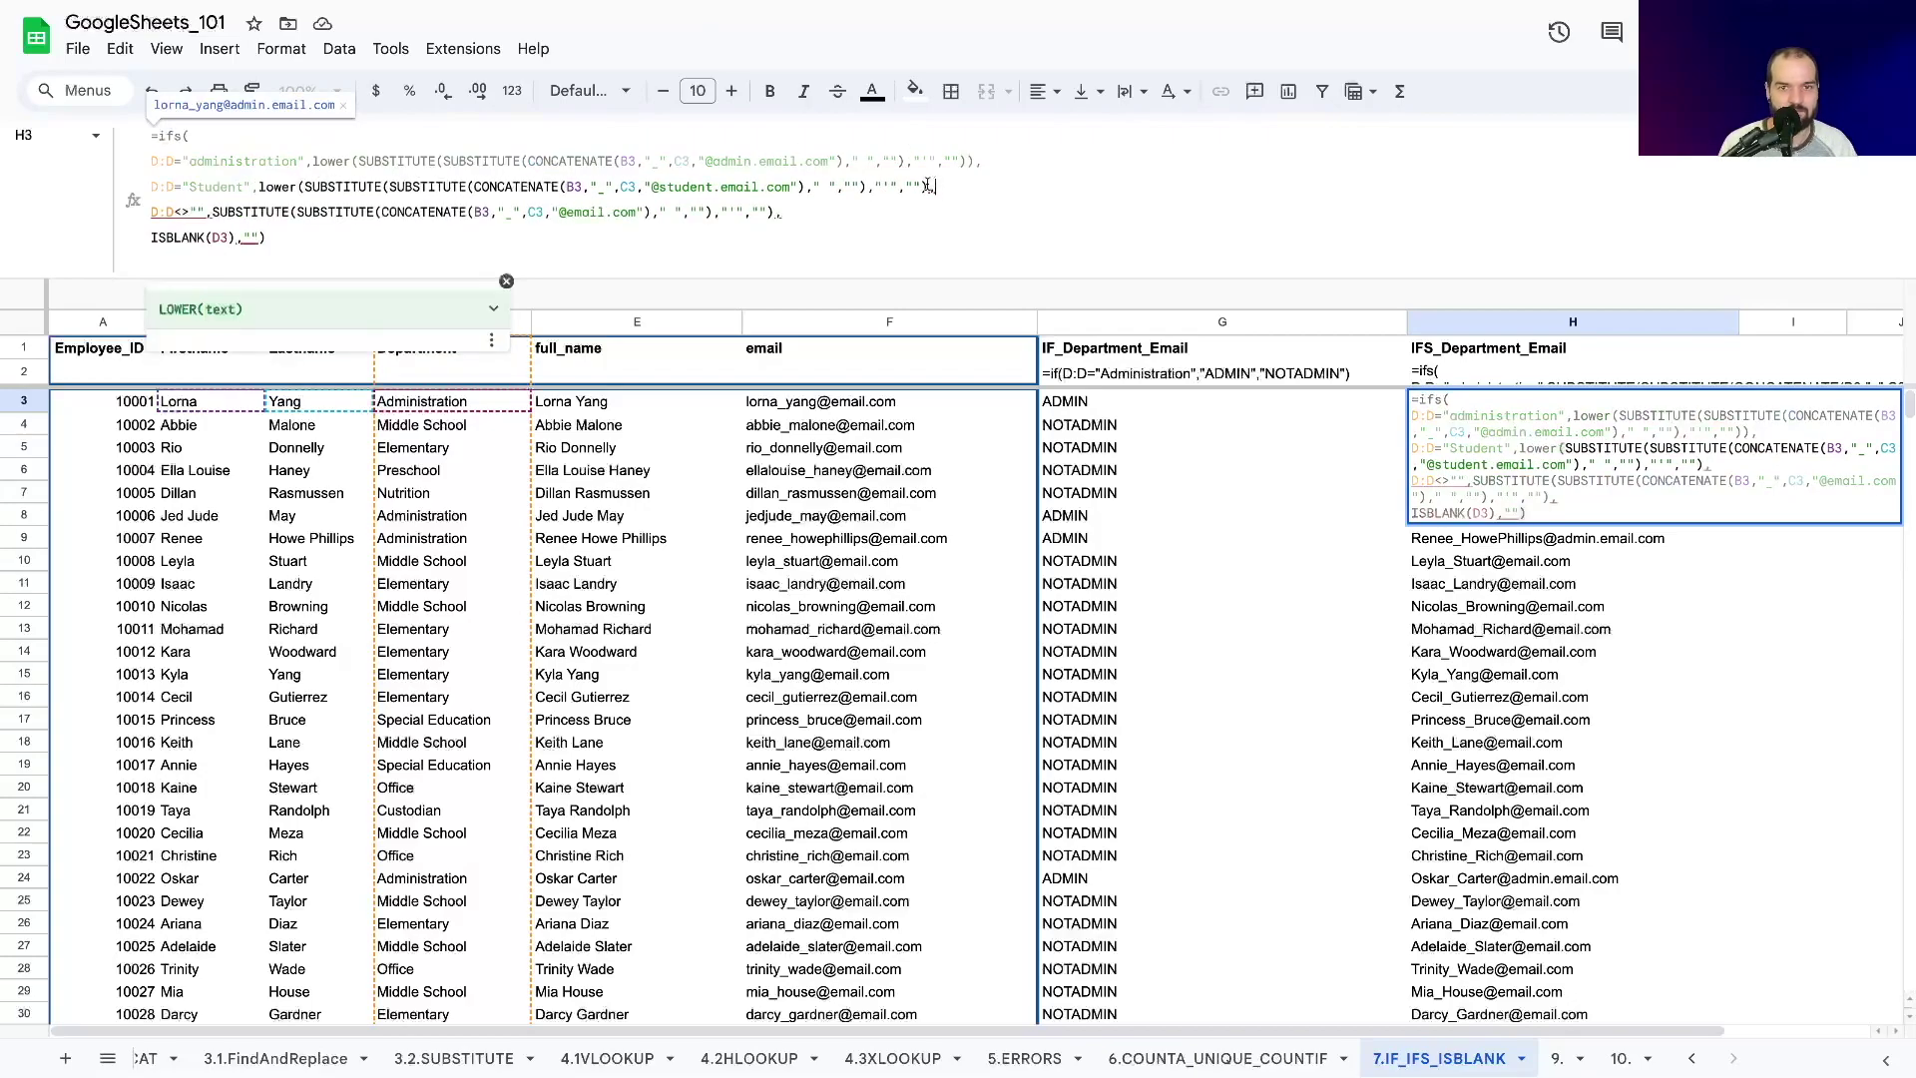
{"action": "type", "text": ")"}
Wrap the staff branch in LOWER and commit the lowercase email formula.
{"action": "left_click", "coordinate": [576, 197]}
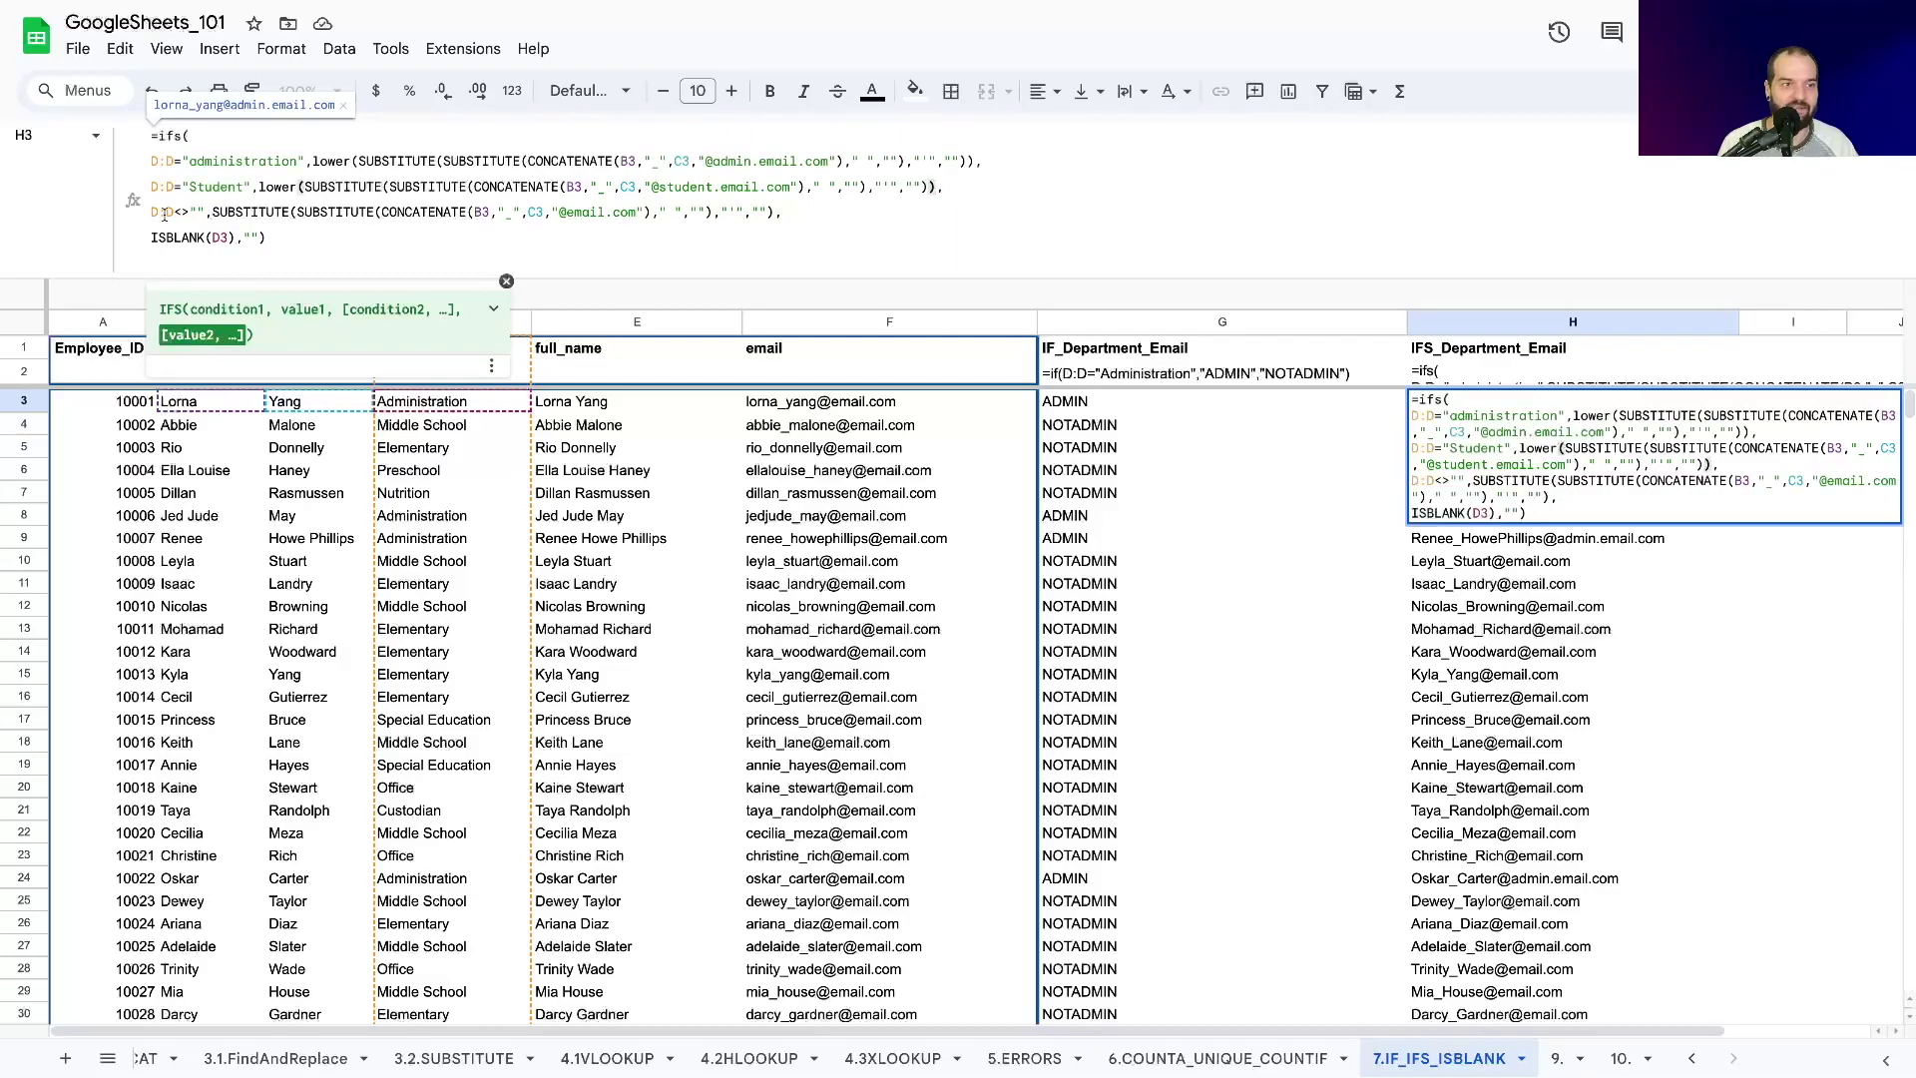
{"action": "left_click", "coordinate": [214, 216]}
{"action": "left_click", "coordinate": [219, 219]}
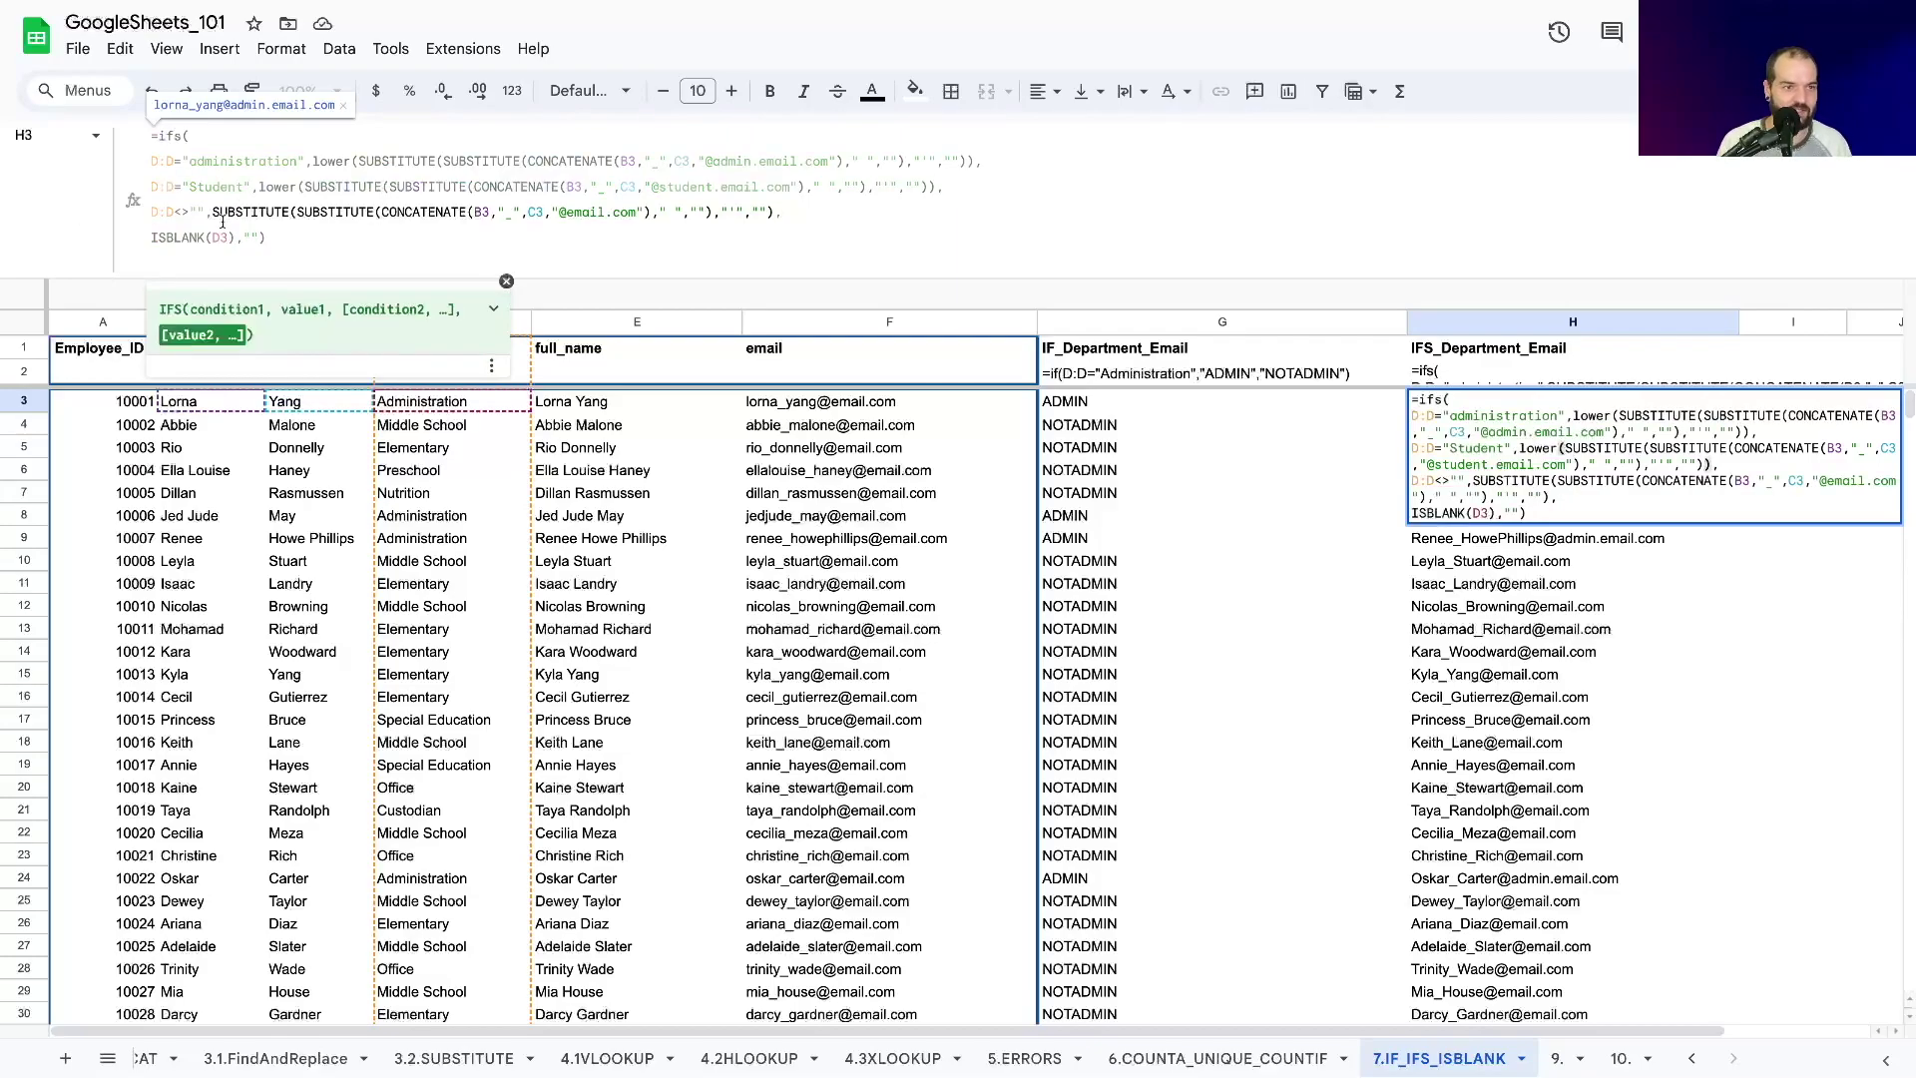
{"action": "type", "text": "lower("}
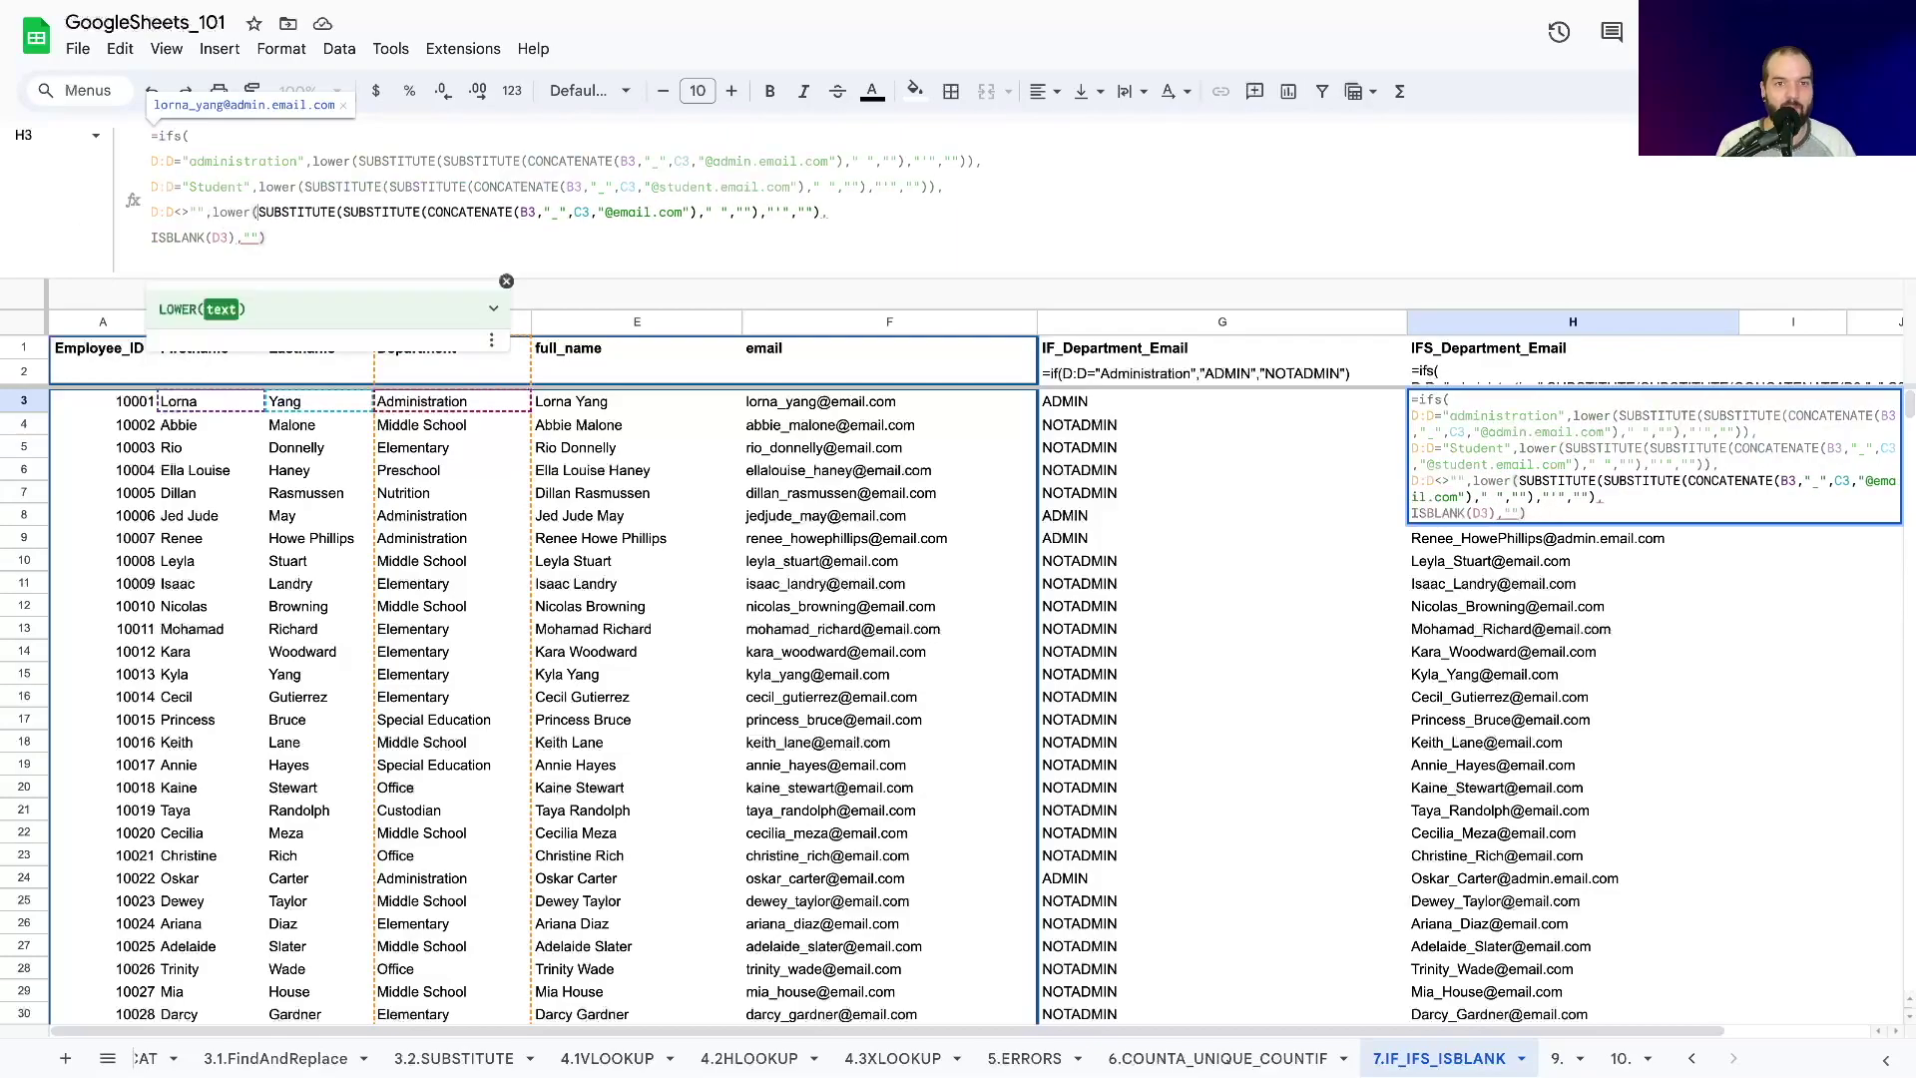
{"action": "left_click", "coordinate": [820, 212]}
{"action": "type", "text": ")"}
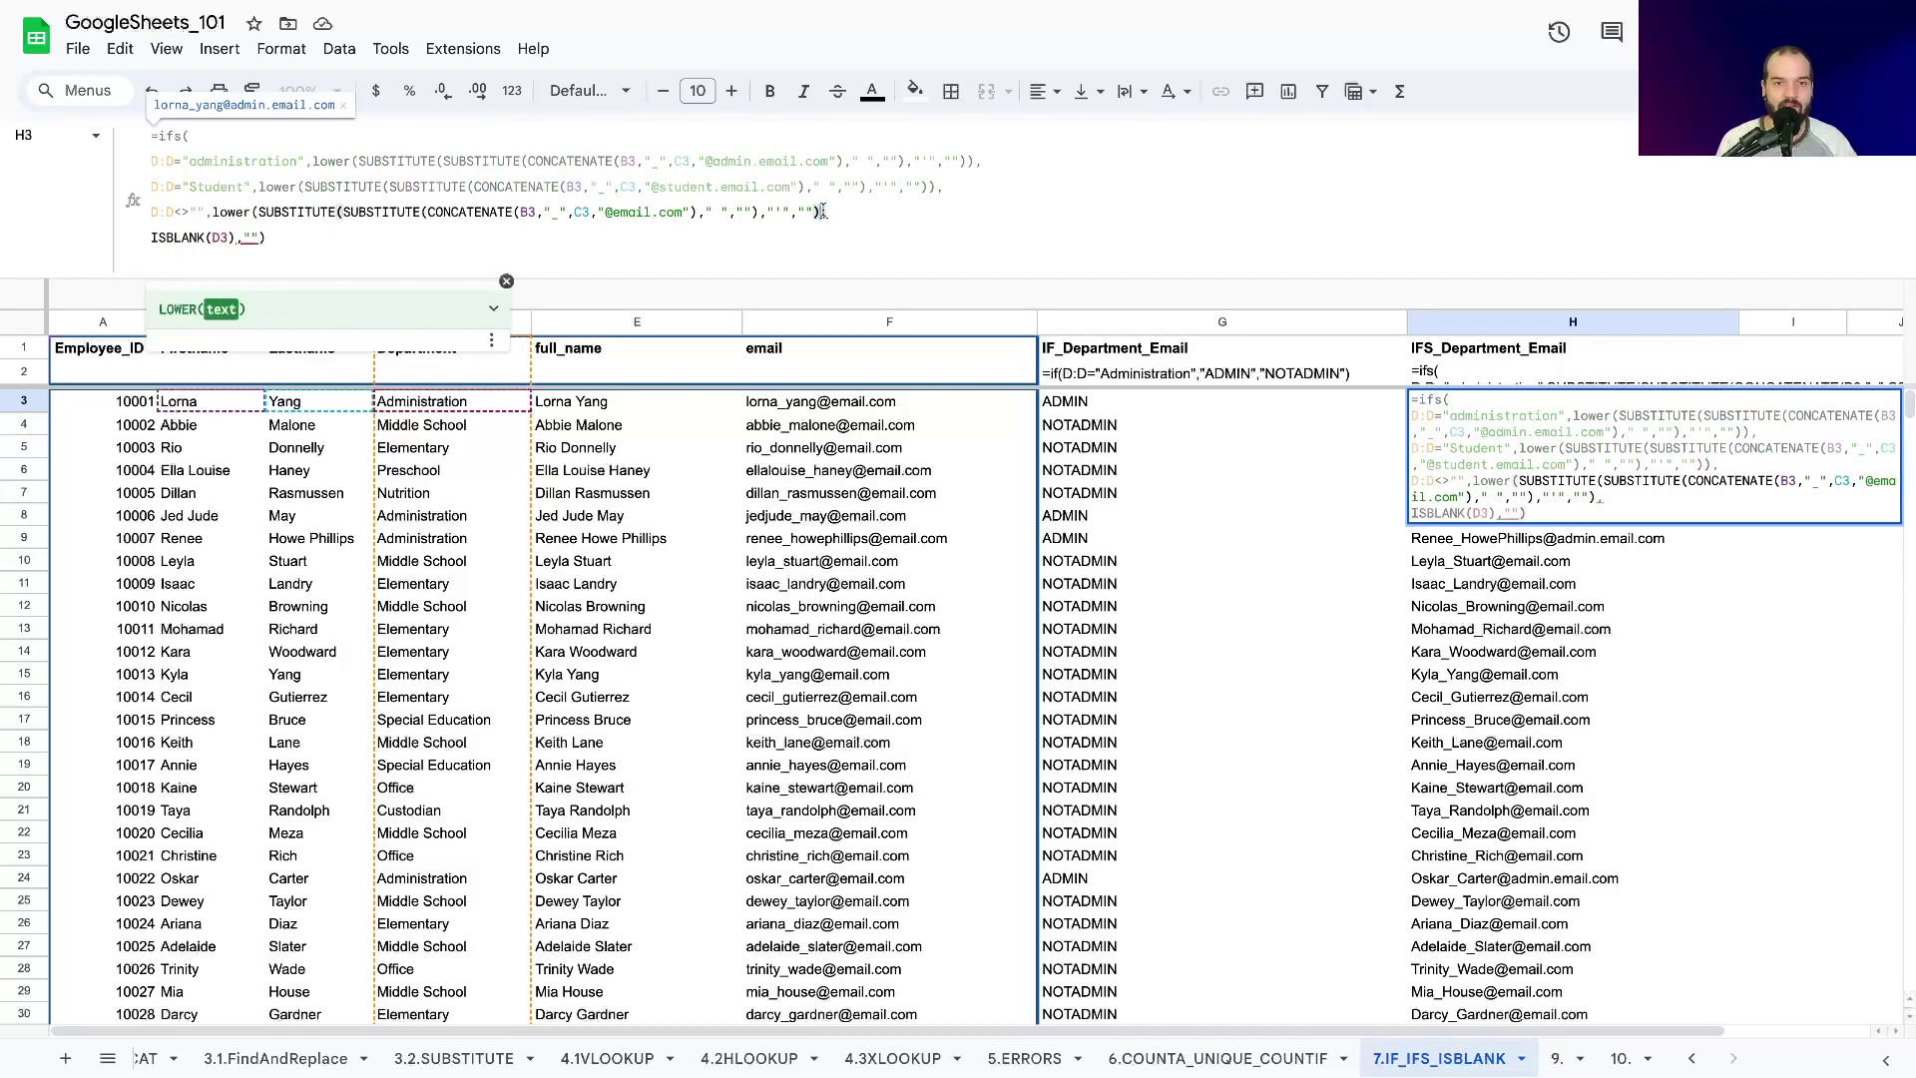
{"action": "key", "text": "Return"}
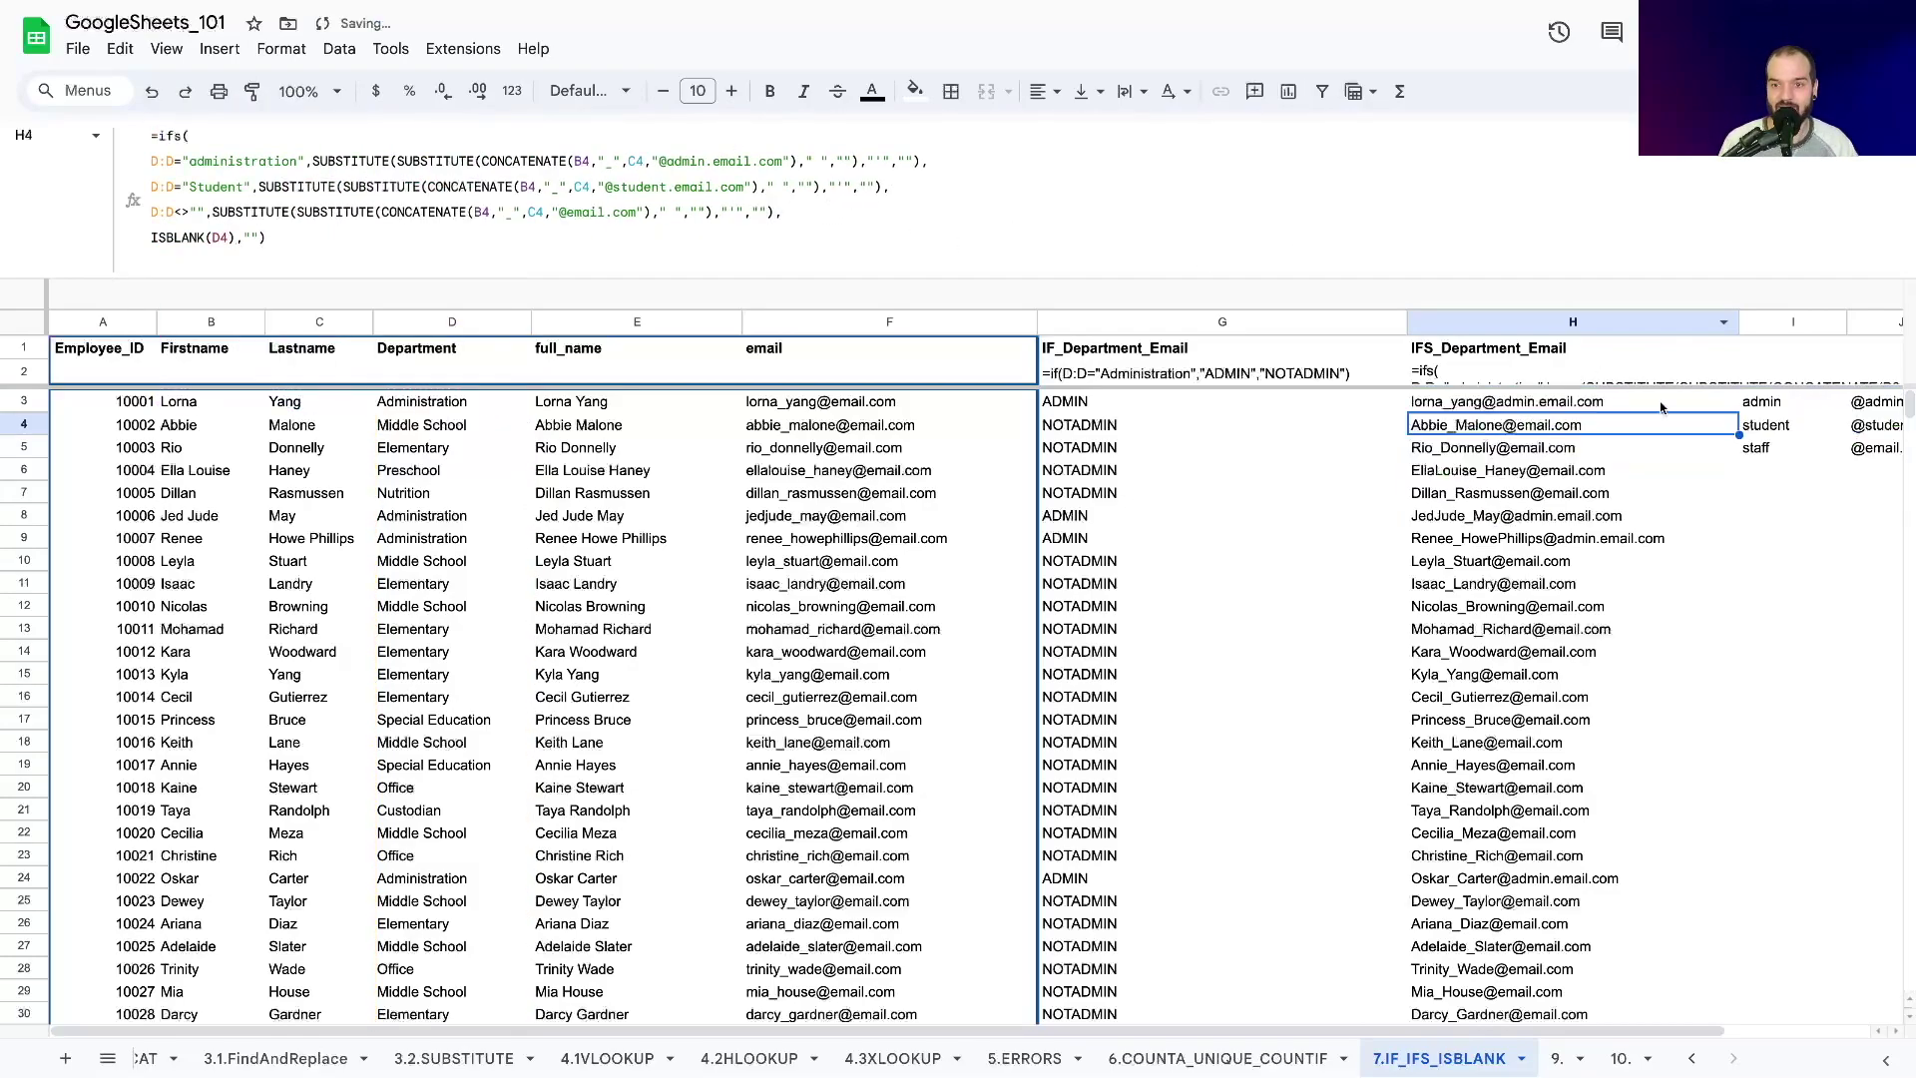
Fill H3's lowercase email formula down to row 110.
{"action": "left_click", "coordinate": [1506, 412]}
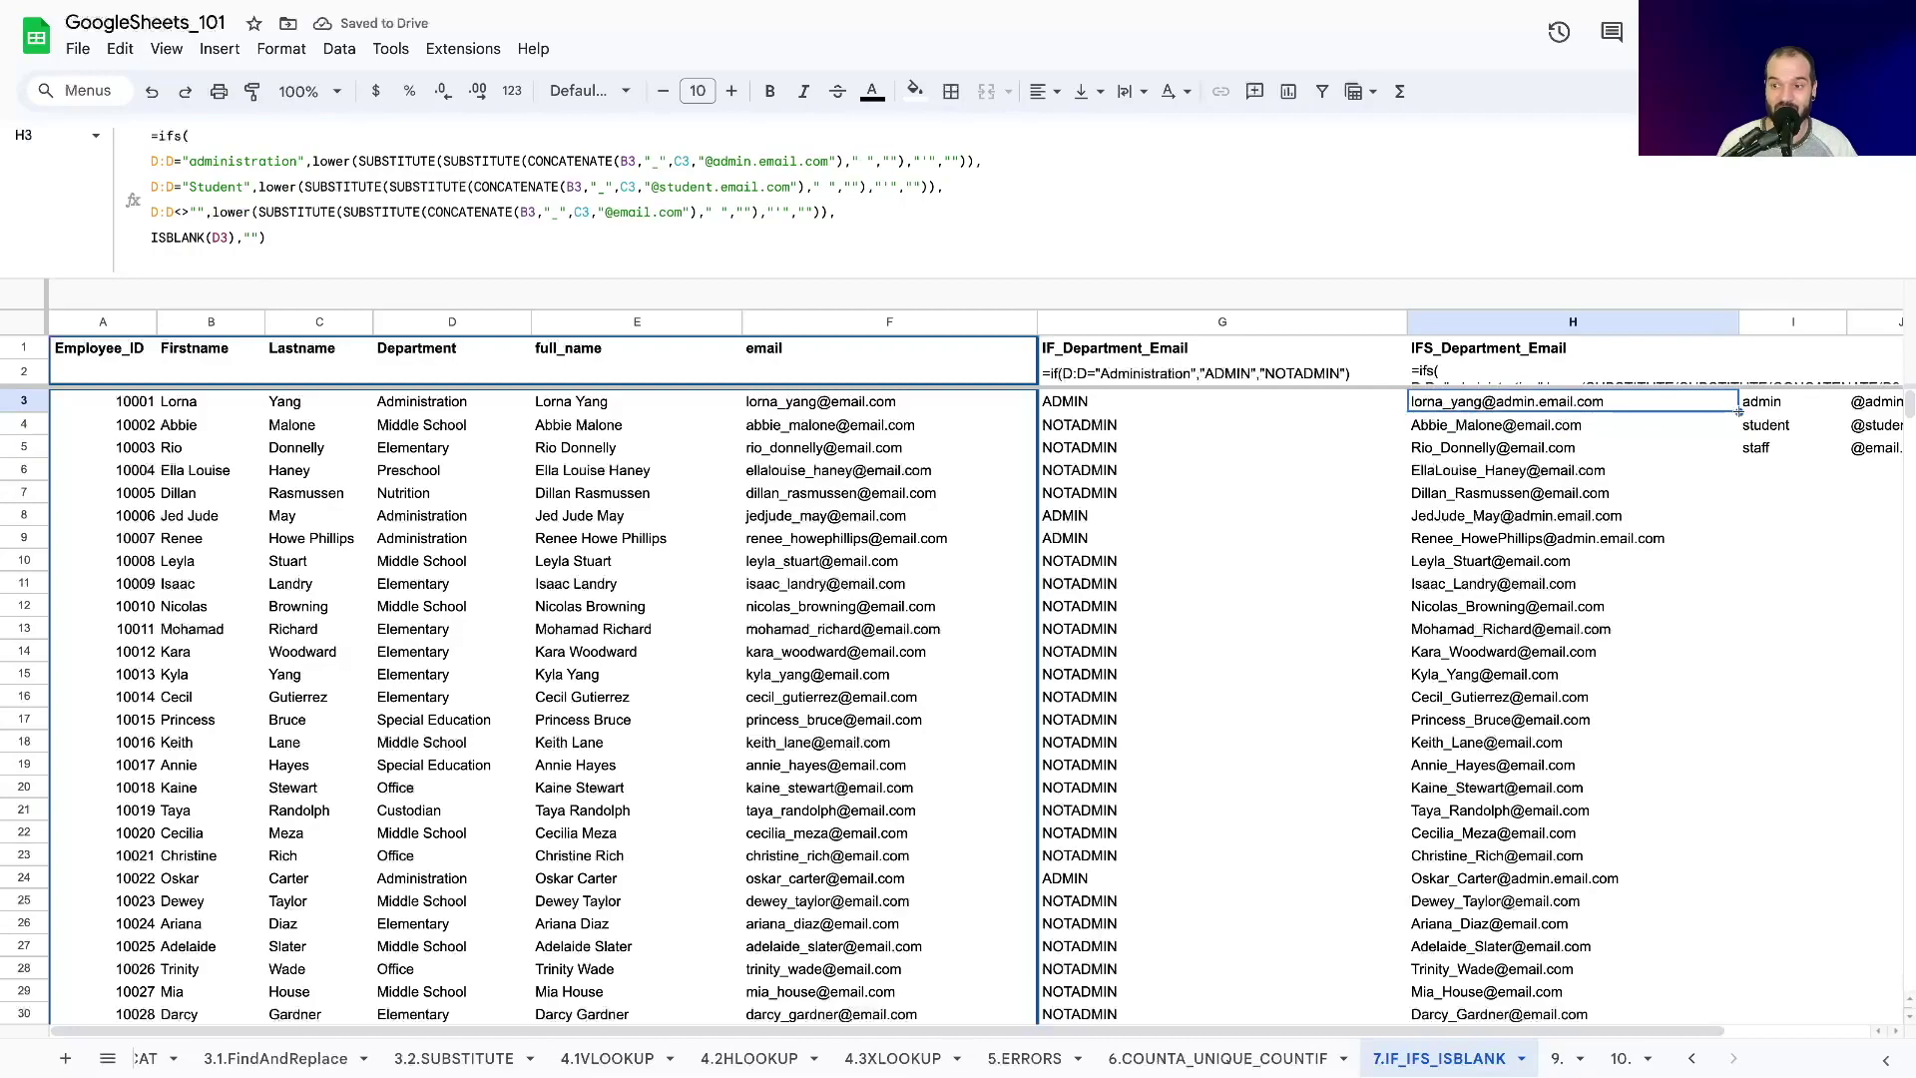
{"action": "left_click_drag", "start_coordinate": [1738, 410], "coordinate": [1683, 908]}
{"action": "scroll", "coordinate": [1556, 698], "scroll_direction": "up", "scroll_amount": 20}
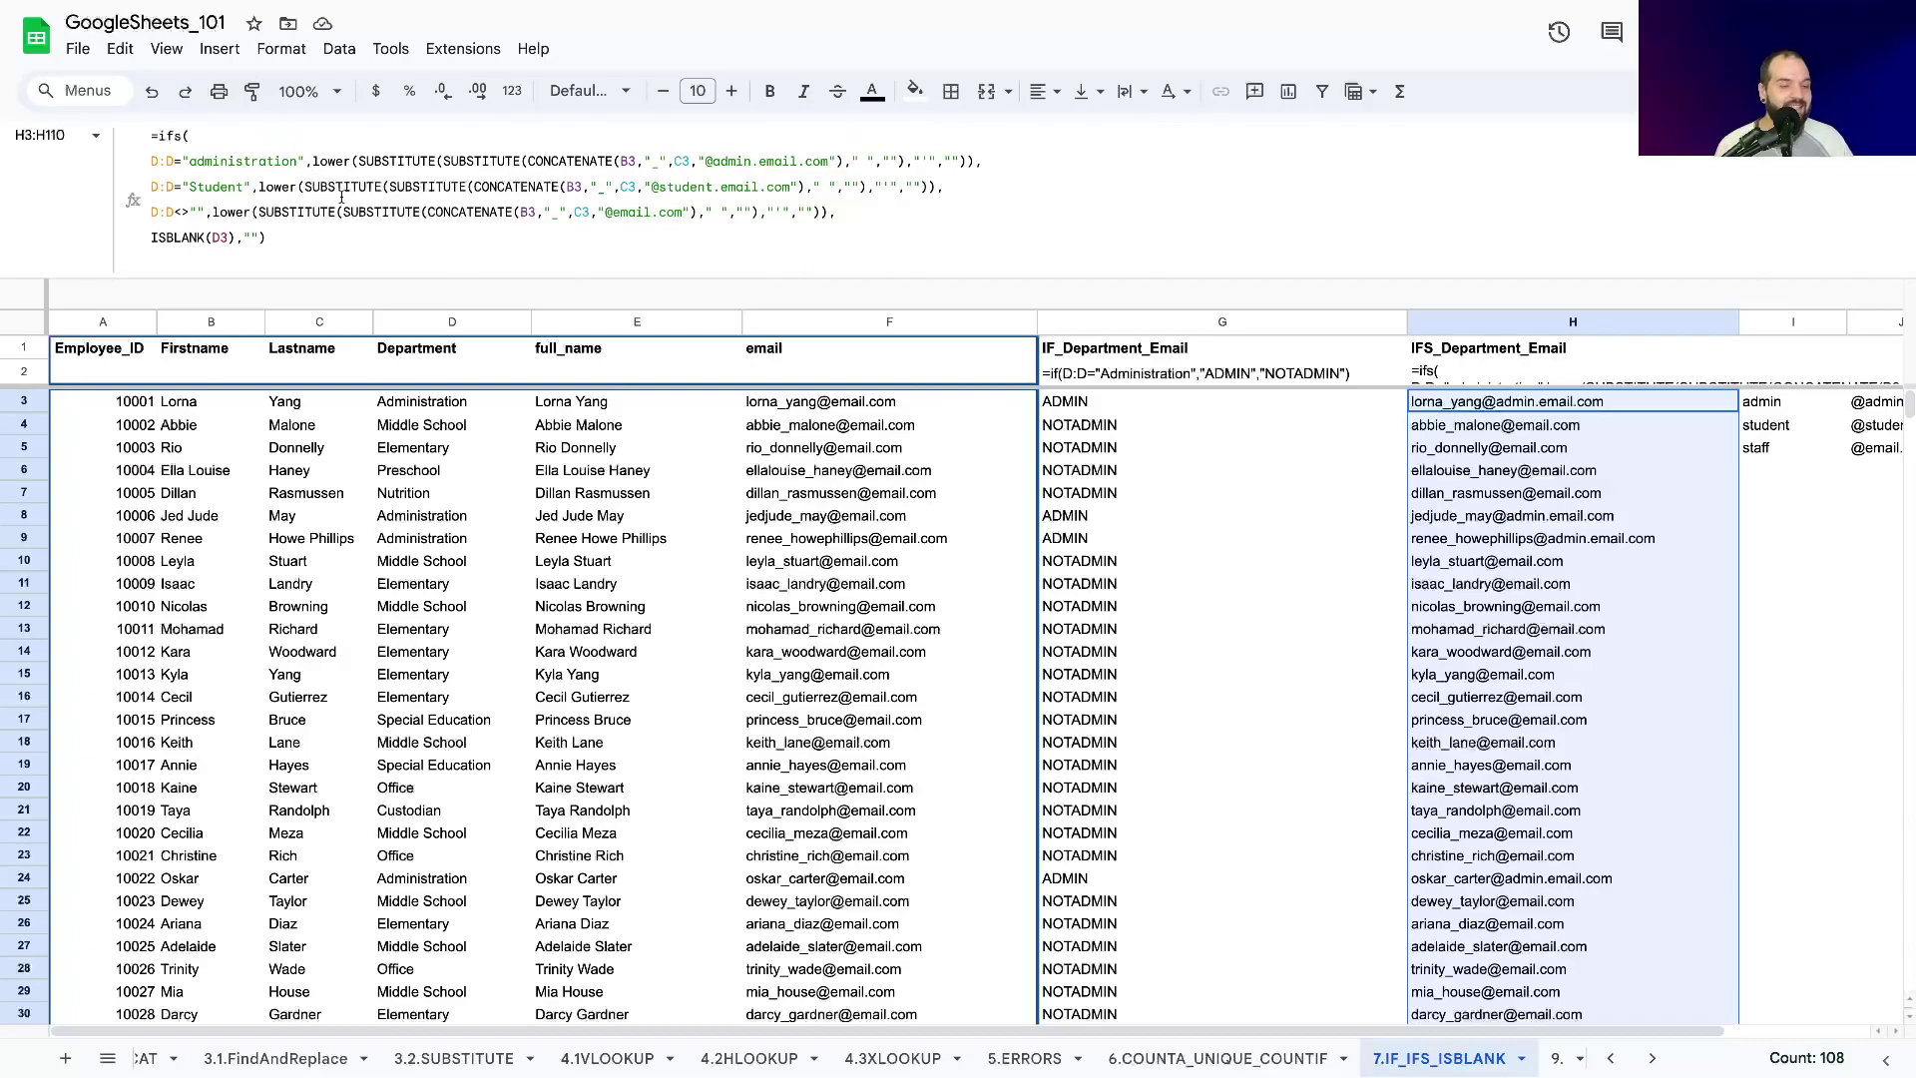
{"action": "left_click", "coordinate": [152, 162]}
{"action": "left_click", "coordinate": [150, 186]}
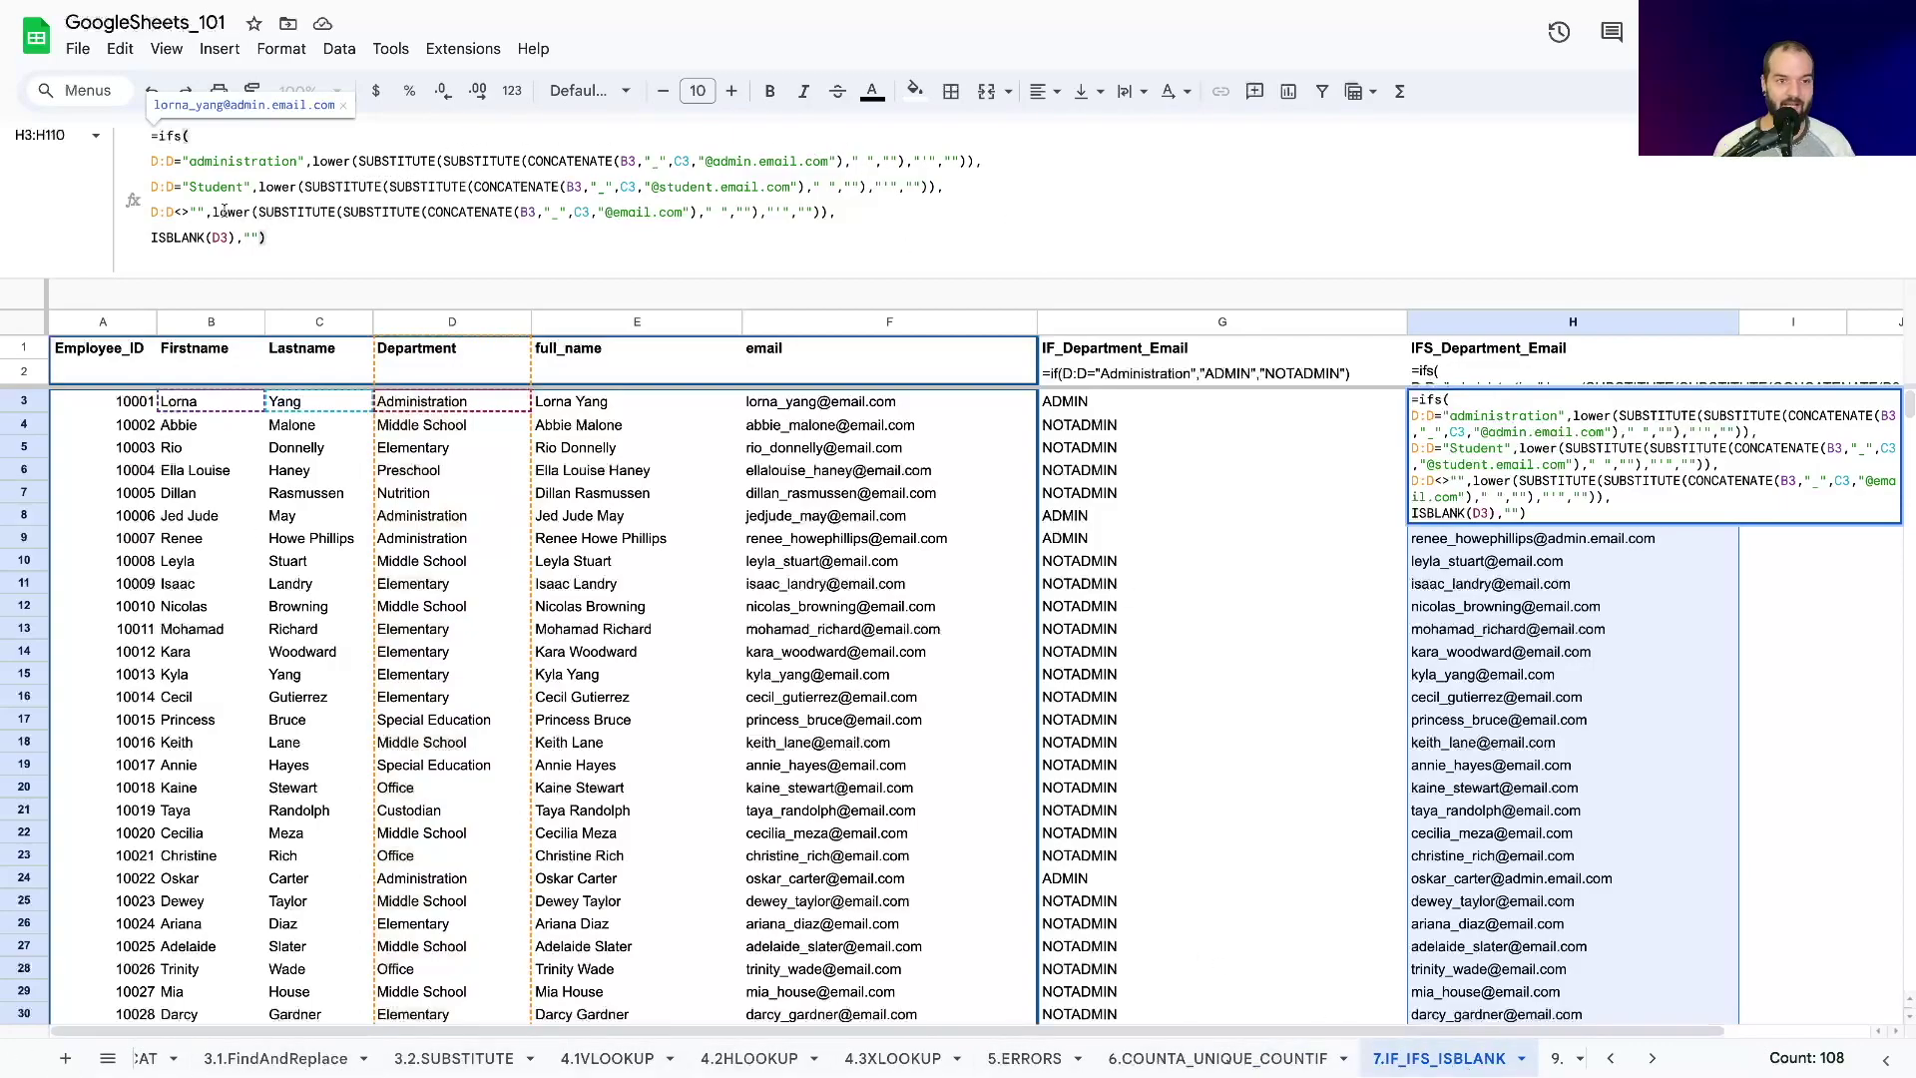
{"action": "left_click", "coordinate": [312, 161]}
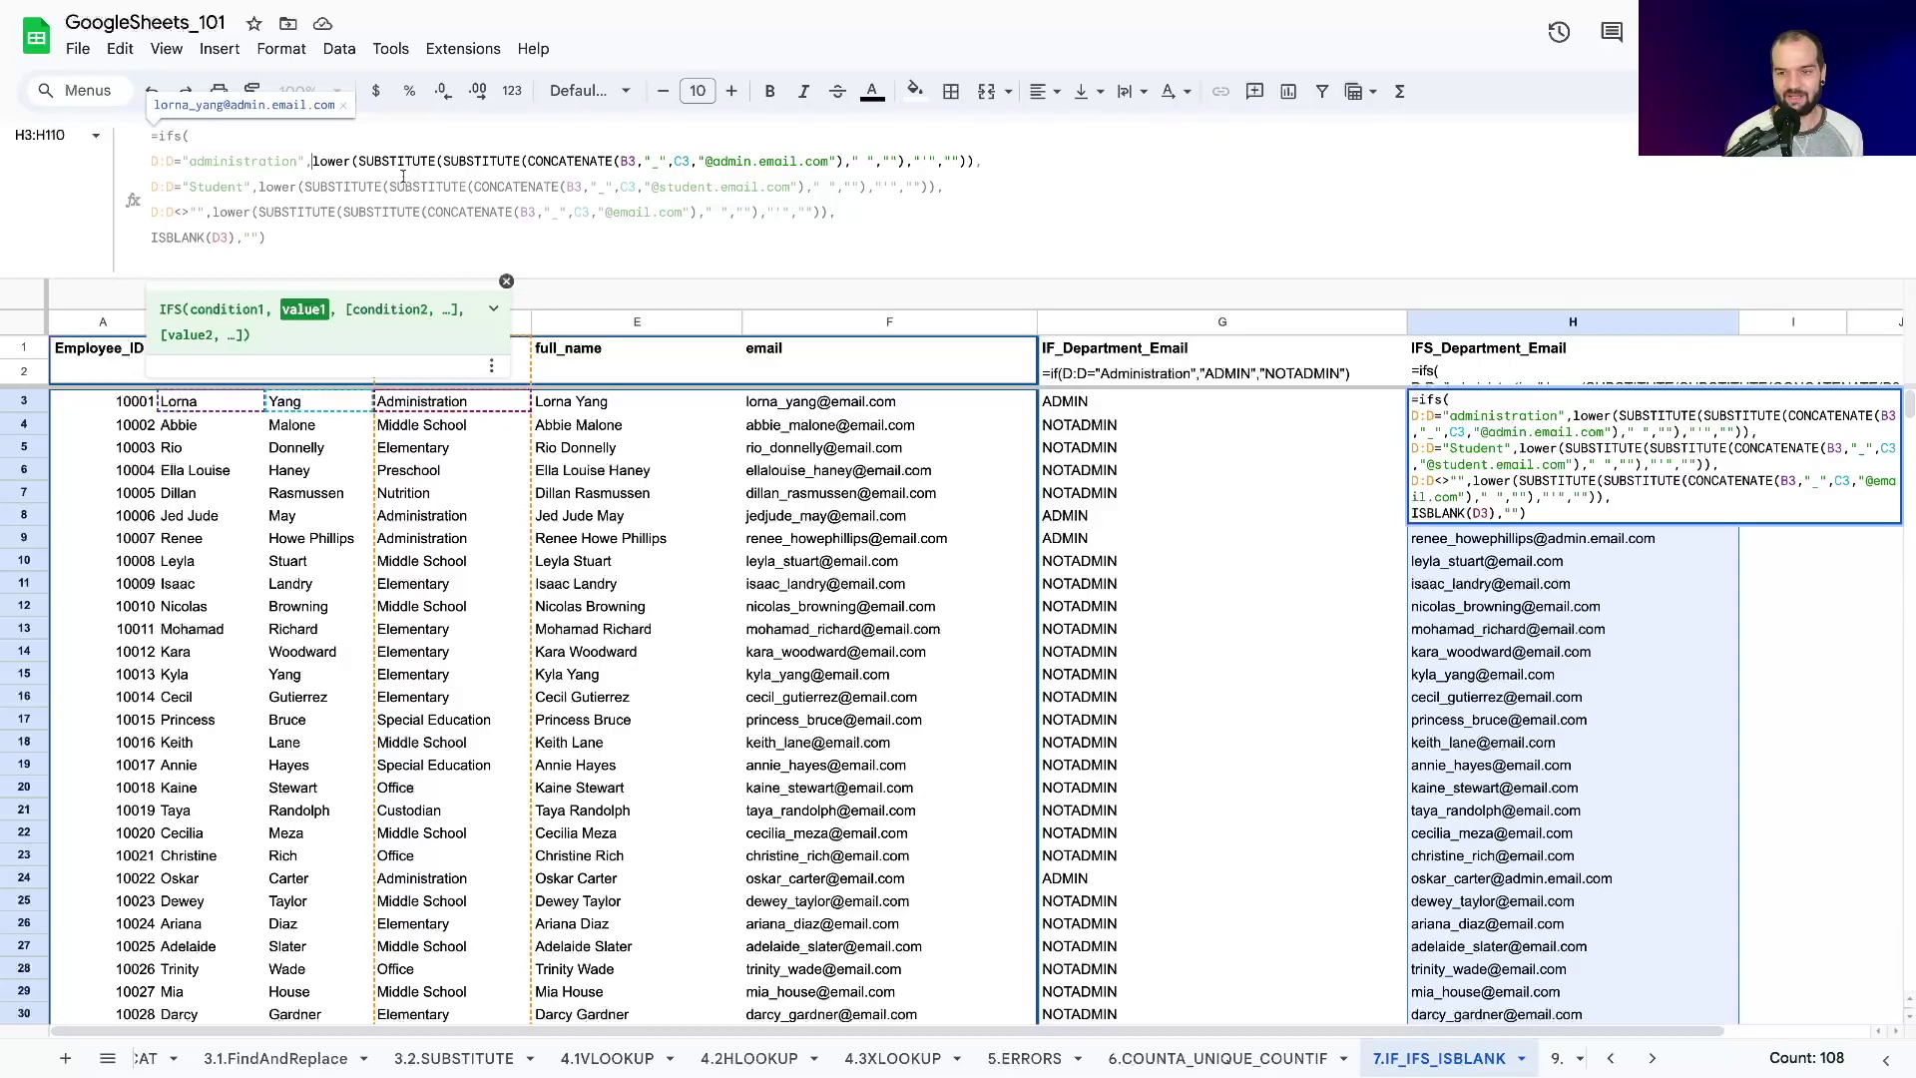
{"action": "left_click", "coordinate": [303, 231]}
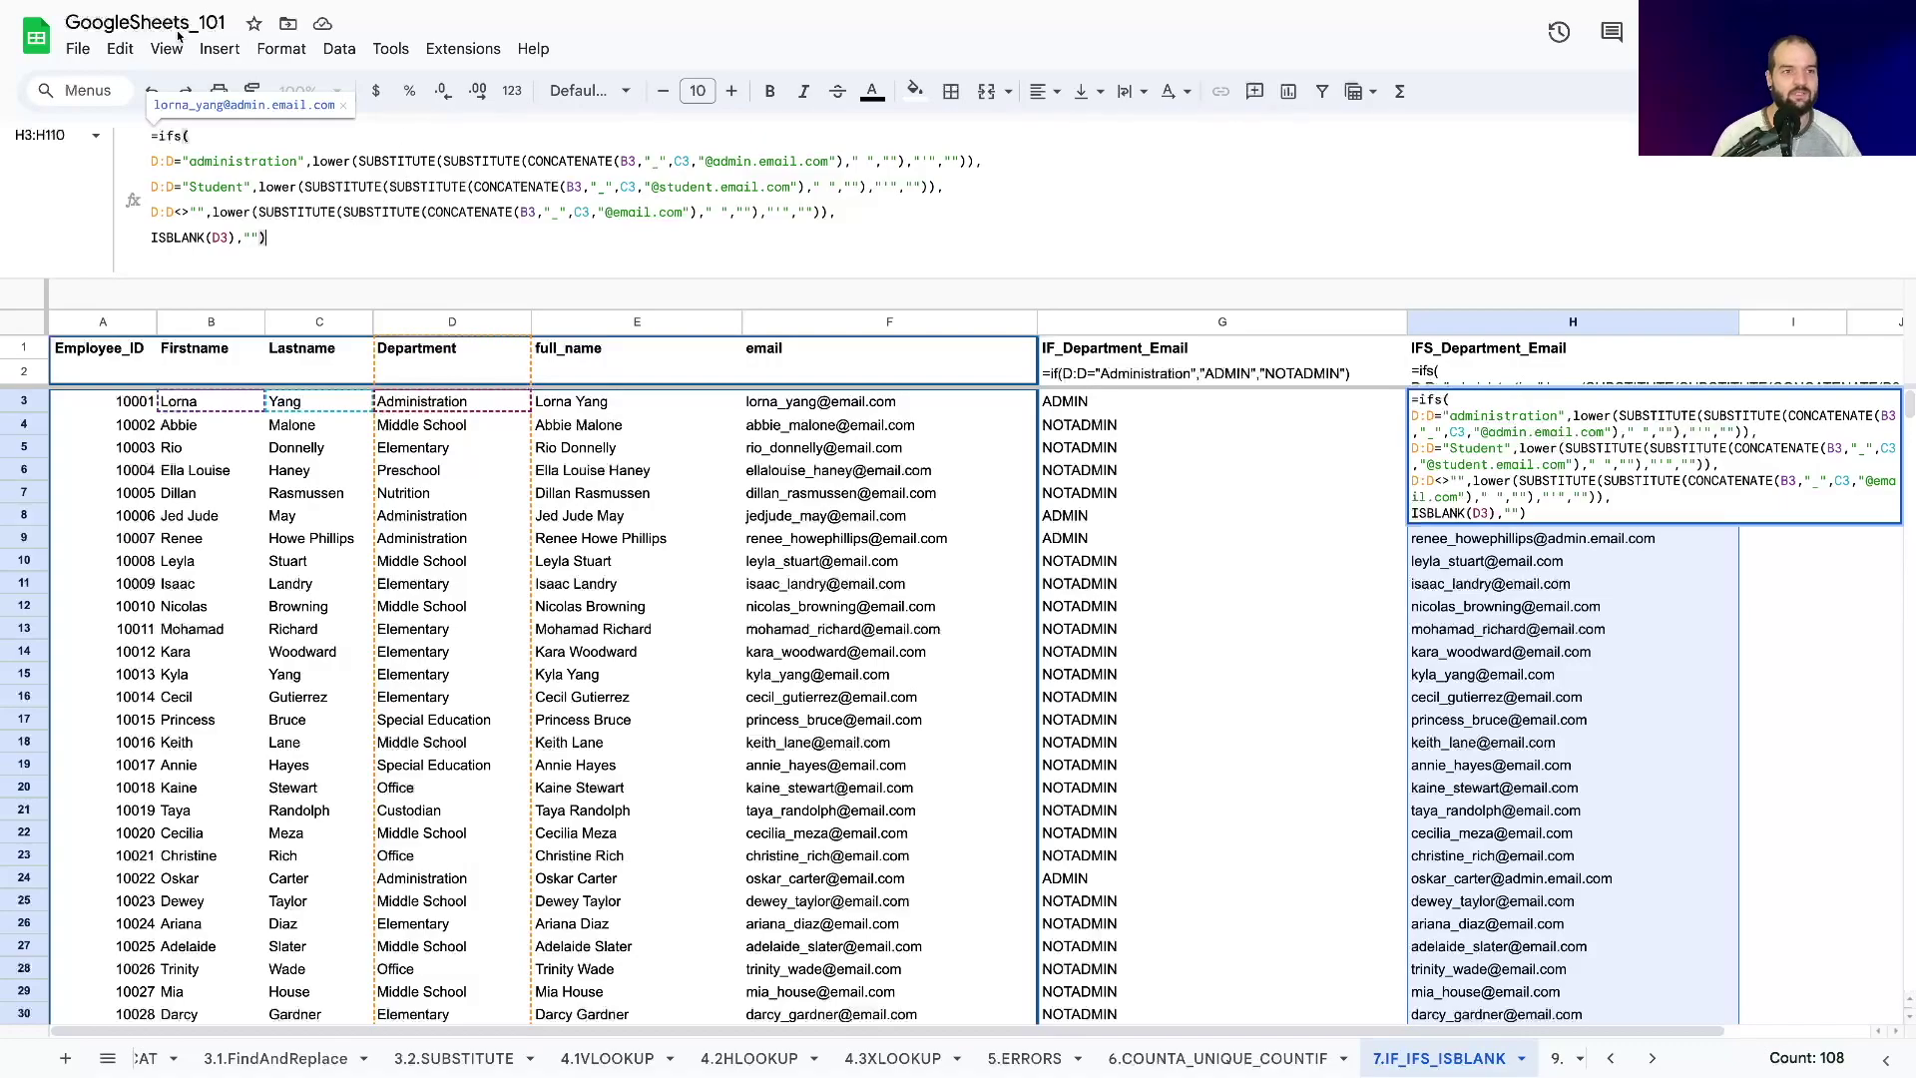
{"action": "left_click_drag", "start_coordinate": [315, 161], "coordinate": [971, 161]}
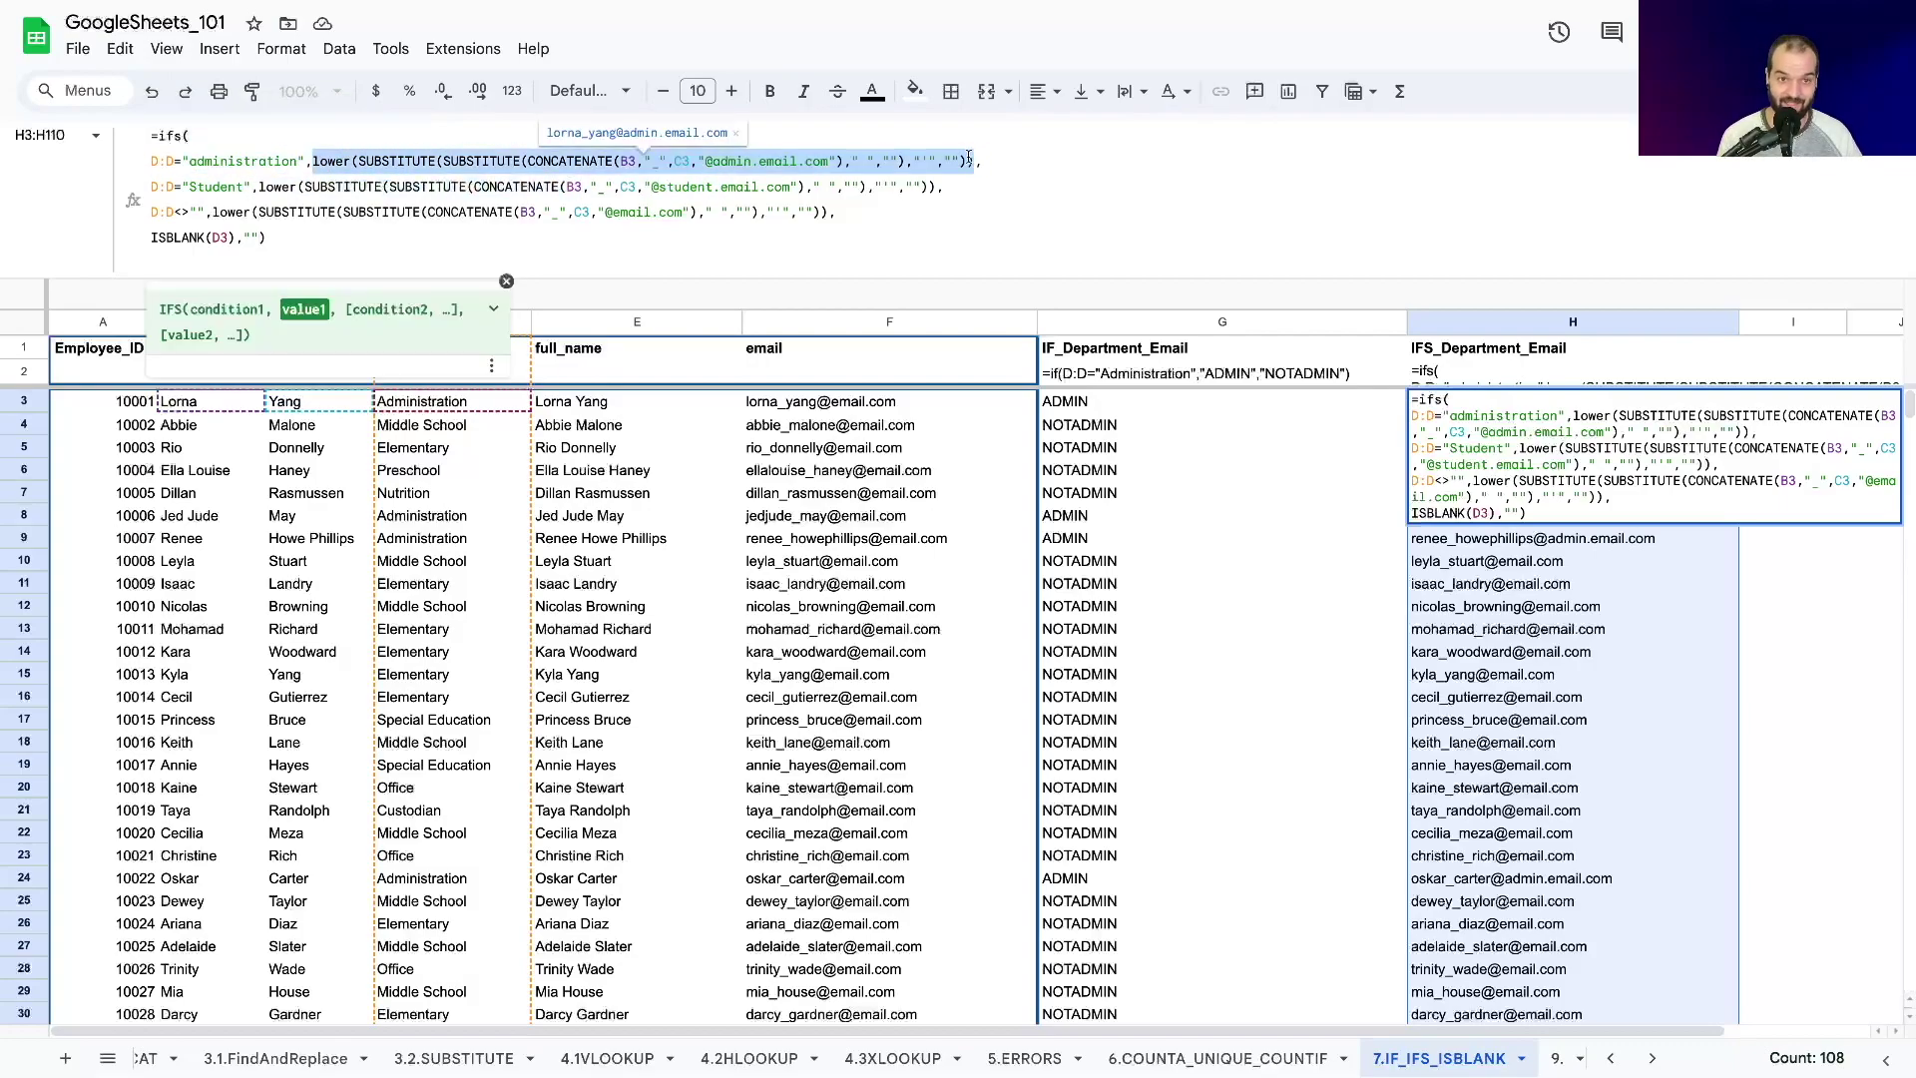
{"action": "left_click", "coordinate": [527, 161]}
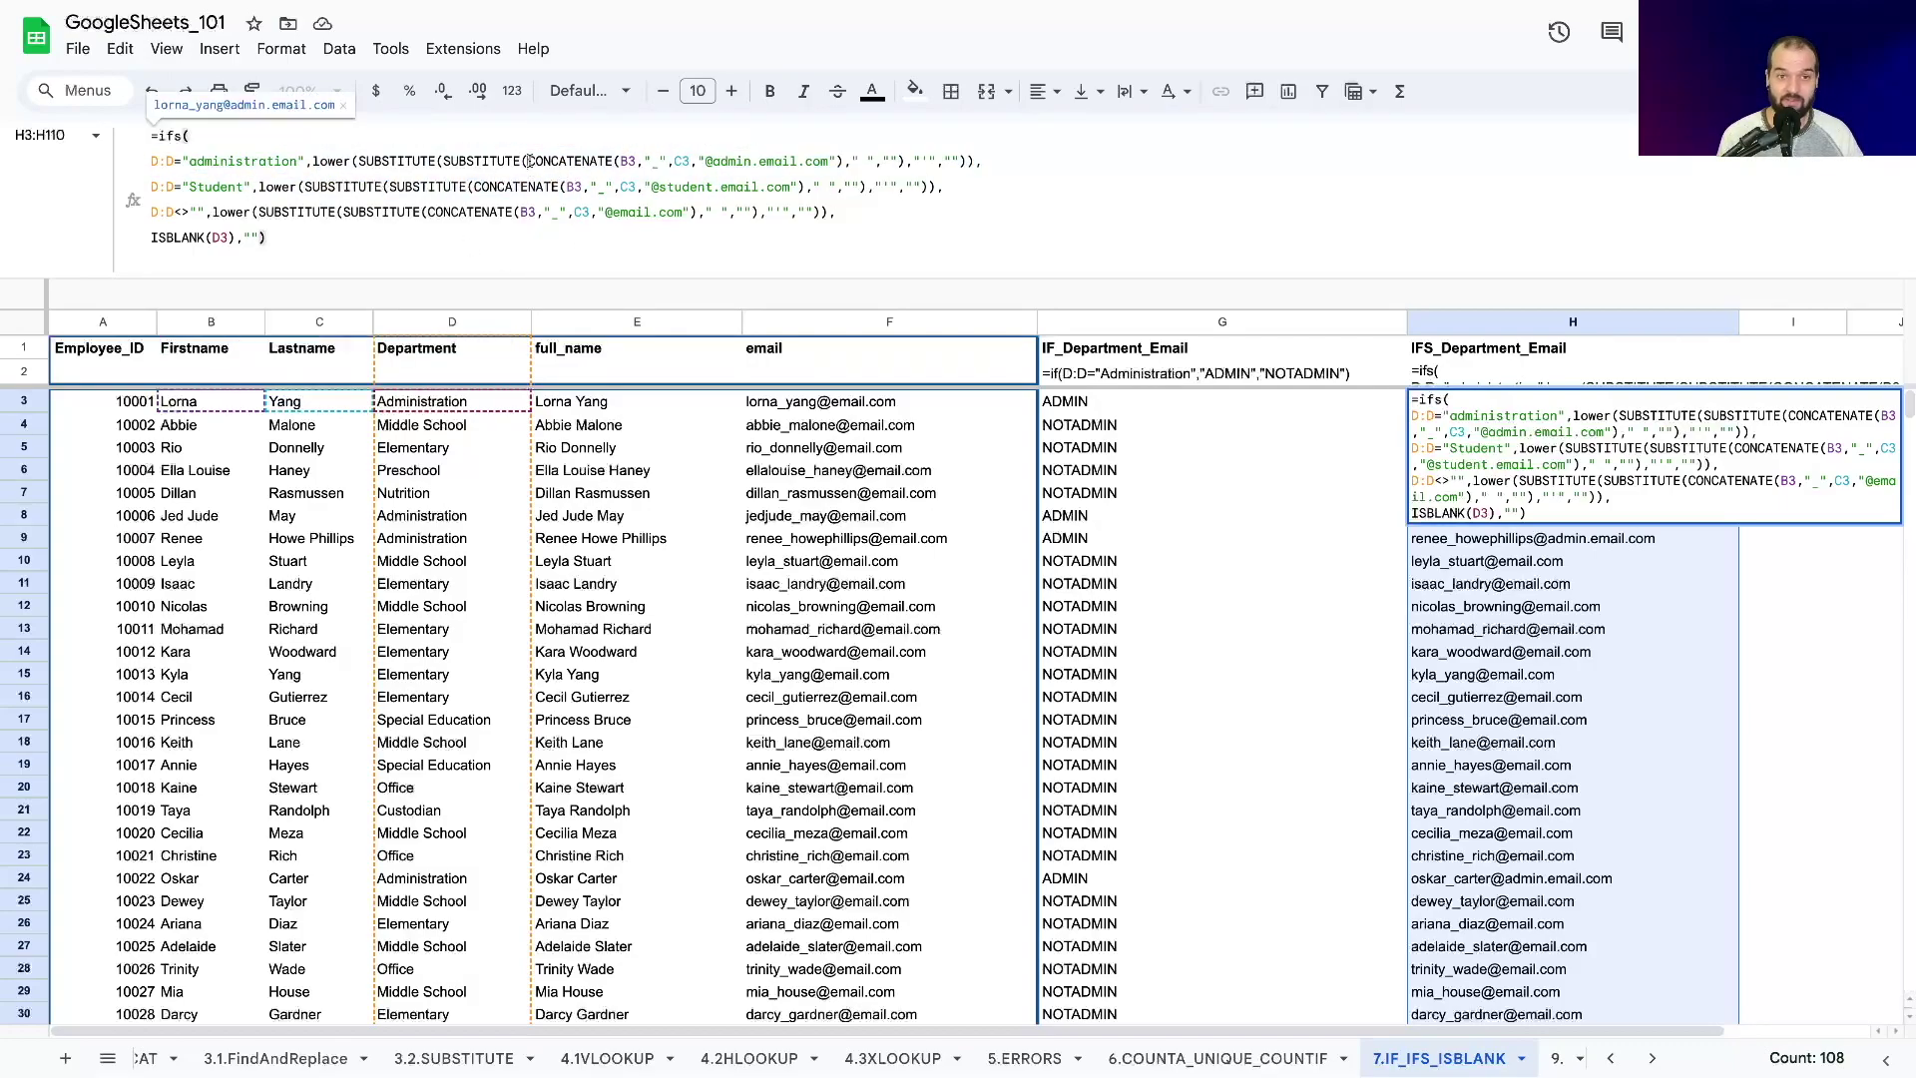
{"action": "left_click_drag", "start_coordinate": [527, 161], "coordinate": [963, 163]}
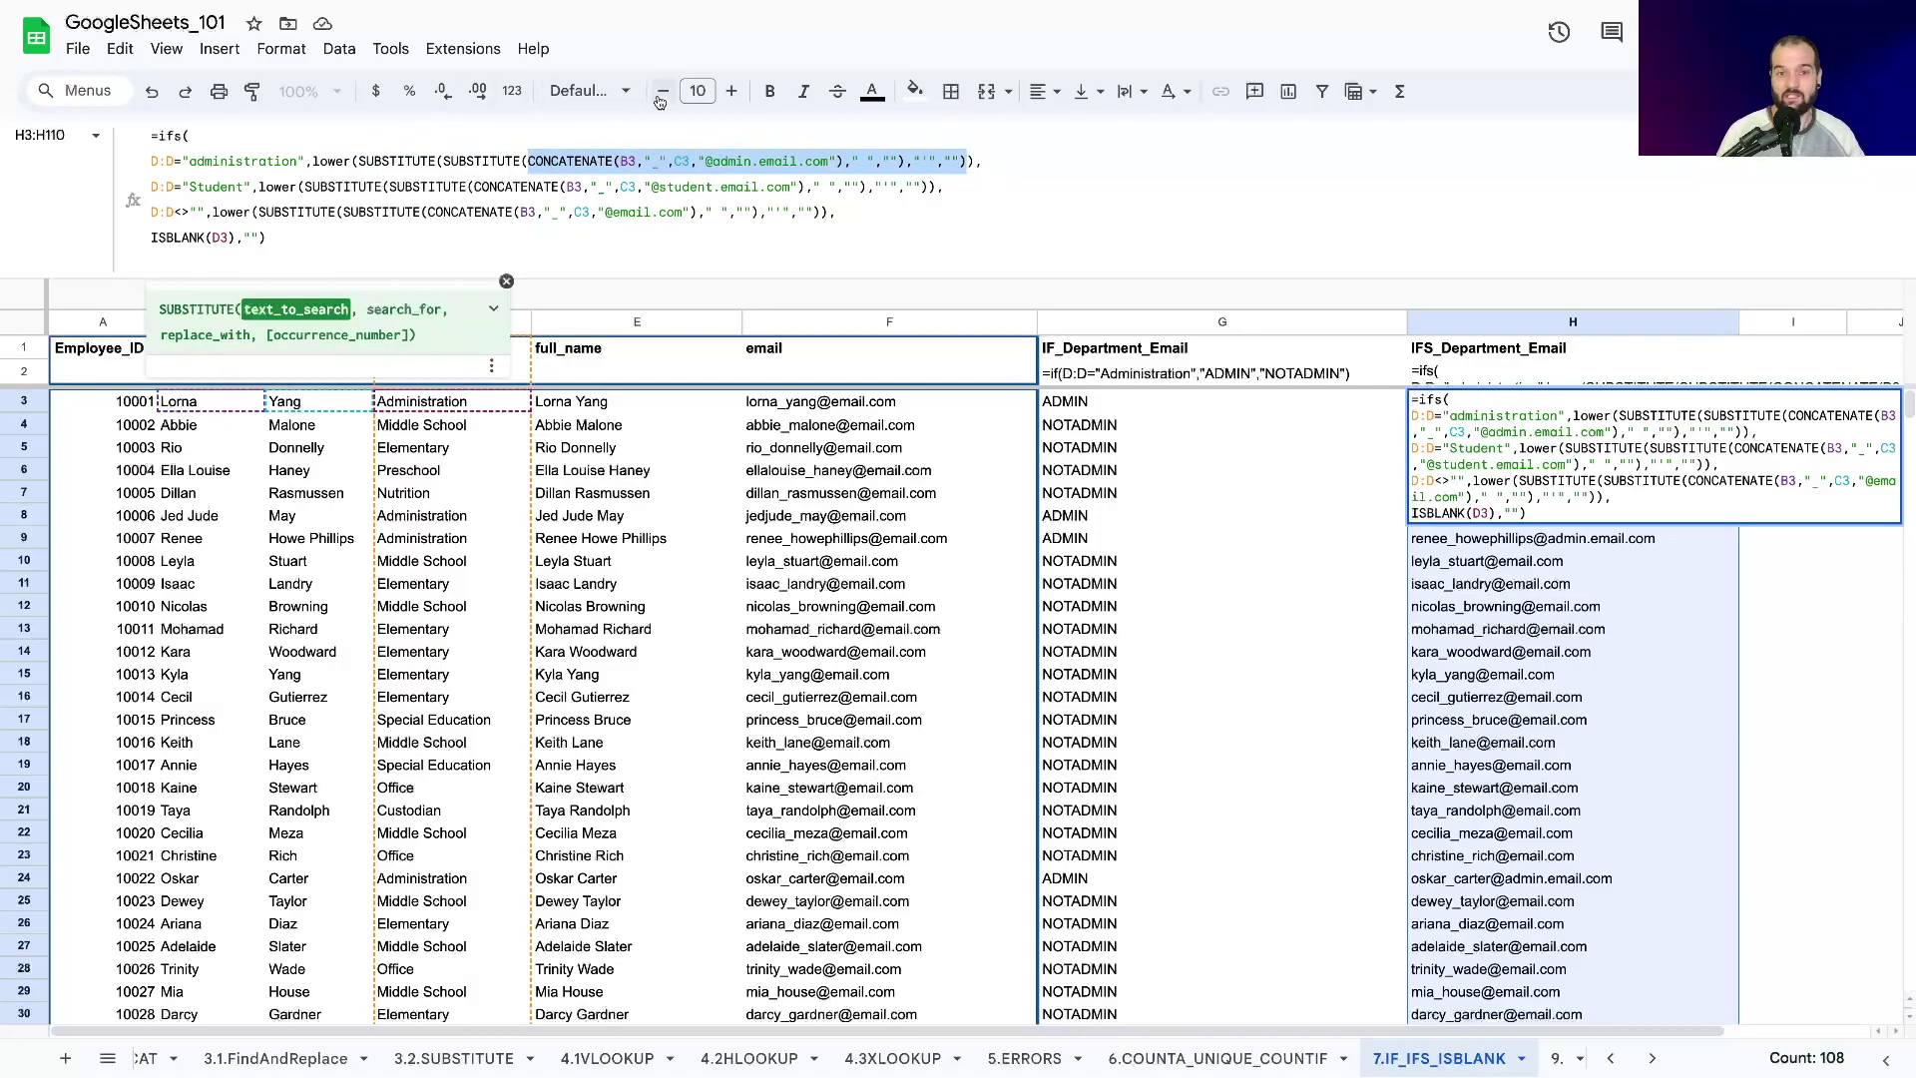
{"action": "key", "text": "Return"}
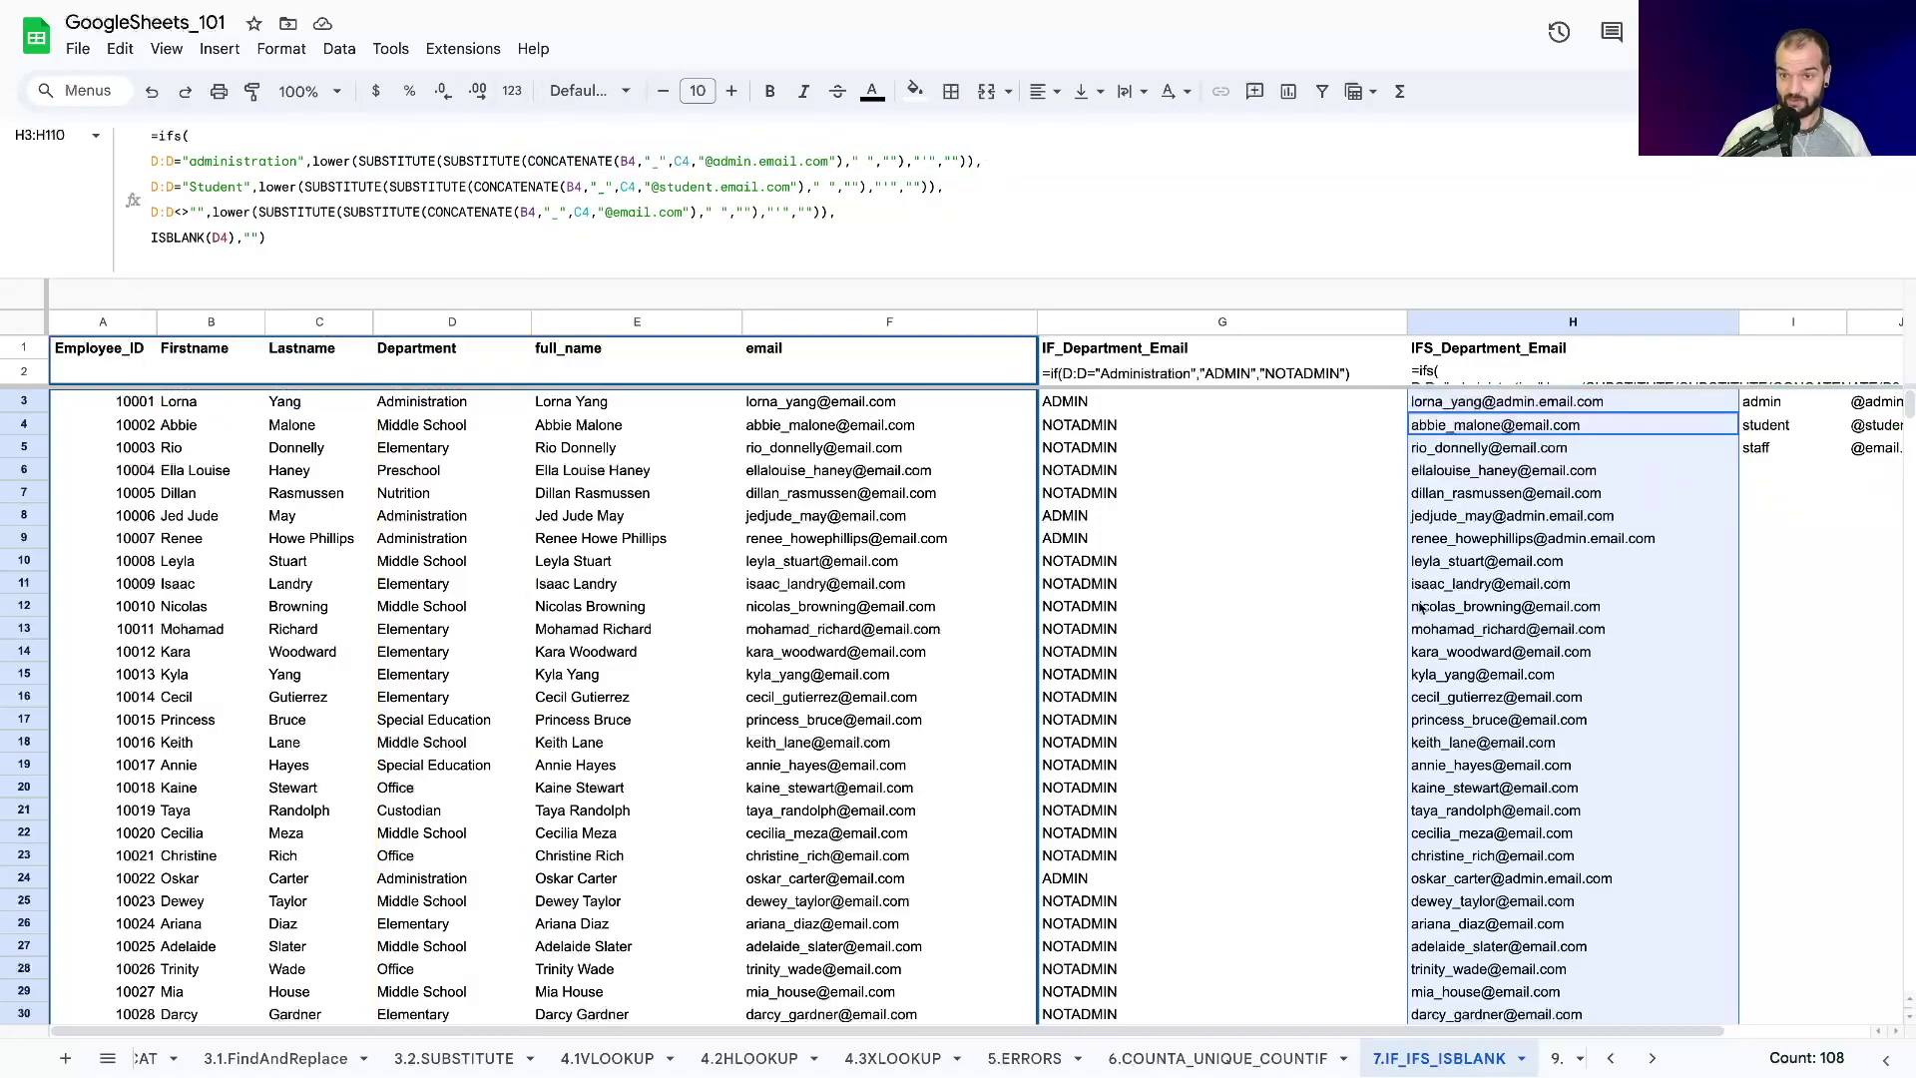
{"action": "left_click", "coordinate": [1303, 455]}
Drag row 2 taller so H2 shows the full IFS formula text.
{"action": "left_click", "coordinate": [1457, 372]}
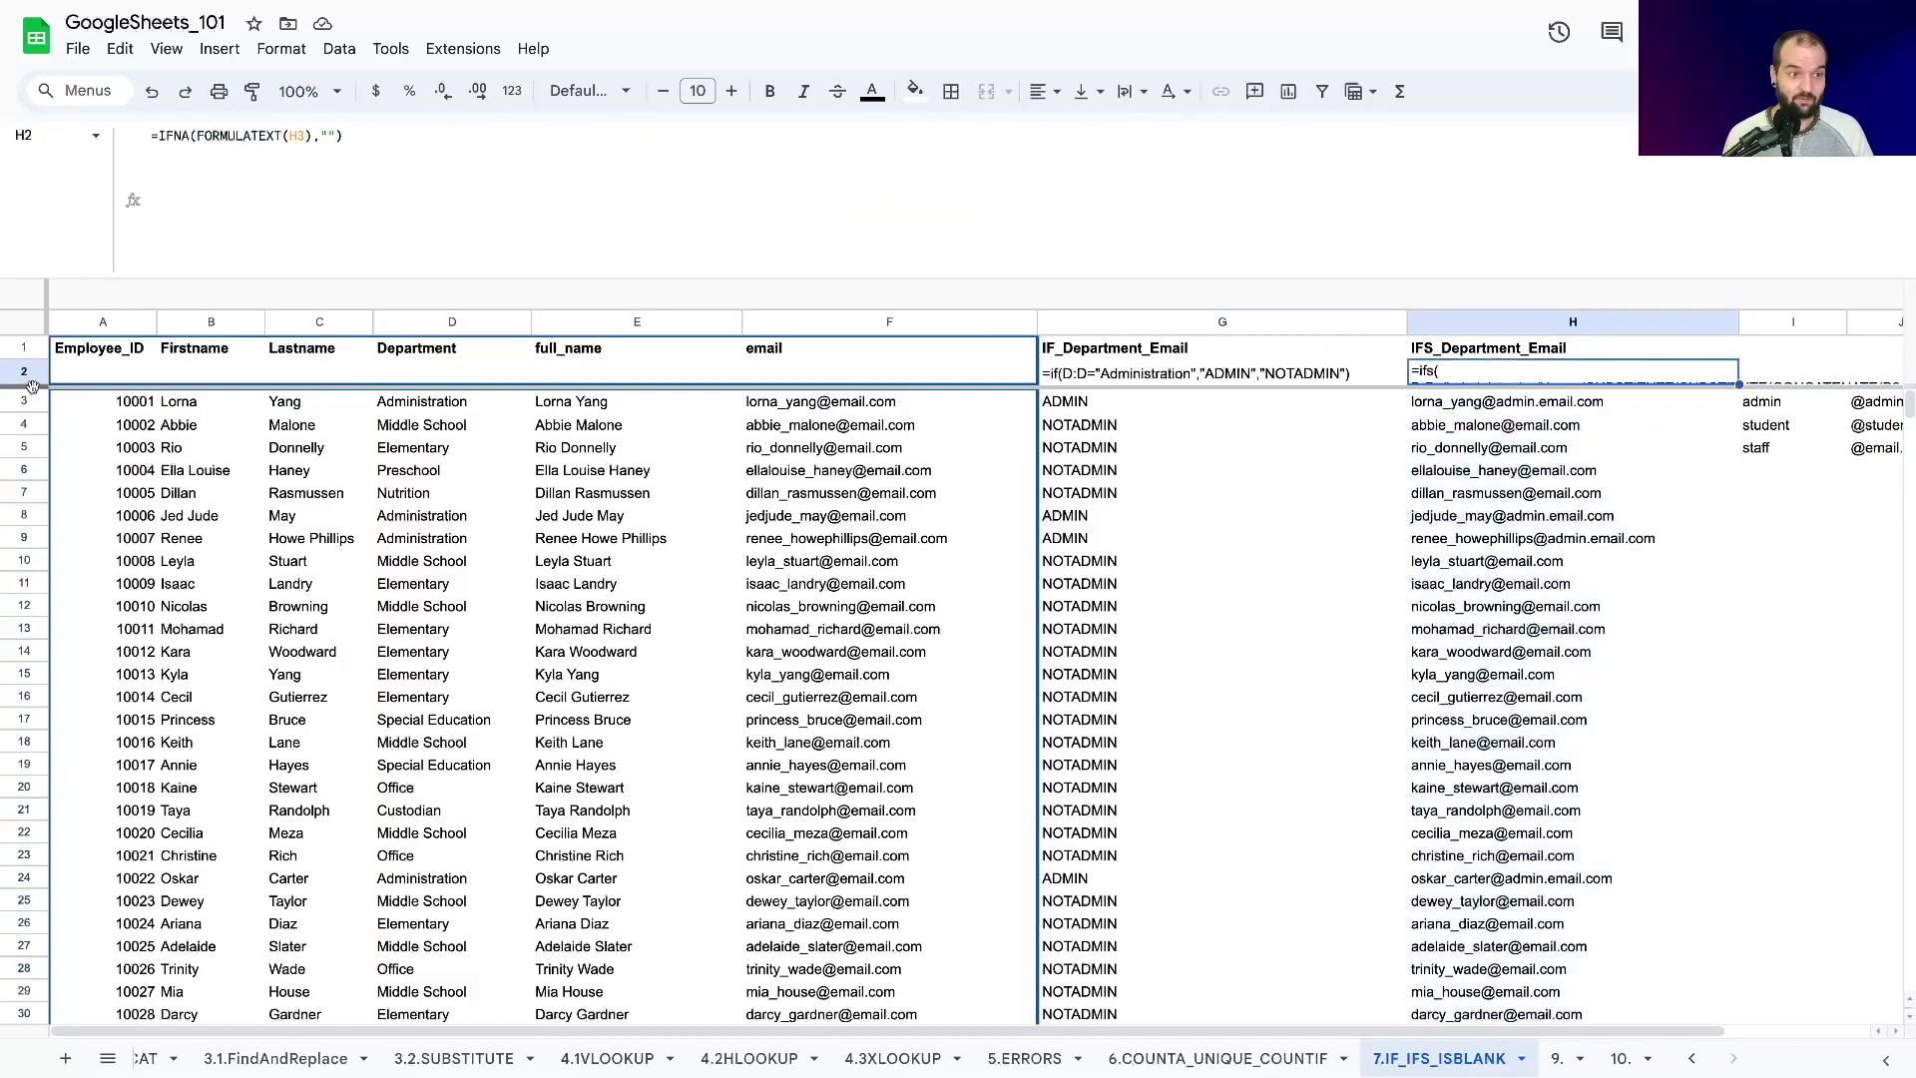
{"action": "left_click_drag", "start_coordinate": [25, 385], "coordinate": [22, 507]}
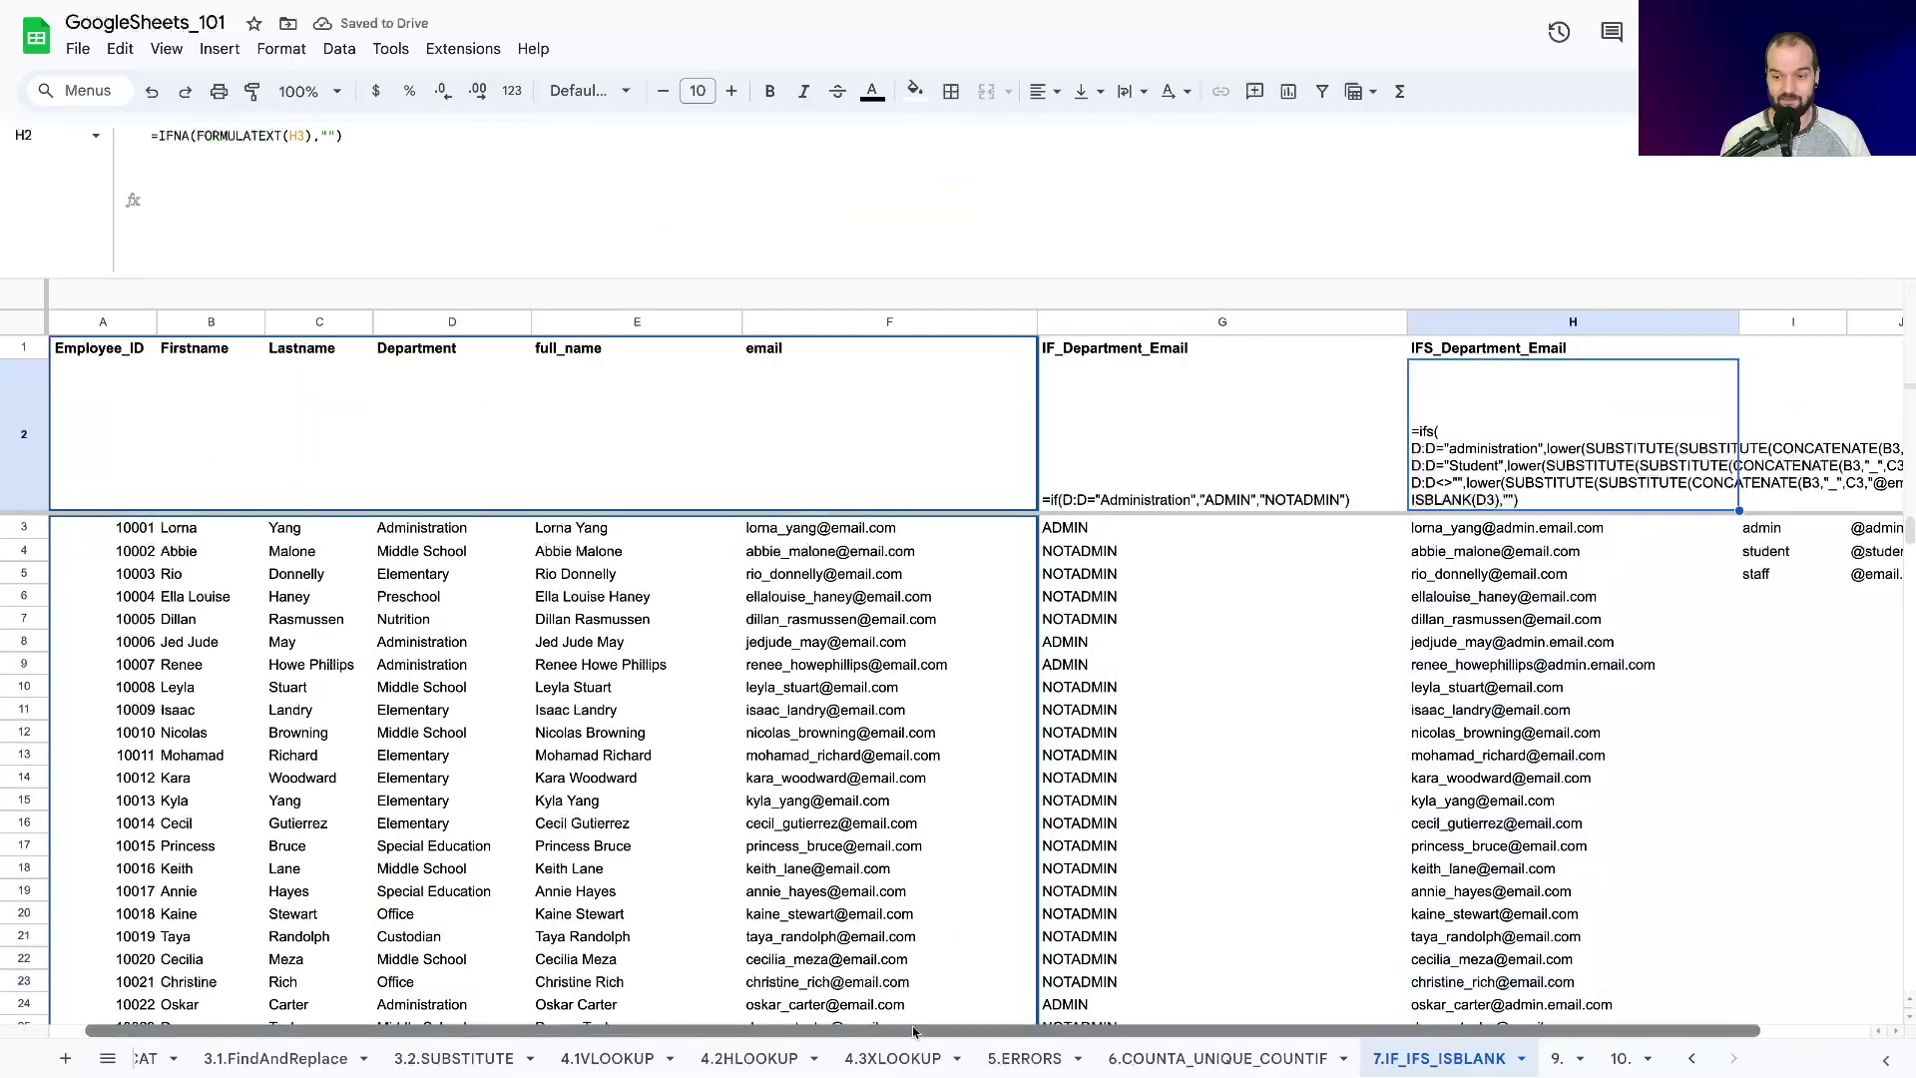
{"action": "left_click_drag", "start_coordinate": [913, 1031], "coordinate": [1025, 1031]}
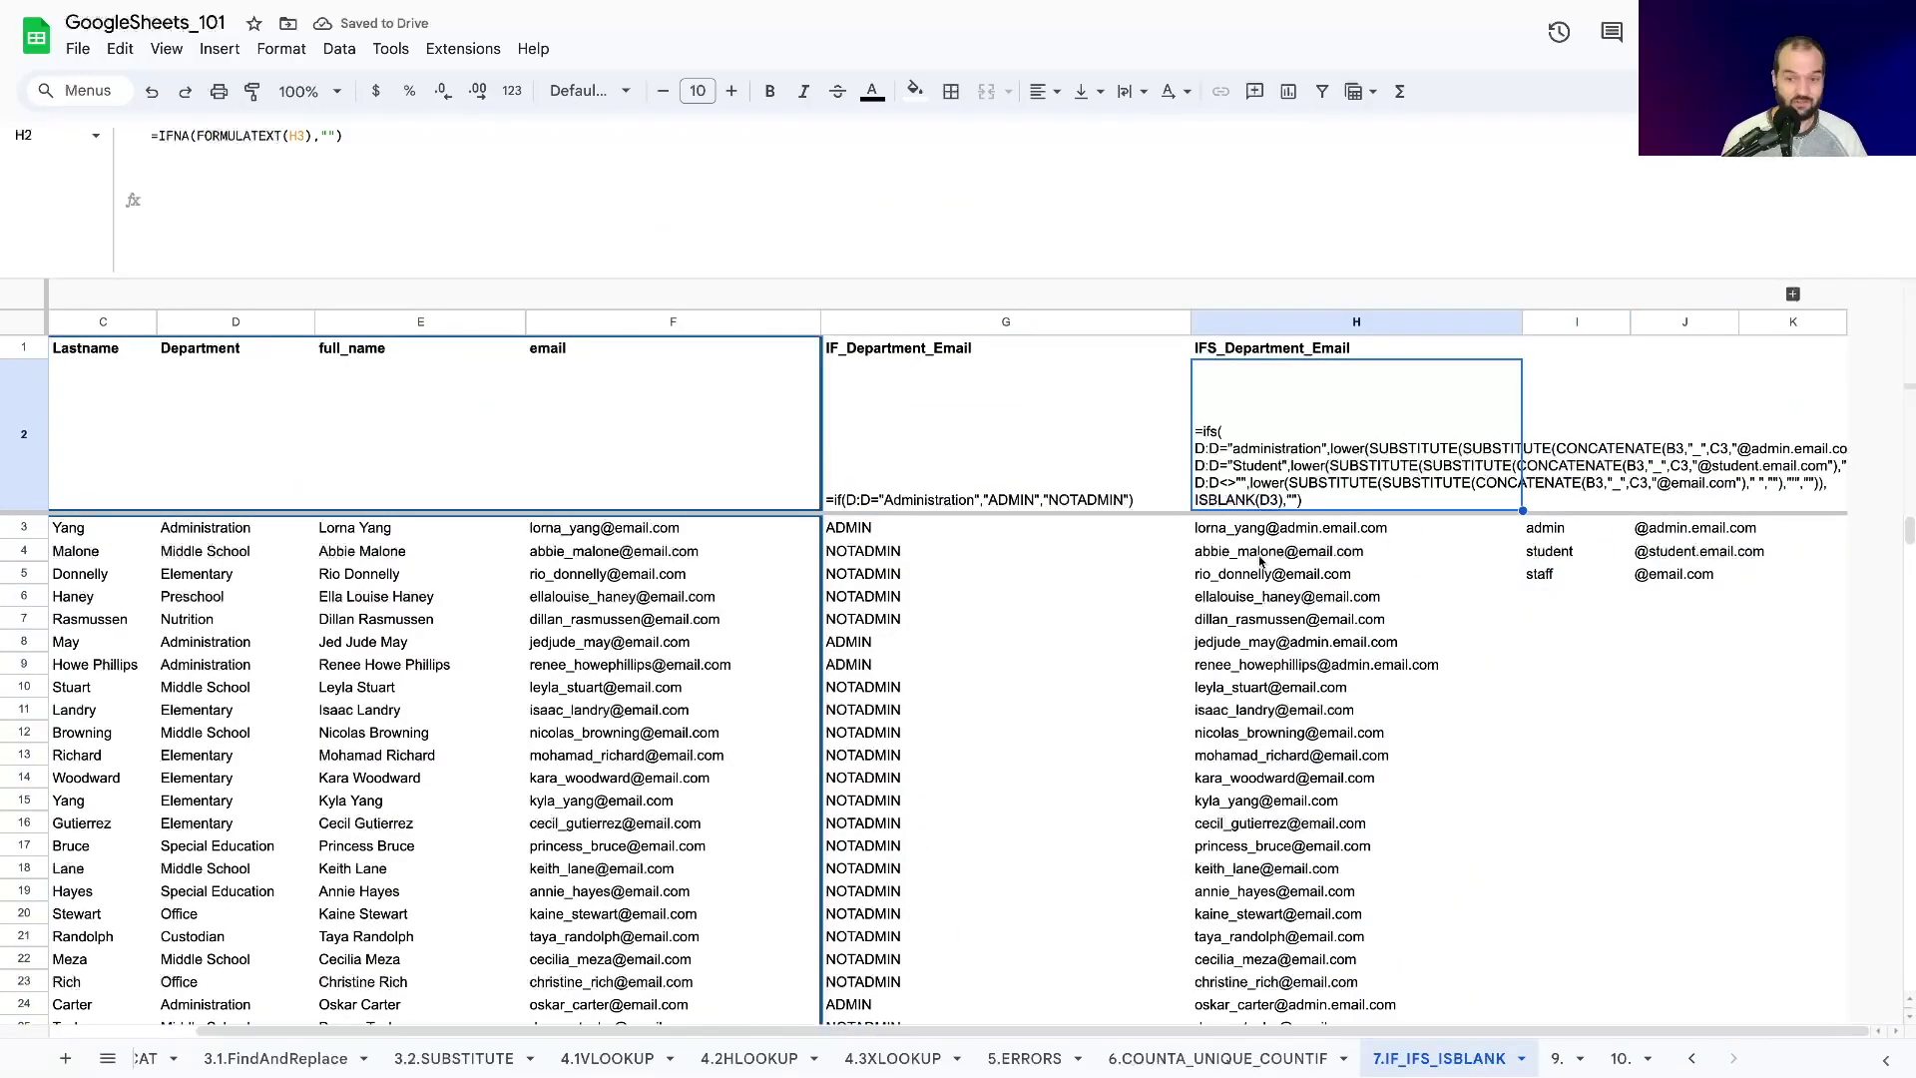
{"action": "scroll", "coordinate": [1261, 561], "scroll_direction": "down", "scroll_amount": 7}
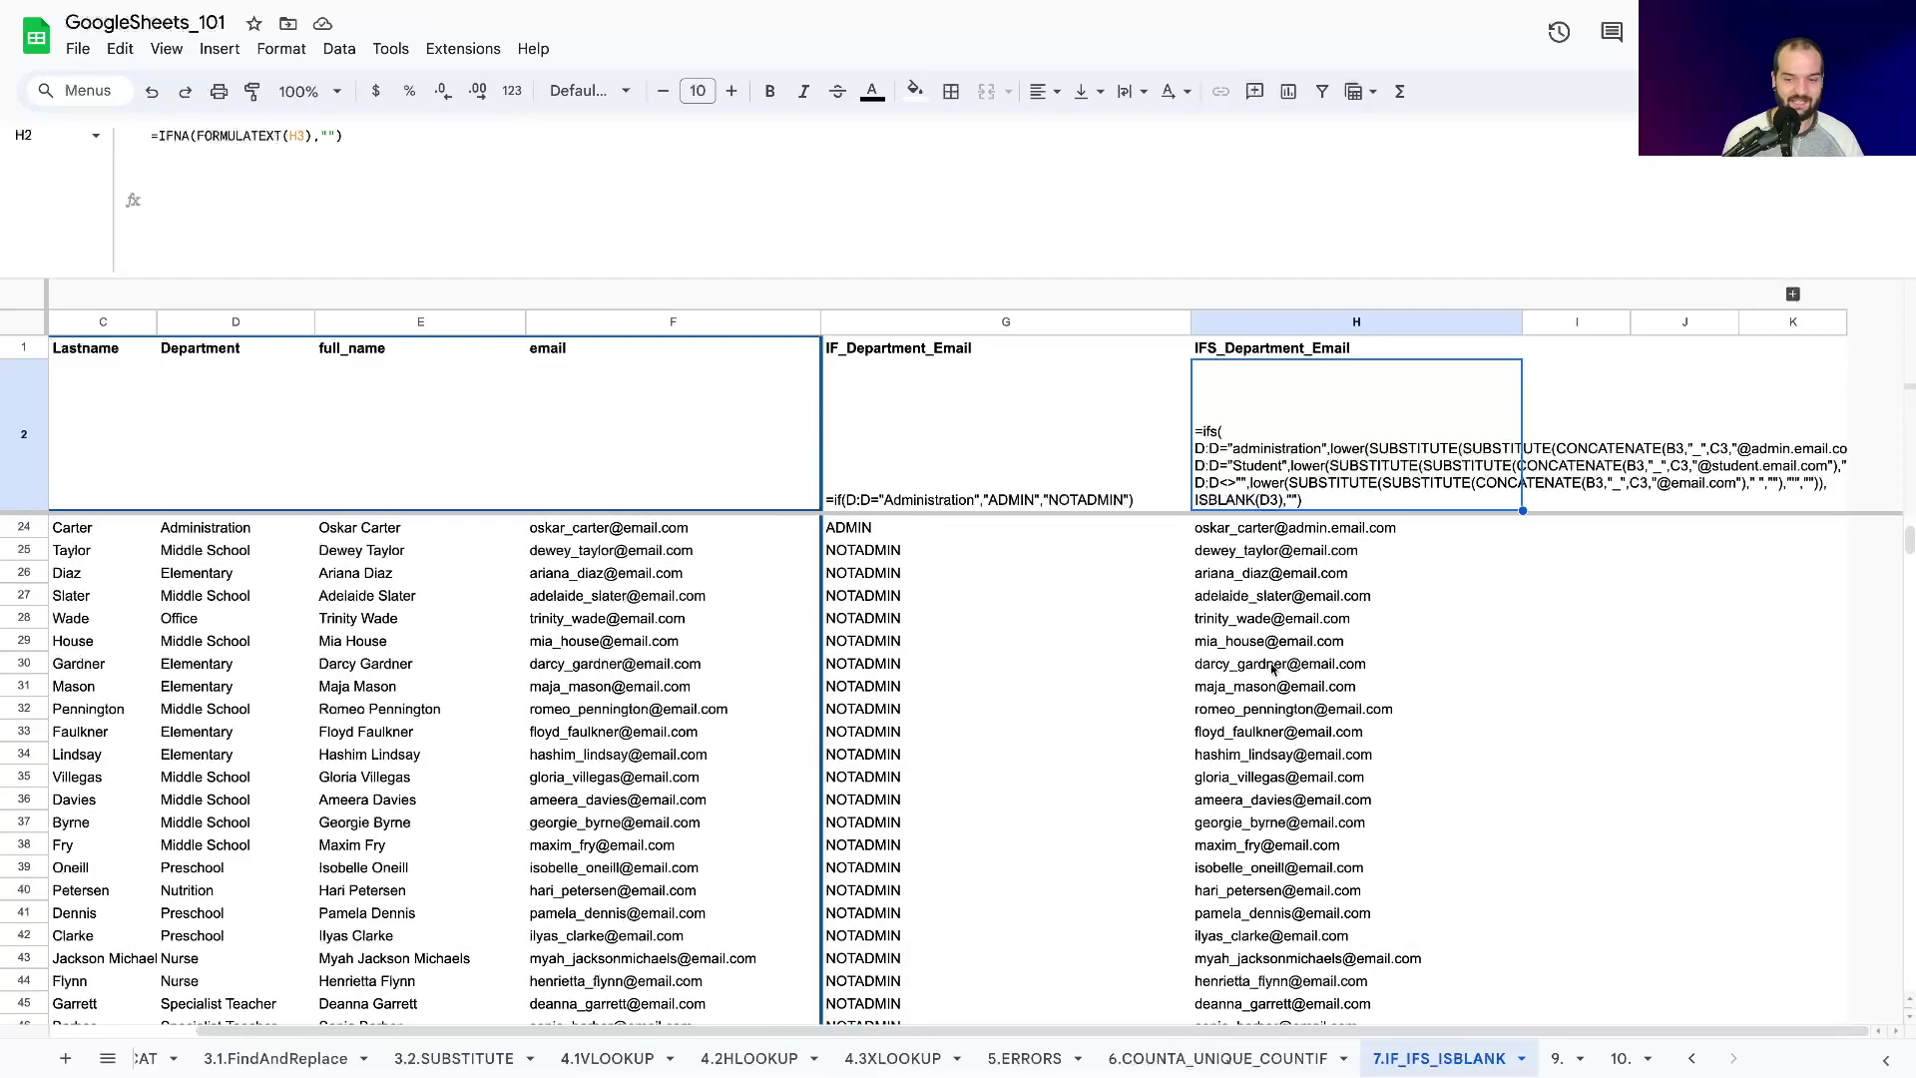
{"action": "scroll", "coordinate": [1272, 667], "scroll_direction": "down", "scroll_amount": 20}
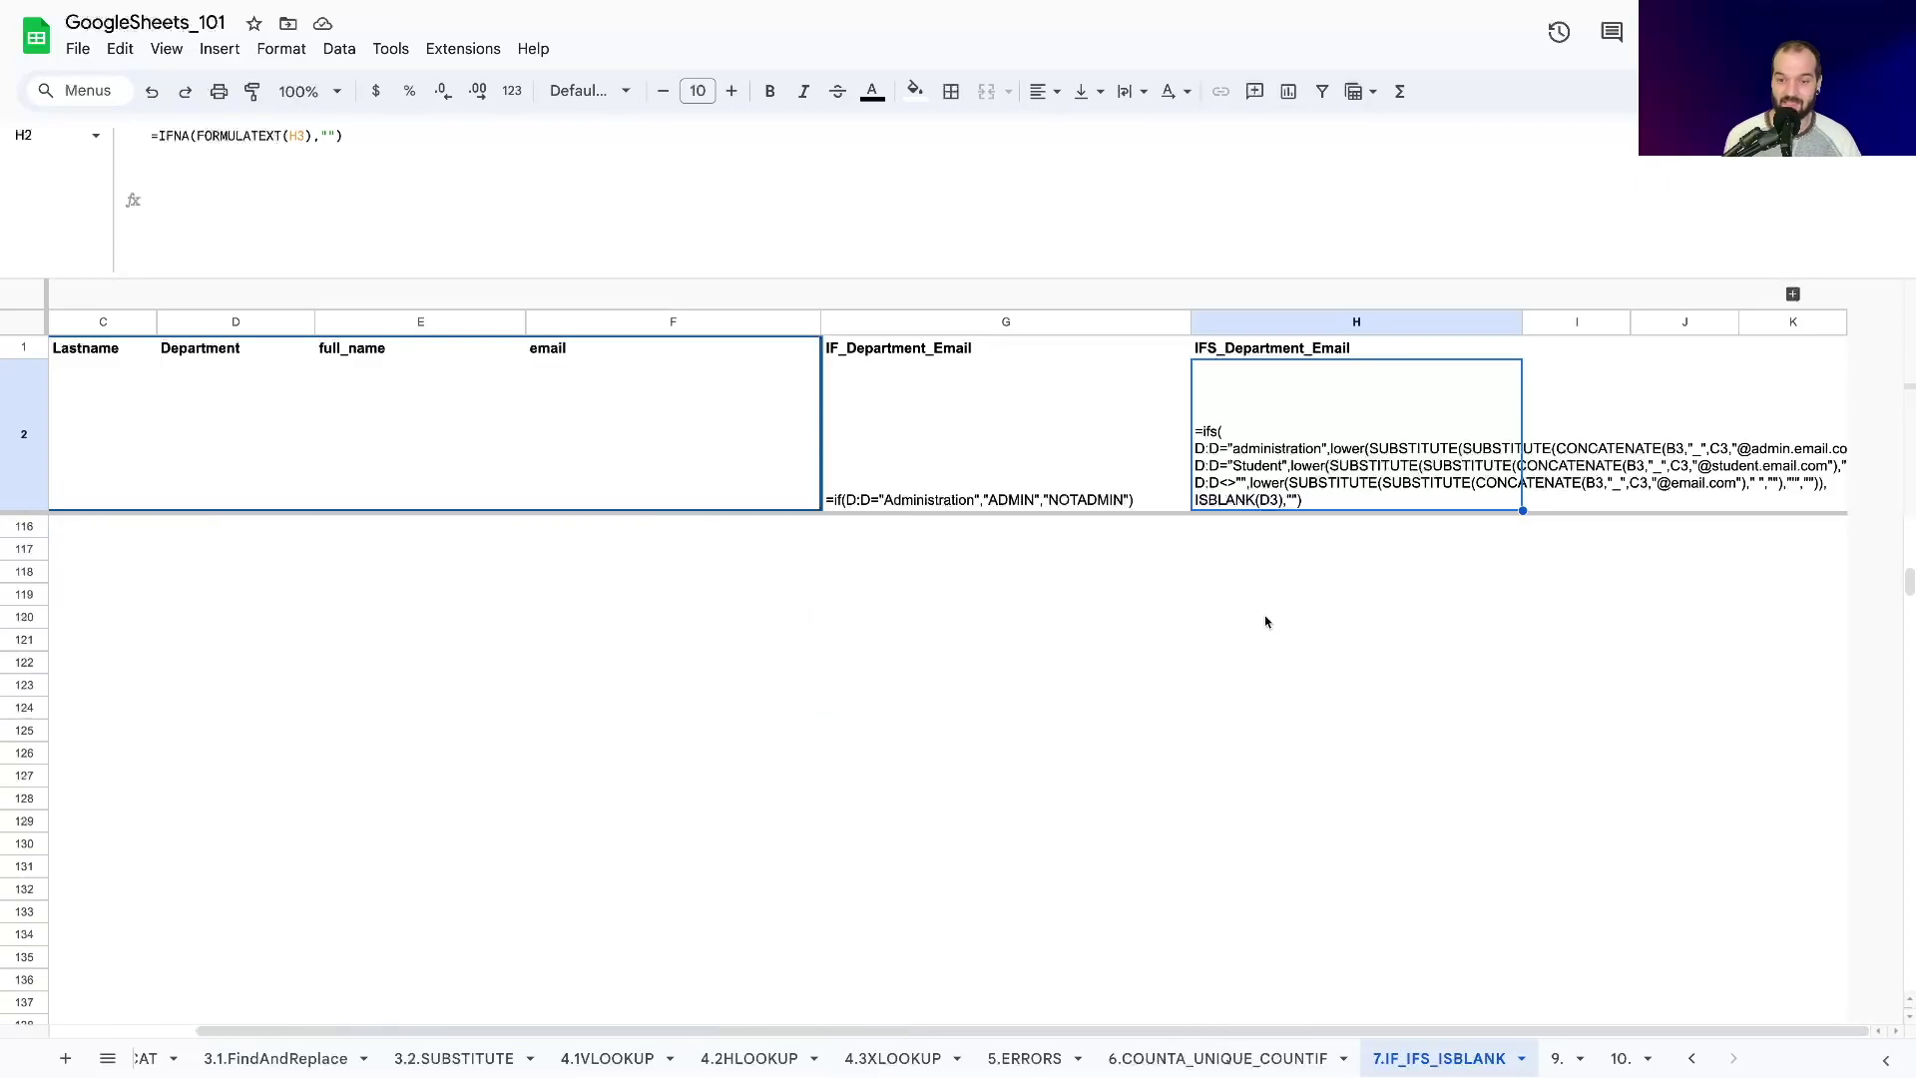
{"action": "scroll", "coordinate": [1265, 622], "scroll_direction": "up", "scroll_amount": 9}
Add a test employee's first and last name with department 'student' in row 103 and check H103's email.
{"action": "left_click", "coordinate": [1231, 823]}
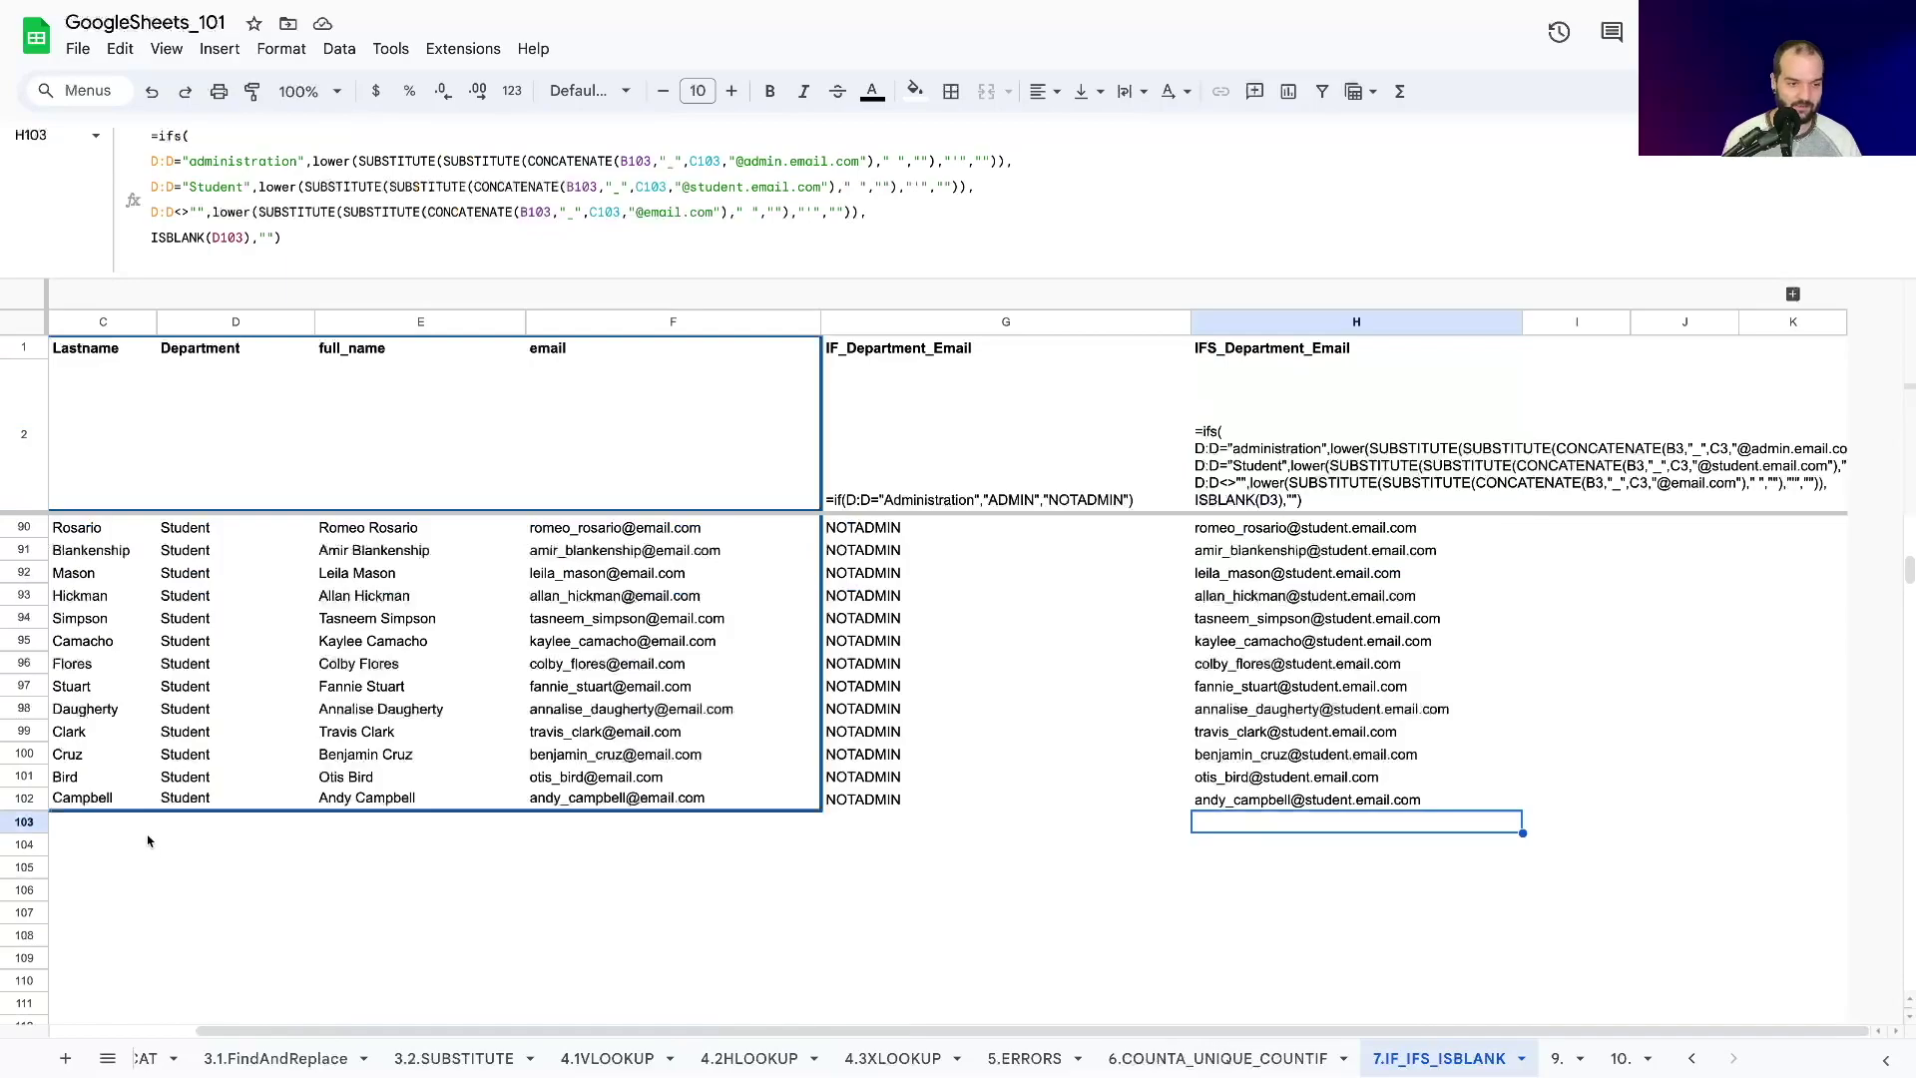
{"action": "scroll", "coordinate": [148, 841], "scroll_direction": "up", "scroll_amount": 2}
{"action": "left_click", "coordinate": [93, 935]}
{"action": "key", "text": "Left"}
{"action": "key", "text": "Tab"}
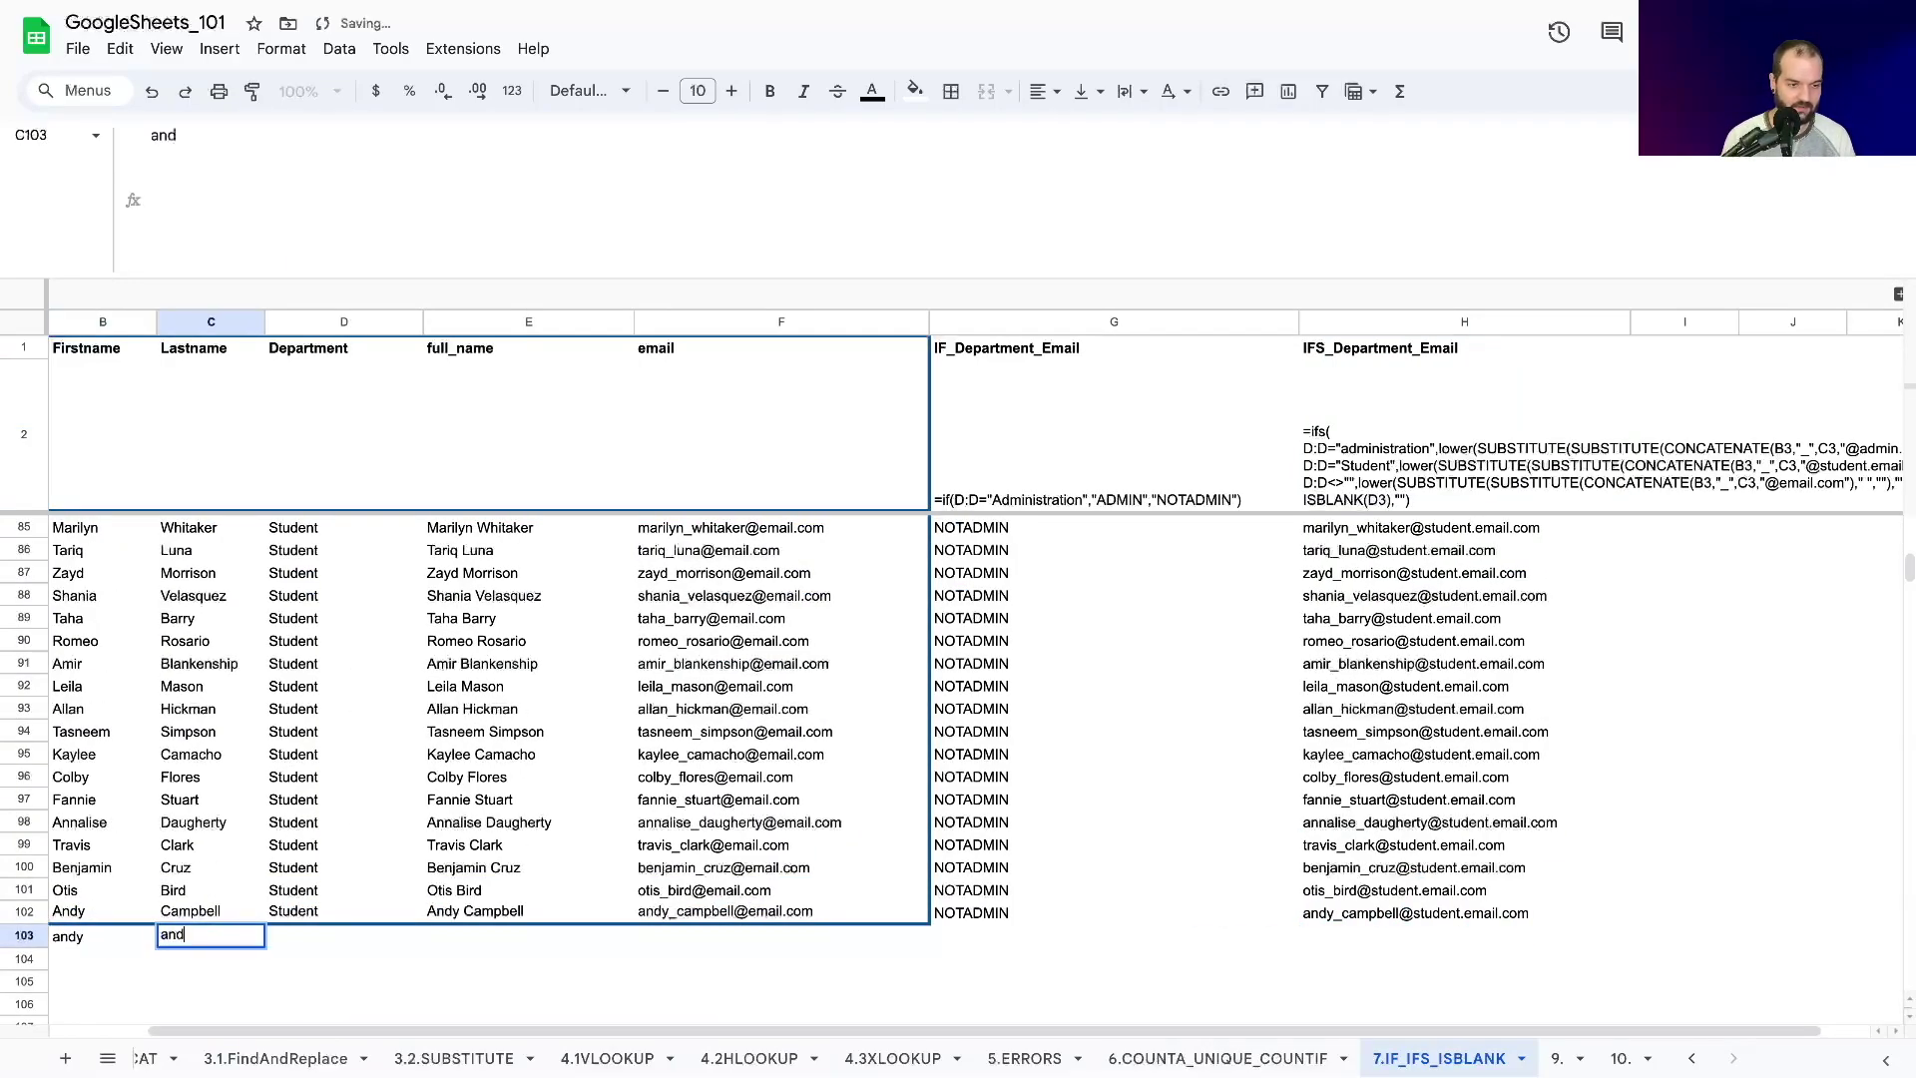
{"action": "key", "text": "Tab"}
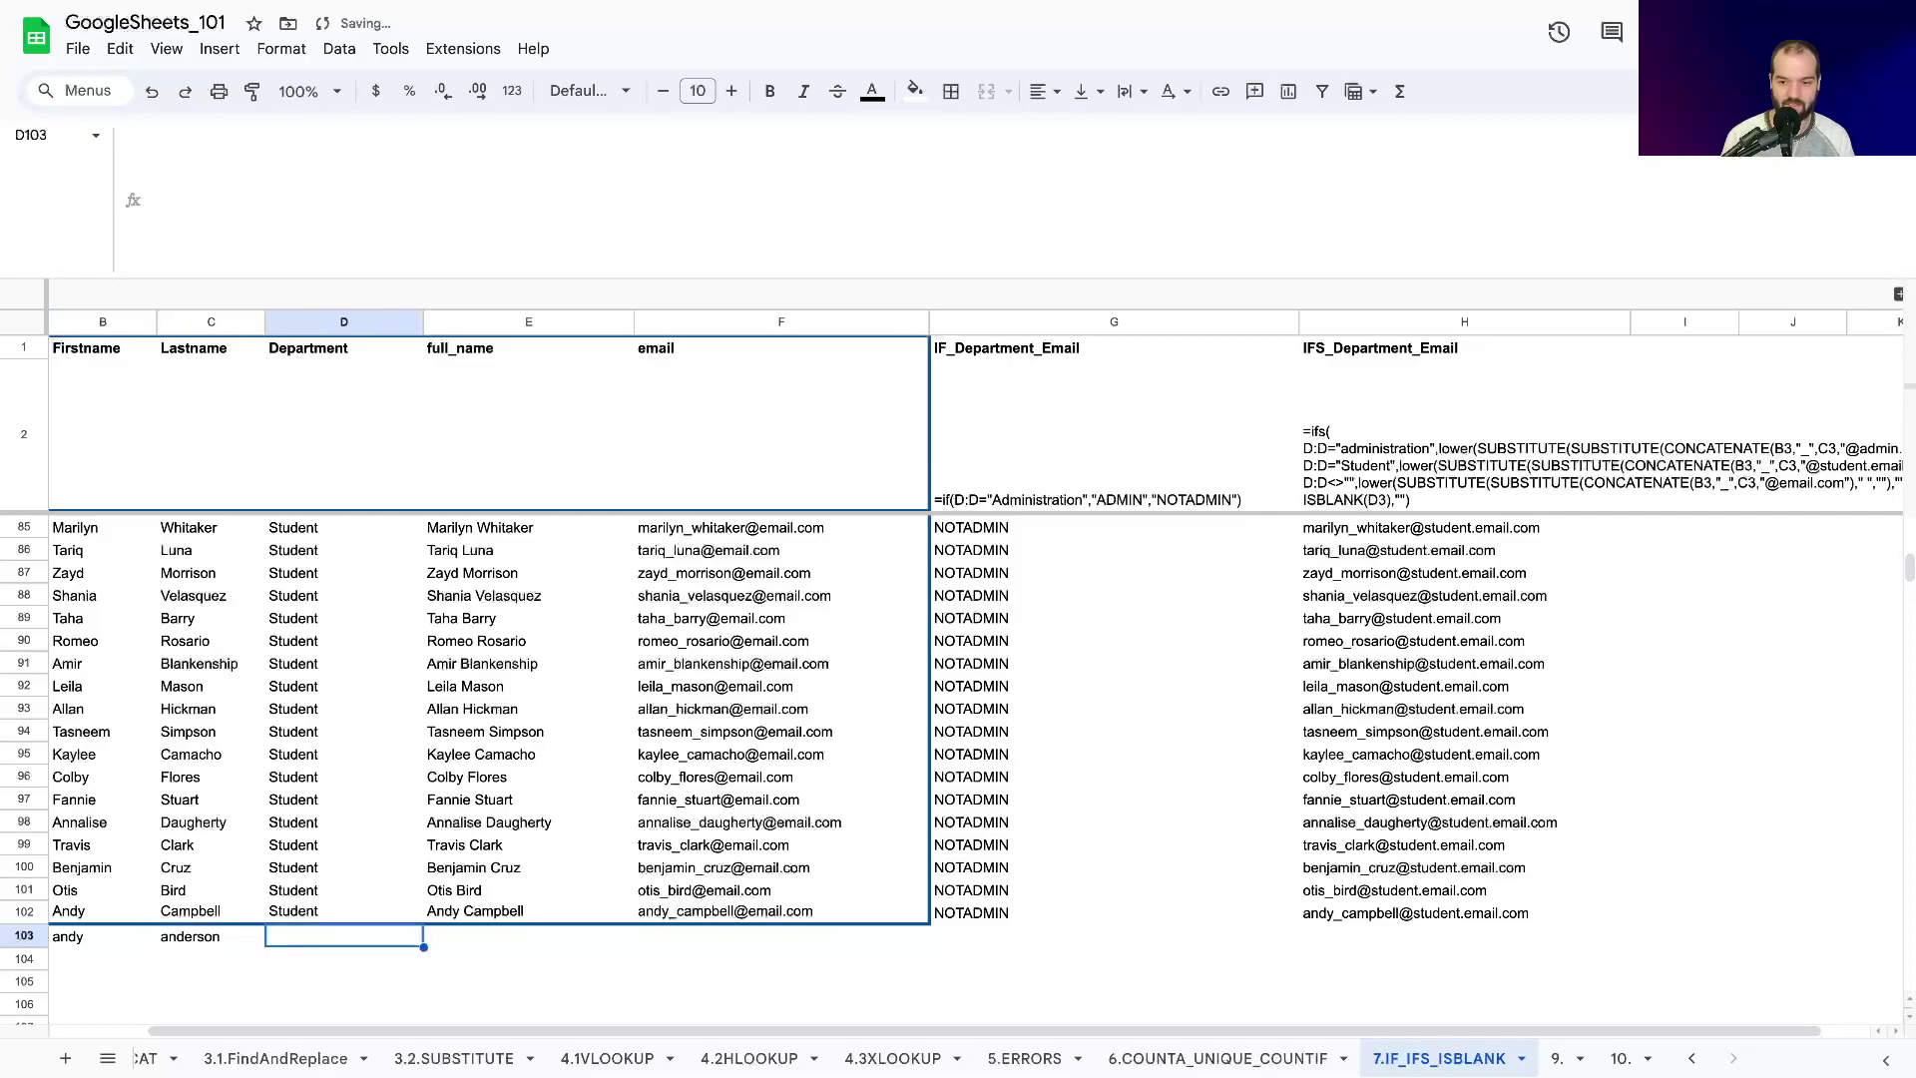
{"action": "type", "text": "student"}
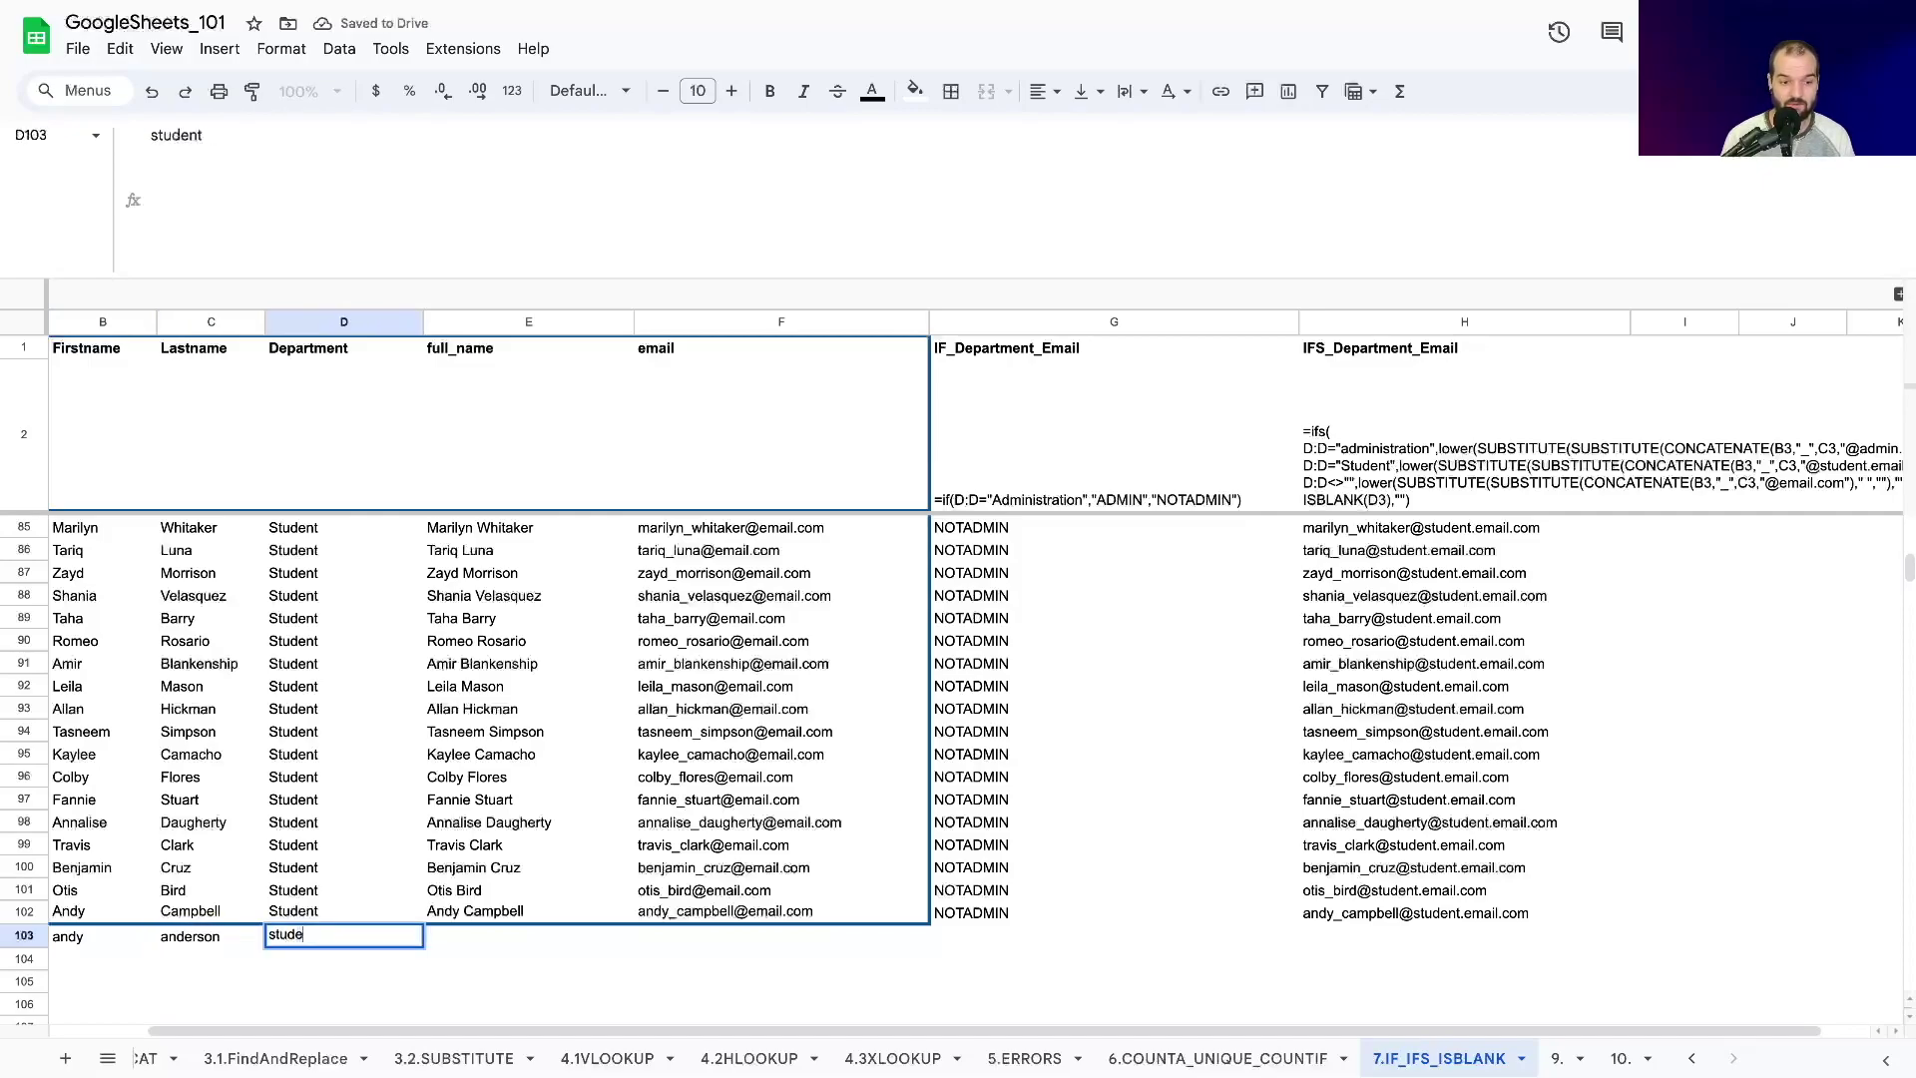
{"action": "key", "text": "Return"}
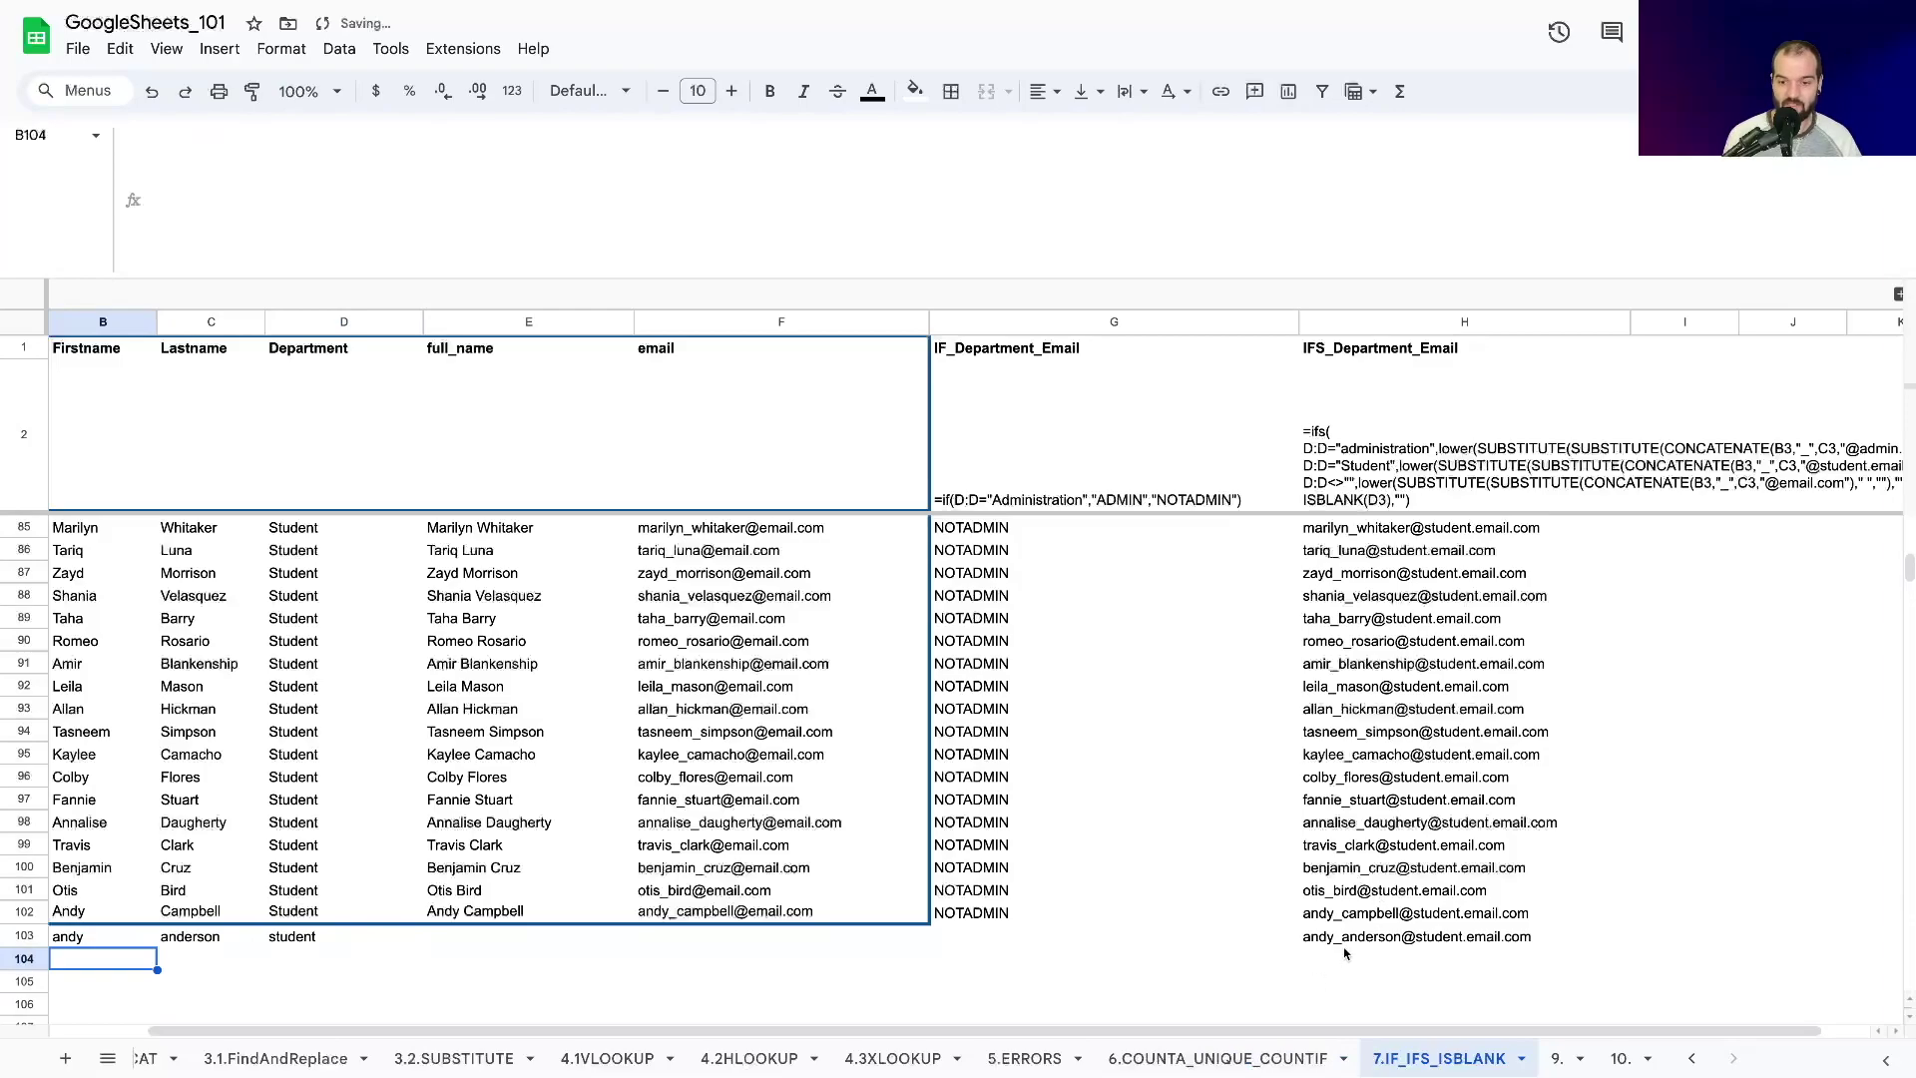
{"action": "left_click", "coordinate": [1345, 940]}
Change the test row's department to Administration, then to 'admin.', and check the recalculated email.
{"action": "left_click", "coordinate": [237, 961]}
{"action": "left_click", "coordinate": [303, 943]}
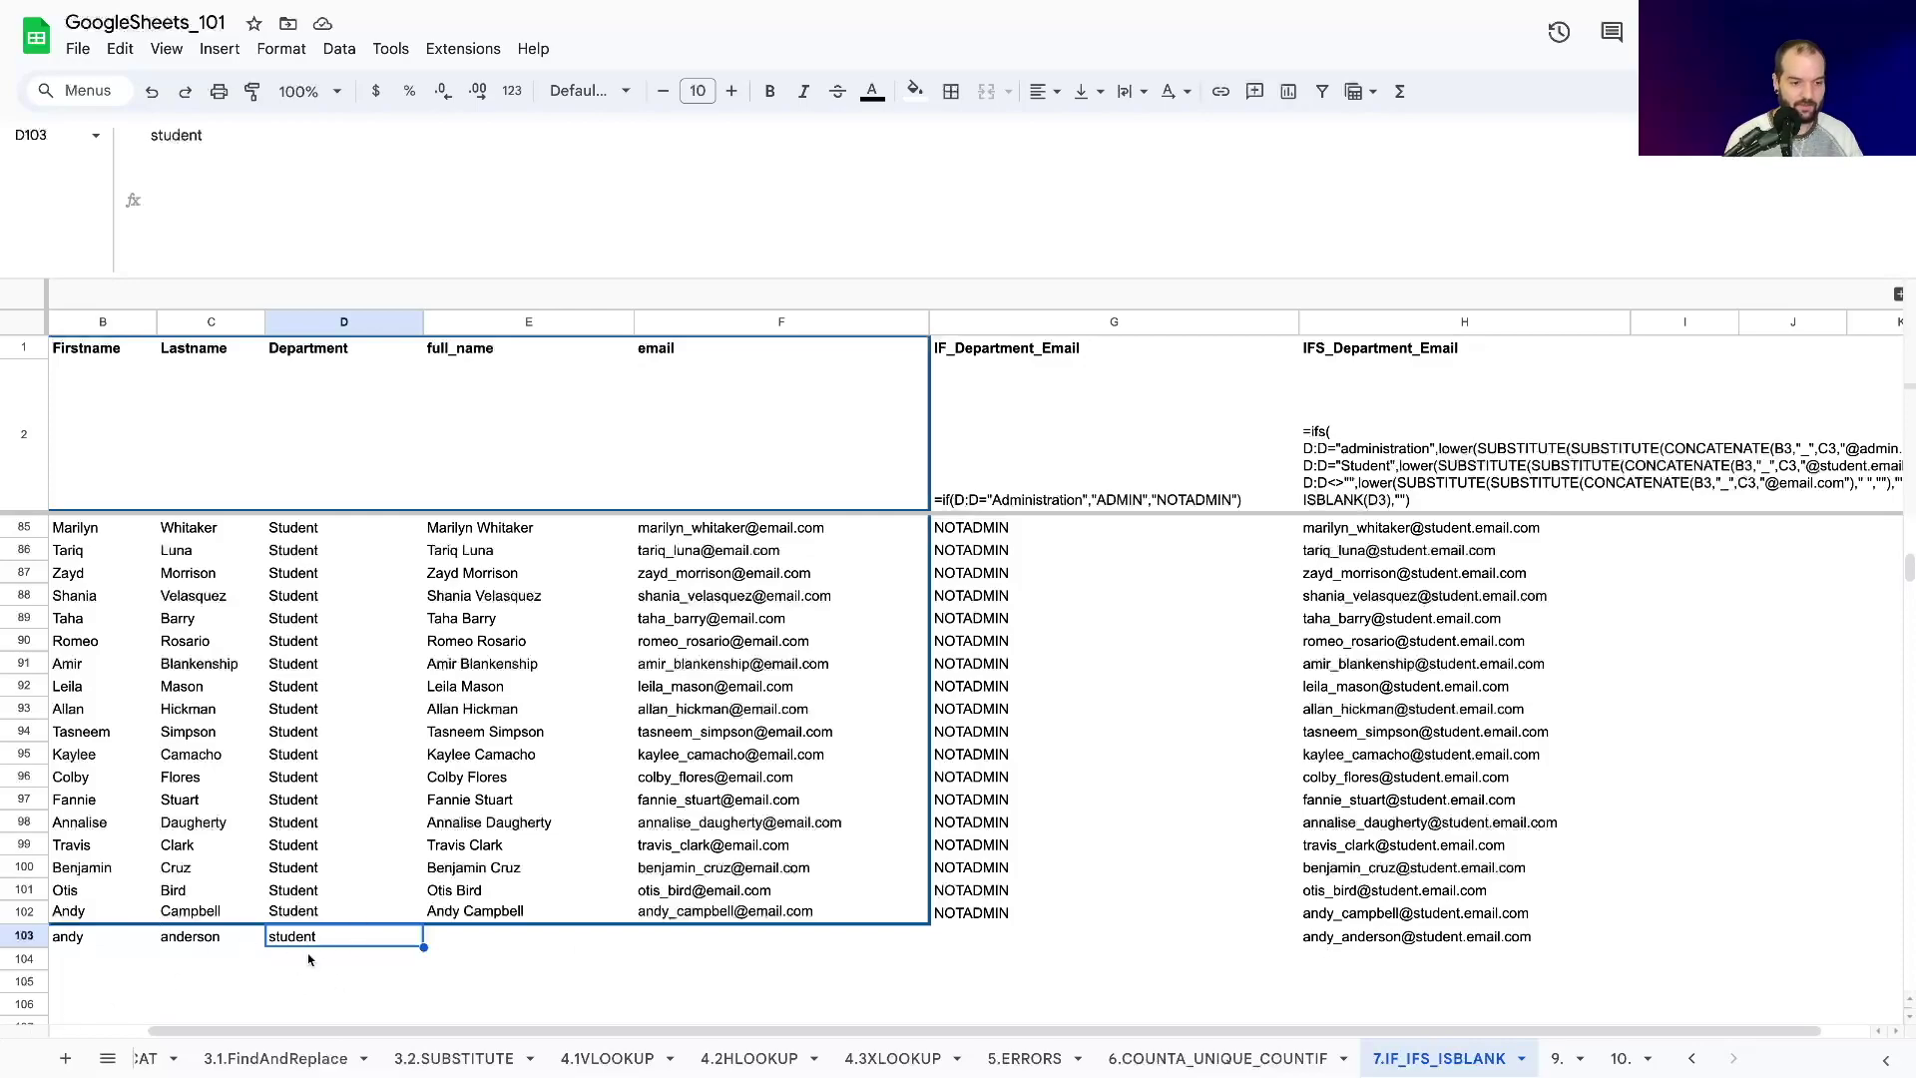
{"action": "key", "text": "Delete"}
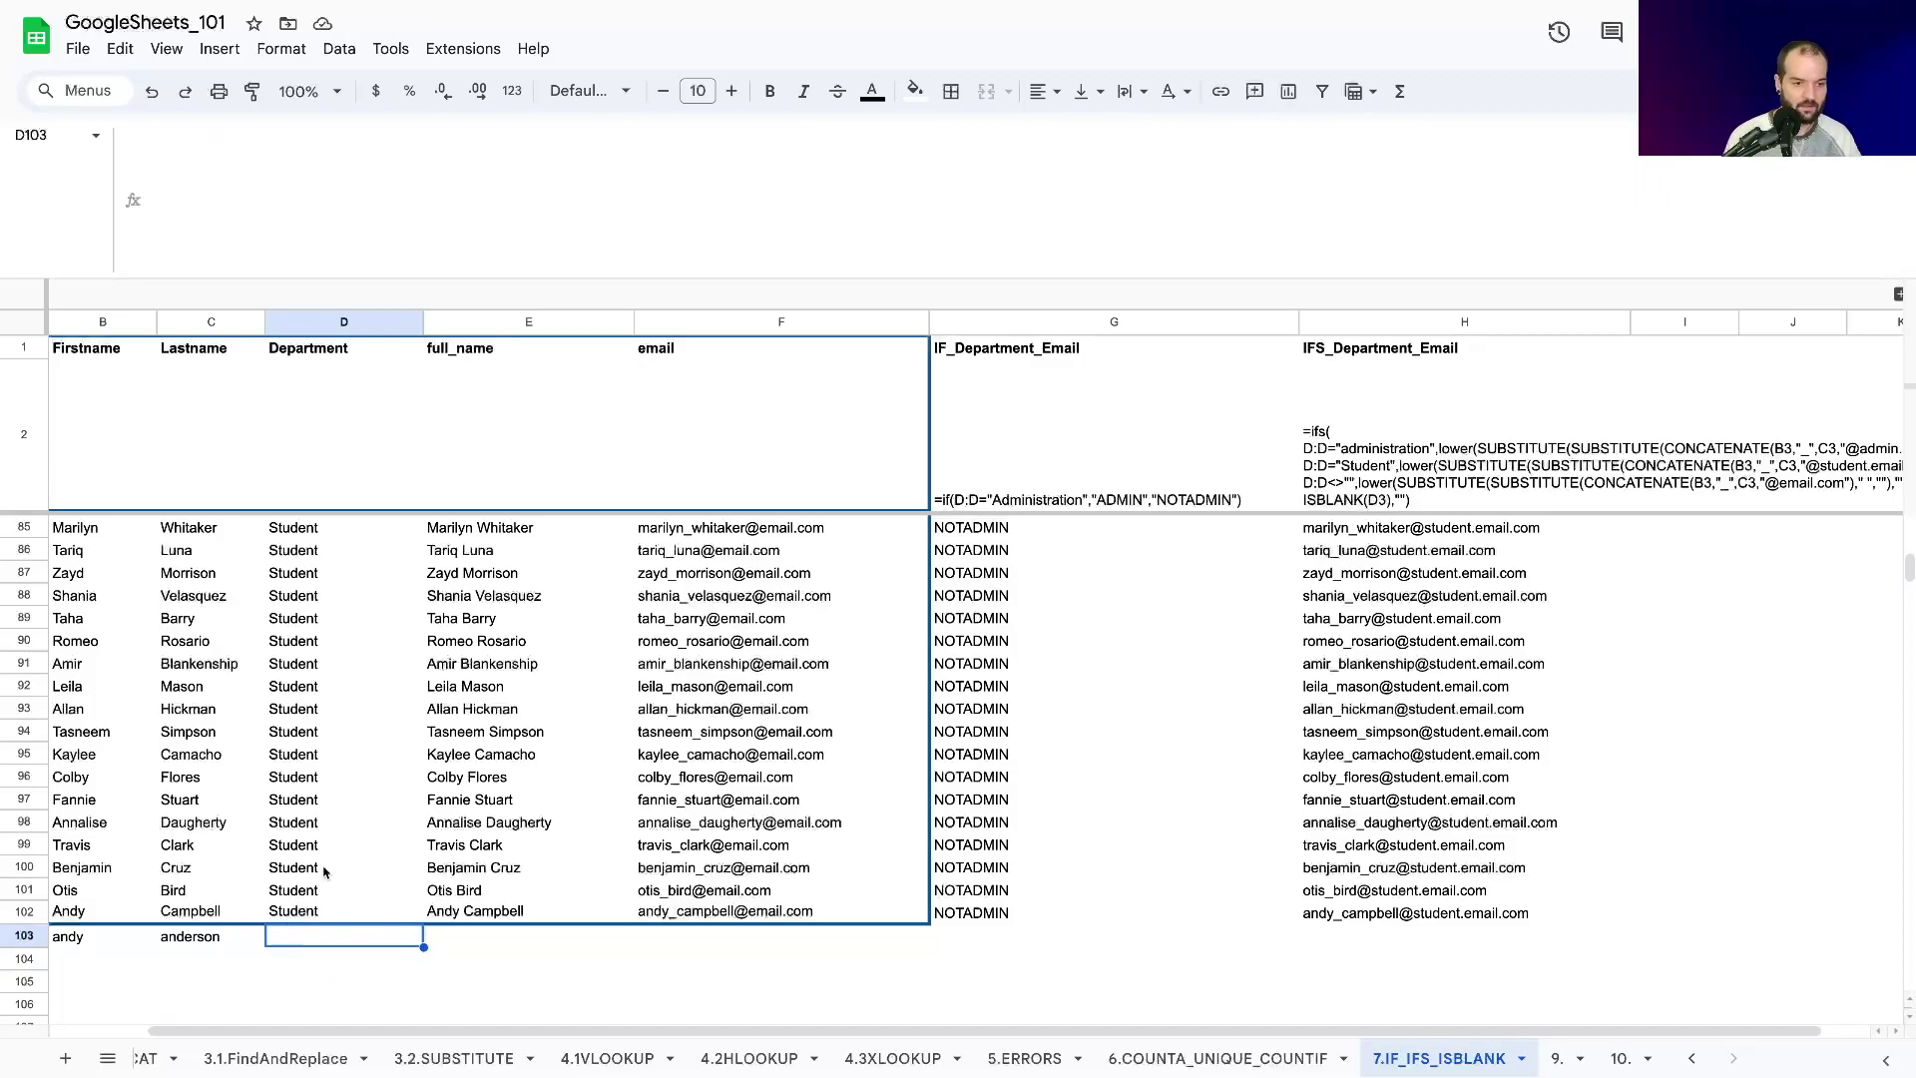
{"action": "type", "text": "admin"}
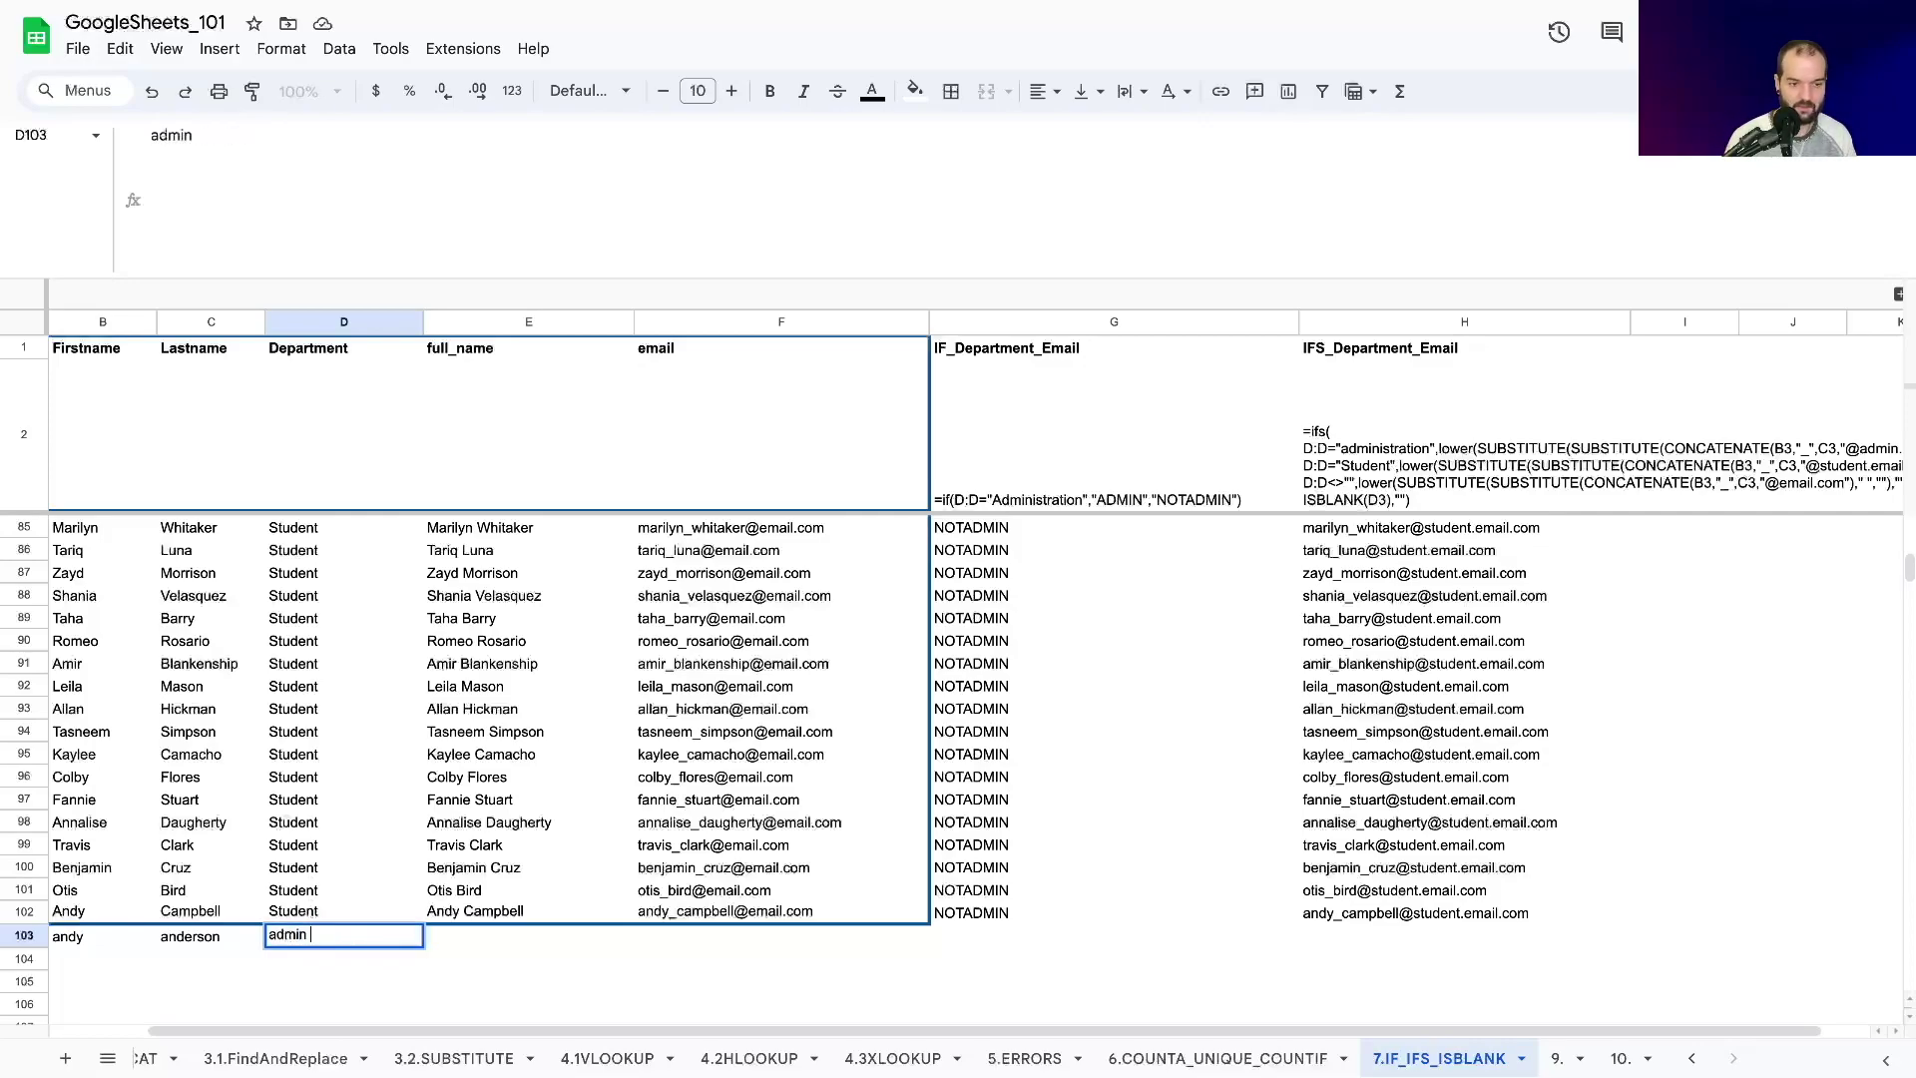
{"action": "key", "text": "BackSpace"}
{"action": "key", "text": "Return"}
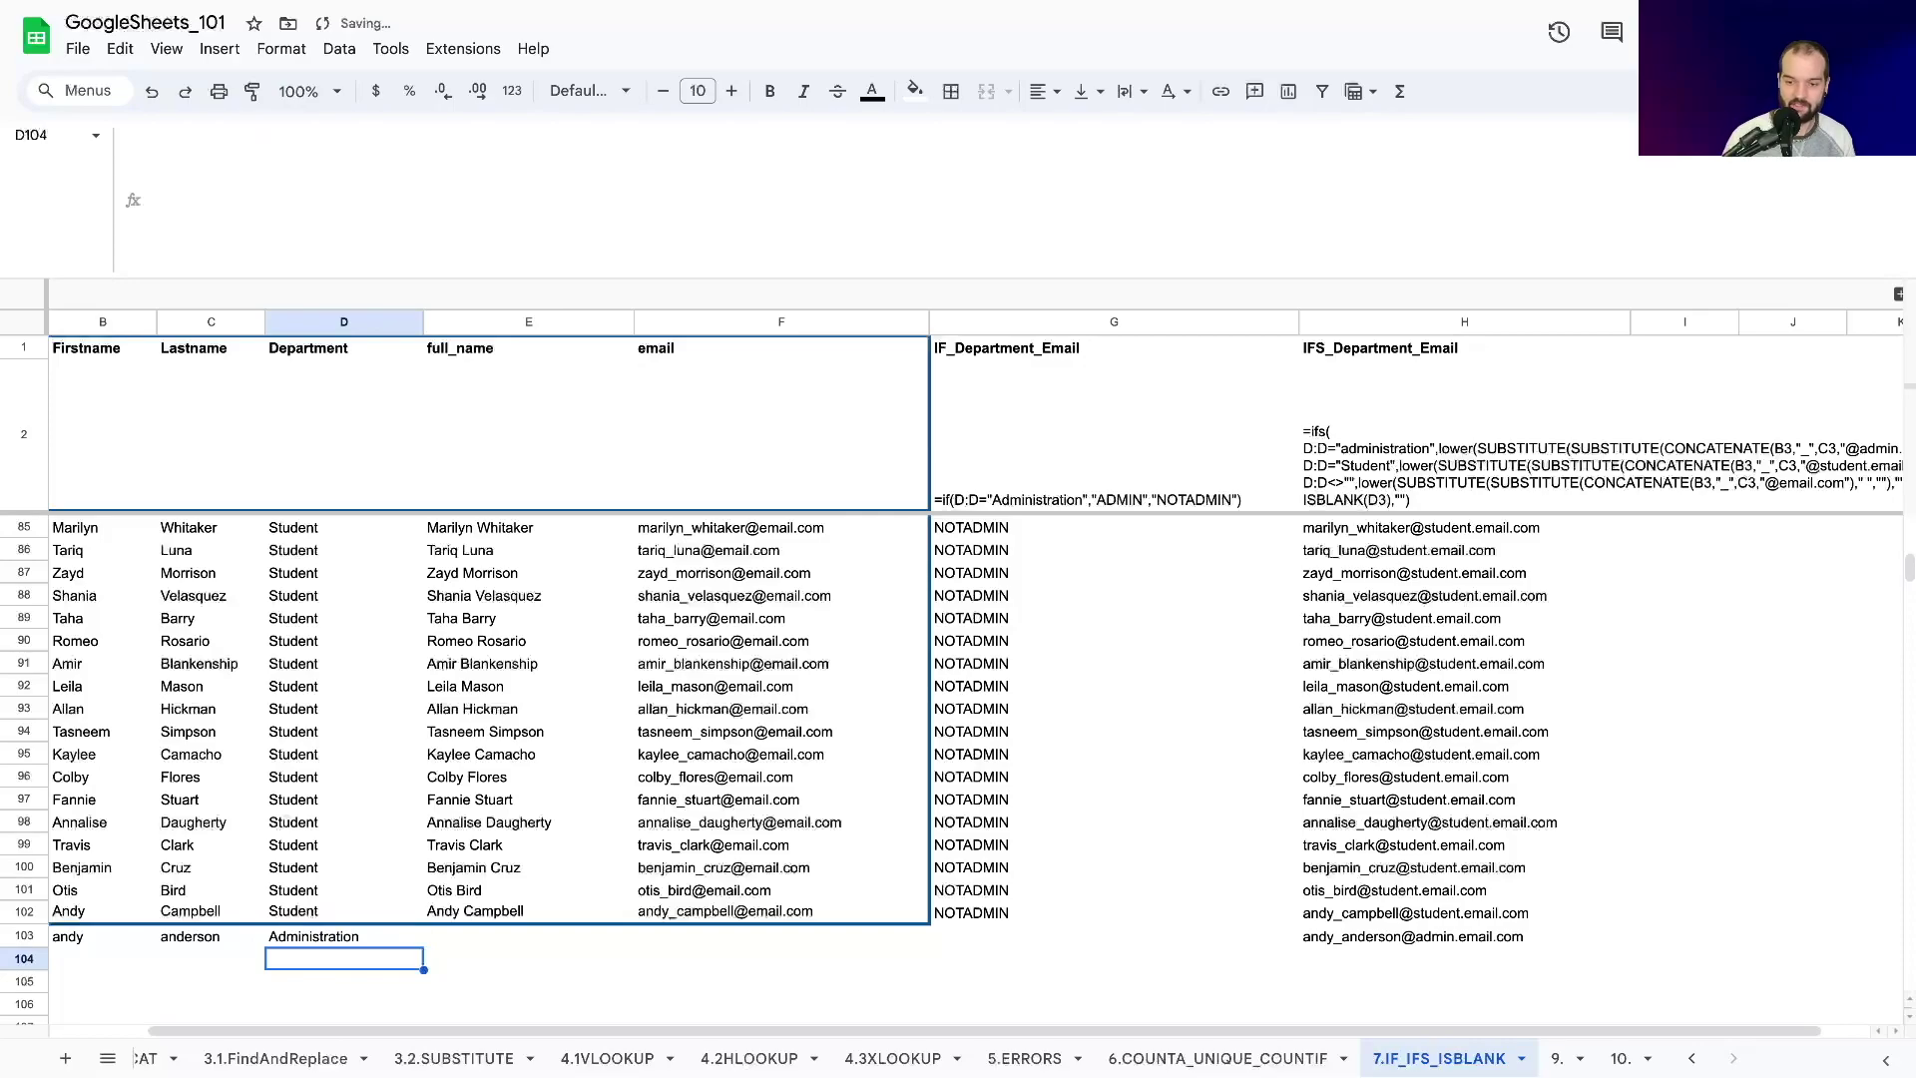
{"action": "key", "text": "ctrl+z"}
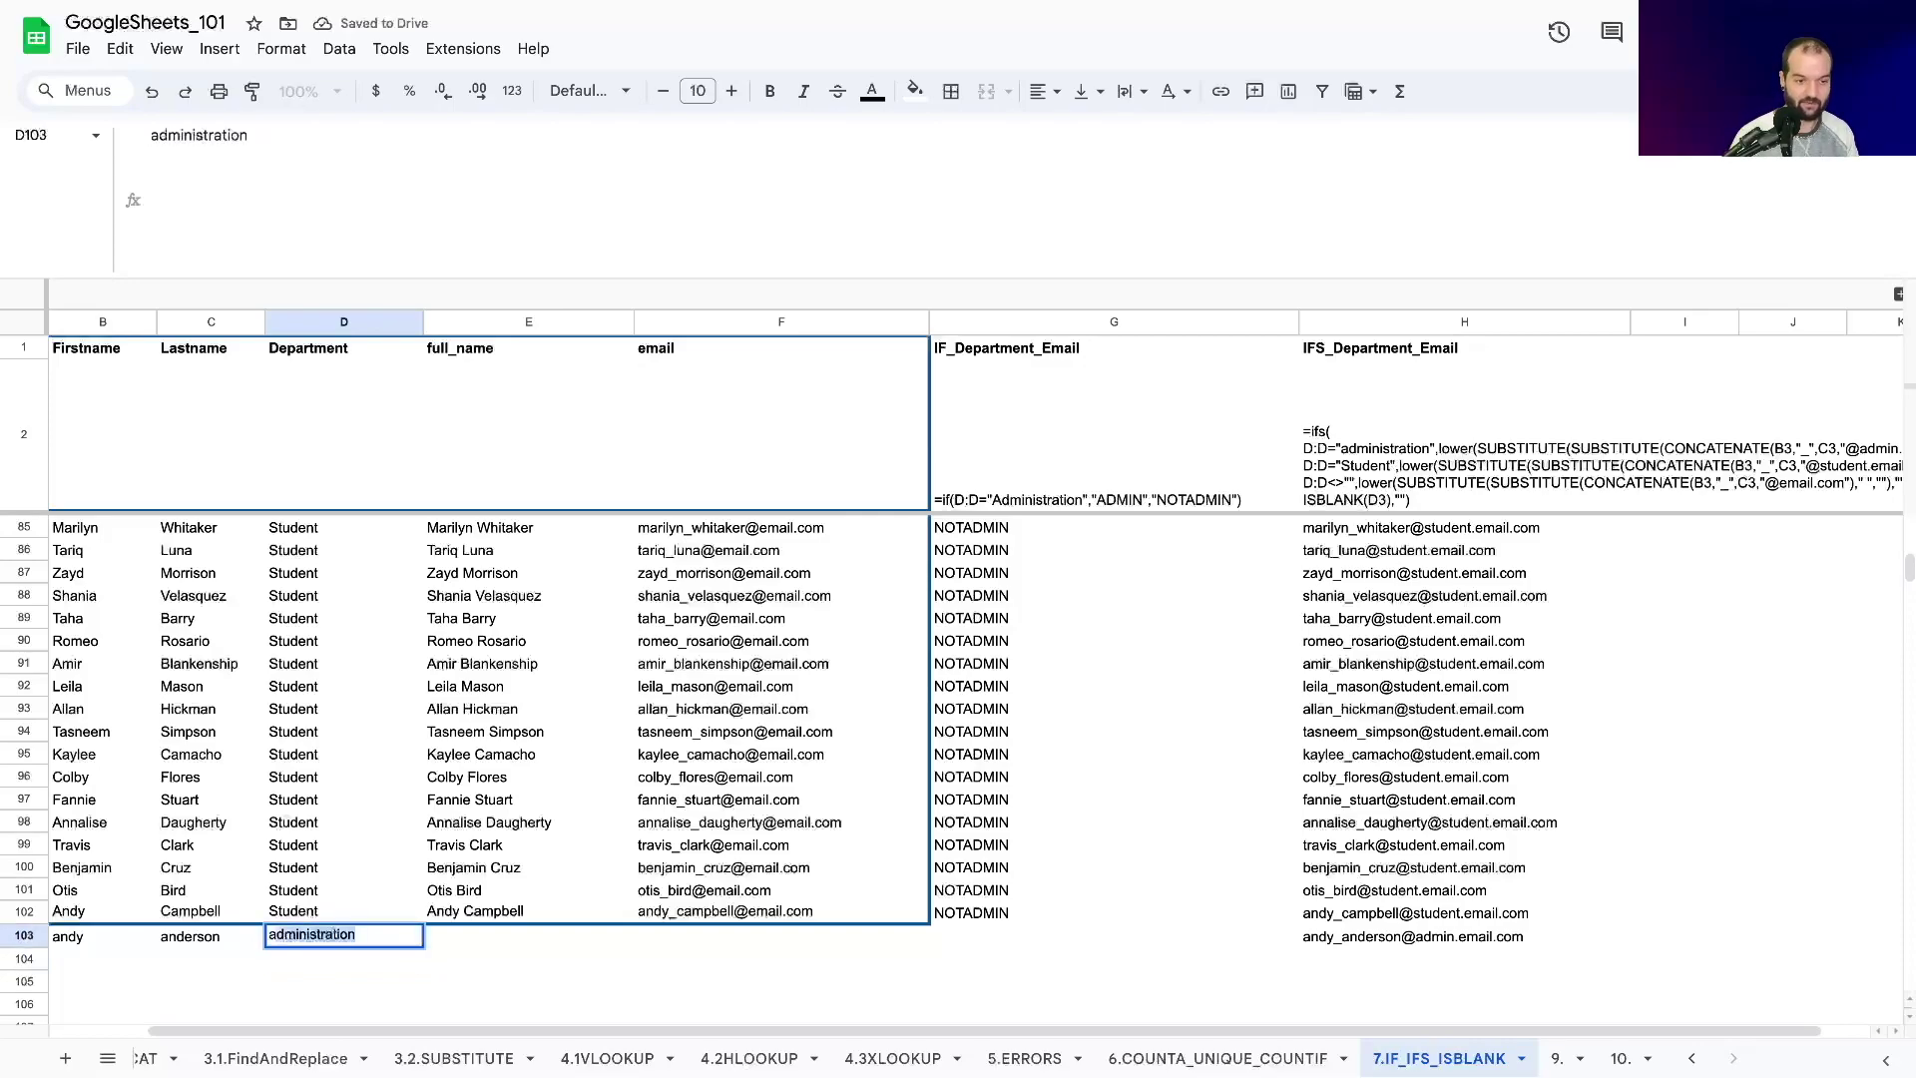
{"action": "type", "text": "admin."}
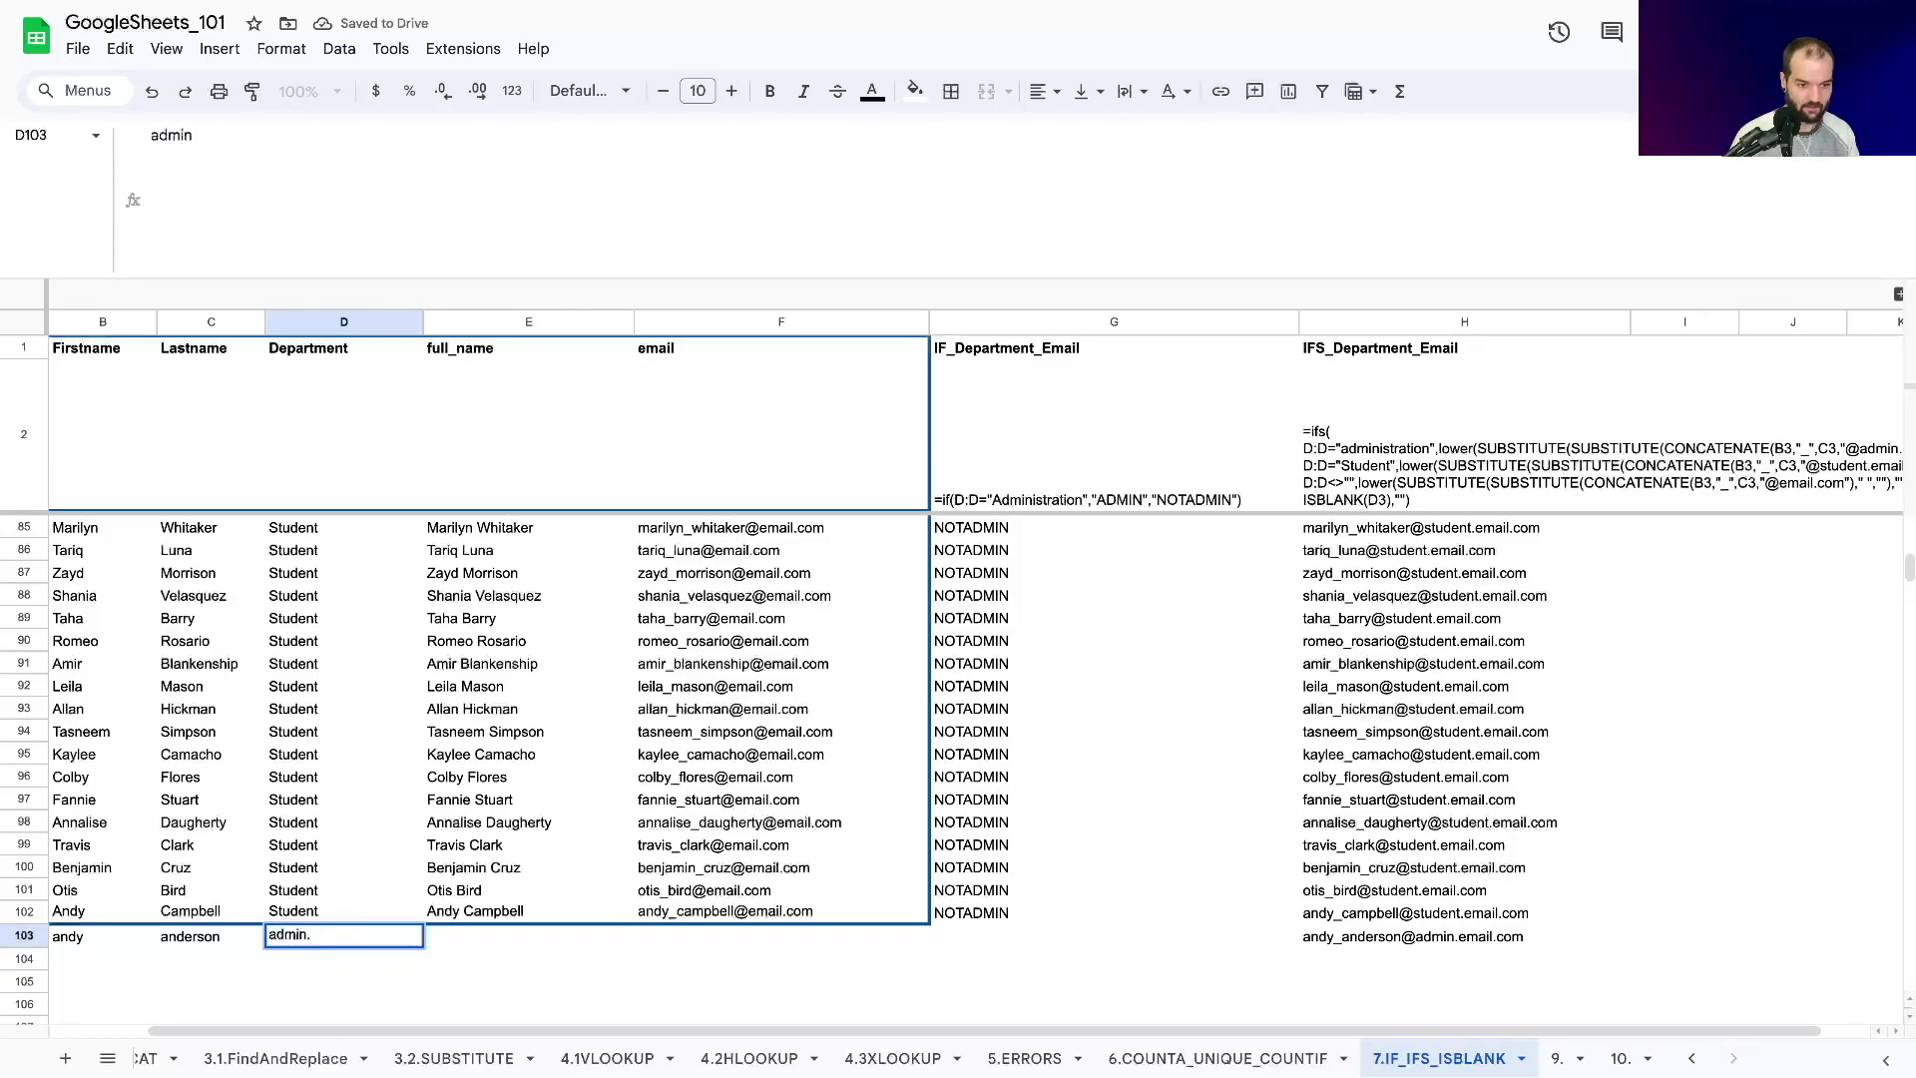
{"action": "key", "text": "Return"}
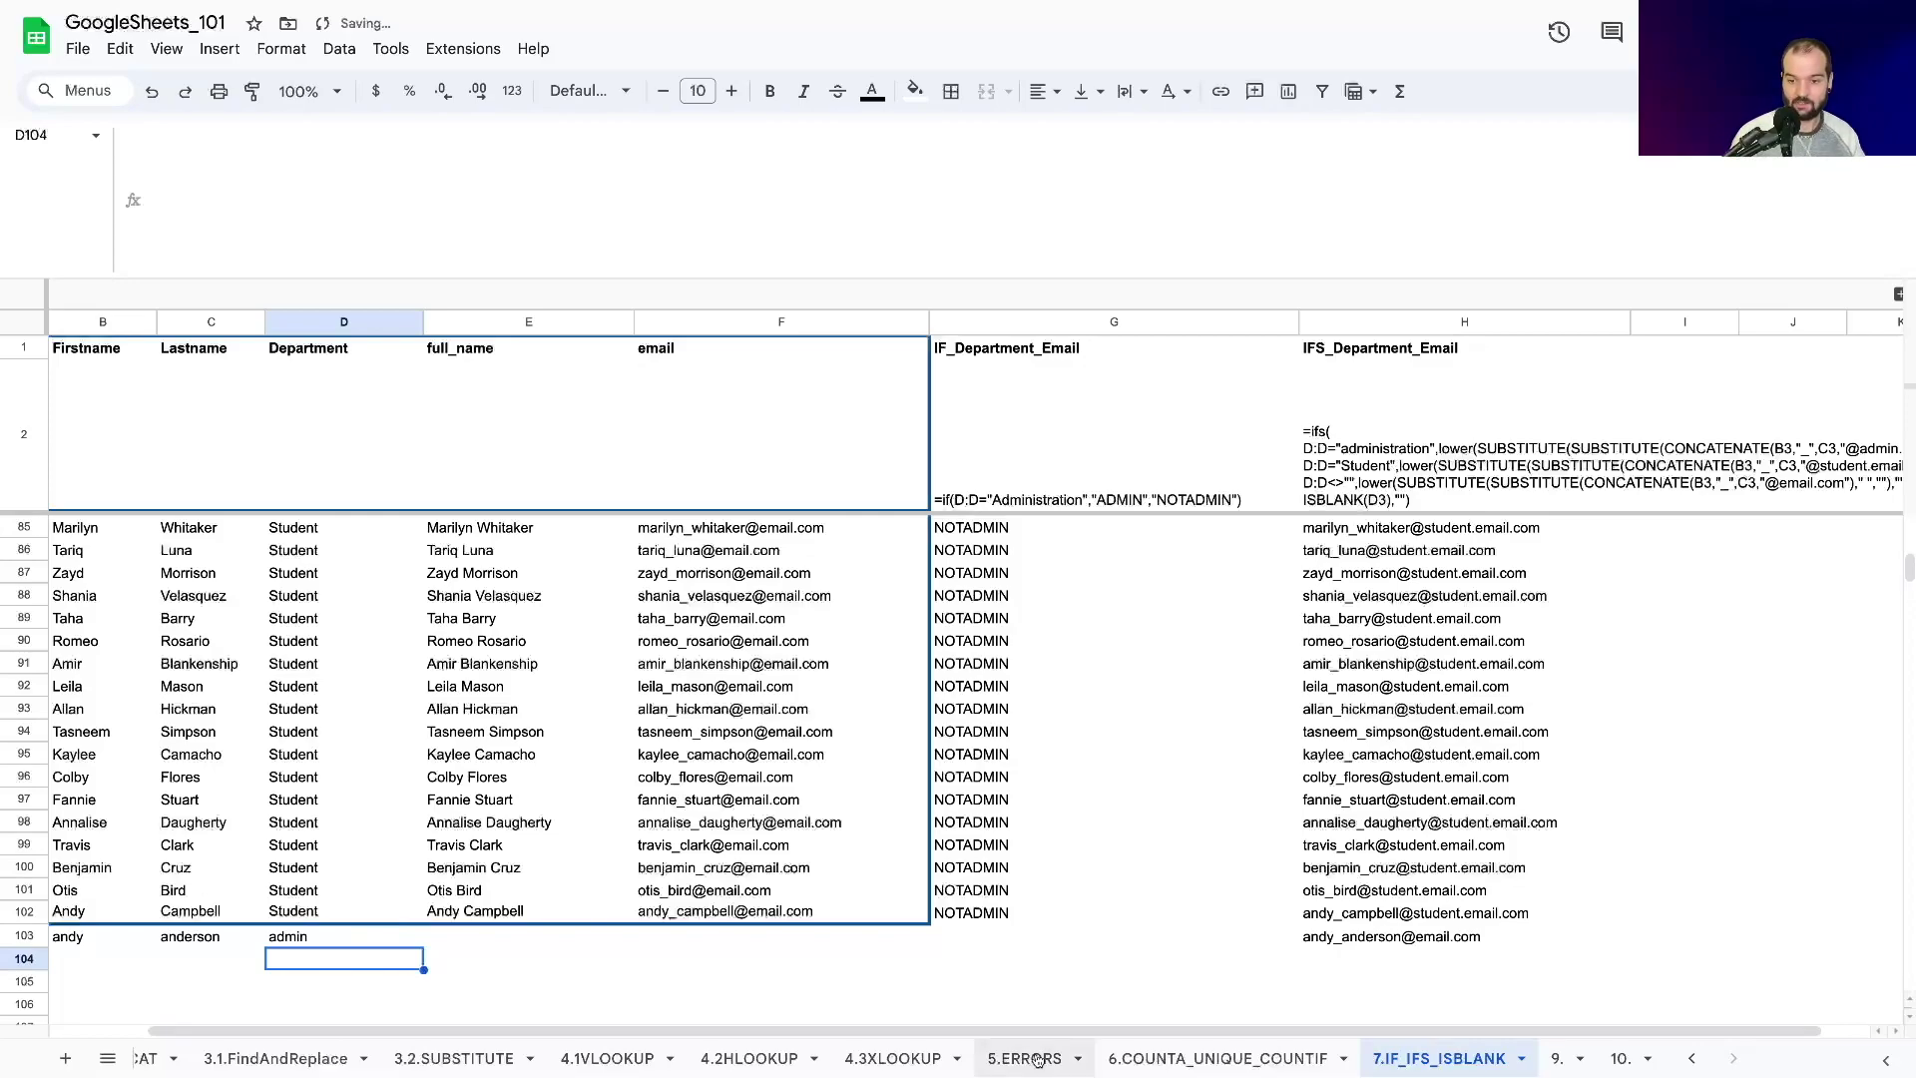
{"action": "left_click", "coordinate": [1387, 943]}
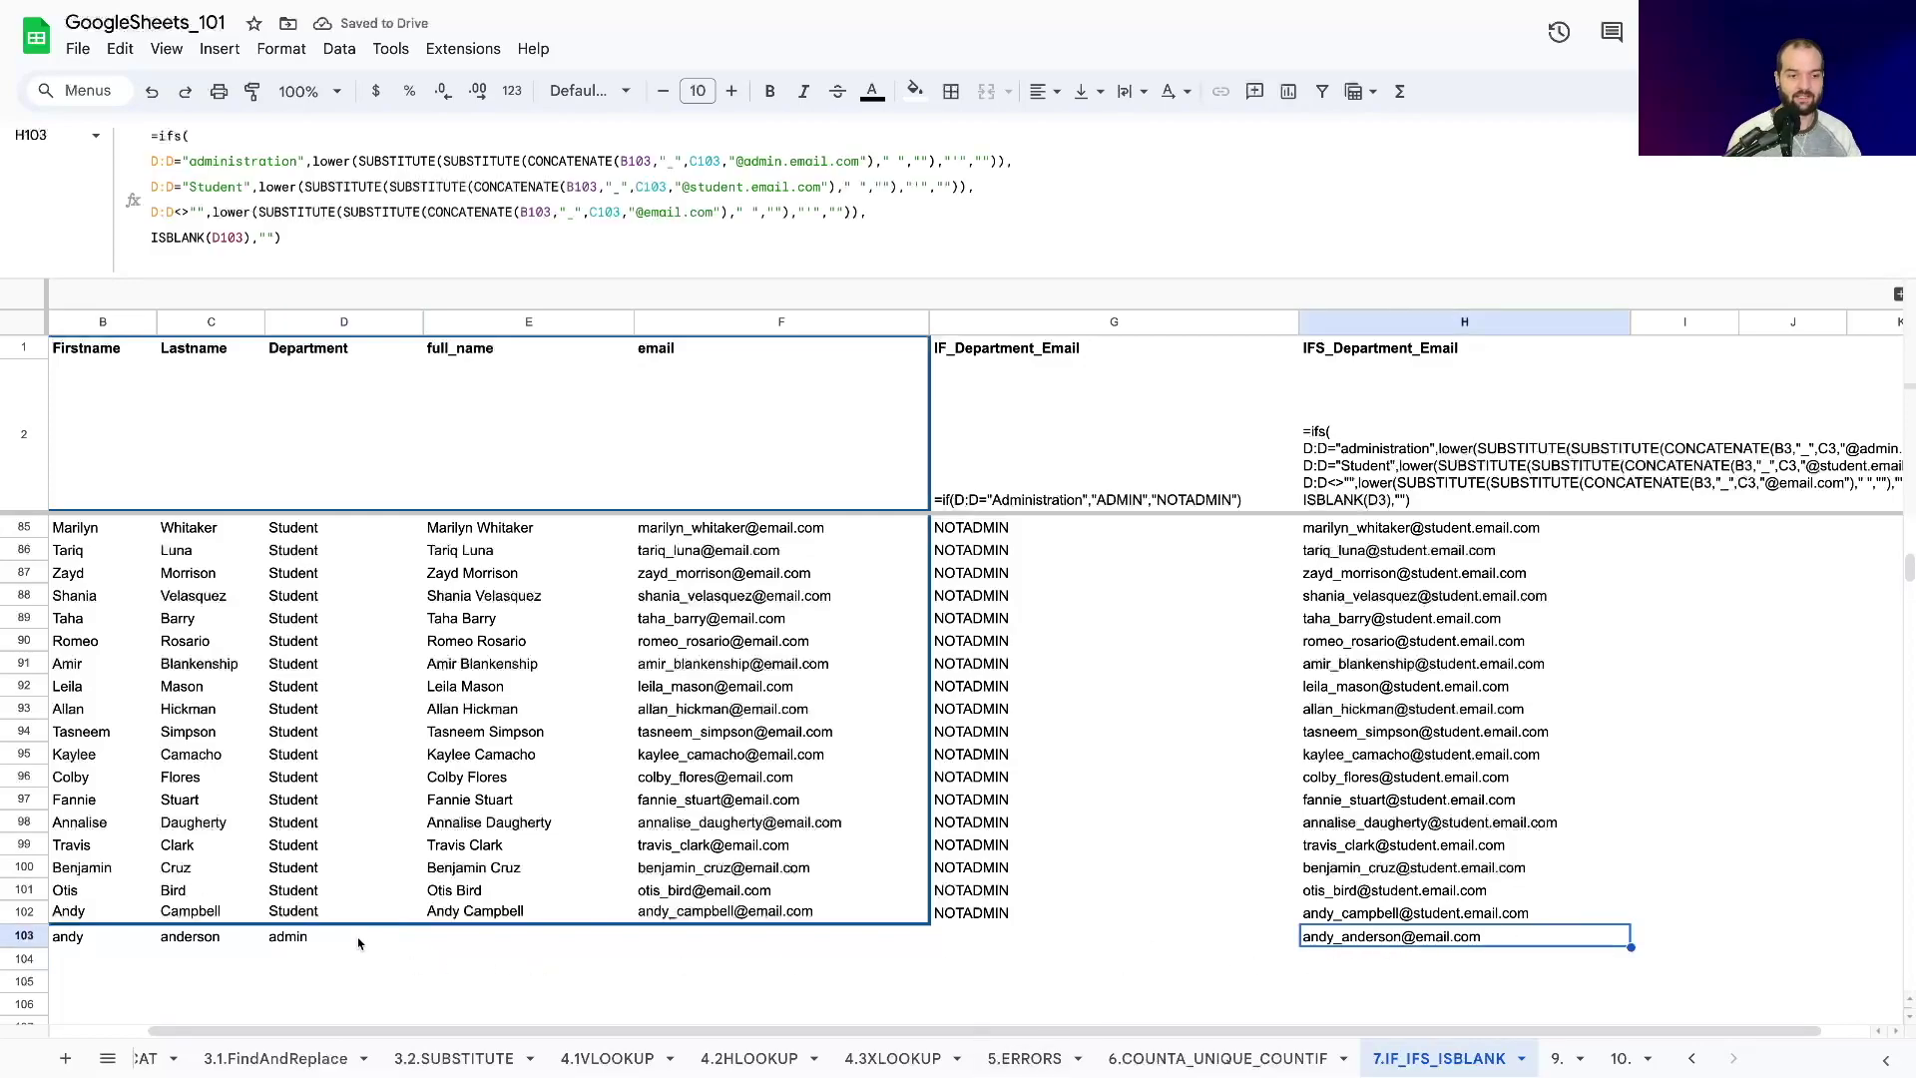
Clear the test department and names from row 103, leaving H103 blank.
{"action": "left_click", "coordinate": [311, 944]}
{"action": "key", "text": "Delete"}
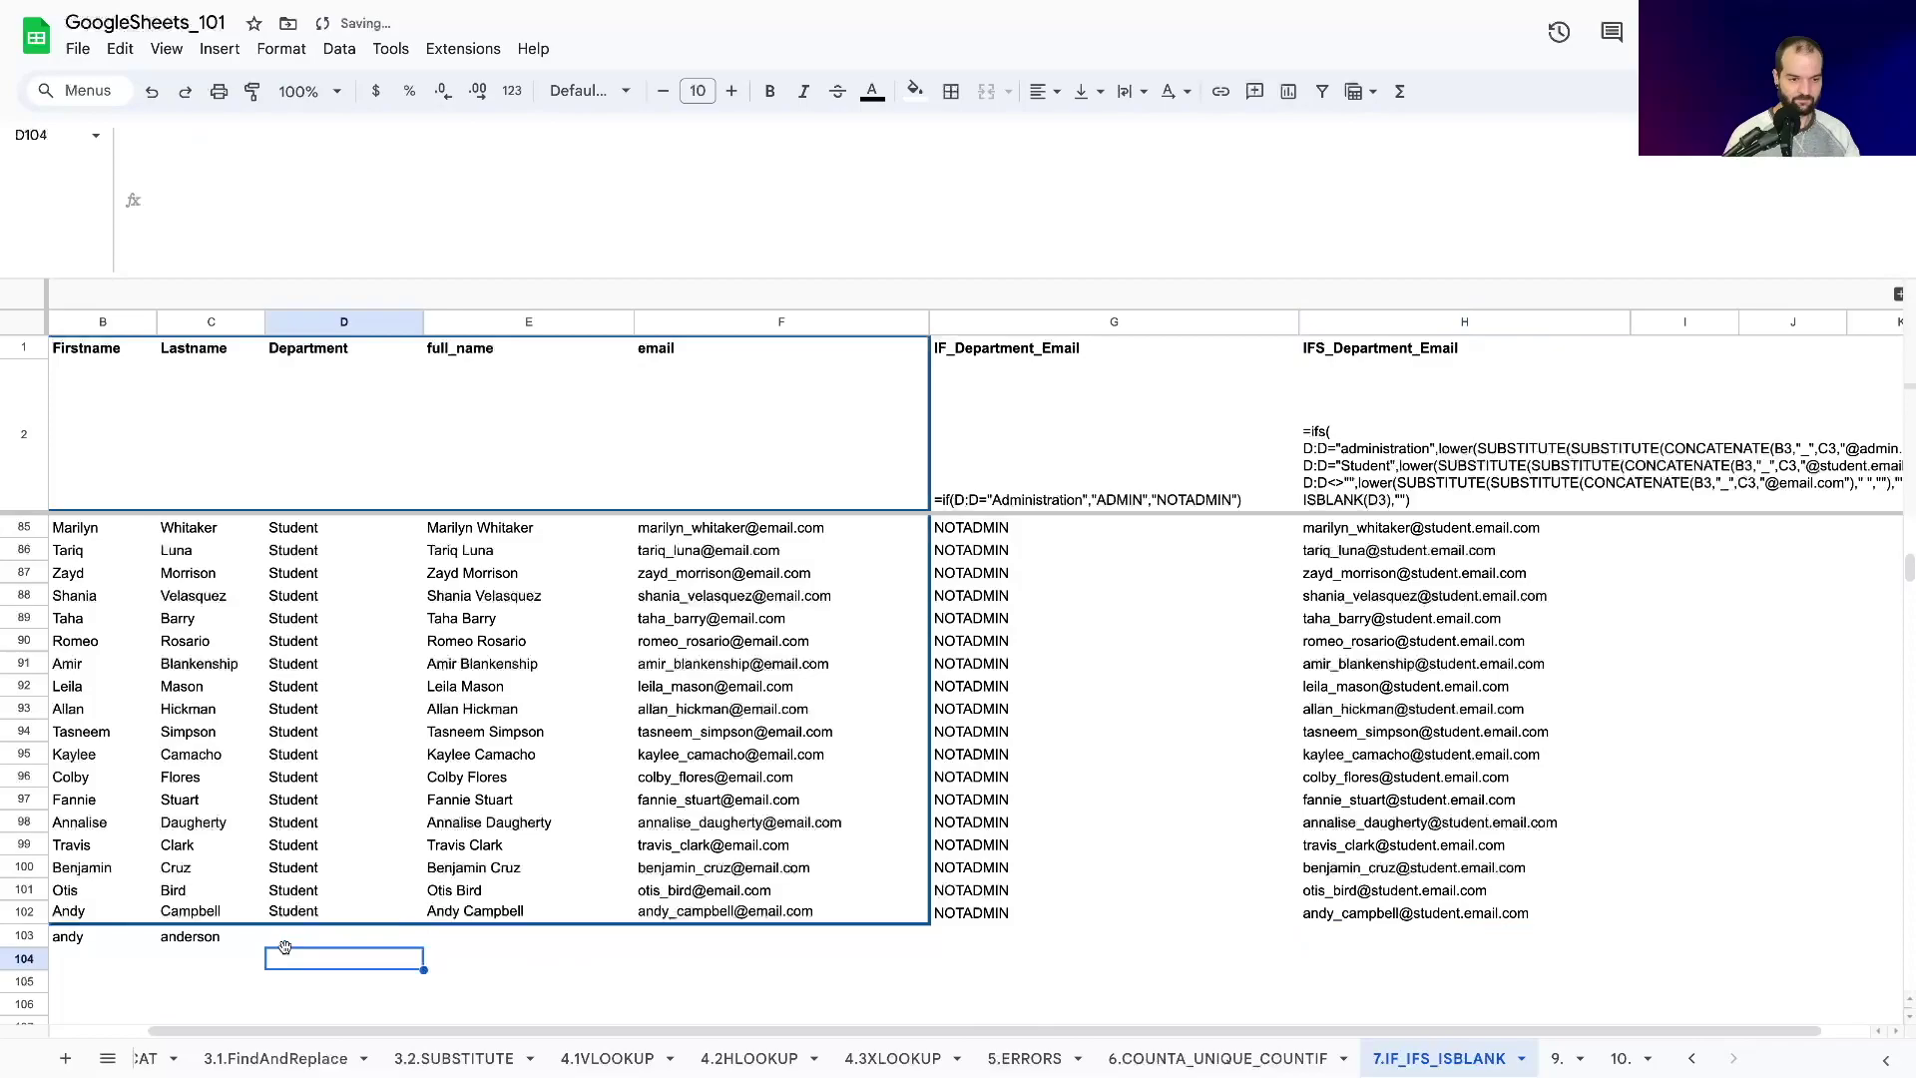
{"action": "left_click_drag", "start_coordinate": [100, 938], "coordinate": [204, 938]}
{"action": "key", "text": "Delete"}
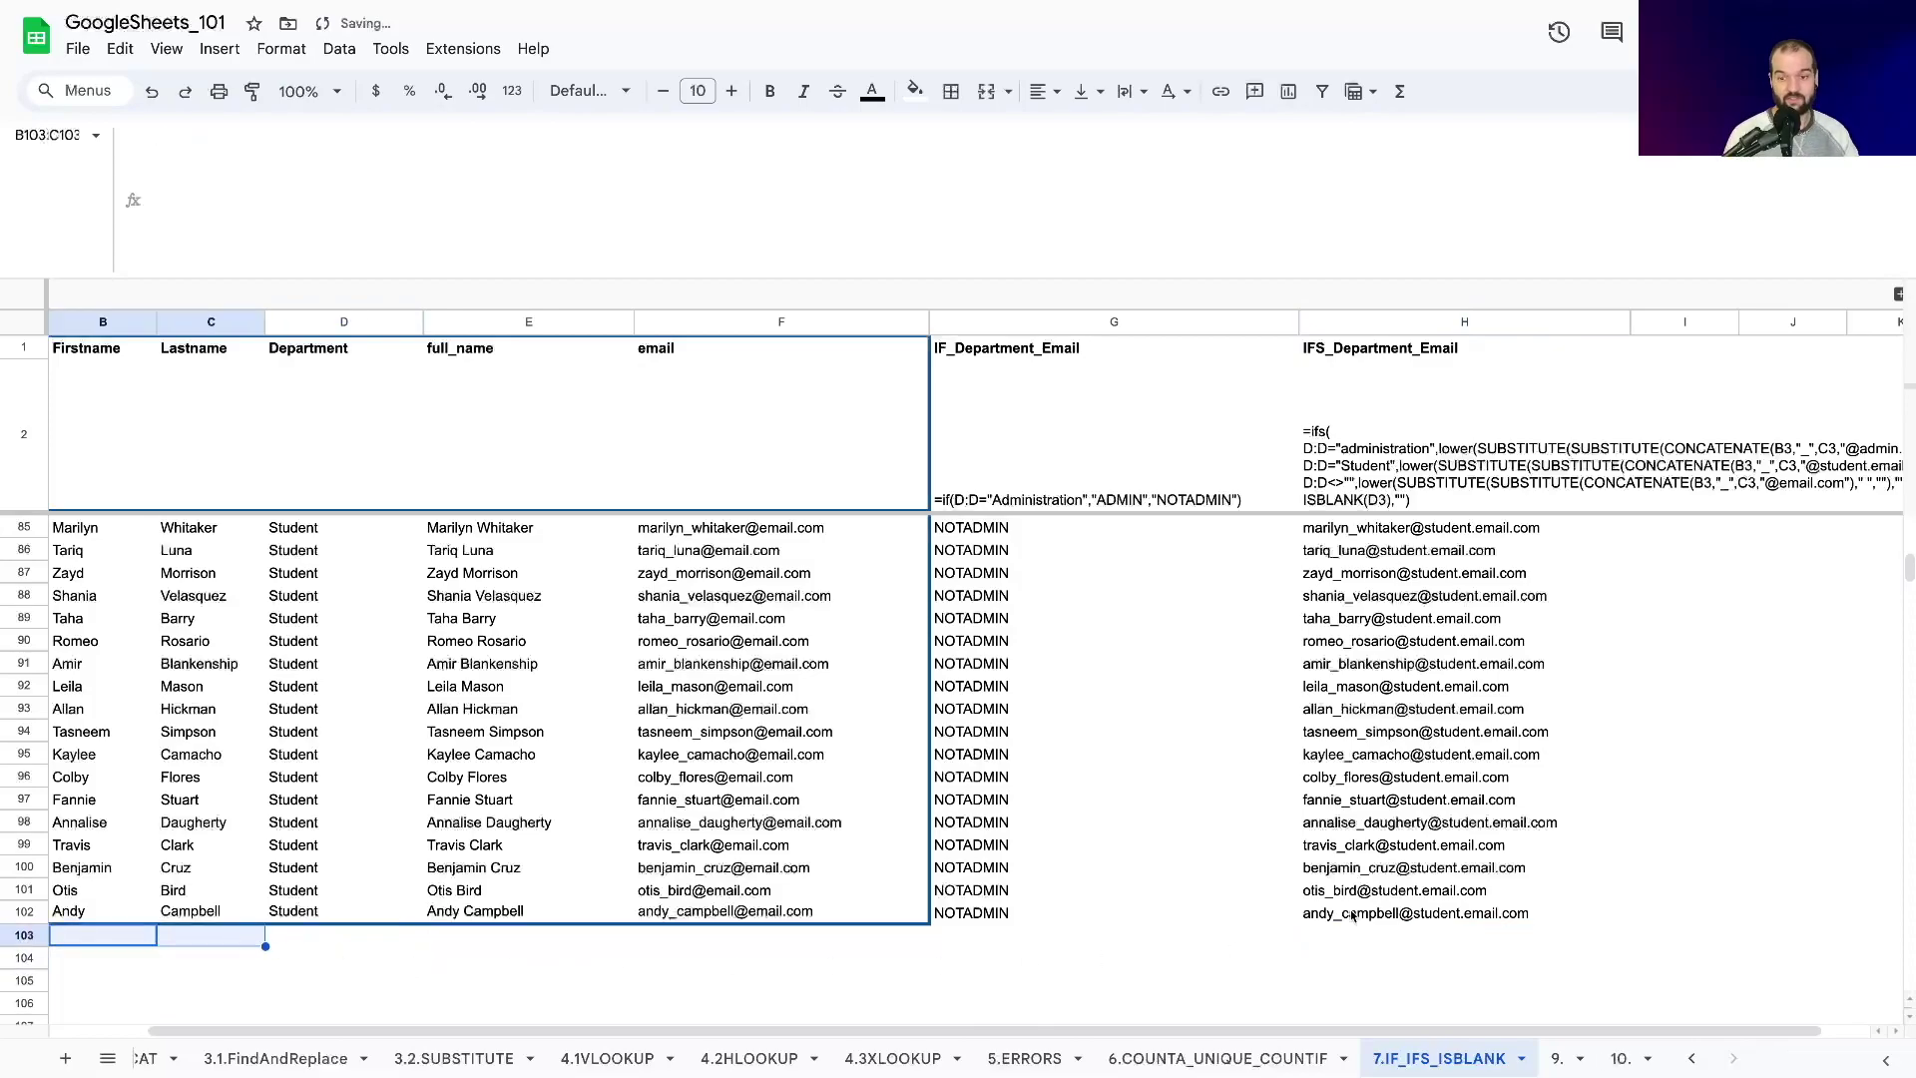
{"action": "left_click", "coordinate": [1392, 912]}
{"action": "left_click", "coordinate": [1367, 362]}
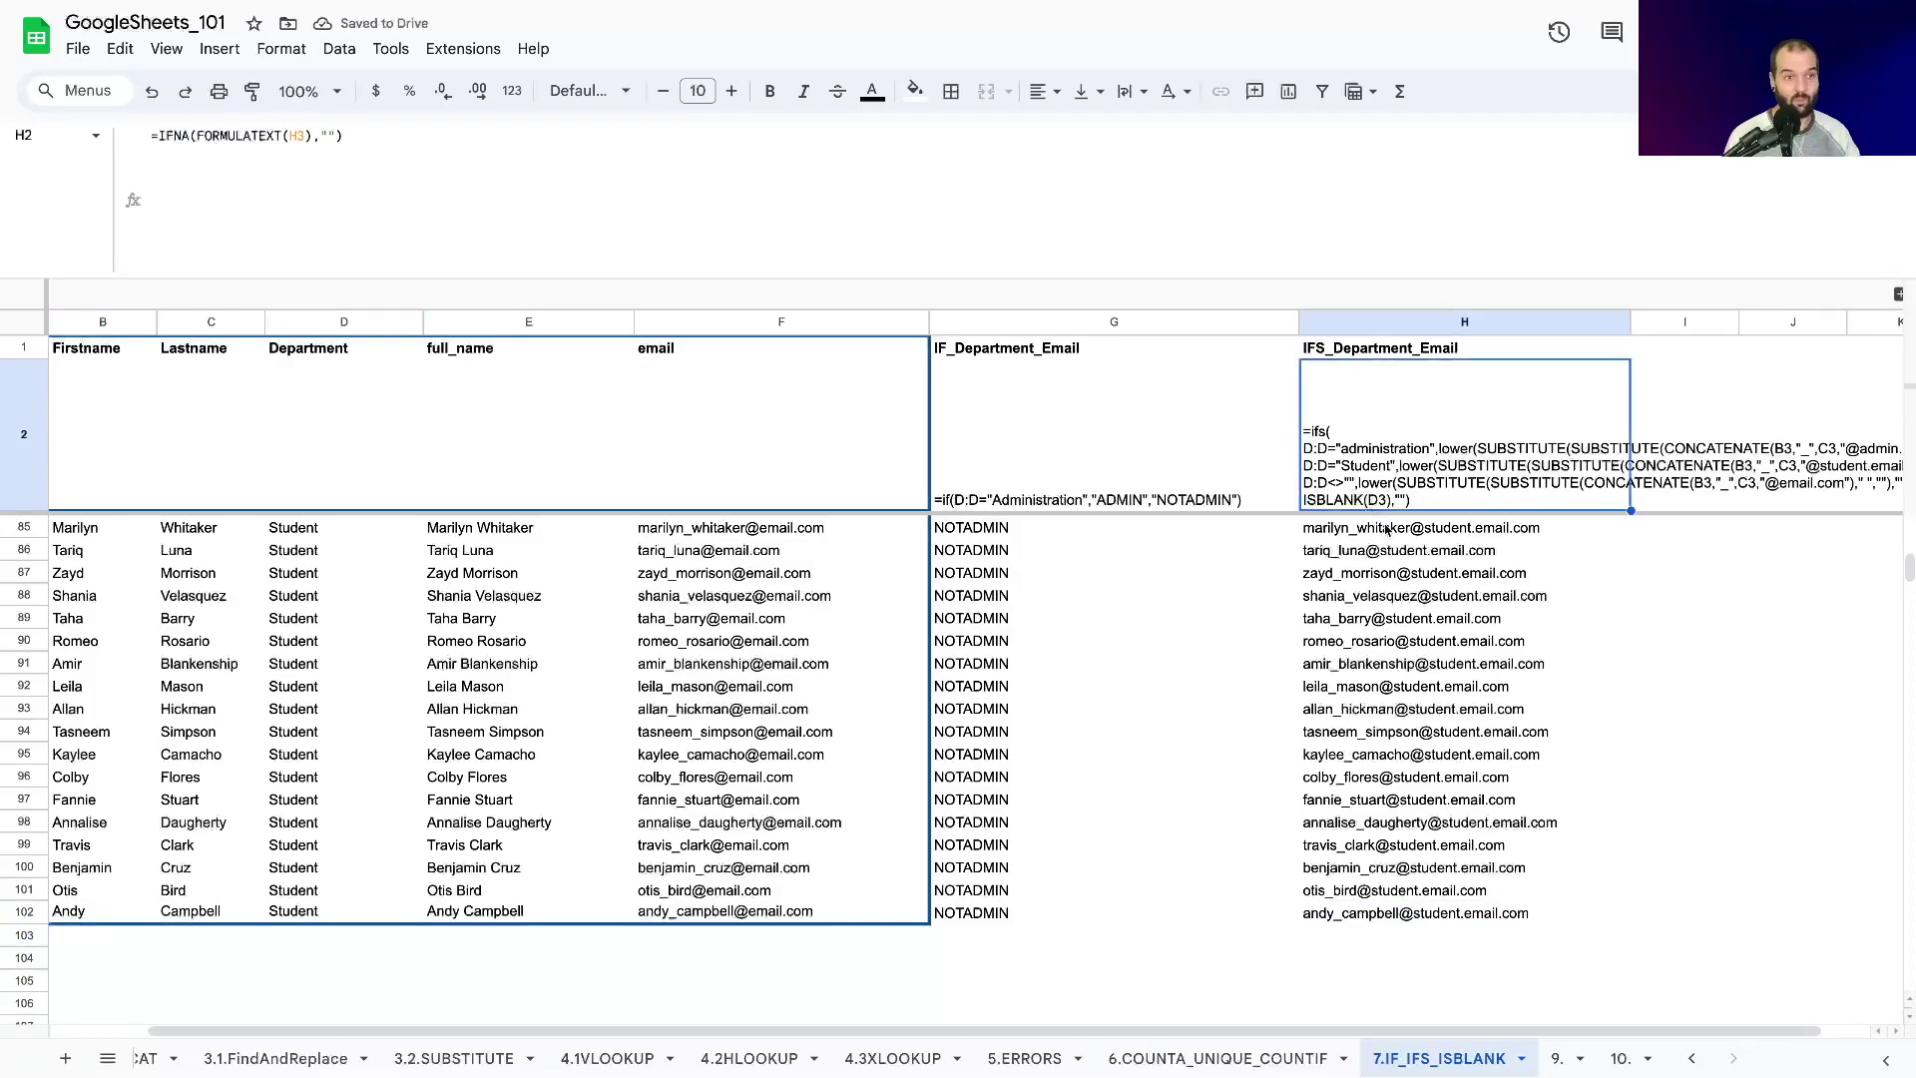
Select H85 to view its email formula and shorten the expanded formula bar.
{"action": "left_click", "coordinate": [1363, 534]}
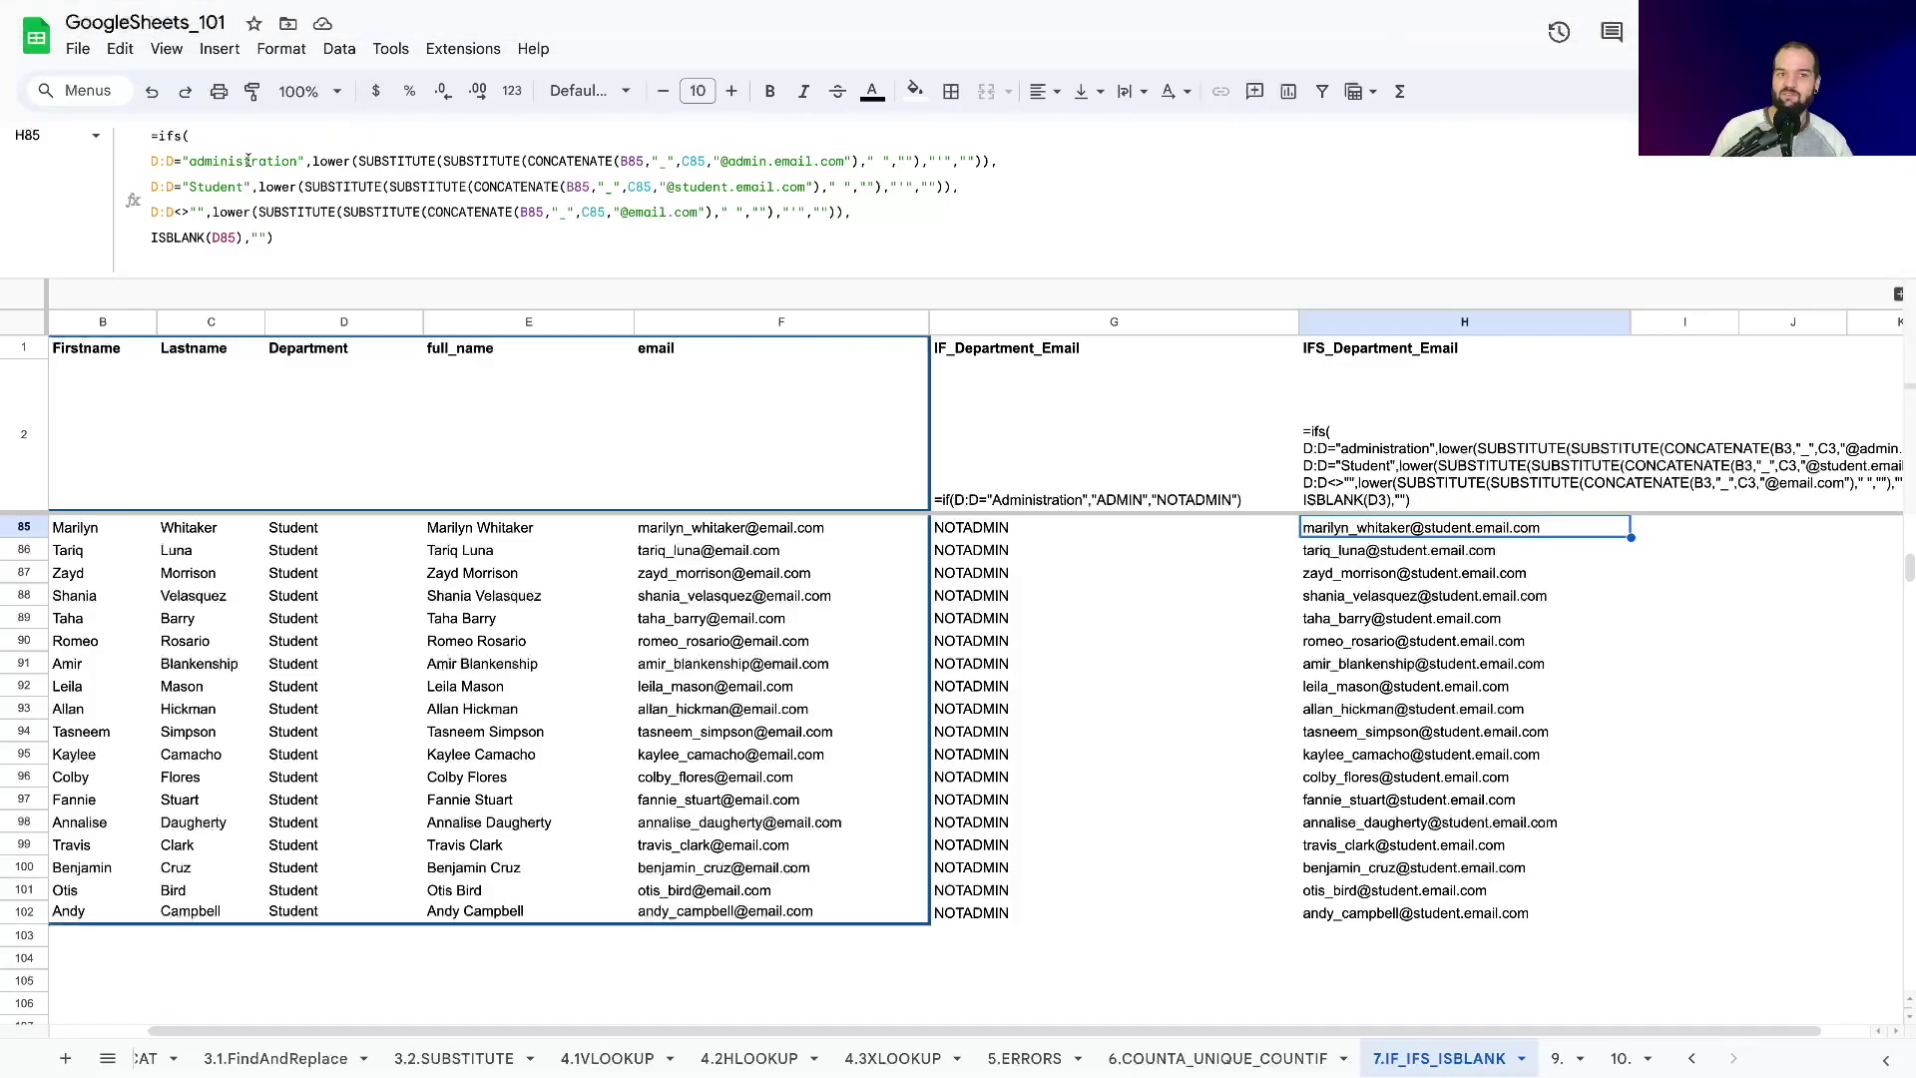
{"action": "left_click_drag", "start_coordinate": [331, 278], "coordinate": [331, 259]}
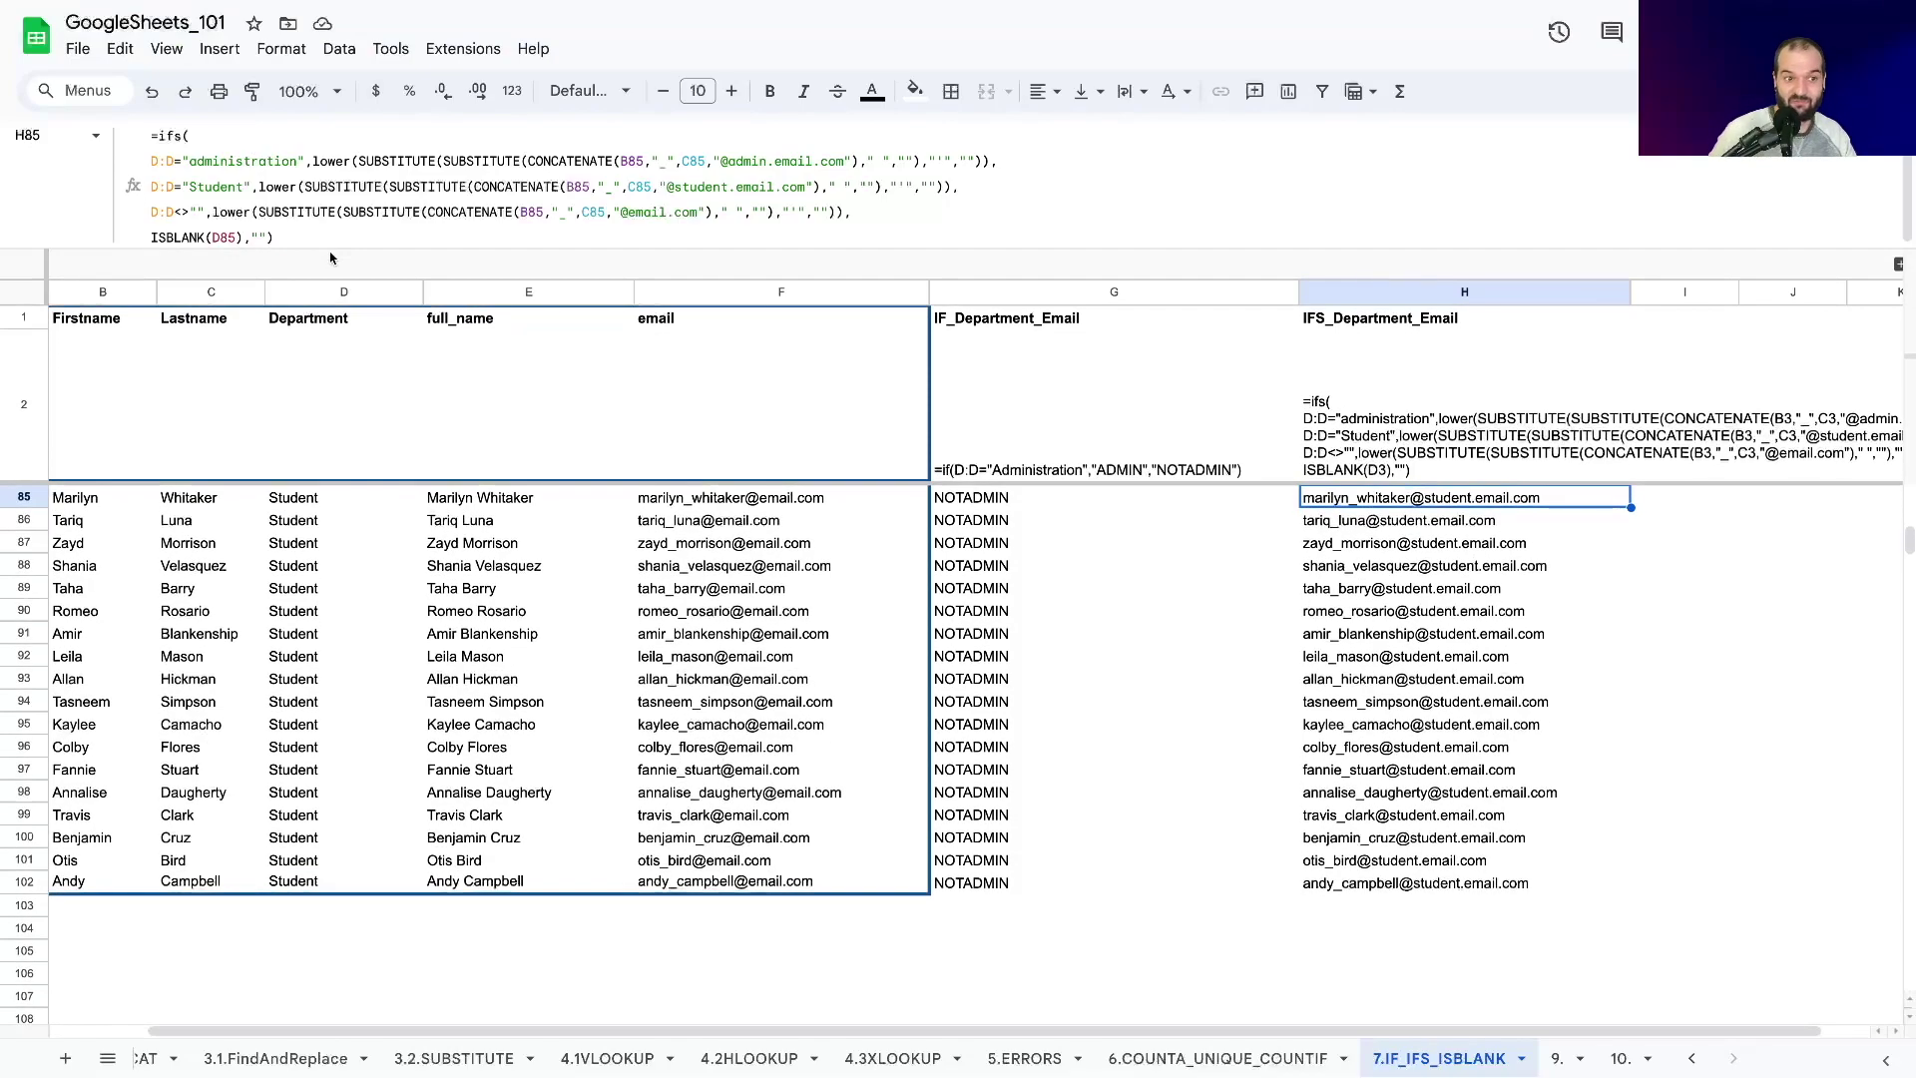